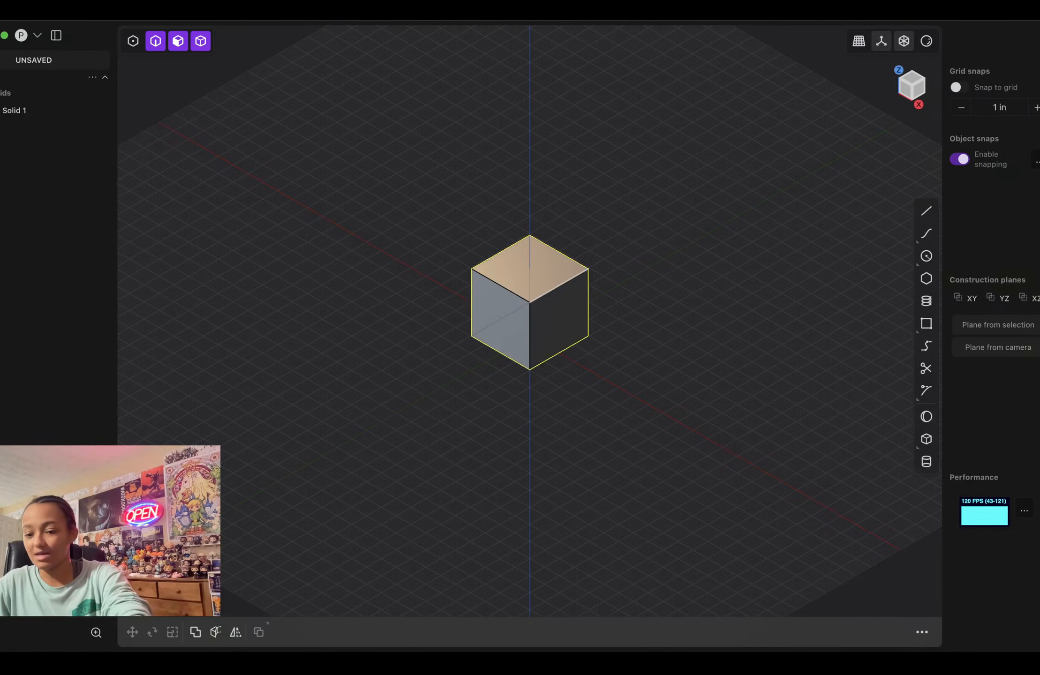
# Step: Delete the default cube and switch to the front view
pyautogui.click(539, 304)
pyautogui.press('Delete')
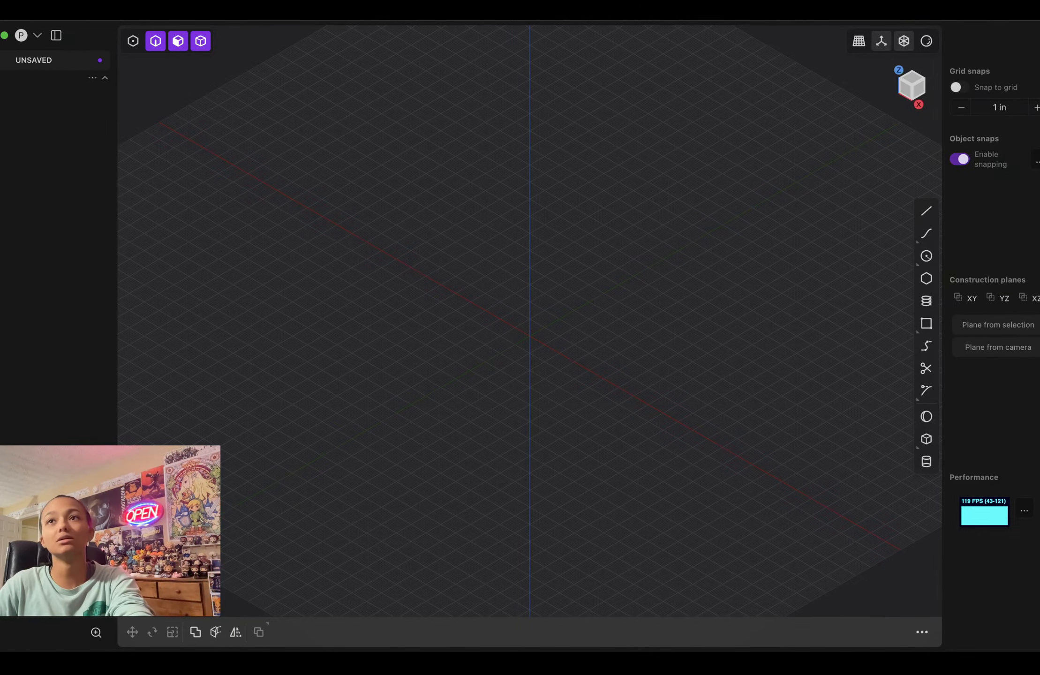
pyautogui.press('KP_1')
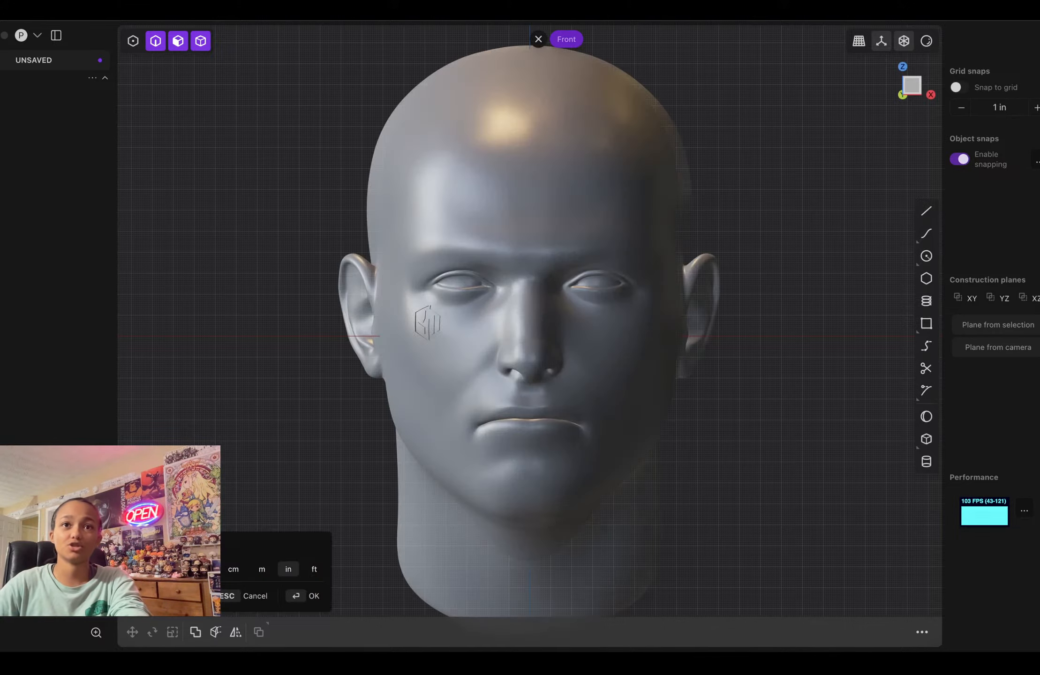
# Step: Import the Head-2.stl model using inches as the unit and view it from the front
pyautogui.scroll(-4, 529, 403)
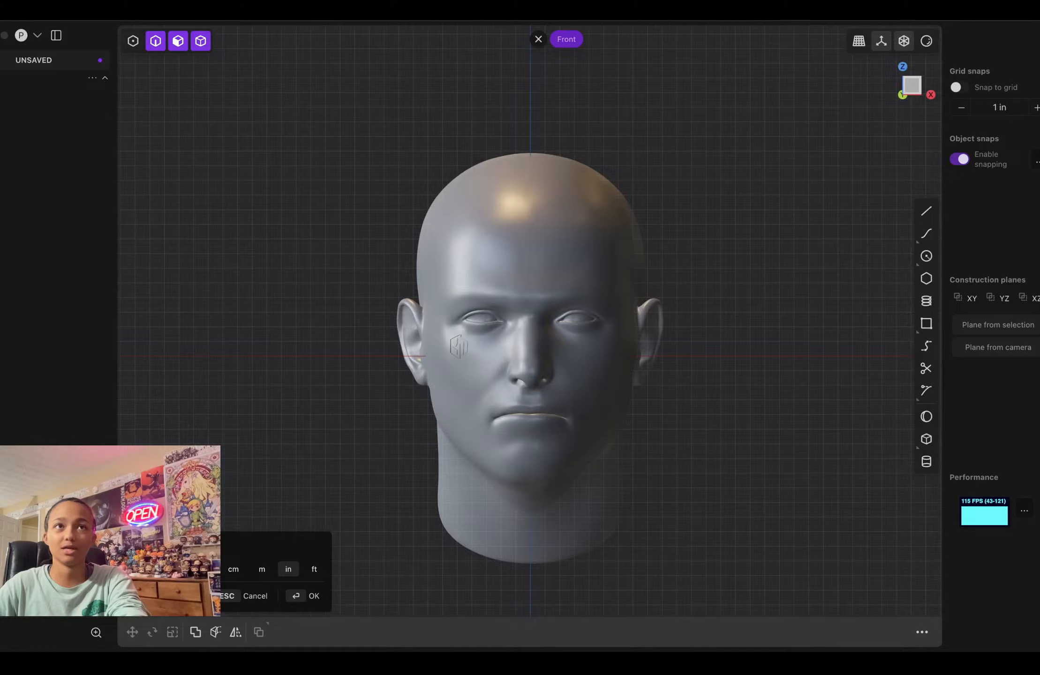
pyautogui.moveTo(530, 403); pyautogui.dragTo(424, 452, button='middle')
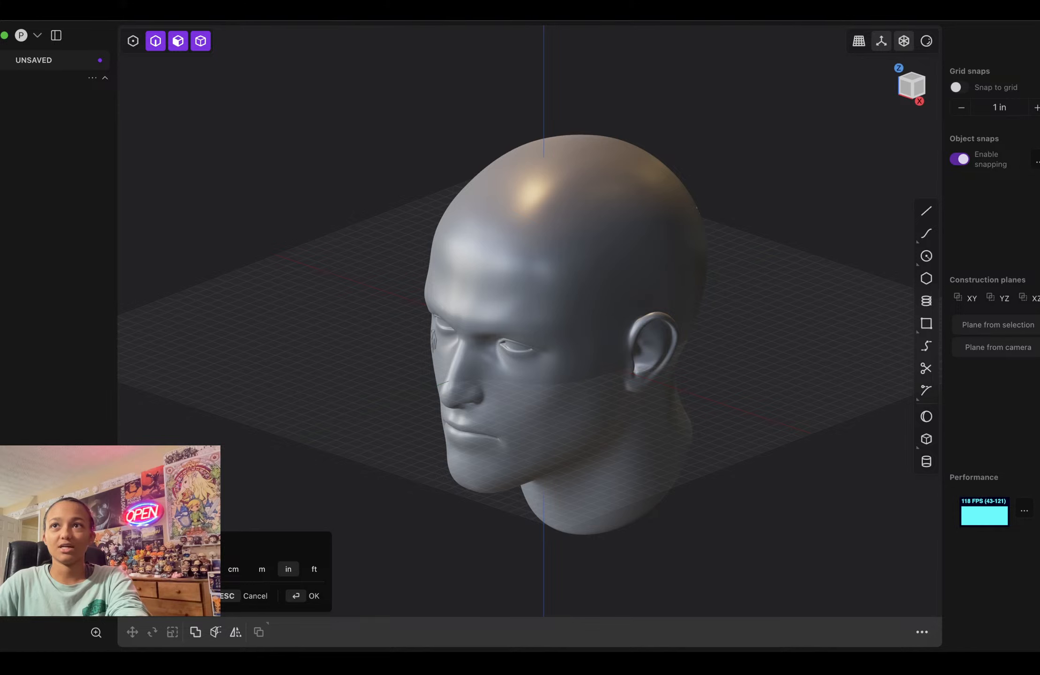
pyautogui.press('KP_1')
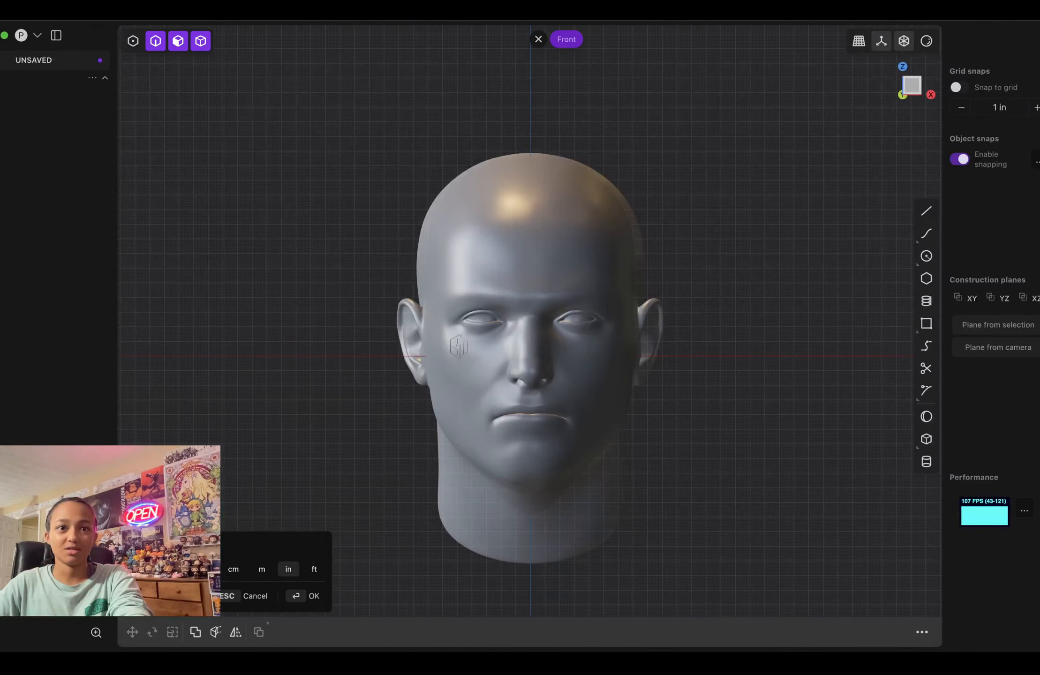
pyautogui.press('Return')
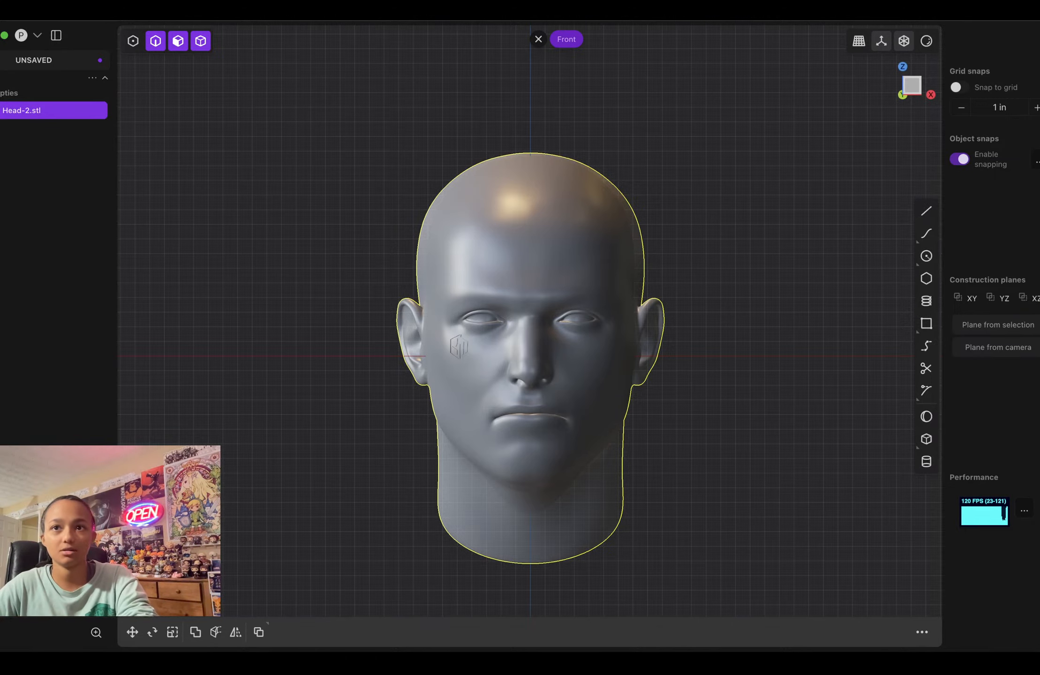
pyautogui.moveTo(530, 321); pyautogui.dragTo(586, 348, button='middle')
pyautogui.press('KP_1')
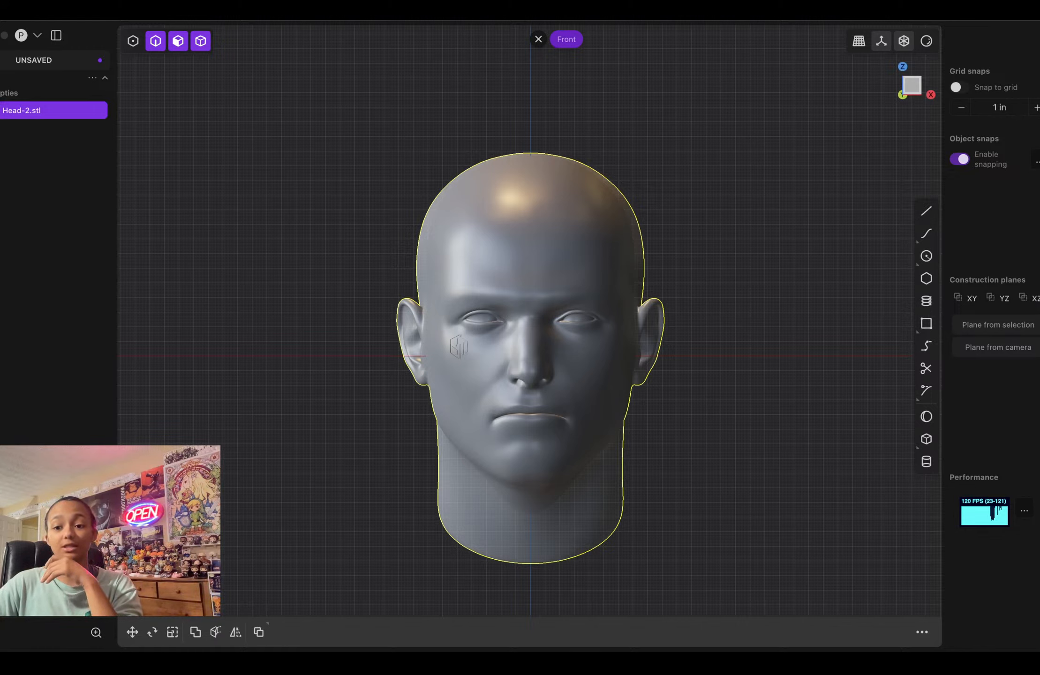
# Step: Paste the masked figurine reference image and scale it uniformly by about 33.3
pyautogui.press('super+v')
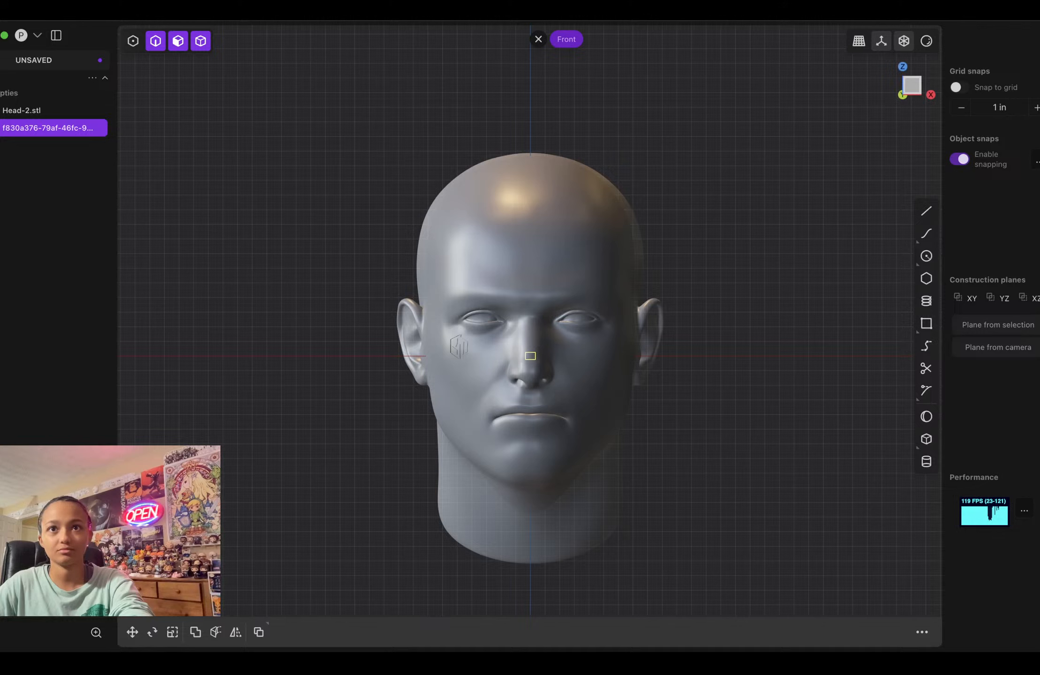
pyautogui.press('s')
pyautogui.click(720, 546)
pyautogui.moveTo(548, 374); pyautogui.dragTo(900, 647)
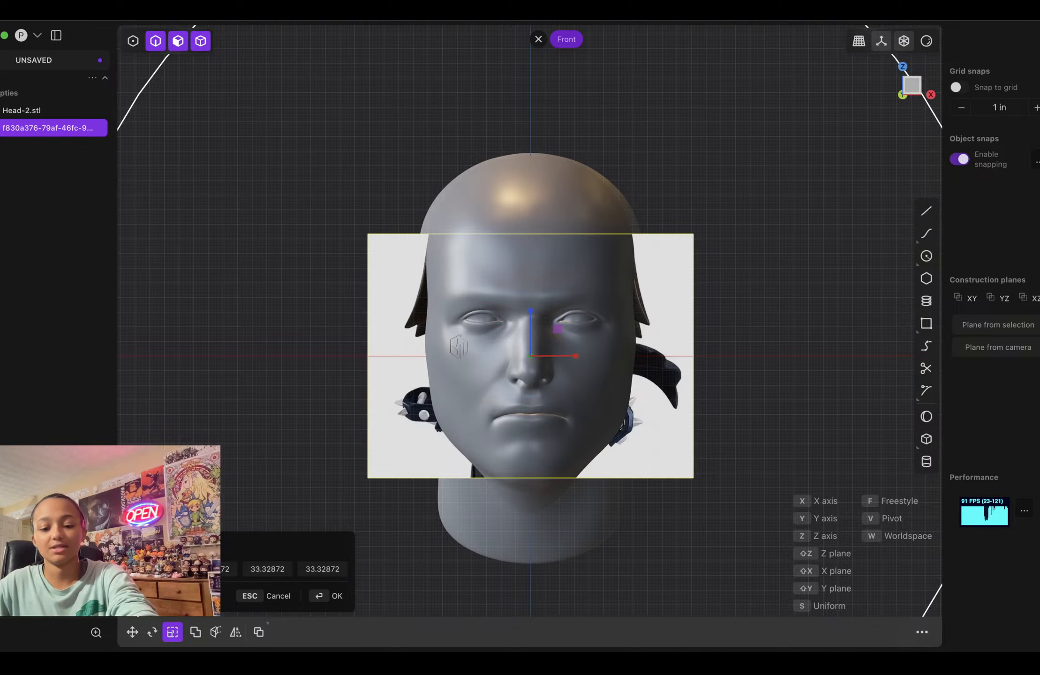
pyautogui.press('Return')
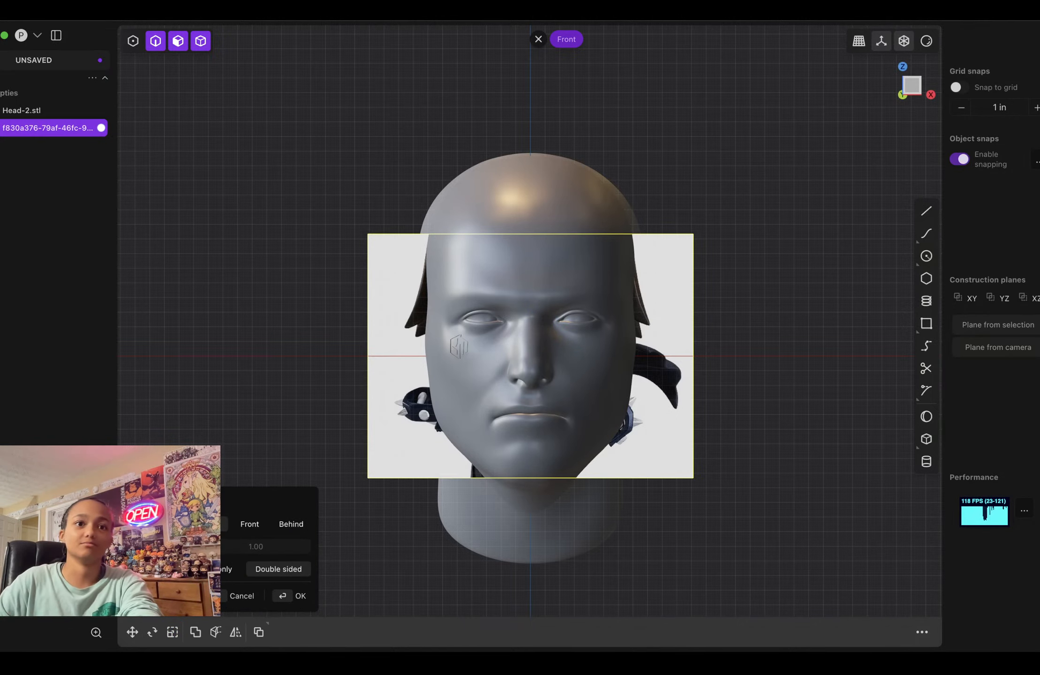
# Step: Display the figurine image in front at 0.50 opacity and move it along the X axis to the negative-X side of the head
pyautogui.click(249, 524)
pyautogui.moveTo(255, 548); pyautogui.dragTo(231, 566)
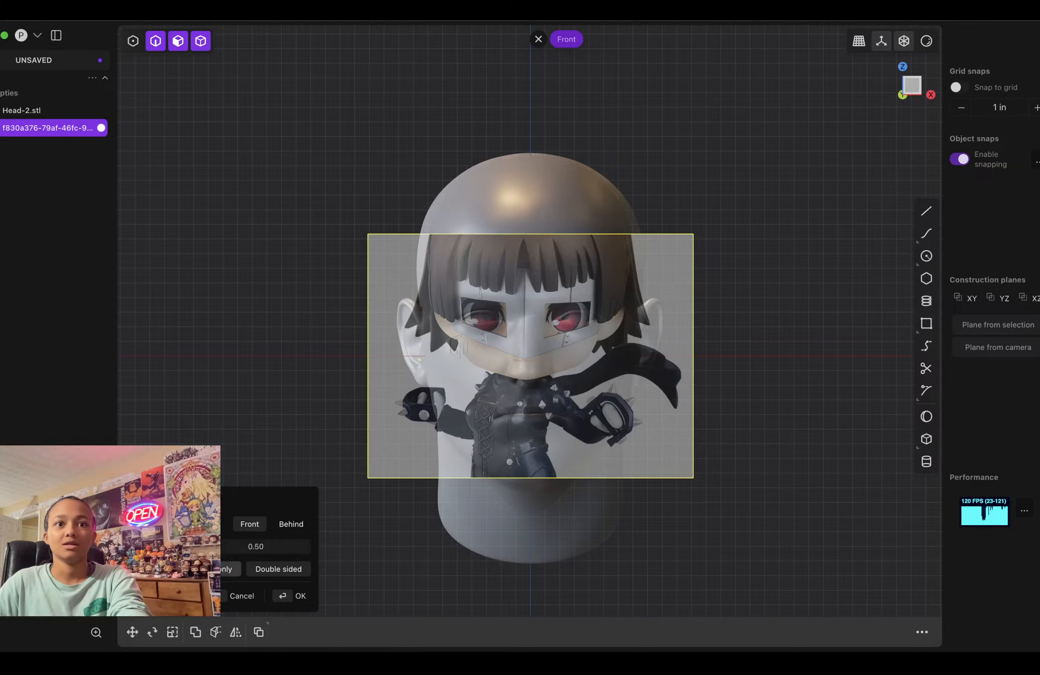
pyautogui.click(296, 596)
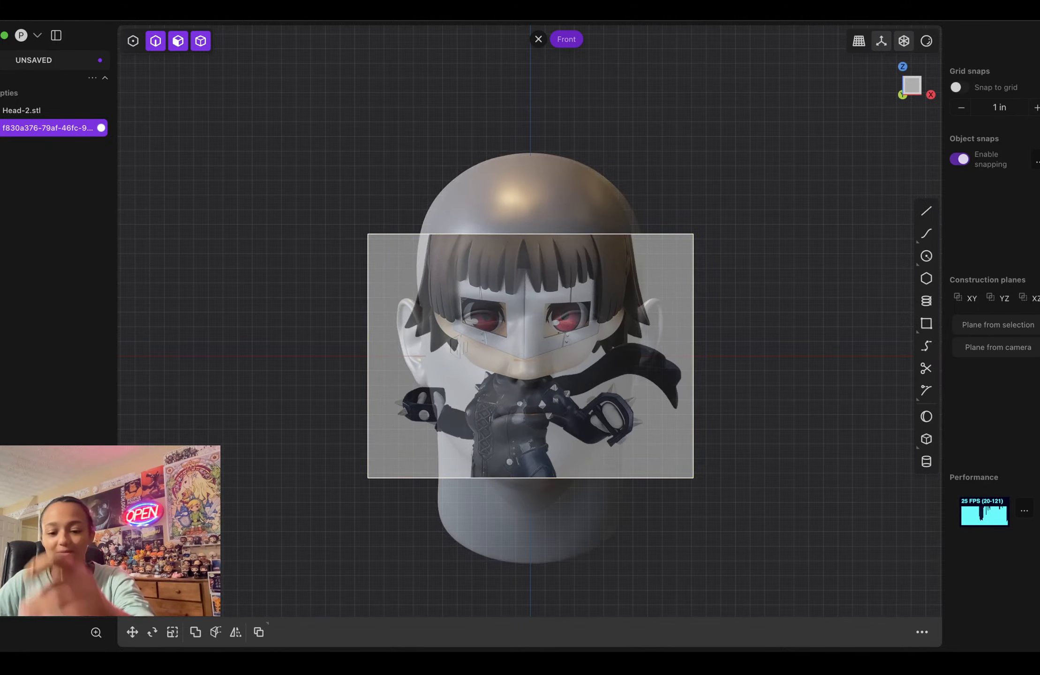
pyautogui.press('g')
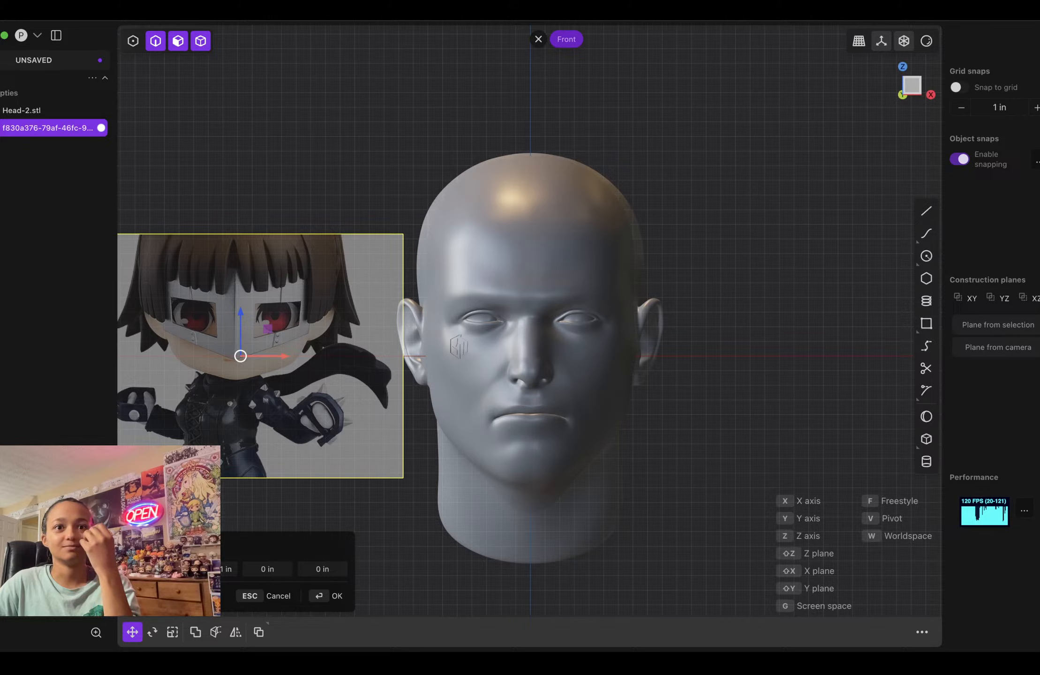
pyautogui.press('Return')
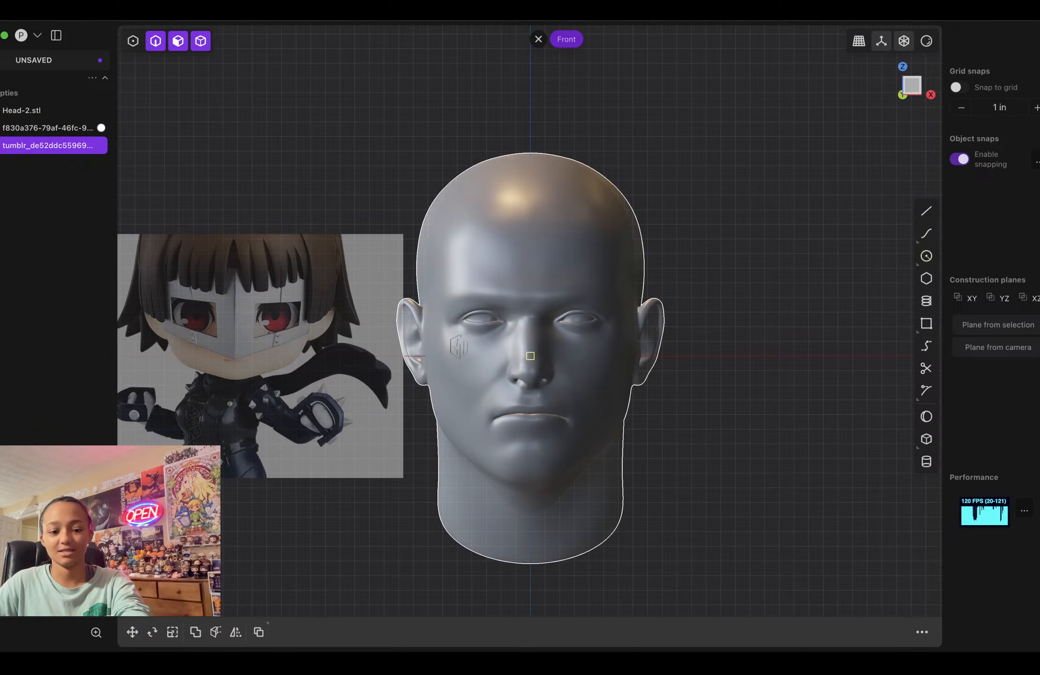
# Step: Bring in the side-profile character image at a uniform scale of about 26.3, displayed in front at 0.50 opacity
pyautogui.press('s')
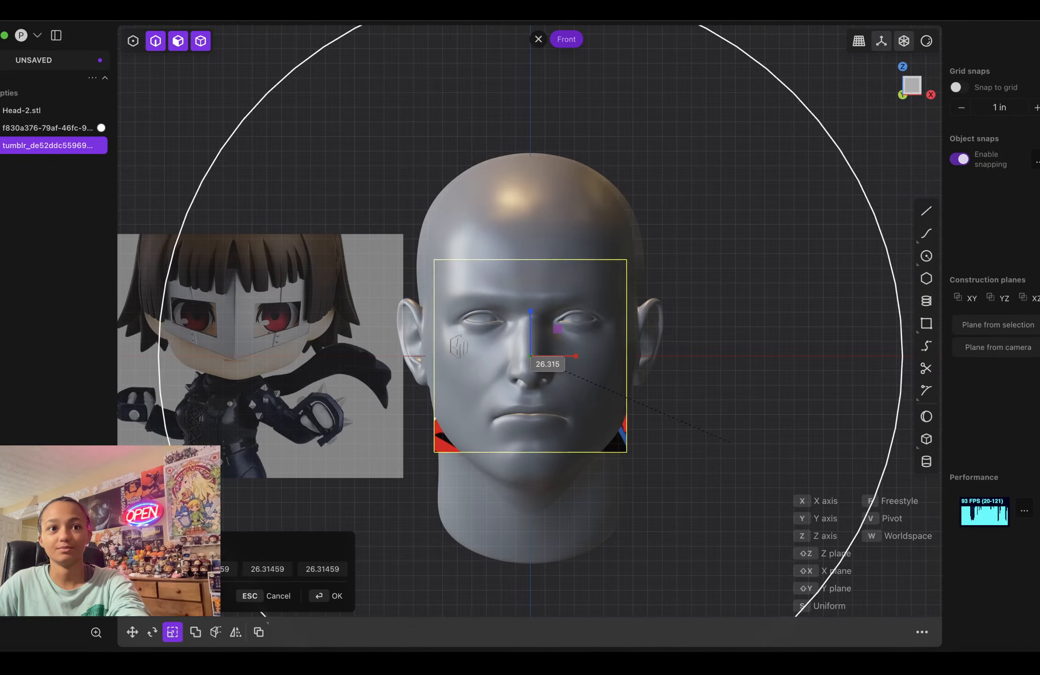
pyautogui.click(327, 596)
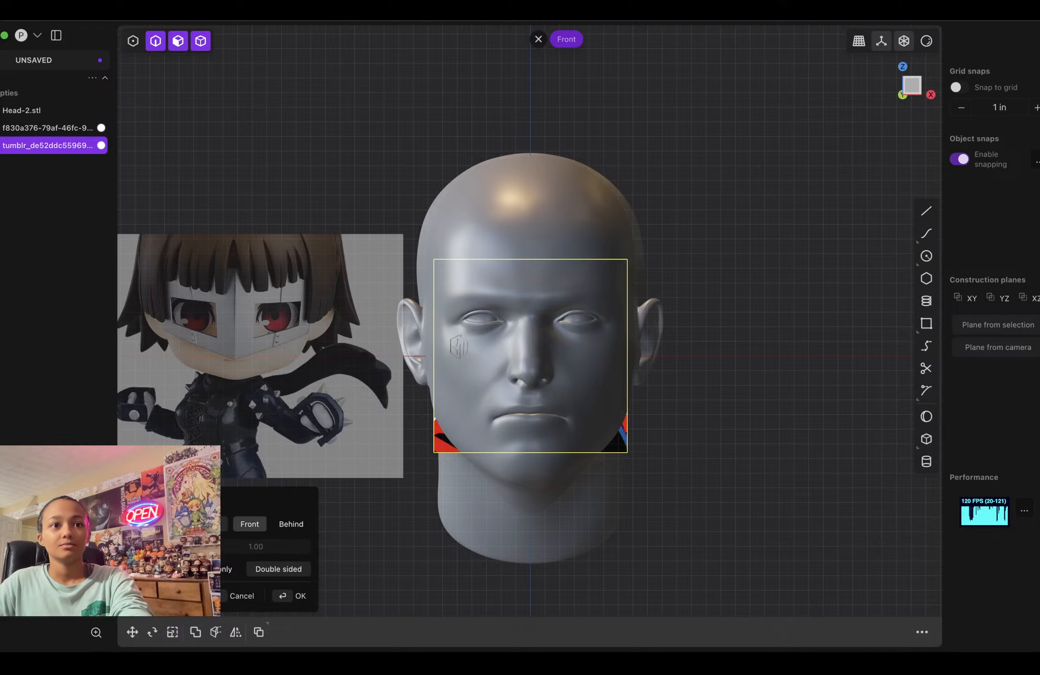
pyautogui.click(249, 524)
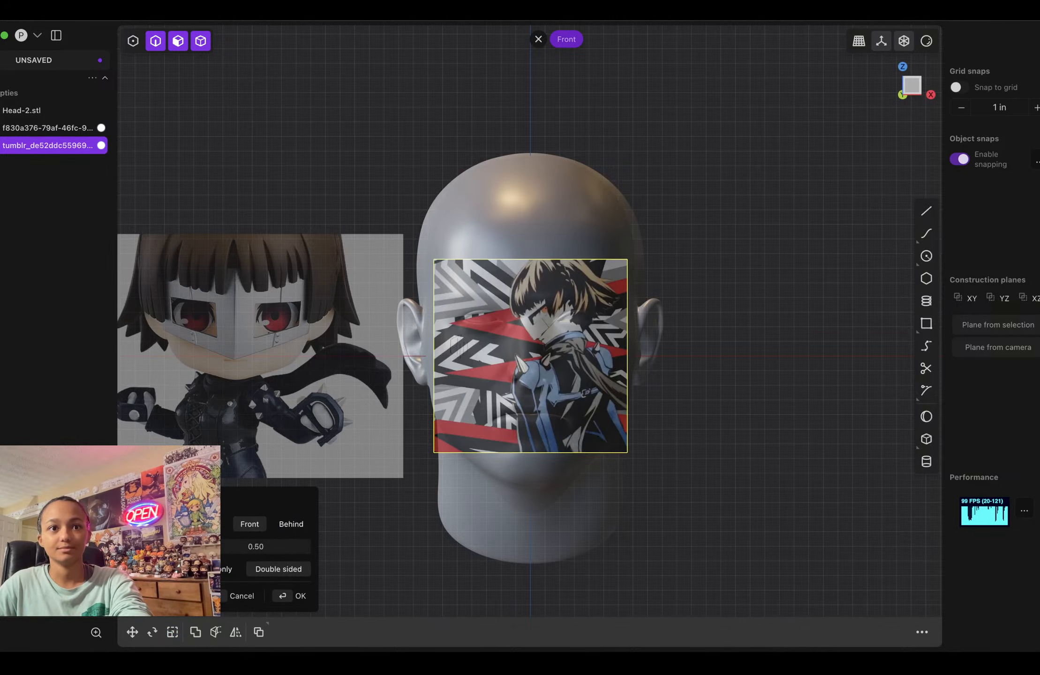
pyautogui.click(301, 596)
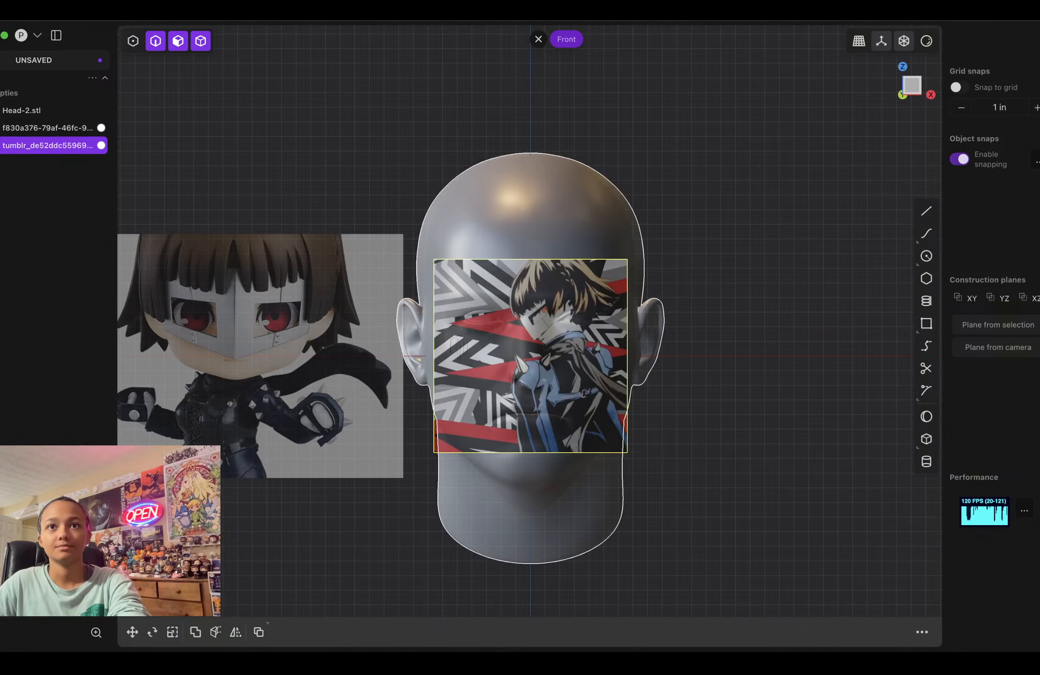
# Step: Move the side-profile image to the positive-X side of the head and rotate it 90 degrees about the Z axis
pyautogui.press('g')
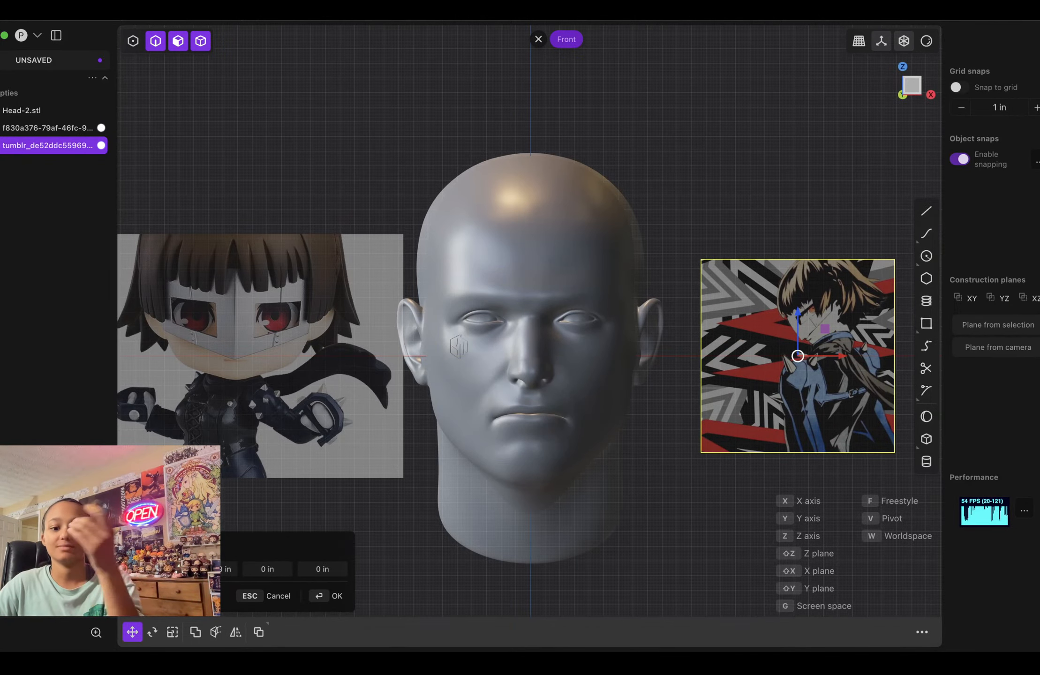
pyautogui.moveTo(798, 356); pyautogui.dragTo(778, 362, button='middle')
pyautogui.press('r')
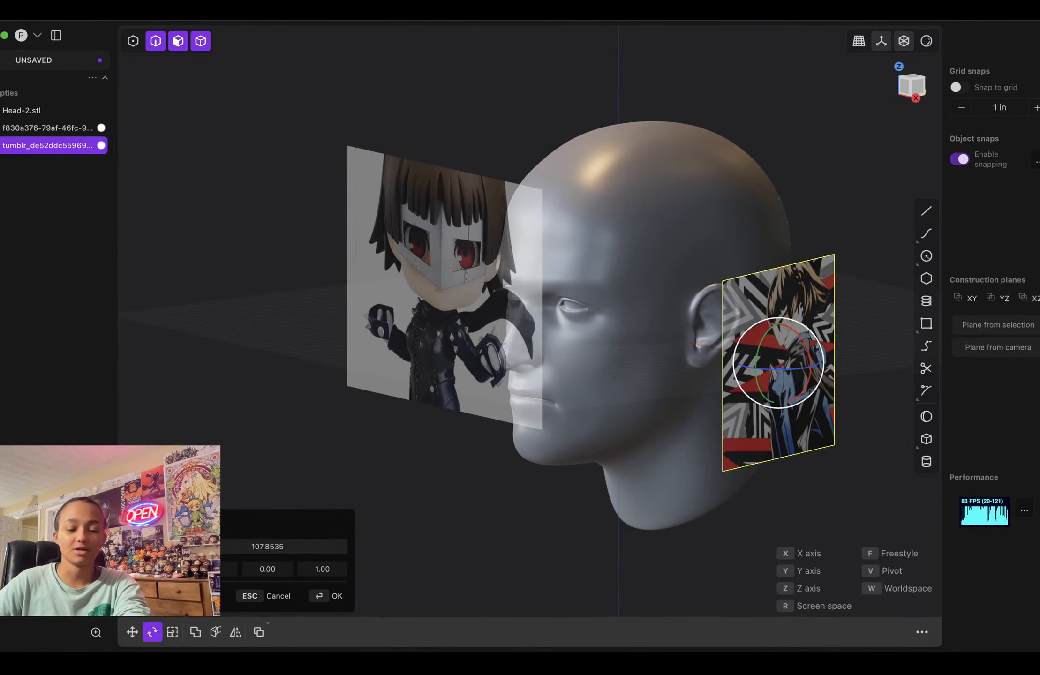
pyautogui.press('Tab')
pyautogui.write('90')
pyautogui.press('Return')
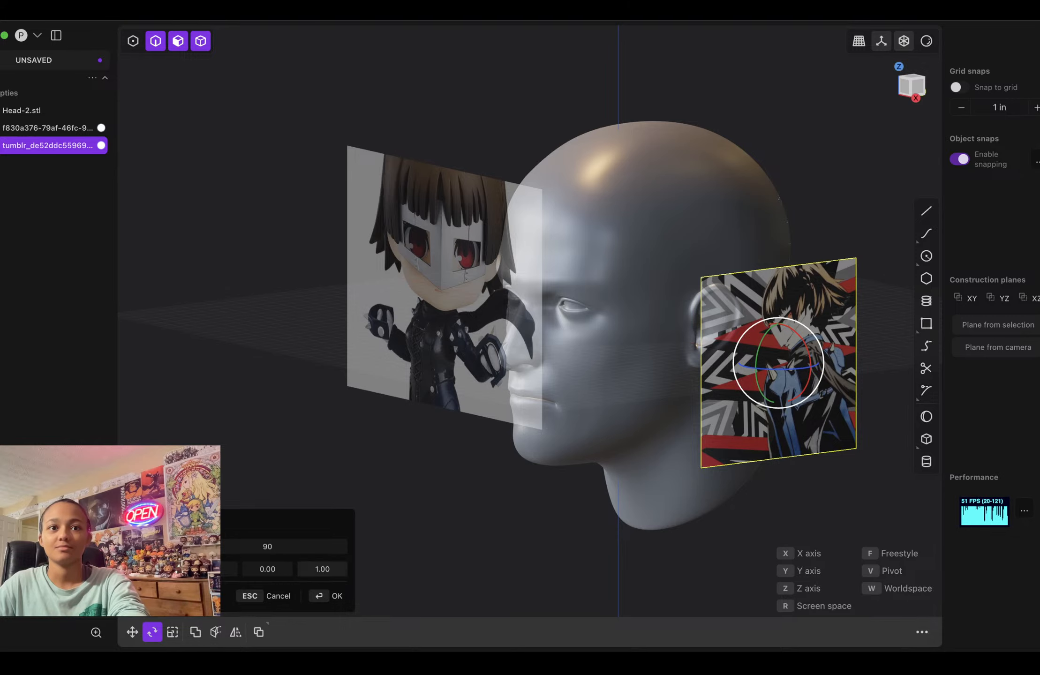
pyautogui.press('Return')
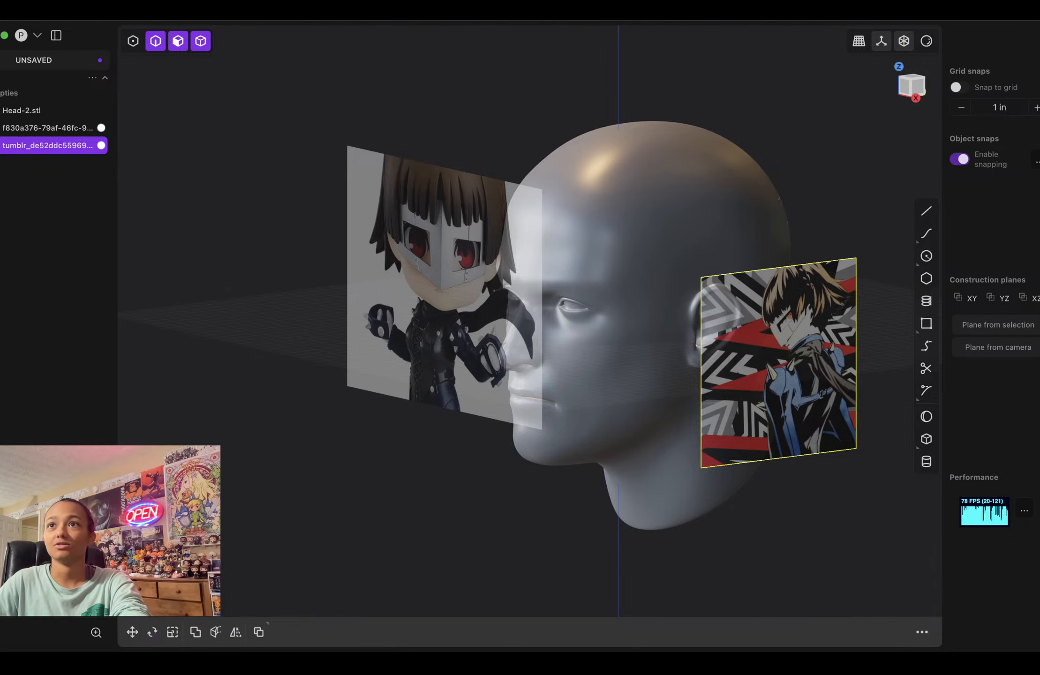
# Step: In the right view, move the side-profile image about -219 in along the Y axis, ahead of the face
pyautogui.press('3')
pyautogui.press('g')
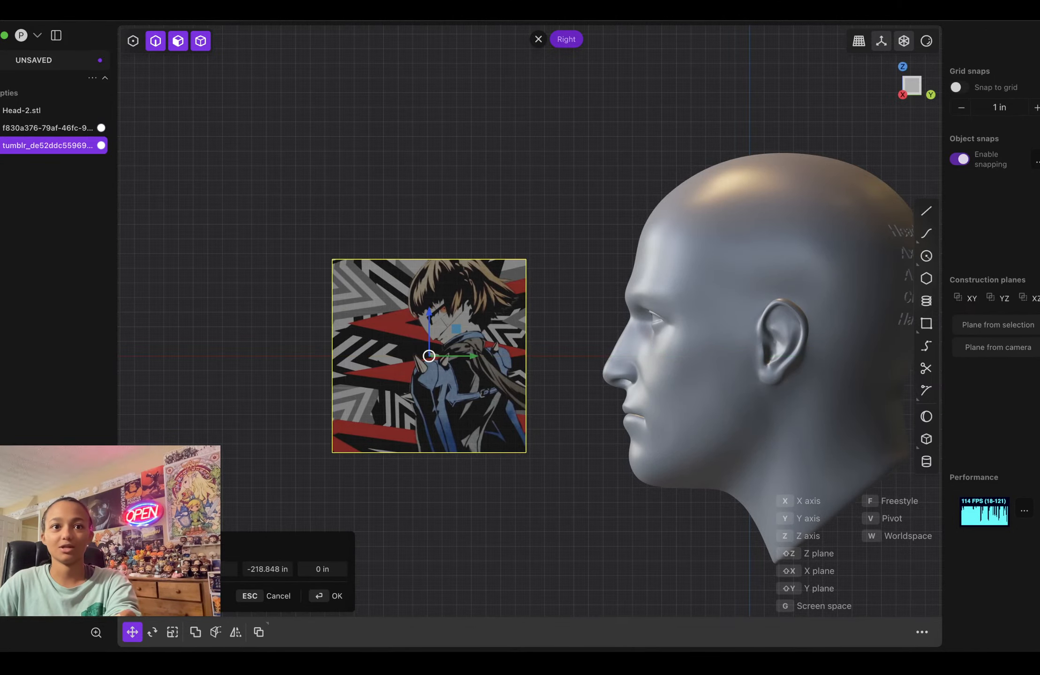
pyautogui.press('Return')
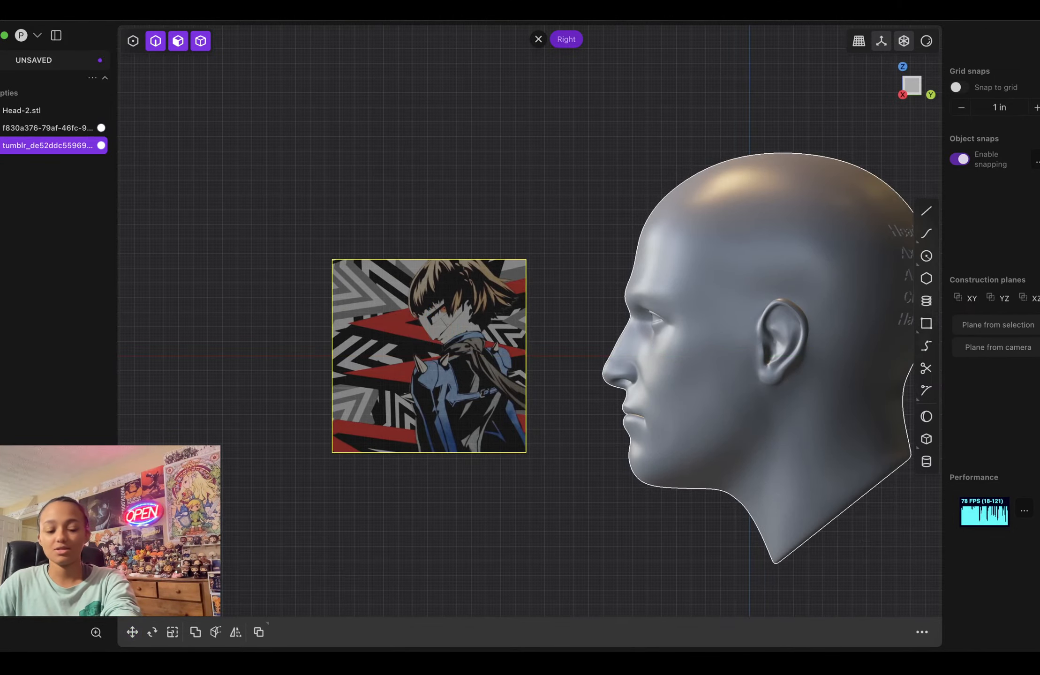
# Step: Check the placement of both reference images around the head from the front, back and right side
pyautogui.moveTo(750, 328)
pyautogui.keyDown('shift'); pyautogui.mouseDown(button='middle')
pyautogui.moveTo(624, 321)
pyautogui.moveTo(746, 328)
pyautogui.mouseUp(button='middle'); pyautogui.keyUp('shift')
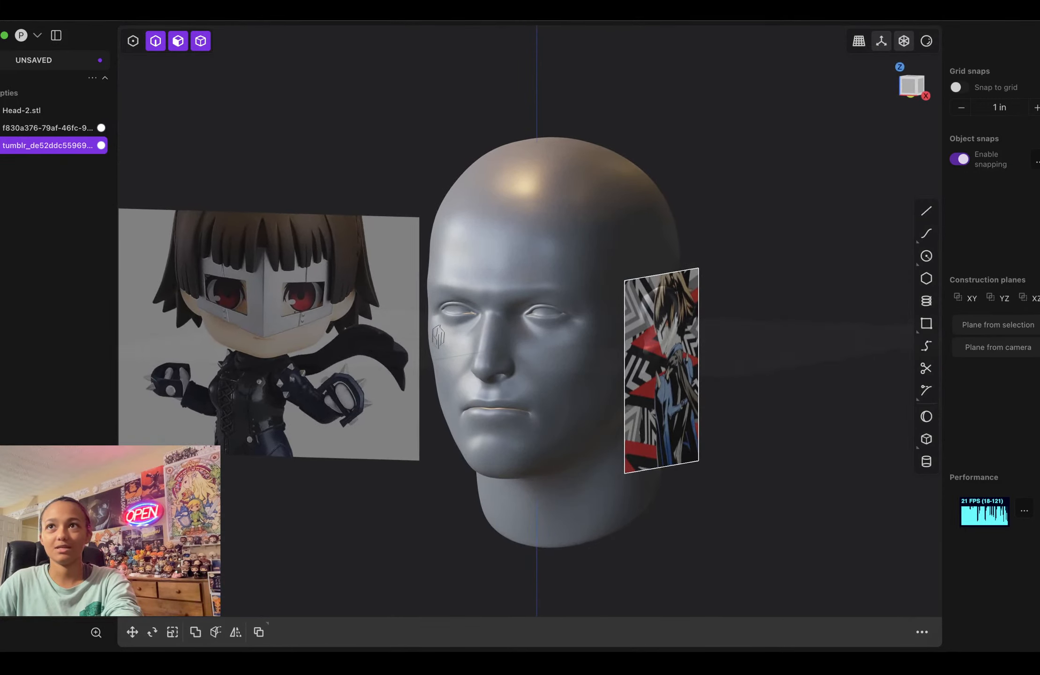
pyautogui.press('KP_1')
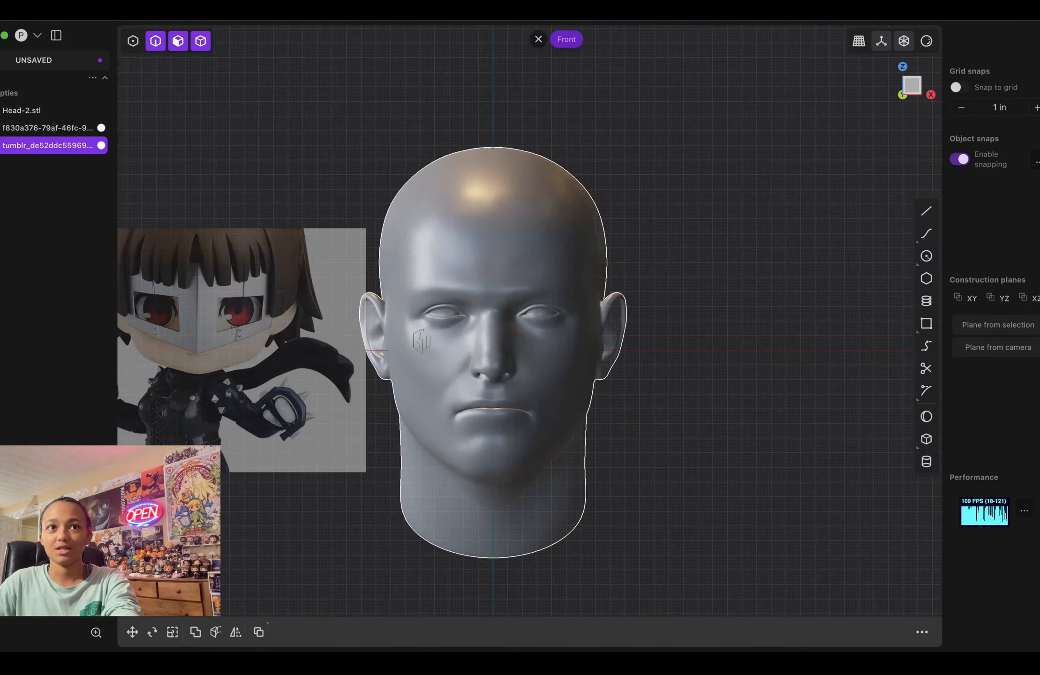
pyautogui.keyDown('shift'); pyautogui.moveTo(553, 328); pyautogui.dragTo(531, 340, button='middle'); pyautogui.keyUp('shift')
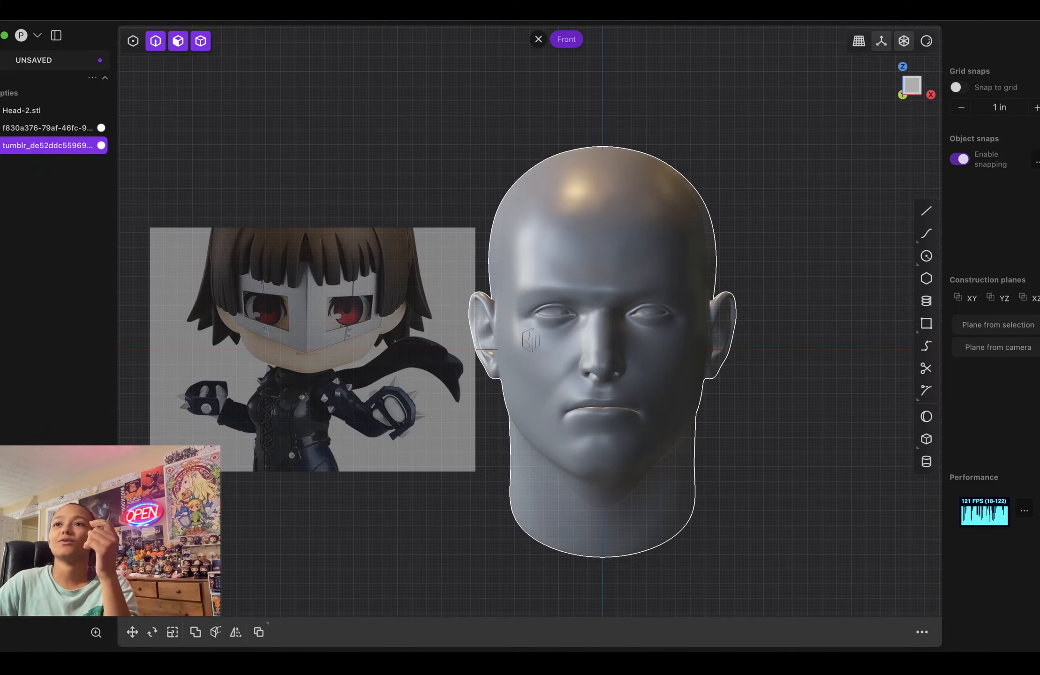
pyautogui.moveTo(602, 328); pyautogui.dragTo(497, 345, button='middle')
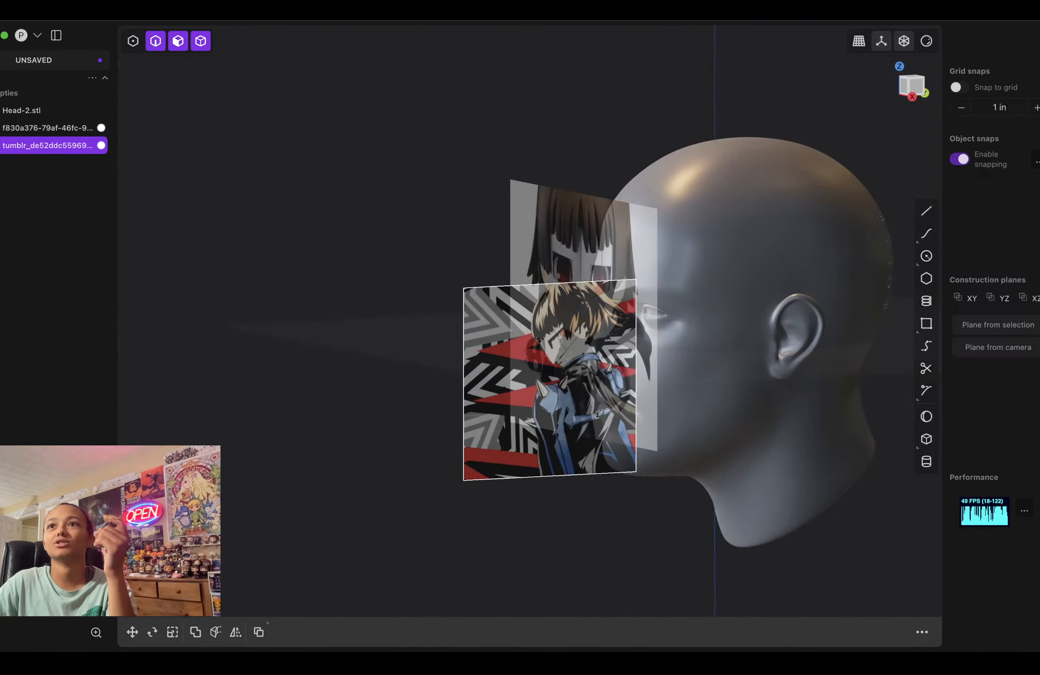
pyautogui.click(924, 93)
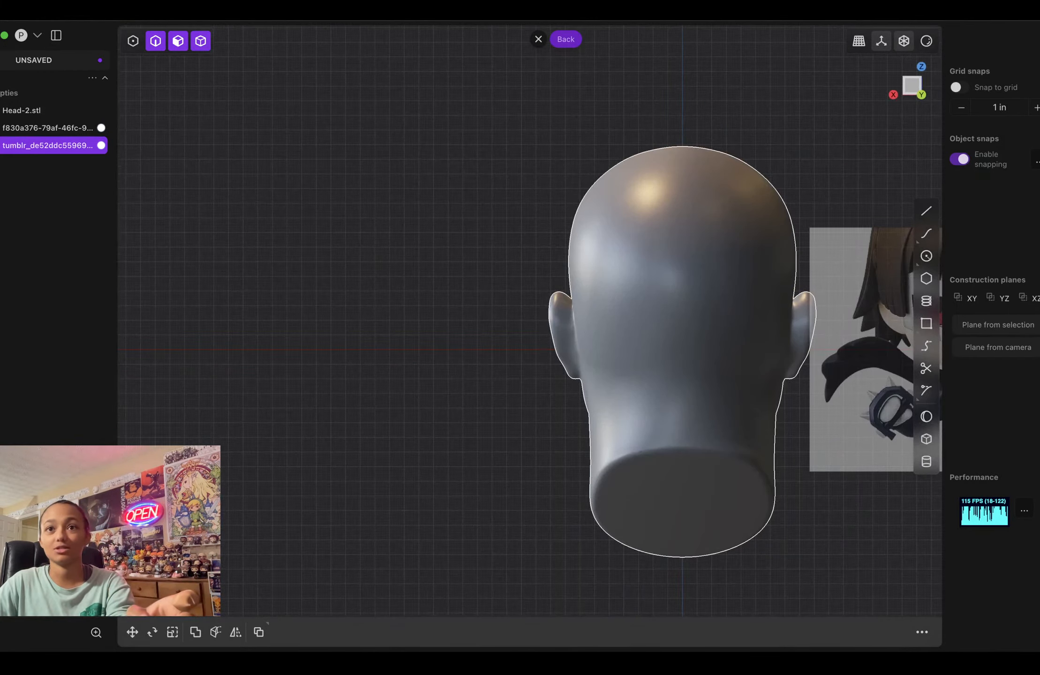
pyautogui.moveTo(680, 328); pyautogui.dragTo(790, 330, button='middle')
pyautogui.click(909, 85)
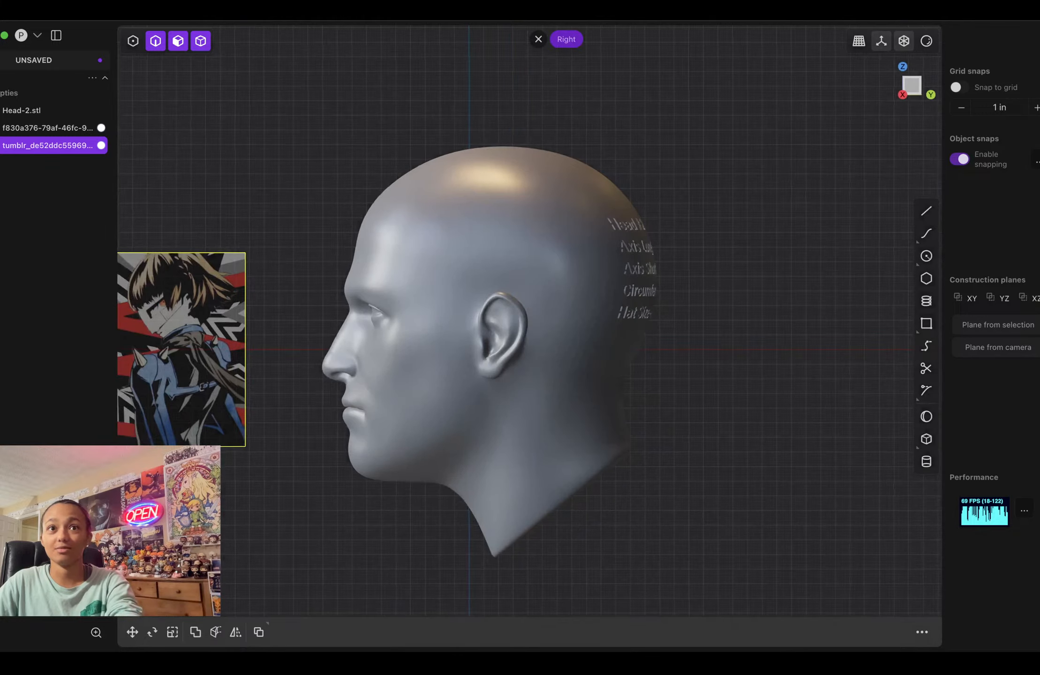
pyautogui.keyDown('shift'); pyautogui.moveTo(488, 351); pyautogui.dragTo(628, 371, button='middle'); pyautogui.keyUp('shift')
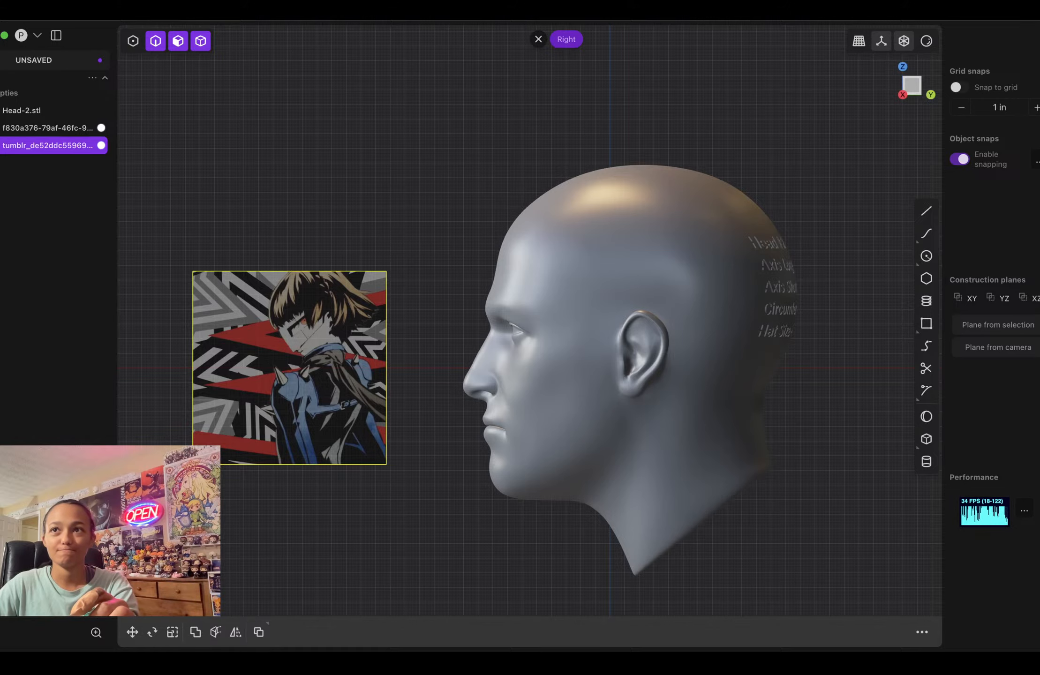
# Step: Draw a horizontal line about 271 in long across the head profile in the right view, just below the nose
pyautogui.click(926, 211)
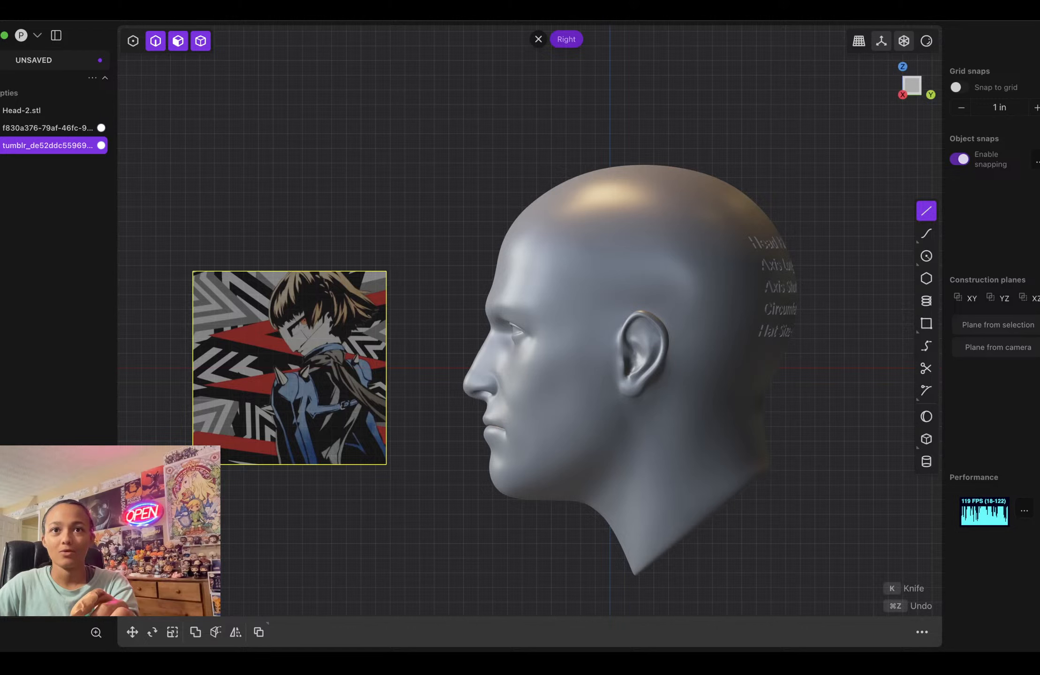
pyautogui.click(442, 404)
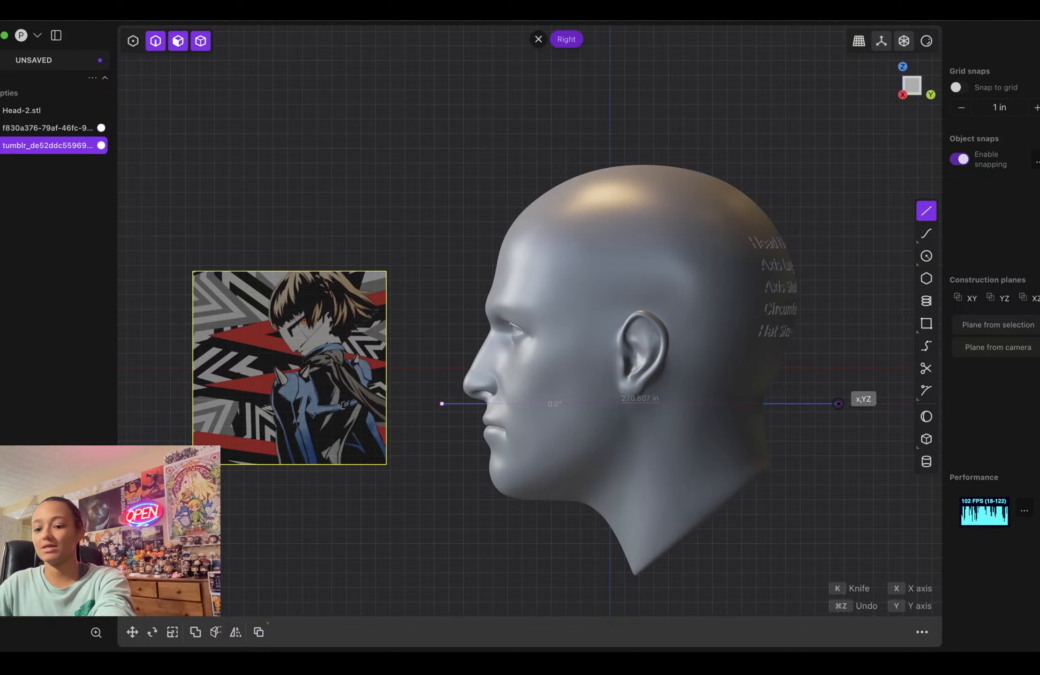
pyautogui.click(837, 404)
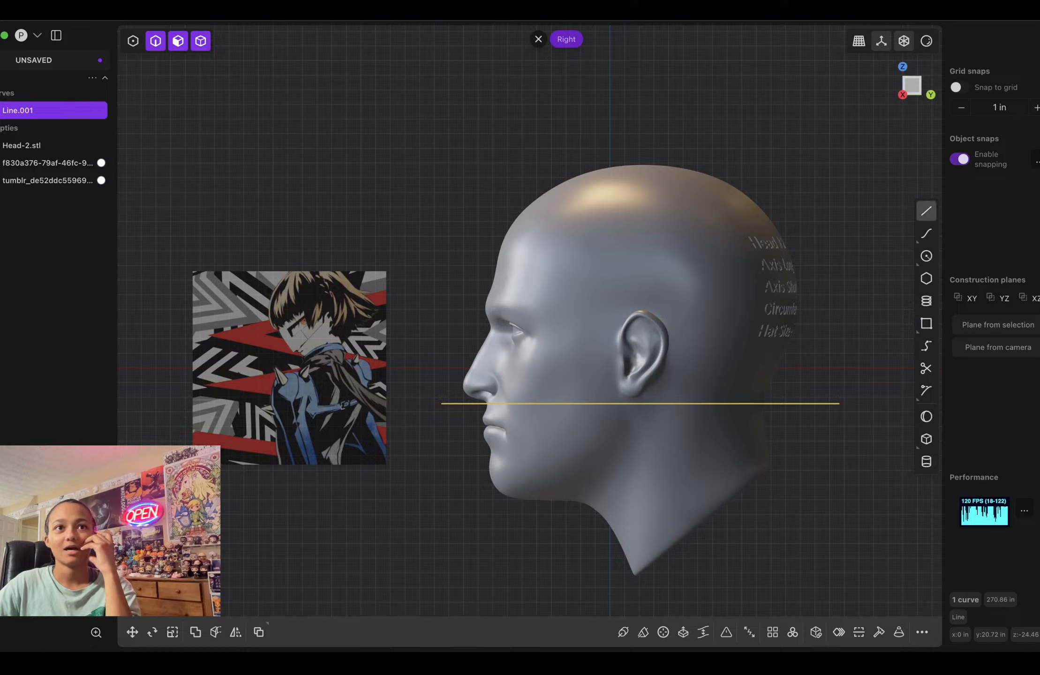
# Step: Draw two more horizontal lines across the head profile: about 269 in long at the forehead and about 282 in long just below the eye
pyautogui.click(925, 211)
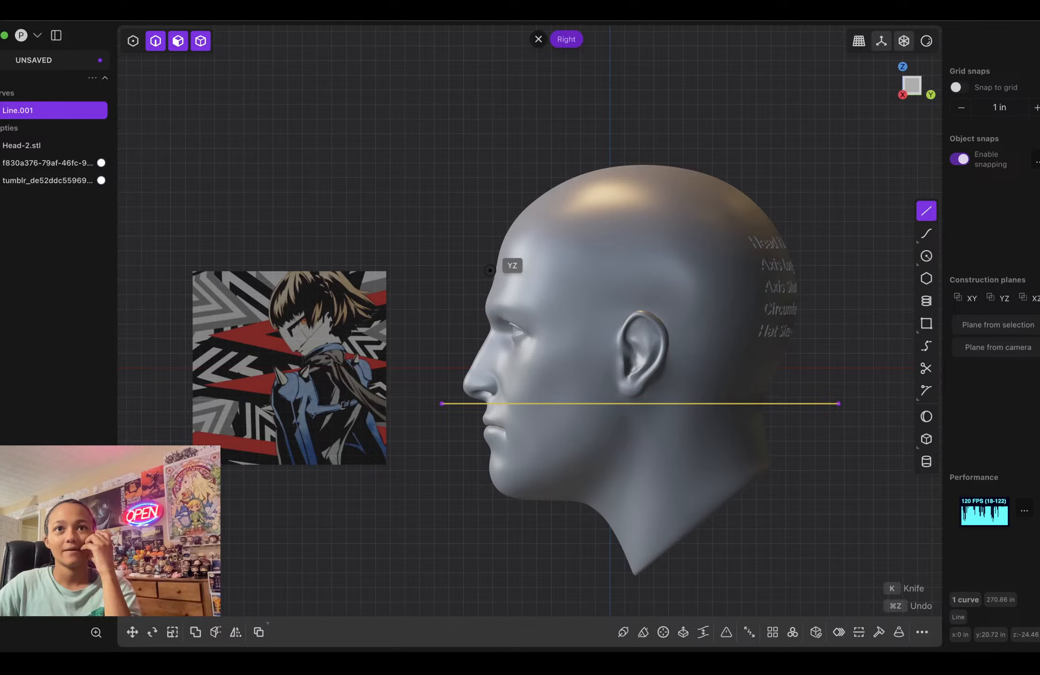
pyautogui.click(449, 259)
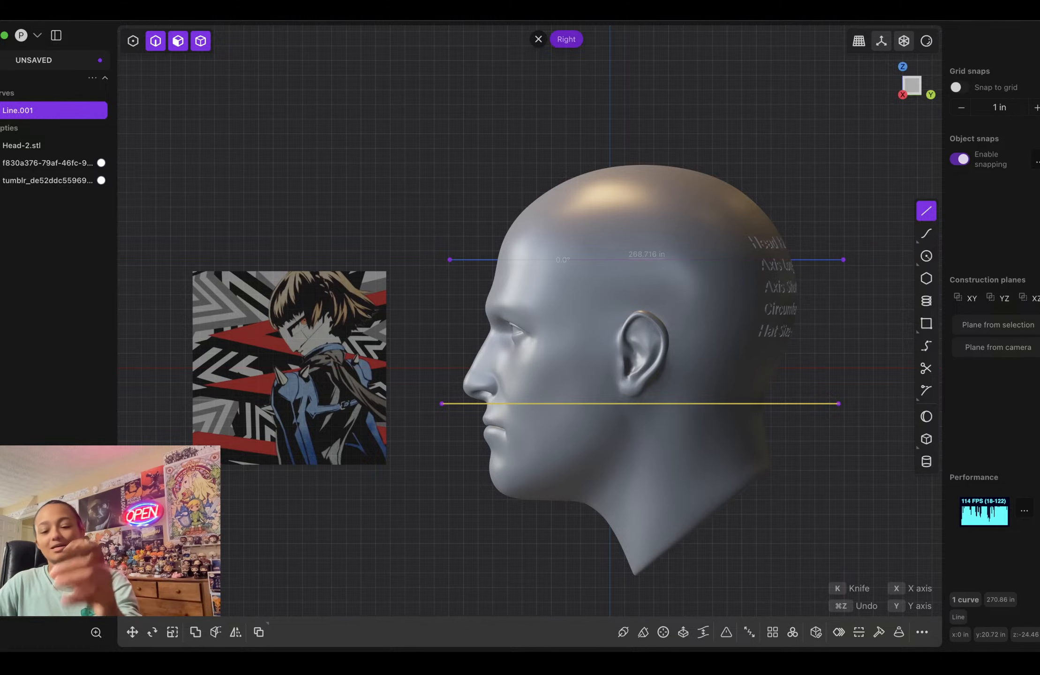
pyautogui.click(843, 261)
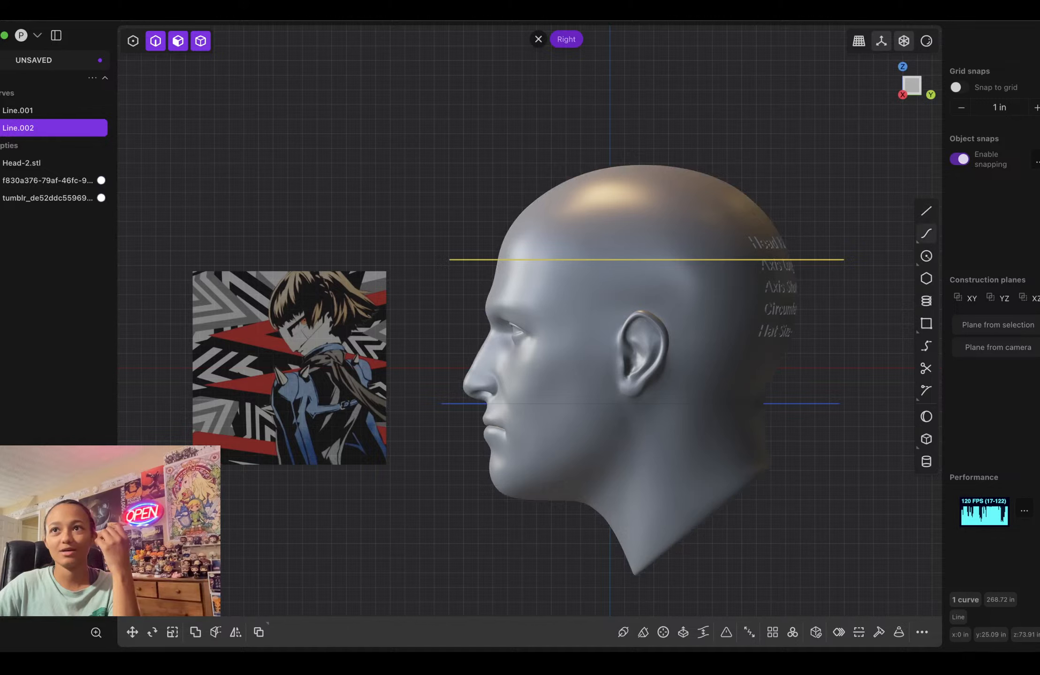
pyautogui.click(926, 210)
pyautogui.click(450, 340)
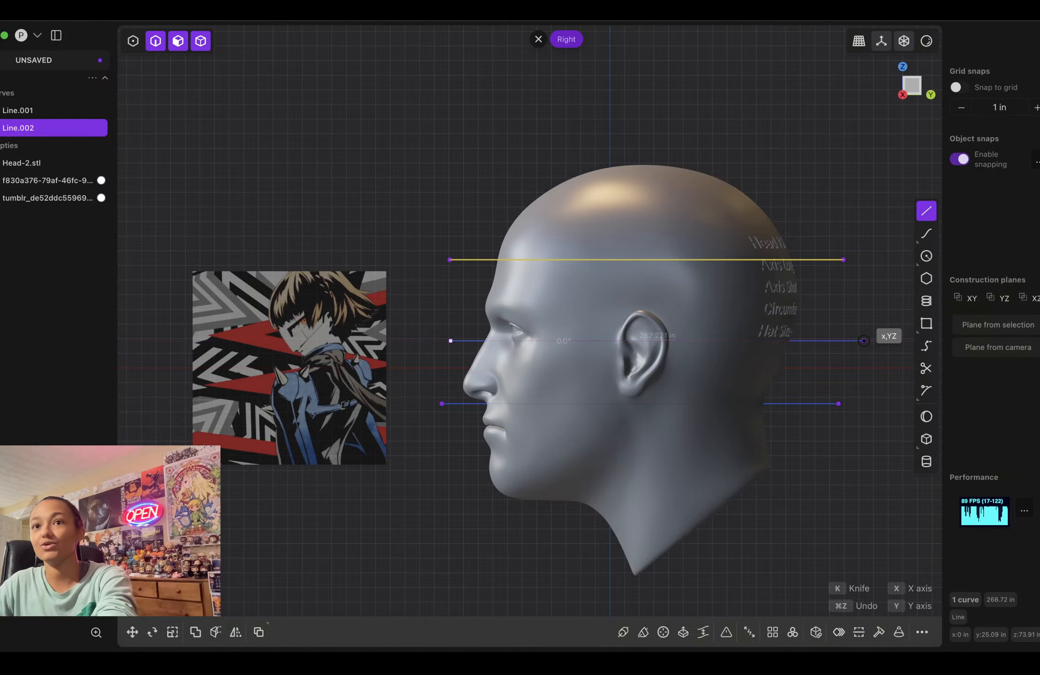
pyautogui.click(863, 340)
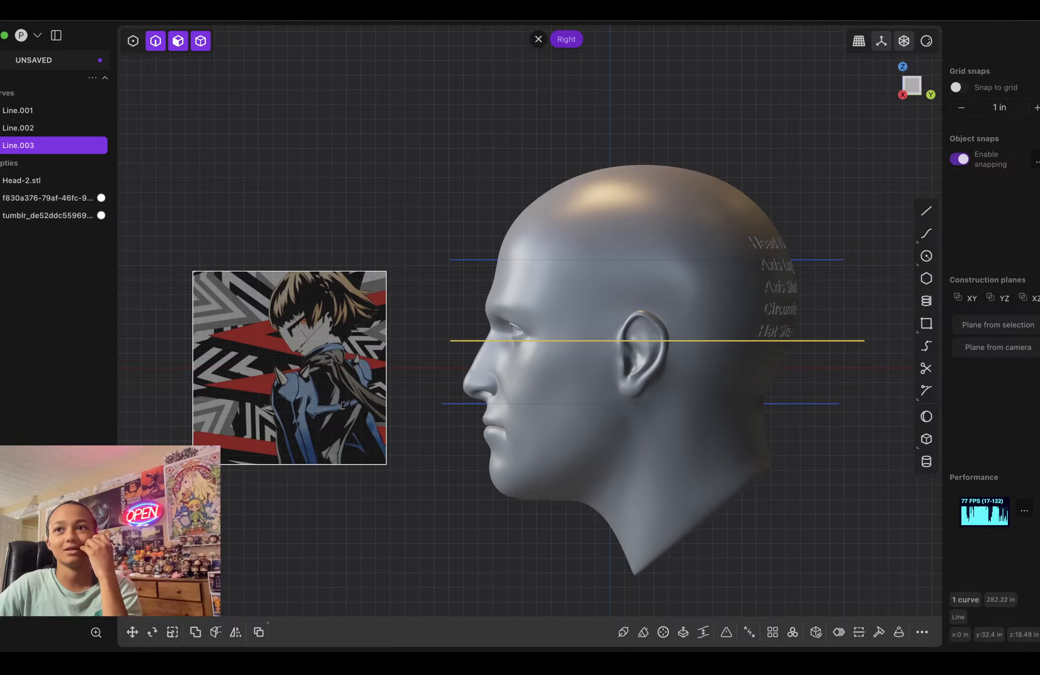
# Step: Draw a diagonal line about 113 in long from the front of the ear on the eye-level line to the lowest guide line ahead of the lips
pyautogui.click(925, 211)
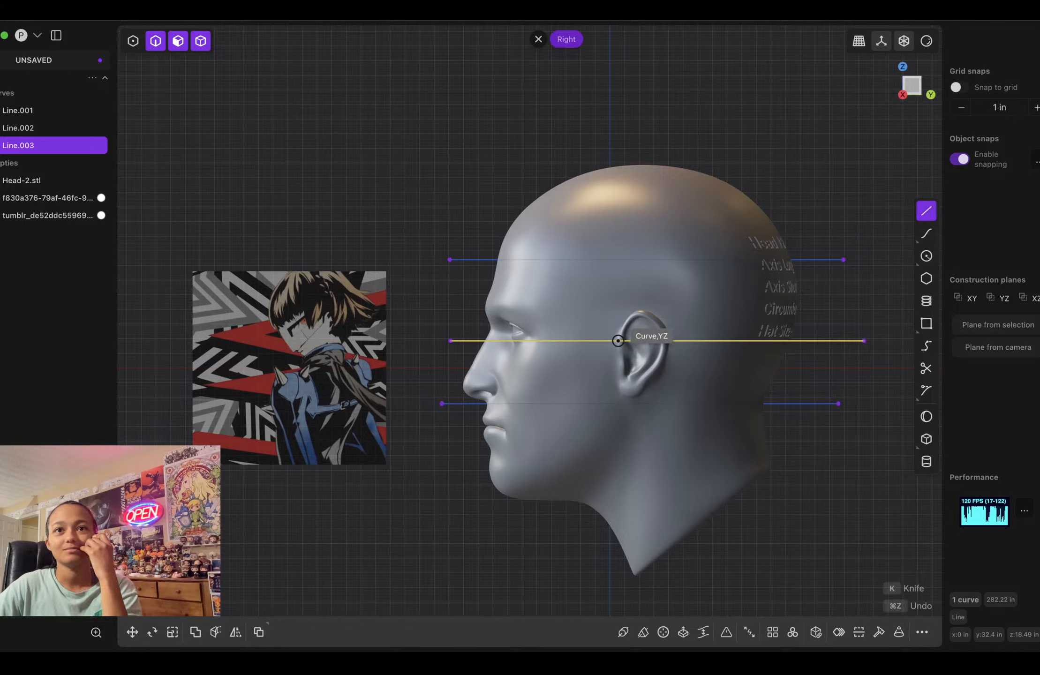
pyautogui.click(618, 341)
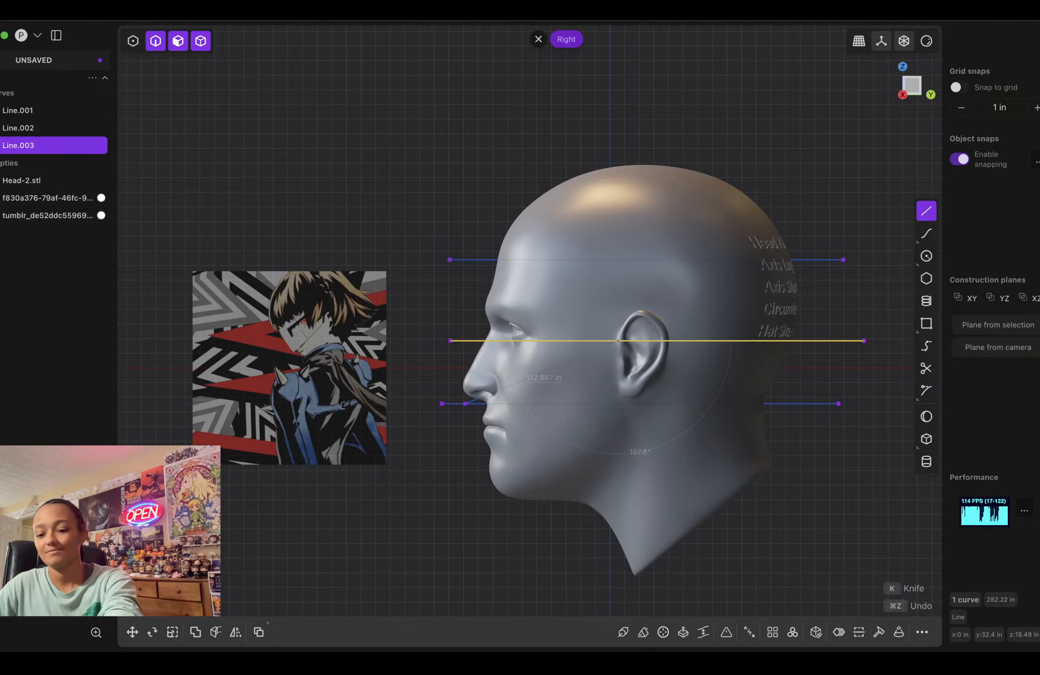
pyautogui.rightClick(534, 418)
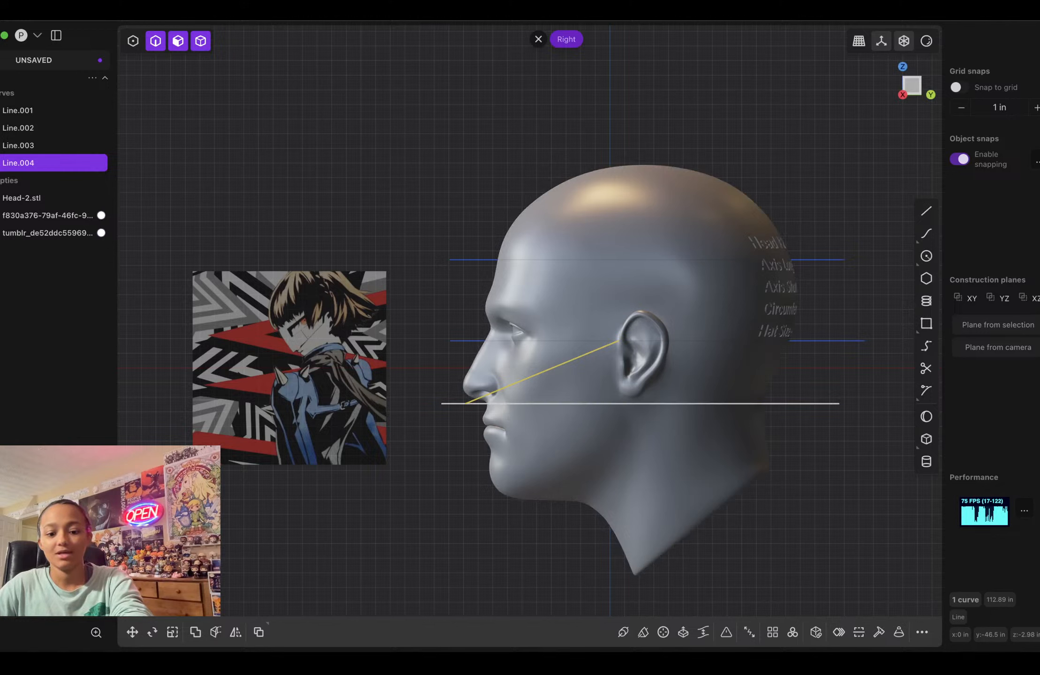
# Step: Move the lowest horizontal guide line down about 5.1 in along the Z axis
pyautogui.click(641, 404)
pyautogui.press('g')
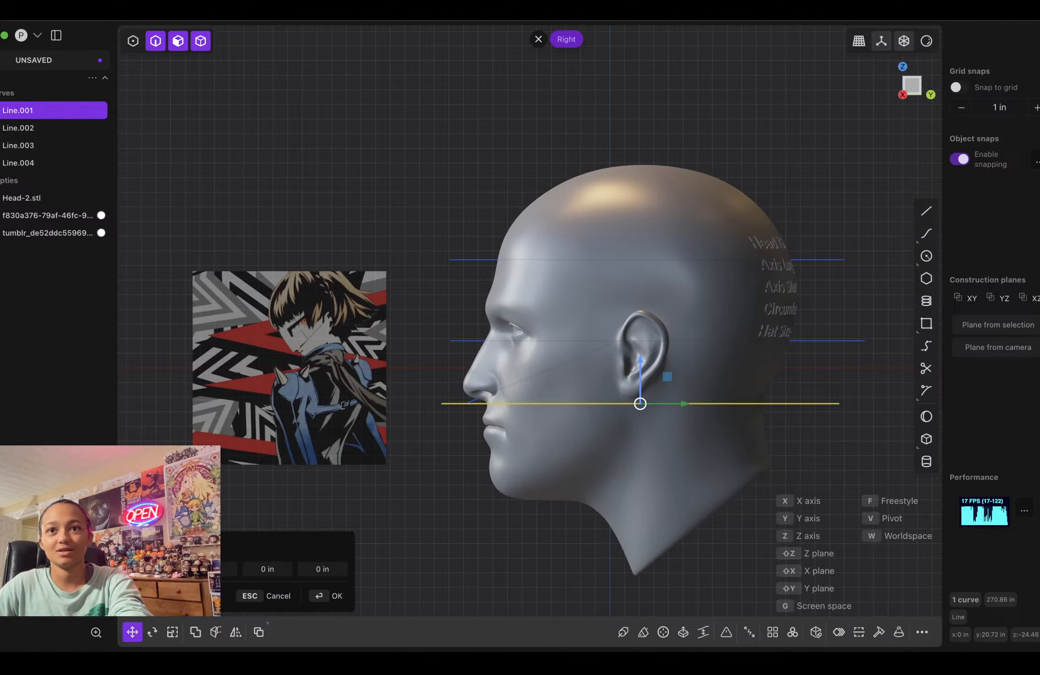
pyautogui.moveTo(640, 361); pyautogui.dragTo(640, 369)
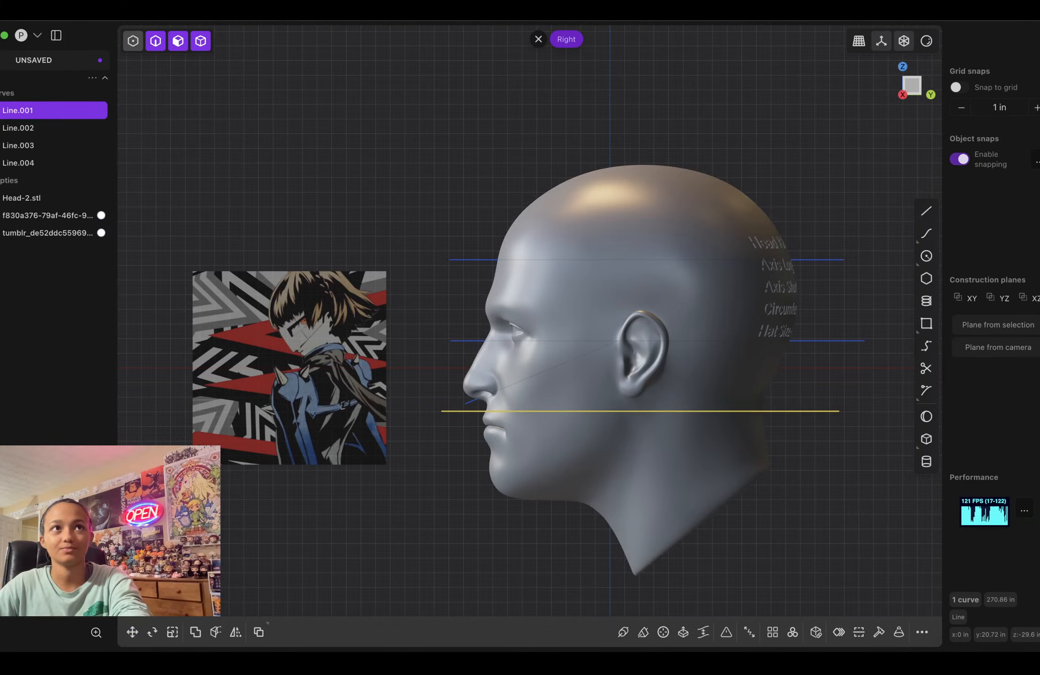
# Step: Snap the diagonal line's front endpoint onto the lowest horizontal guide line, and switch off control-point selection
pyautogui.click(465, 403)
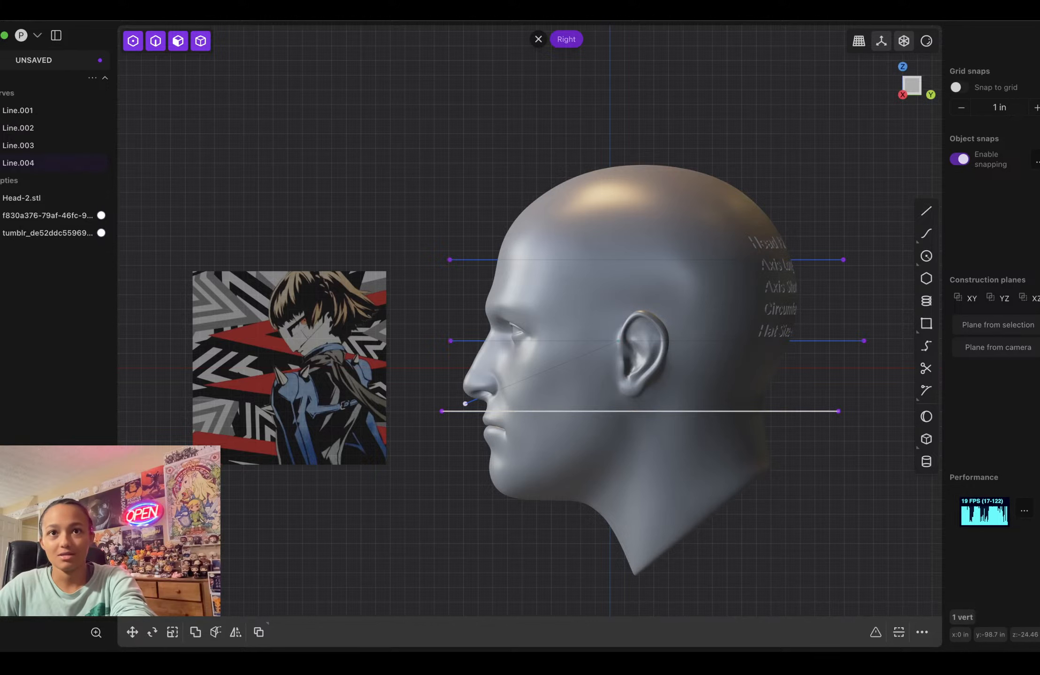
pyautogui.press('g')
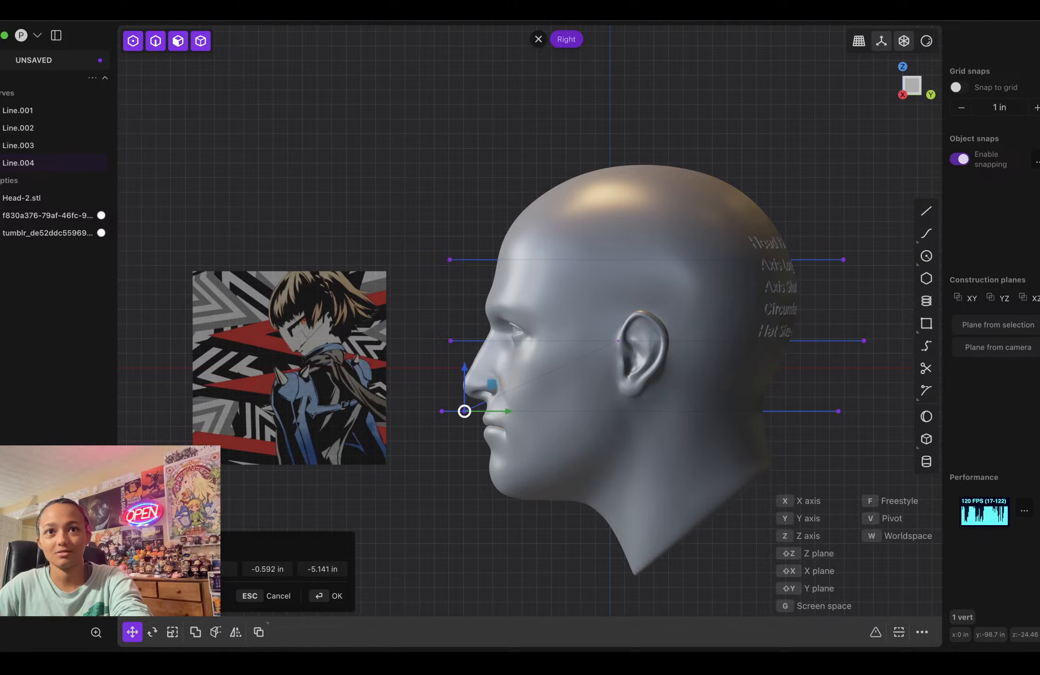
pyautogui.click(464, 411)
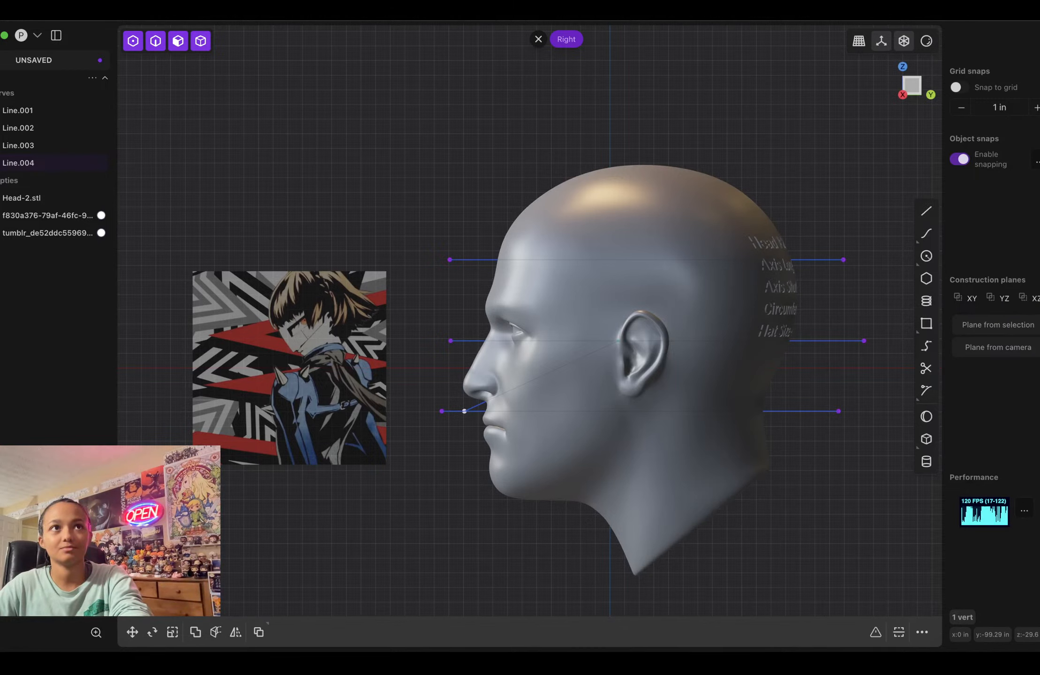
pyautogui.click(132, 41)
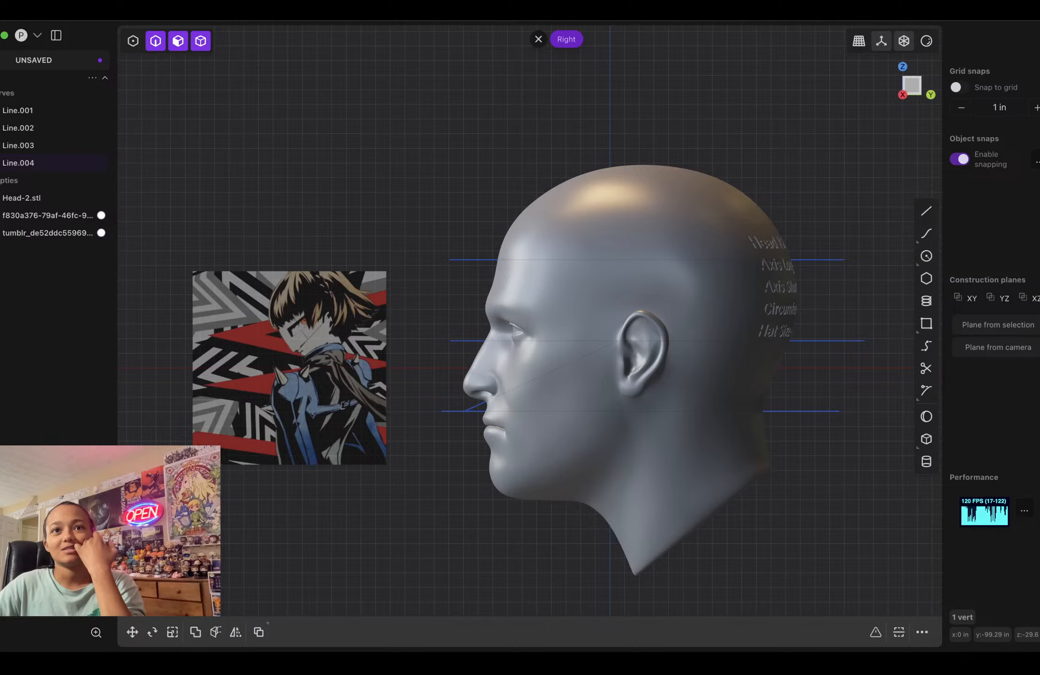
# Step: In the right view, draw a five-point spline about 252 in long from the diagonal line's front endpoint, around the face and forehead, to above the crown
pyautogui.moveTo(511, 357); pyautogui.dragTo(605, 362, button='middle')
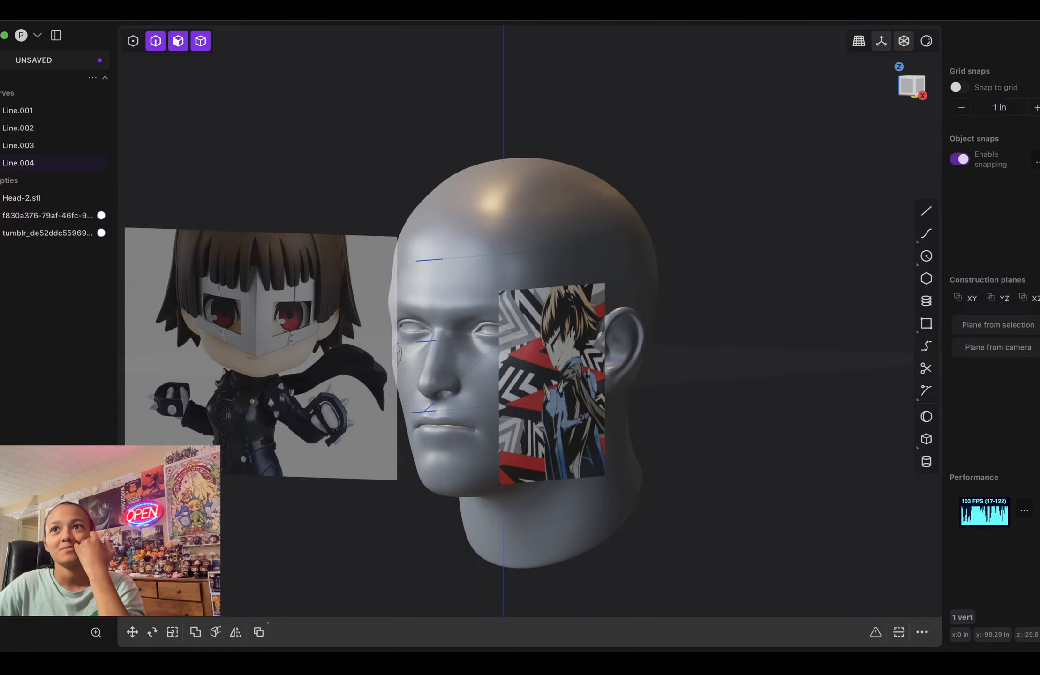
pyautogui.press('3')
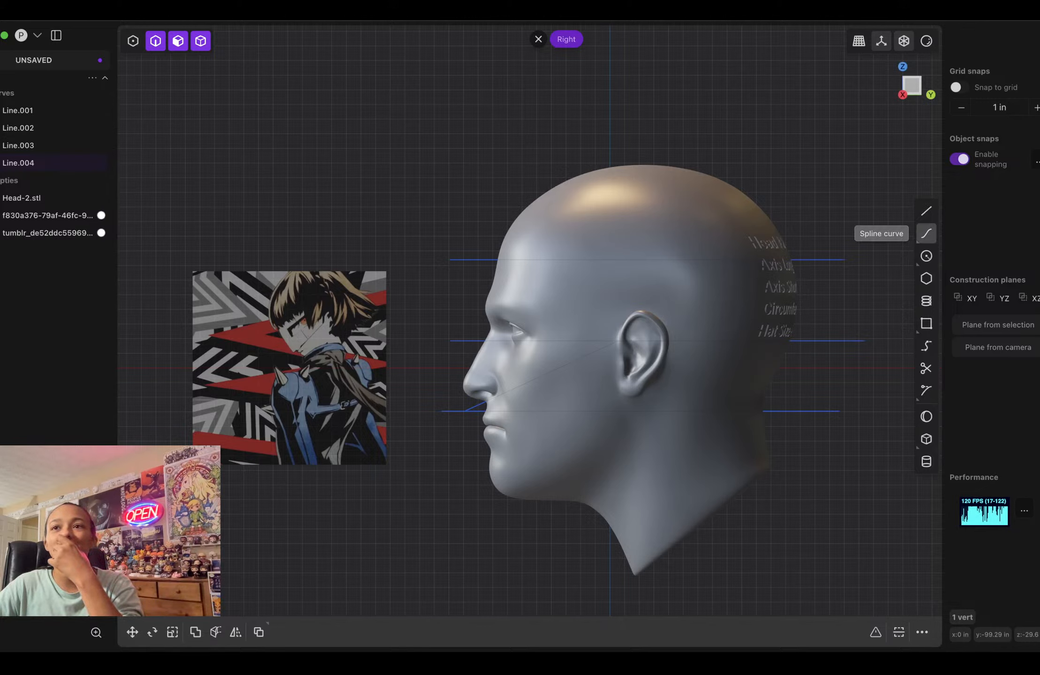
pyautogui.click(926, 233)
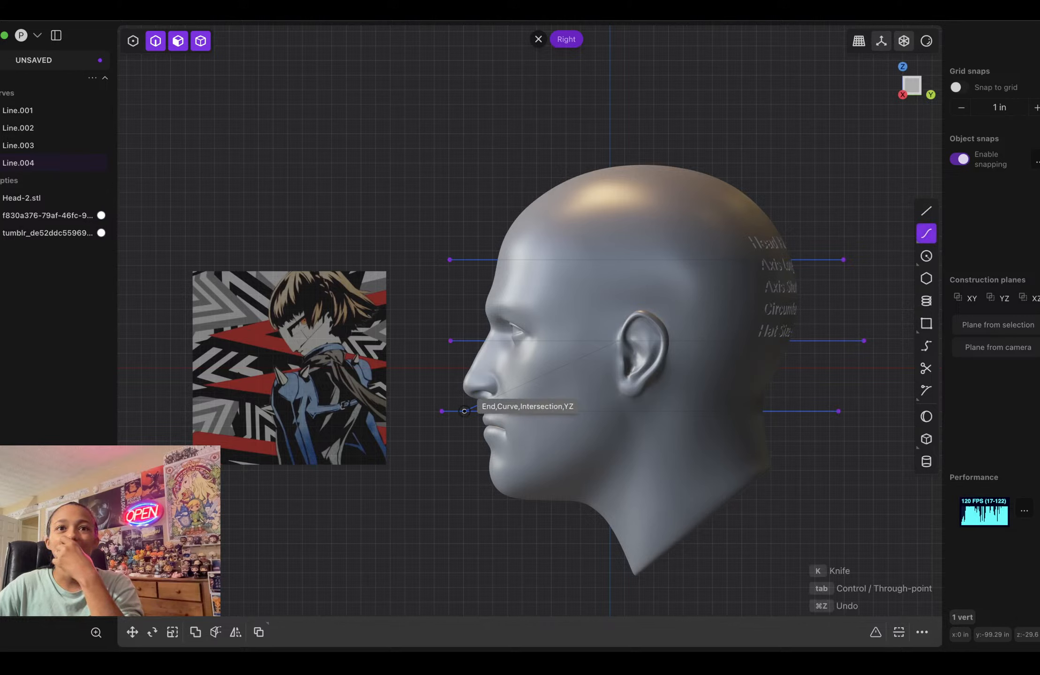
pyautogui.click(464, 411)
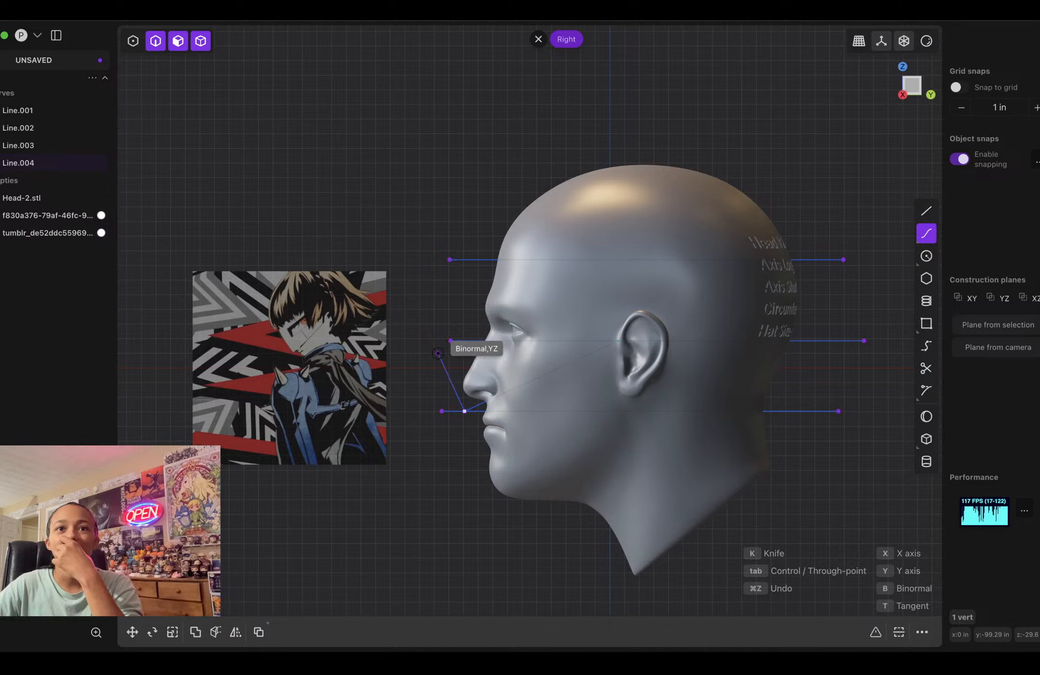
pyautogui.click(438, 353)
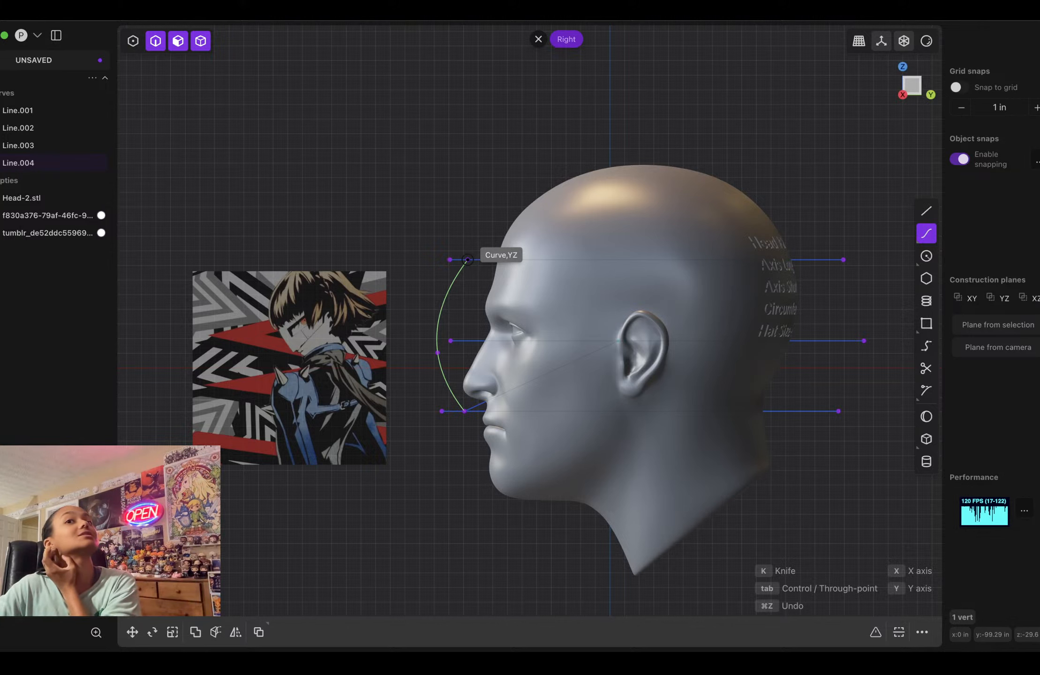
pyautogui.click(467, 259)
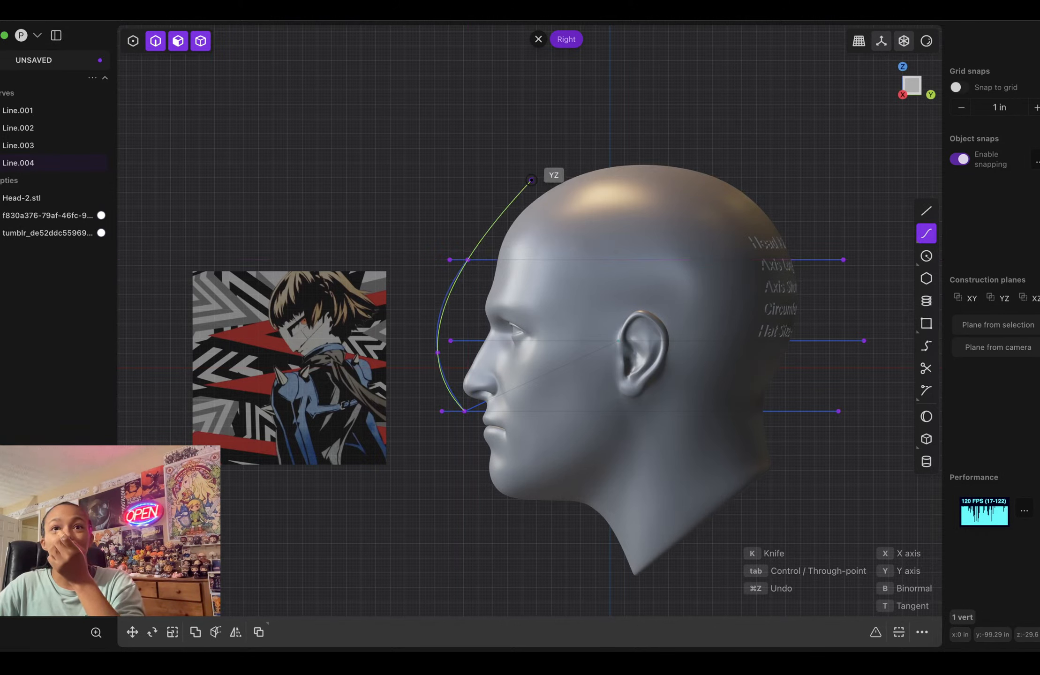
pyautogui.click(535, 182)
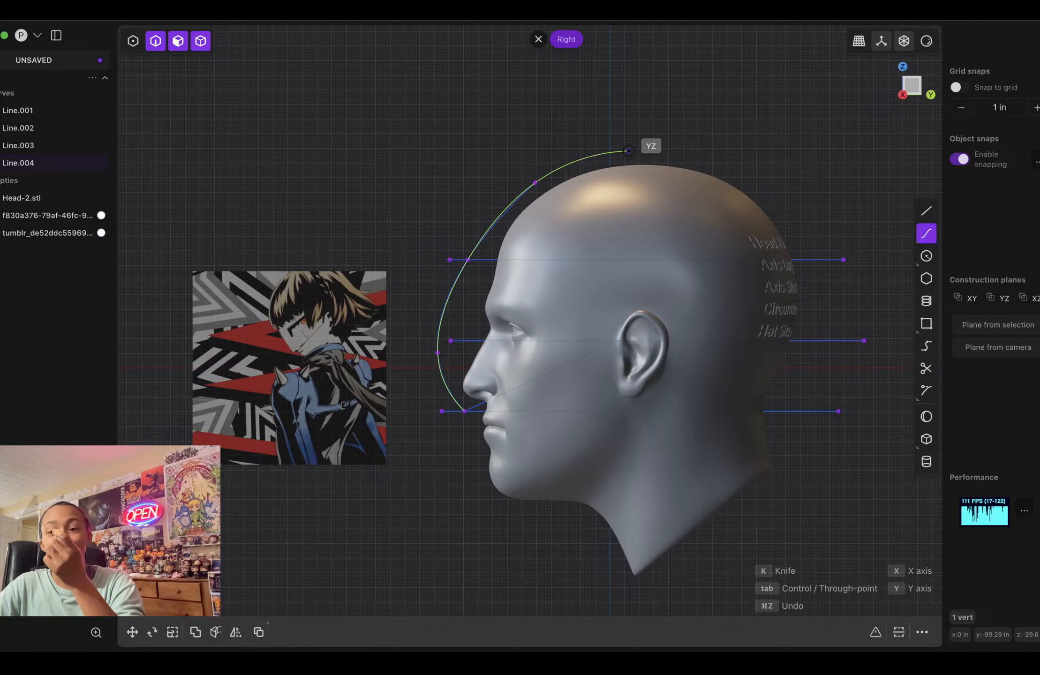
pyautogui.click(629, 150)
pyautogui.rightClick(629, 151)
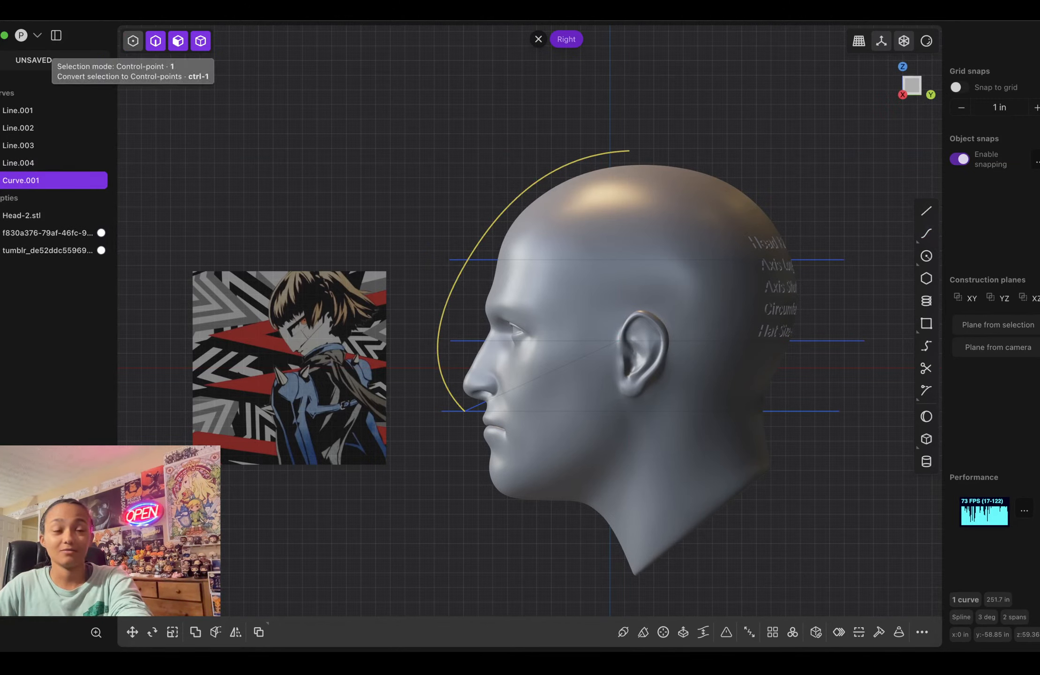
# Step: Enable control-point selection and move the spline's foremost control point at nose level about 20 in along the Y axis toward the face
pyautogui.click(132, 41)
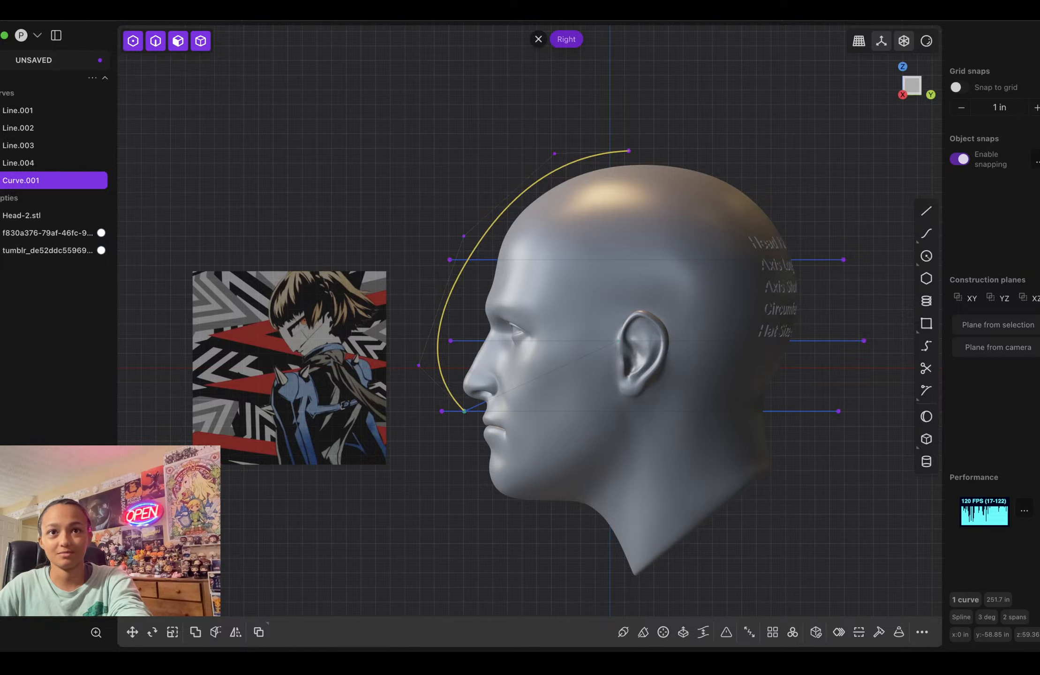
pyautogui.click(418, 366)
pyautogui.press('g')
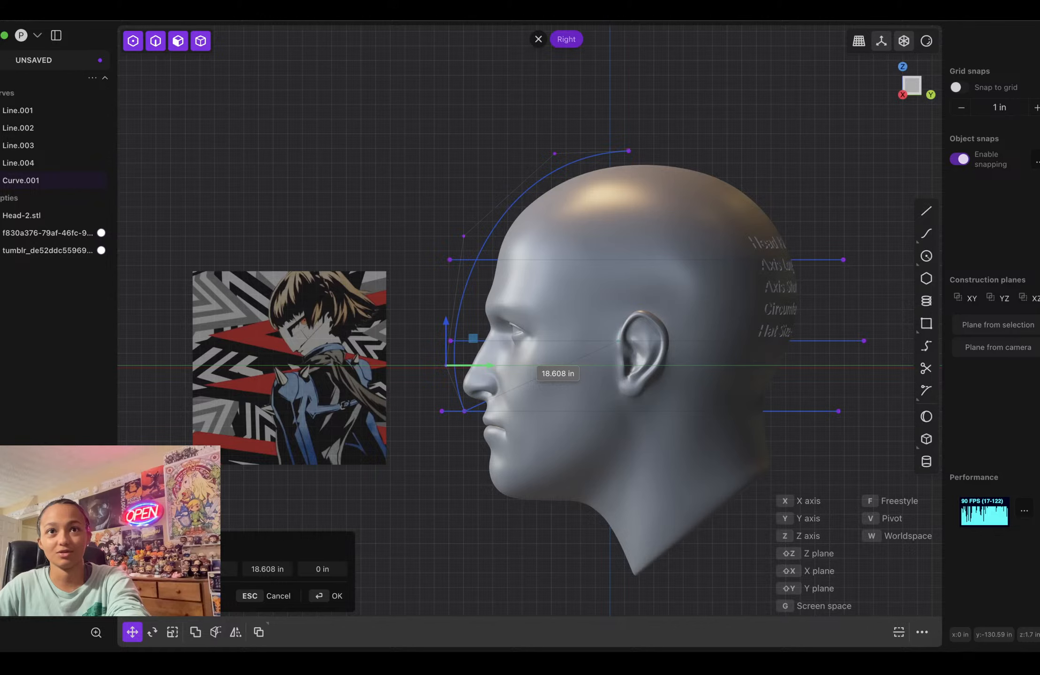
pyautogui.press('Return')
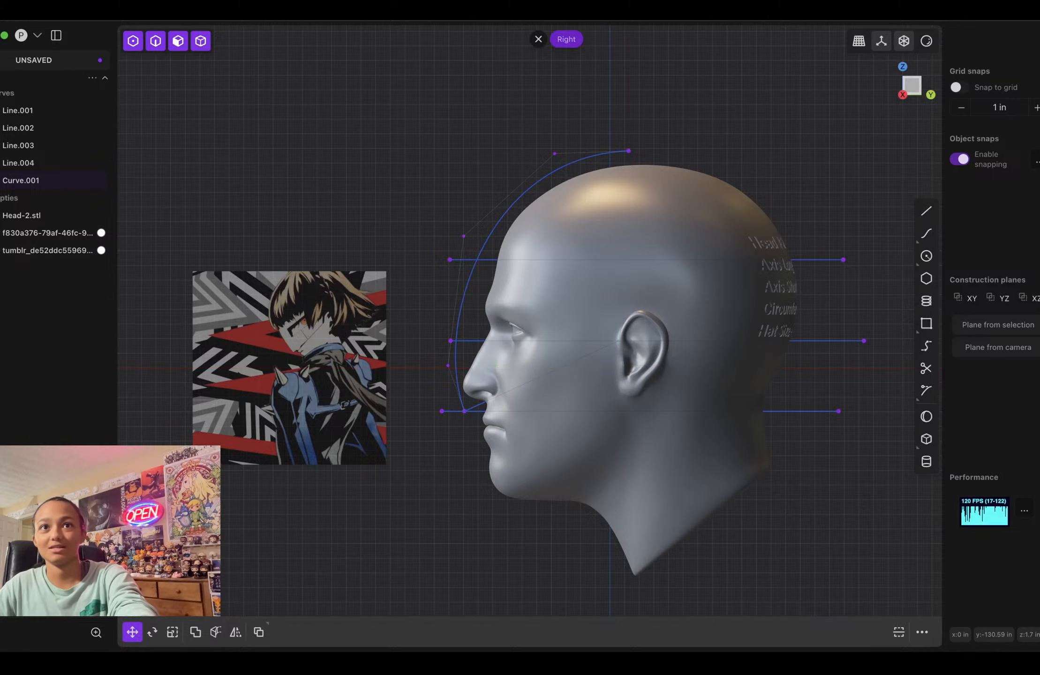
# Step: Shift the spline's forehead control point about -10.5 in along the Y axis and its nose-level control point about 3.8 in toward the face
pyautogui.press('g')
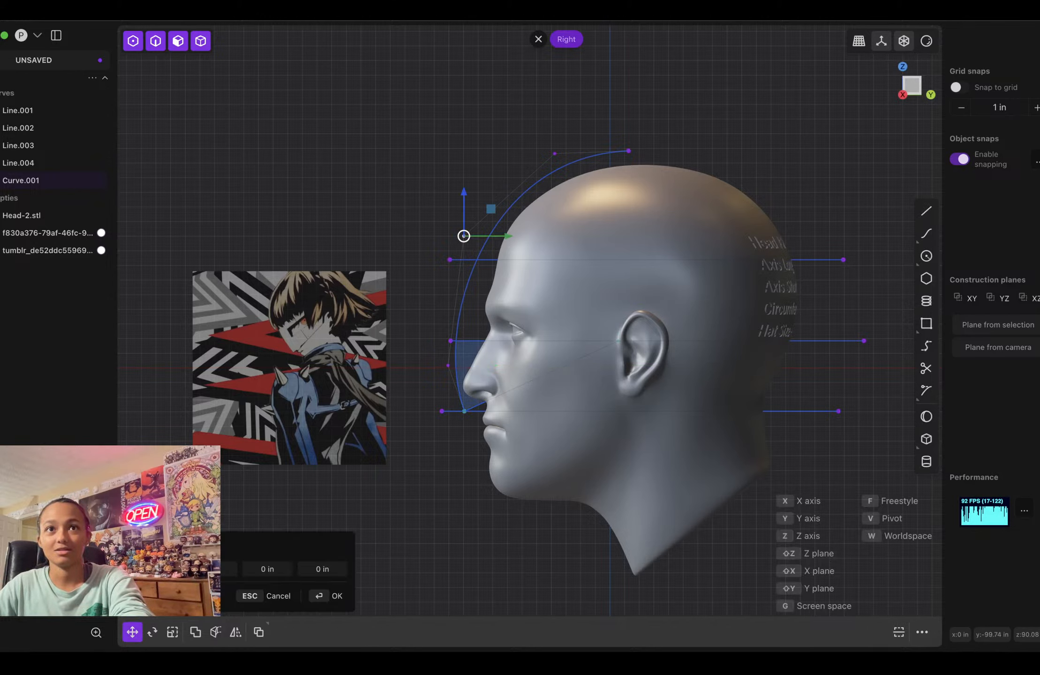
pyautogui.press('y')
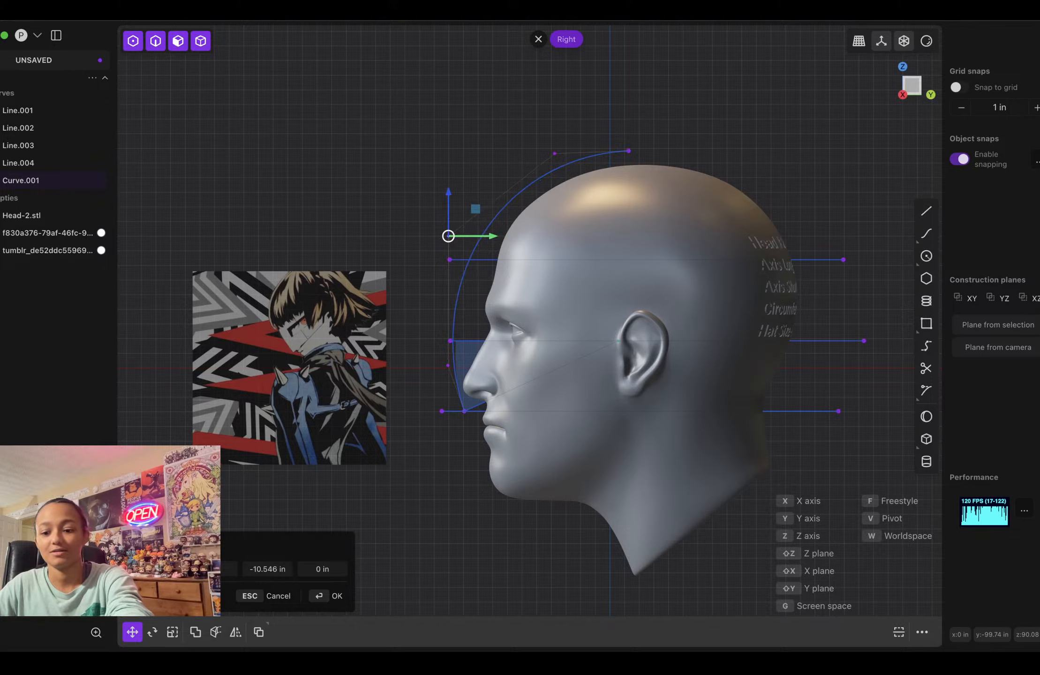
pyautogui.press('Return')
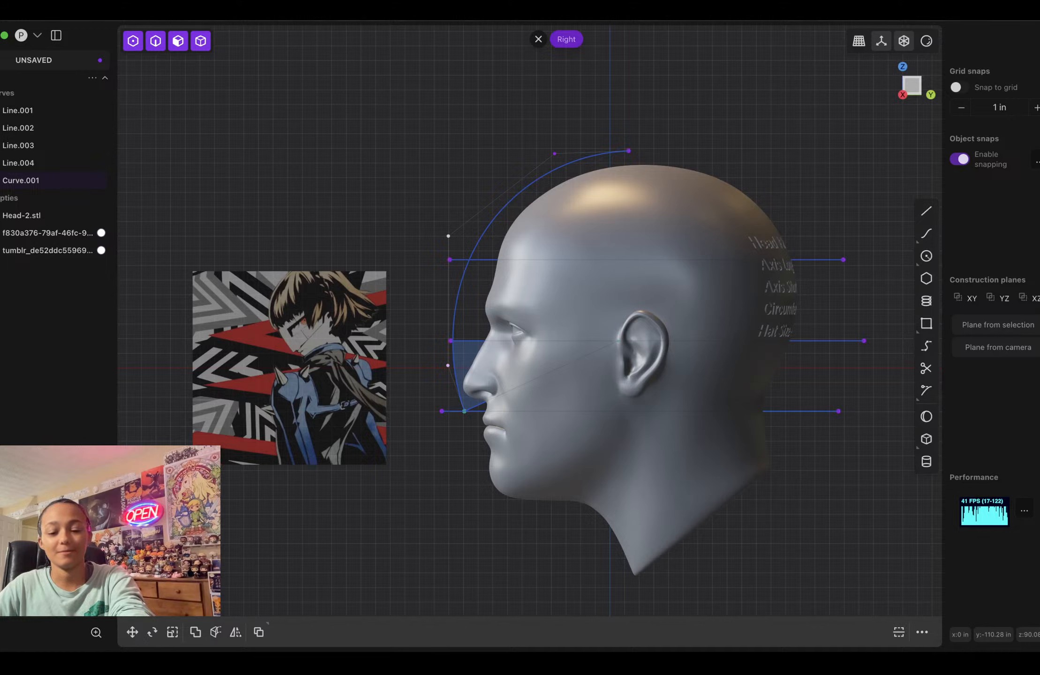
pyautogui.click(448, 365)
pyautogui.press('g')
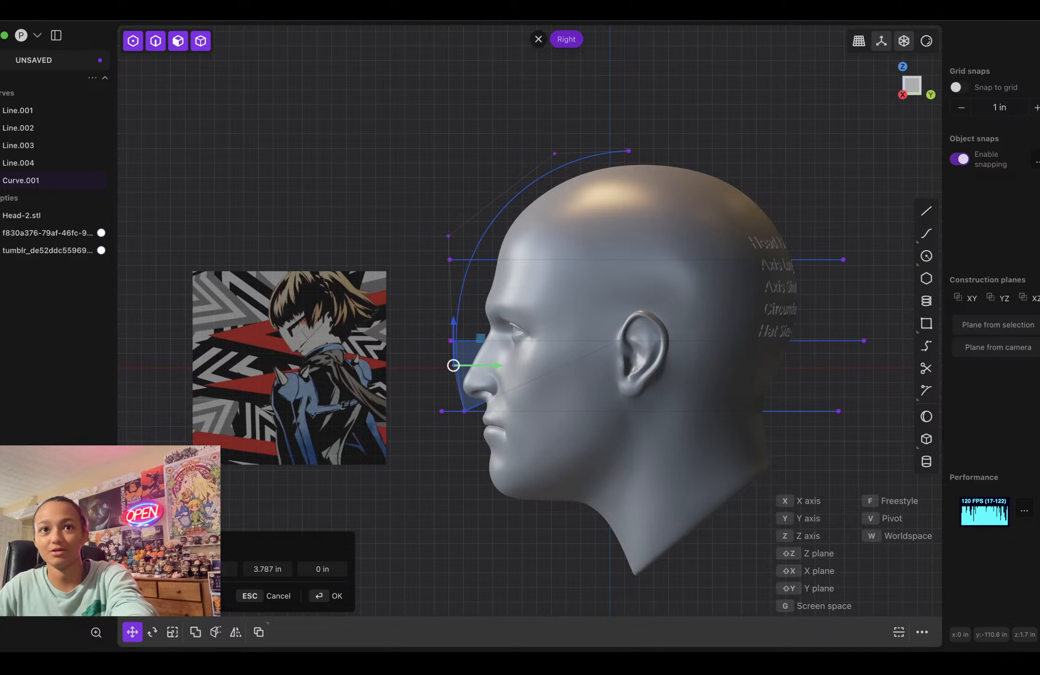
pyautogui.press('Return')
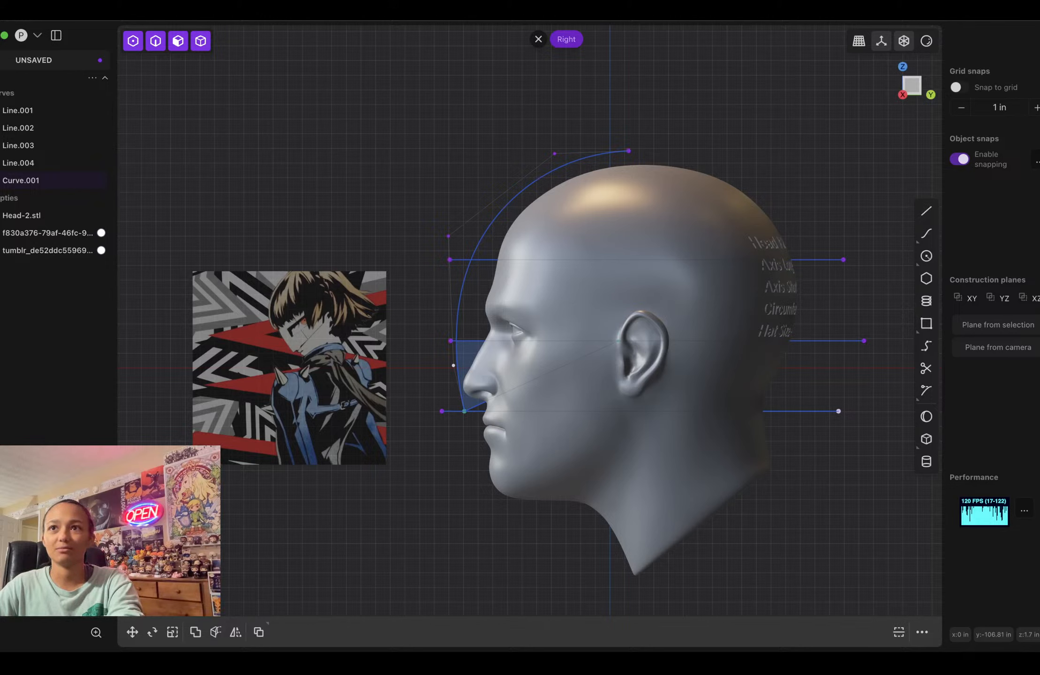
# Step: Hide the diagonal line Line.004
pyautogui.click(926, 233)
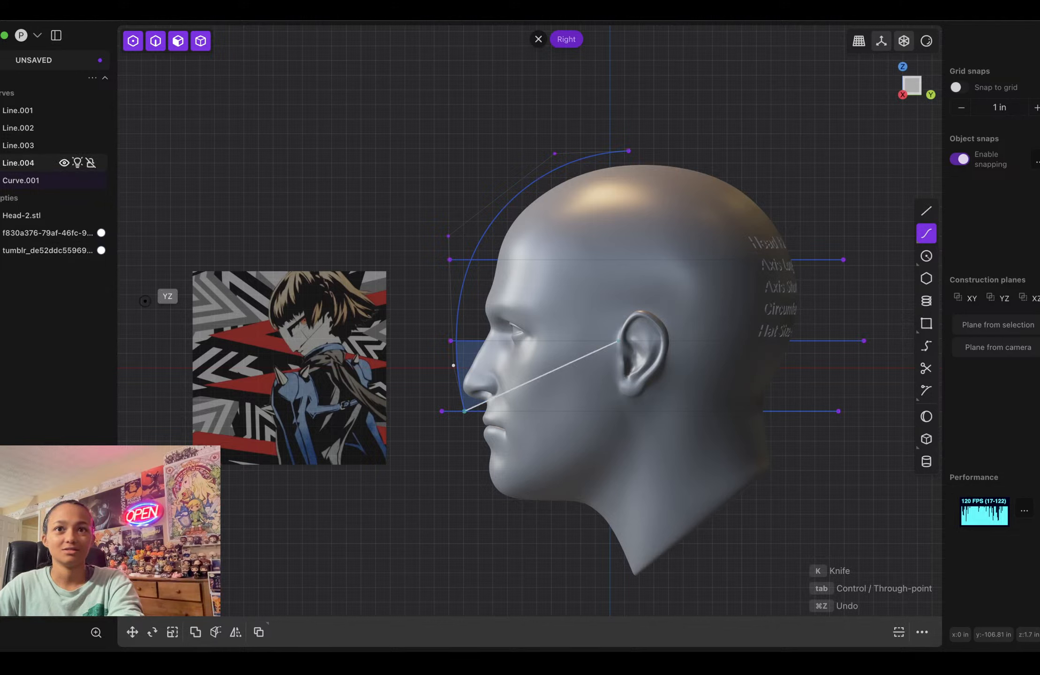
pyautogui.click(65, 162)
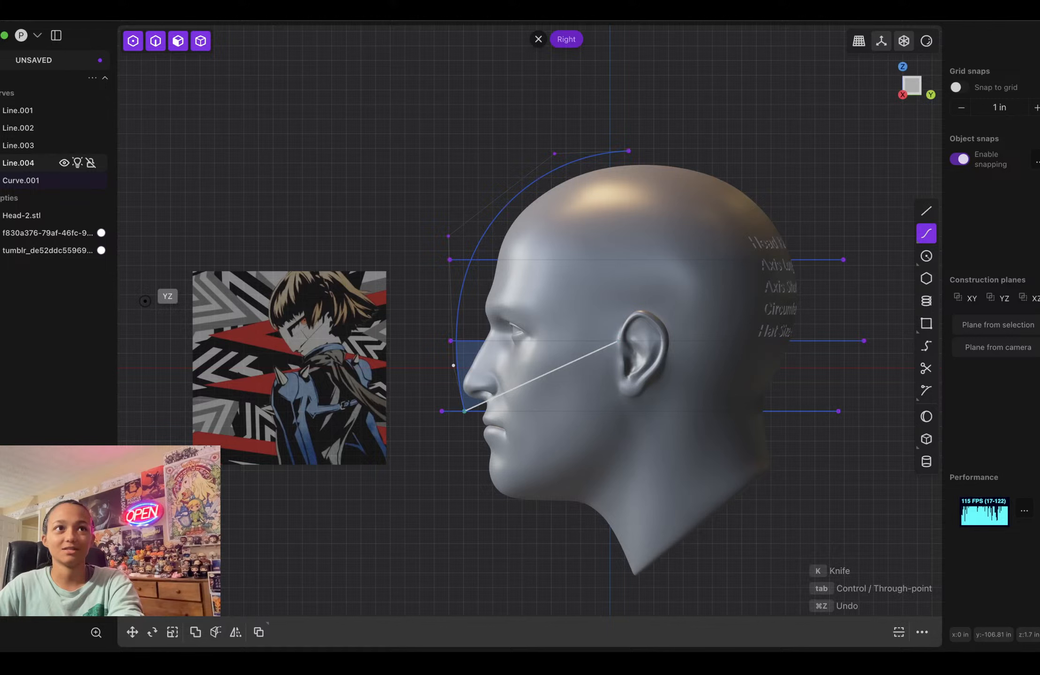
pyautogui.press('Escape')
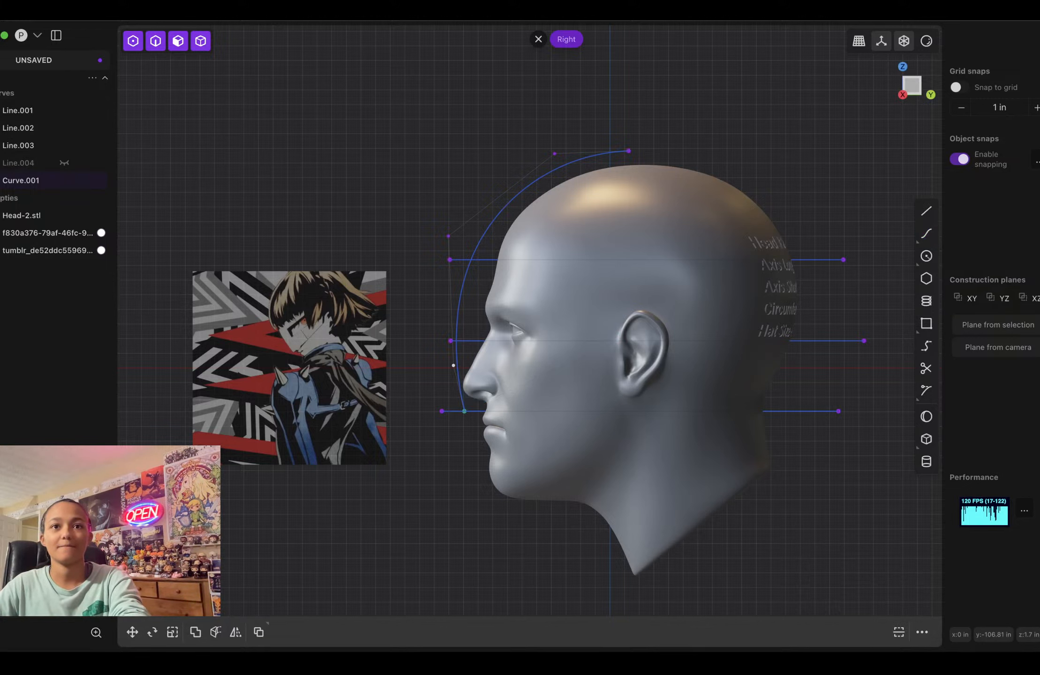
# Step: Draw a three-point spline about 170 in long from the front curve's lower endpoint, sweeping across the jaw to the neck below the ear
pyautogui.click(926, 234)
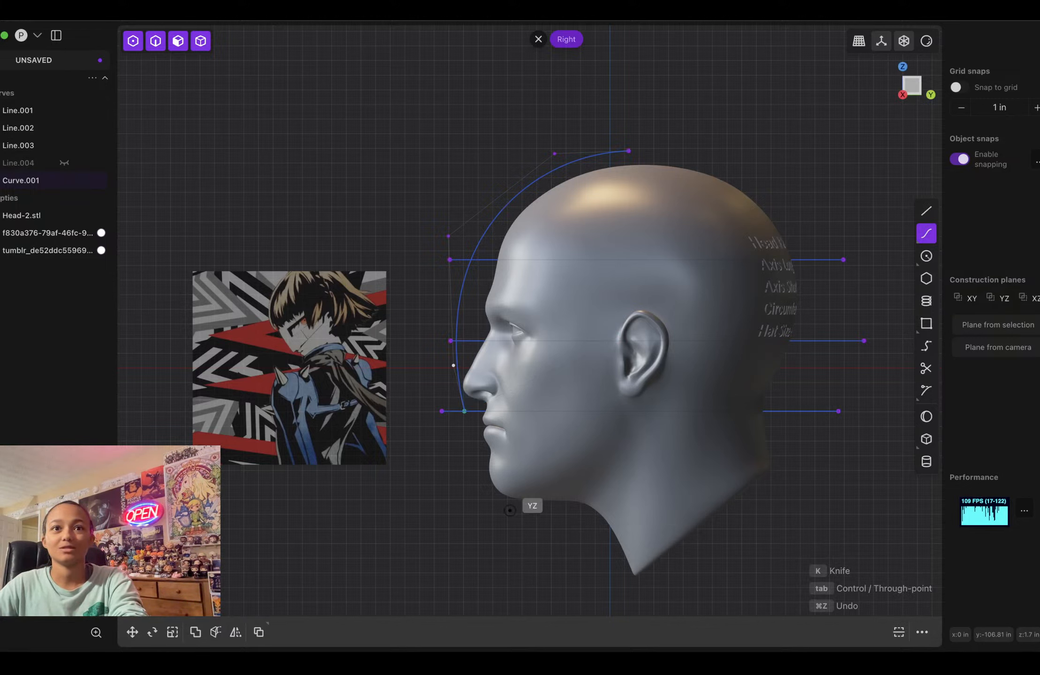
pyautogui.click(464, 410)
pyautogui.click(468, 429)
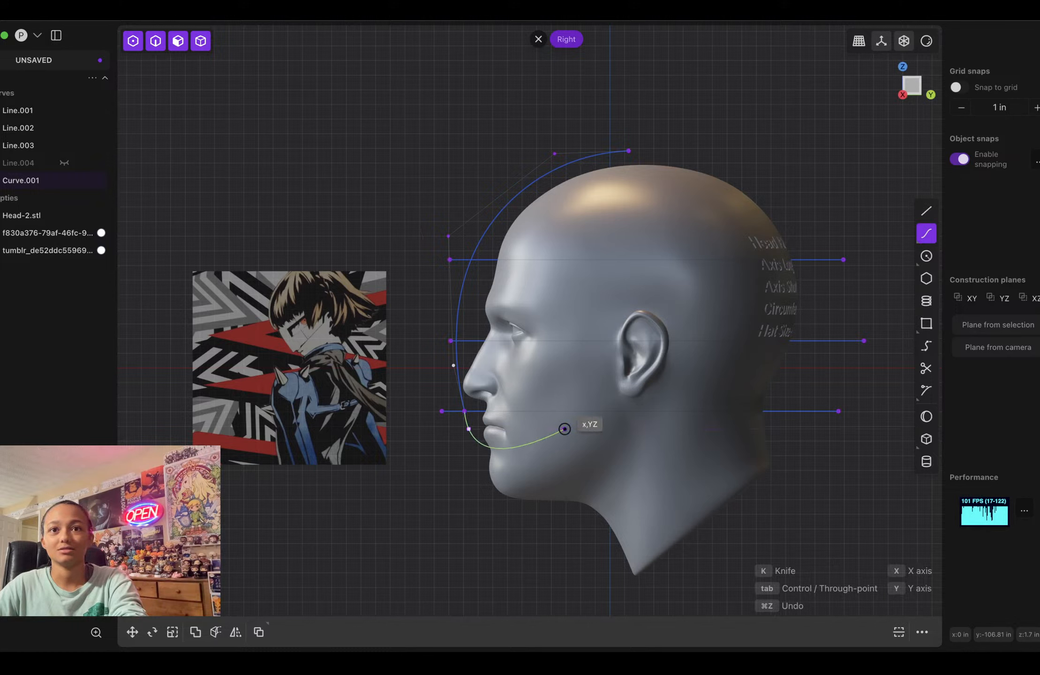
pyautogui.click(670, 430)
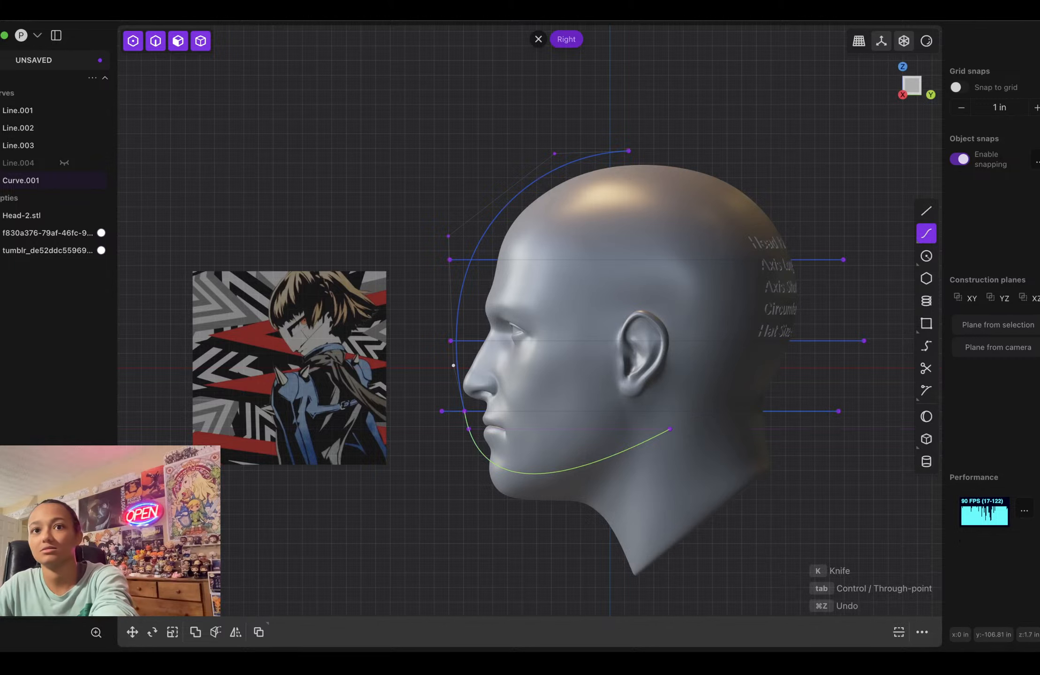
pyautogui.press('Return')
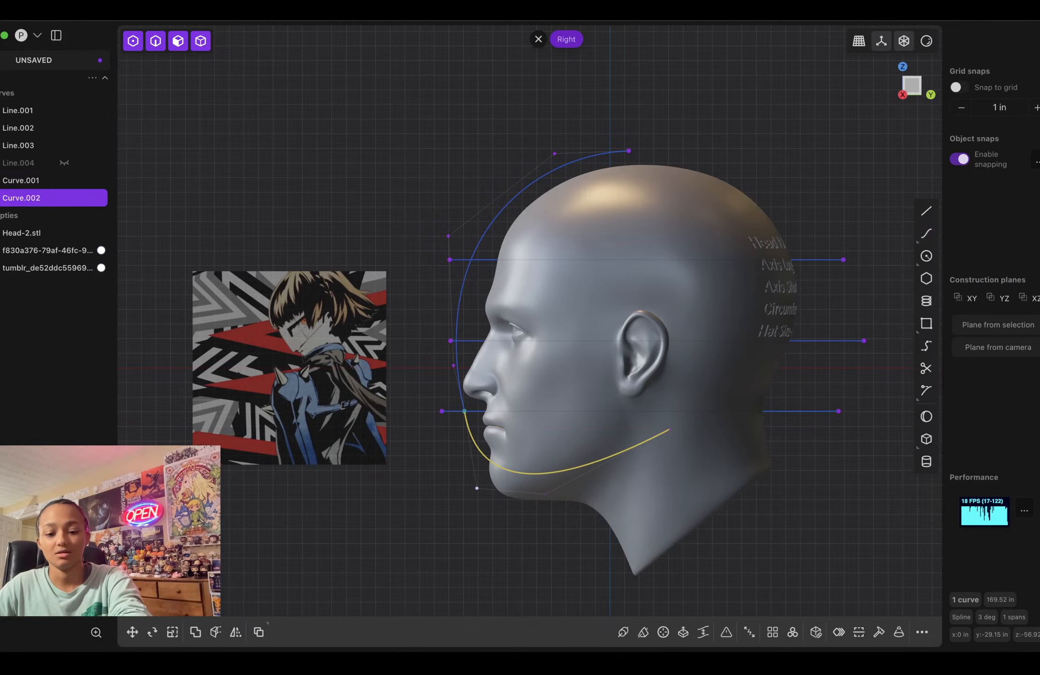
# Step: Move the lower spline's front control point up and back toward the head, from below the chin to just below the mouth
pyautogui.click(477, 489)
pyautogui.press('g')
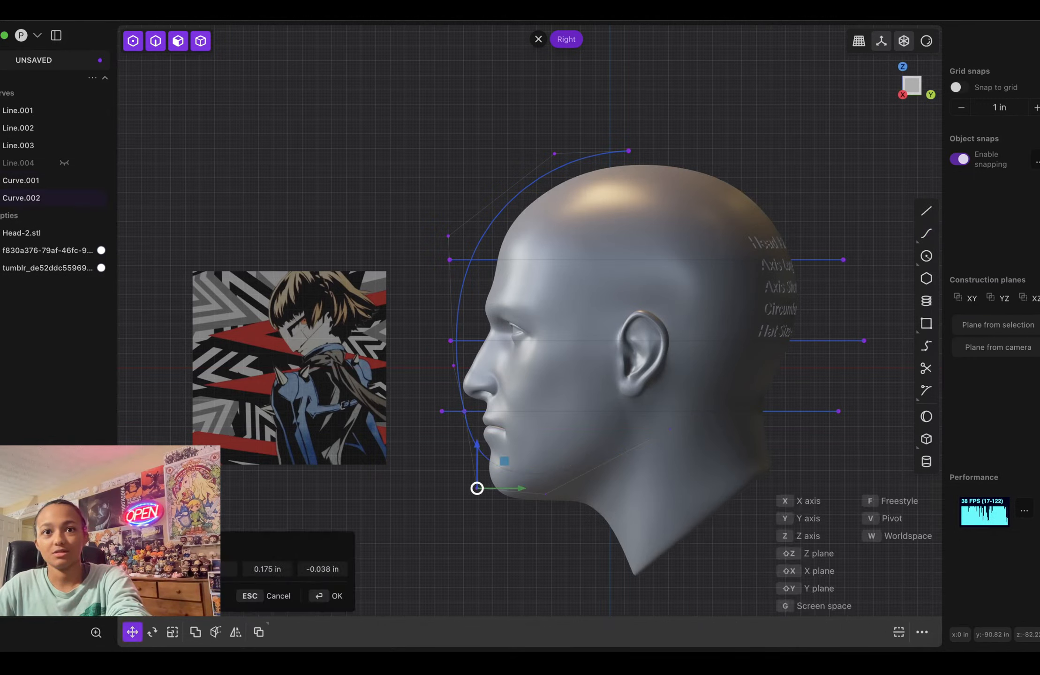
pyautogui.press('Return')
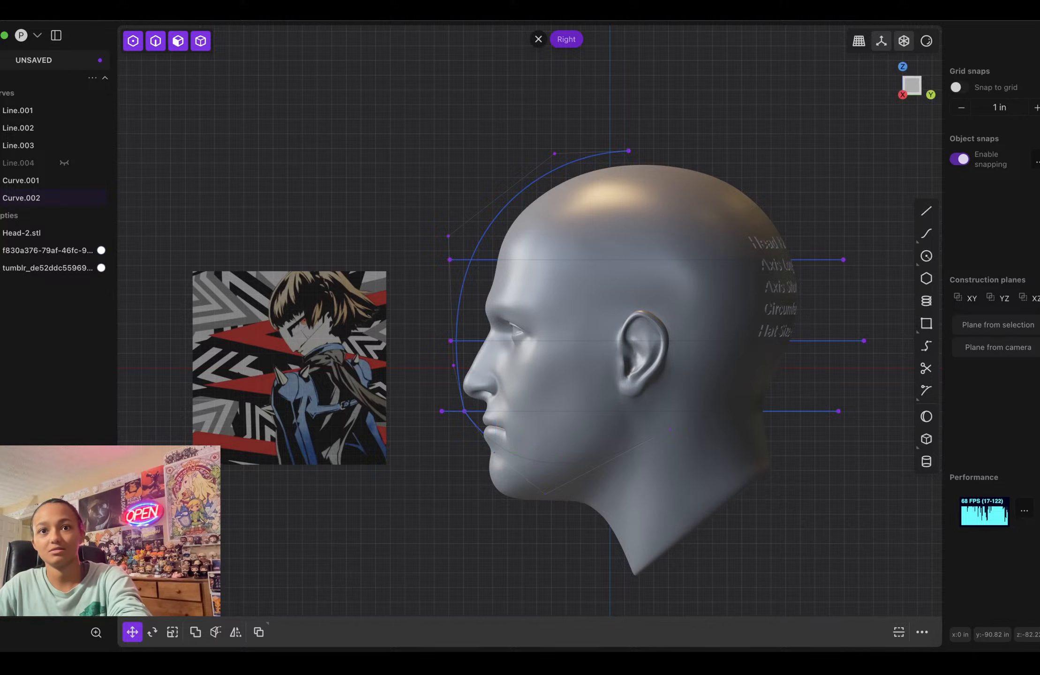
pyautogui.click(495, 453)
pyautogui.press('g')
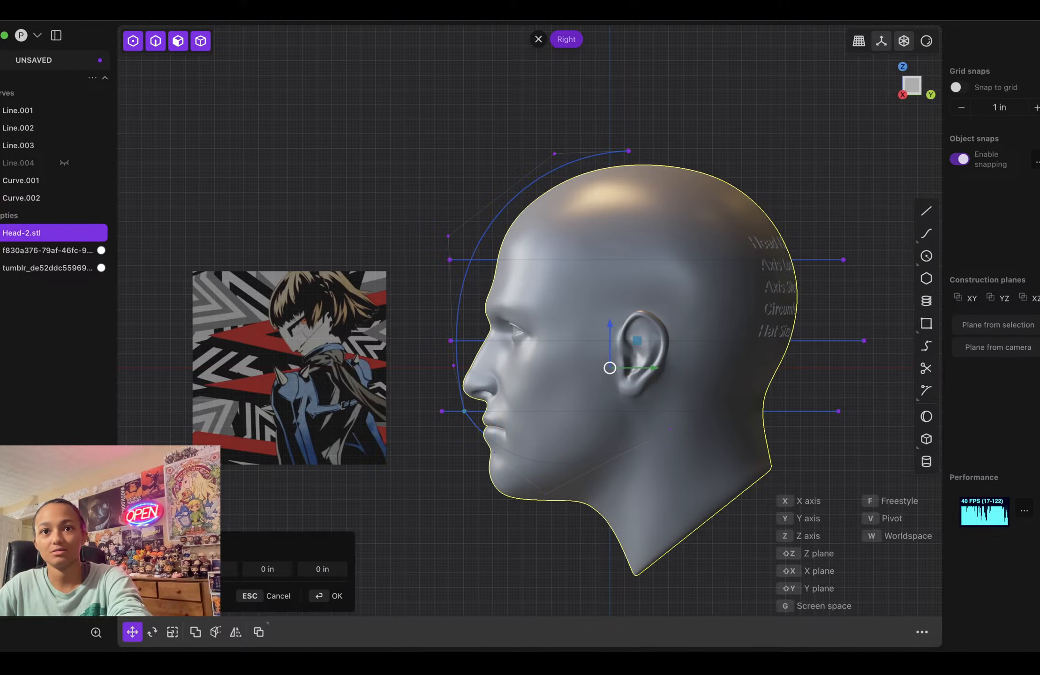
pyautogui.press('Escape')
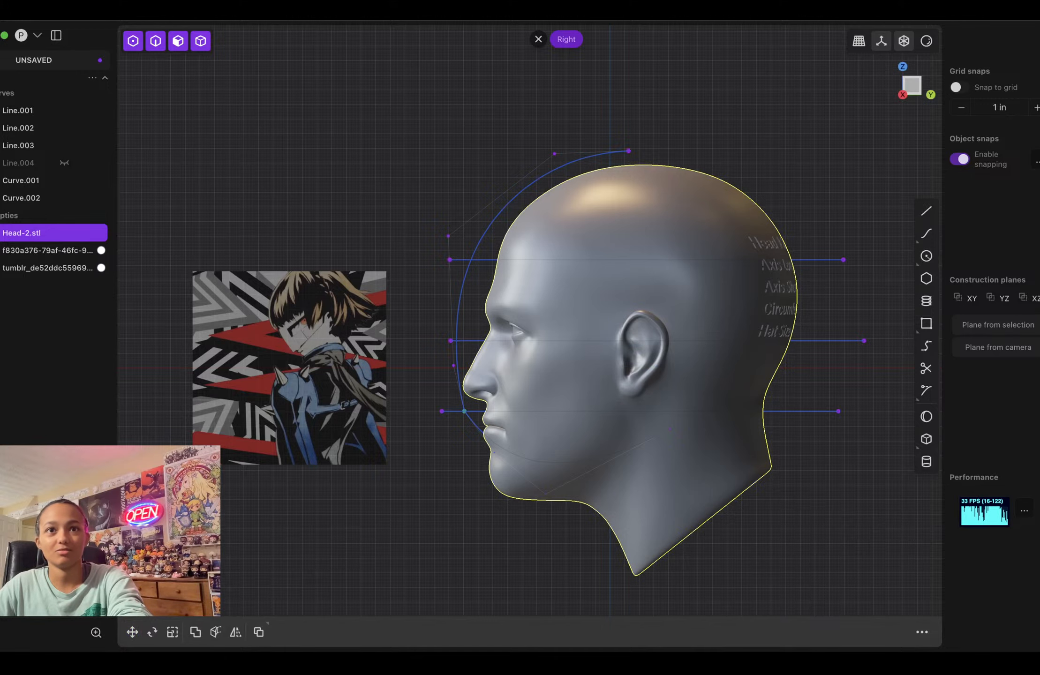
# Step: With Head-2.stl temporarily hidden, move the lower spline's rear control point about 20 in along Y and 32 in upward along Z
pyautogui.click(64, 232)
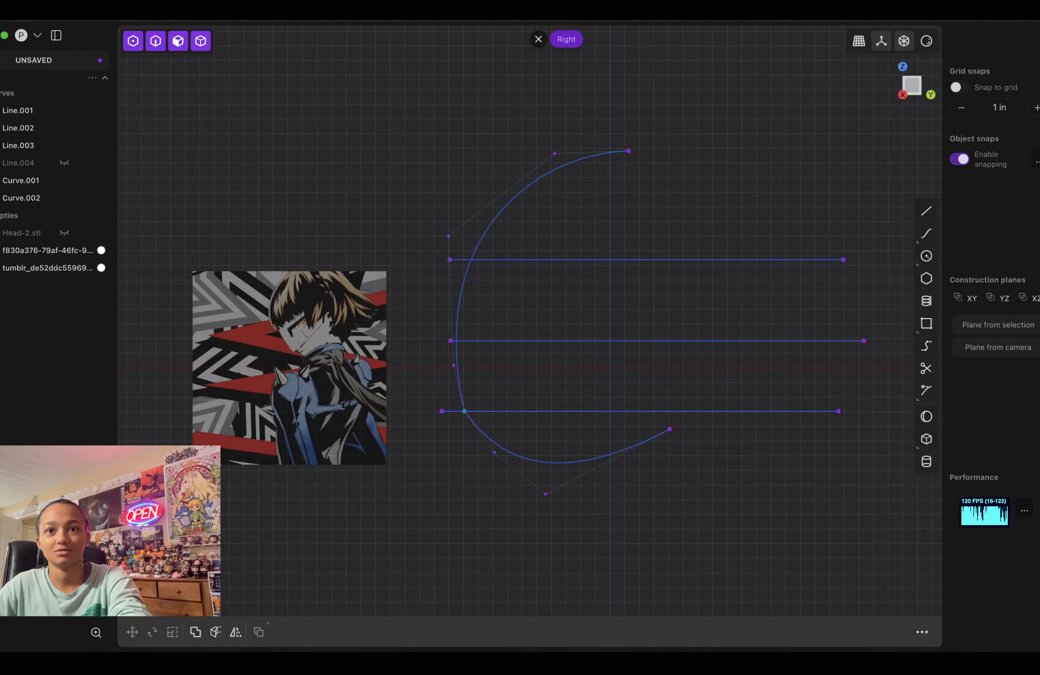
pyautogui.click(545, 494)
pyautogui.press('g')
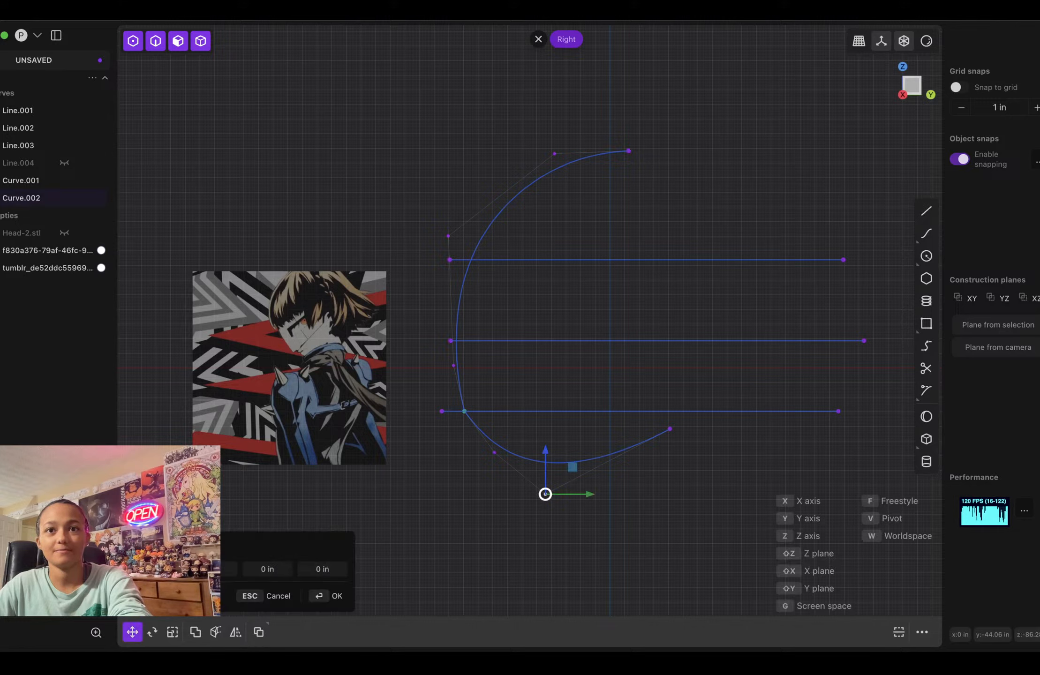
pyautogui.click(574, 447)
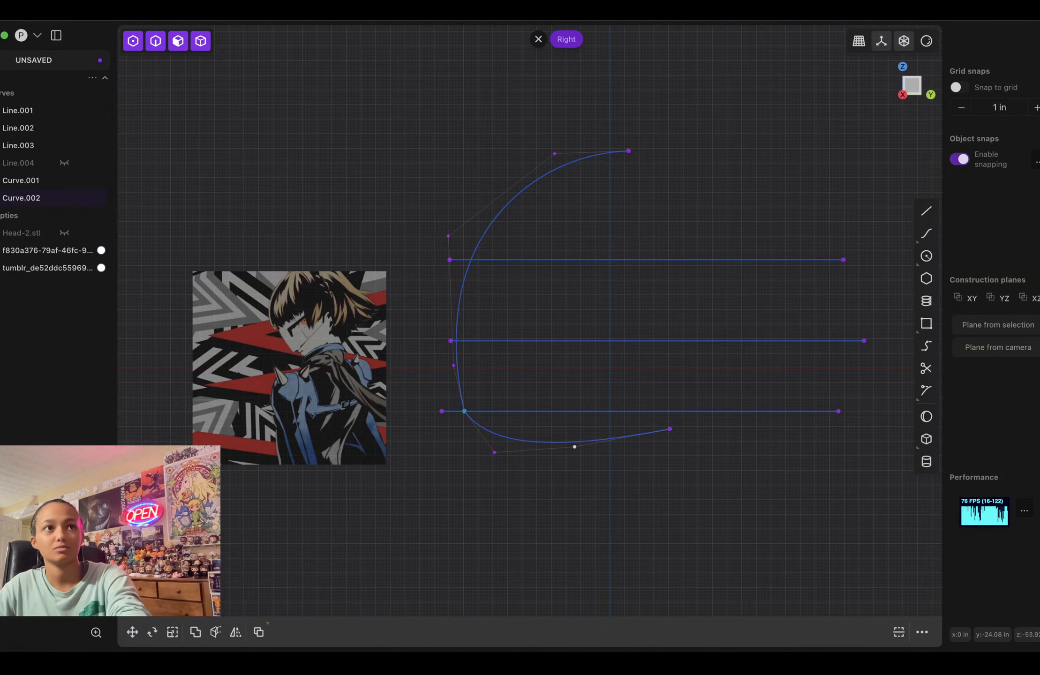
pyautogui.click(65, 232)
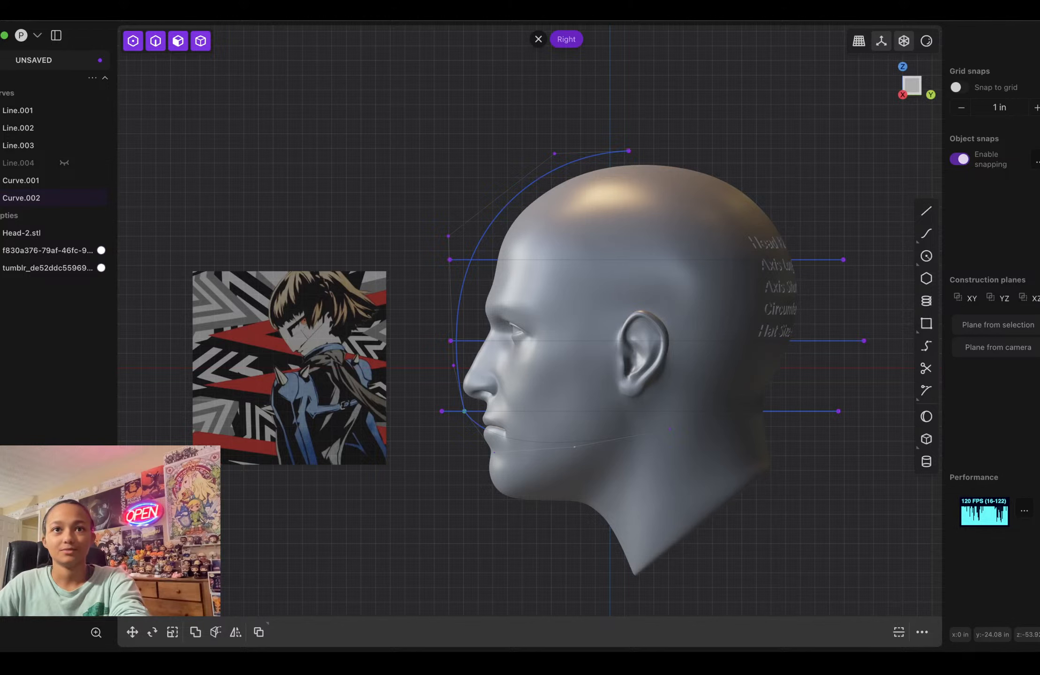
# Step: Join the lower spline Curve.002 and the front profile Curve.001 into a single curve
pyautogui.click(22, 197)
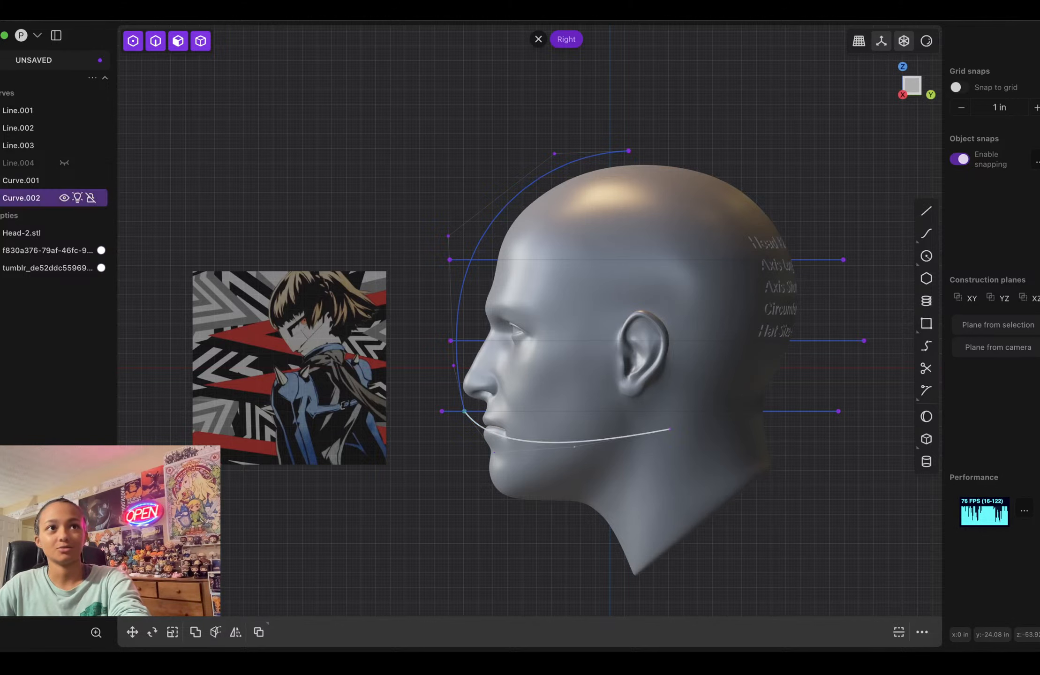
pyautogui.keyDown('shift'); pyautogui.click(21, 180); pyautogui.keyUp('shift')
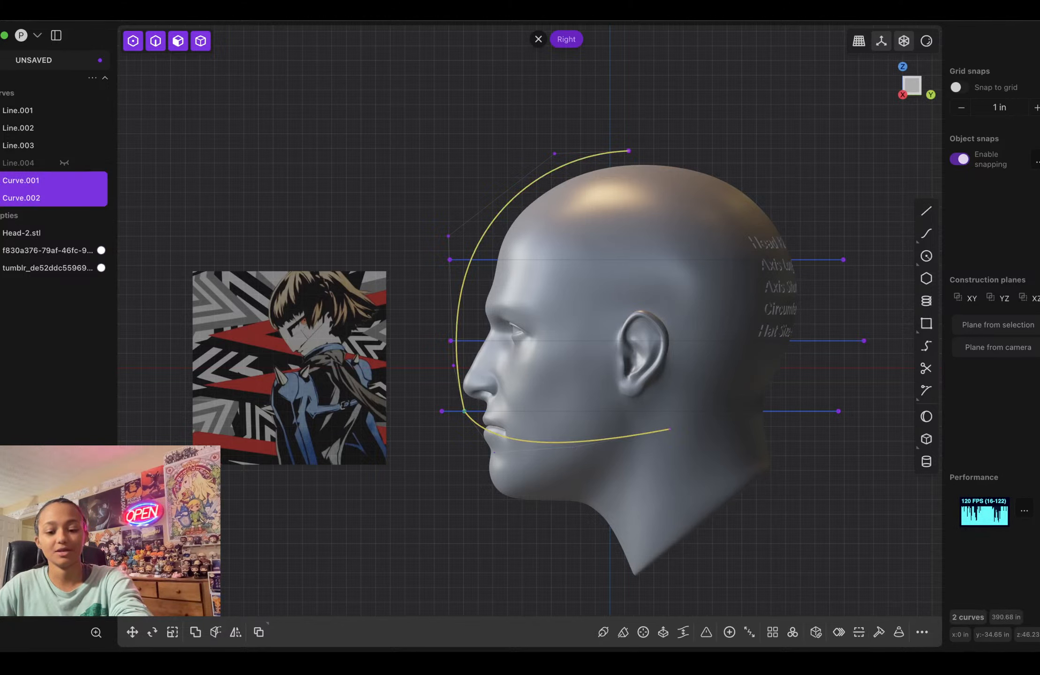
pyautogui.press('j')
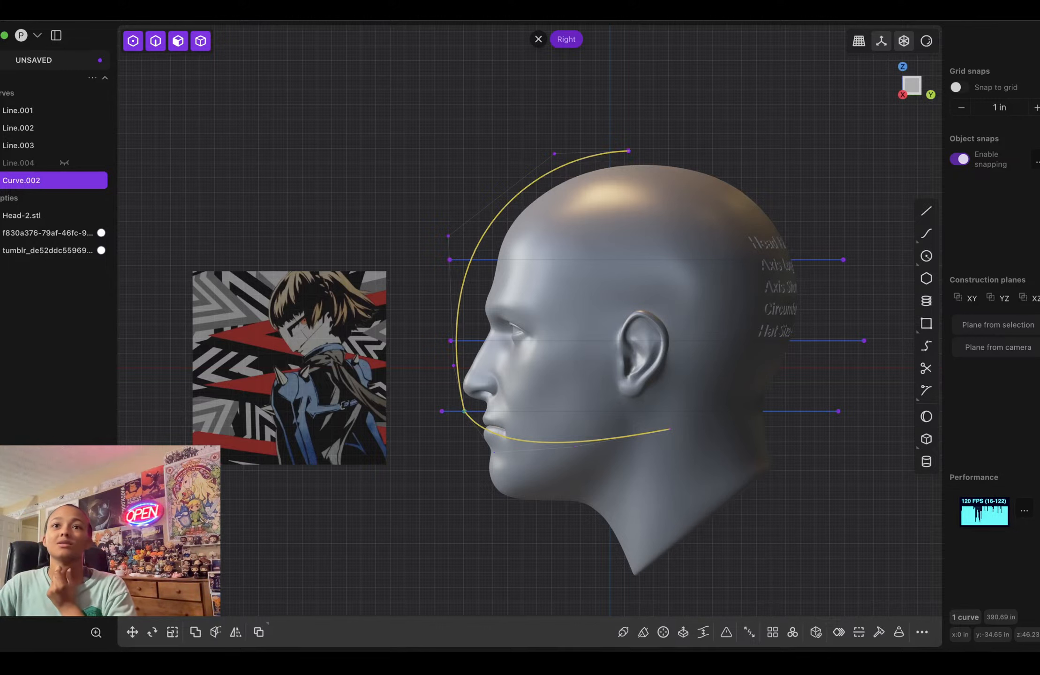
pyautogui.moveTo(610, 357); pyautogui.dragTo(794, 358, button='middle')
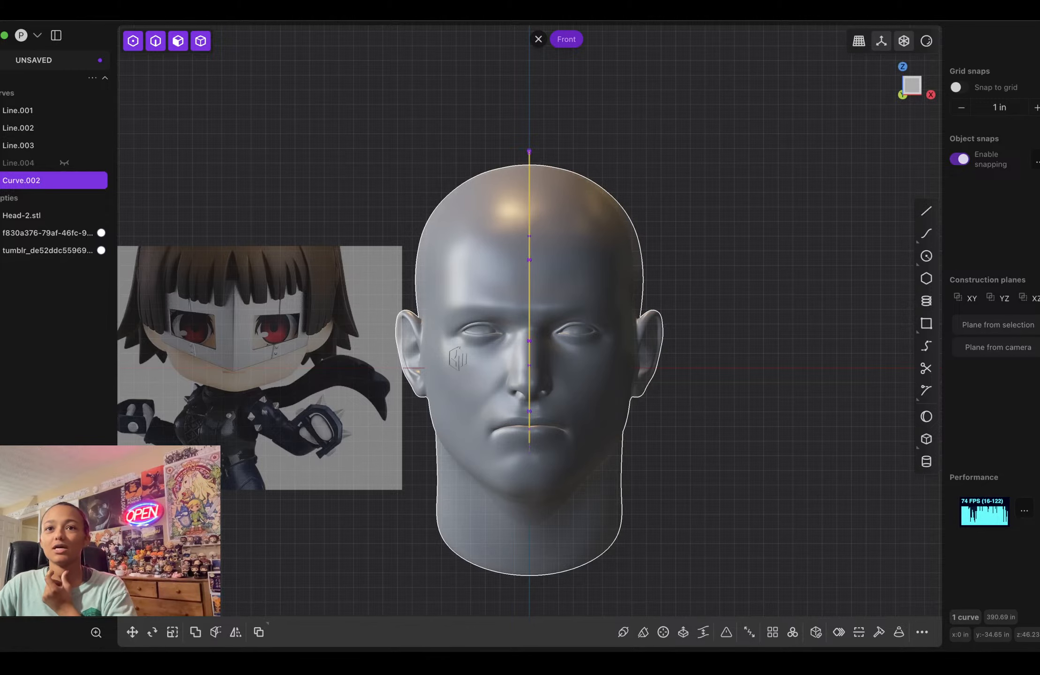
pyautogui.moveTo(457, 359); pyautogui.dragTo(356, 342, button='middle')
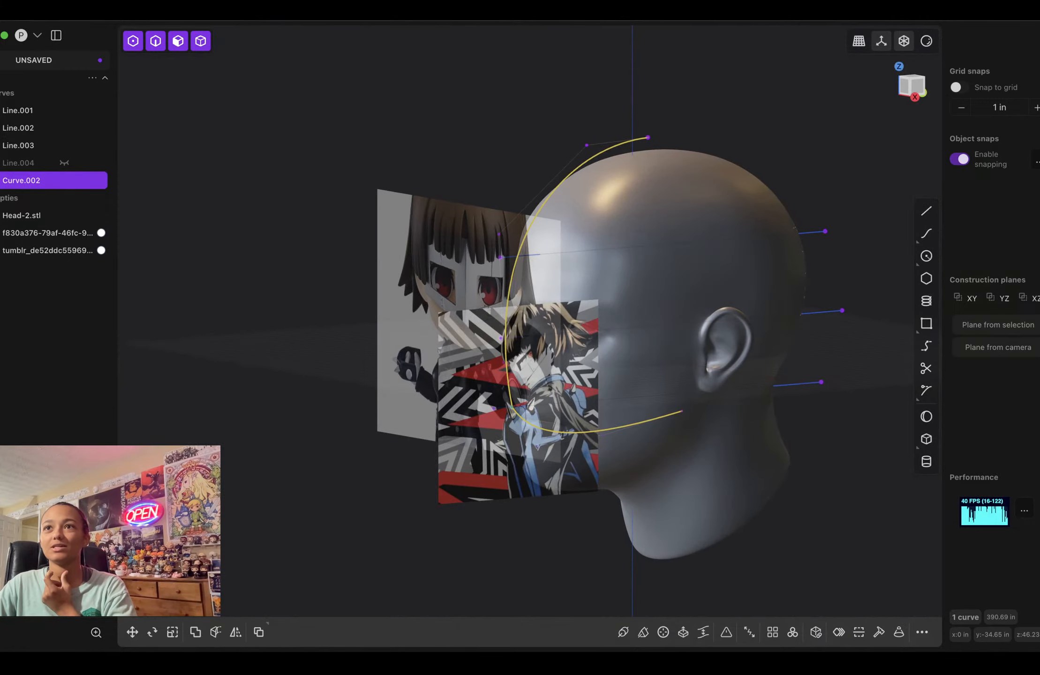
pyautogui.press('KP_3')
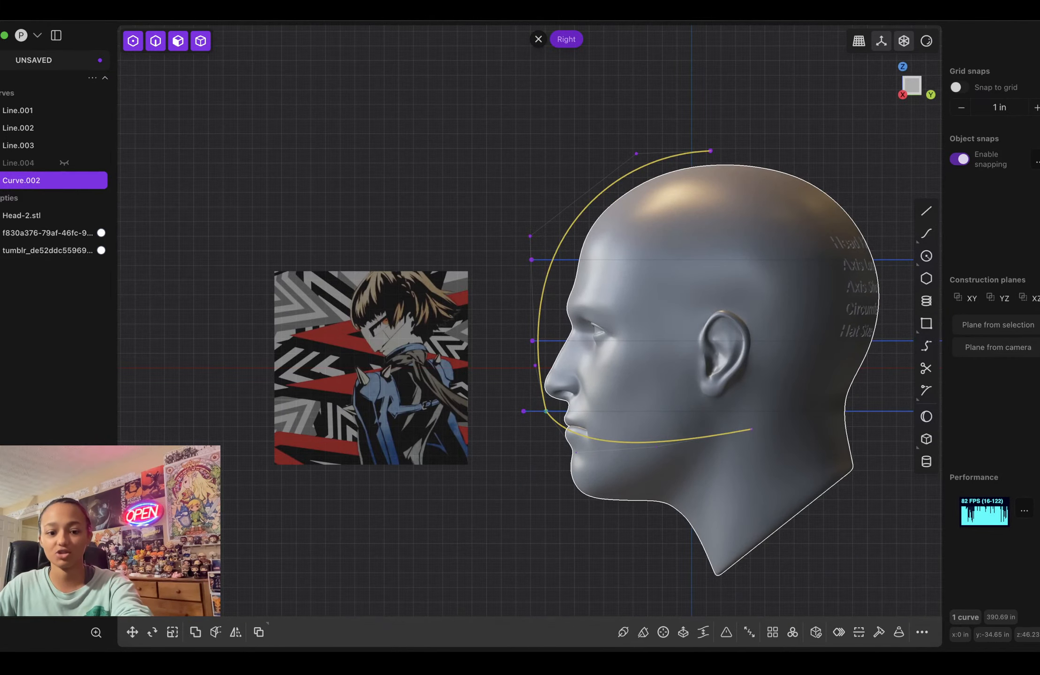
pyautogui.keyDown('shift'); pyautogui.moveTo(789, 436); pyautogui.dragTo(718, 436, button='middle'); pyautogui.keyUp('shift')
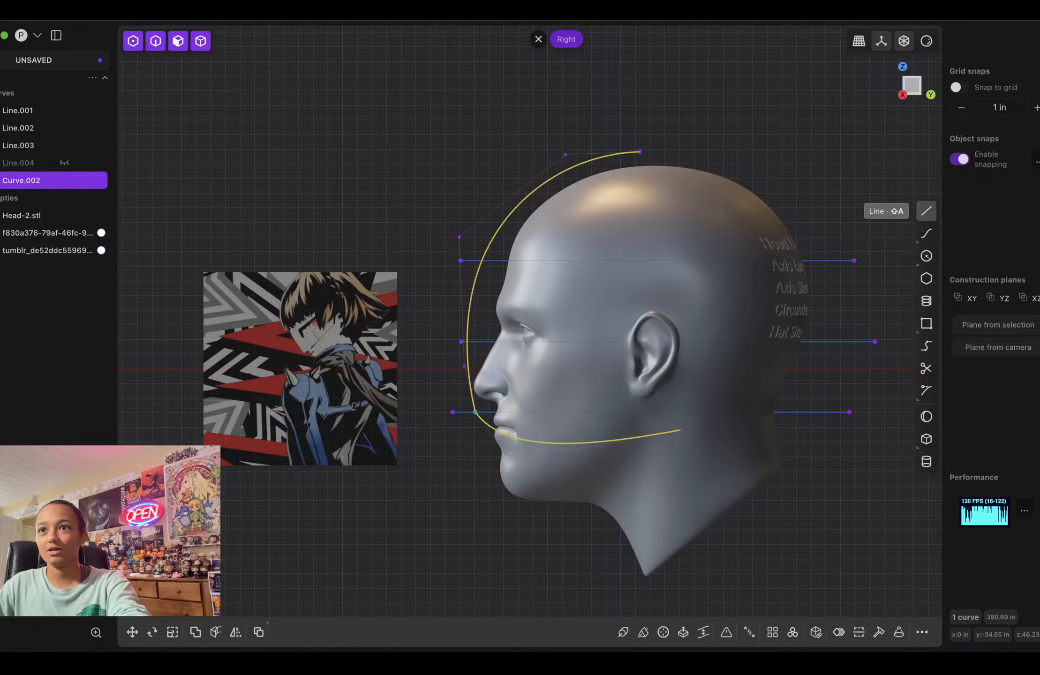
pyautogui.click(926, 233)
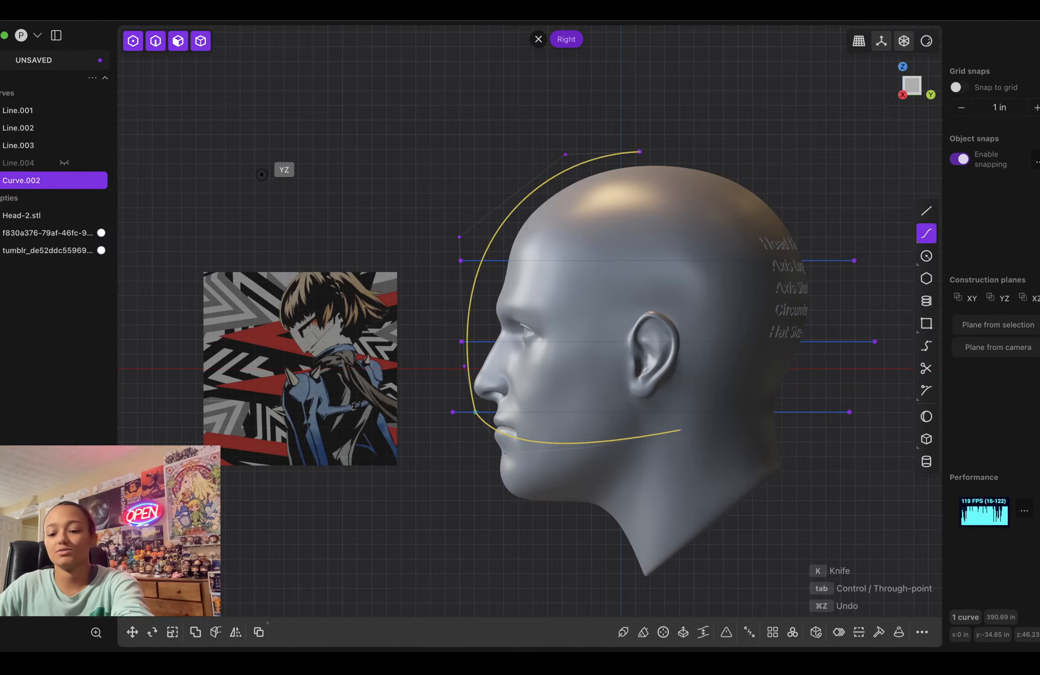
pyautogui.press('Escape')
# Step: Hide the three horizontal guide lines Line.001, Line.002 and Line.003
pyautogui.click(64, 145)
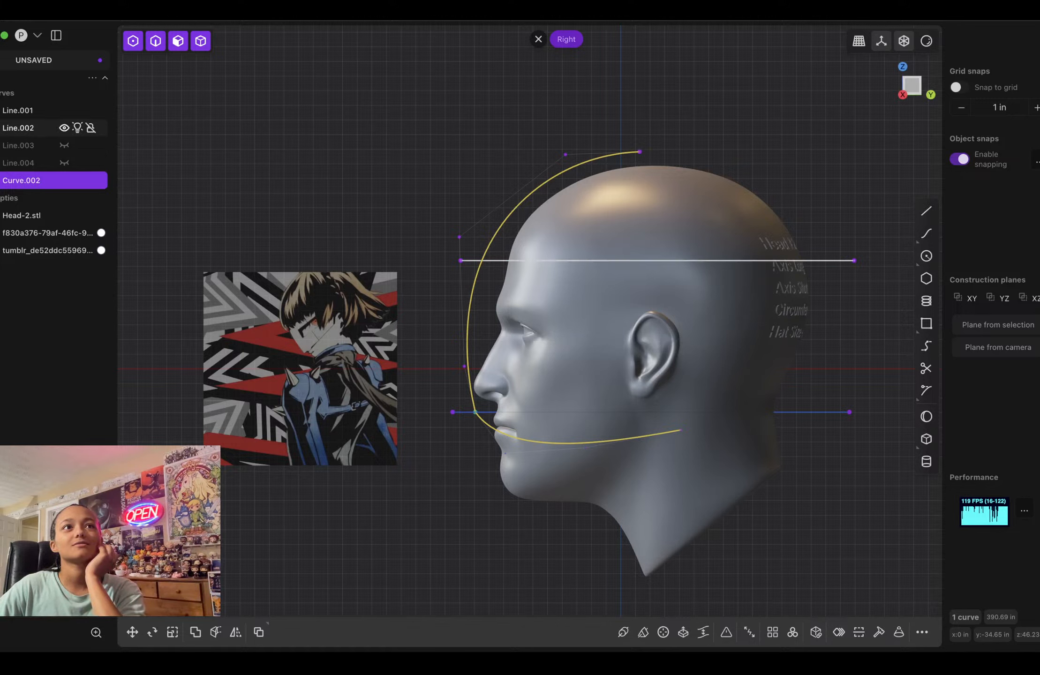
pyautogui.click(65, 127)
pyautogui.click(64, 111)
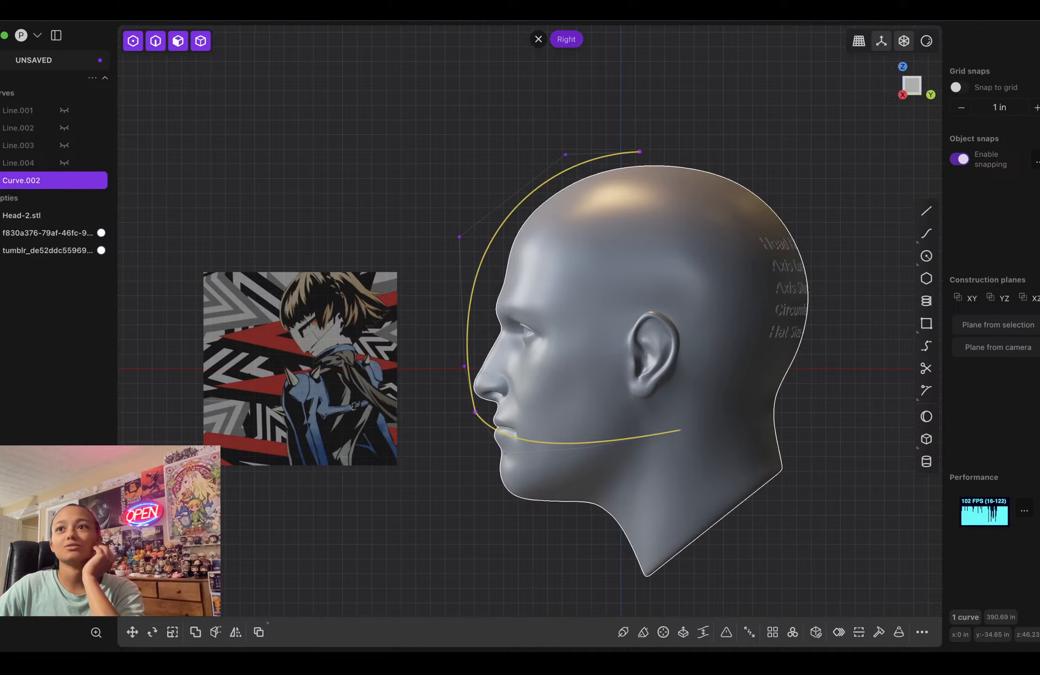
# Step: Draw a straight diagonal line about 108 in long from the profile curve at eye level to its lower part below the cheek
pyautogui.click(926, 233)
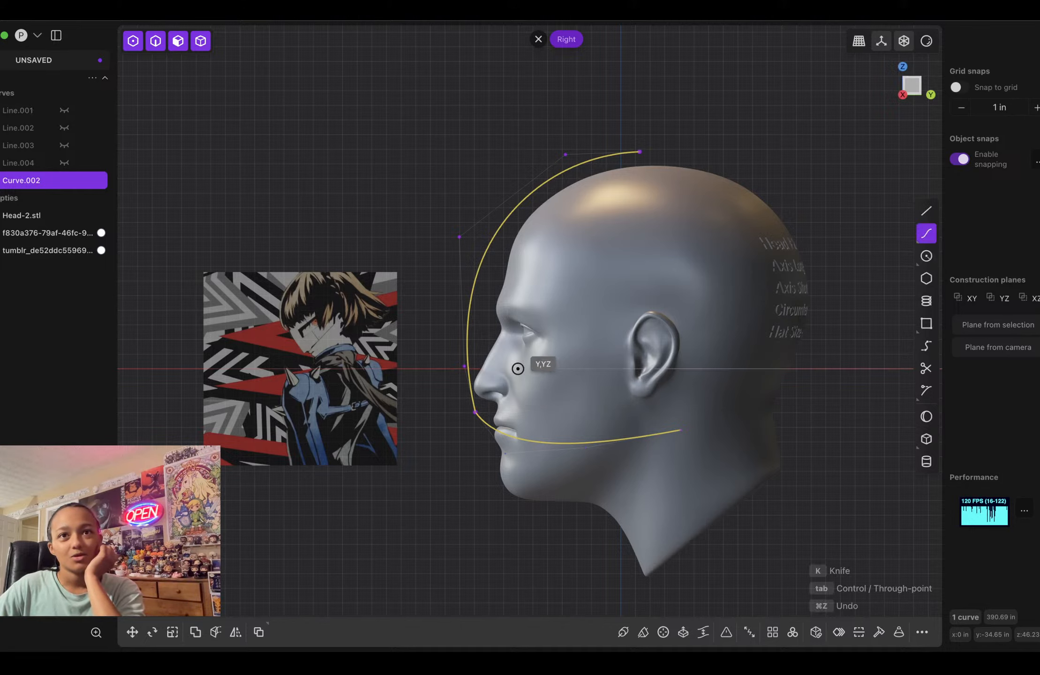
pyautogui.click(571, 443)
pyautogui.press('Return')
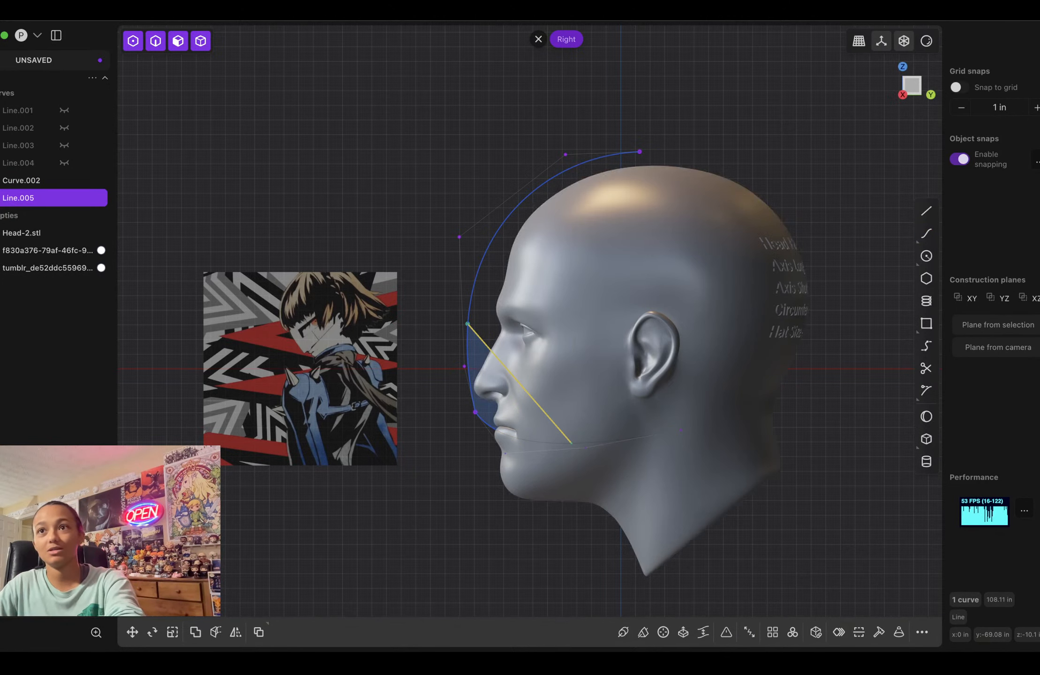
# Step: Draw a second diagonal line about 157 in long from the profile curve at forehead level to its lower part along the jaw
pyautogui.click(925, 233)
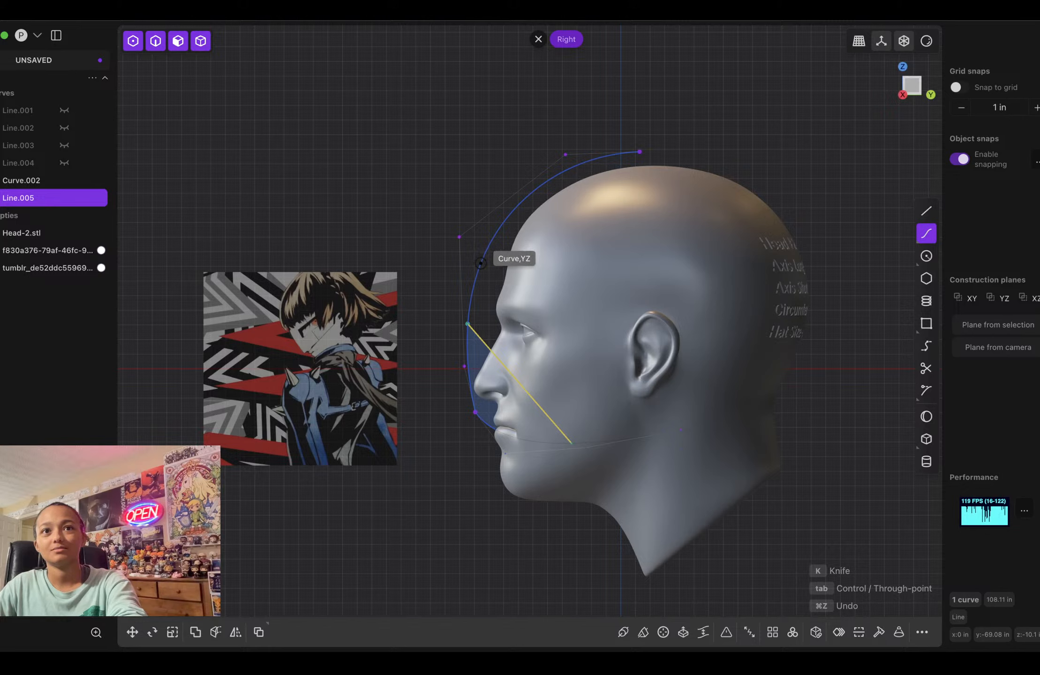
pyautogui.click(490, 243)
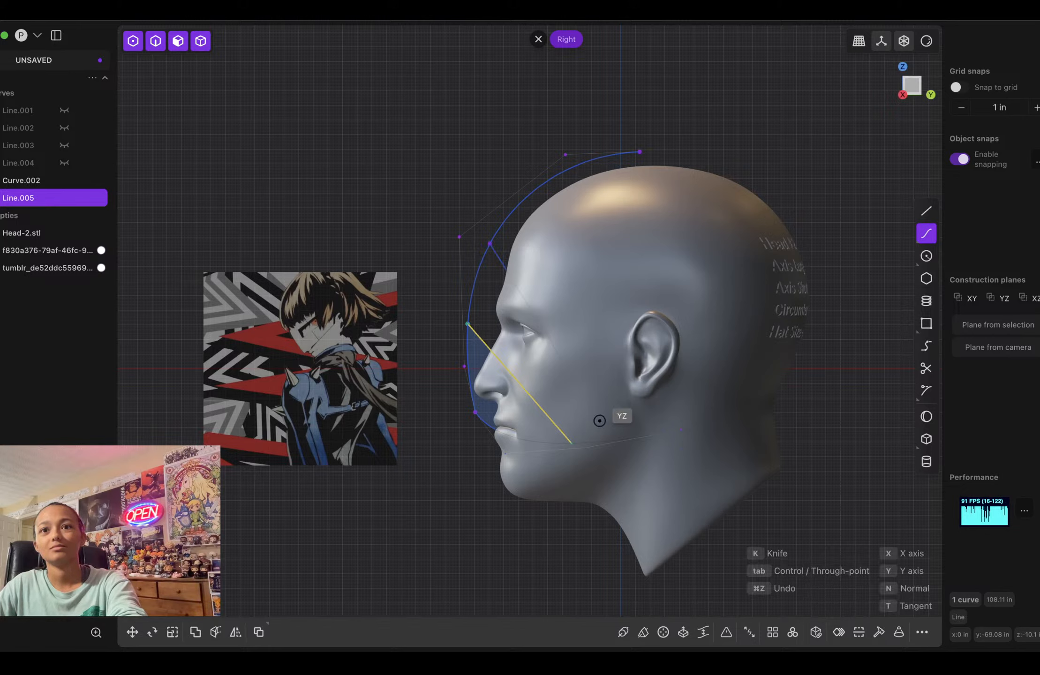
pyautogui.click(606, 441)
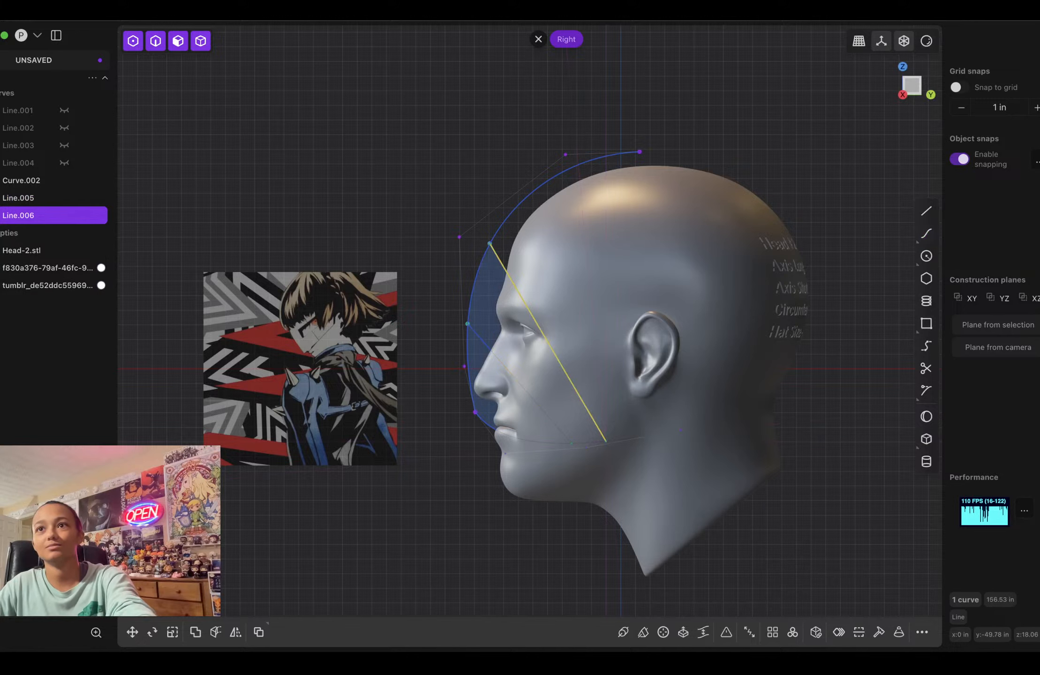
# Step: Try a third diagonal line about 185 in long from the upper forehead part of the curve to below the ear, and undo it
pyautogui.click(926, 233)
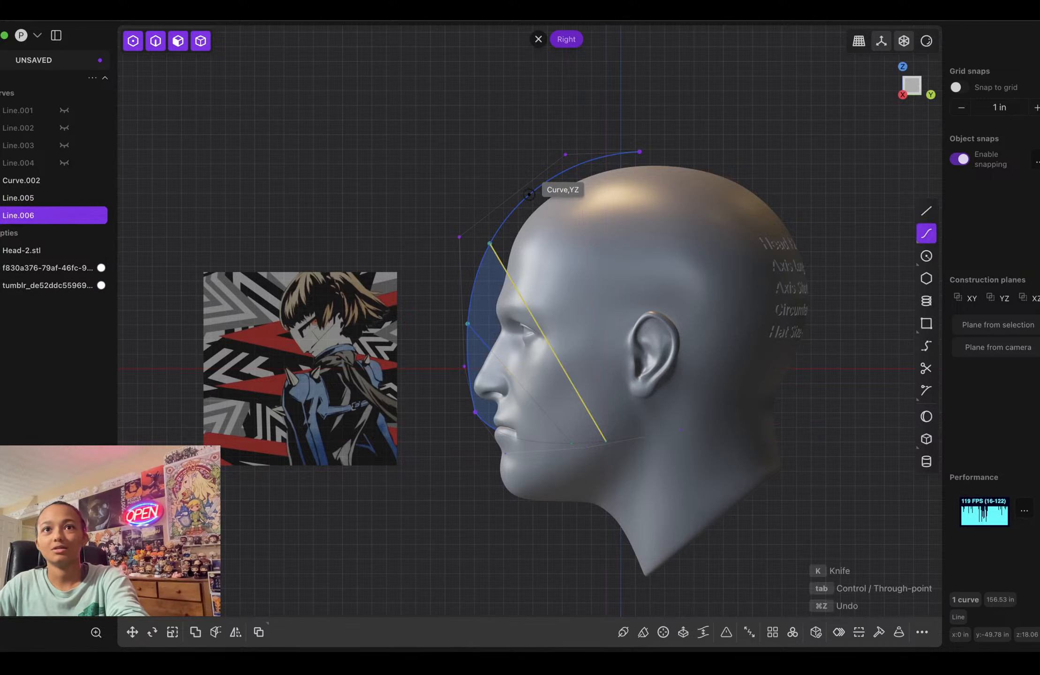
pyautogui.click(529, 194)
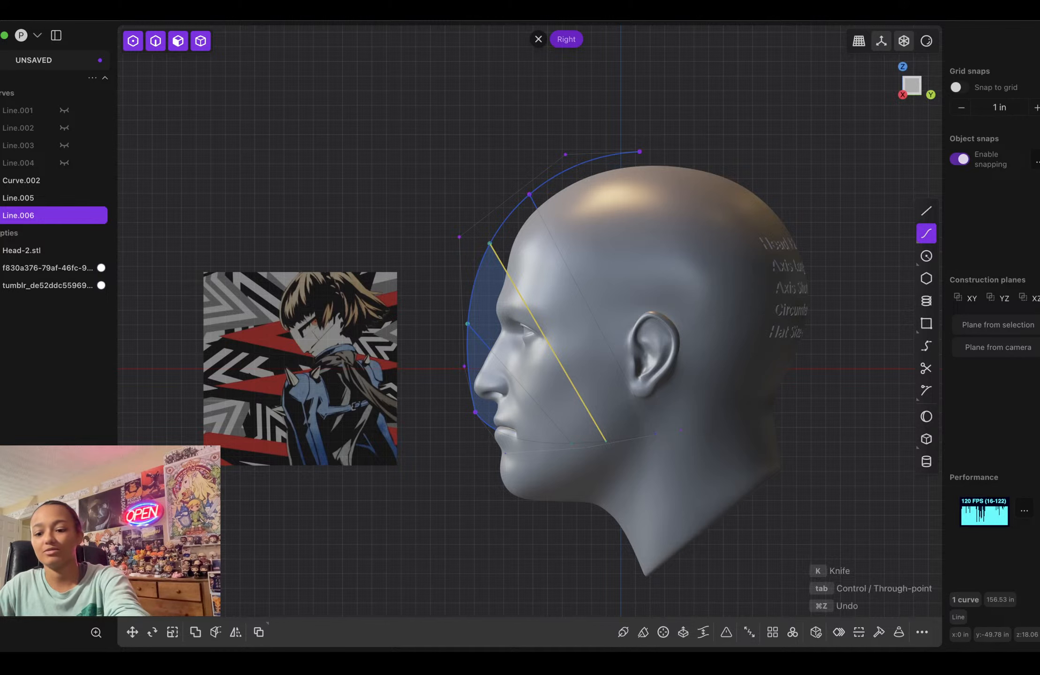
pyautogui.click(654, 434)
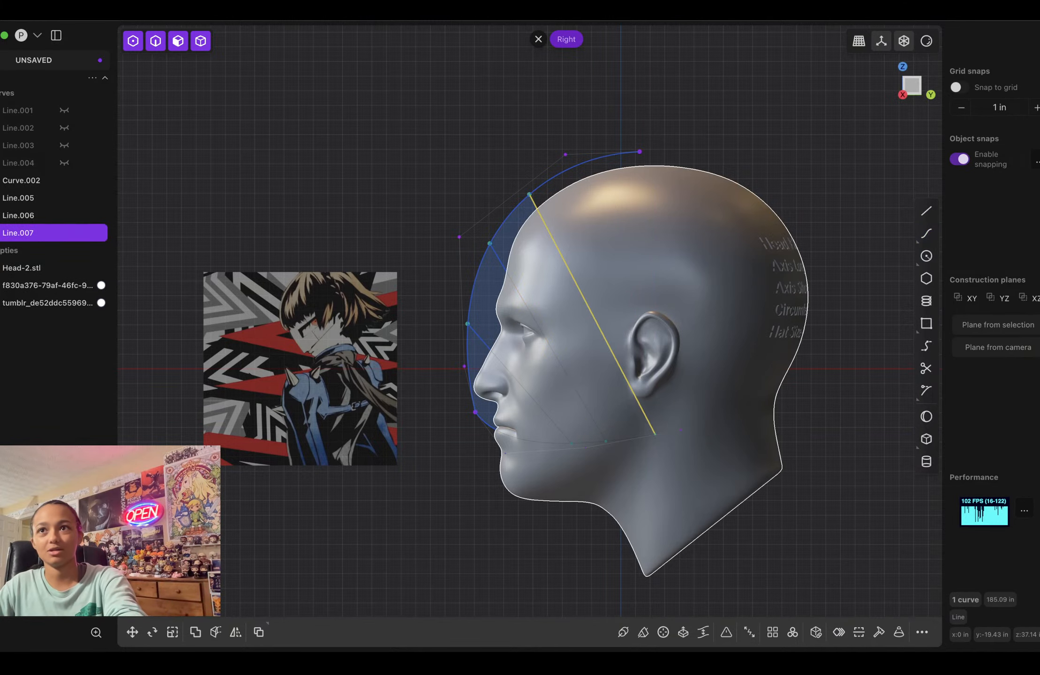
pyautogui.press('super+z')
# Step: Draw a third diagonal line about 189 in long from the profile curve above the hairline to its lower part just in front of the earlobe
pyautogui.click(926, 233)
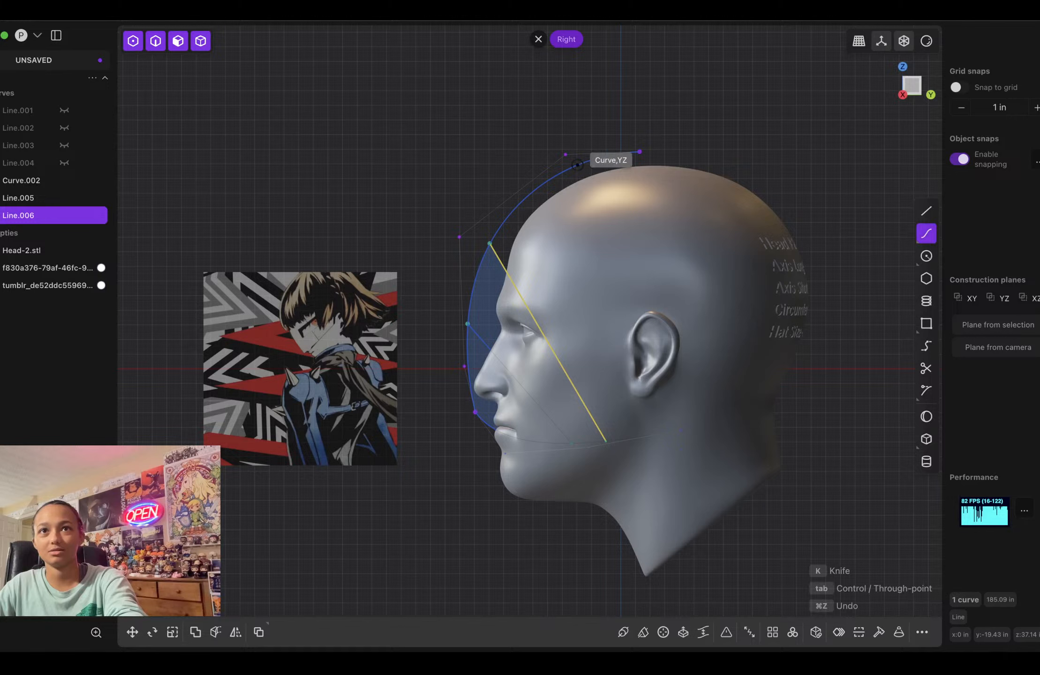
pyautogui.click(578, 166)
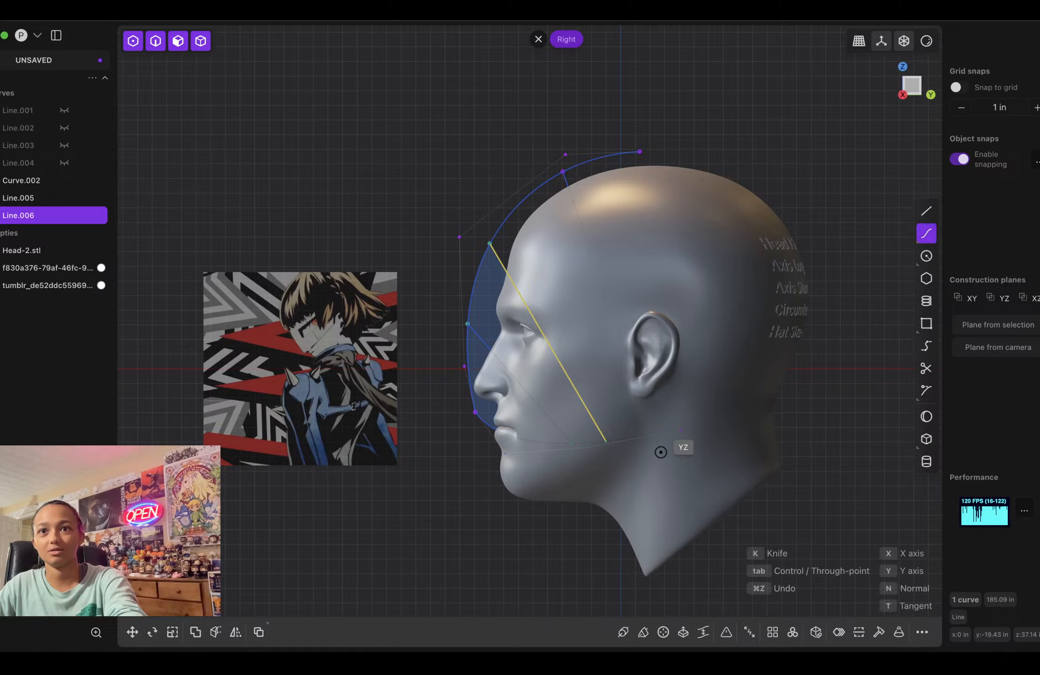
pyautogui.click(640, 436)
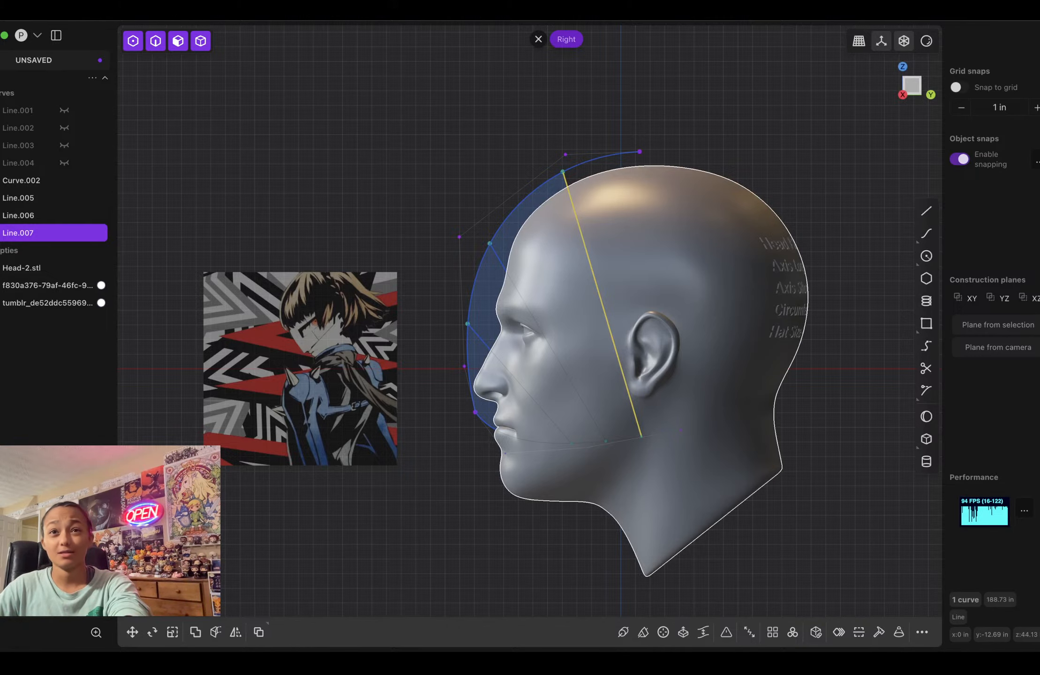
pyautogui.moveTo(511, 361); pyautogui.dragTo(414, 352, button='middle')
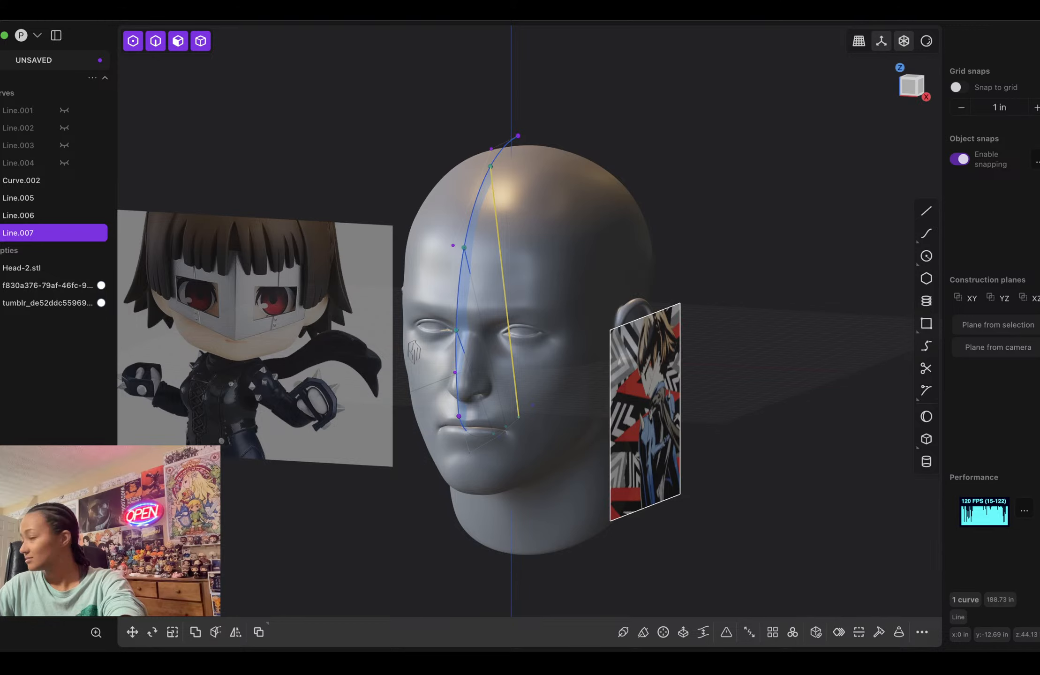
pyautogui.moveTo(414, 351); pyautogui.dragTo(328, 345, button='middle')
pyautogui.press('3')
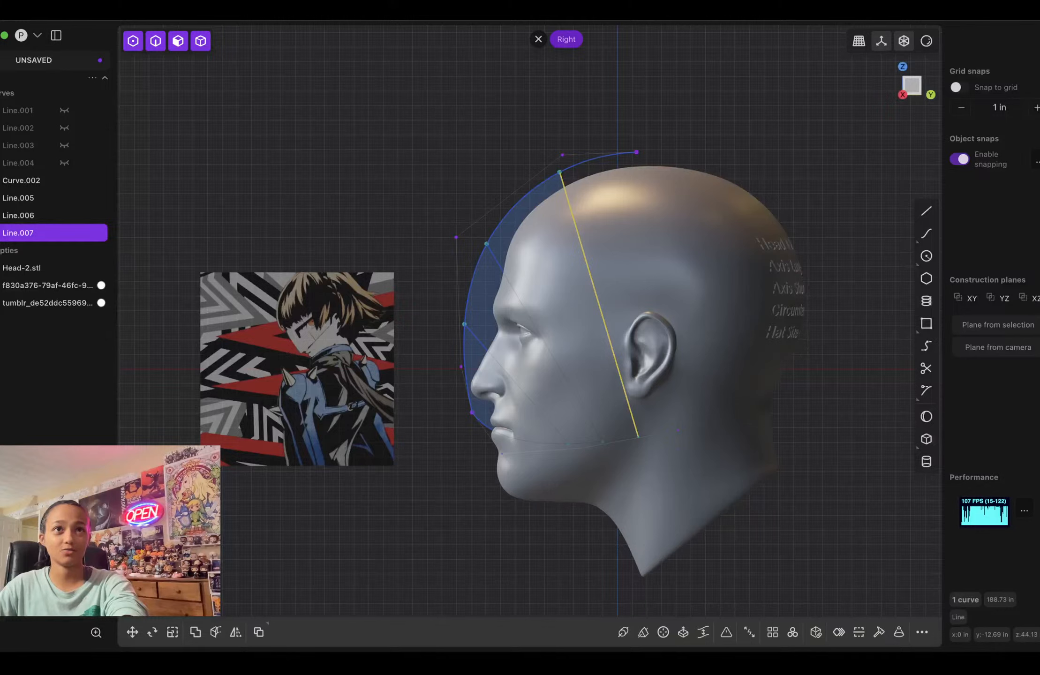
# Step: Cut the side profile curve with the three diagonal lines using Cut Curve
pyautogui.press('Escape')
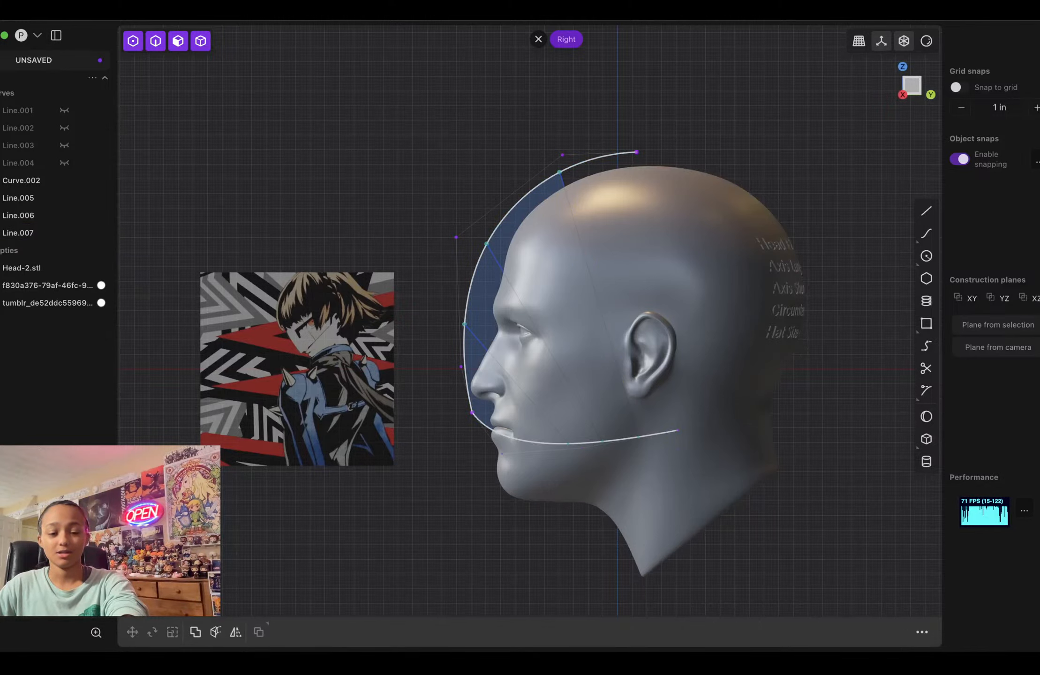
pyautogui.click(657, 434)
pyautogui.write('fc')
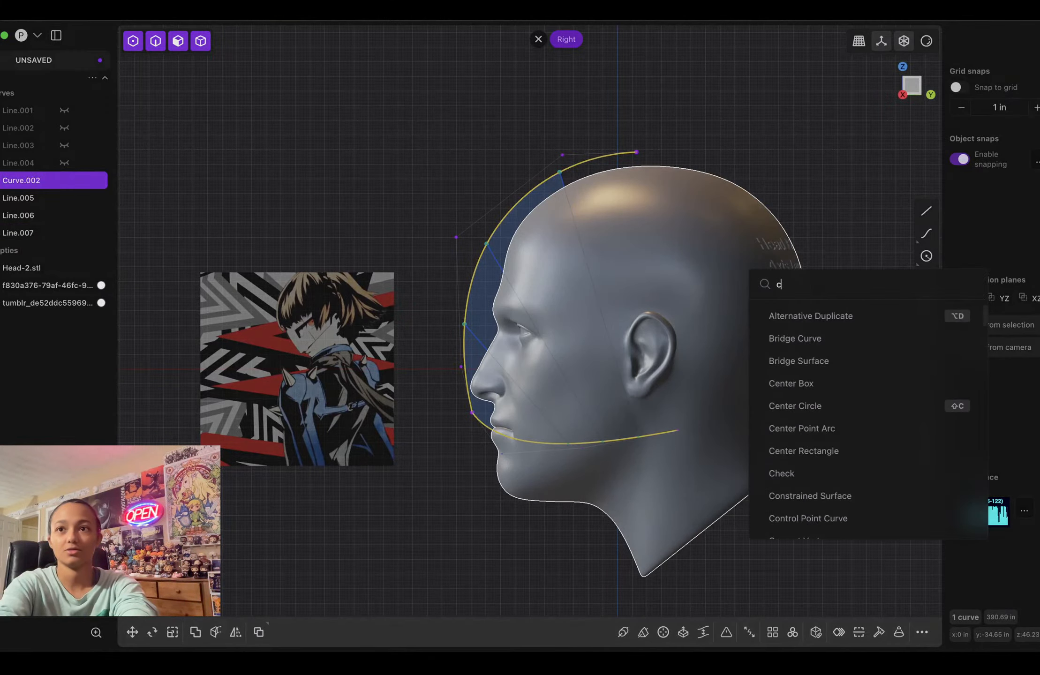
pyautogui.write('ut')
pyautogui.press('Down')
pyautogui.press('Down')
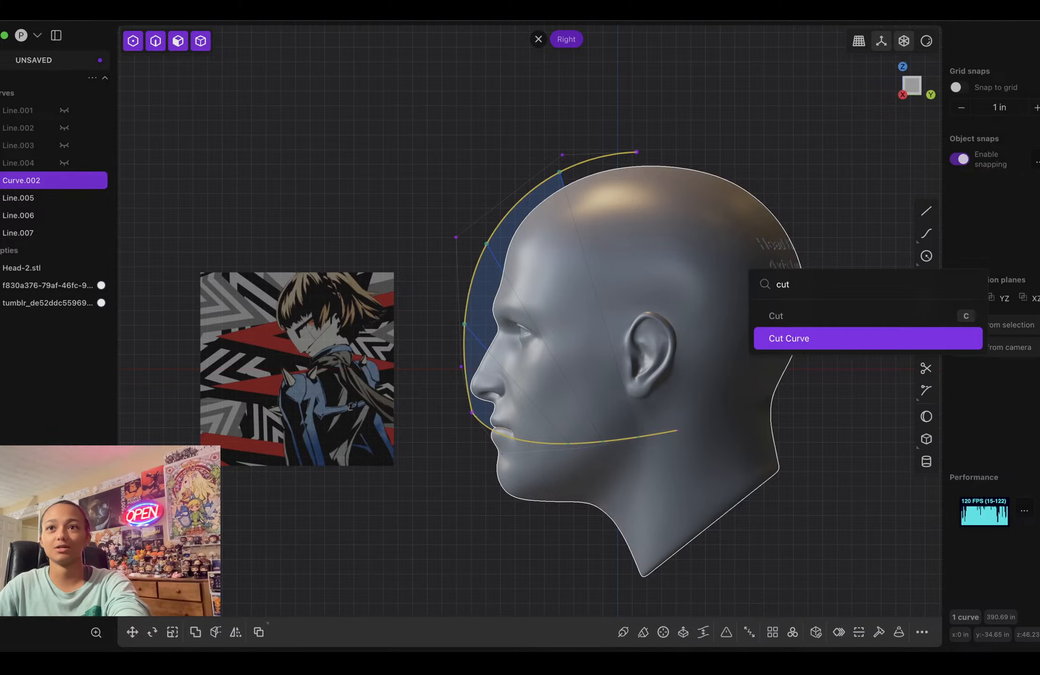
pyautogui.press('Return')
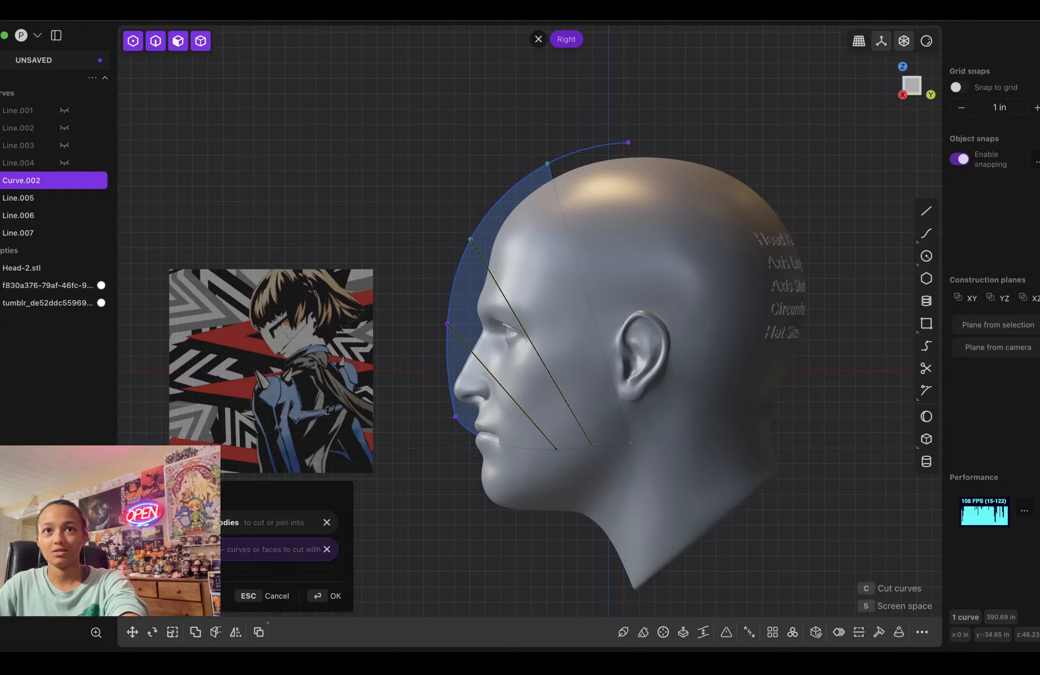
pyautogui.click(589, 303)
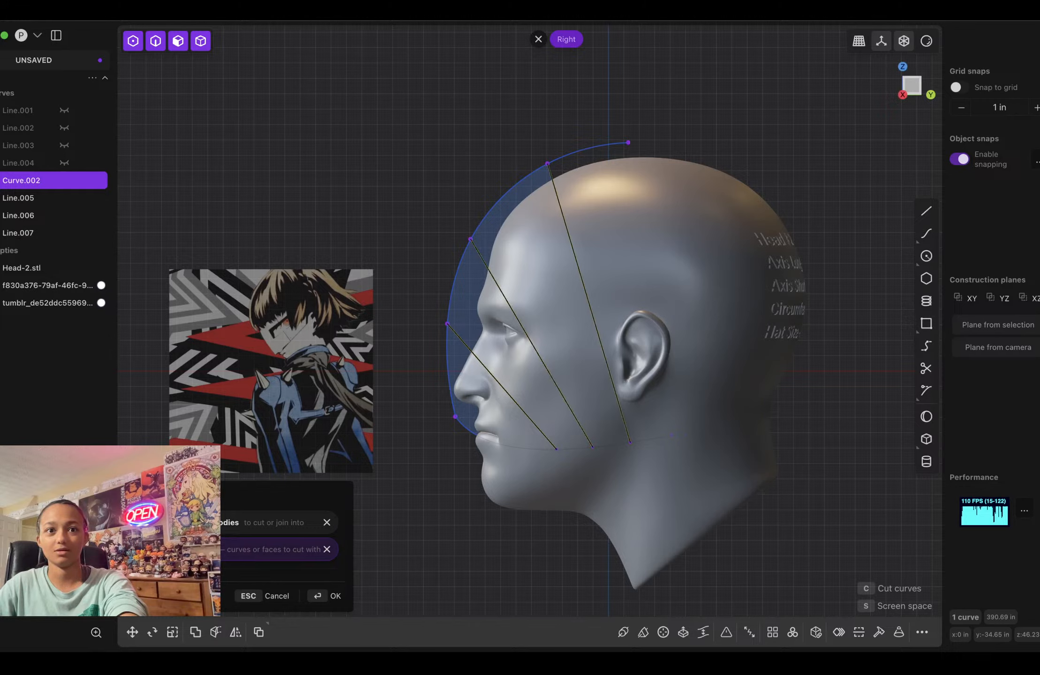
pyautogui.press('Return')
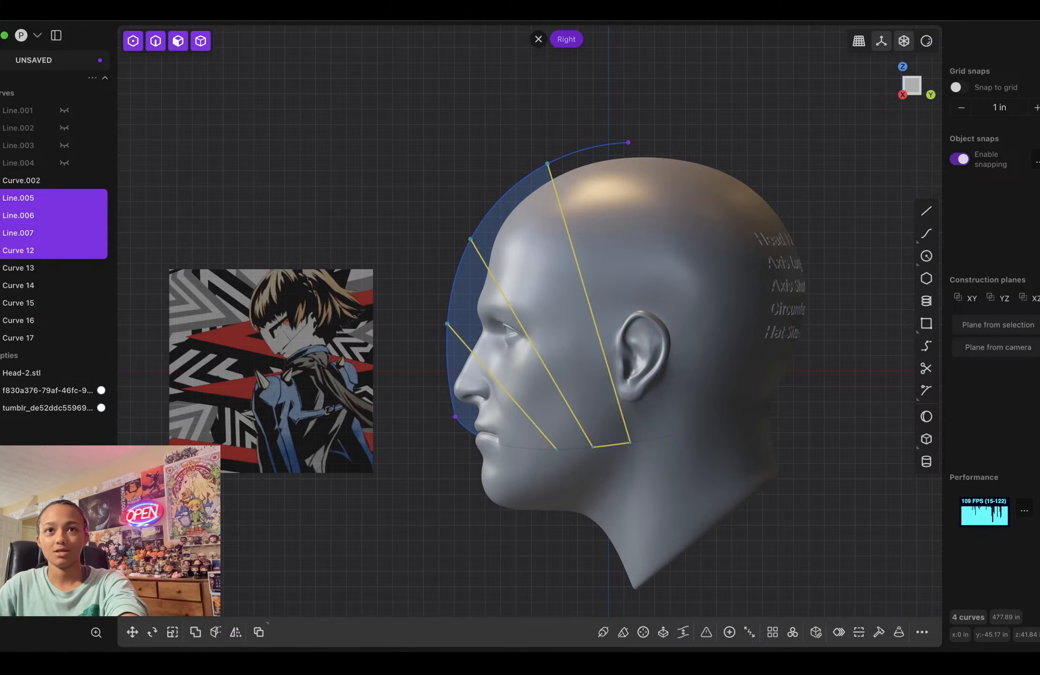
pyautogui.press('Escape')
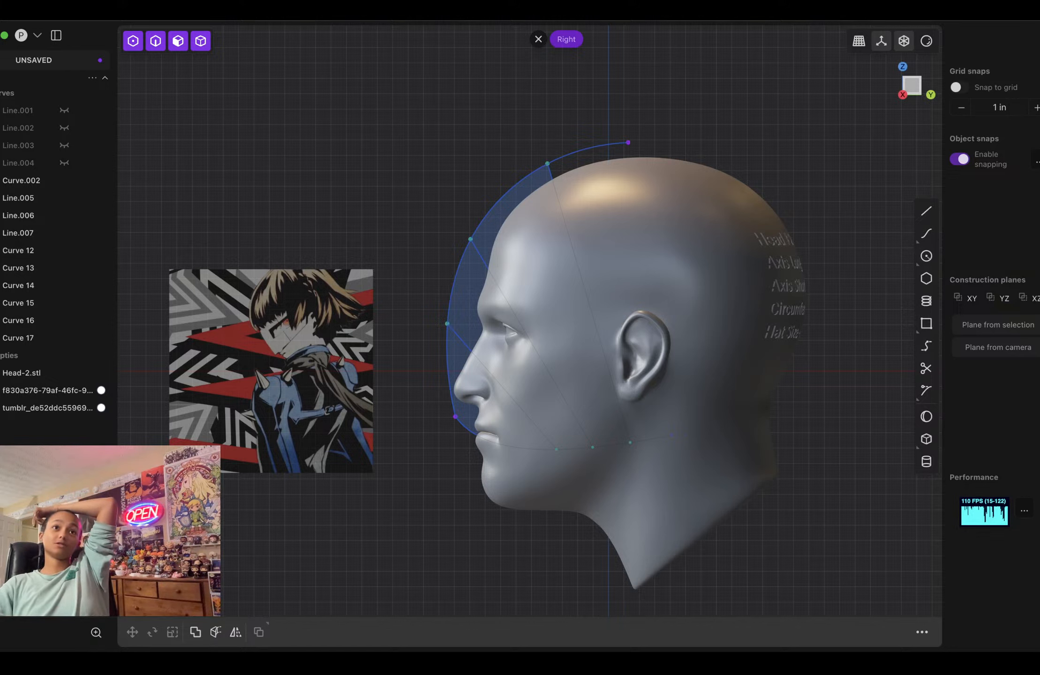
# Step: Extrude the three diagonal lines sideways from the head's centre plane into flat sheets reaching past the ear
pyautogui.press('2')
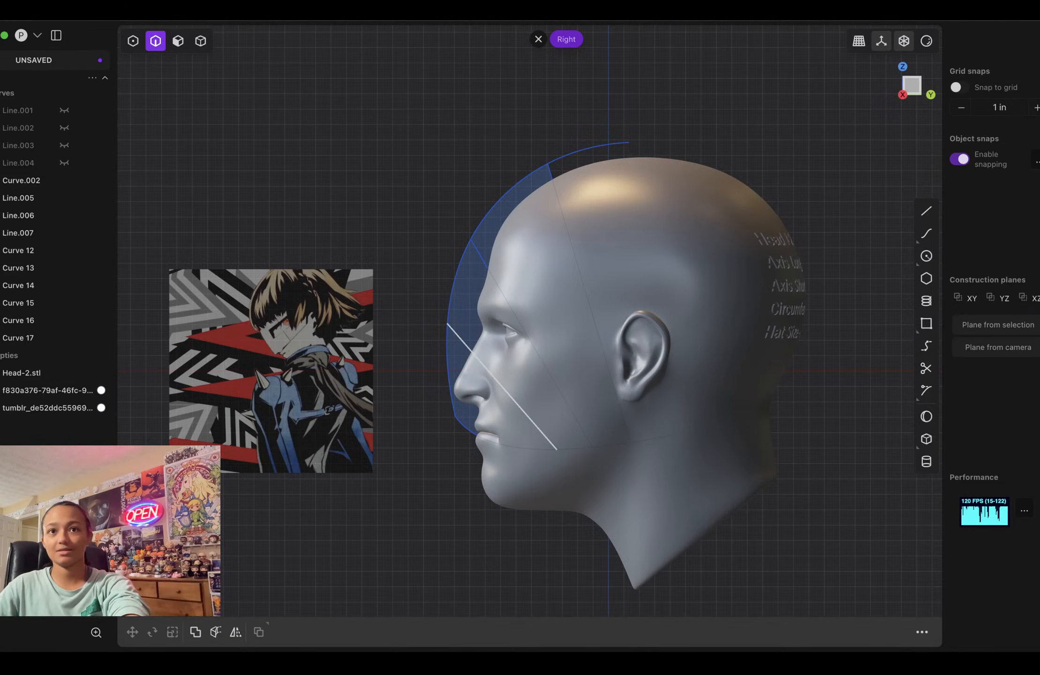
pyautogui.click(460, 338)
pyautogui.keyDown('shift'); pyautogui.click(480, 255); pyautogui.keyUp('shift')
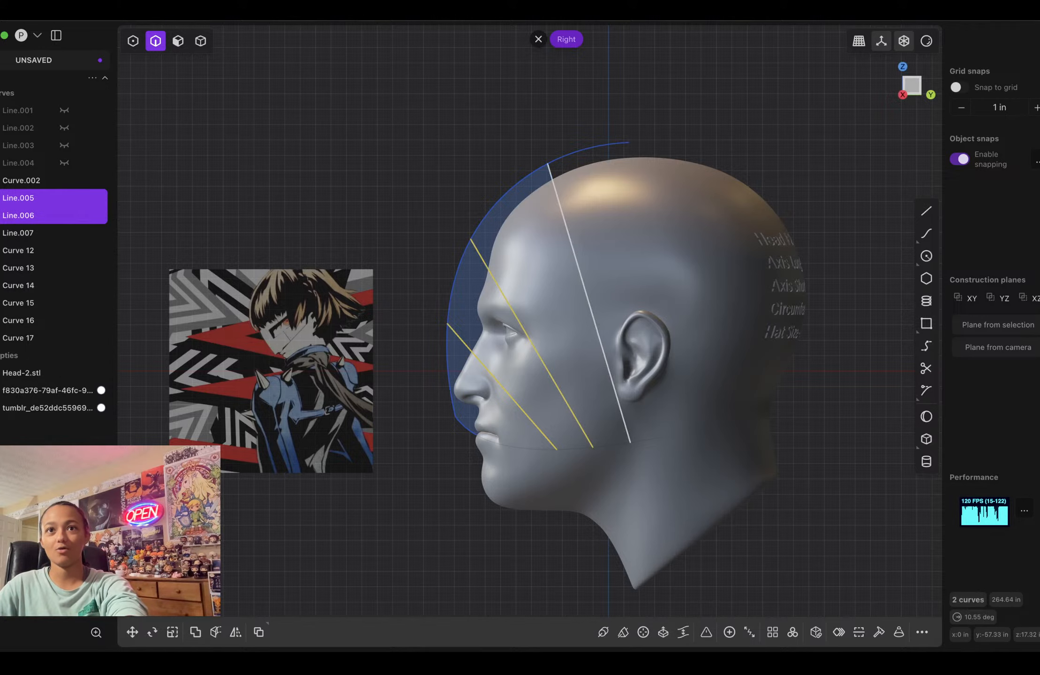
pyautogui.keyDown('shift'); pyautogui.click(558, 197); pyautogui.keyUp('shift')
pyautogui.moveTo(558, 197); pyautogui.dragTo(712, 207, button='middle')
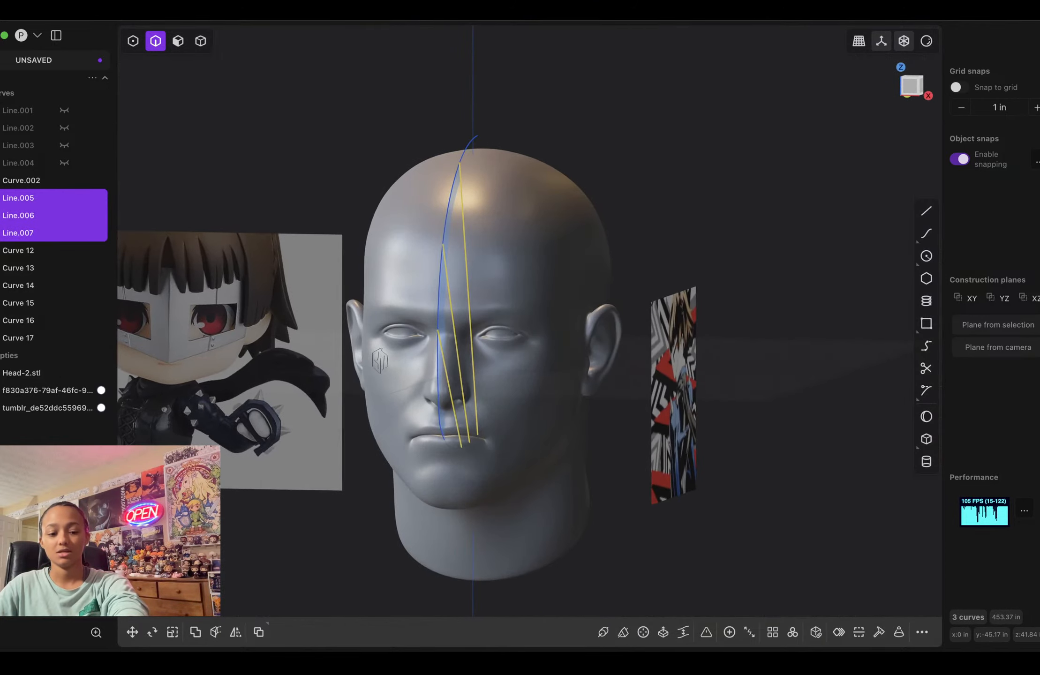
pyautogui.press('e')
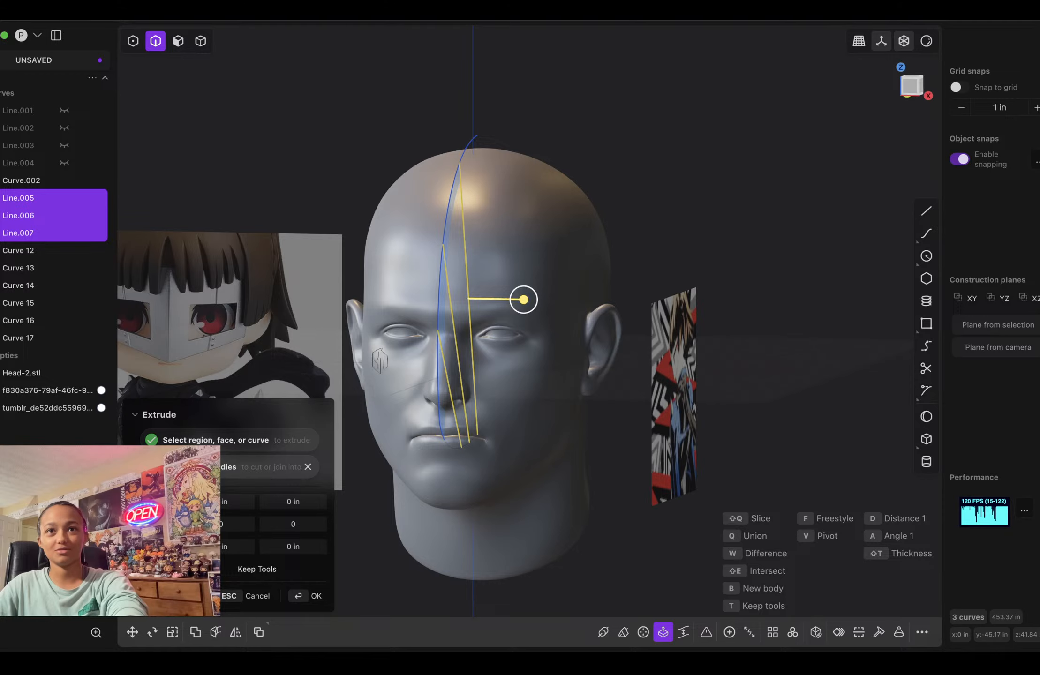
pyautogui.moveTo(524, 300); pyautogui.dragTo(683, 302)
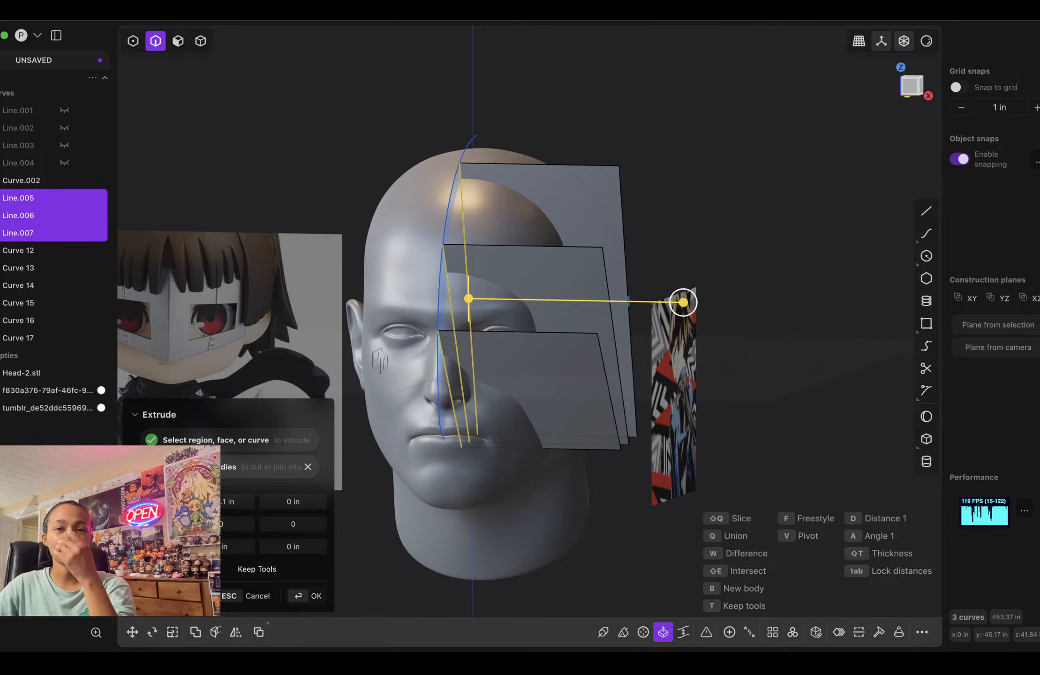
pyautogui.press('Return')
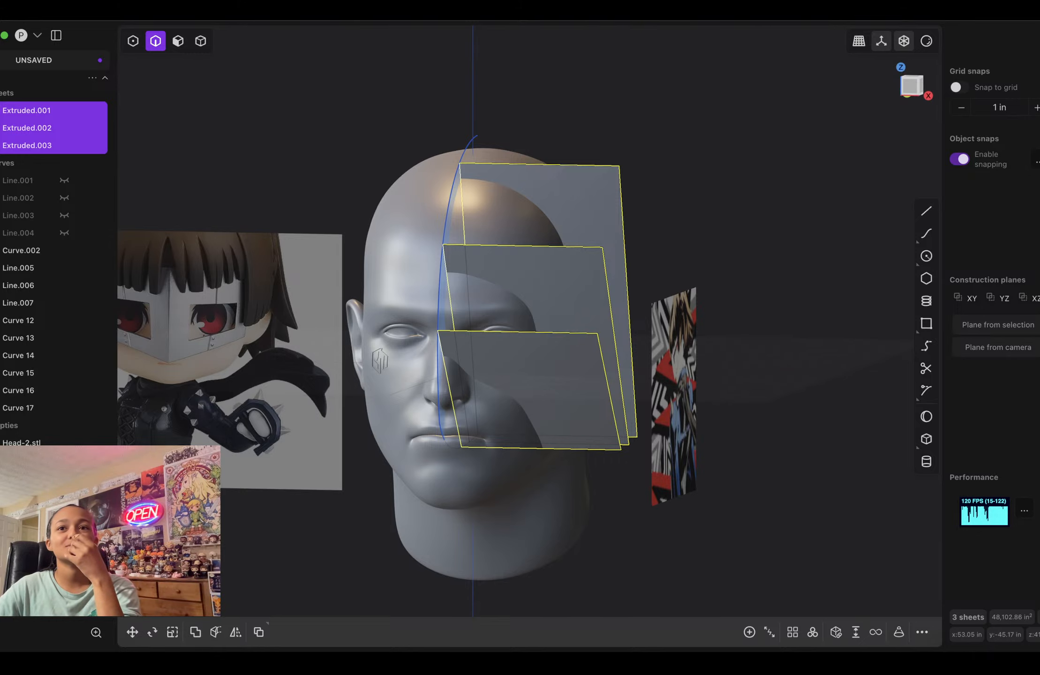
pyautogui.moveTo(539, 338)
pyautogui.mouseDown(button='middle')
pyautogui.moveTo(412, 338)
pyautogui.moveTo(540, 338)
pyautogui.mouseUp(button='middle')
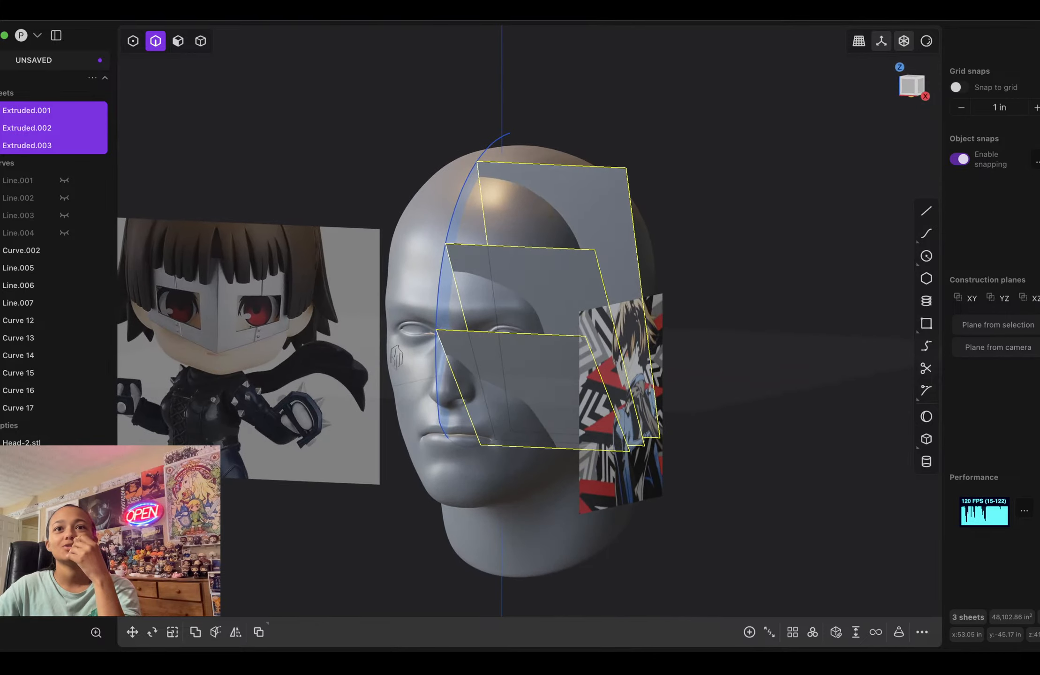
pyautogui.press('KP_1')
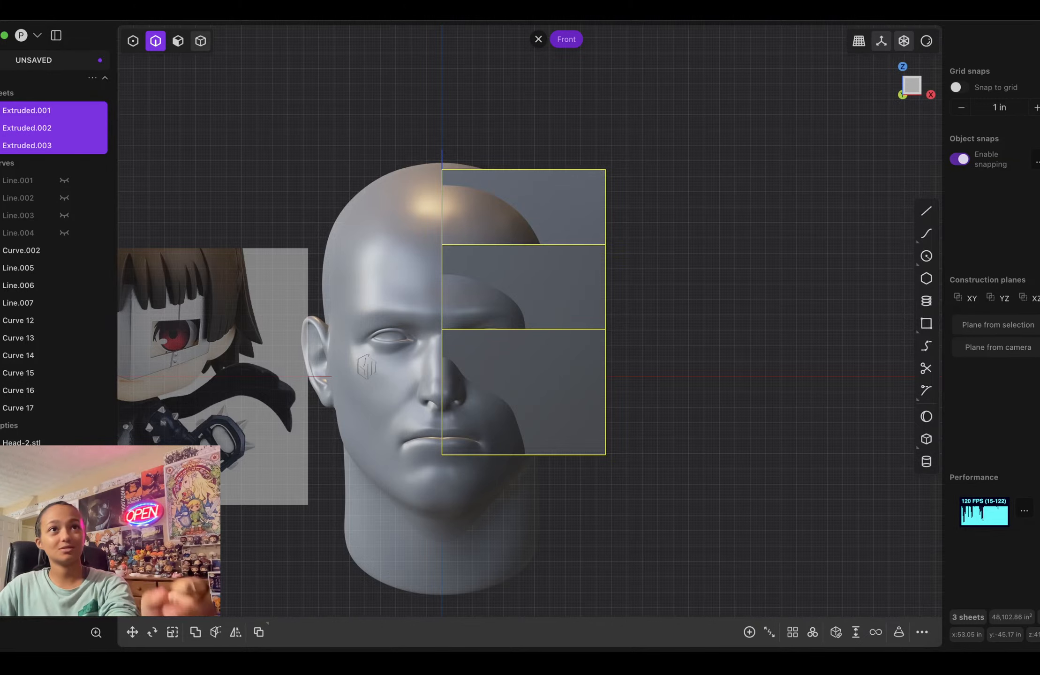
pyautogui.click(177, 41)
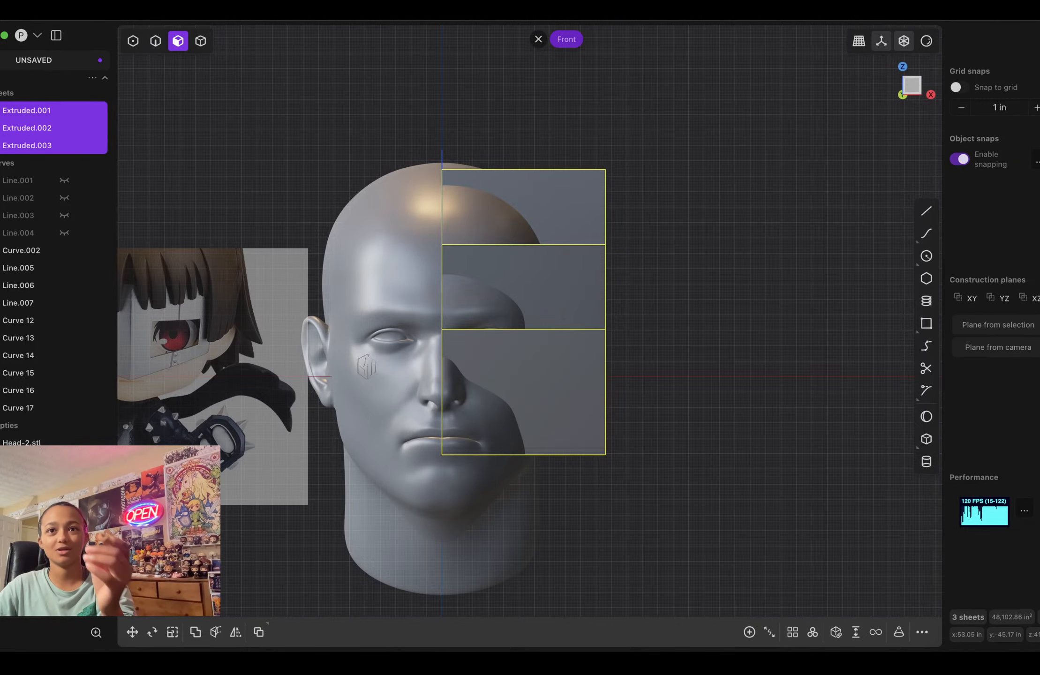
pyautogui.click(522, 394)
pyautogui.press('space')
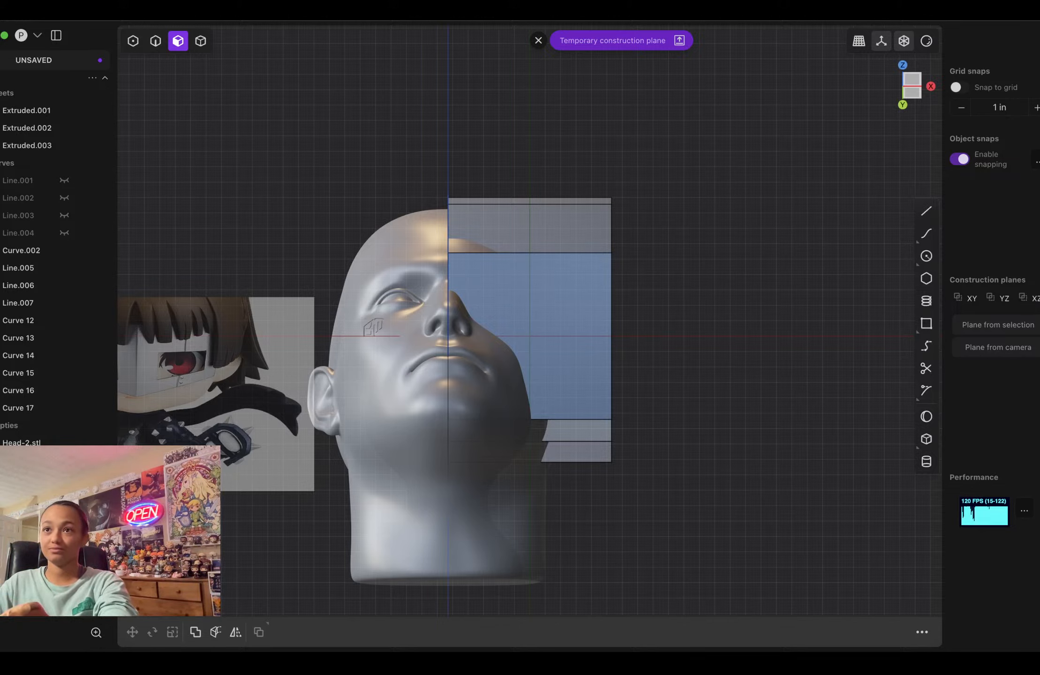
pyautogui.click(925, 233)
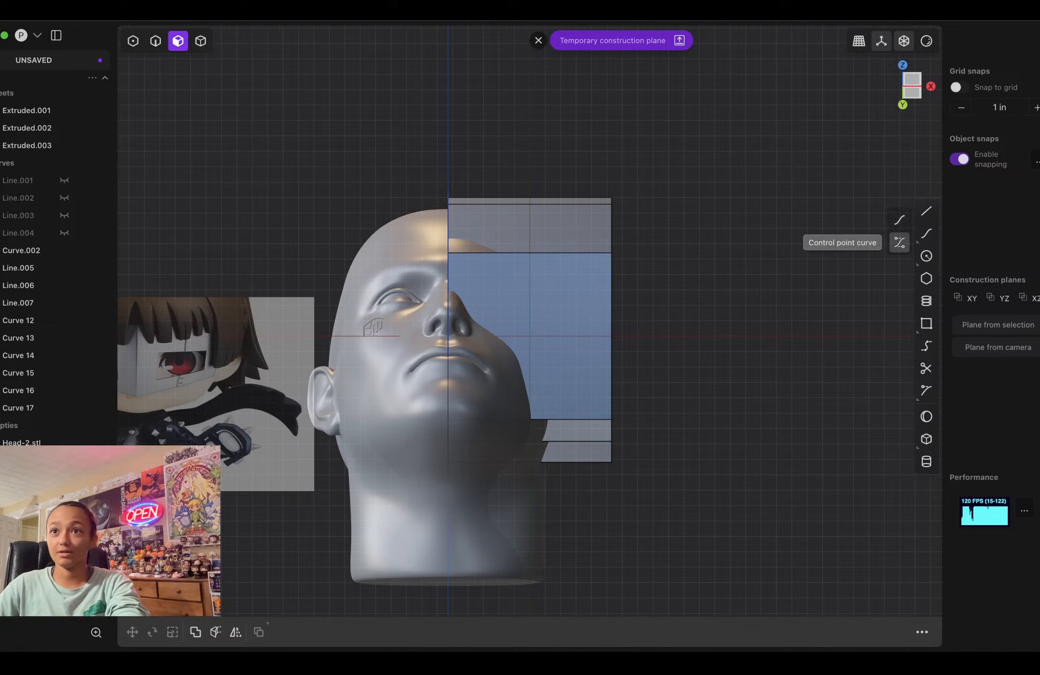
pyautogui.click(900, 241)
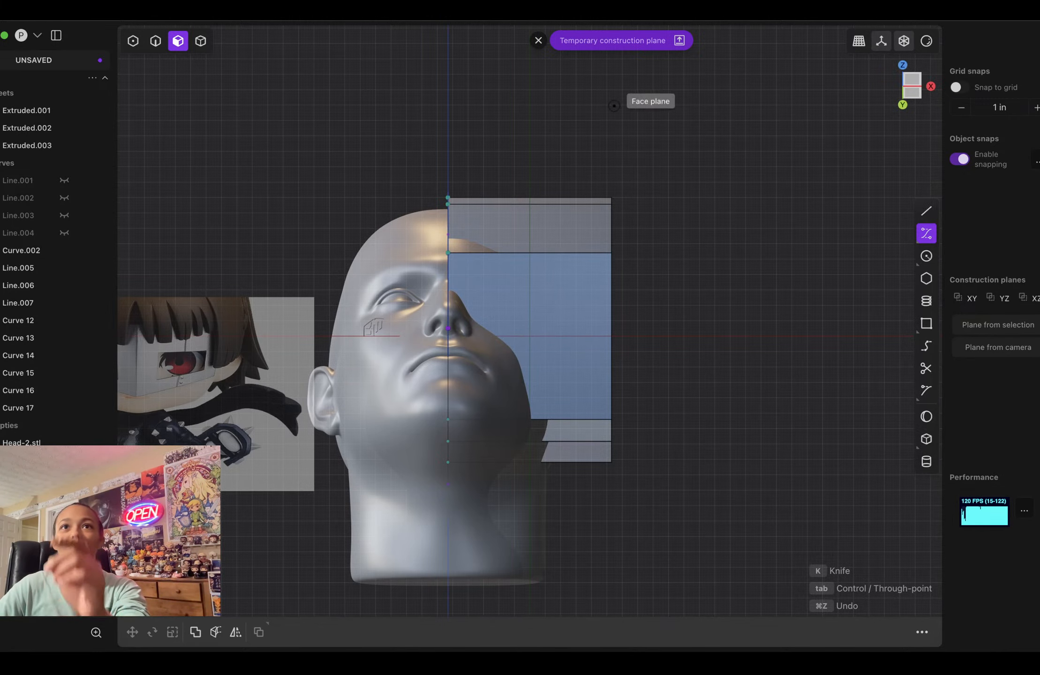
pyautogui.click(538, 41)
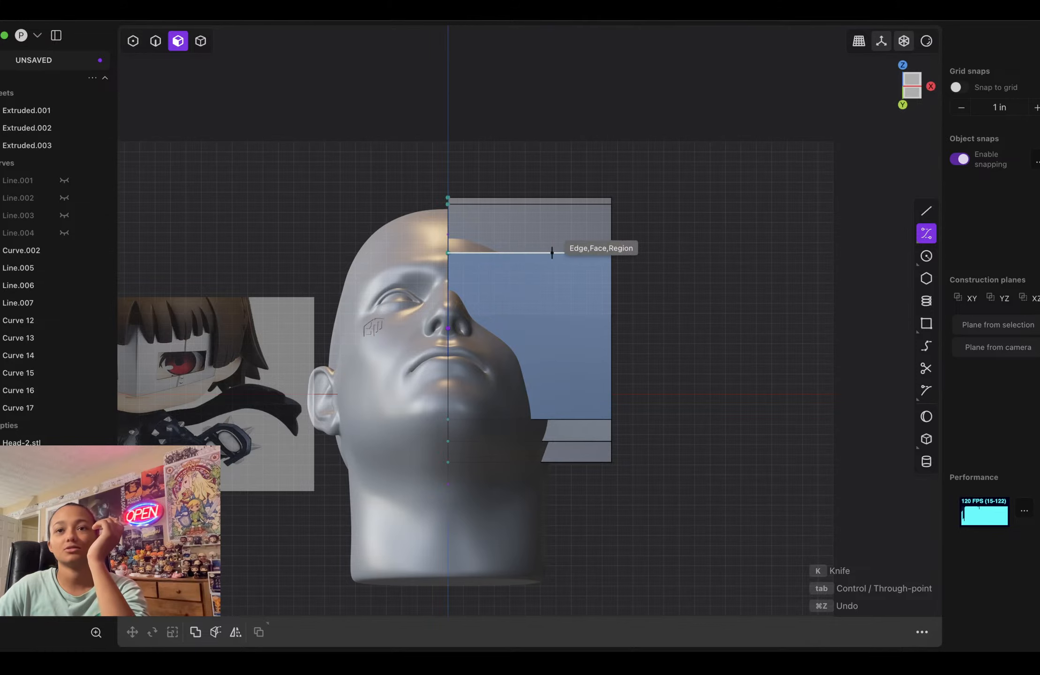
pyautogui.press('Escape')
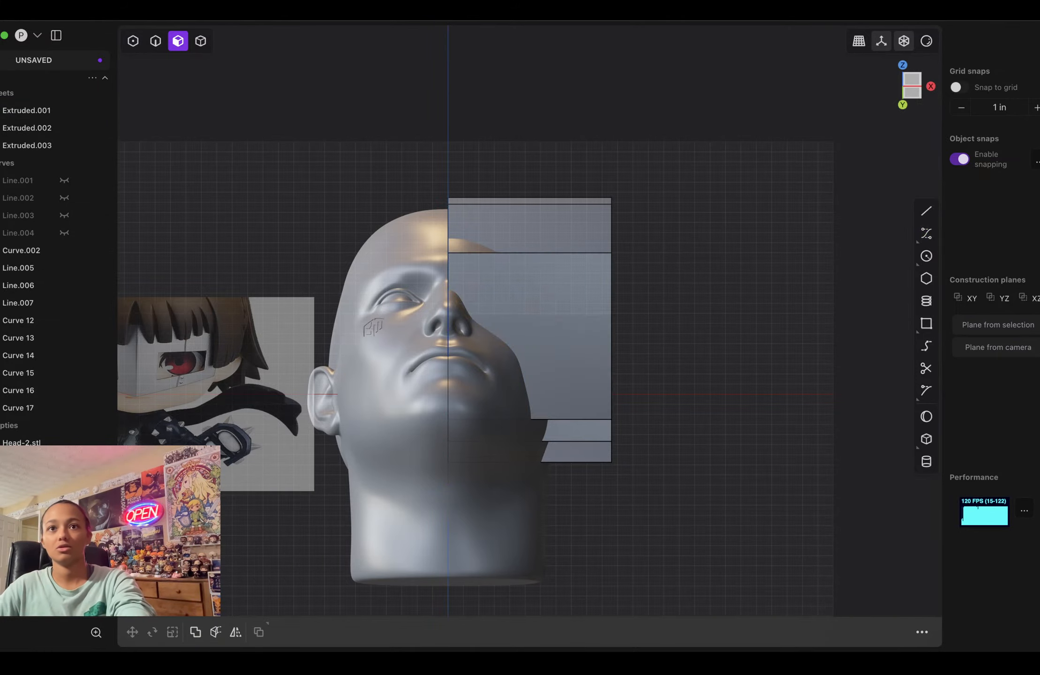
# Step: Hide the side-view reference image and draw a control-point curve about 138 in long on the frontmost sheet, from the profile curve to its lower edge
pyautogui.moveTo(529, 329); pyautogui.dragTo(525, 375, button='middle')
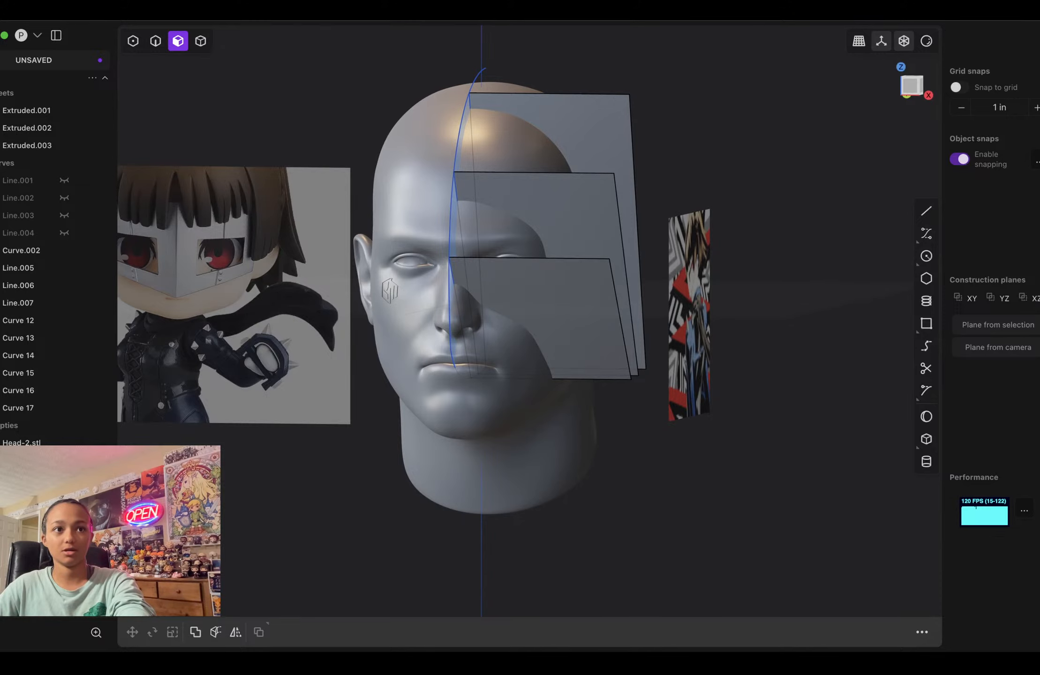
pyautogui.press('h')
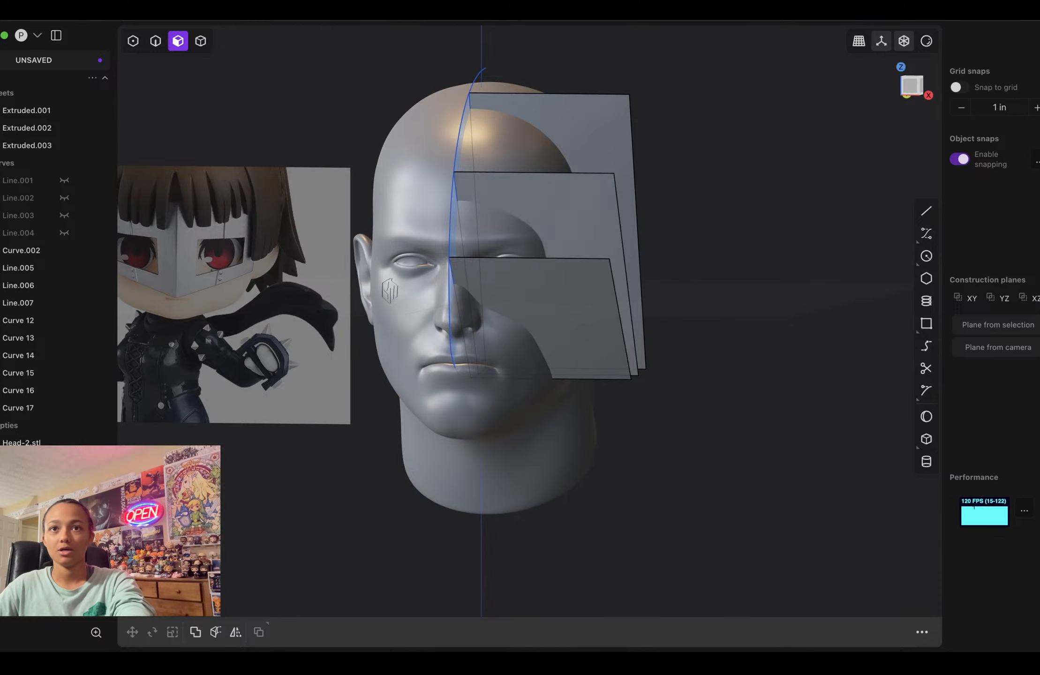
pyautogui.scroll(3, 538, 303)
pyautogui.press('p')
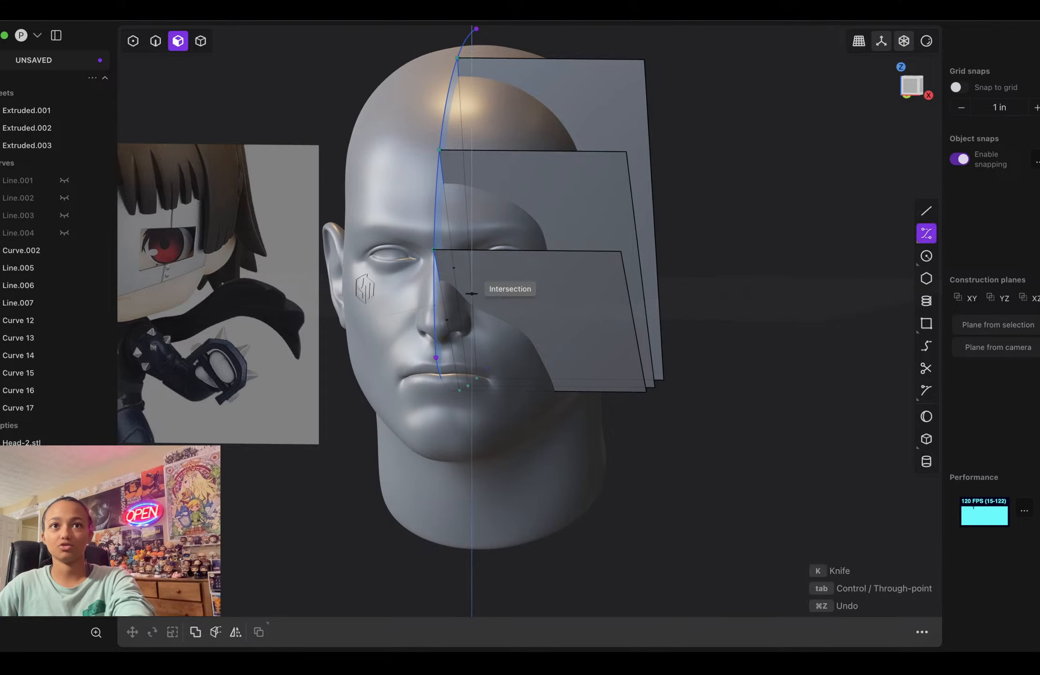
pyautogui.click(434, 249)
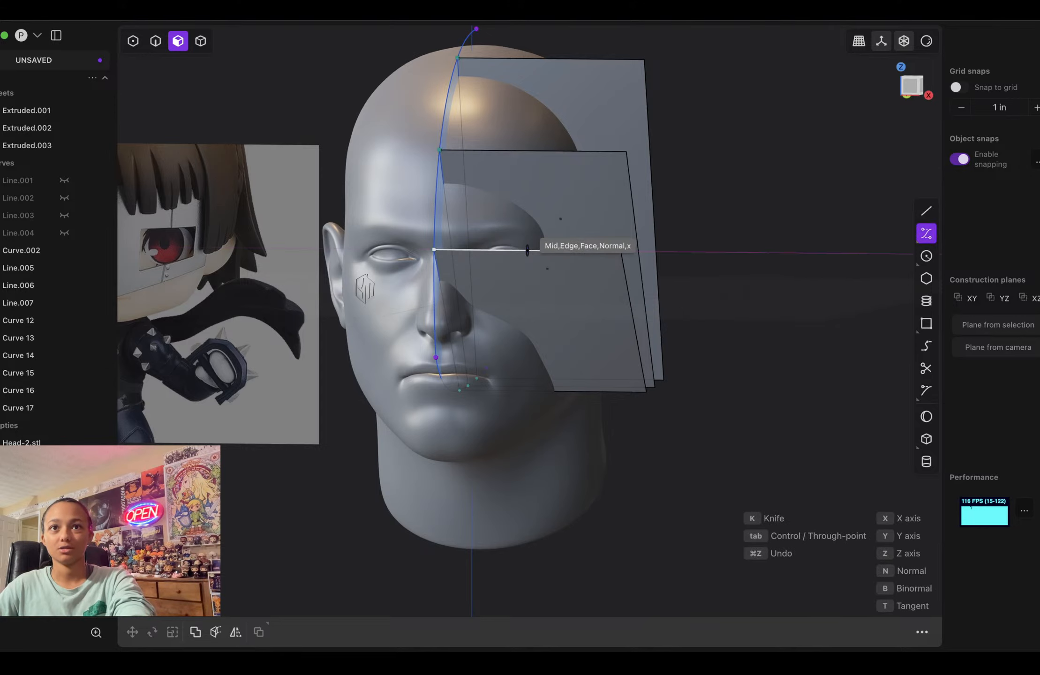
pyautogui.click(510, 250)
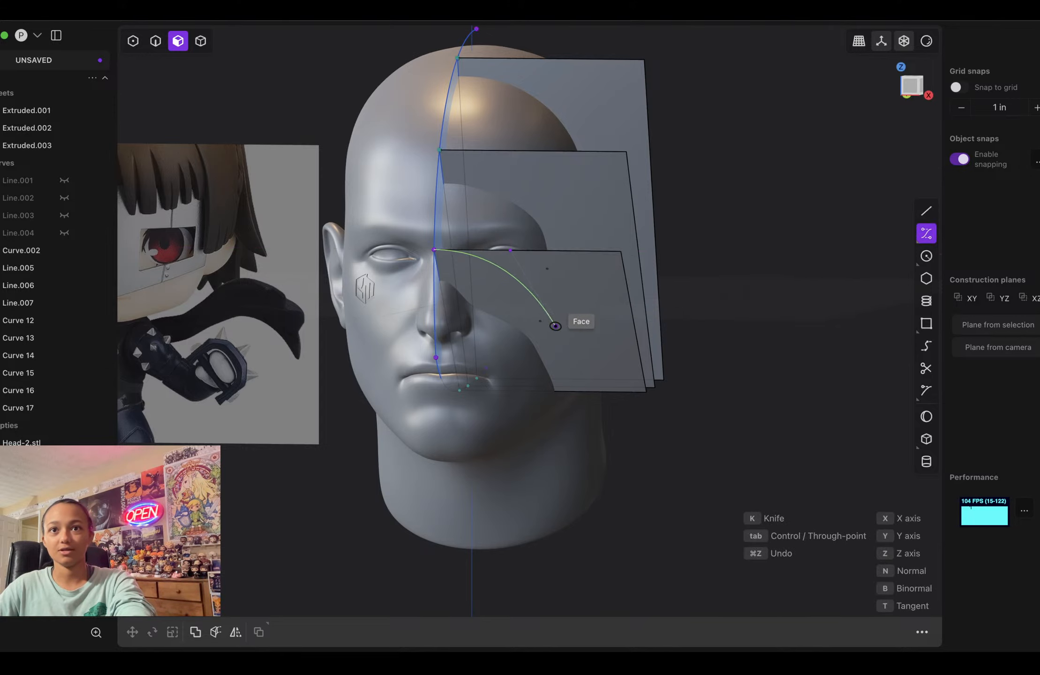
pyautogui.click(555, 326)
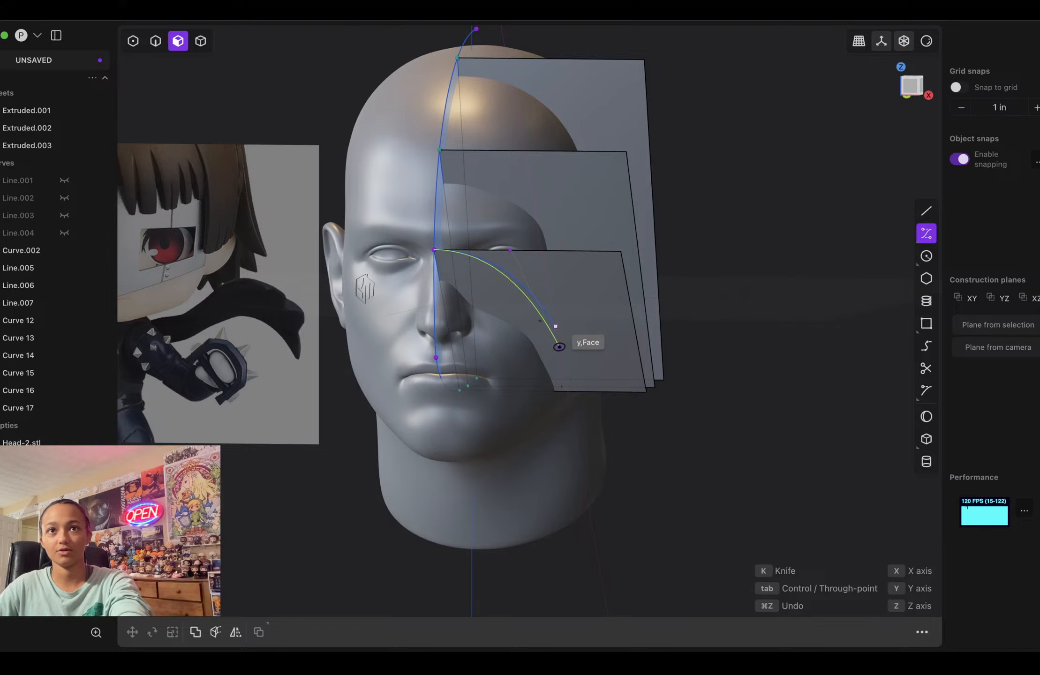
pyautogui.press('super+z')
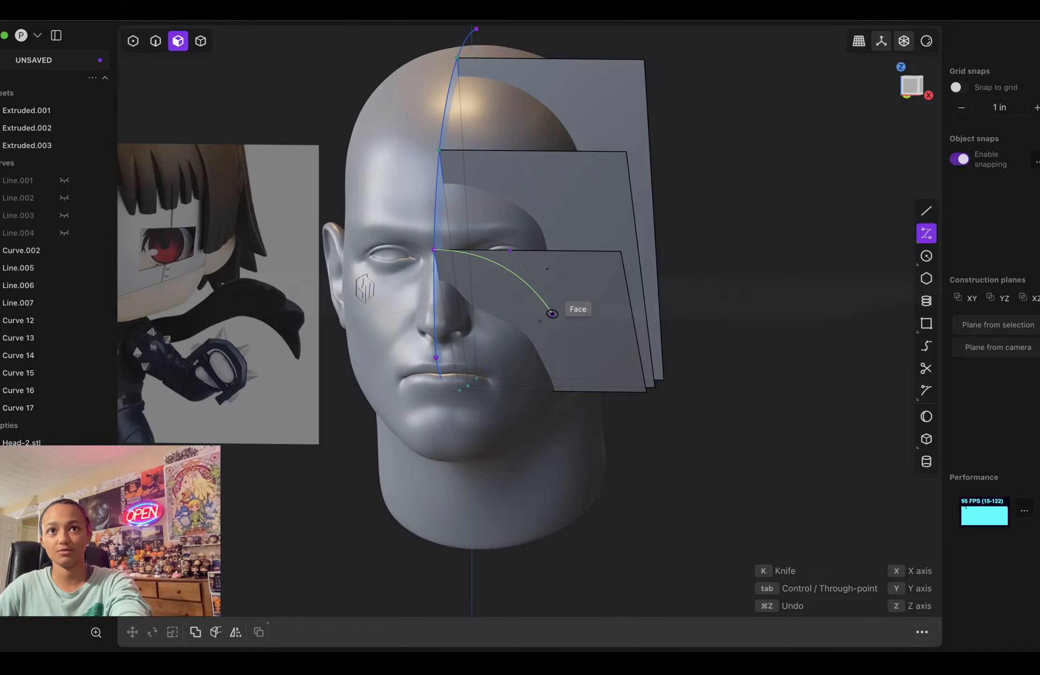
pyautogui.click(552, 312)
pyautogui.click(565, 390)
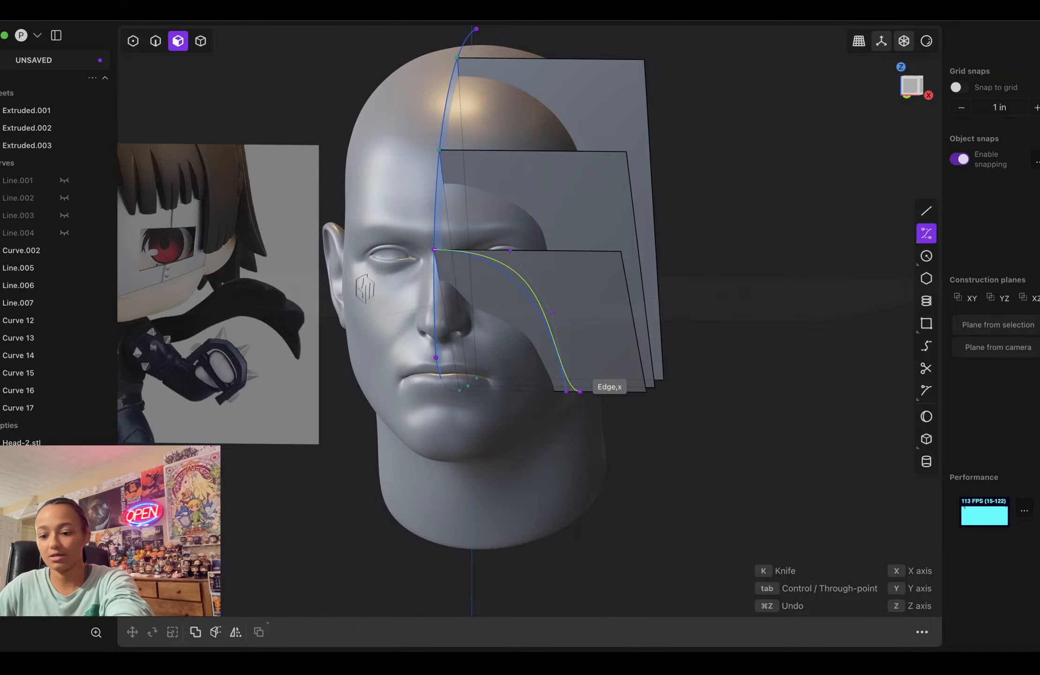
pyautogui.press('Return')
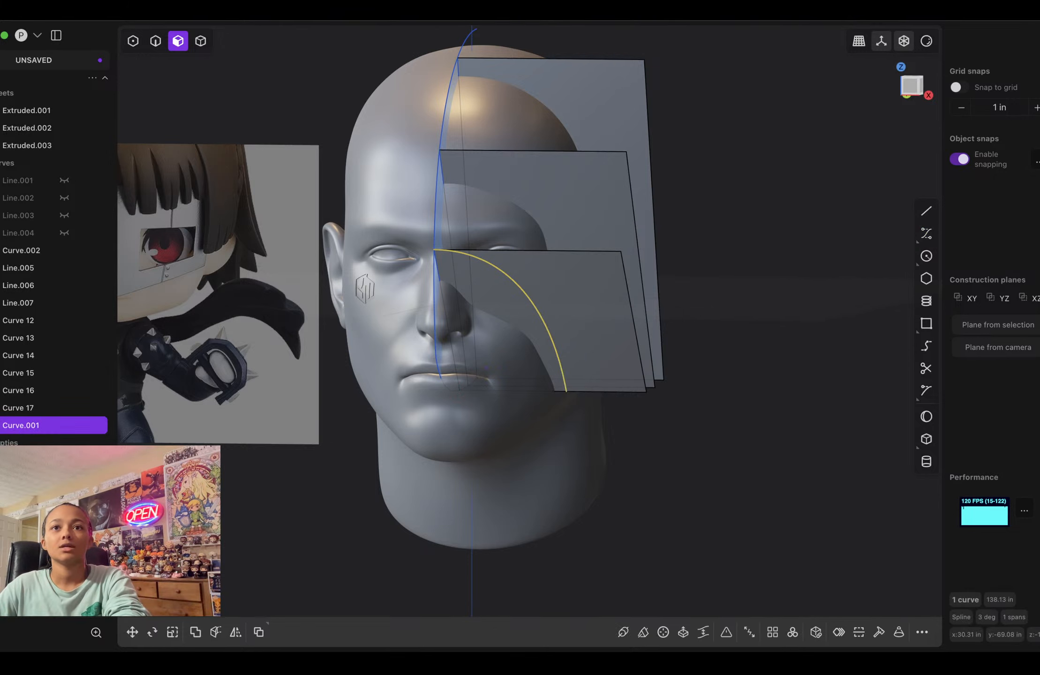
pyautogui.click(997, 325)
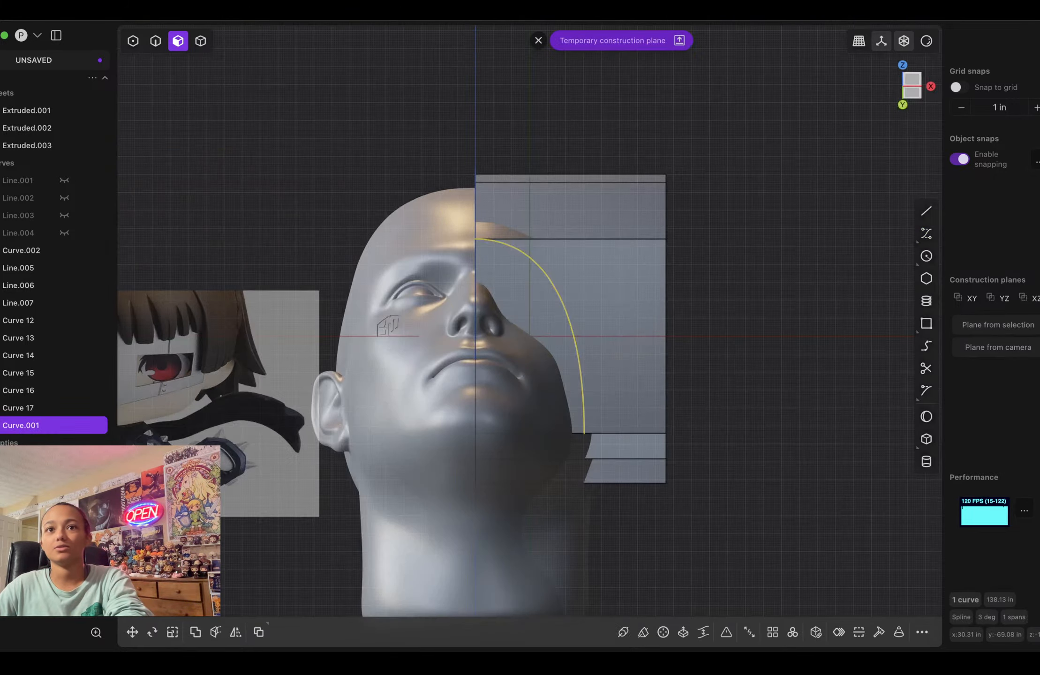
pyautogui.press('Escape')
pyautogui.click(598, 318)
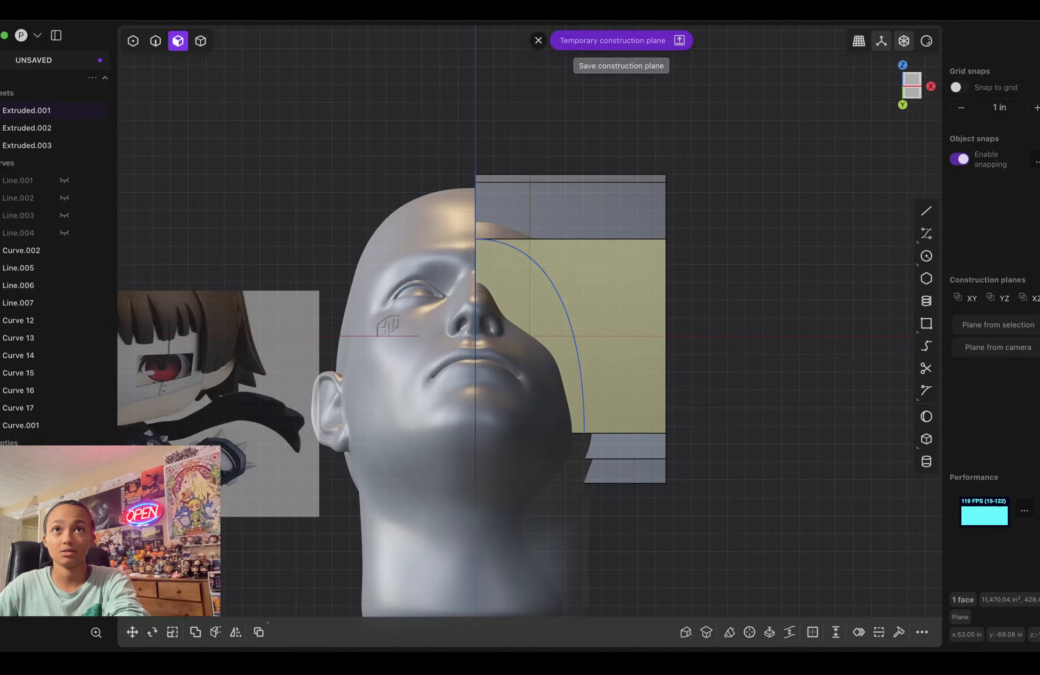
pyautogui.click(538, 40)
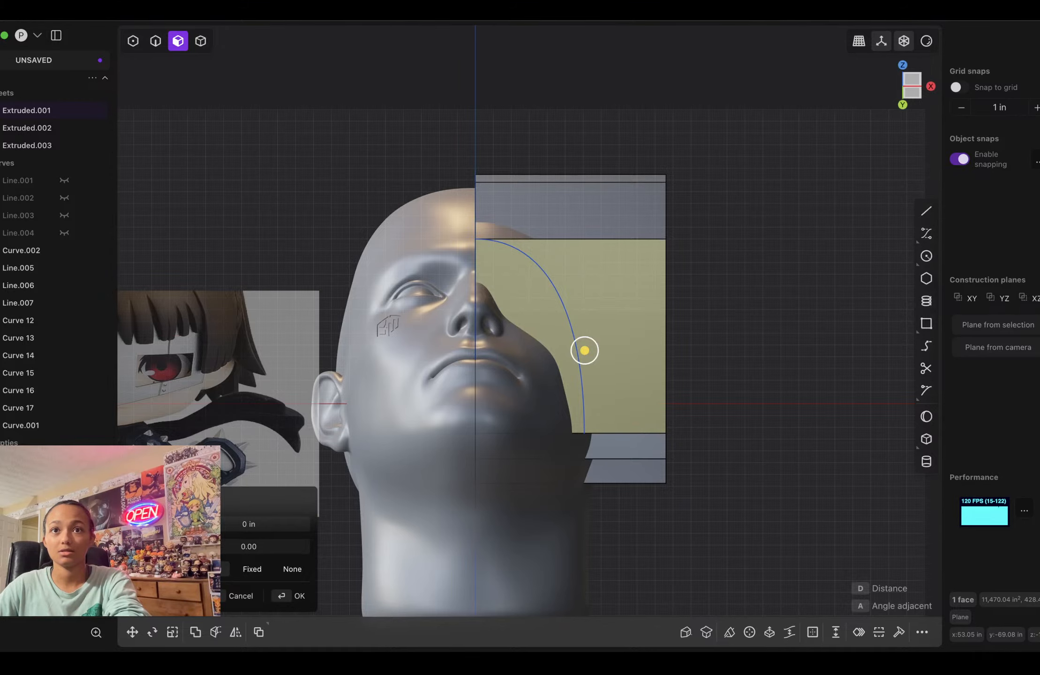
pyautogui.press('Escape')
# Step: Set a temporary construction plane on the face of the frontmost sheet that starts at eye level
pyautogui.click(615, 307)
pyautogui.click(997, 324)
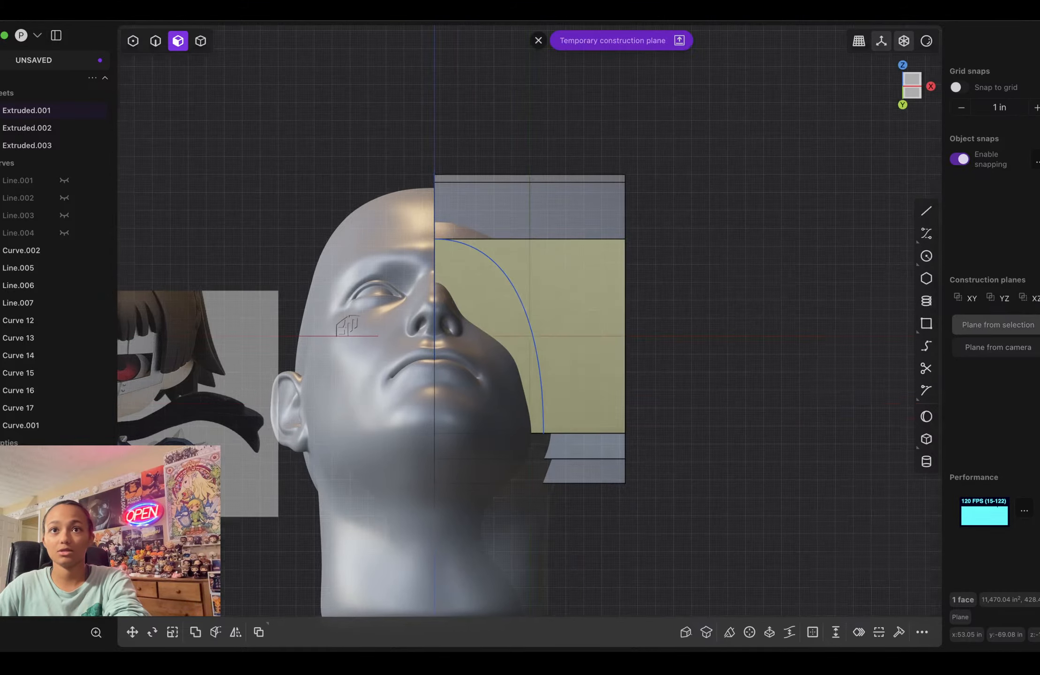
pyautogui.press('Escape')
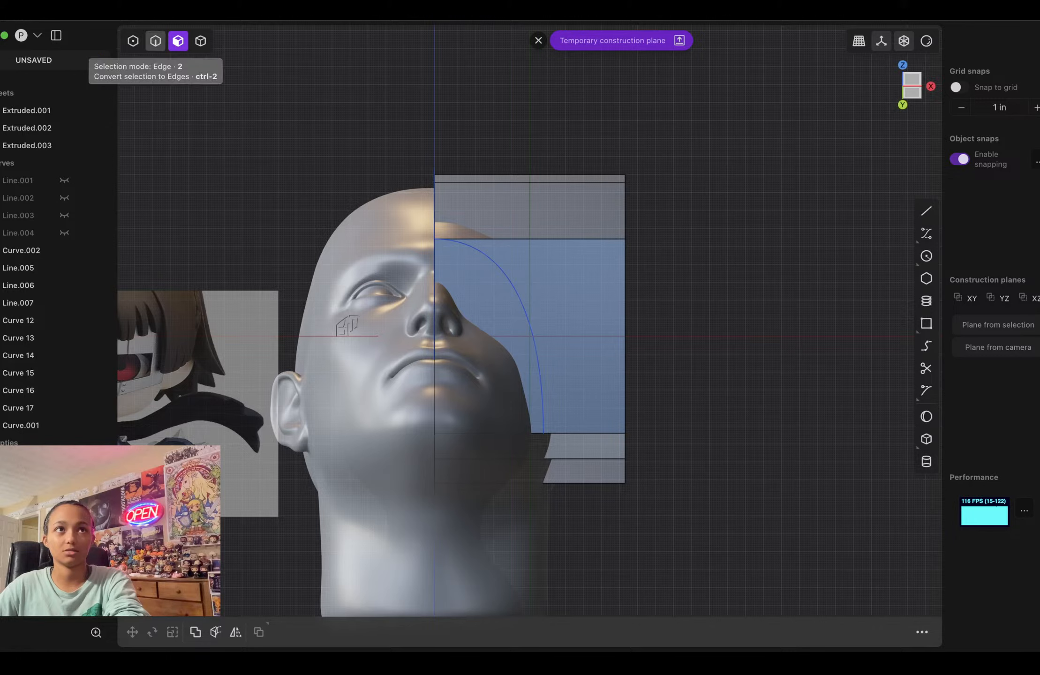
# Step: Move the curve's second control point about 31 in and its third about 2.5 in toward the head's centre plane
pyautogui.click(133, 40)
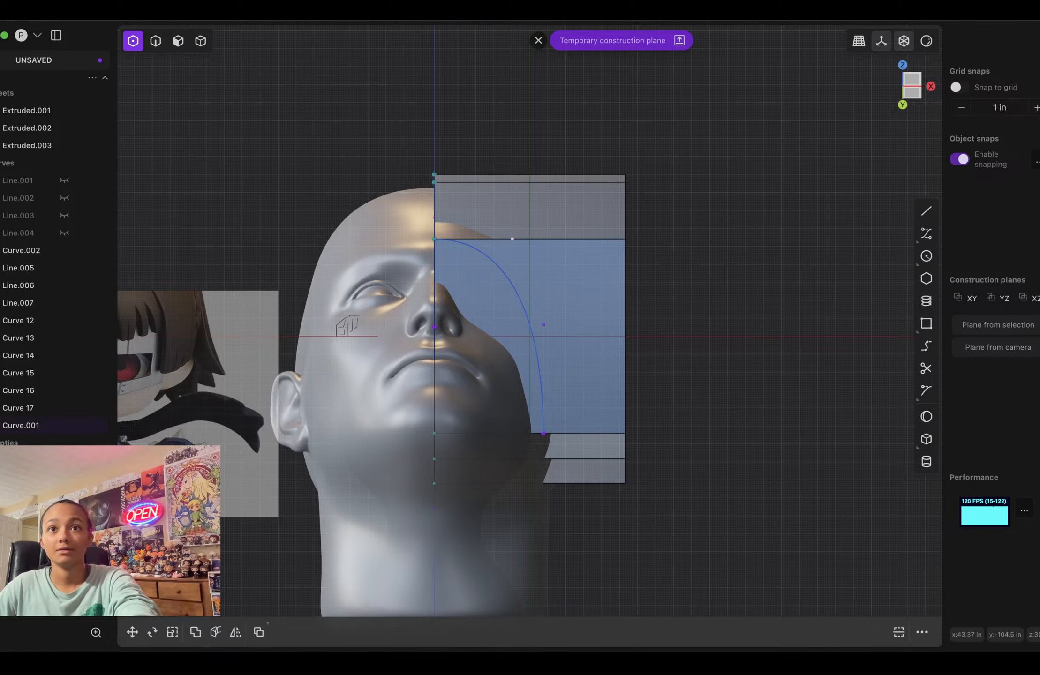
pyautogui.press('g')
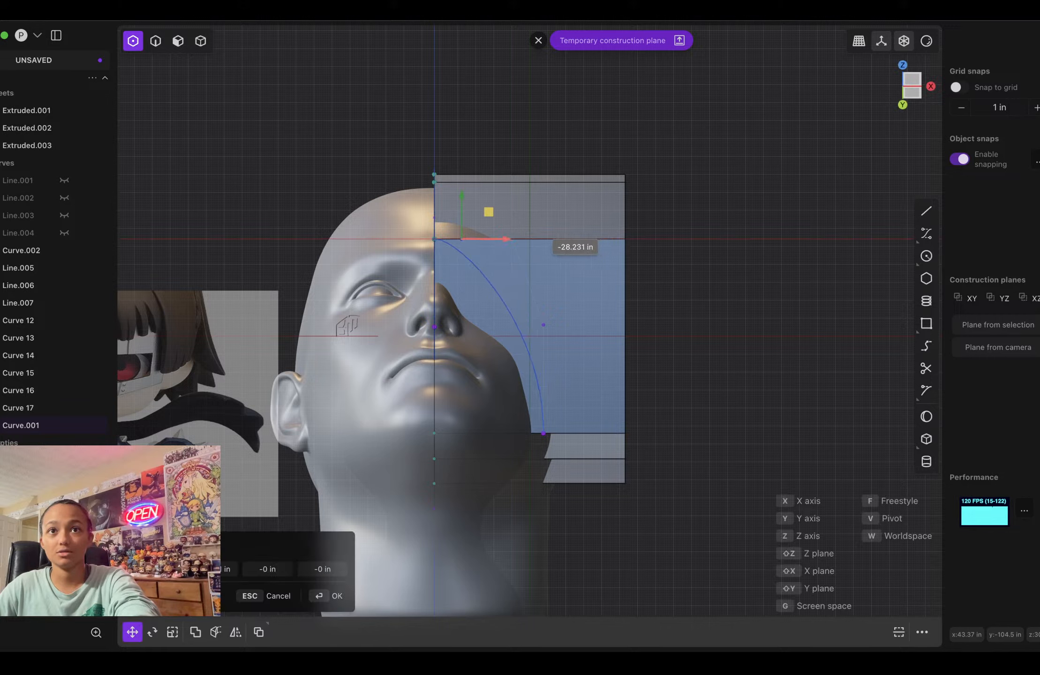
pyautogui.press('Return')
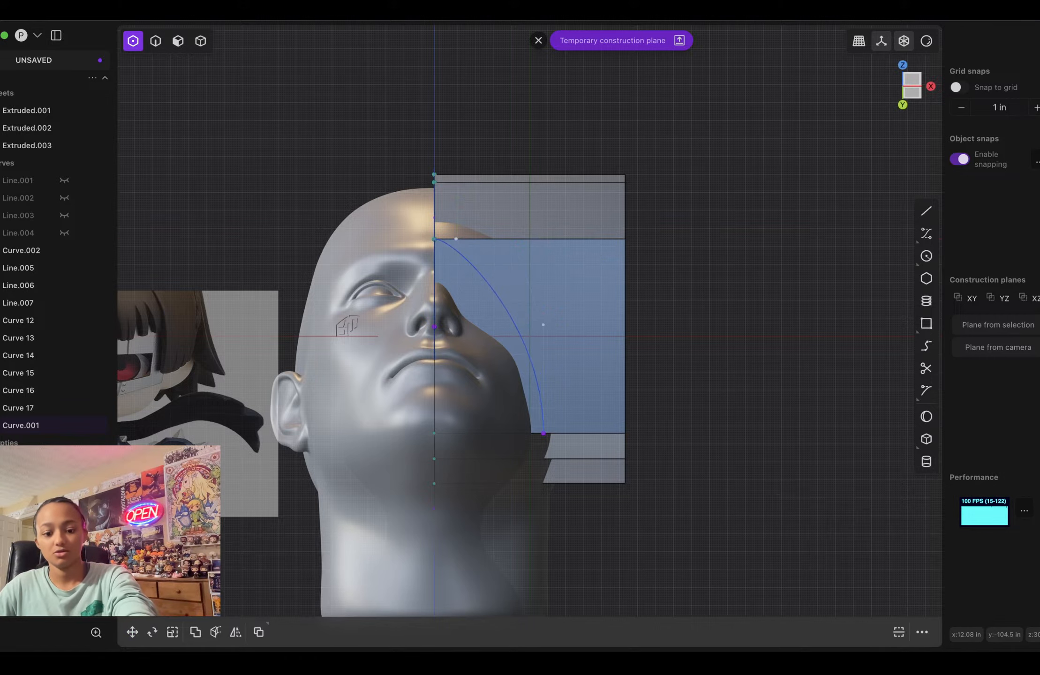
pyautogui.press('g')
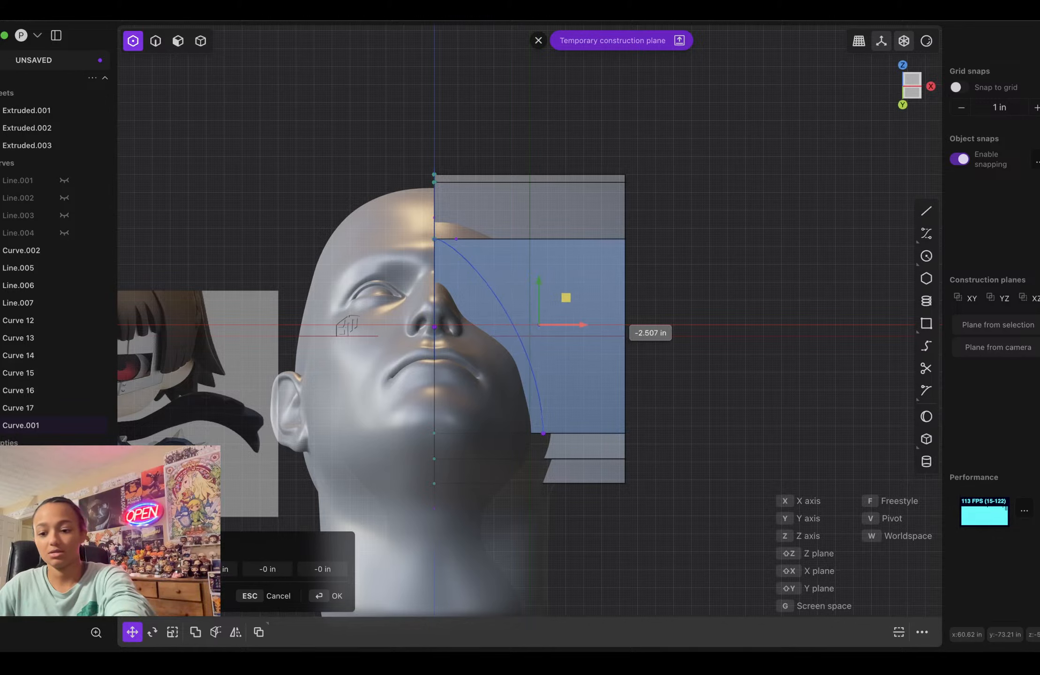
pyautogui.click(538, 325)
# Step: Move the curve's lower endpoint about 5.3 in inward along the X axis, closer to the side of the head
pyautogui.click(543, 433)
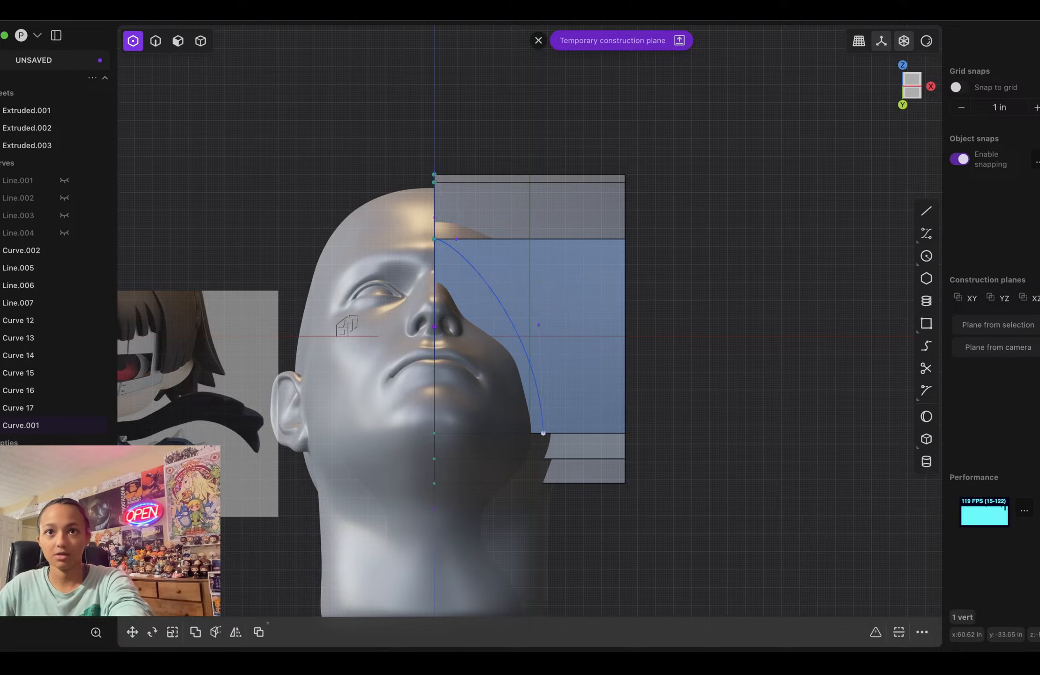
pyautogui.press('g')
pyautogui.press('x')
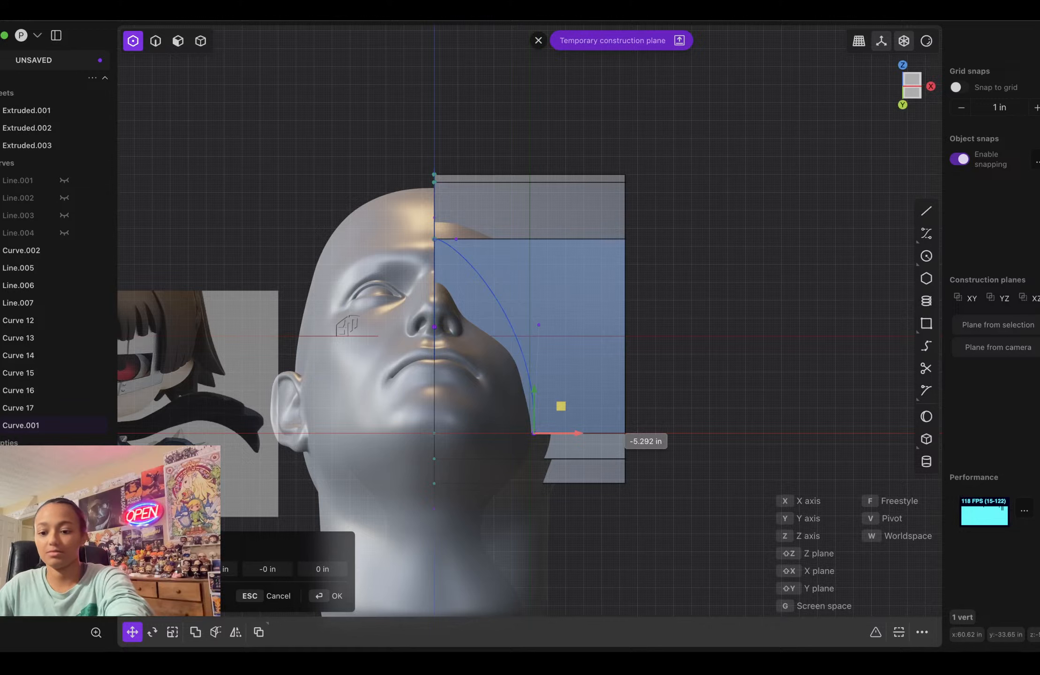
pyautogui.click(534, 432)
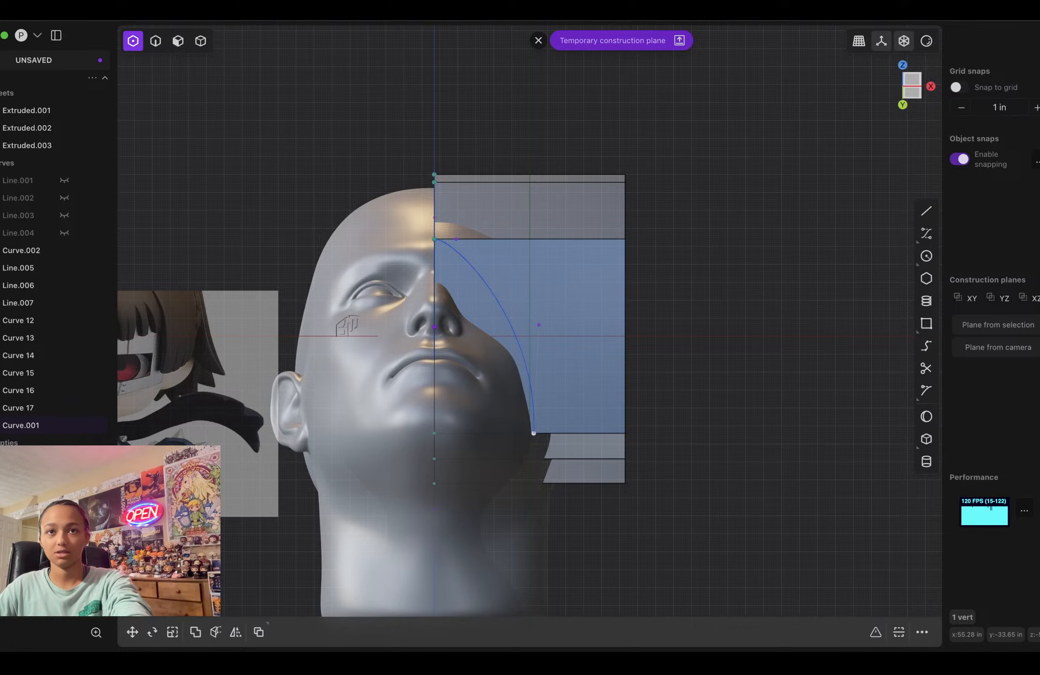
# Step: Leave the temporary construction plane and hide the adjusted curve and the frontmost sheet
pyautogui.moveTo(562, 375); pyautogui.dragTo(581, 446, button='middle')
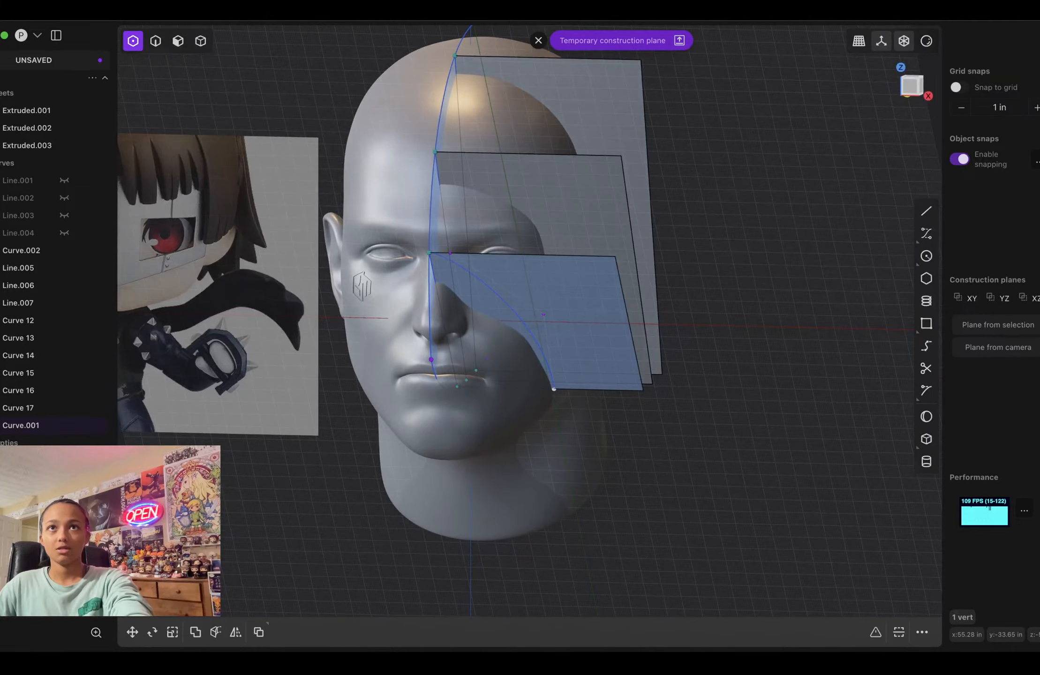
pyautogui.click(538, 40)
pyautogui.click(926, 233)
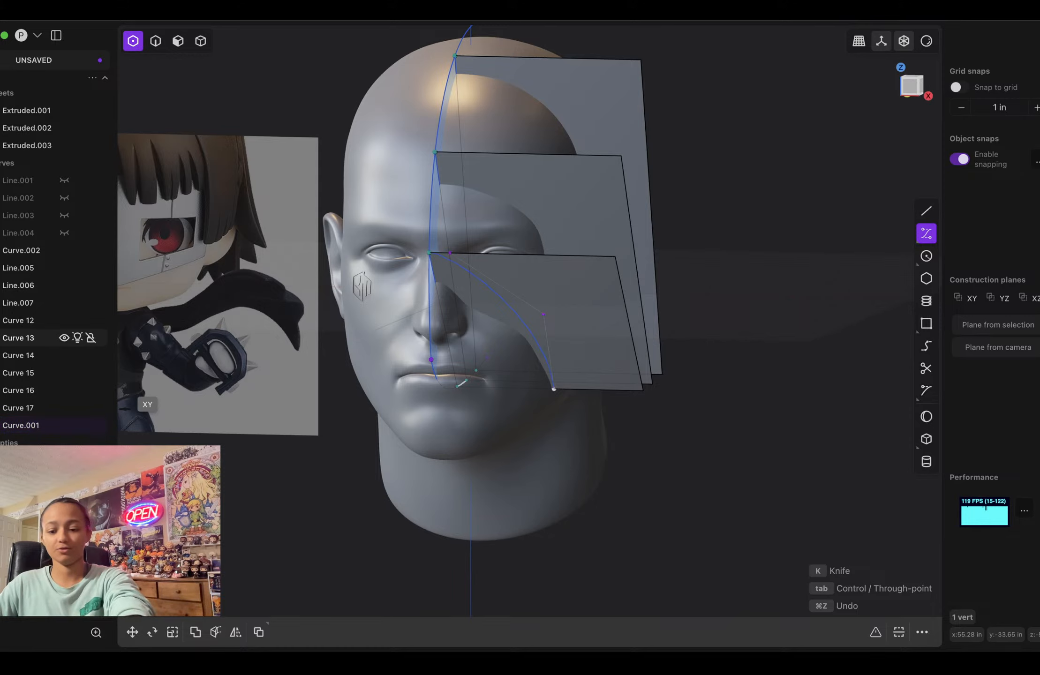
pyautogui.press('h')
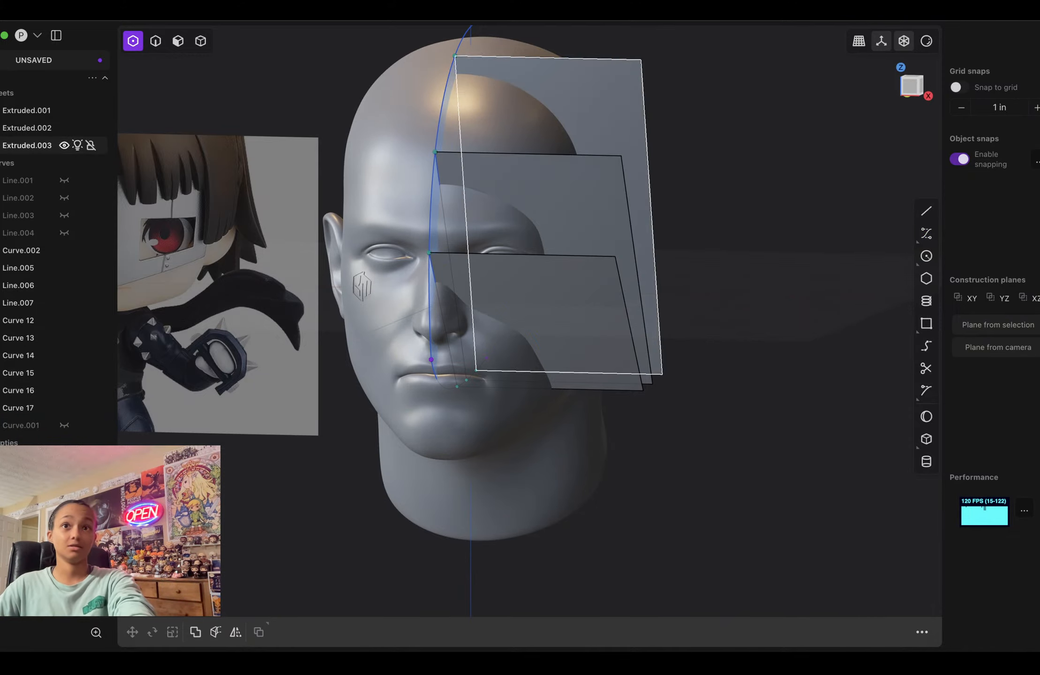
pyautogui.click(64, 110)
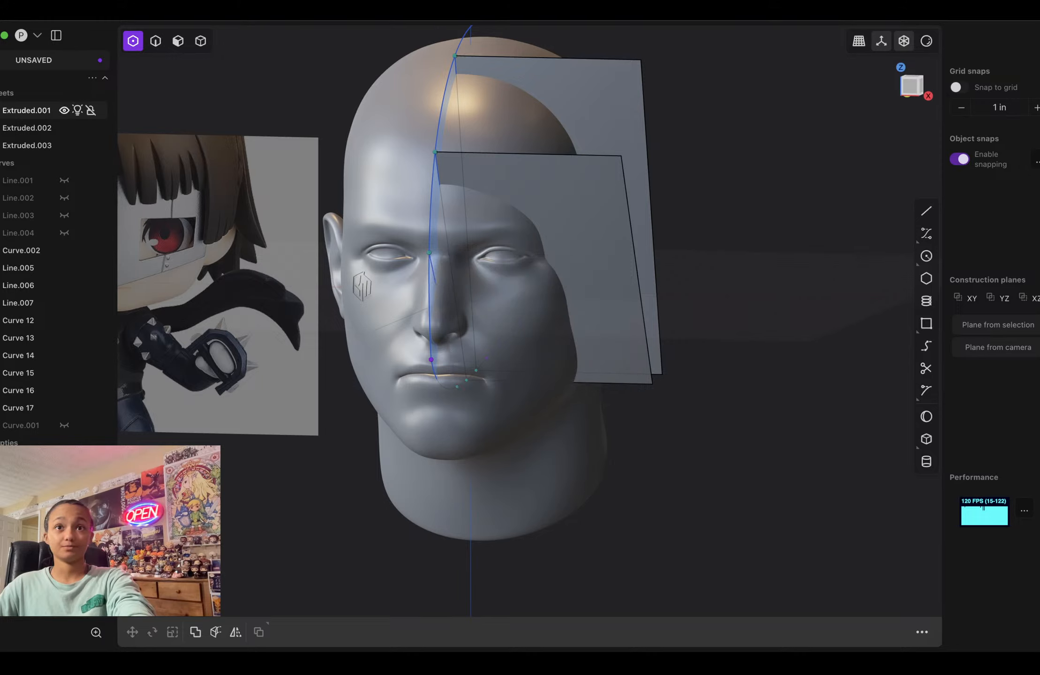
# Step: Draw a control-point curve about 198 in long on the middle sheet, from the profile curve to the sheet's lower edge
pyautogui.click(926, 233)
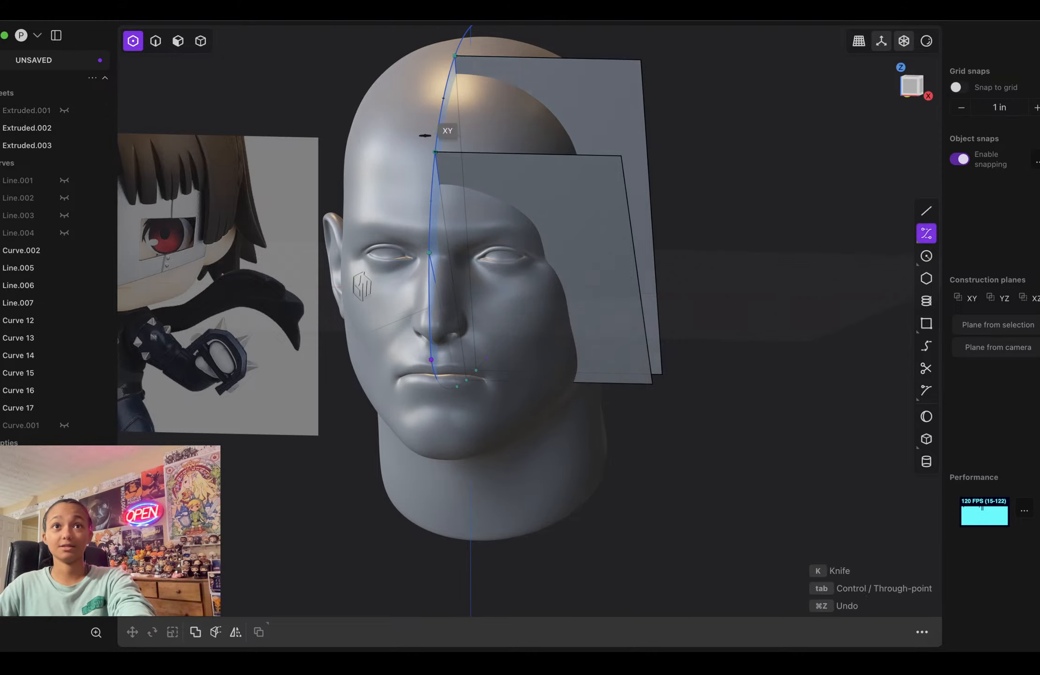
pyautogui.click(435, 151)
pyautogui.click(527, 154)
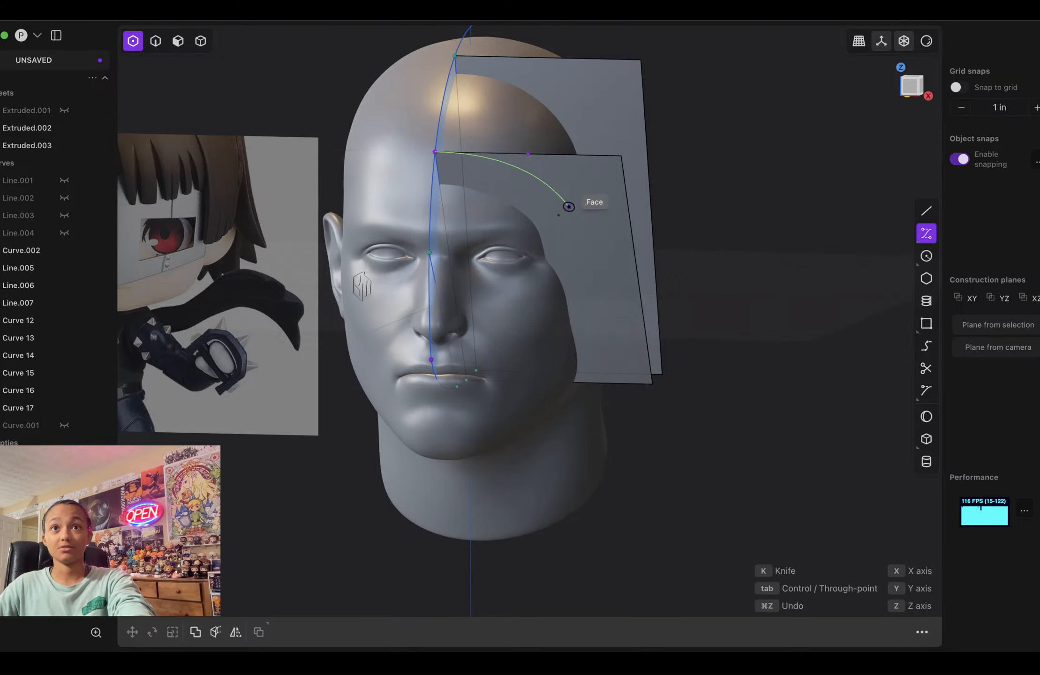
pyautogui.click(580, 275)
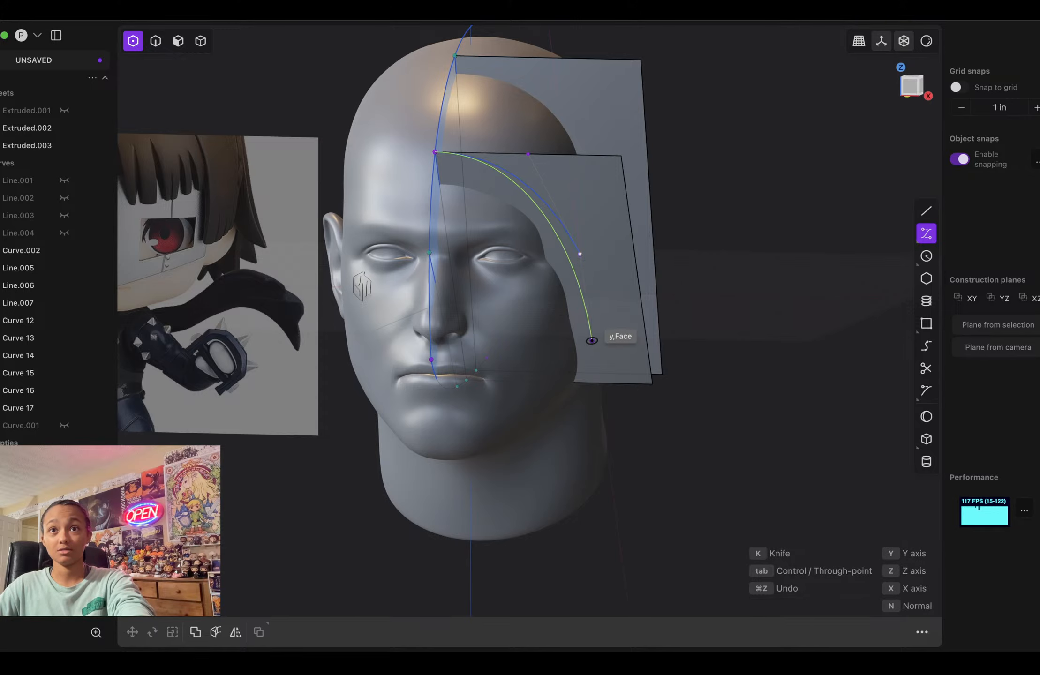
pyautogui.click(590, 324)
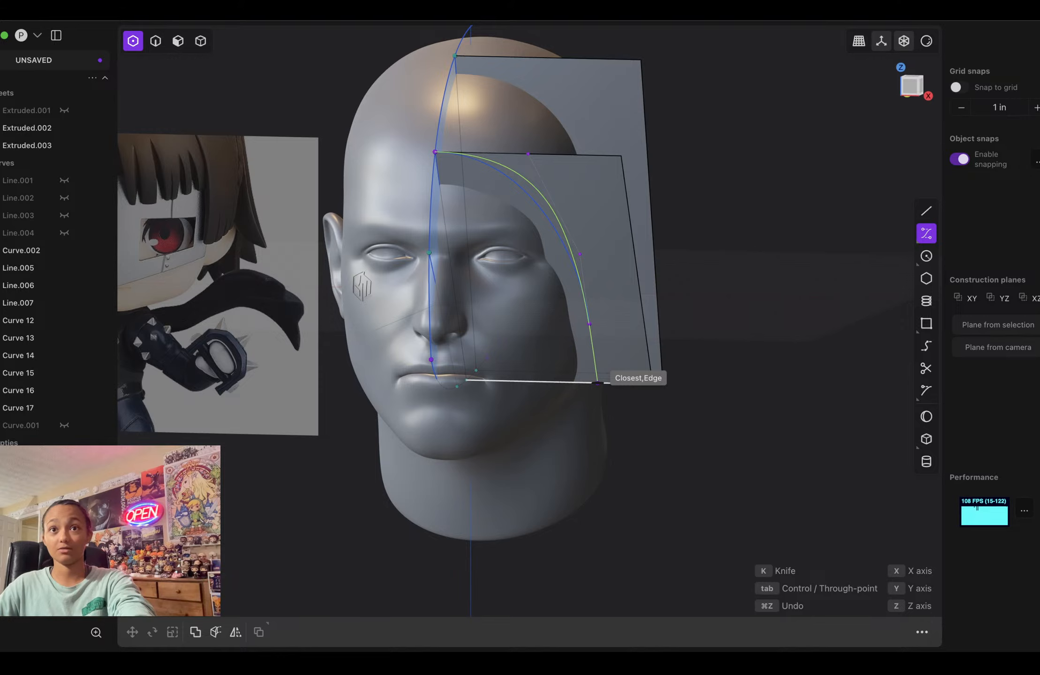
pyautogui.press('z')
pyautogui.press('Return')
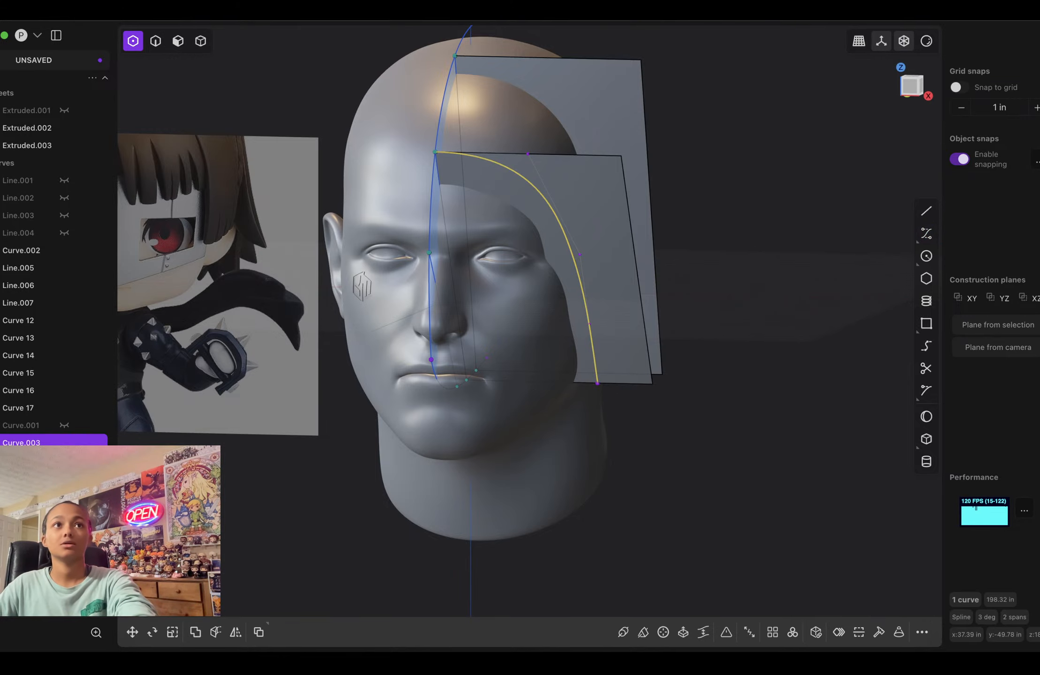
# Step: Set a temporary construction plane on the face of the middle sheet
pyautogui.click(178, 41)
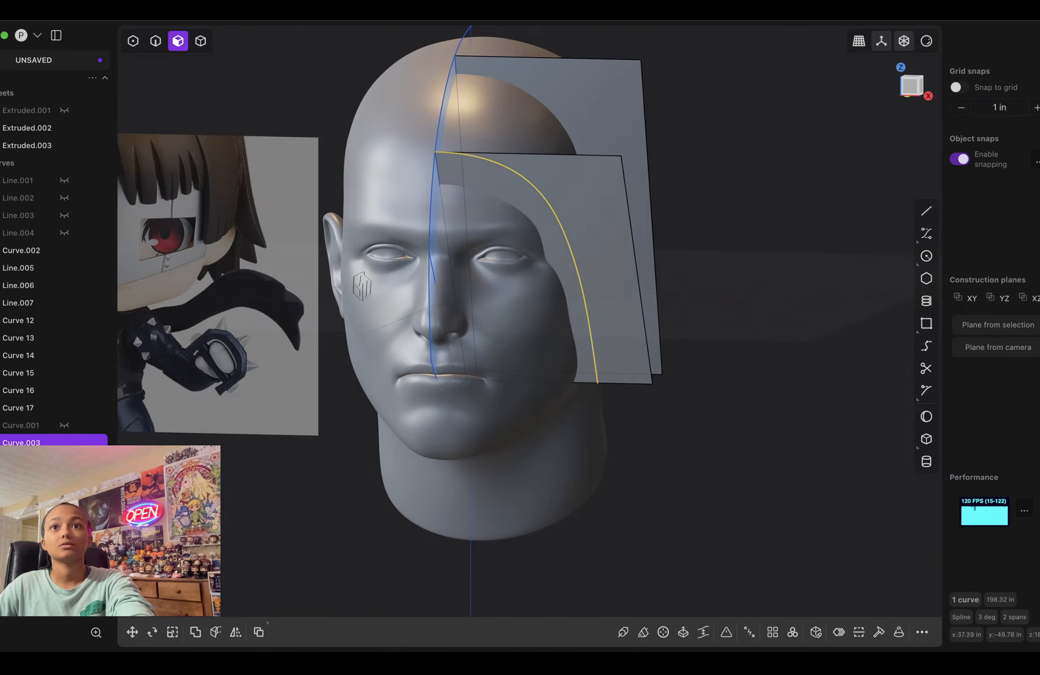
pyautogui.click(615, 220)
pyautogui.click(989, 324)
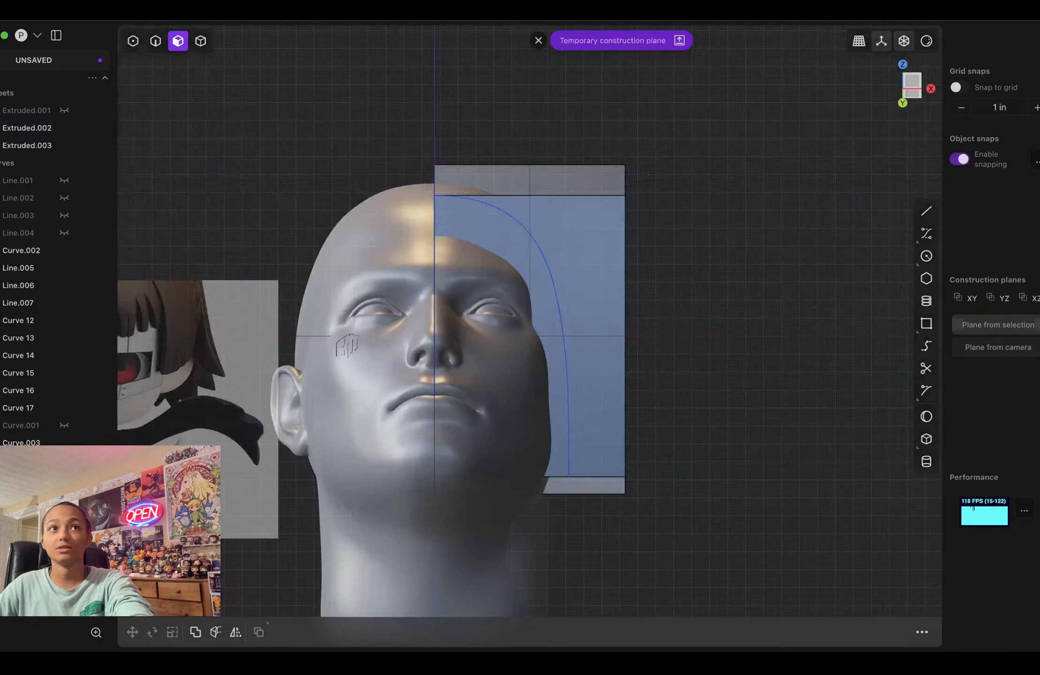
# Step: Move the middle curve's second control point about 31.5 in toward the centre plane and its third point upward and inward
pyautogui.click(133, 40)
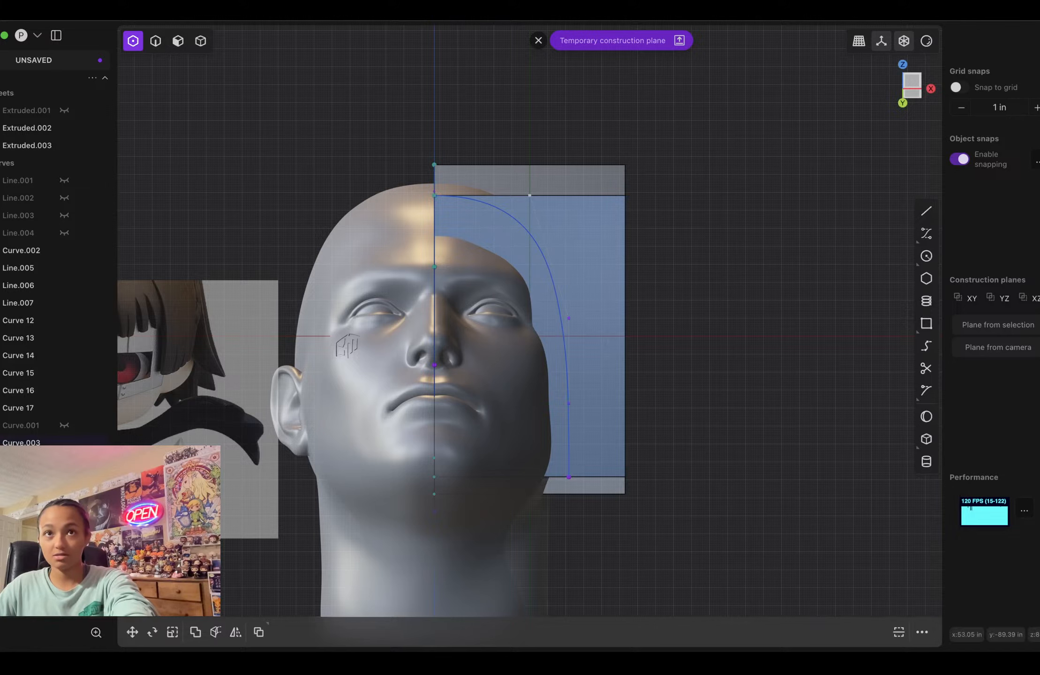
pyautogui.press('g')
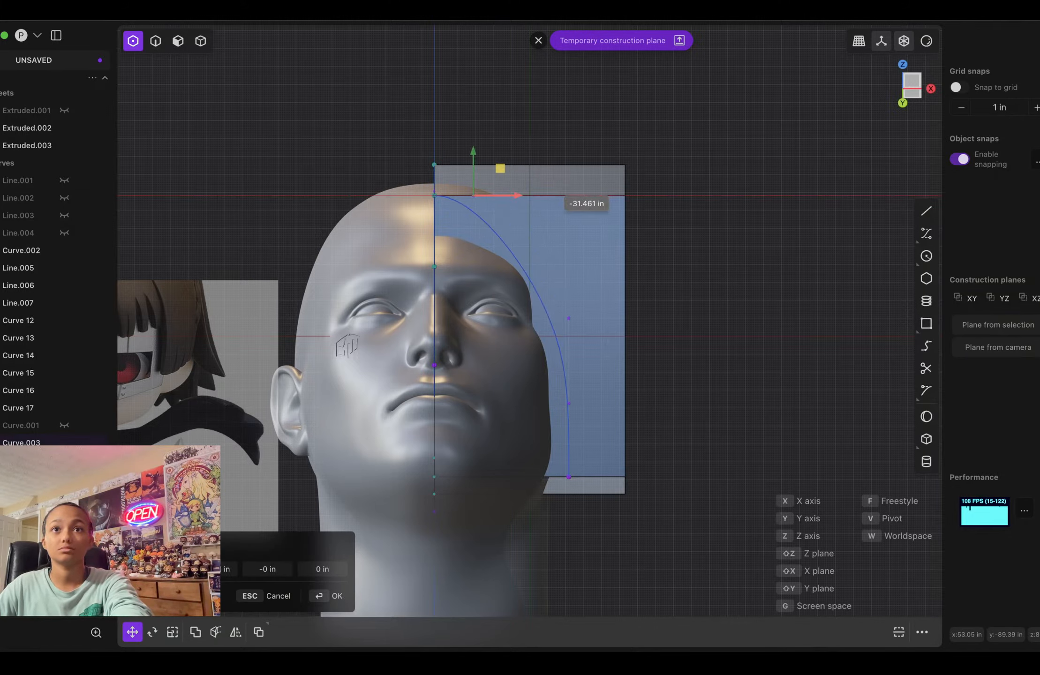
pyautogui.click(474, 193)
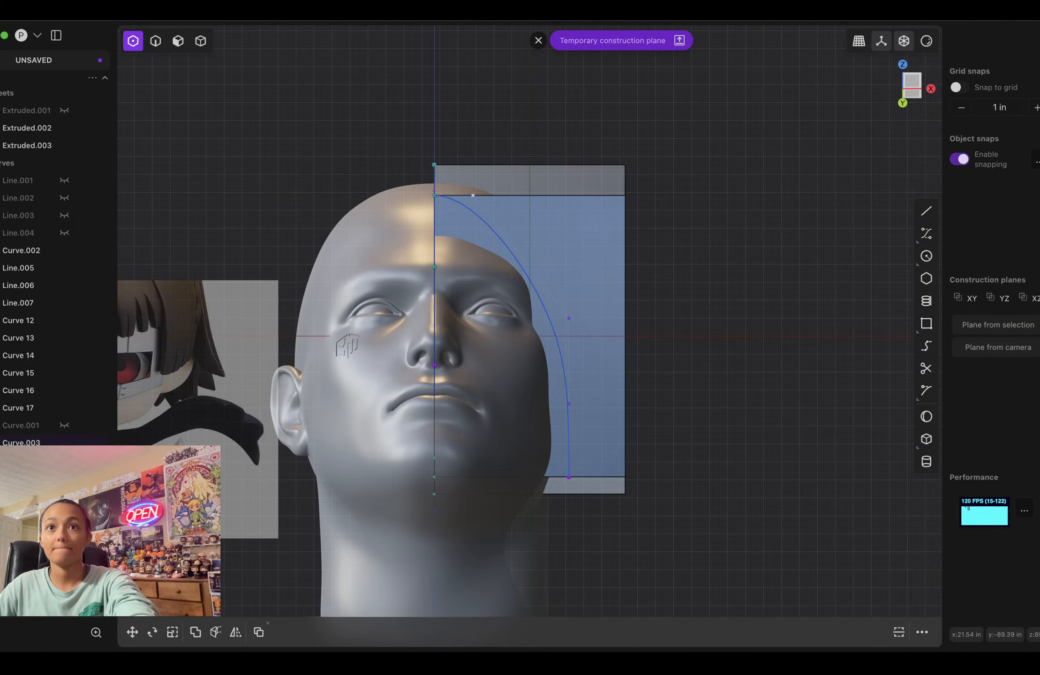
pyautogui.click(568, 318)
pyautogui.press('g')
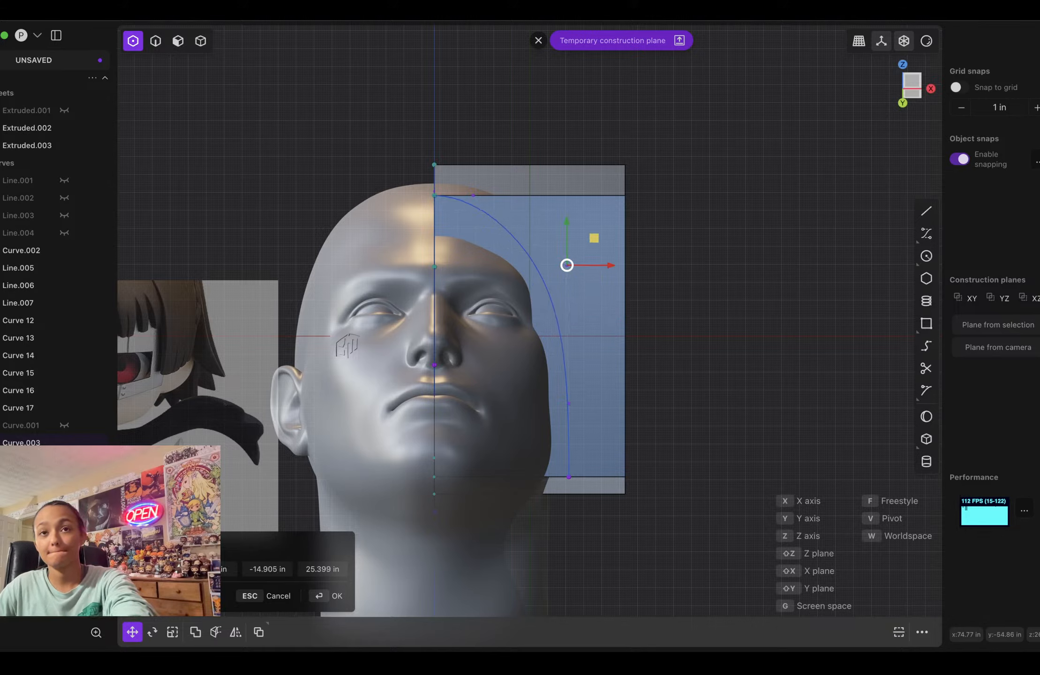
pyautogui.click(554, 266)
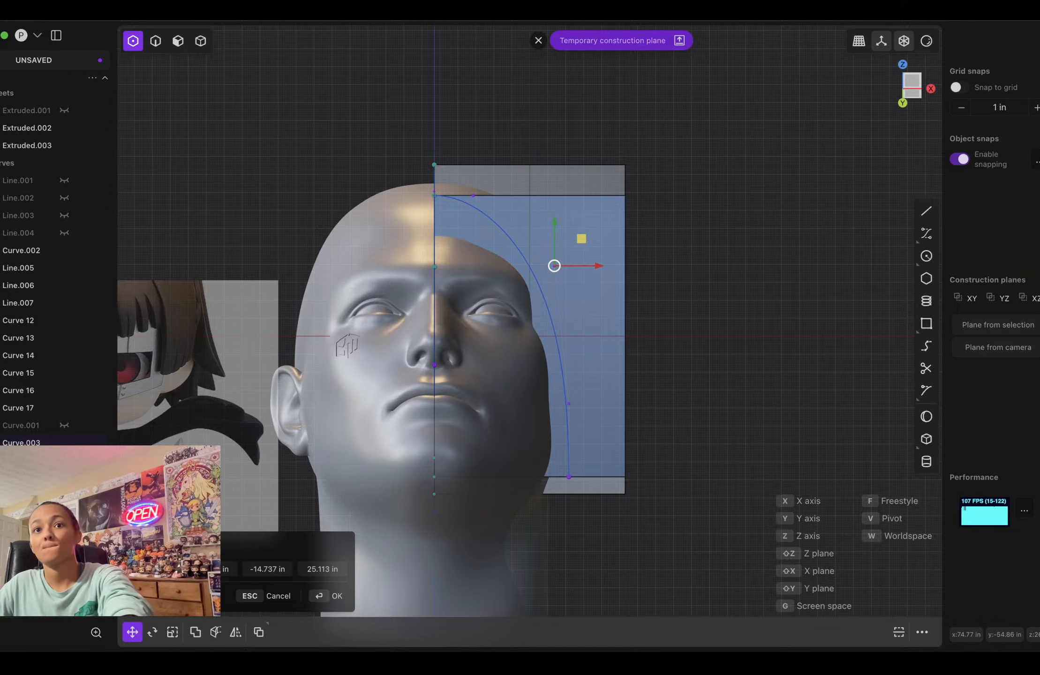
# Step: Move the middle curve's lower endpoint inward to the head's side and the control point above it about 3.7 in inward
pyautogui.click(568, 476)
pyautogui.press('g')
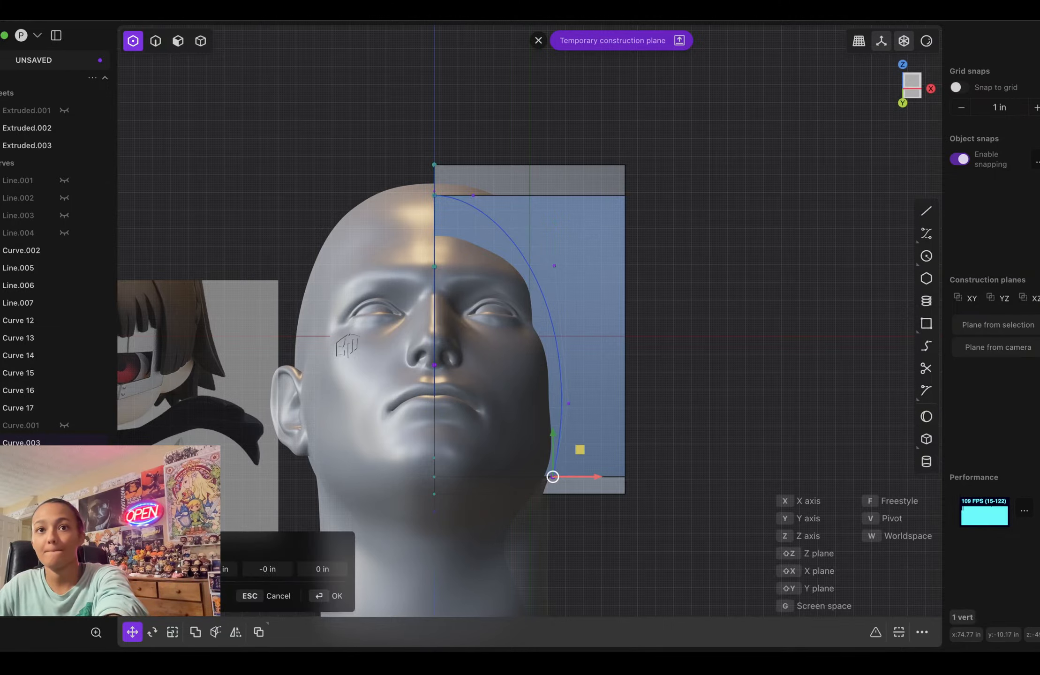
pyautogui.press('Return')
pyautogui.click(569, 404)
pyautogui.press('g')
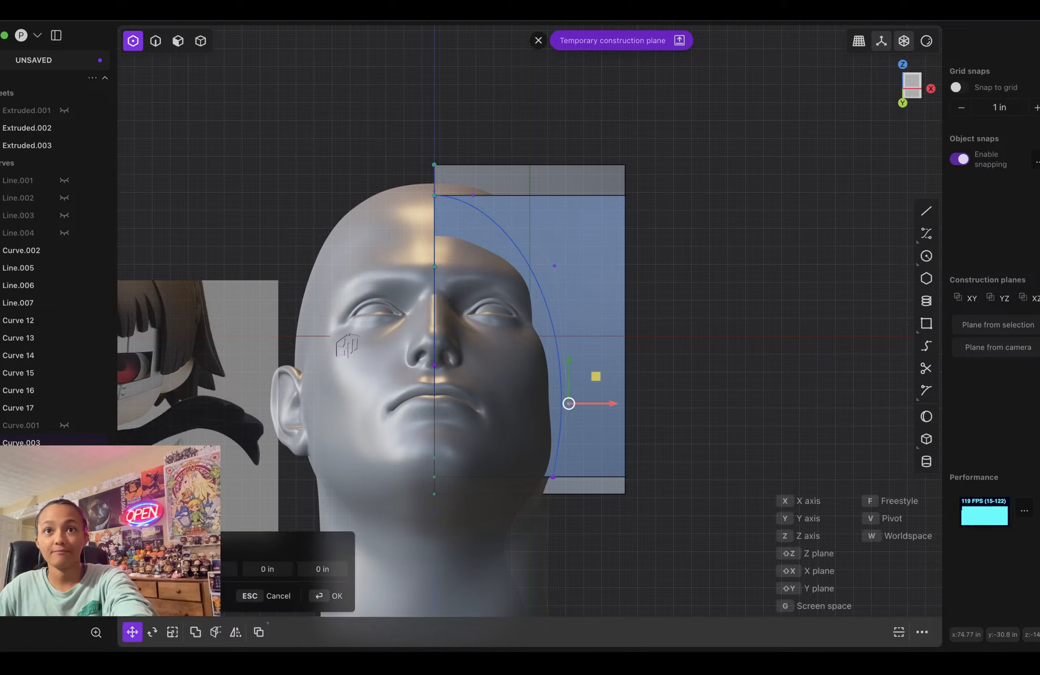
pyautogui.moveTo(609, 404); pyautogui.dragTo(602, 404)
pyautogui.press('Return')
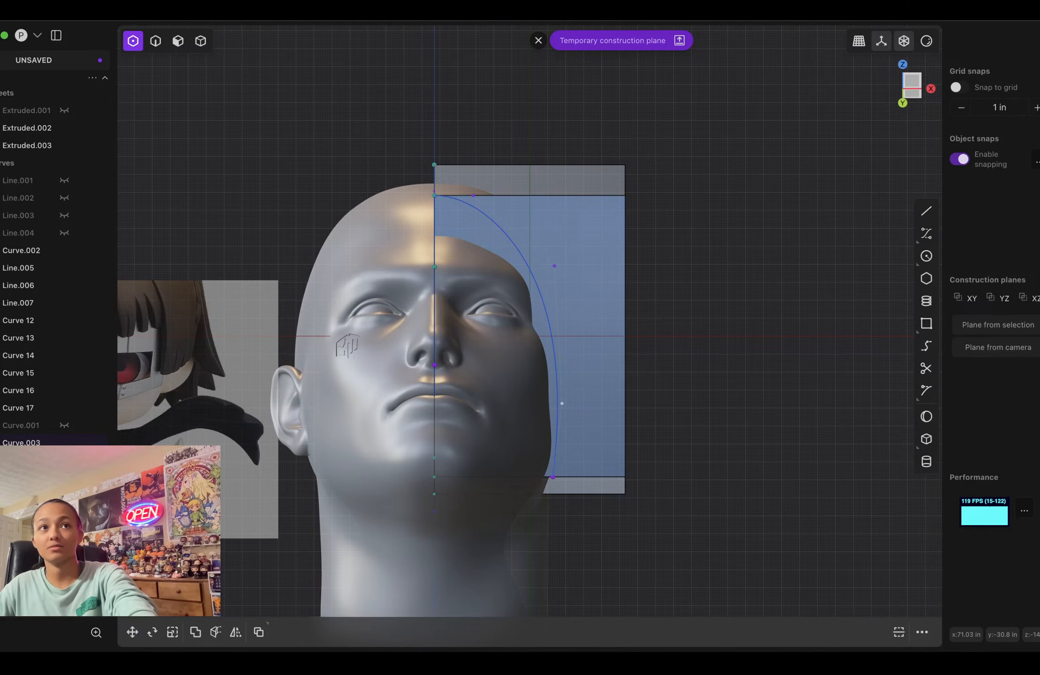
# Step: Leave the temporary construction plane and hide the middle sheet and its curve
pyautogui.press('Escape')
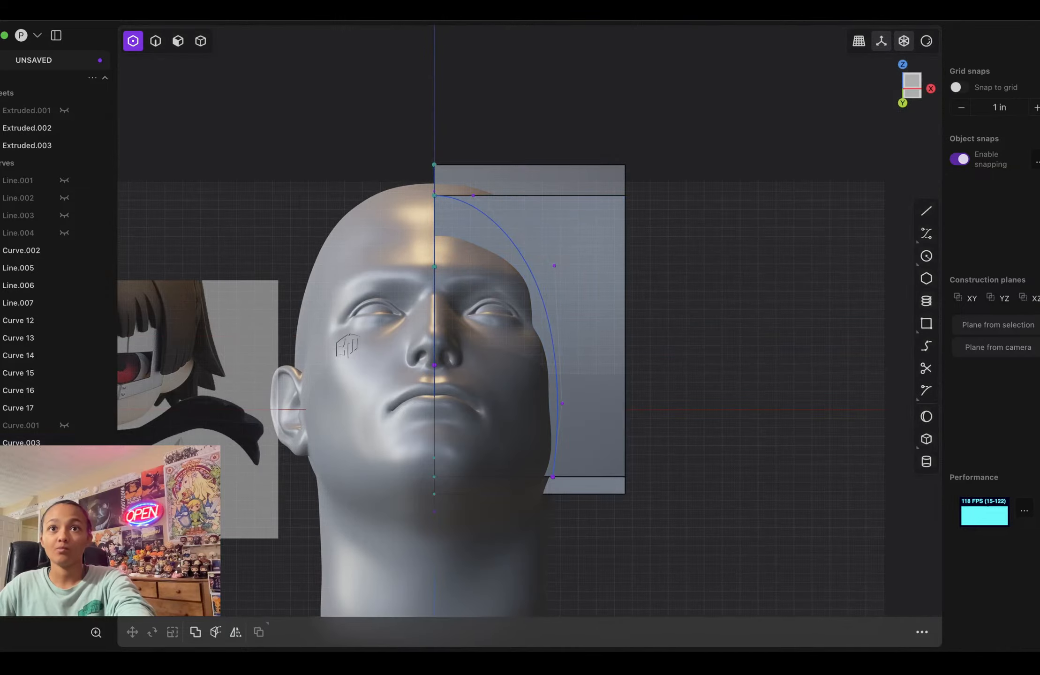
pyautogui.moveTo(561, 403); pyautogui.dragTo(518, 471, button='middle')
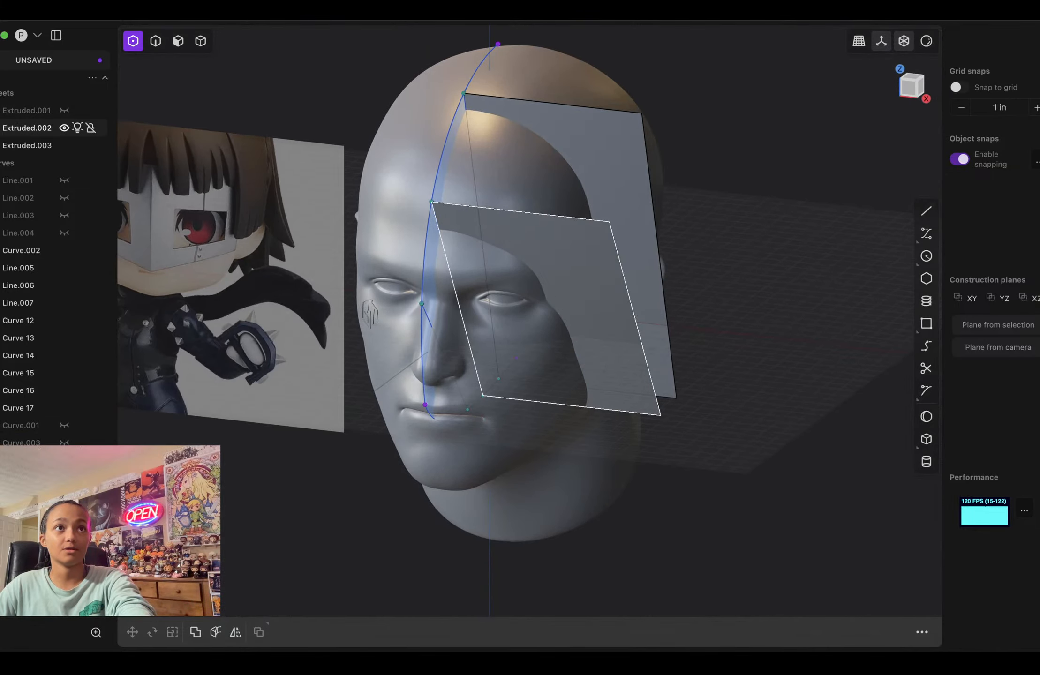
pyautogui.click(64, 127)
# Step: Draw a control-point curve about 234 in long on the rearmost sheet, from the profile curve to the sheet's lower edge
pyautogui.click(926, 233)
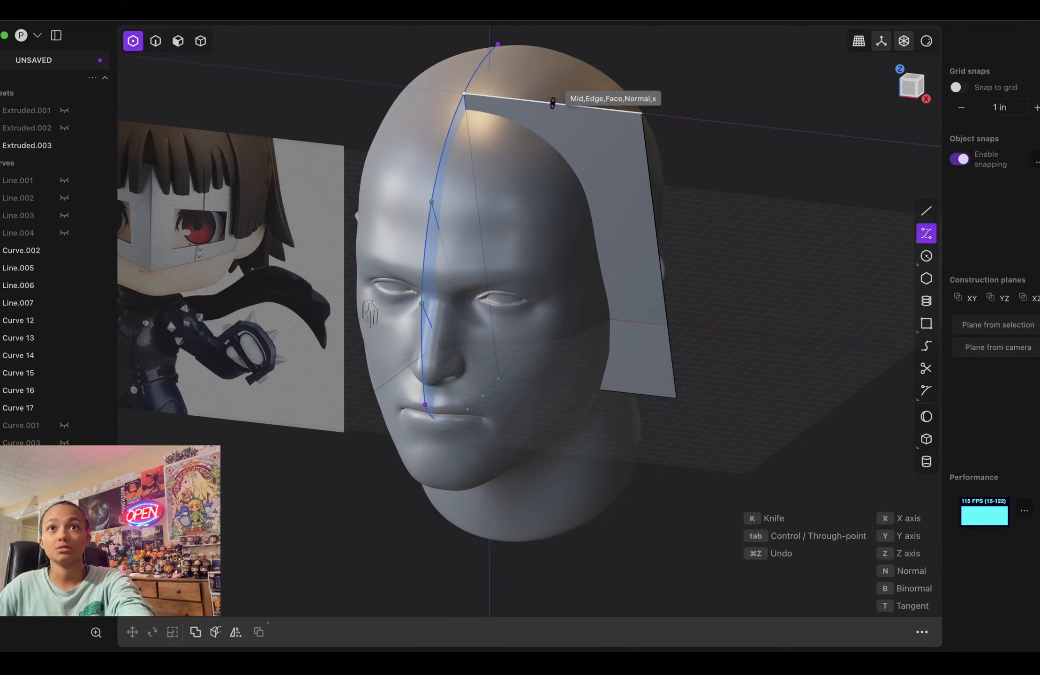
pyautogui.click(552, 103)
pyautogui.click(607, 191)
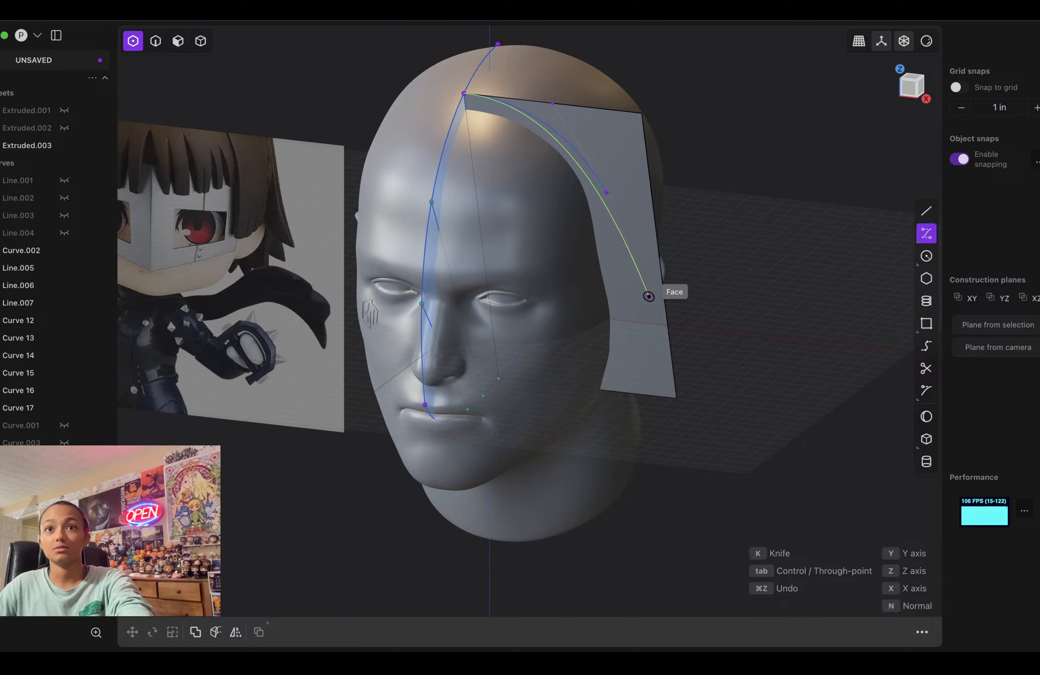
pyautogui.click(621, 318)
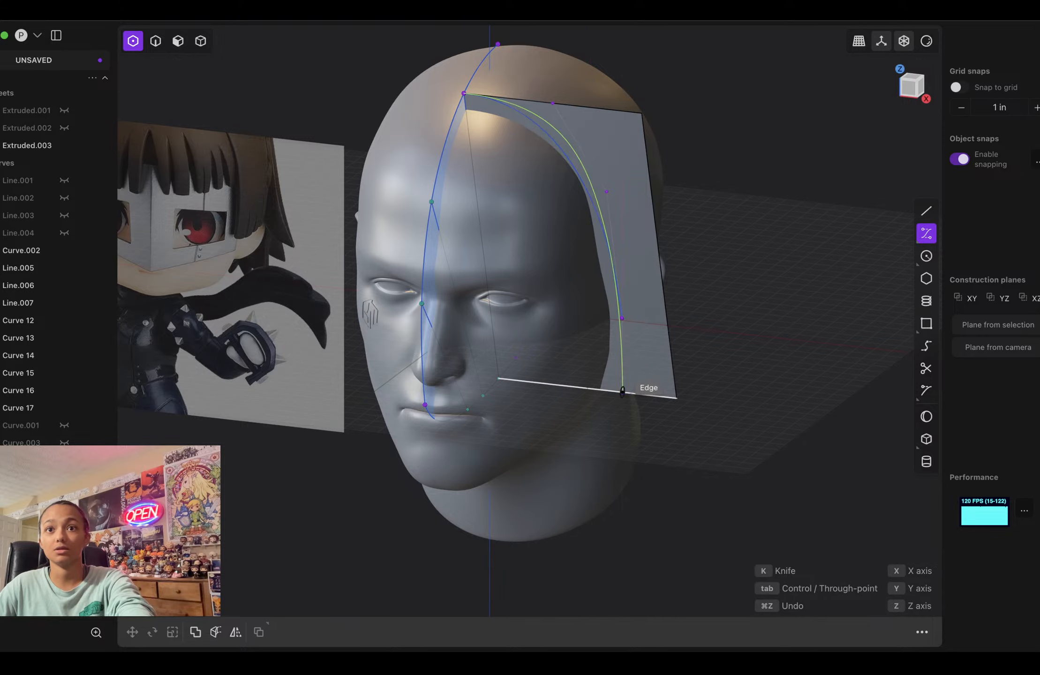
pyautogui.click(619, 391)
pyautogui.press('Return')
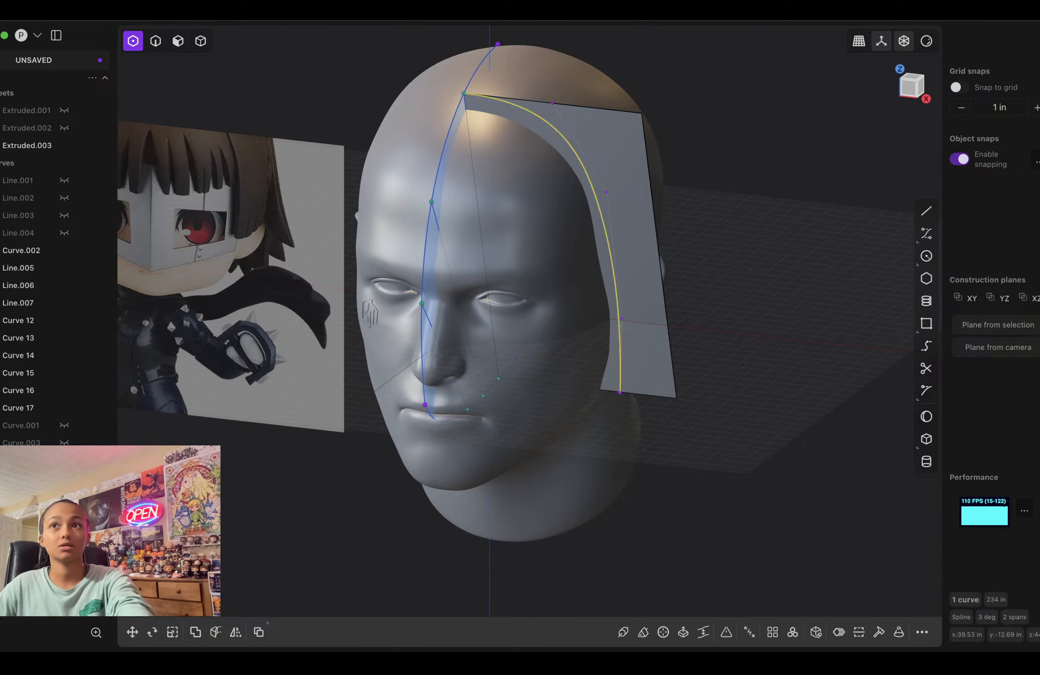
# Step: Set a temporary construction plane on the rearmost sheet's face and switch to control-point selection
pyautogui.click(178, 41)
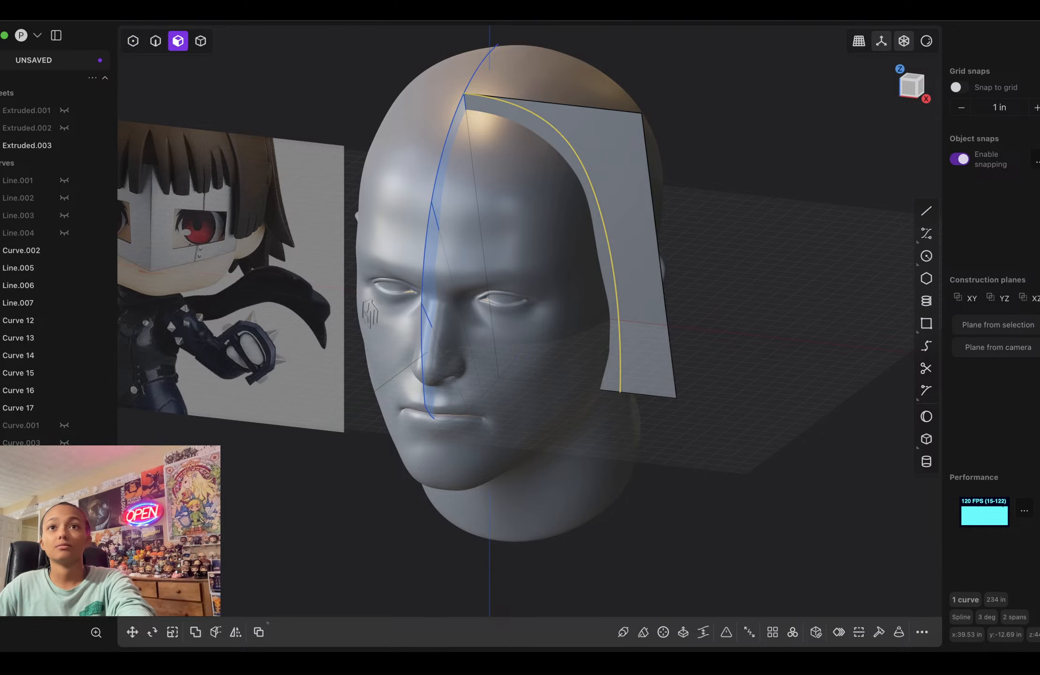
pyautogui.click(618, 140)
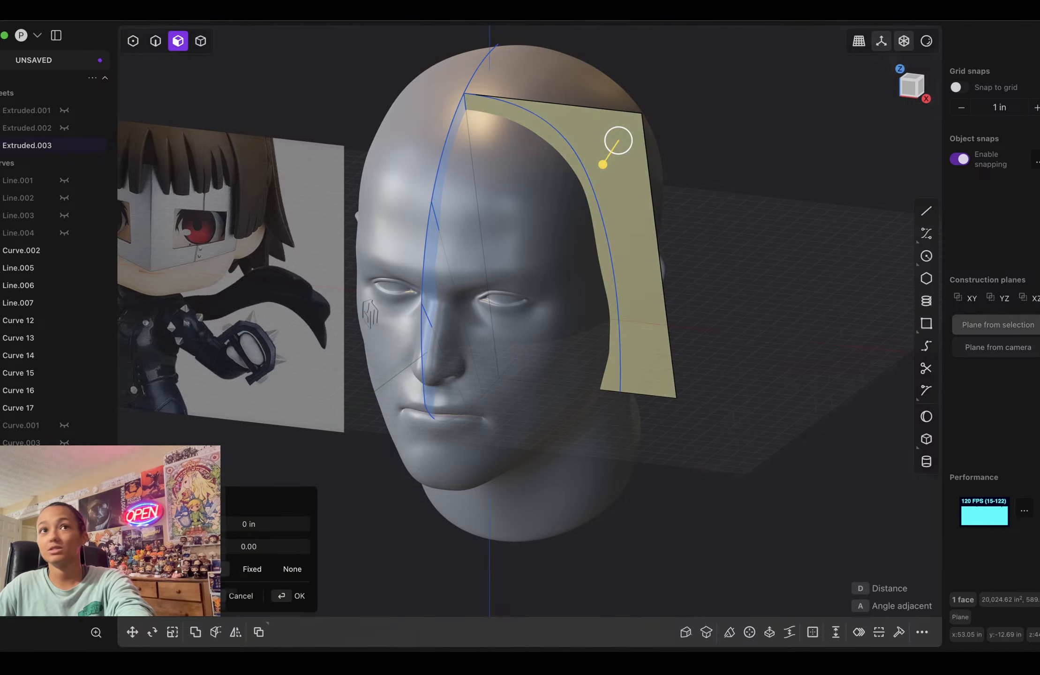
pyautogui.click(996, 325)
pyautogui.click(132, 41)
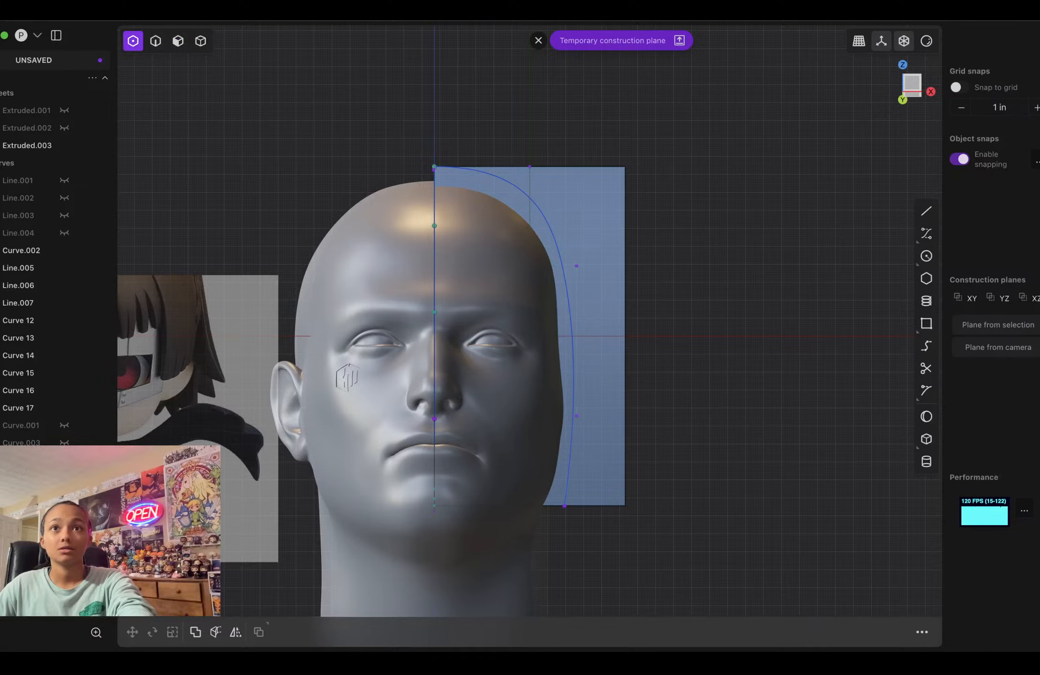
# Step: Move the rear curve's top control point about 17 in inward and raise its upper side control point
pyautogui.click(529, 167)
pyautogui.press('g')
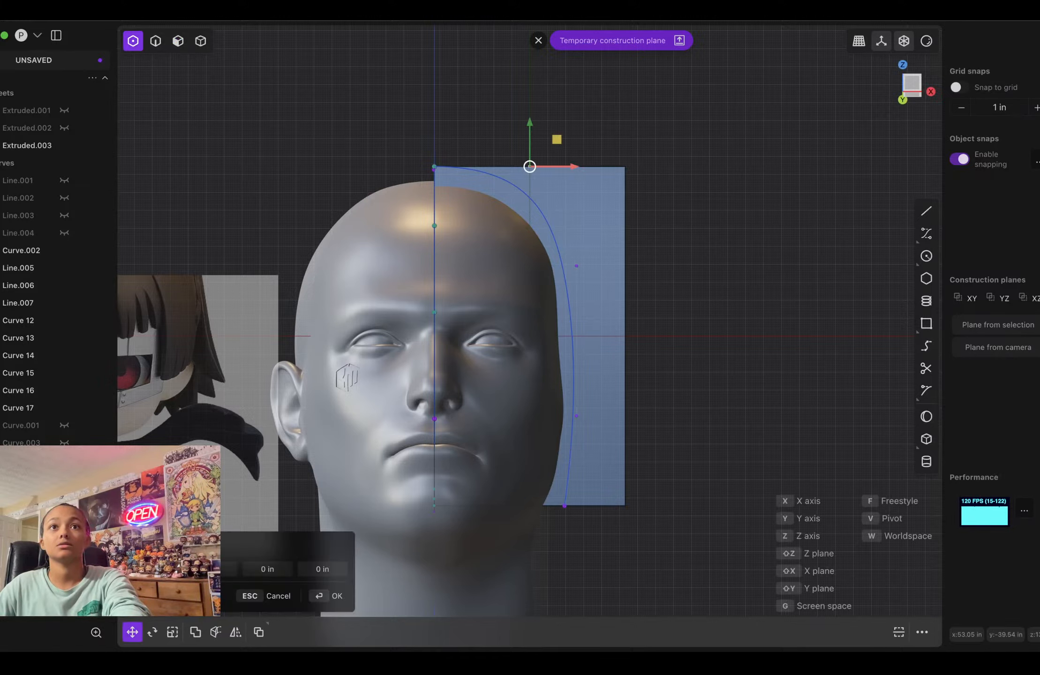
pyautogui.moveTo(573, 167); pyautogui.dragTo(542, 167)
pyautogui.press('Return')
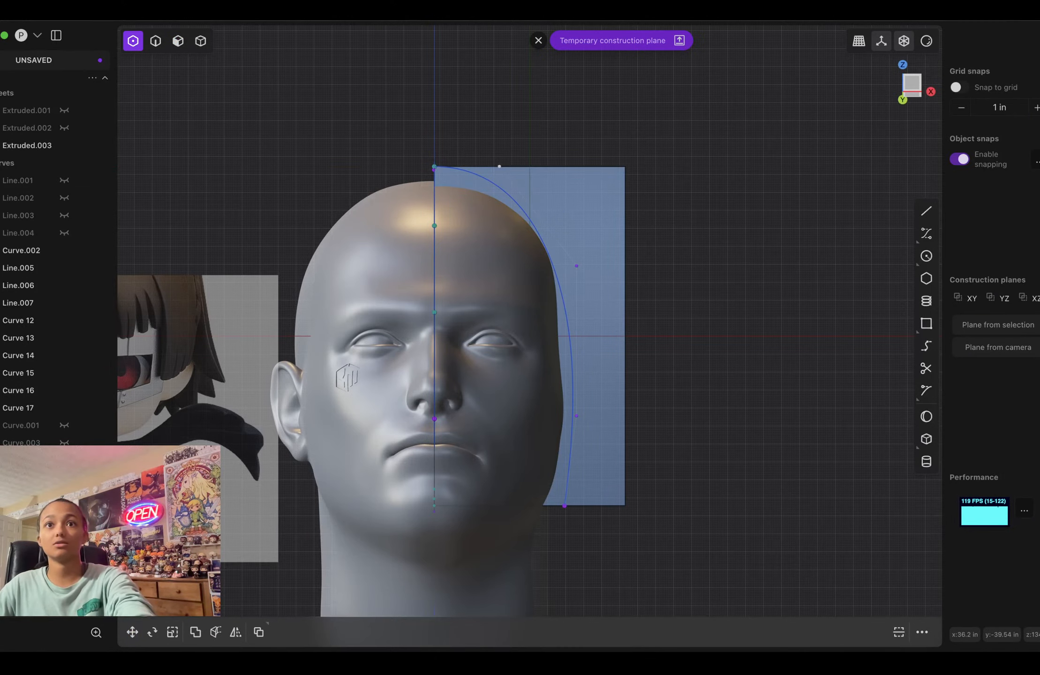
pyautogui.press('g')
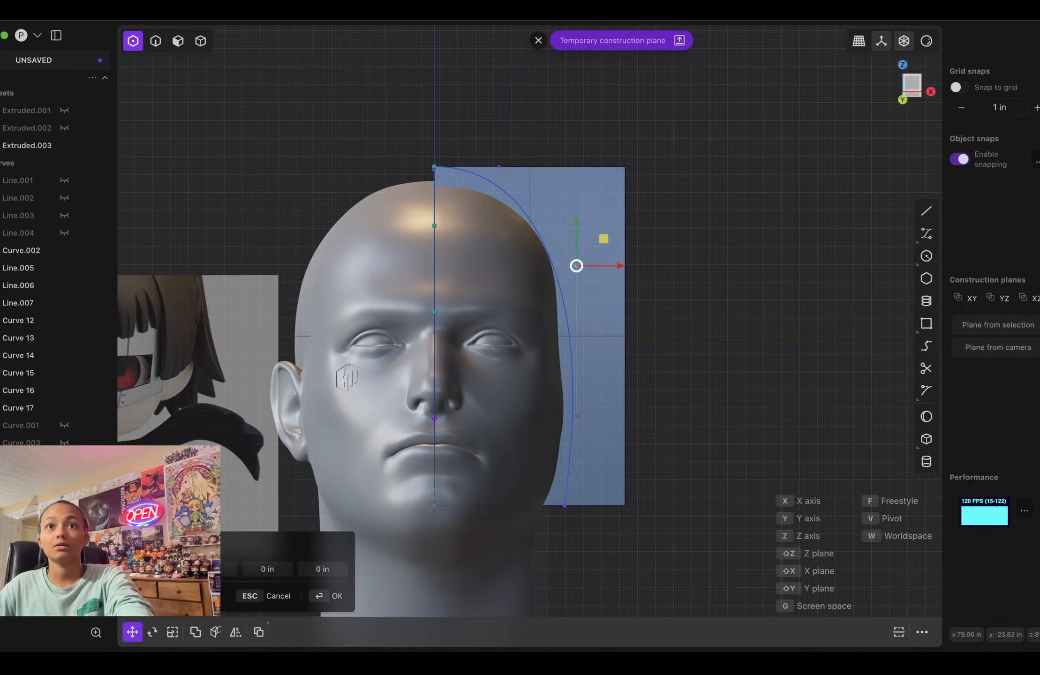
pyautogui.moveTo(576, 265); pyautogui.dragTo(578, 233)
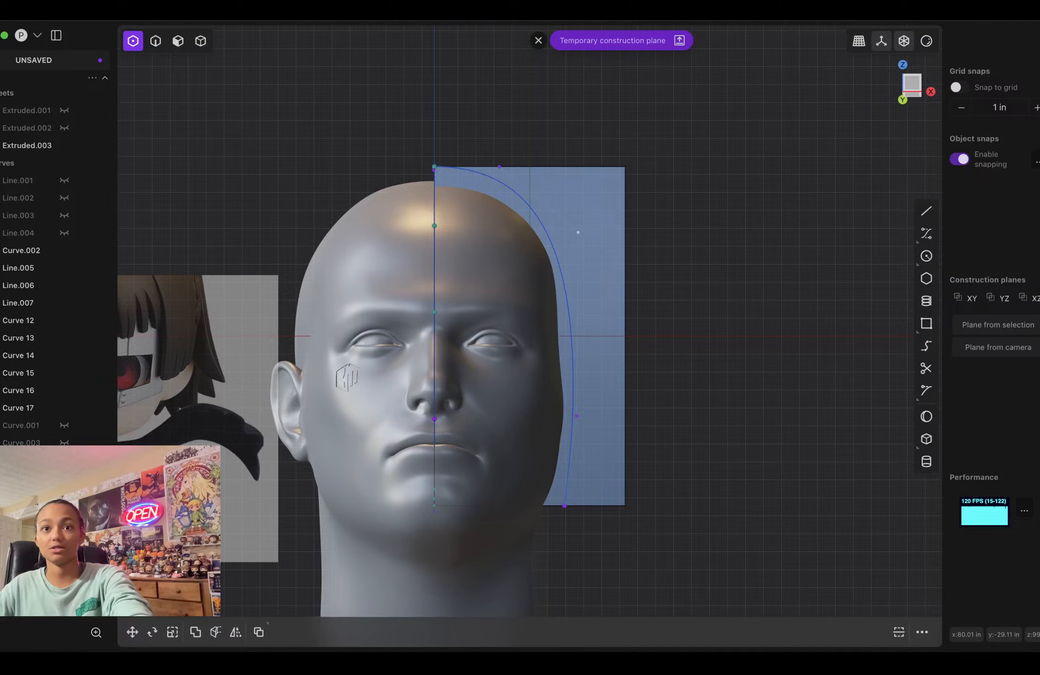
# Step: Move the rear curve's lower endpoint about 6.4 in inward and its top control point about 6.3 in further inward
pyautogui.click(565, 506)
pyautogui.press('g')
pyautogui.moveTo(609, 506); pyautogui.dragTo(597, 506)
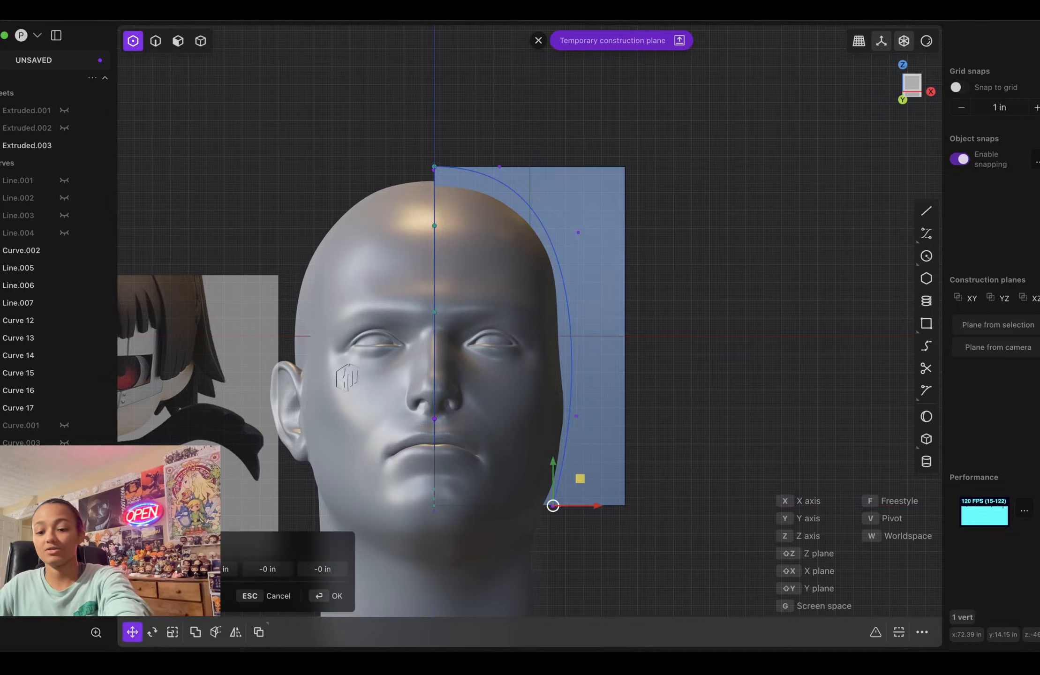
pyautogui.press('Return')
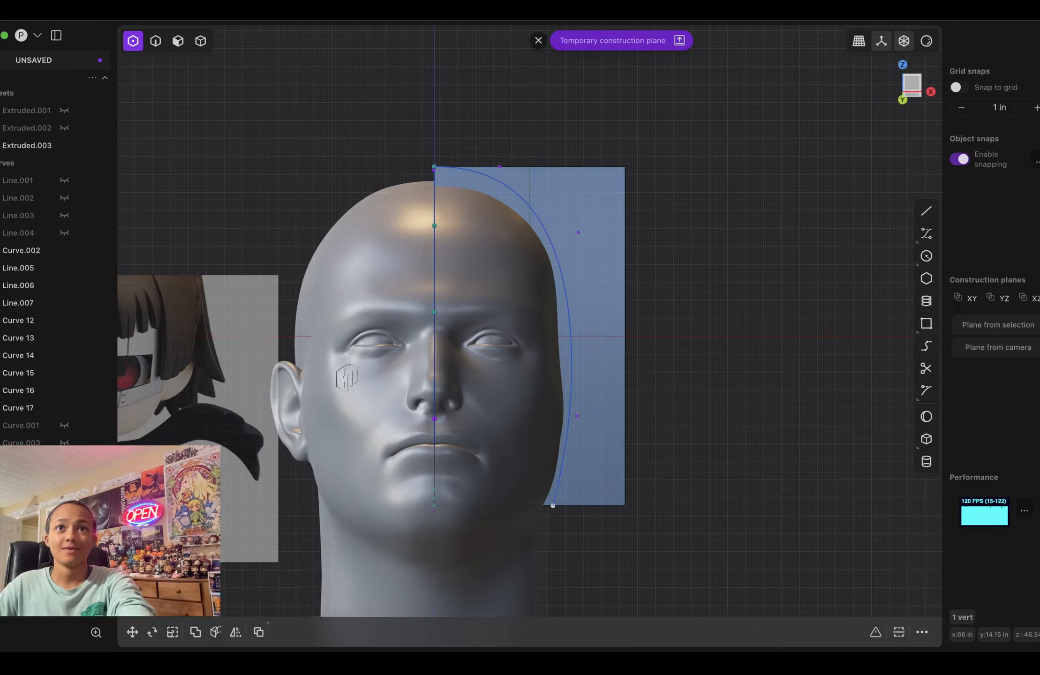
pyautogui.press('g')
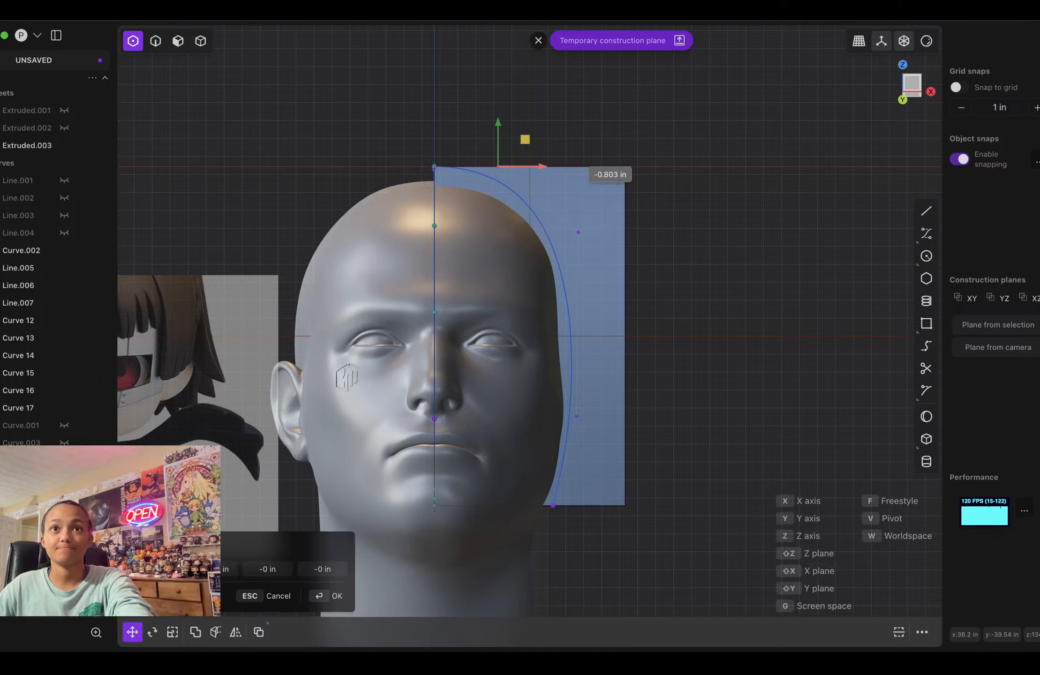
pyautogui.press('Return')
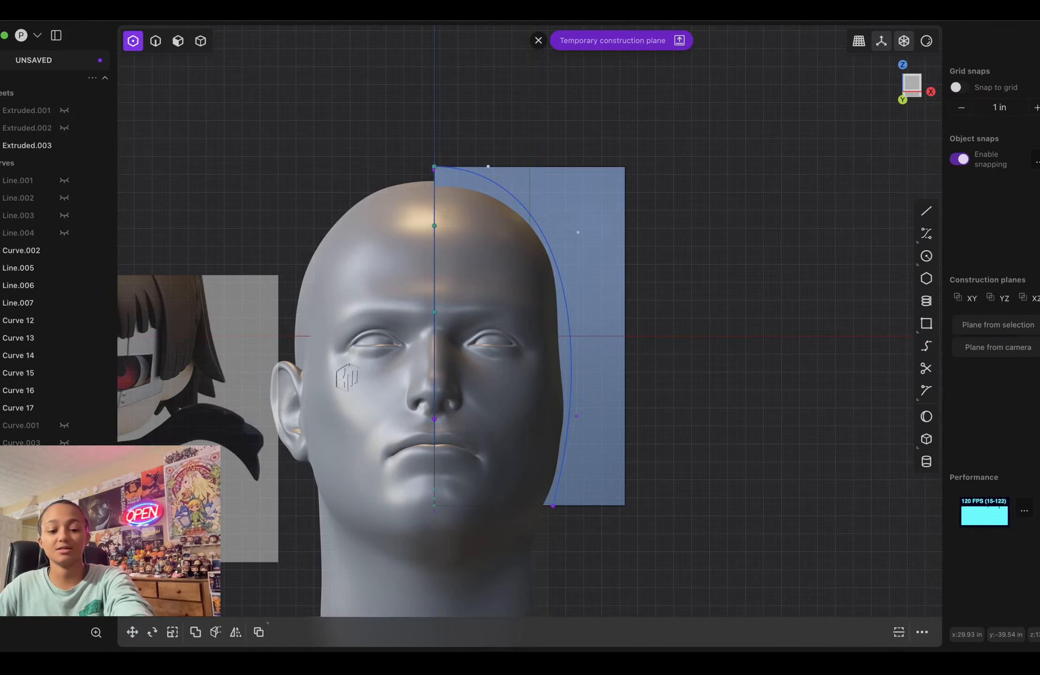
# Step: Move the rear curve's upper side control point slightly outward and its lower side control point about 2.4 in outward
pyautogui.click(578, 232)
pyautogui.scroll(1, 578, 232)
pyautogui.press('g')
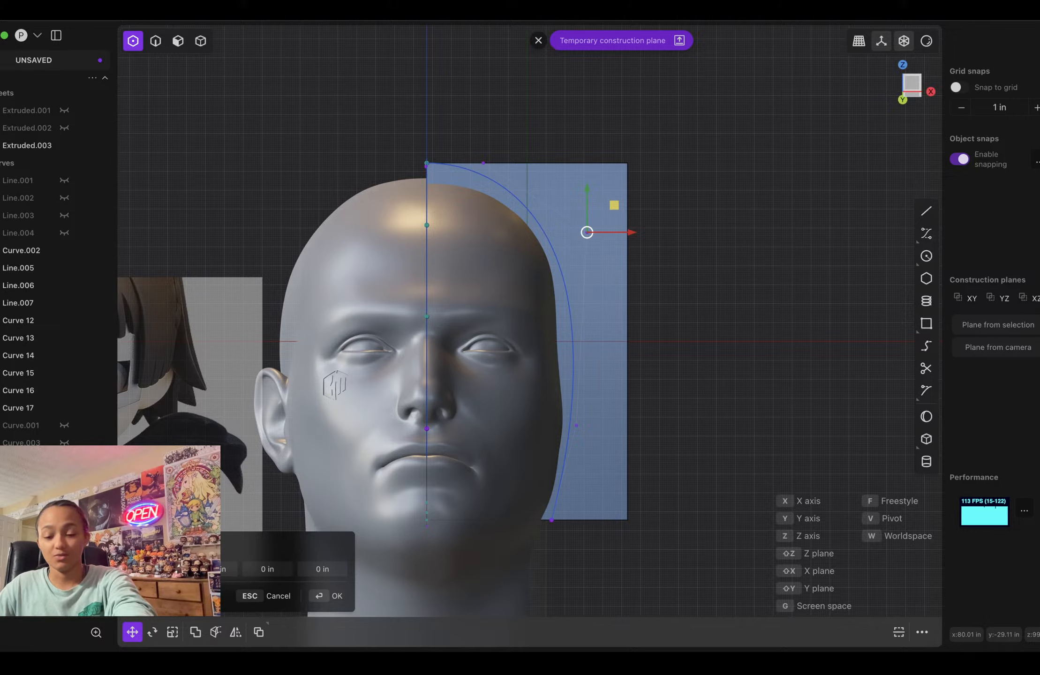
pyautogui.press('Escape')
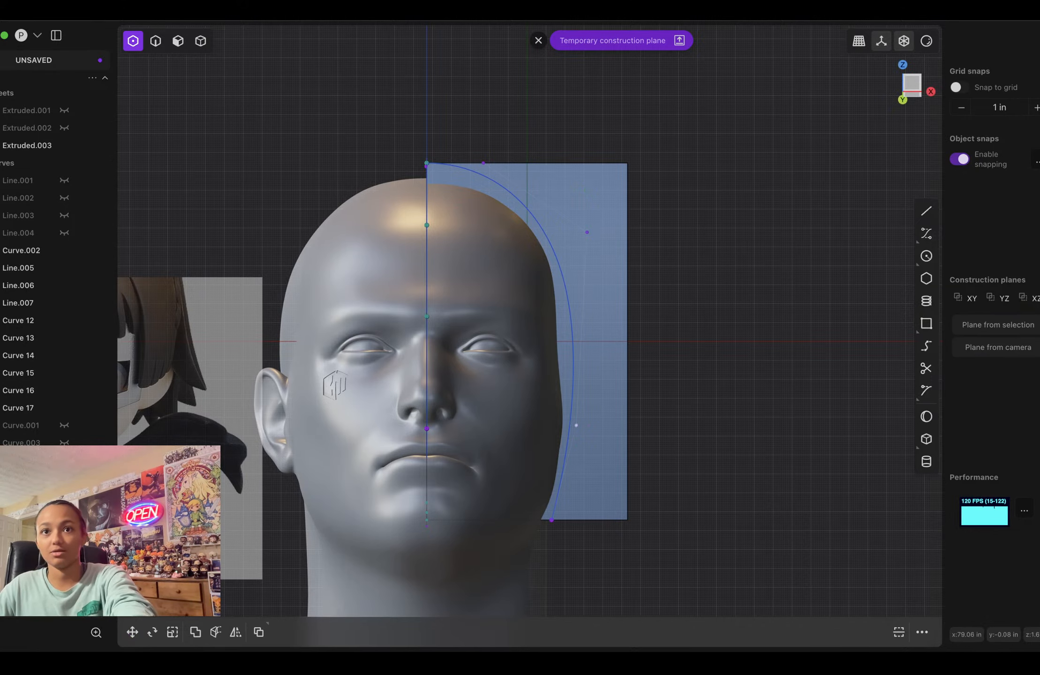
pyautogui.press('g')
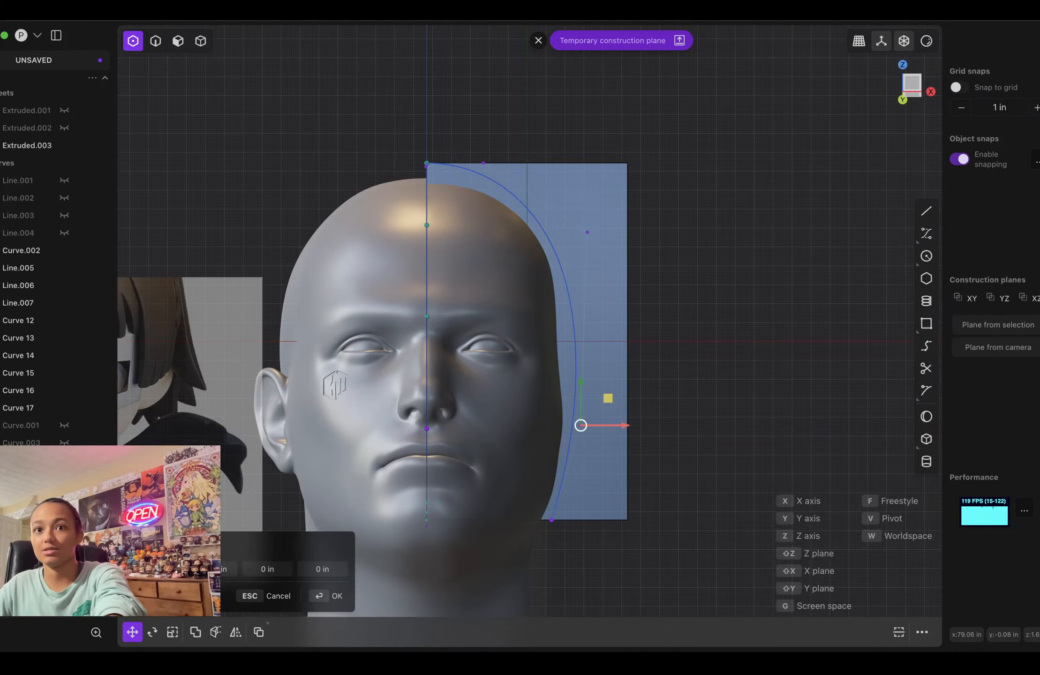
pyautogui.press('Return')
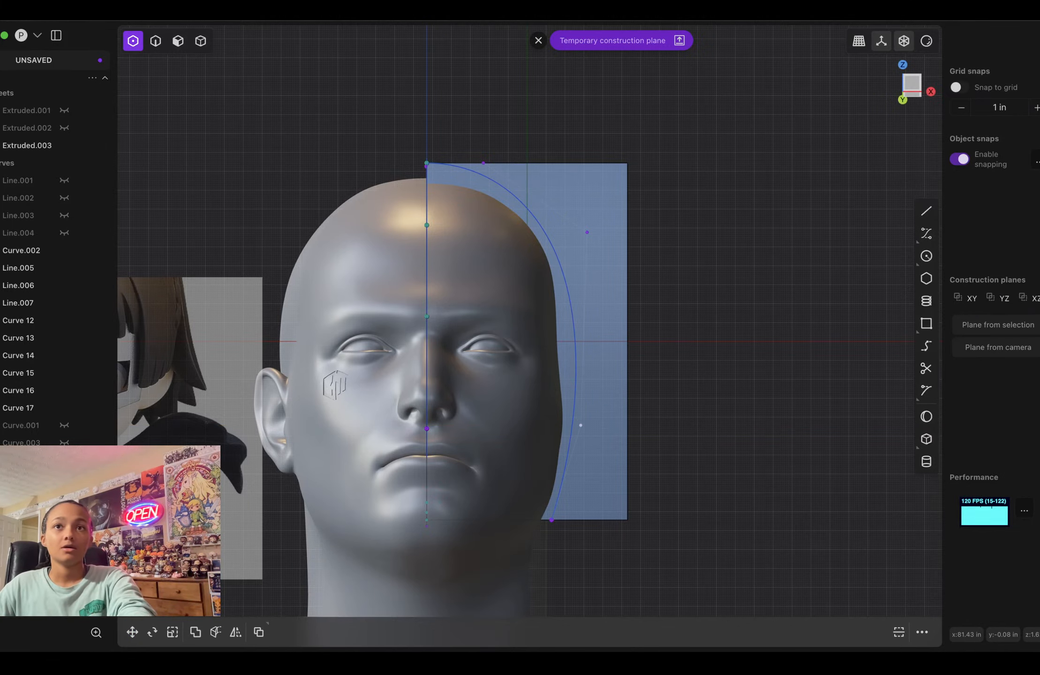
# Step: Leave the temporary construction plane and hide the rearmost sheet
pyautogui.moveTo(656, 375); pyautogui.dragTo(580, 420, button='middle')
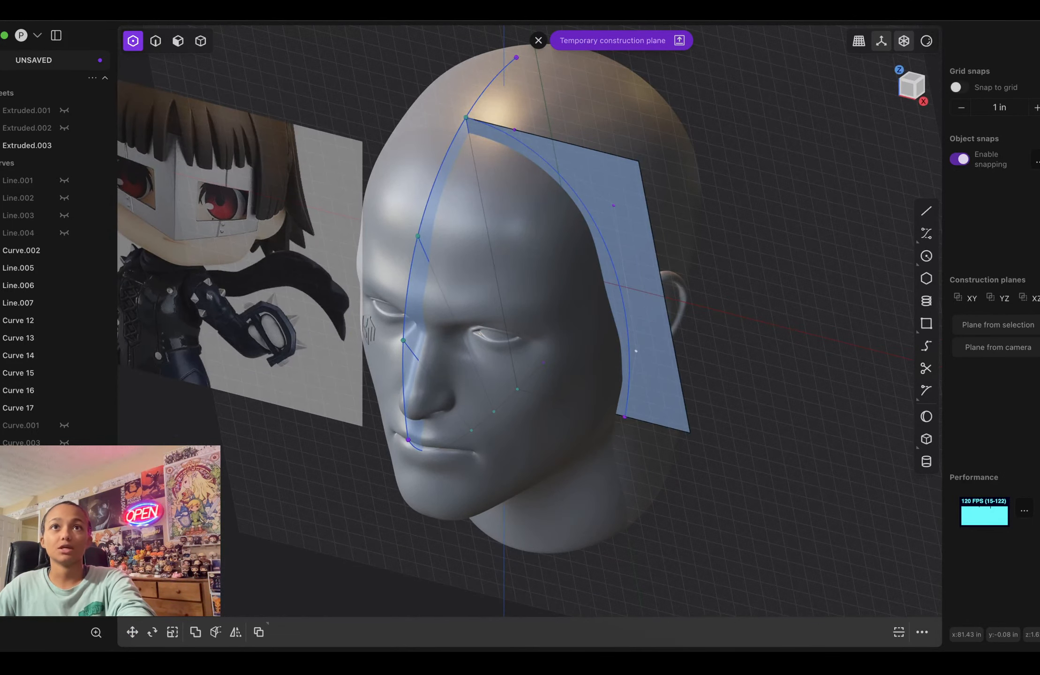
pyautogui.click(538, 41)
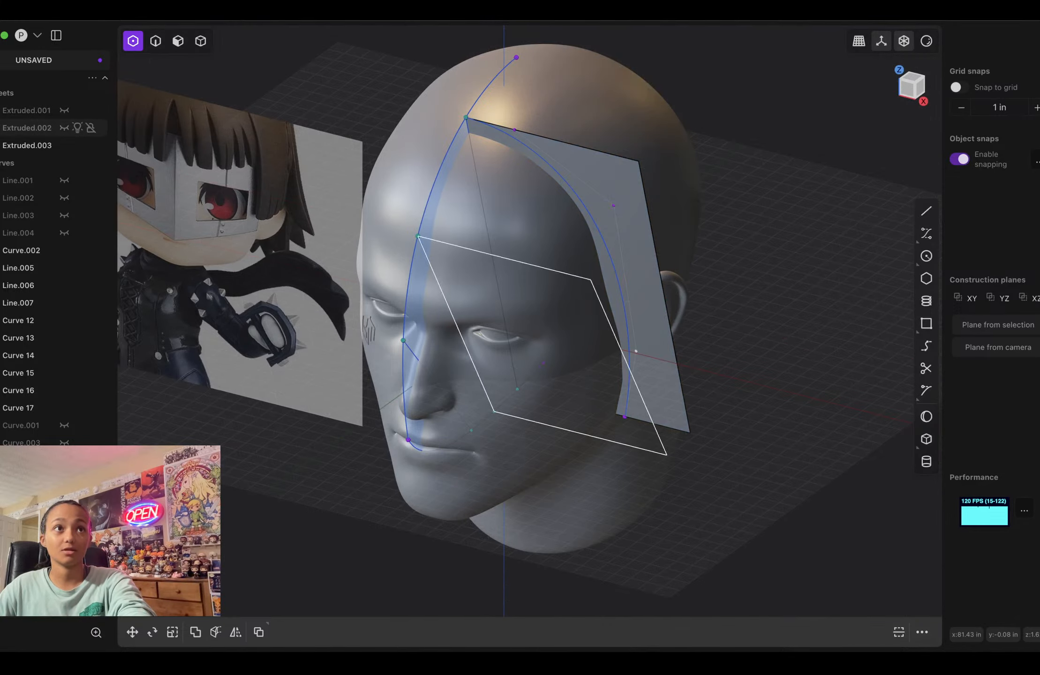
pyautogui.click(65, 145)
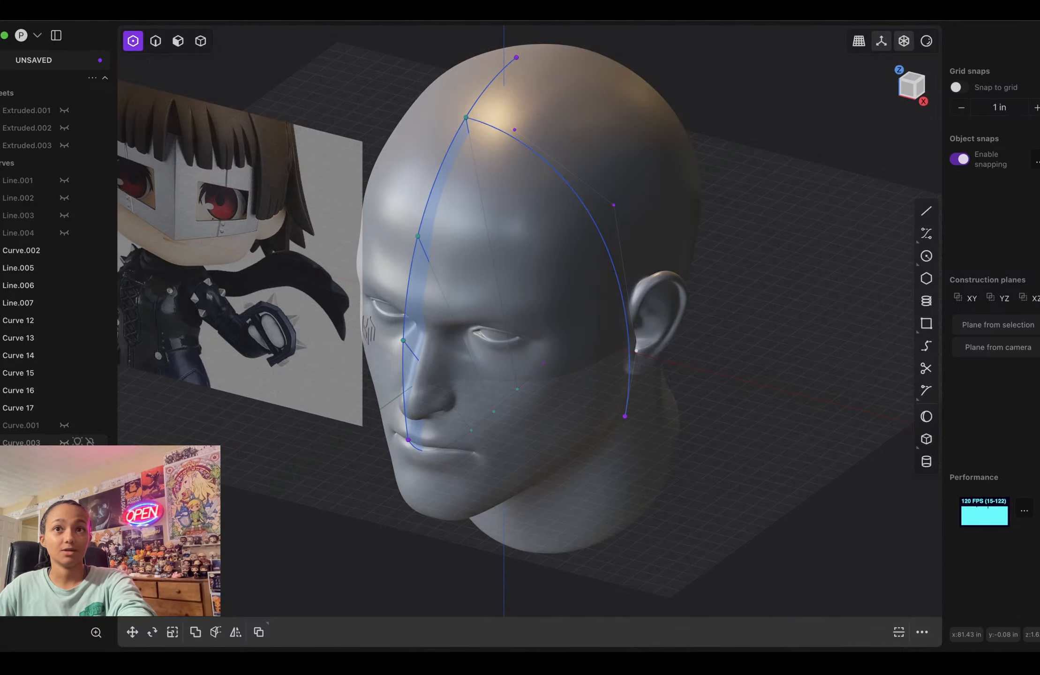
# Step: Show the two hidden cross-section curves in front of the rear curve
pyautogui.click(64, 443)
pyautogui.click(64, 425)
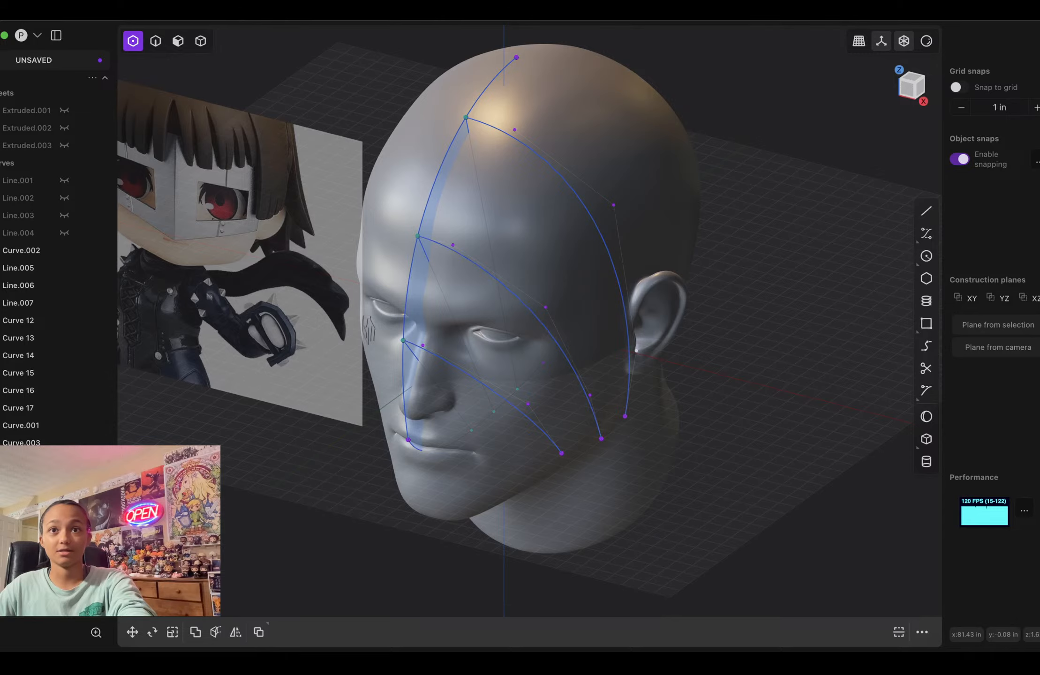
pyautogui.scroll(-5, 529, 319)
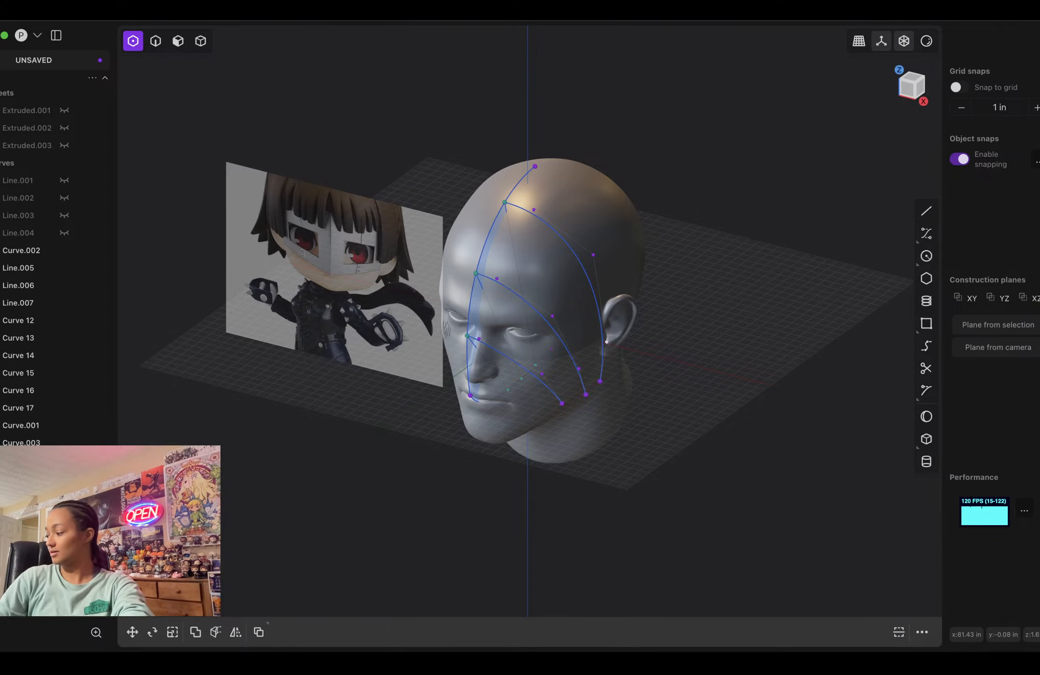
pyautogui.scroll(-10, 745, 324)
pyautogui.scroll(8, 746, 324)
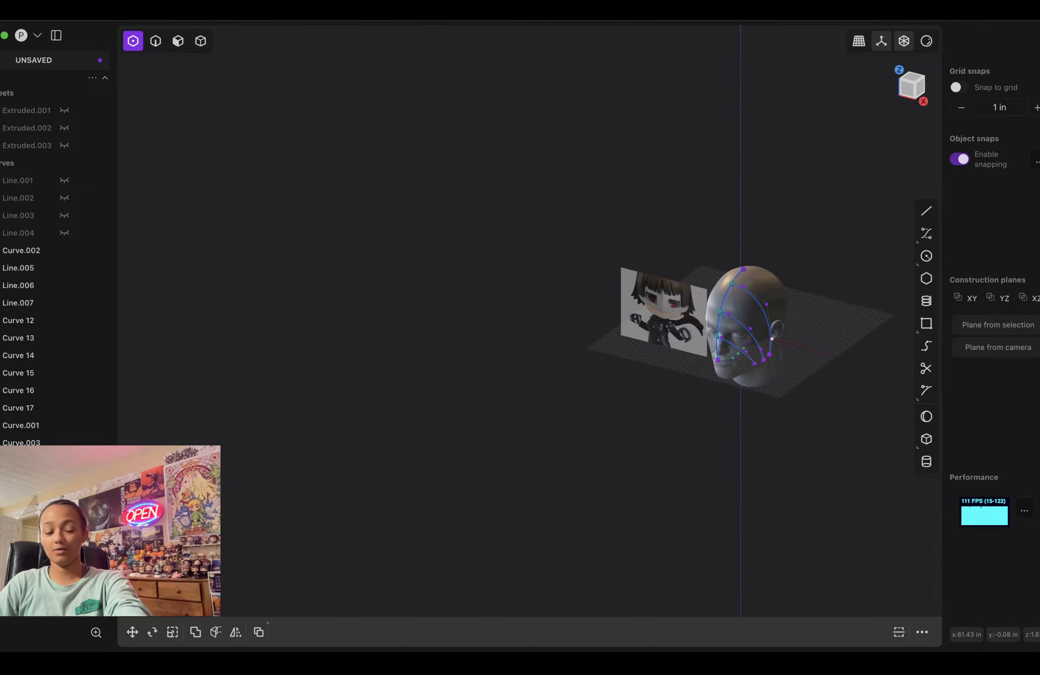
pyautogui.scroll(6, 818, 314)
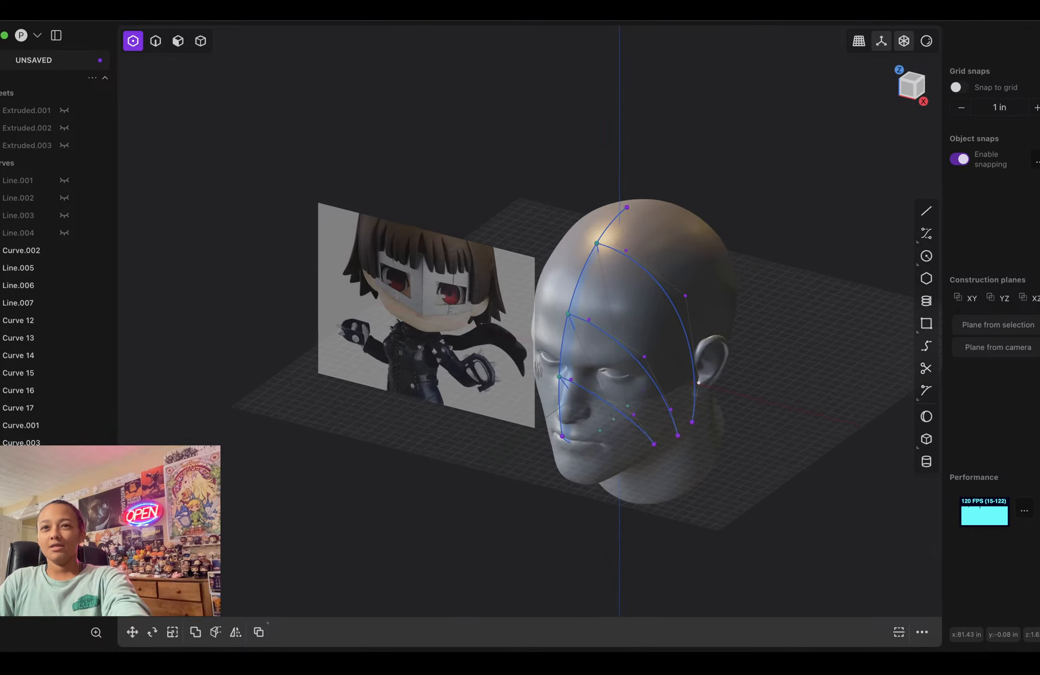
pyautogui.scroll(4, 818, 314)
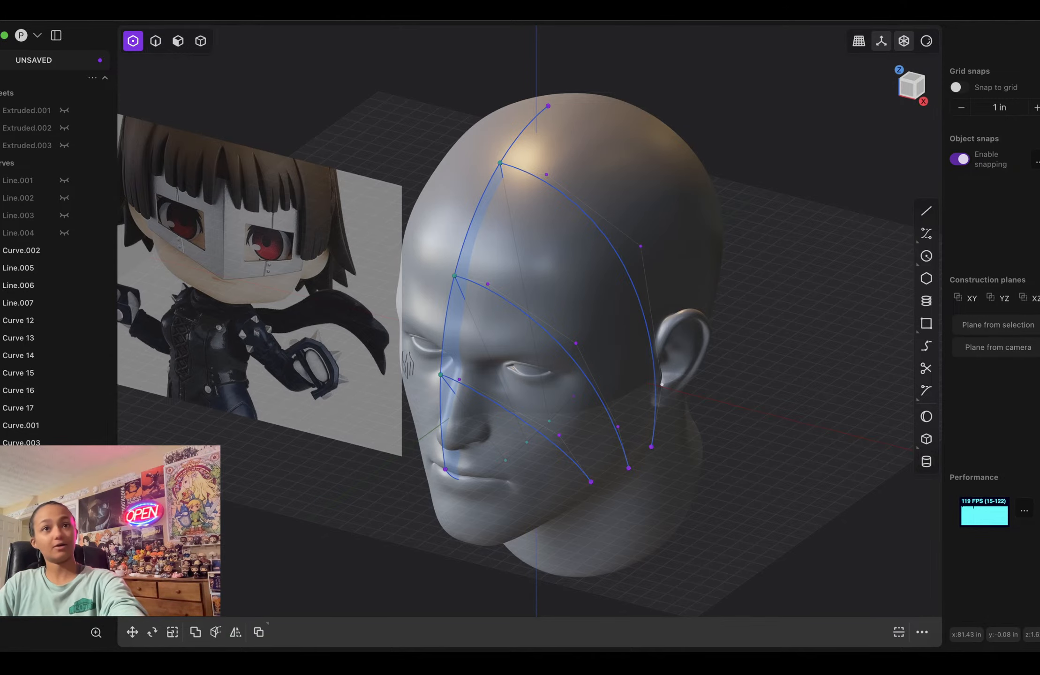
# Step: Delete the leftover profile segments behind the rear section, one over the crown and one below the ear
pyautogui.press('2')
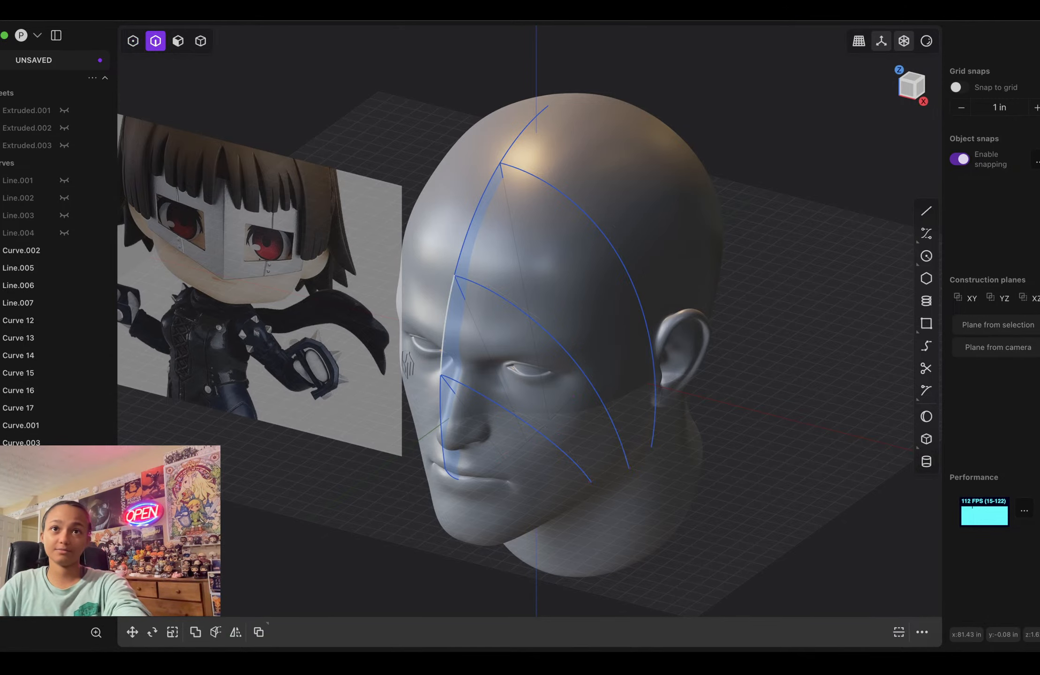
pyautogui.click(447, 314)
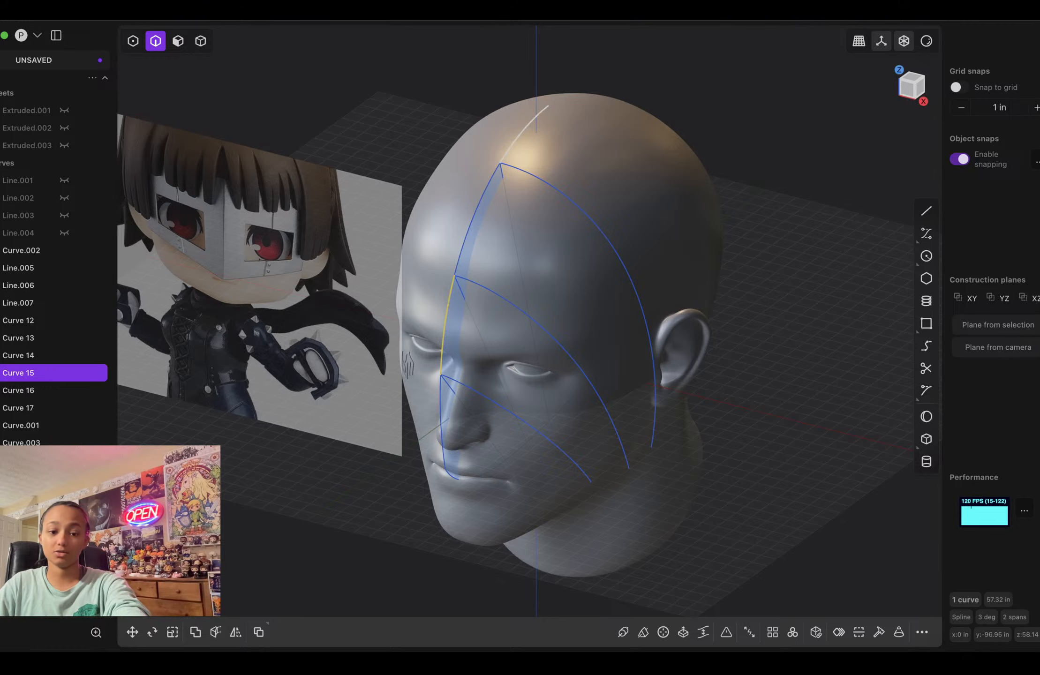
pyautogui.click(523, 136)
pyautogui.press('Delete')
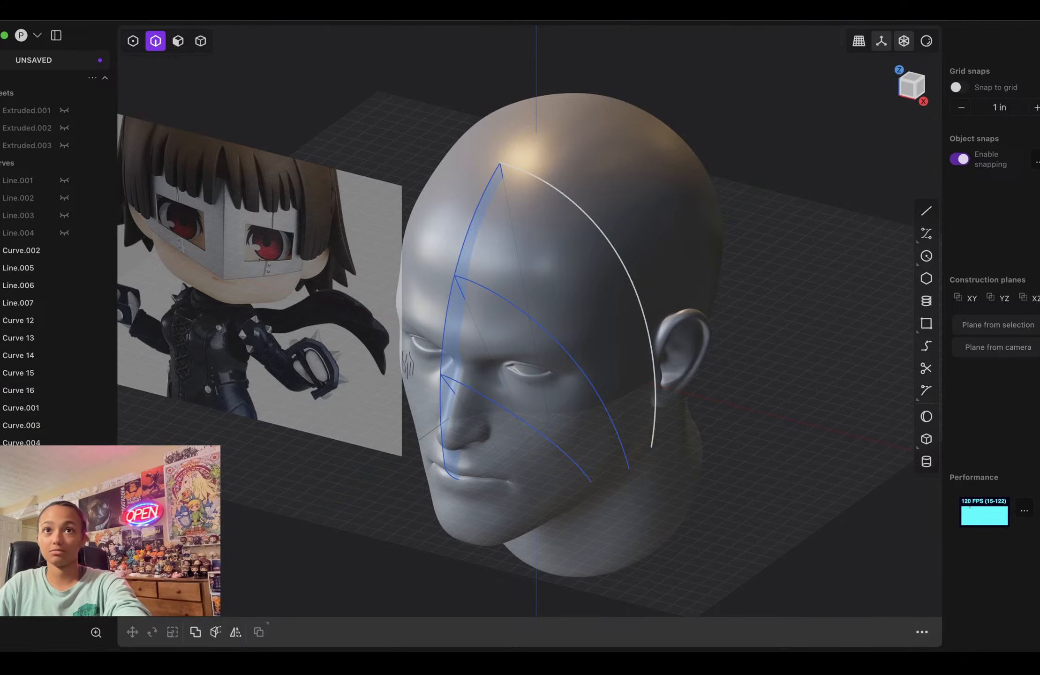
pyautogui.moveTo(614, 249); pyautogui.dragTo(505, 209, button='middle')
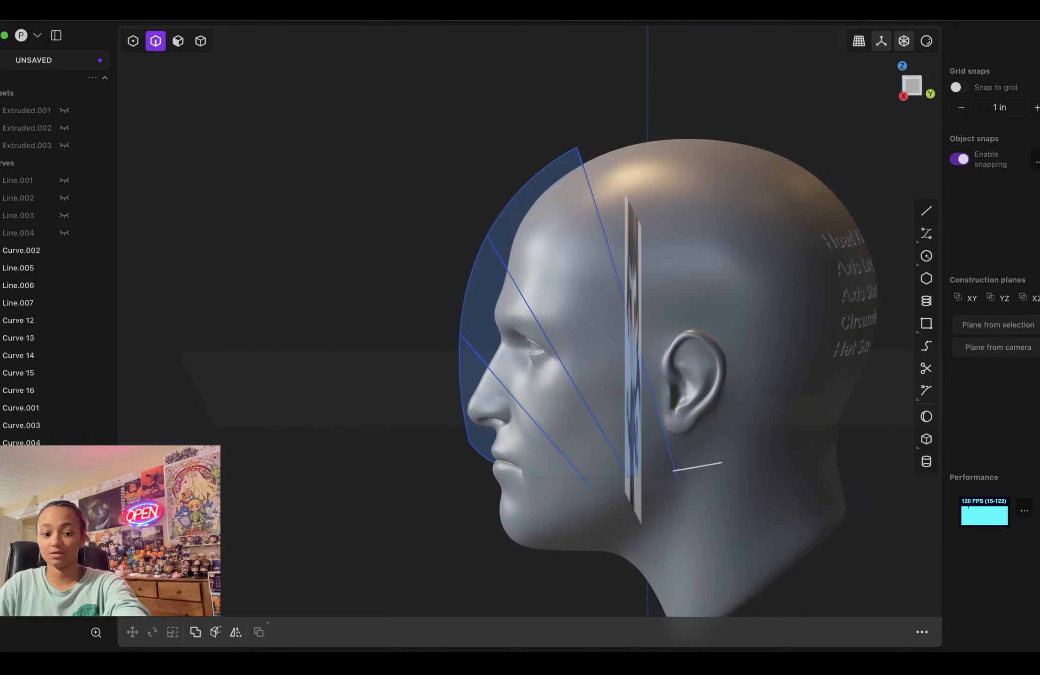
pyautogui.click(697, 466)
pyautogui.press('Delete')
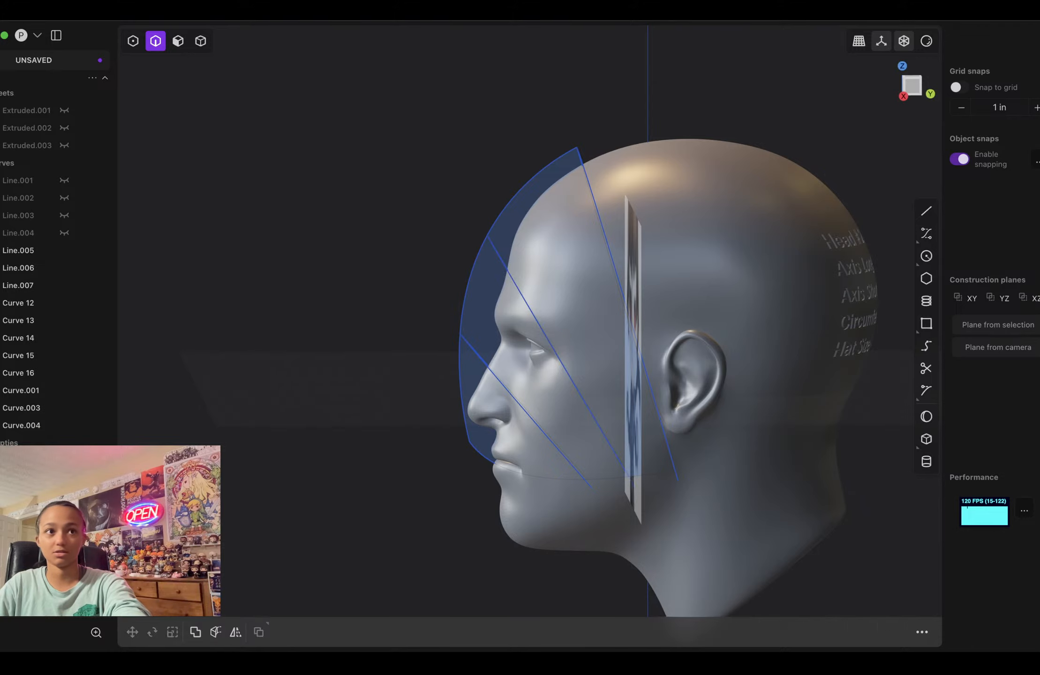
# Step: Hide the head model and the character reference image
pyautogui.click(64, 459)
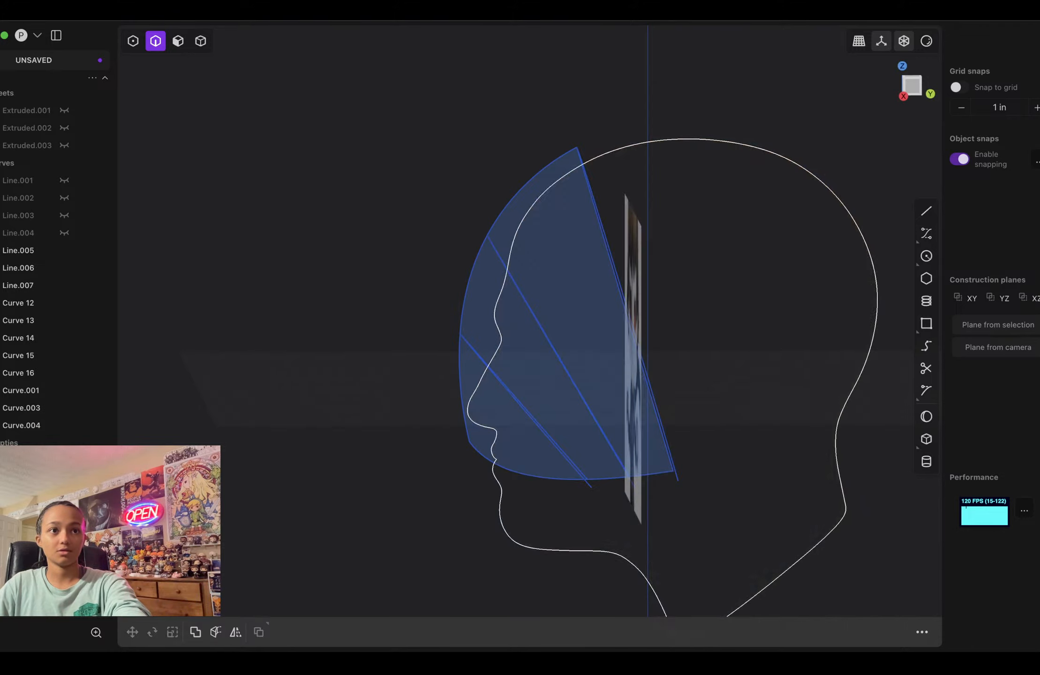
pyautogui.click(64, 477)
pyautogui.moveTo(576, 305); pyautogui.dragTo(627, 328, button='middle')
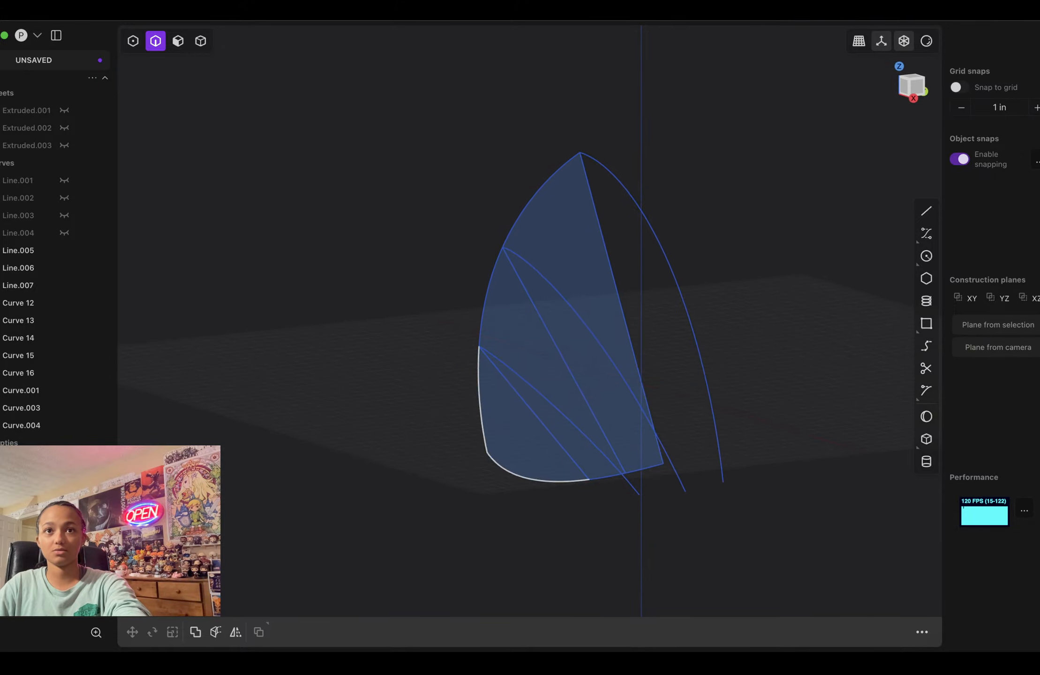
# Step: Join the two upper front profile segments between the lowest and rearmost cross-section curves into one curve
pyautogui.click(489, 296)
pyautogui.keyDown('shift'); pyautogui.click(530, 202); pyautogui.keyUp('shift')
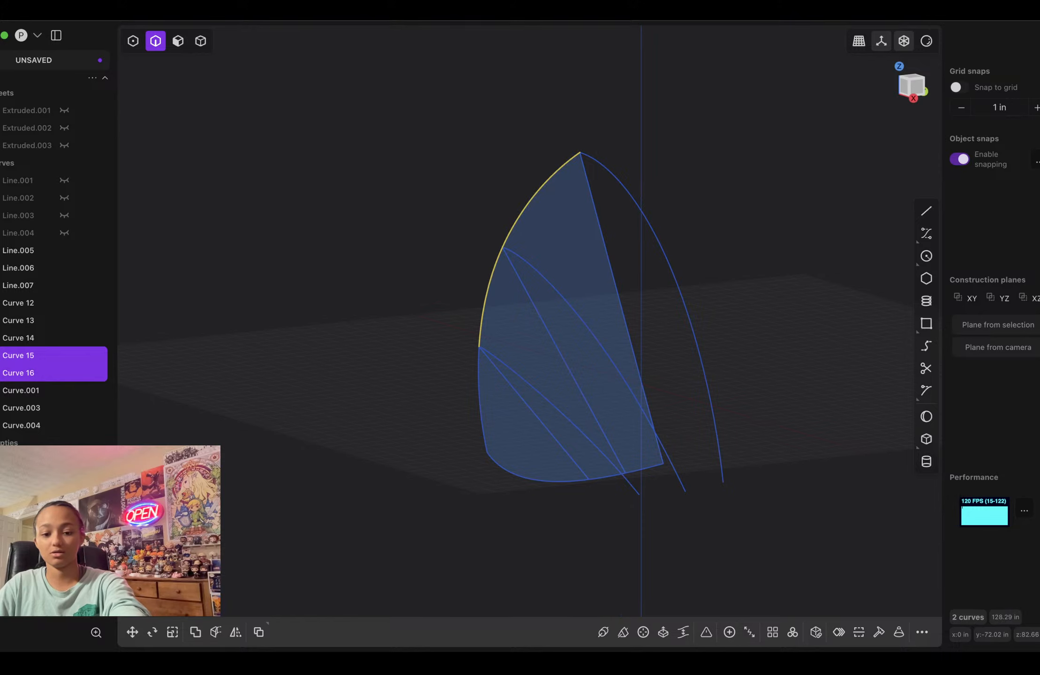
pyautogui.press('j')
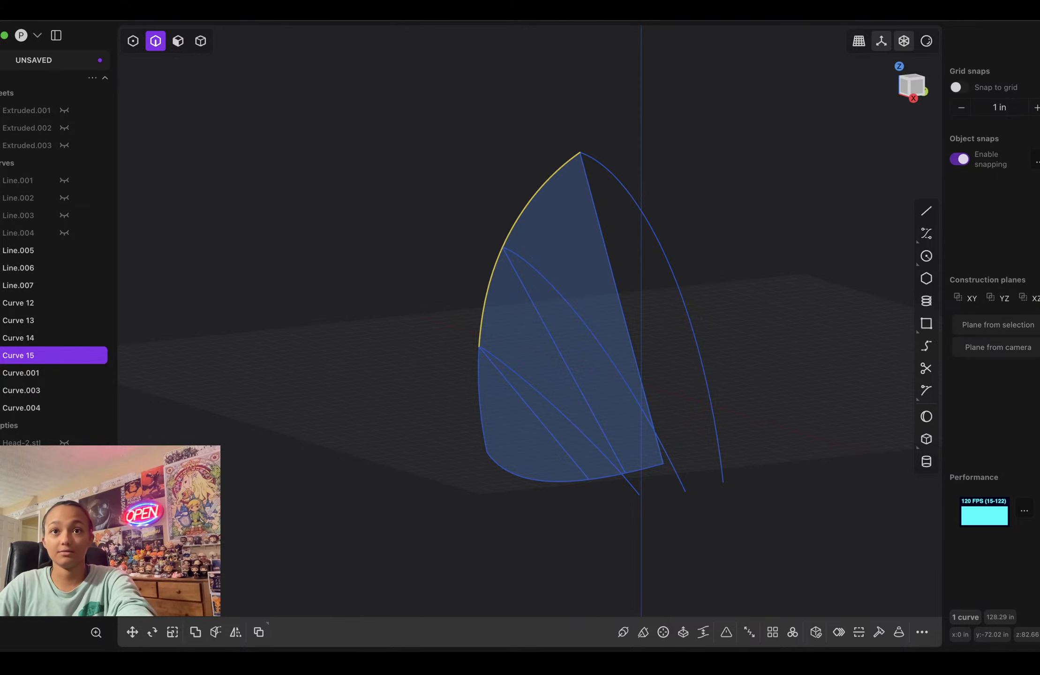
# Step: Loft a sheet through the three cross-section curves, using the joined front profile curve as the guide
pyautogui.click(562, 415)
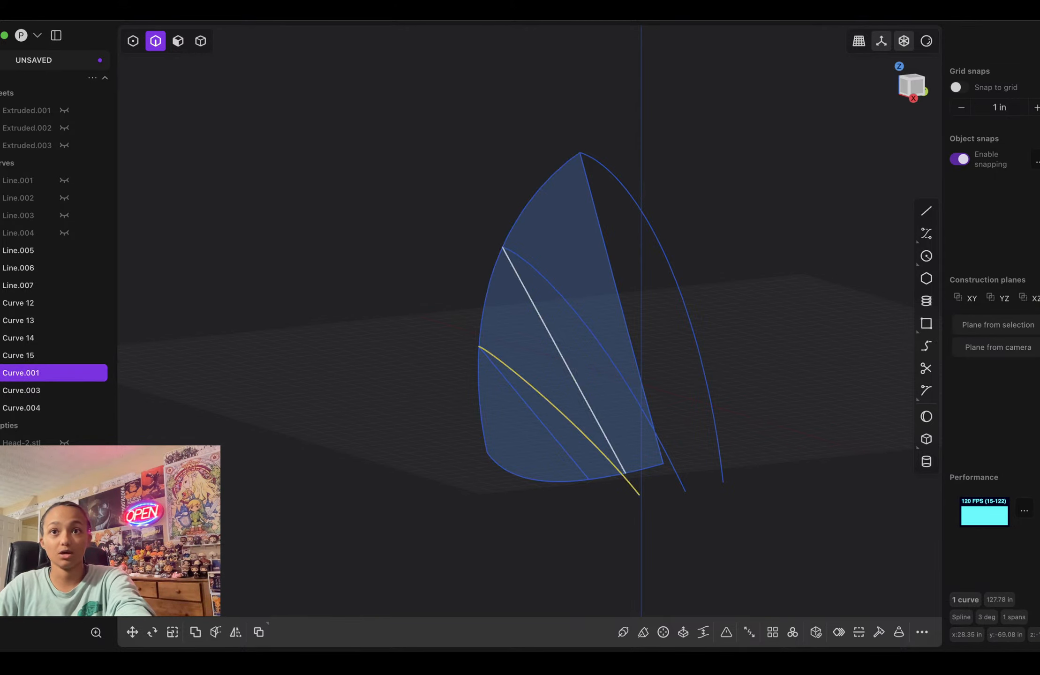
pyautogui.keyDown('shift'); pyautogui.click(609, 357); pyautogui.keyUp('shift')
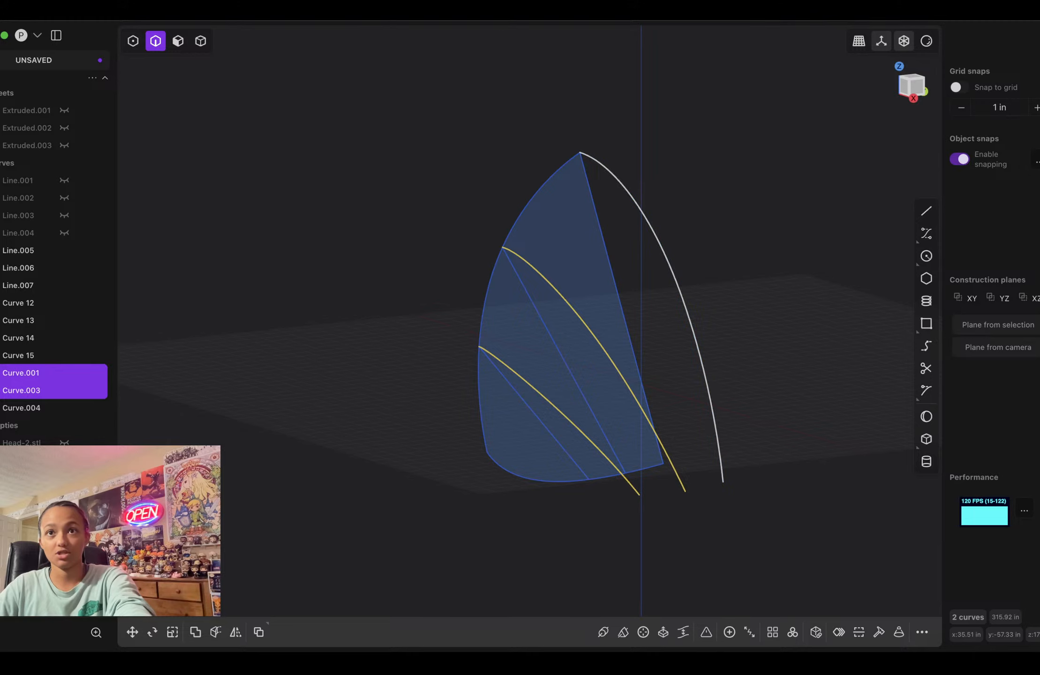
pyautogui.keyDown('shift'); pyautogui.click(679, 290); pyautogui.keyUp('shift')
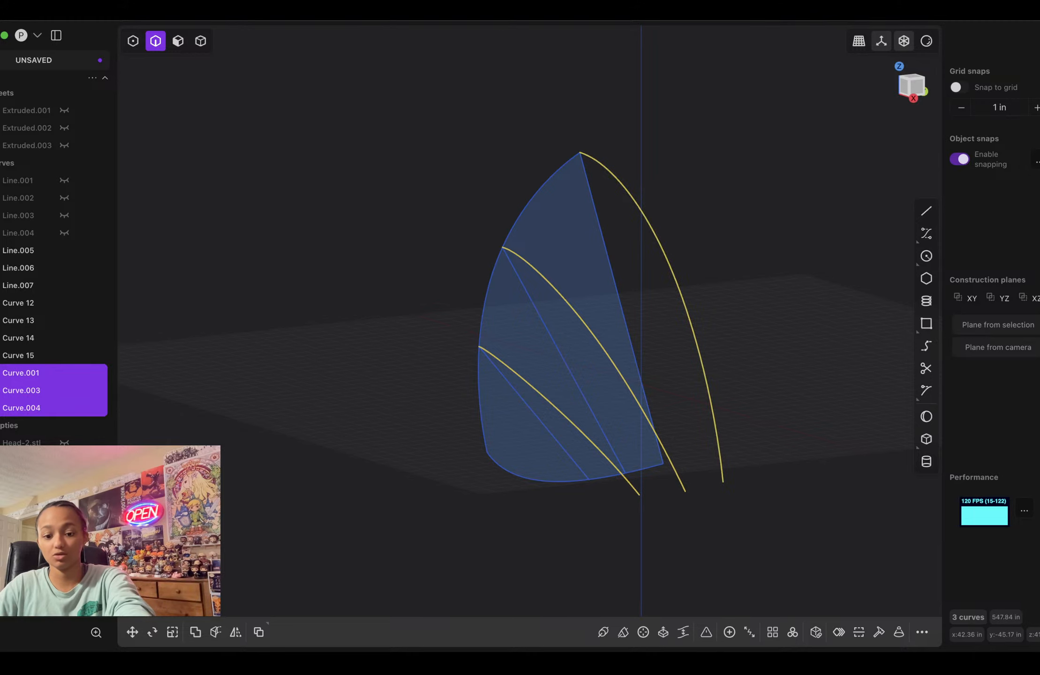
pyautogui.press('l')
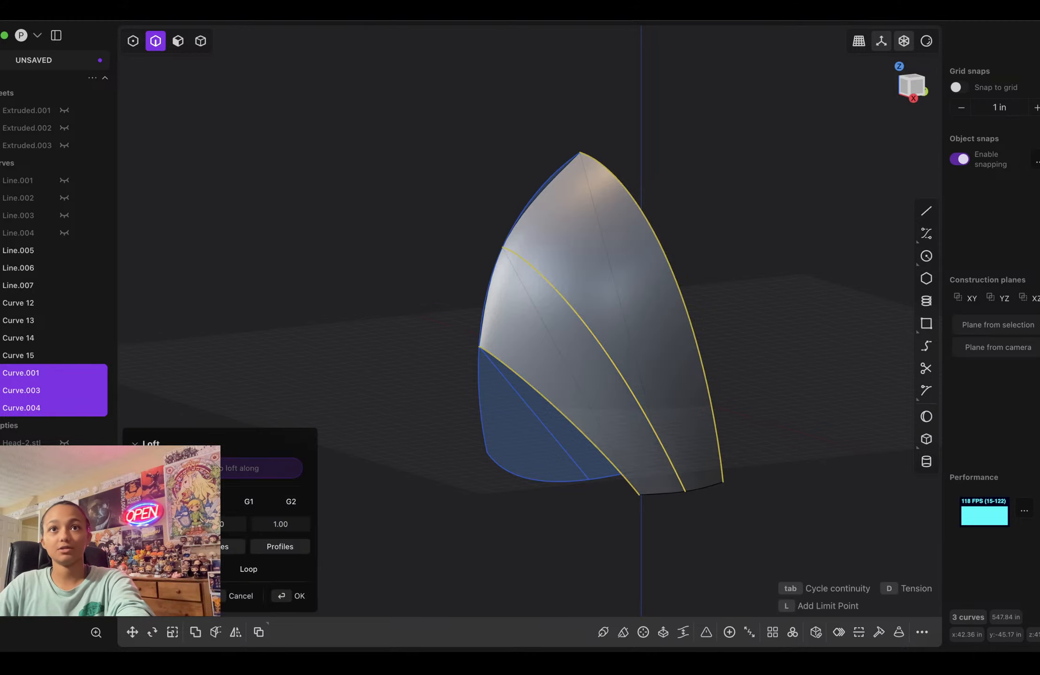
pyautogui.click(515, 224)
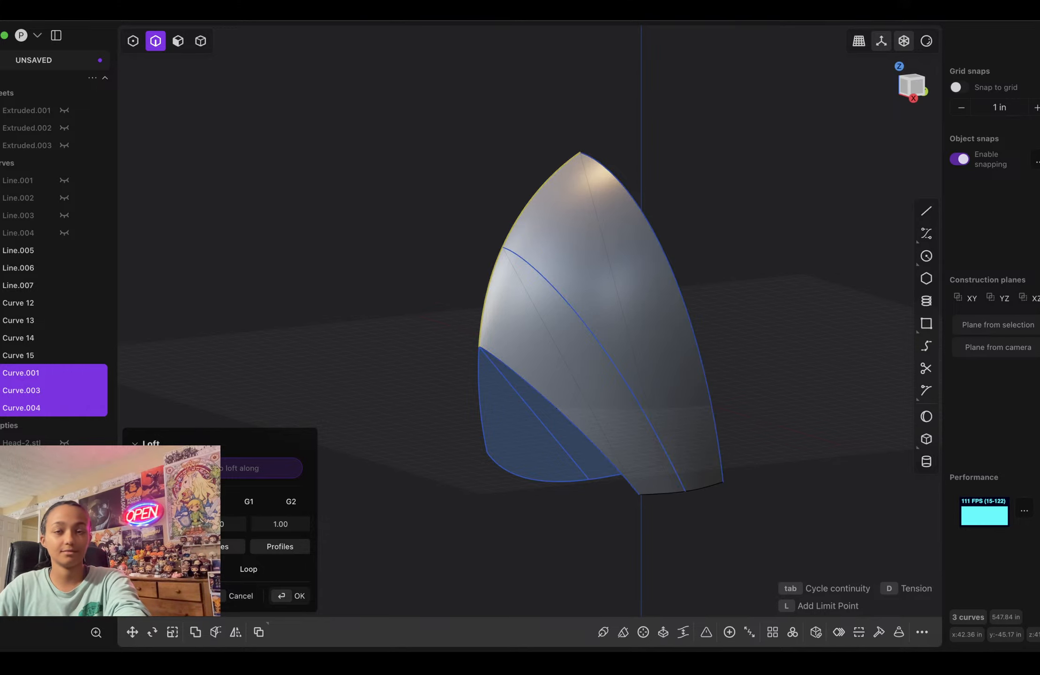
pyautogui.press('Return')
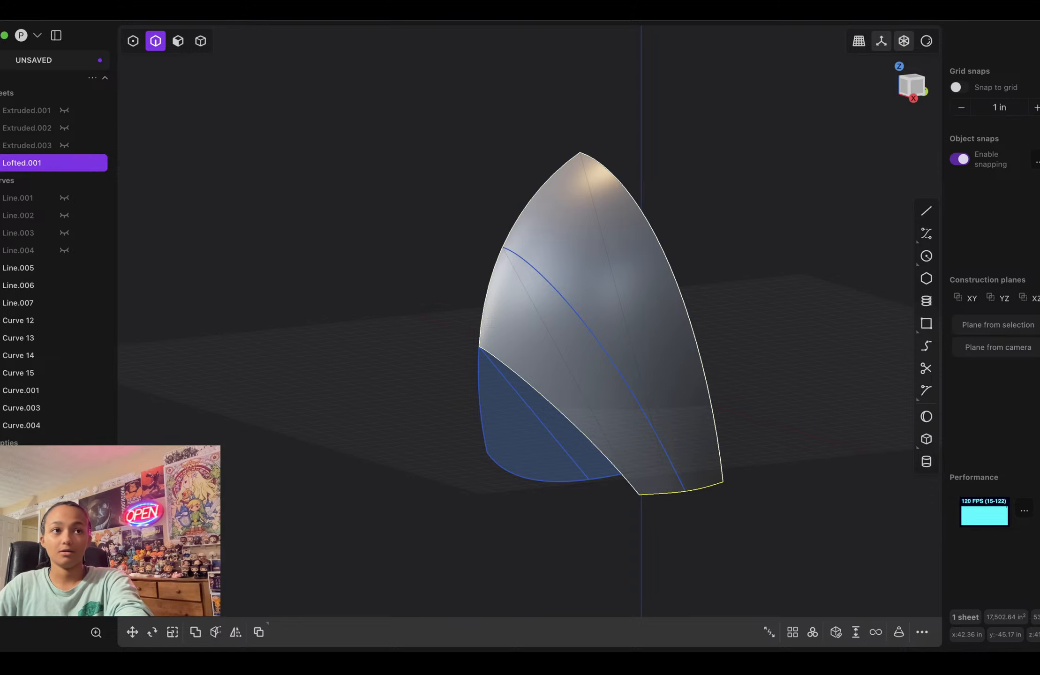
# Step: Hide all the visible construction lines and curves except the lower front profile curve below the lofted sheet
pyautogui.click(26, 267)
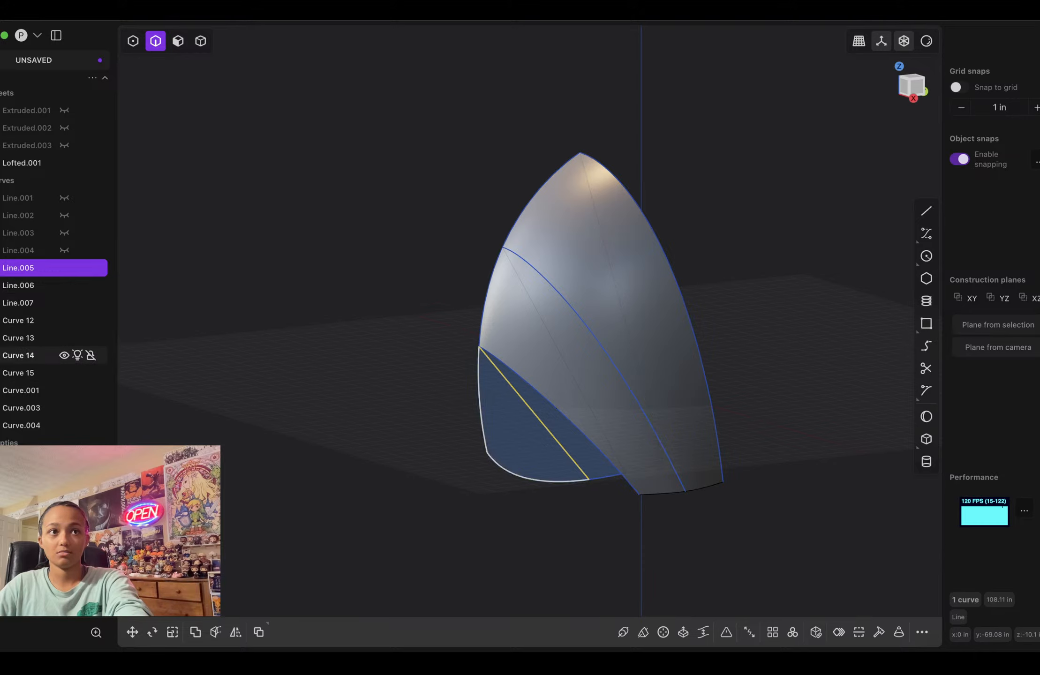
pyautogui.keyDown('shift'); pyautogui.click(47, 337); pyautogui.keyUp('shift')
pyautogui.click(64, 338)
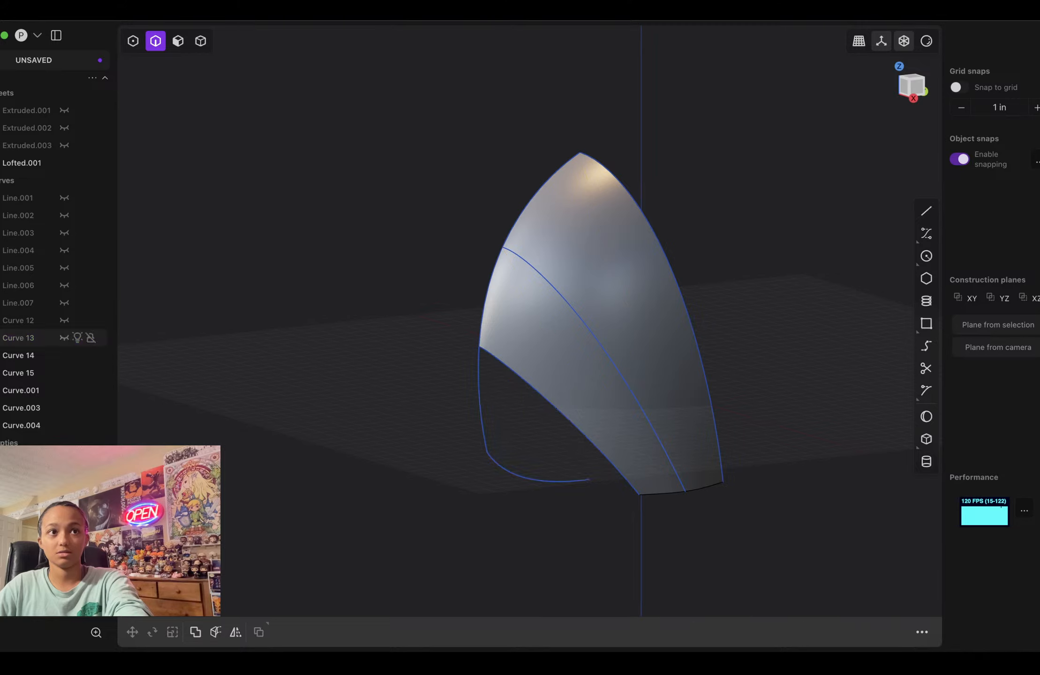
pyautogui.click(47, 373)
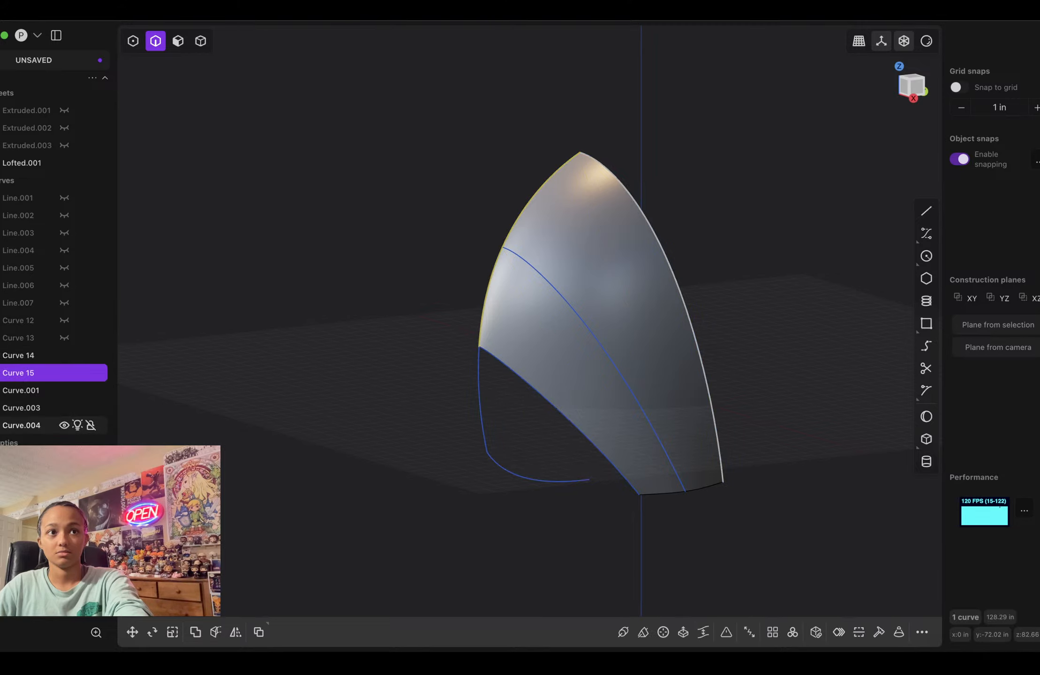
pyautogui.keyDown('shift'); pyautogui.click(47, 425); pyautogui.keyUp('shift')
pyautogui.click(64, 425)
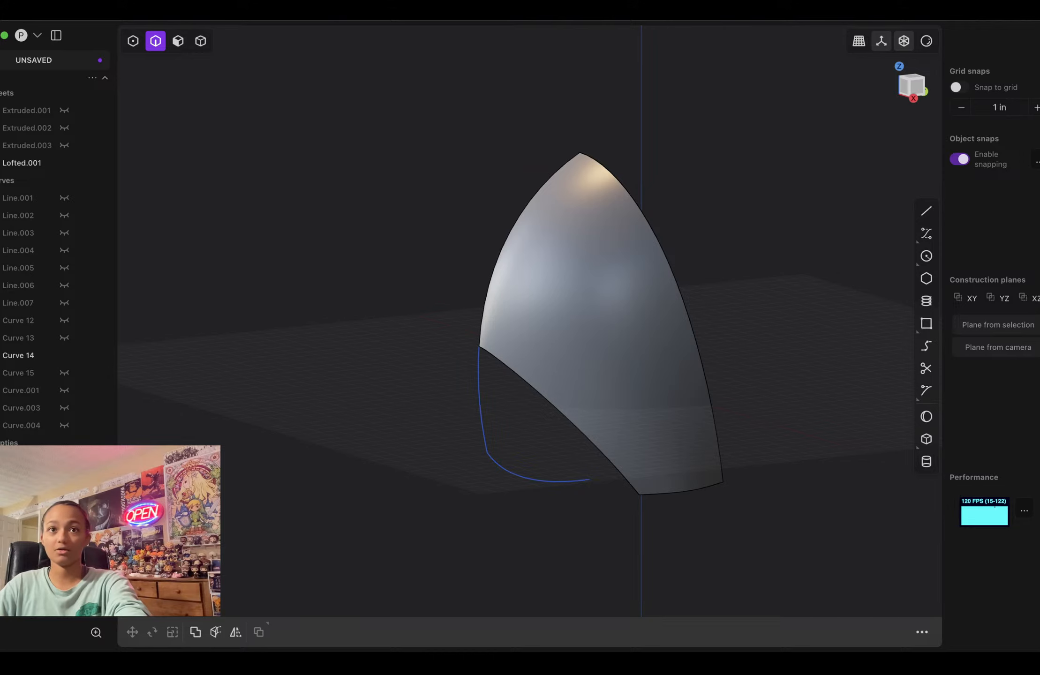
# Step: Extrude the lower front profile curve sideways into a sheet on the side away from the loft
pyautogui.moveTo(398, 459); pyautogui.dragTo(467, 429, button='middle')
pyautogui.click(470, 423)
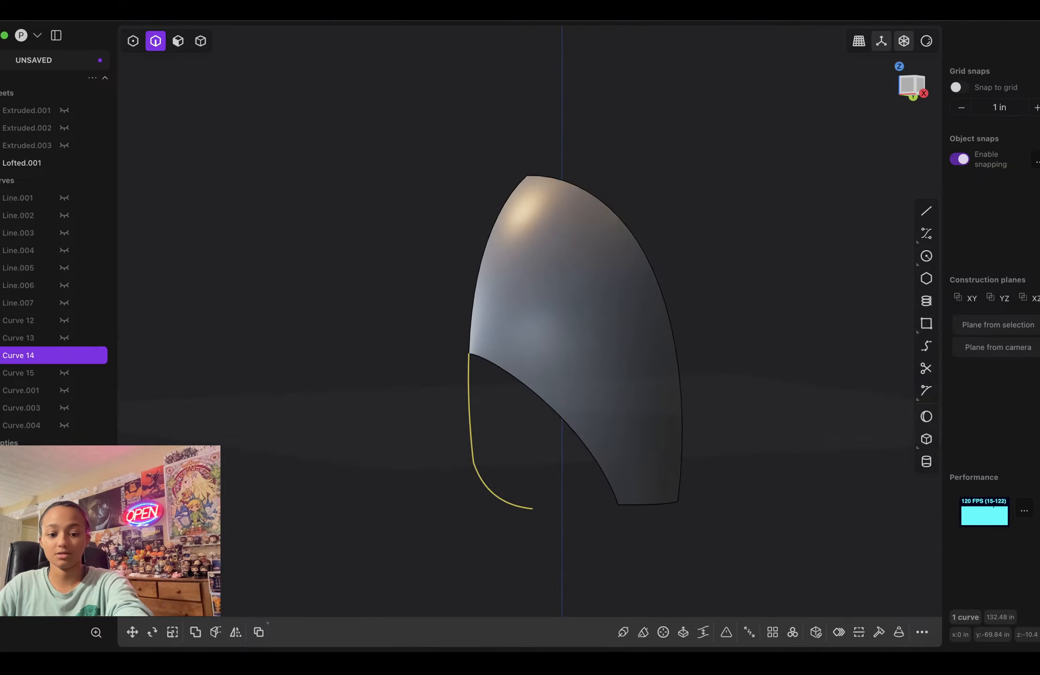
pyautogui.press('e')
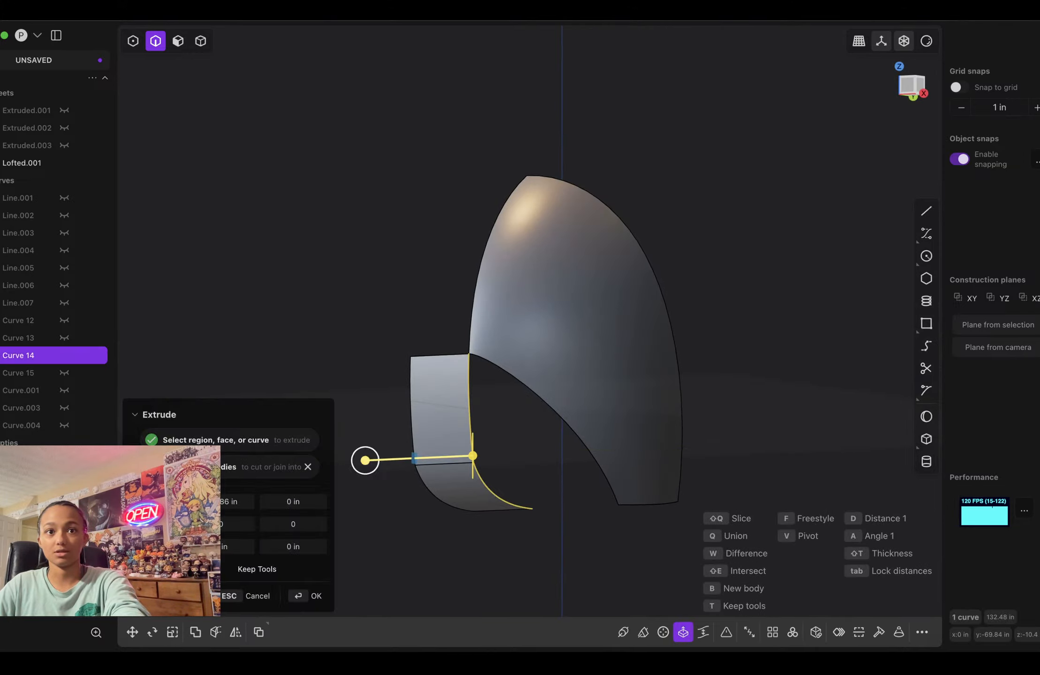
pyautogui.click(365, 460)
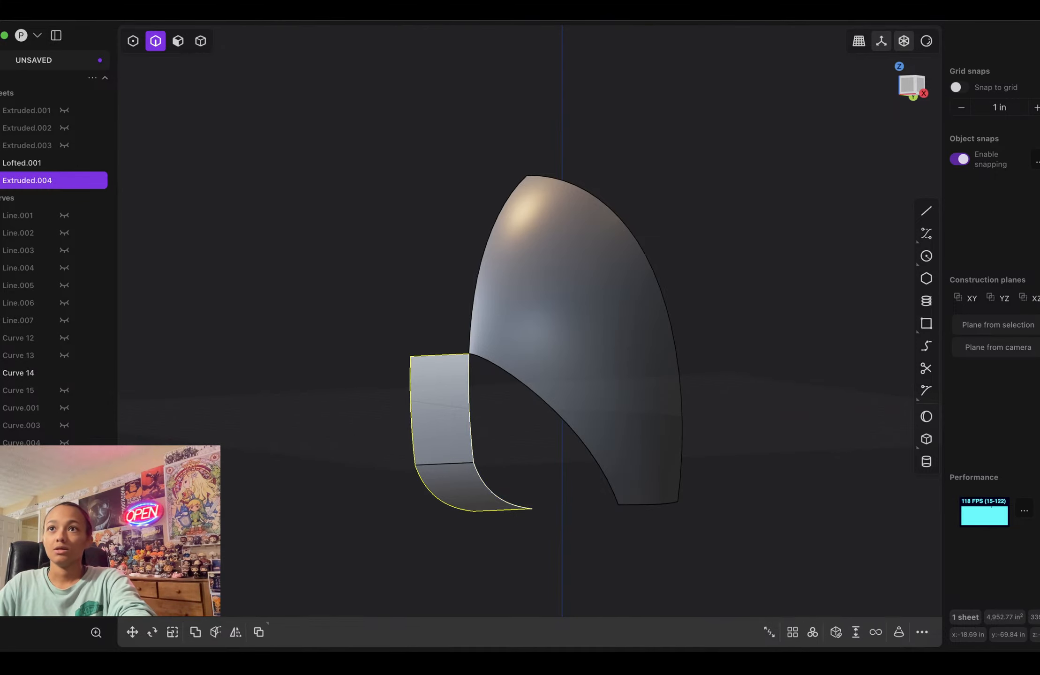
# Step: In the right view, draw two lines about 62 in and 88 in long, each crossing the lower front profile and the loft's lower edge
pyautogui.click(924, 93)
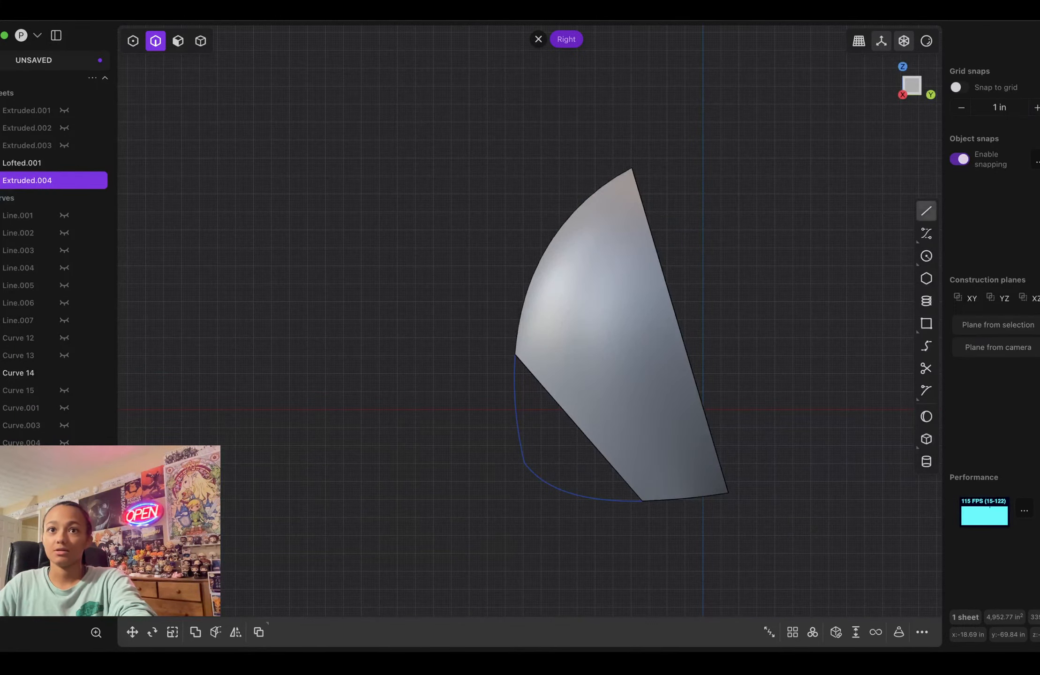
pyautogui.click(926, 211)
pyautogui.click(576, 395)
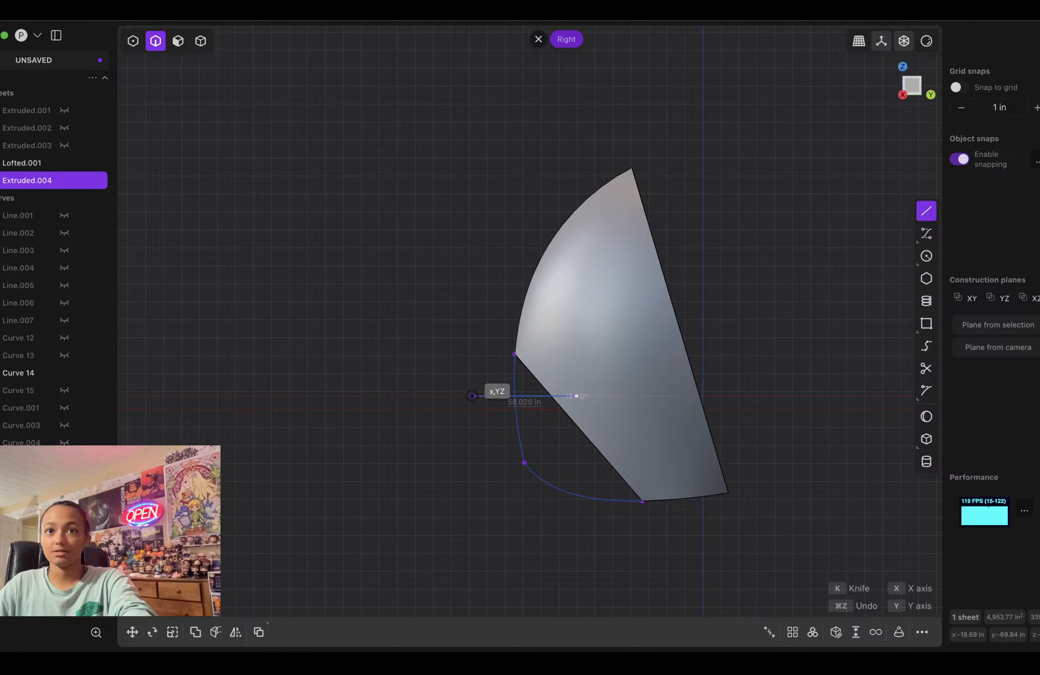
pyautogui.click(464, 409)
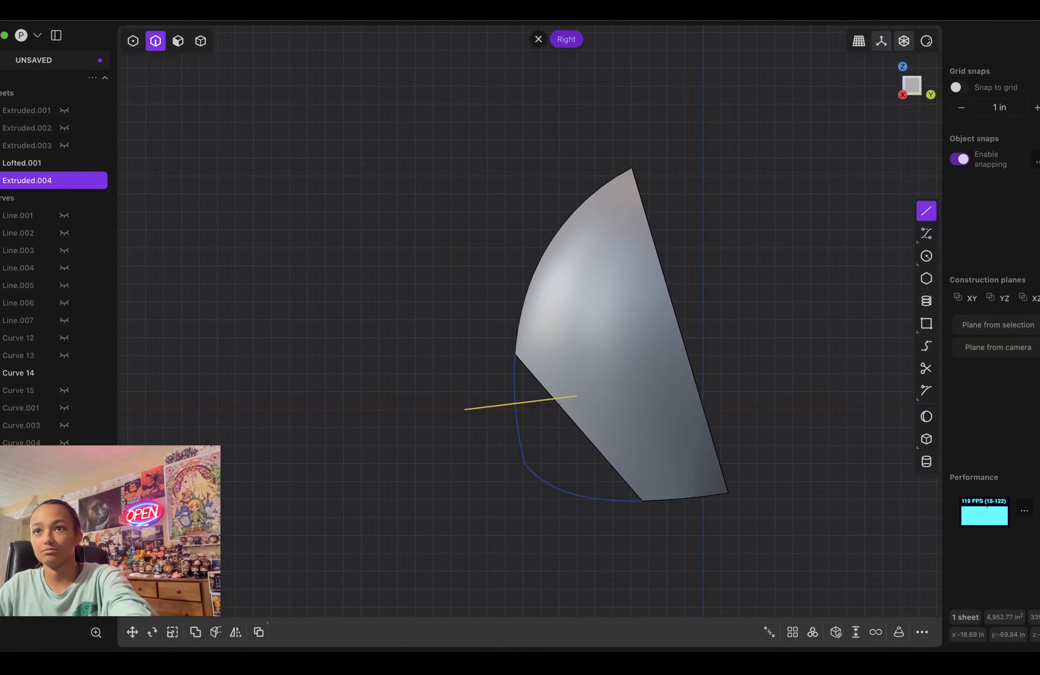
pyautogui.press('l')
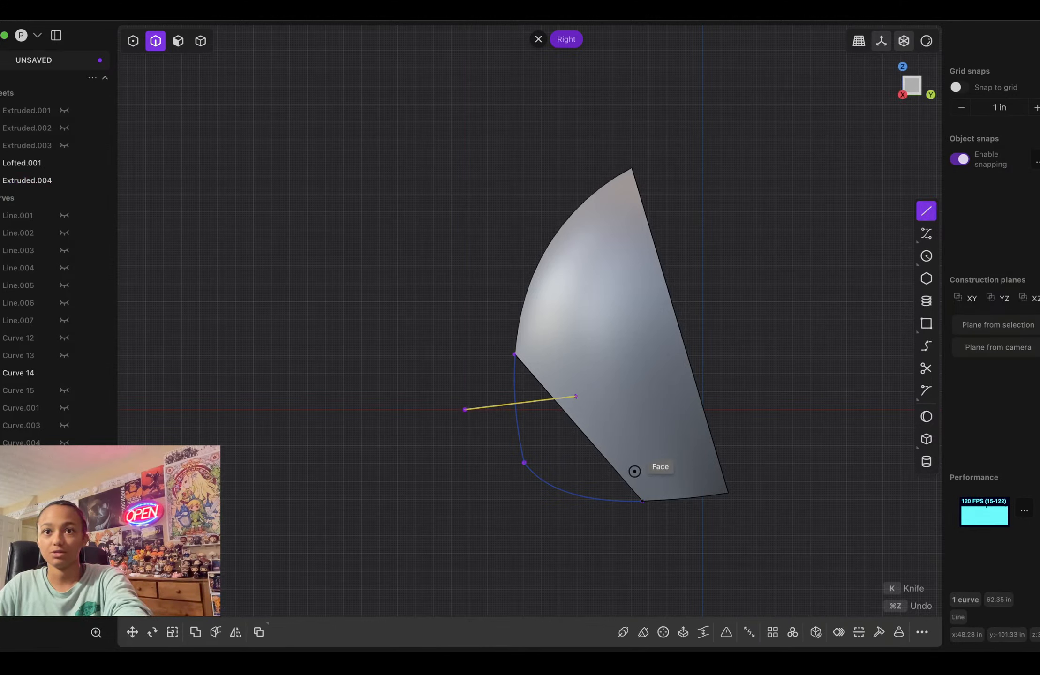
pyautogui.click(634, 471)
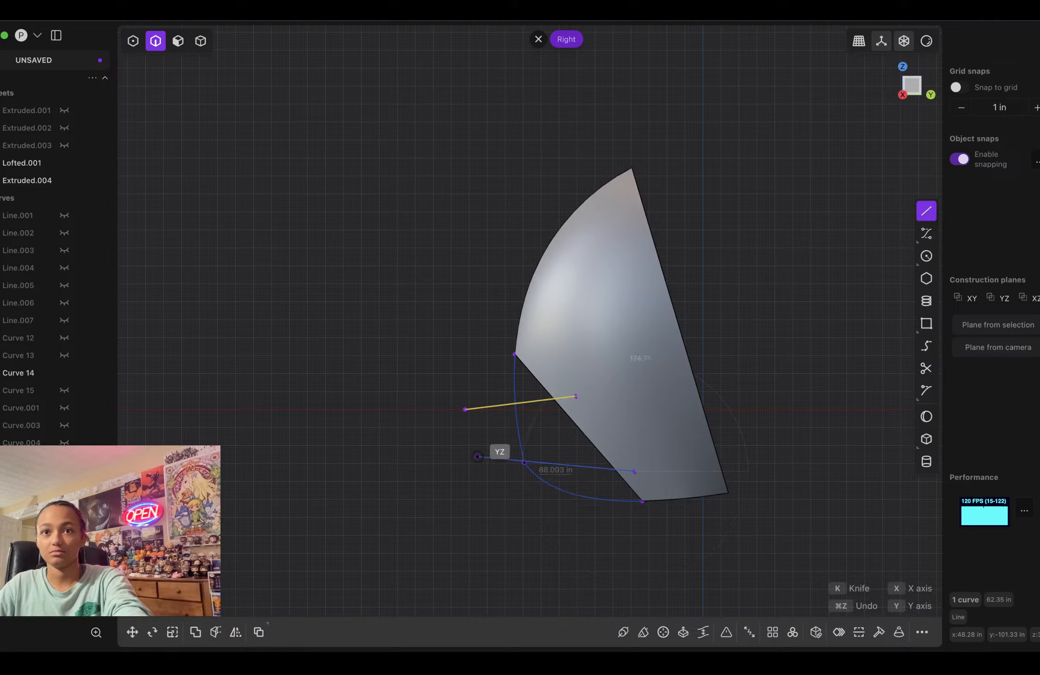
pyautogui.click(477, 456)
pyautogui.press('Return')
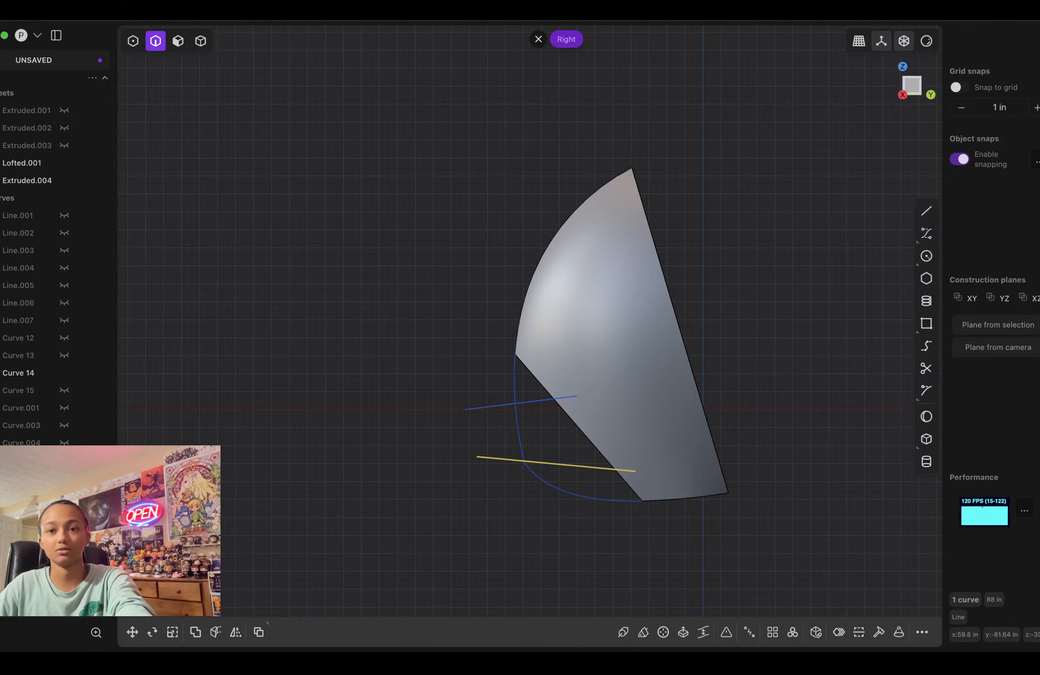
# Step: Imprint both crossing lines onto the lofted sheet
pyautogui.keyDown('shift'); pyautogui.click(492, 406); pyautogui.keyUp('shift')
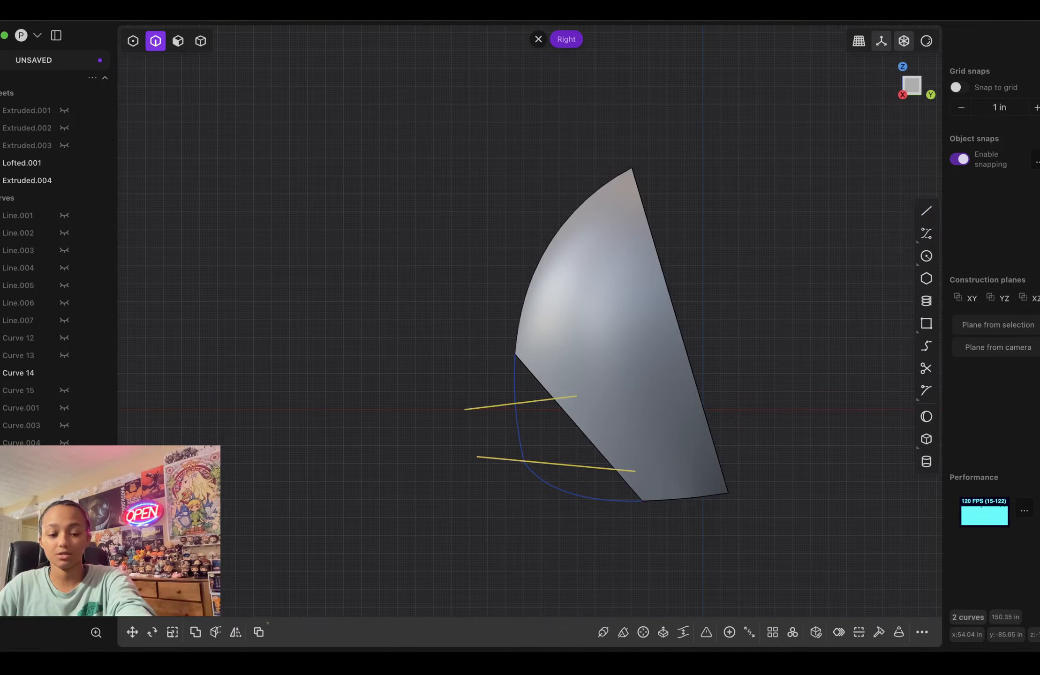
pyautogui.hotkey('shift', 'i')
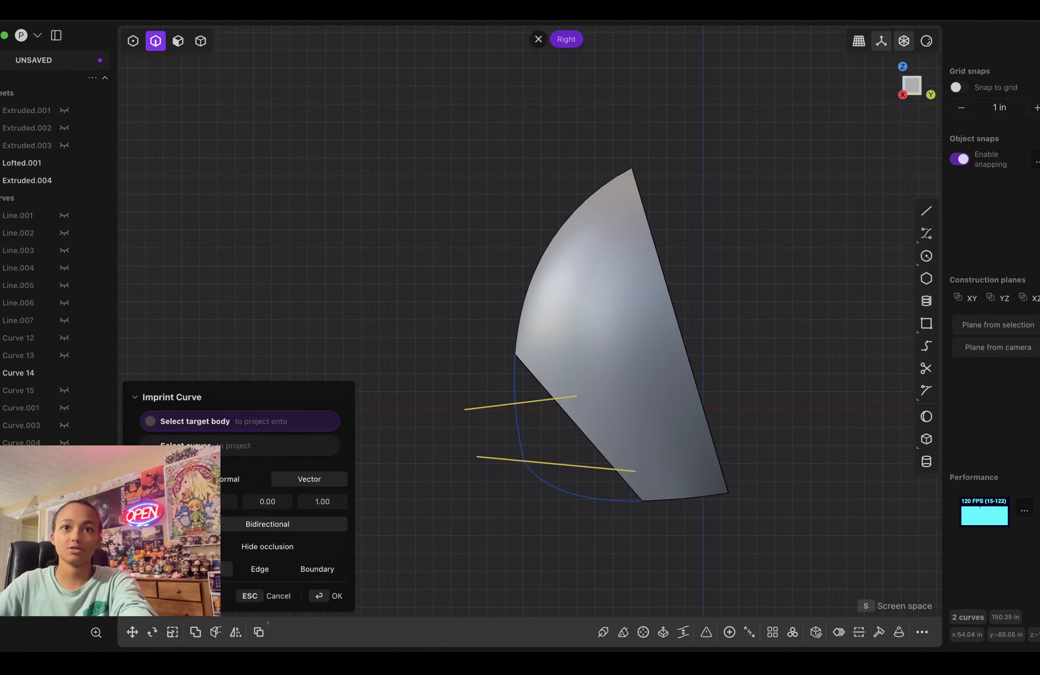
pyautogui.click(581, 347)
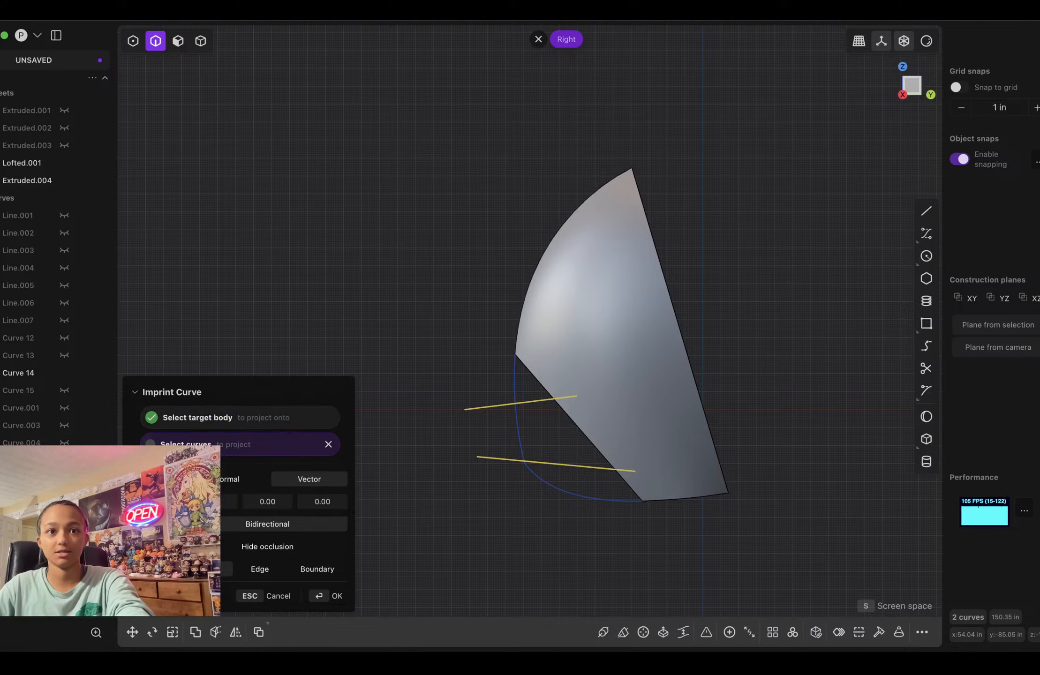
pyautogui.press('Return')
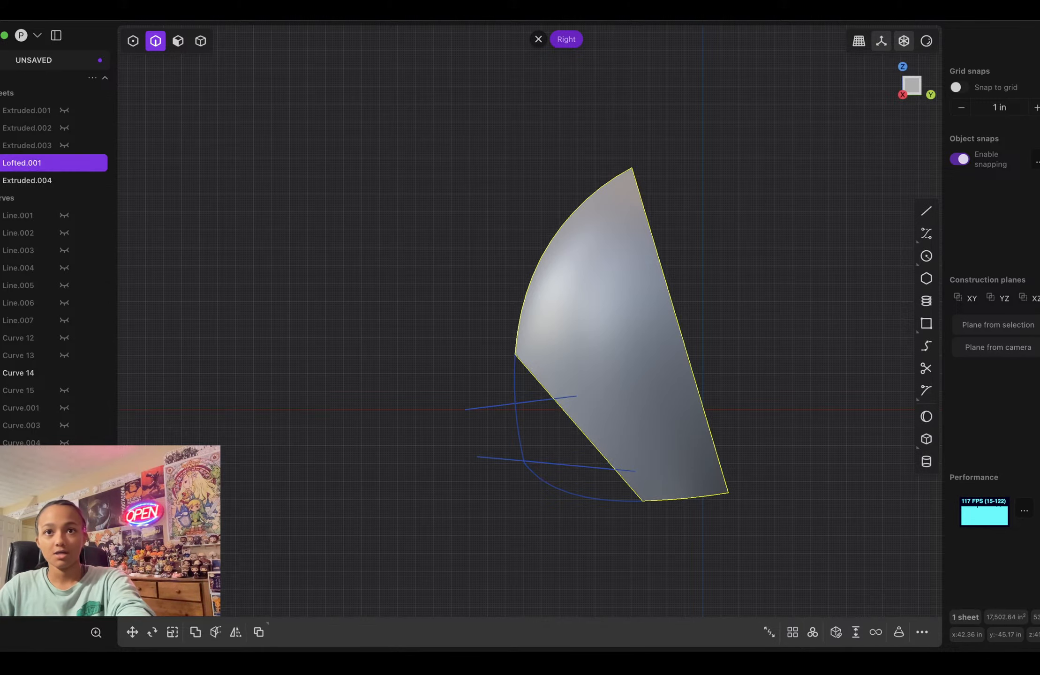
# Step: Hide the lower front profile curve along the edge of the extruded sheet
pyautogui.moveTo(581, 347); pyautogui.dragTo(668, 387, button='middle')
pyautogui.click(471, 425)
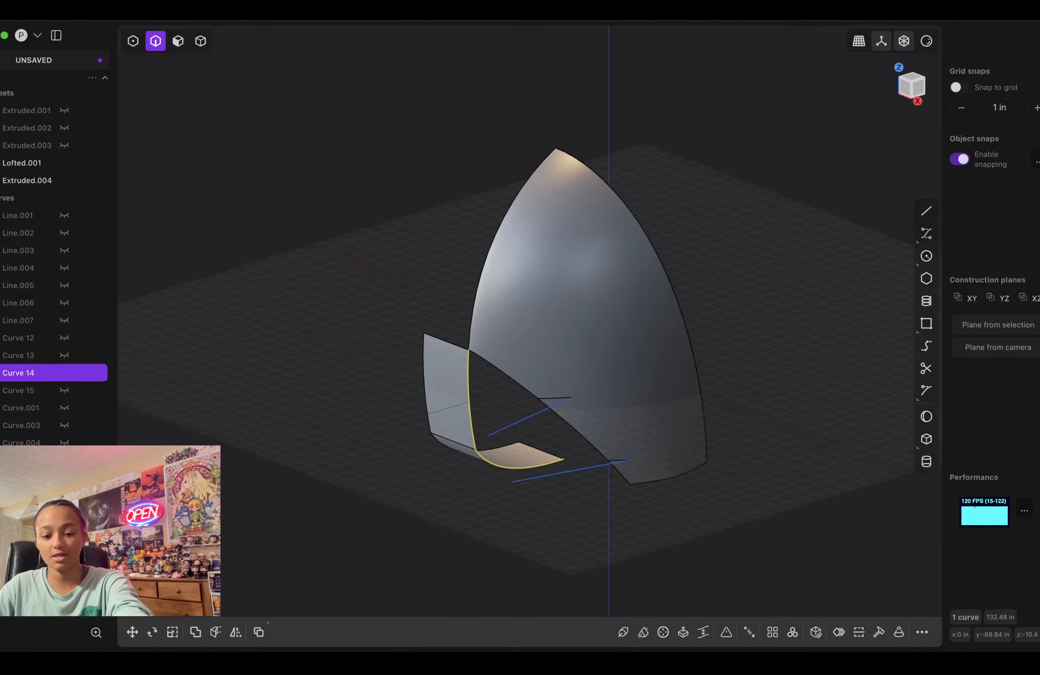
pyautogui.press('Escape')
# Step: Cut the extruded sheet with the two crossing lines
pyautogui.click(569, 471)
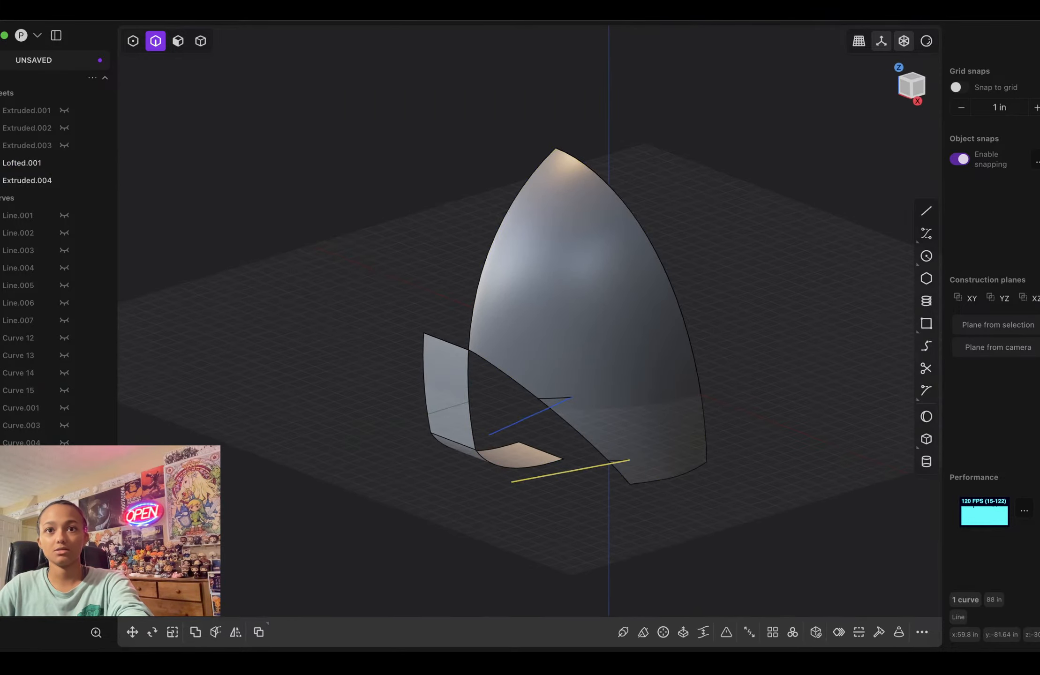
pyautogui.keyDown('shift'); pyautogui.click(528, 418); pyautogui.keyUp('shift')
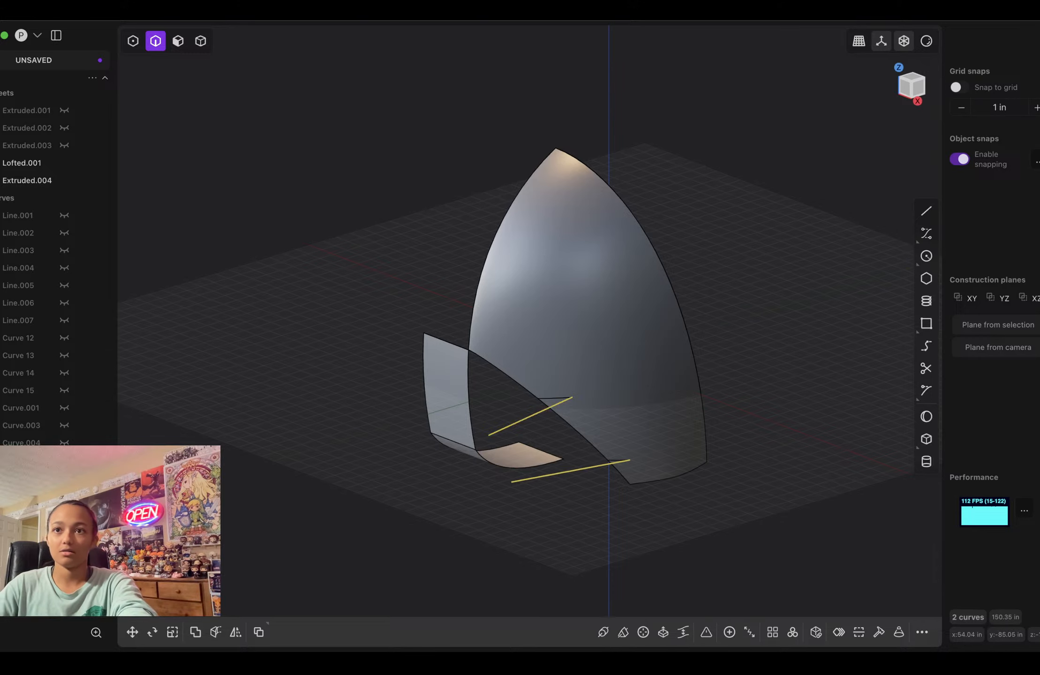
pyautogui.write('f')
pyautogui.write('cut')
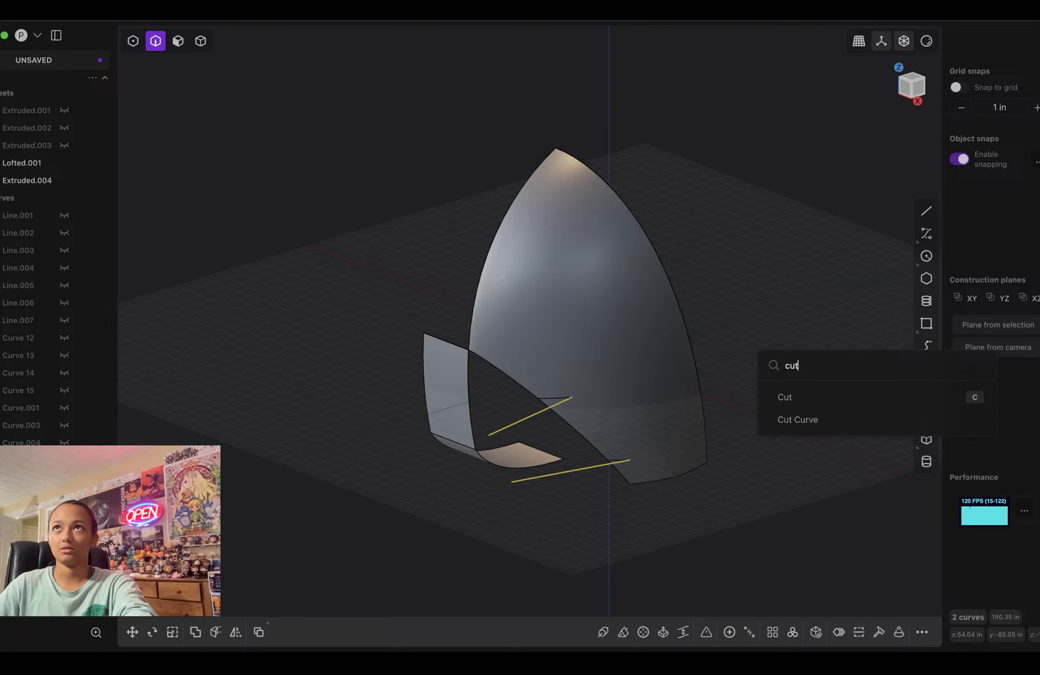
pyautogui.press('Return')
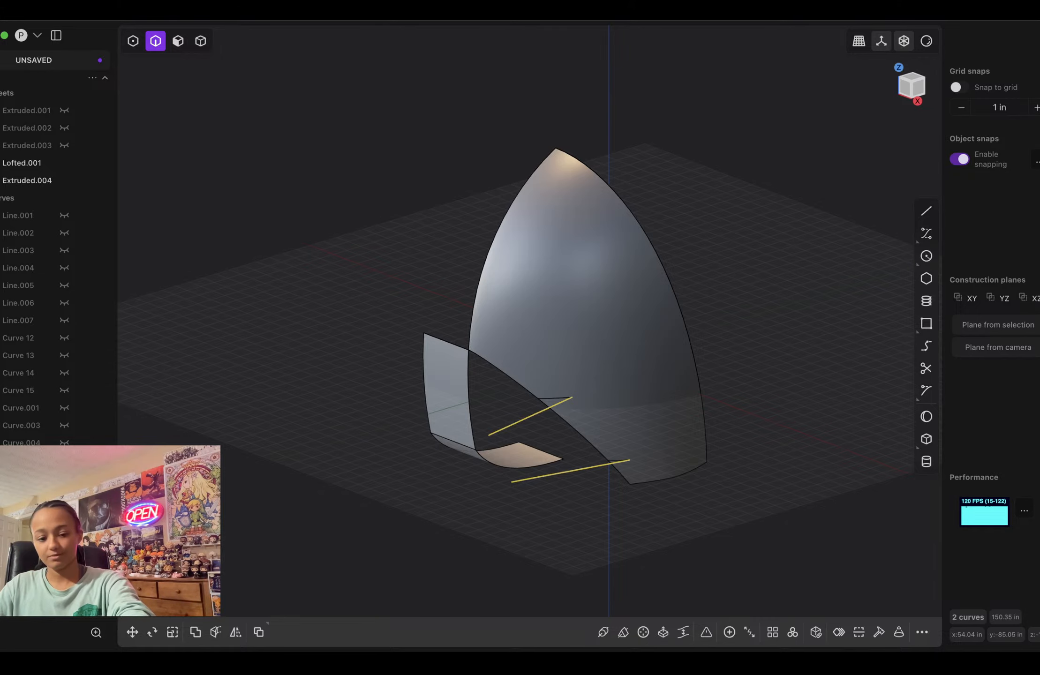
pyautogui.press('c')
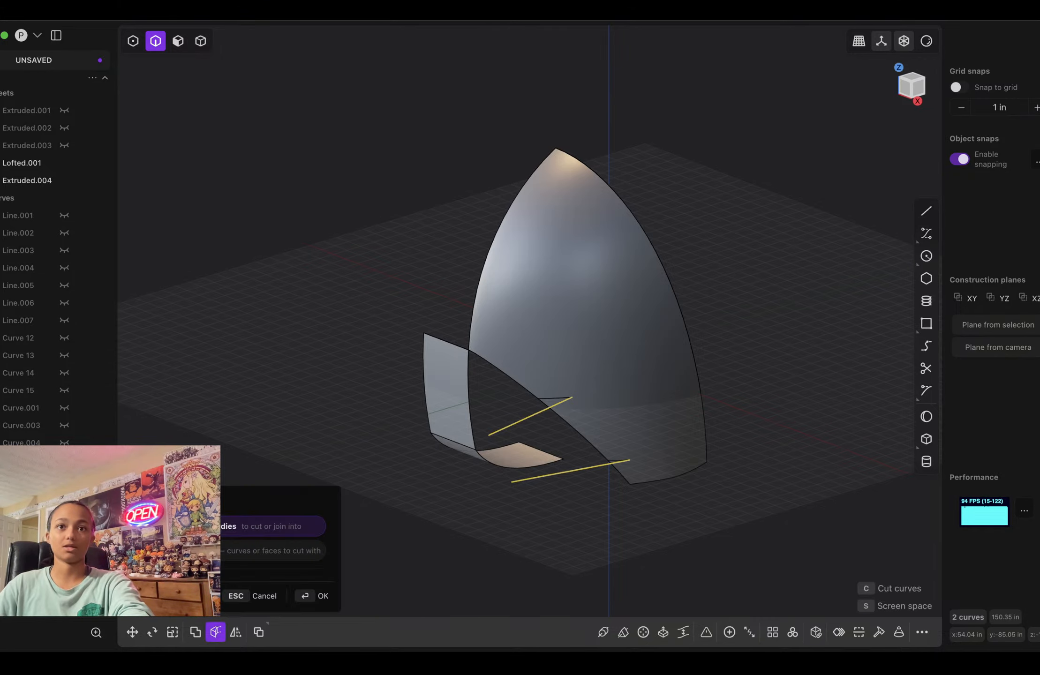
pyautogui.click(448, 398)
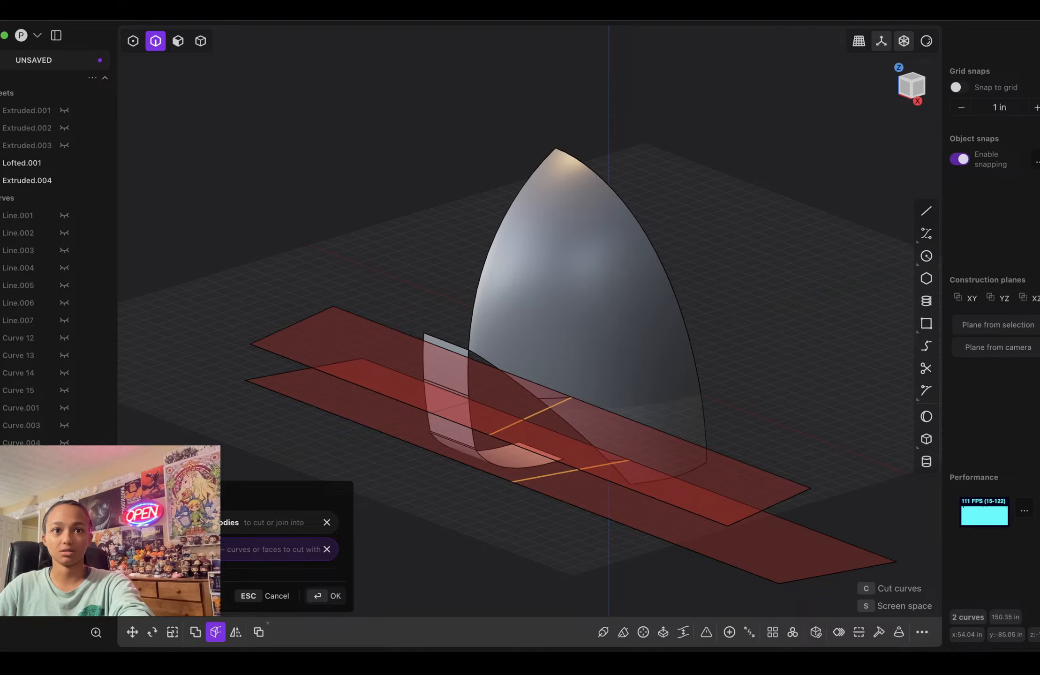
pyautogui.press('Return')
pyautogui.moveTo(529, 356); pyautogui.dragTo(530, 323, button='middle')
pyautogui.press('Escape')
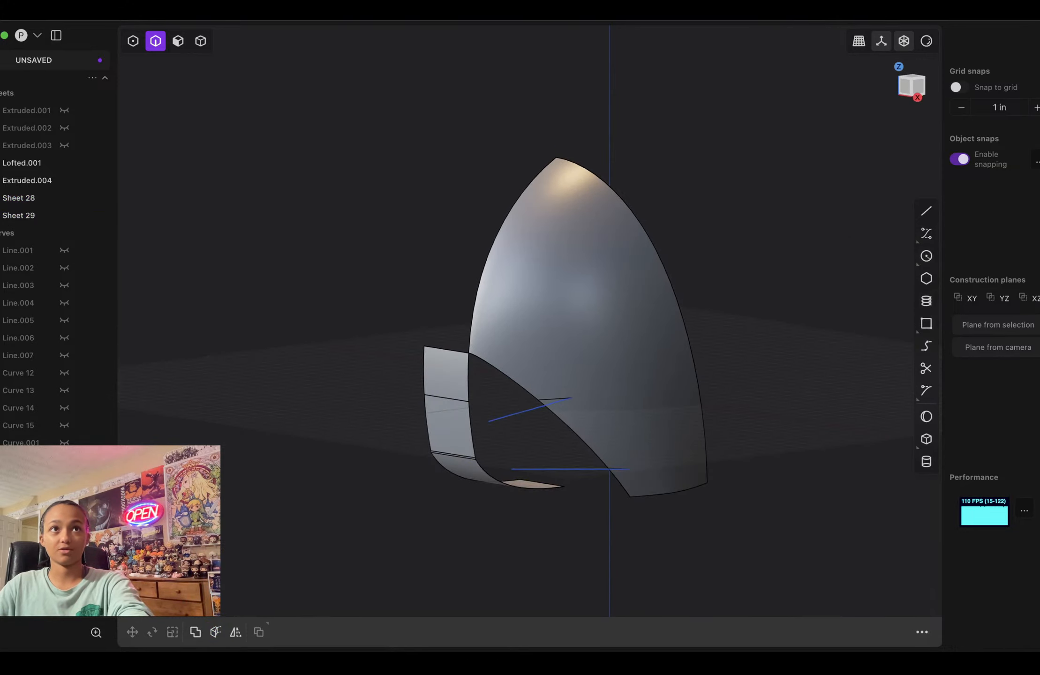
# Step: Hide the two lines used for the imprint and cut
pyautogui.click(201, 41)
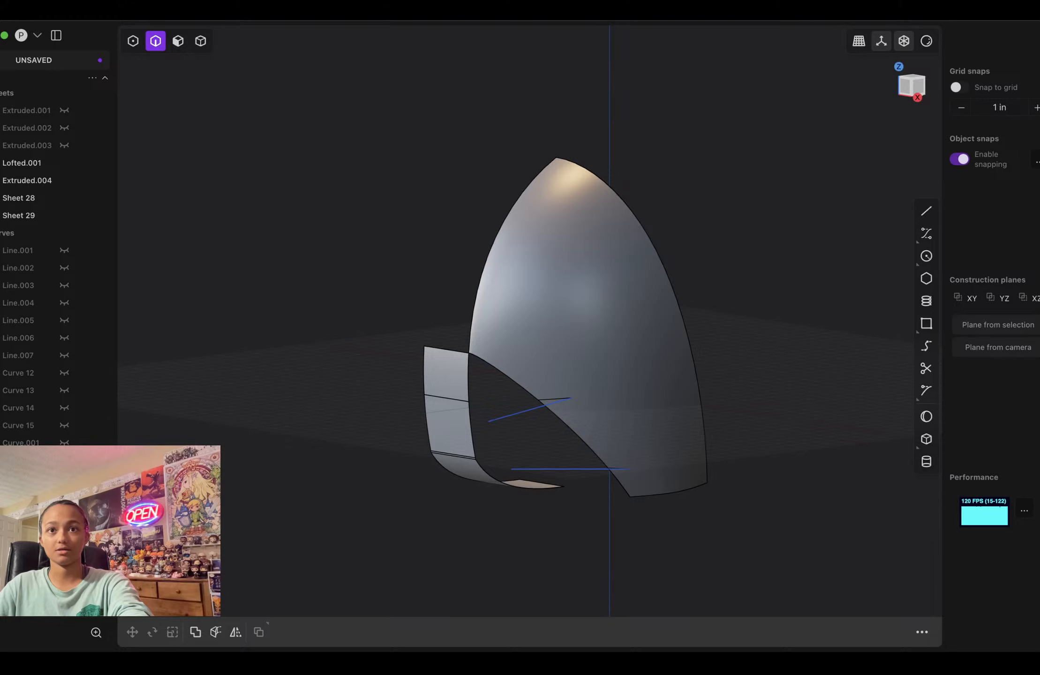
pyautogui.click(523, 412)
pyautogui.keyDown('shift'); pyautogui.click(539, 469); pyautogui.keyUp('shift')
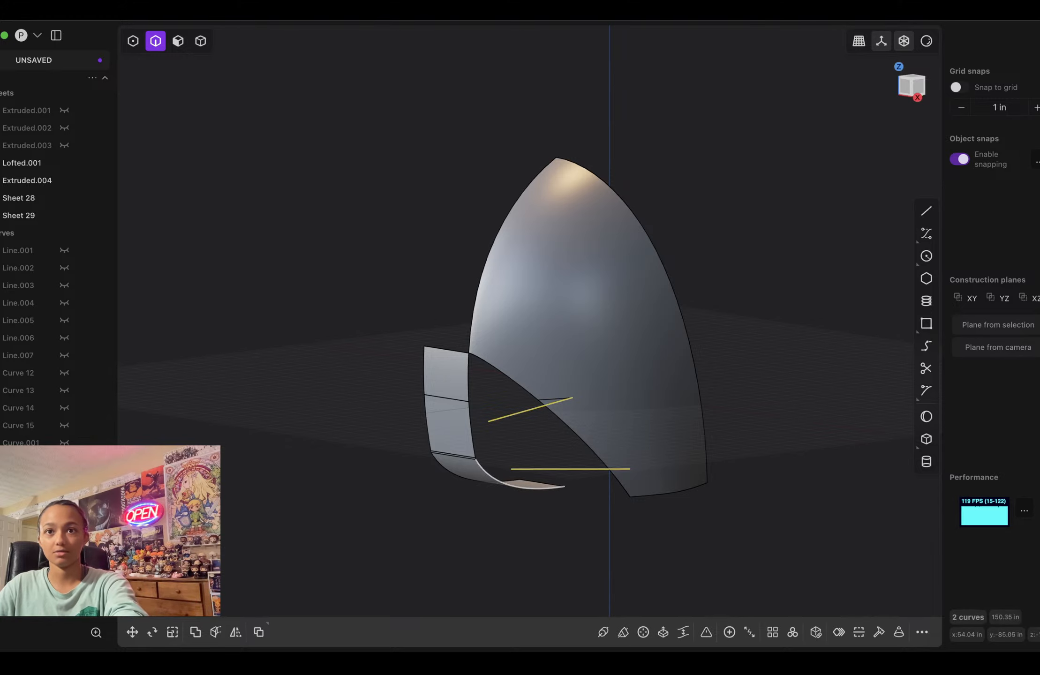
pyautogui.press('h')
# Step: Bridge the upper cut edge of the extruded sheet to the upper imprinted edge on the lofted sheet with a curve
pyautogui.scroll(3, 580, 355)
pyautogui.moveTo(580, 354); pyautogui.dragTo(577, 388, button='middle')
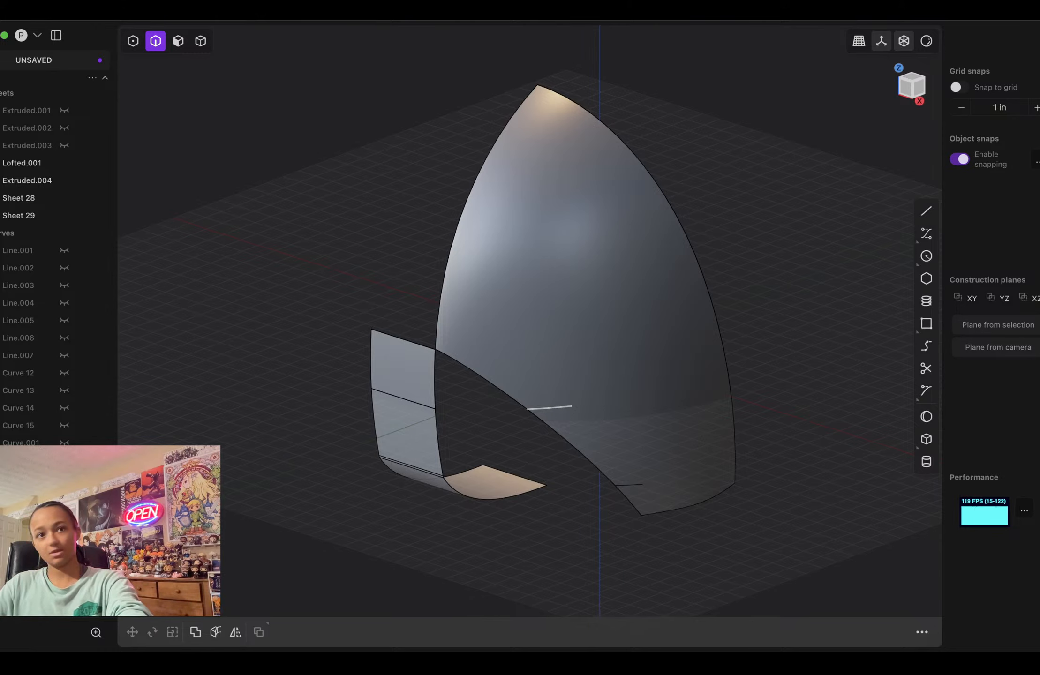
pyautogui.click(406, 400)
pyautogui.press('f')
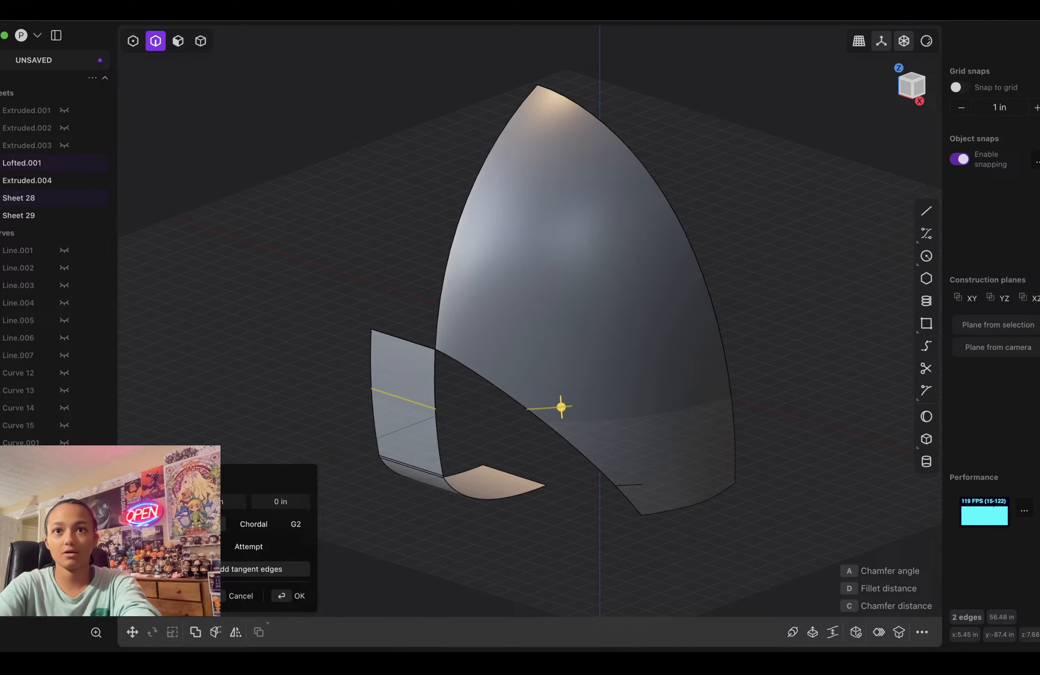
pyautogui.press('space')
pyautogui.write('bri')
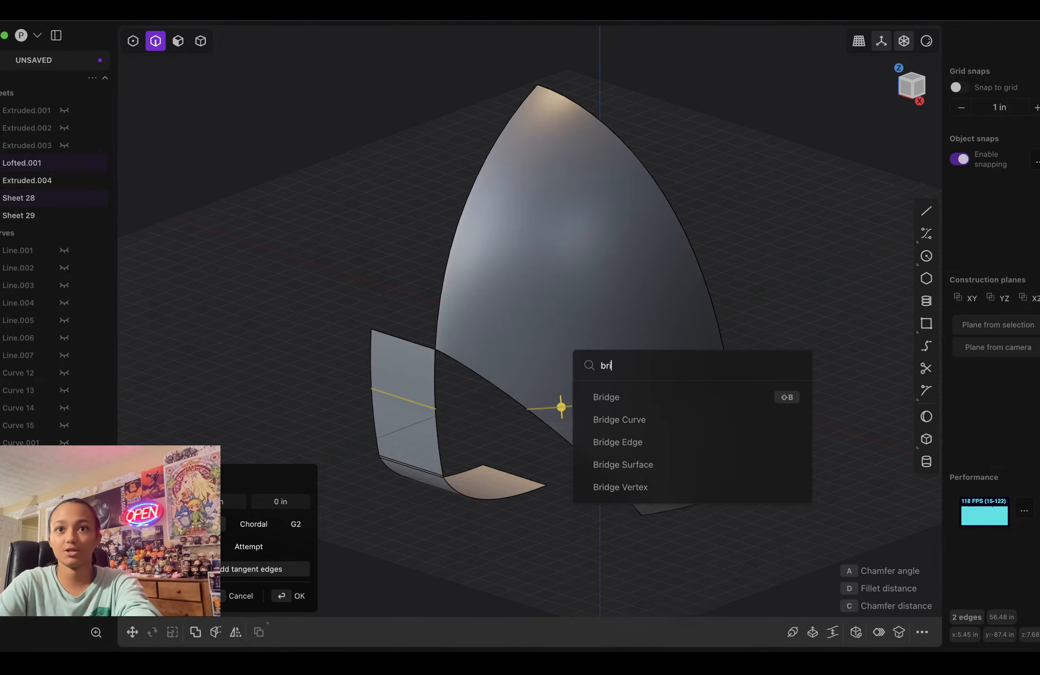
pyautogui.press('Down')
pyautogui.press('Down')
pyautogui.press('Down')
pyautogui.press('Return')
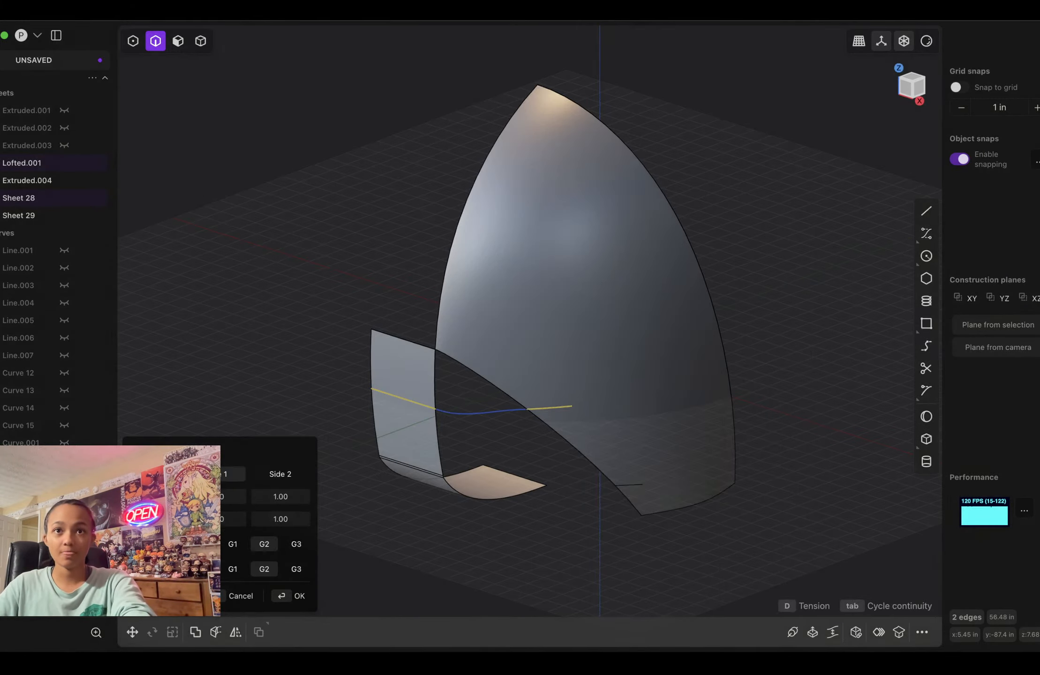
# Step: Set the bridge curve's tension to about 0.603 on both sides and finish the bridge
pyautogui.moveTo(515, 328); pyautogui.dragTo(583, 387, button='middle')
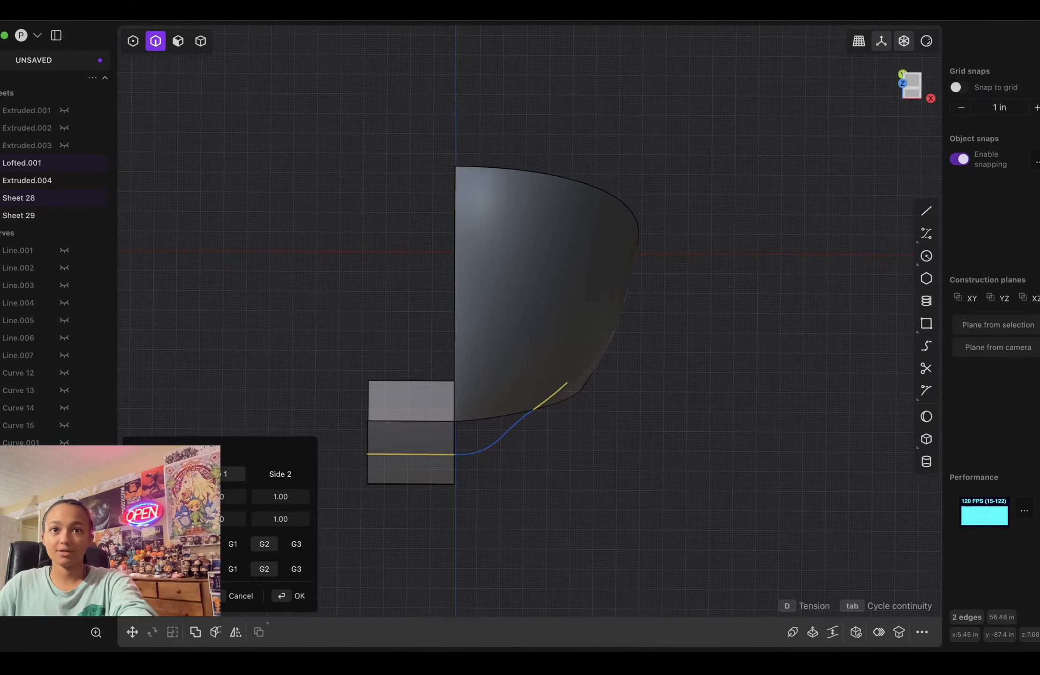
pyautogui.press('d')
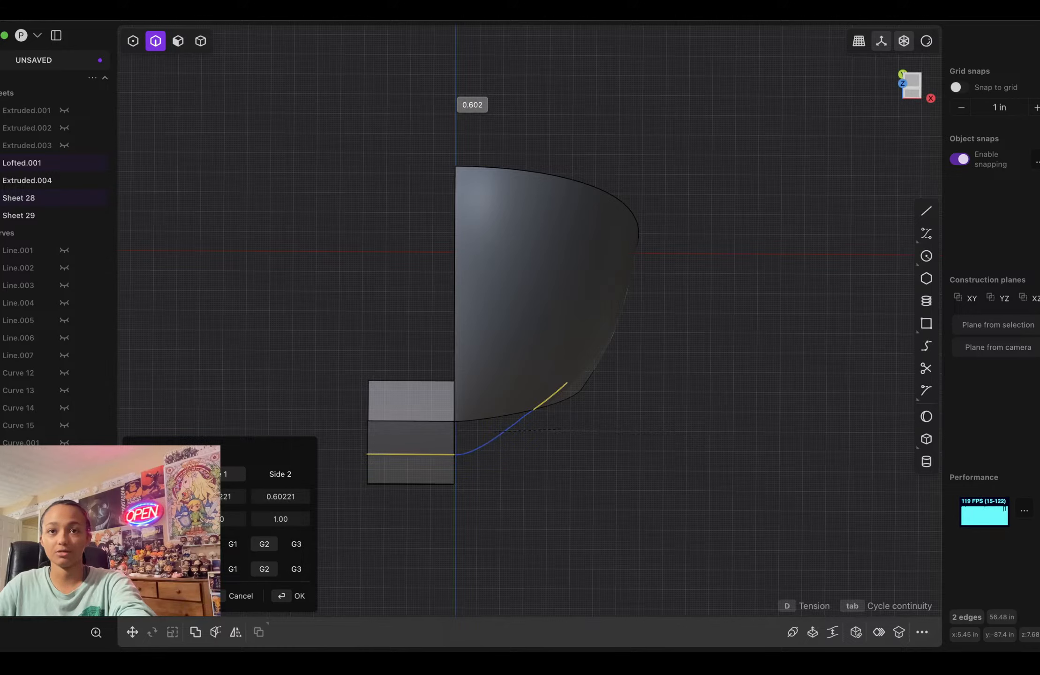
pyautogui.click(455, 98)
pyautogui.moveTo(521, 300); pyautogui.dragTo(505, 186, button='middle')
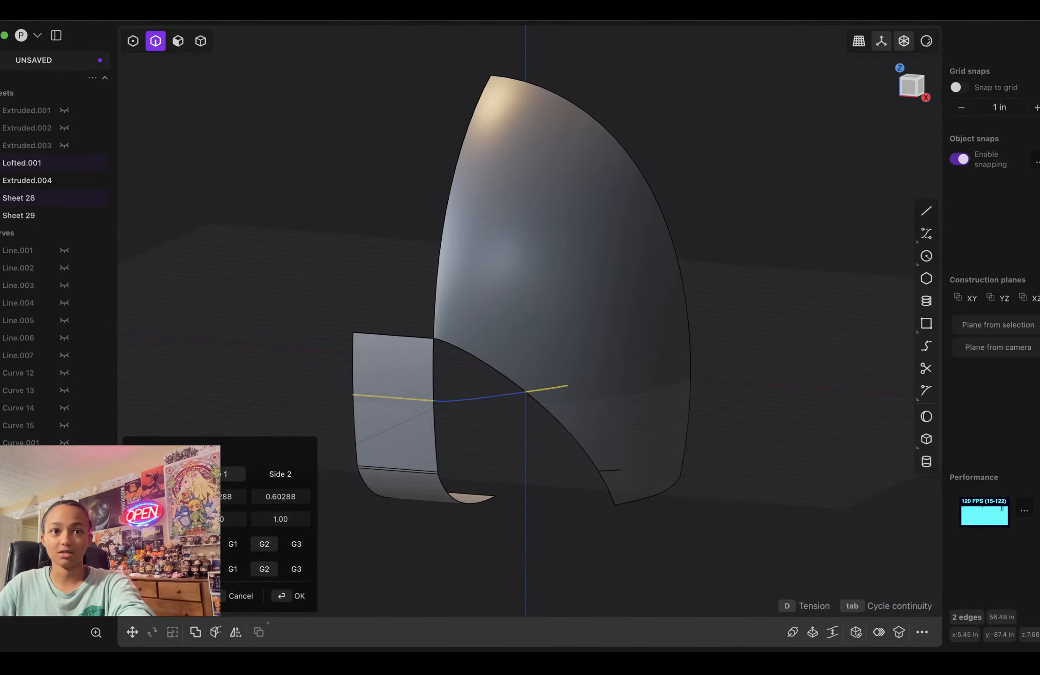
pyautogui.press('Return')
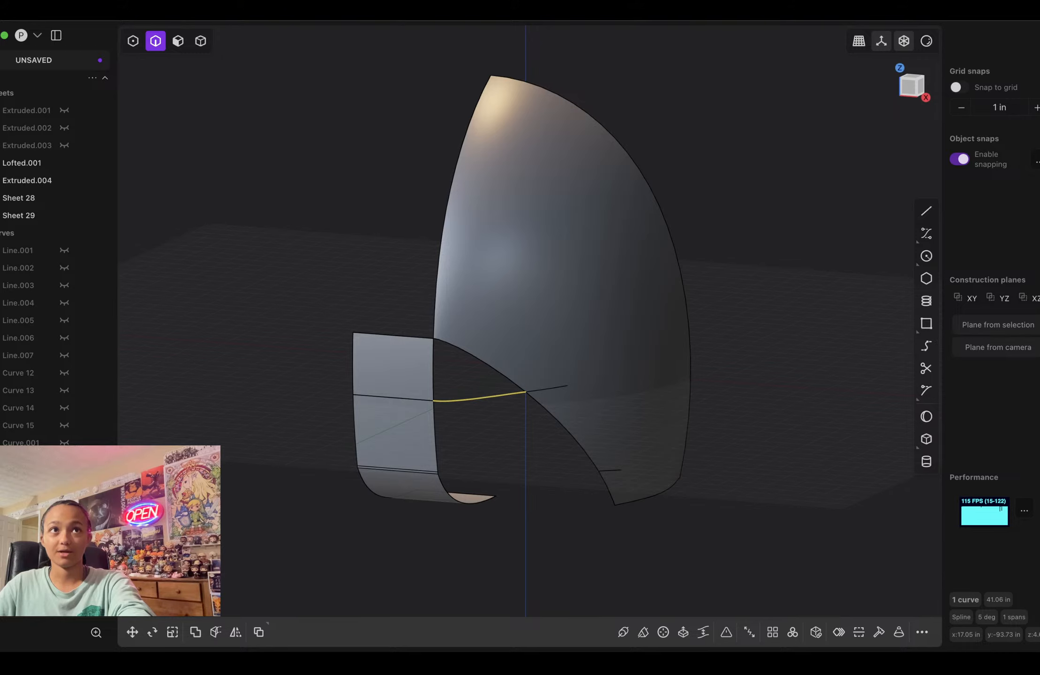
# Step: Bridge the lower cut edge of the extruded sheet to the lower imprinted edge on the lofted sheet with a curve
pyautogui.press('4')
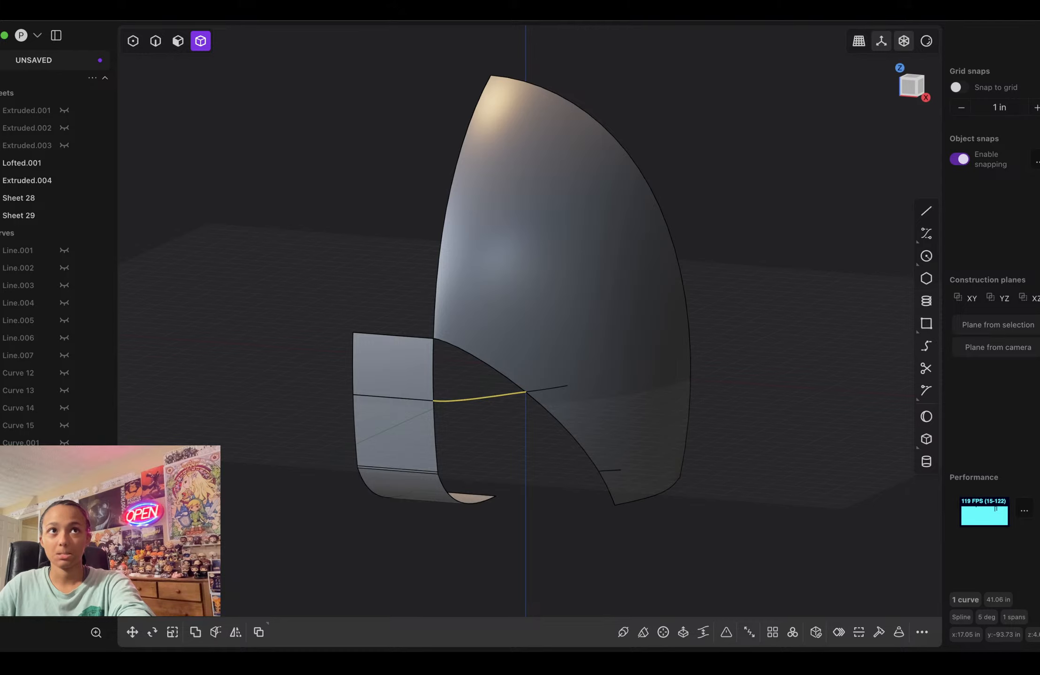
pyautogui.press('2')
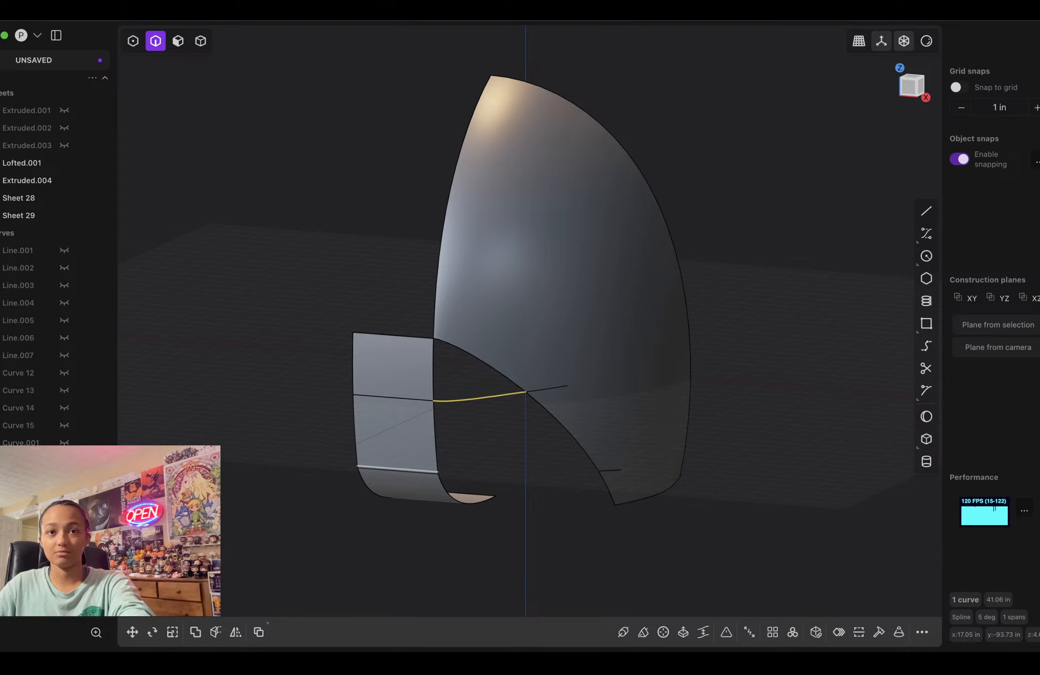
pyautogui.click(402, 469)
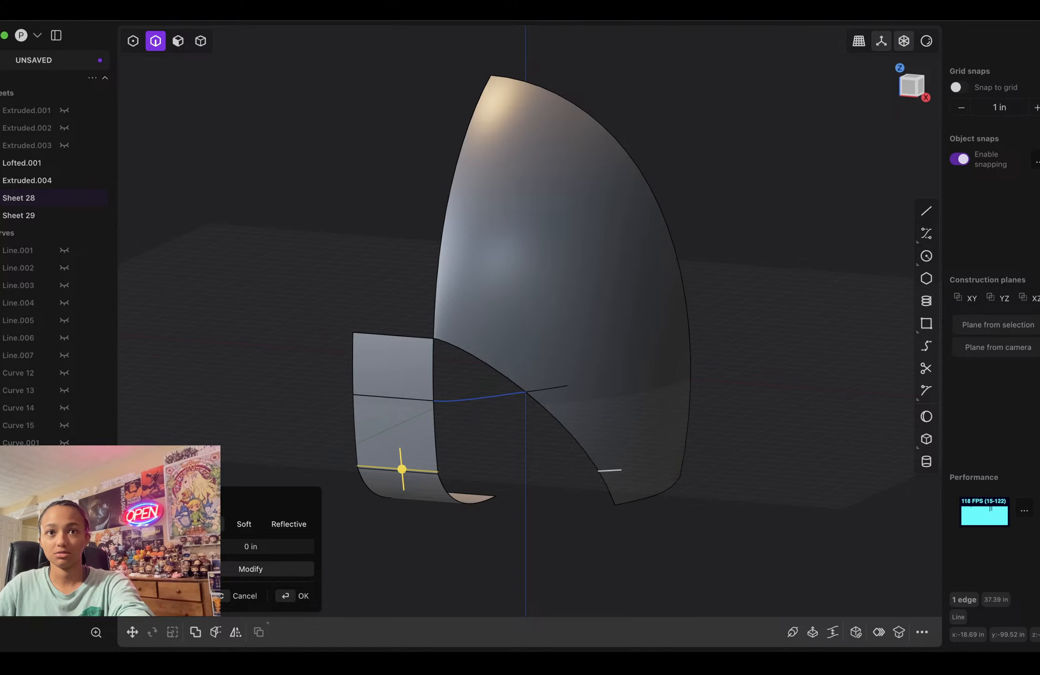
pyautogui.keyDown('shift'); pyautogui.click(610, 470); pyautogui.keyUp('shift')
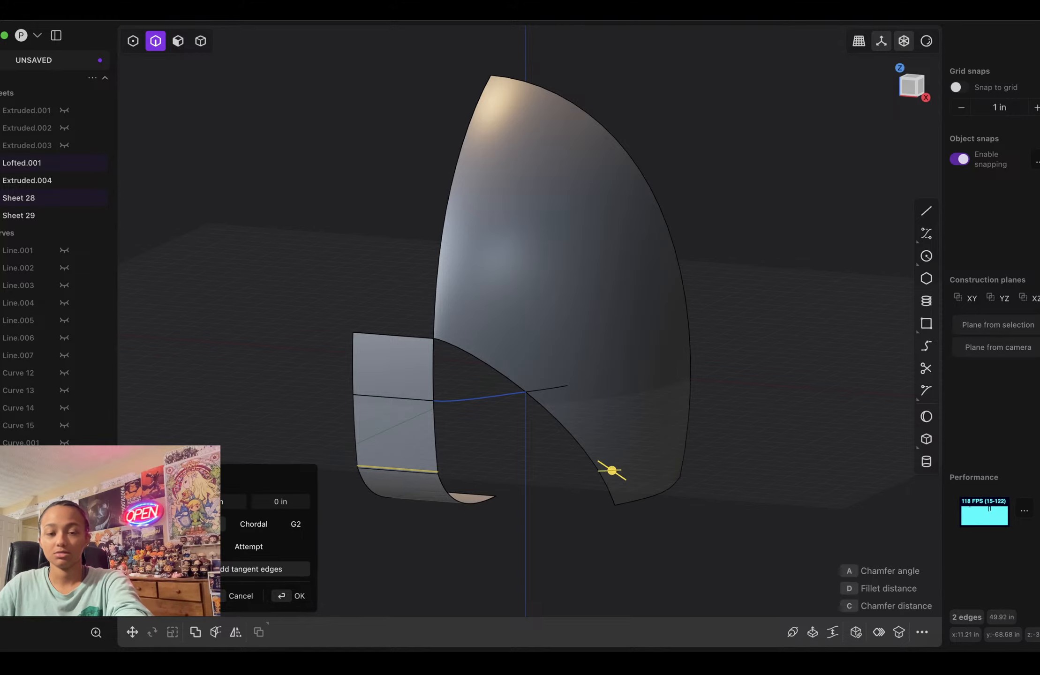
pyautogui.write('fbr')
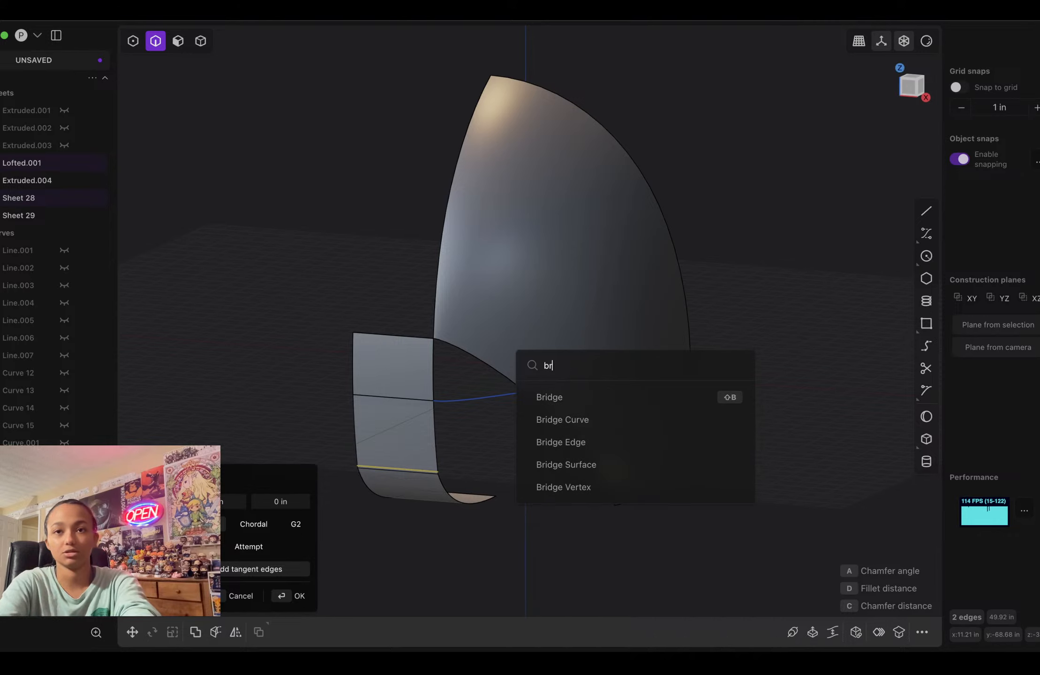
pyautogui.write('id')
pyautogui.press('Up')
pyautogui.press('Up')
pyautogui.press('Return')
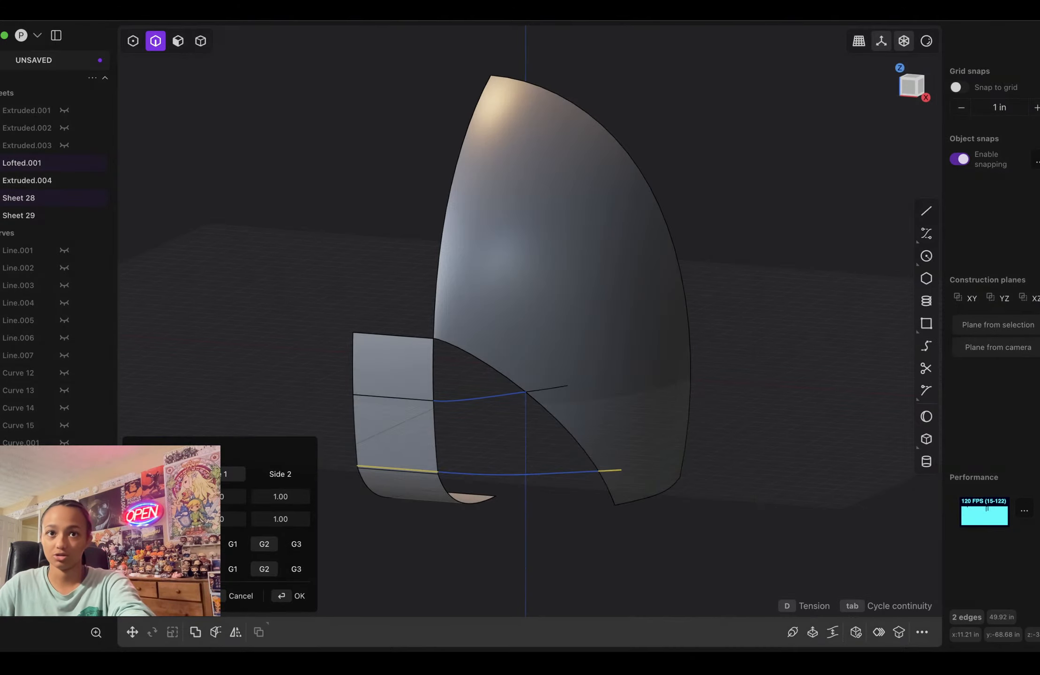
# Step: Set the lower bridge curve's tension to about 0.586 on both sides and finish the bridge
pyautogui.moveTo(530, 323); pyautogui.dragTo(545, 396, button='middle')
pyautogui.press('d')
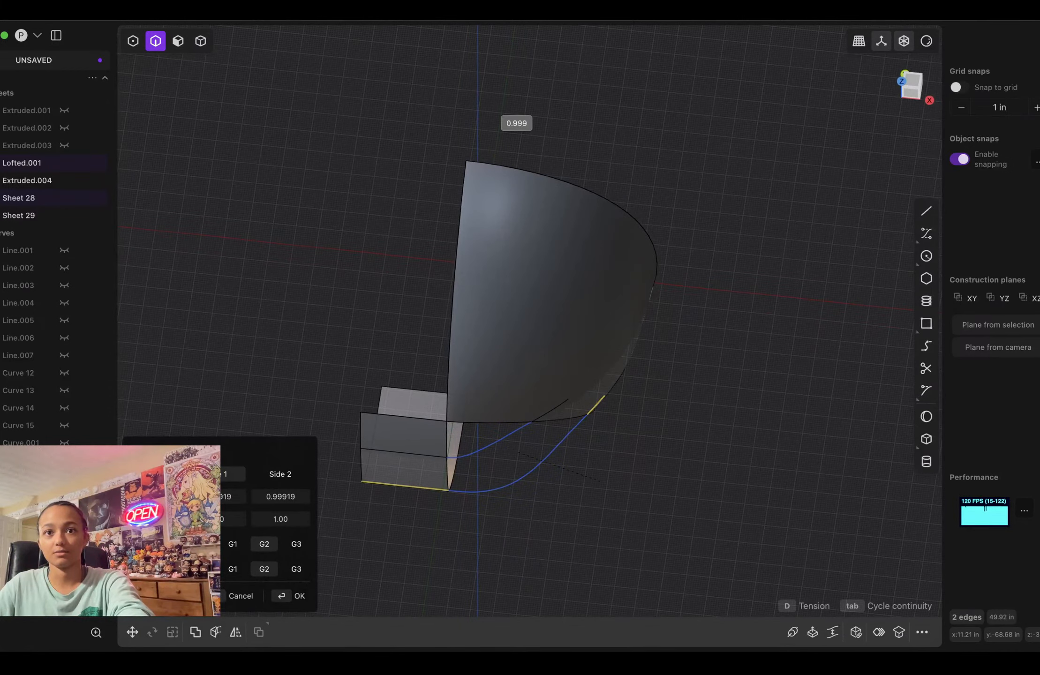
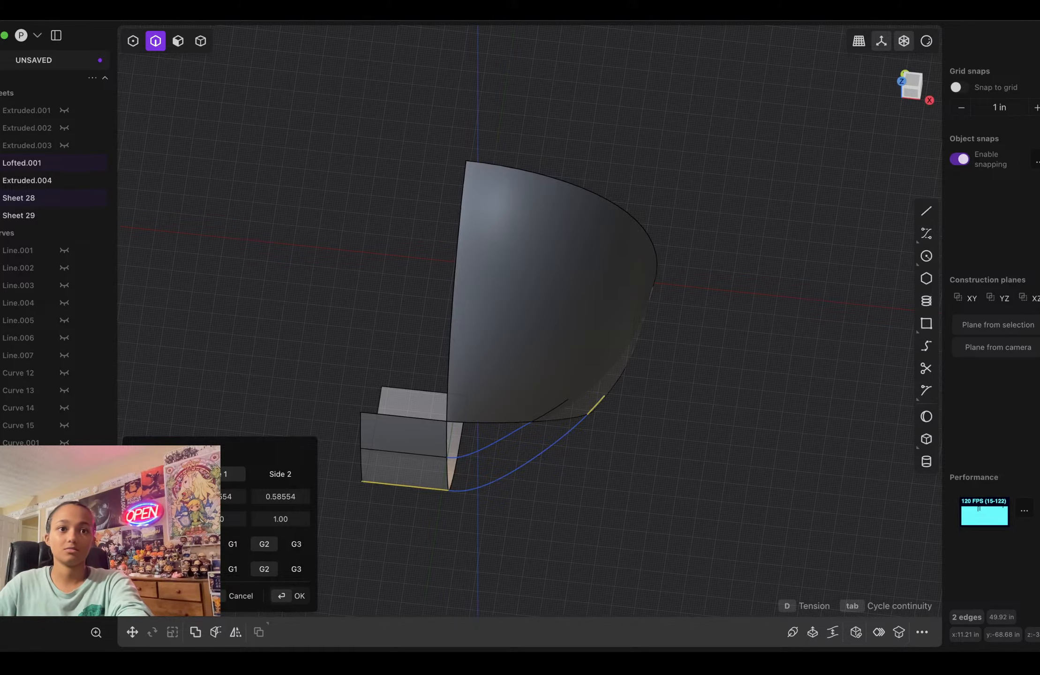
pyautogui.click(288, 596)
# Step: Try to patch the opening between the four side edges of the cut extruded sheet and the loft's three lower front edges
pyautogui.moveTo(530, 404); pyautogui.dragTo(502, 165, button='middle')
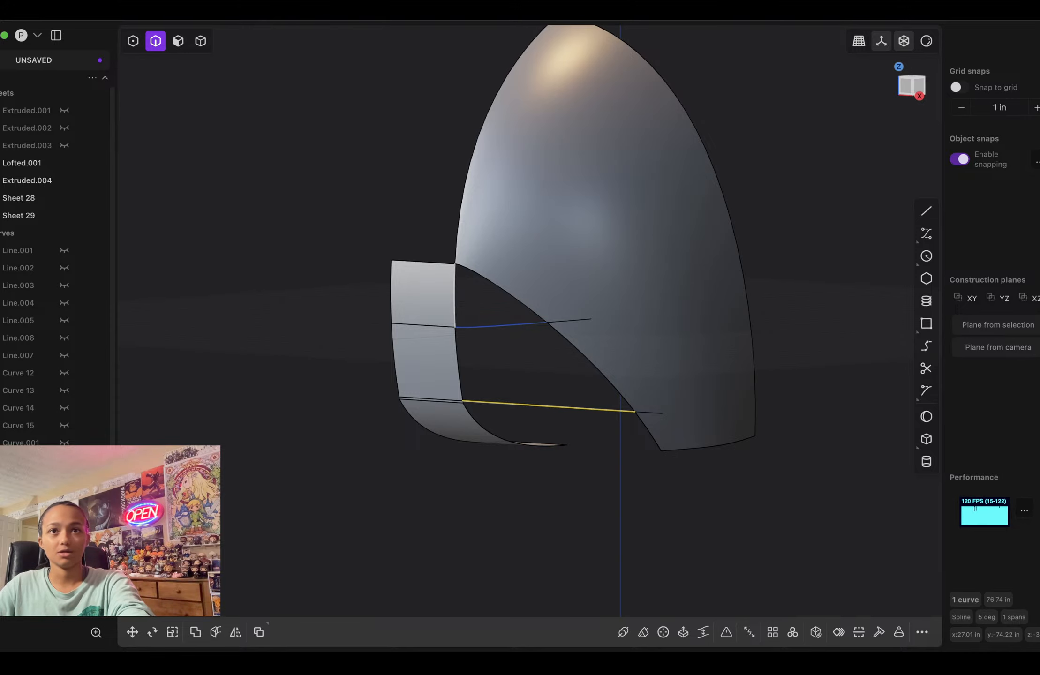
pyautogui.click(455, 304)
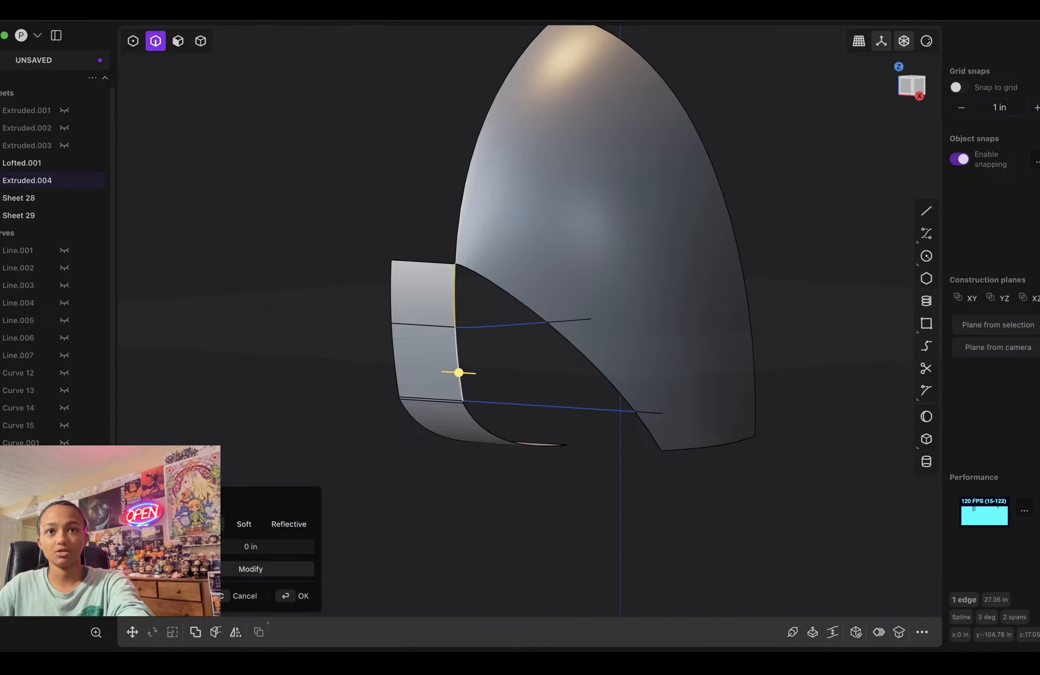
pyautogui.keyDown('shift'); pyautogui.click(457, 401); pyautogui.keyUp('shift')
pyautogui.scroll(10, 458, 403)
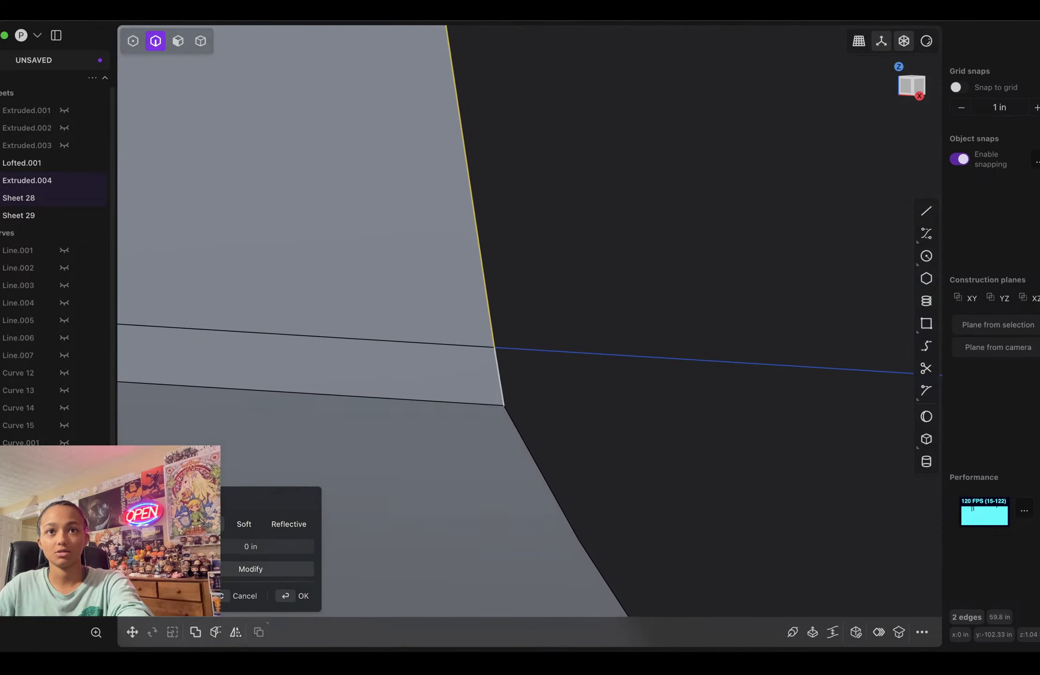
pyautogui.keyDown('shift'); pyautogui.click(496, 381); pyautogui.keyUp('shift')
pyautogui.scroll(-5, 497, 381)
pyautogui.scroll(-3, 498, 382)
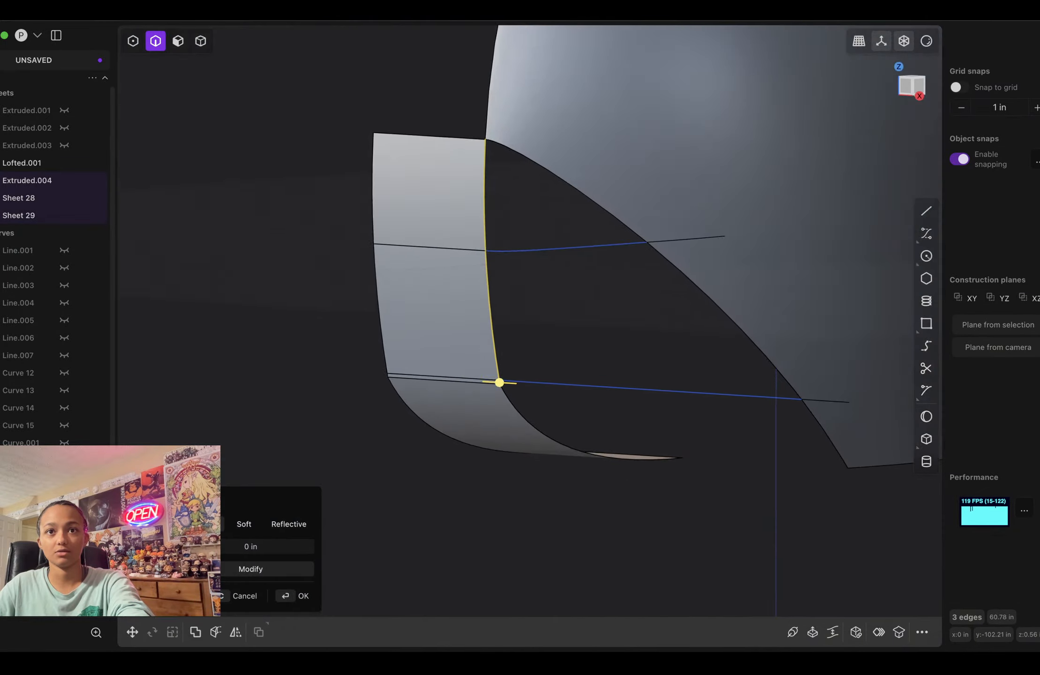
pyautogui.keyDown('shift'); pyautogui.click(519, 412); pyautogui.keyUp('shift')
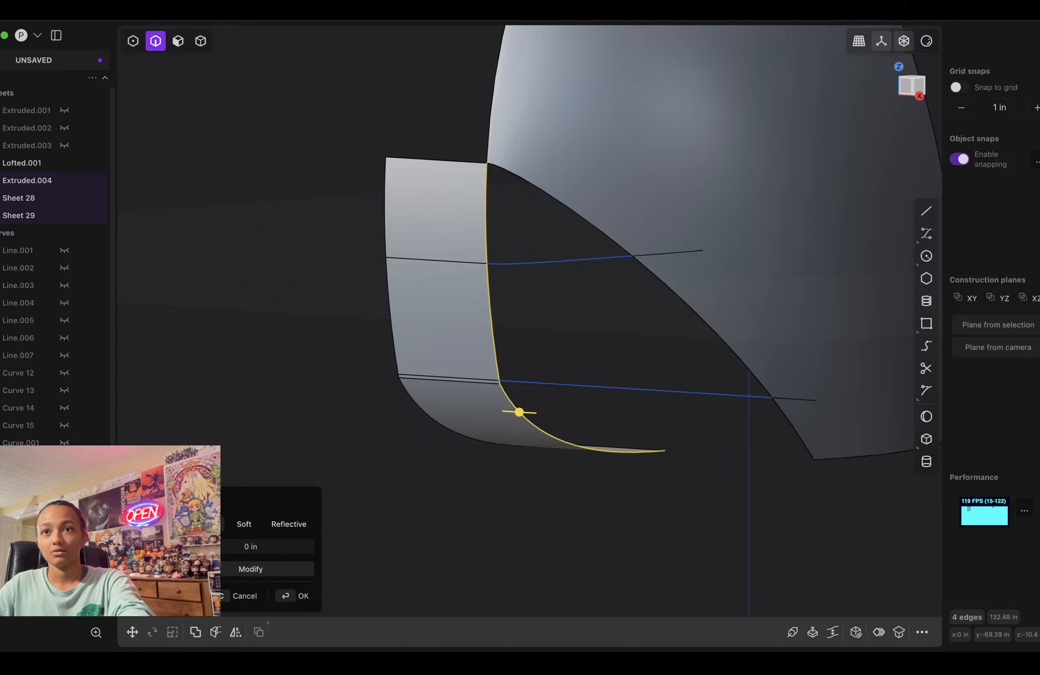
pyautogui.keyDown('shift'); pyautogui.click(801, 441); pyautogui.keyUp('shift')
pyautogui.keyDown('shift'); pyautogui.click(725, 344); pyautogui.keyUp('shift')
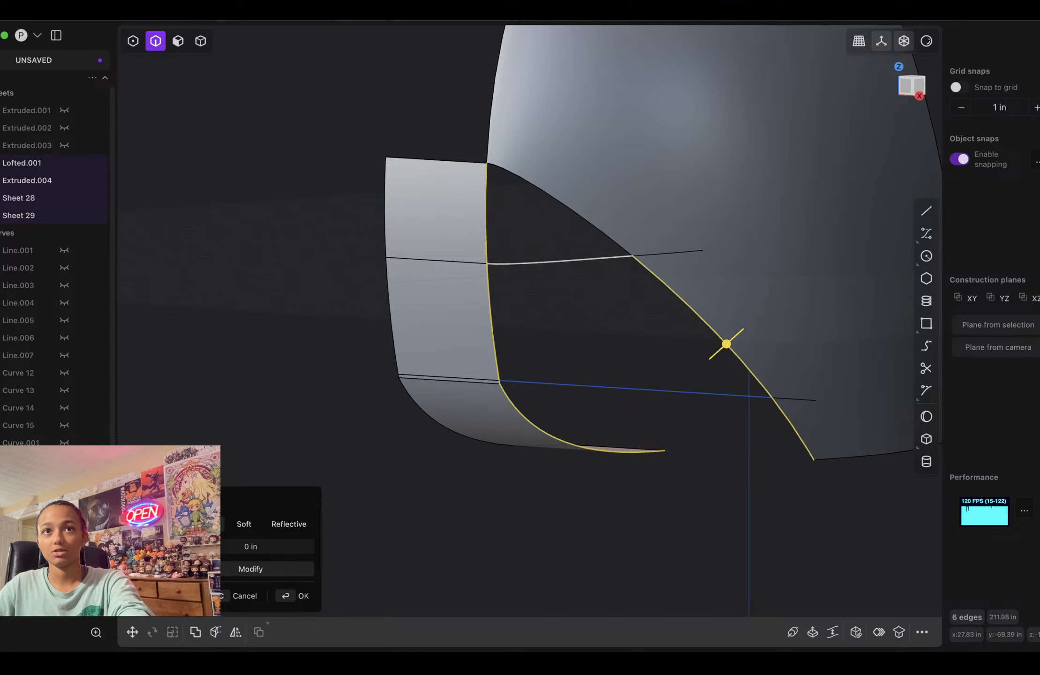
pyautogui.keyDown('shift'); pyautogui.click(574, 212); pyautogui.keyUp('shift')
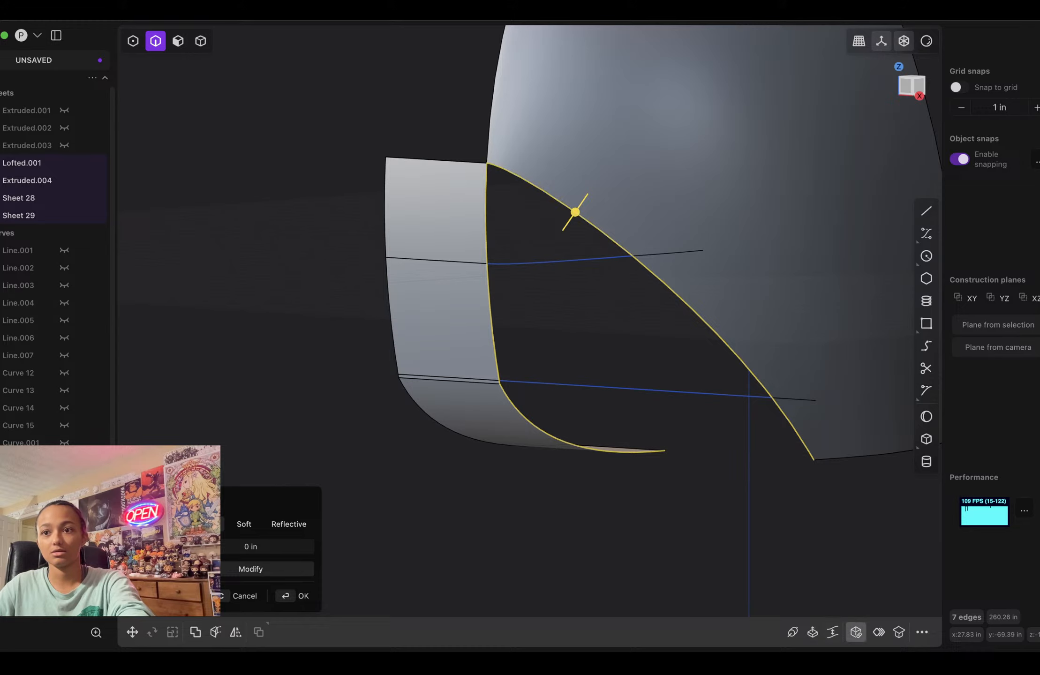
pyautogui.click(856, 632)
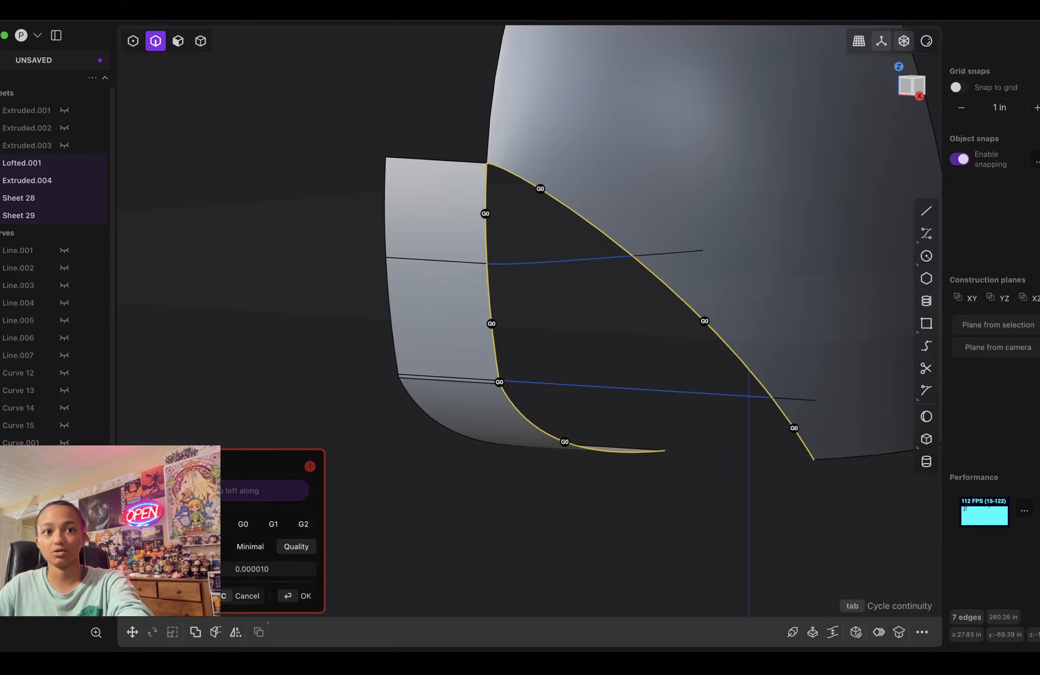
pyautogui.click(244, 596)
# Step: Try to loft between the seven selected opening edges, and clear the selection
pyautogui.press('l')
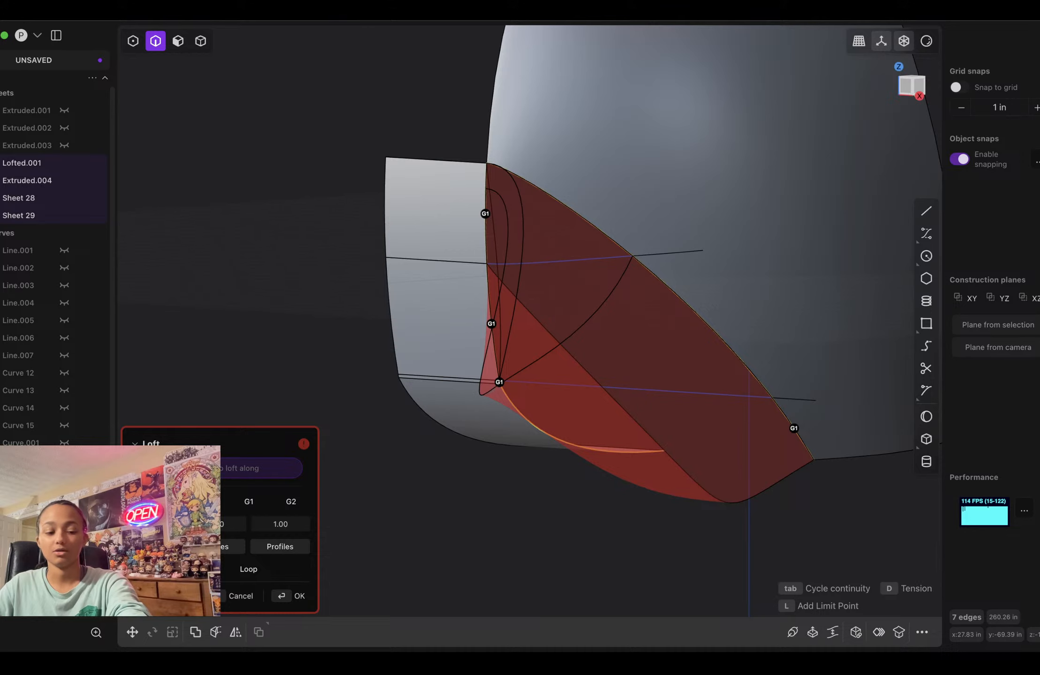
pyautogui.moveTo(539, 319); pyautogui.dragTo(574, 342, button='middle')
pyautogui.click(241, 596)
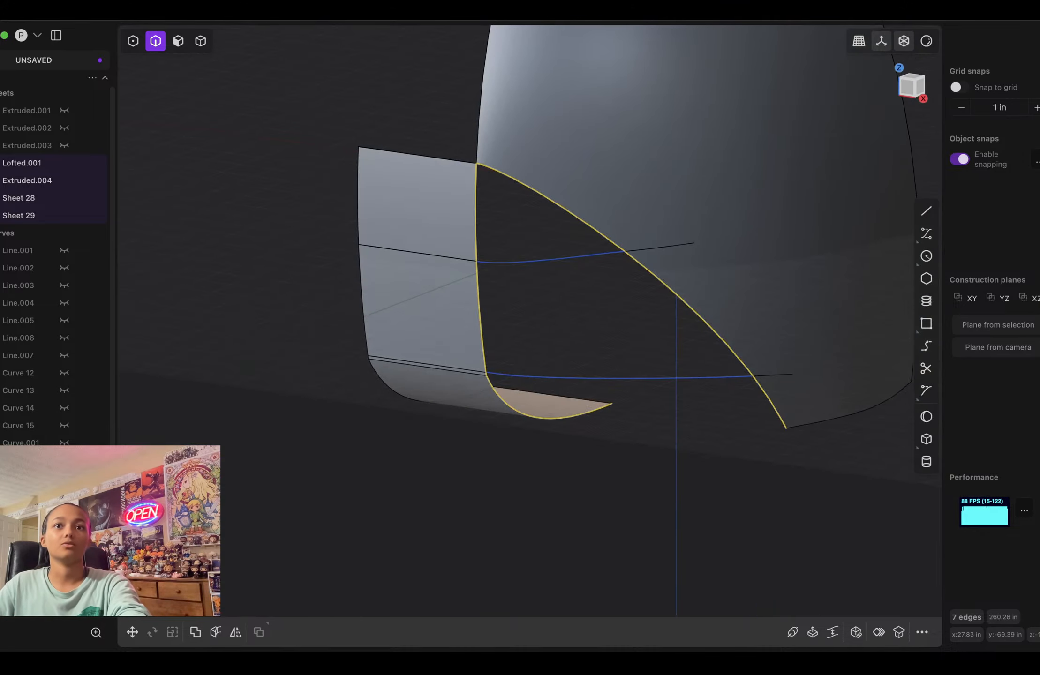
pyautogui.press('Escape')
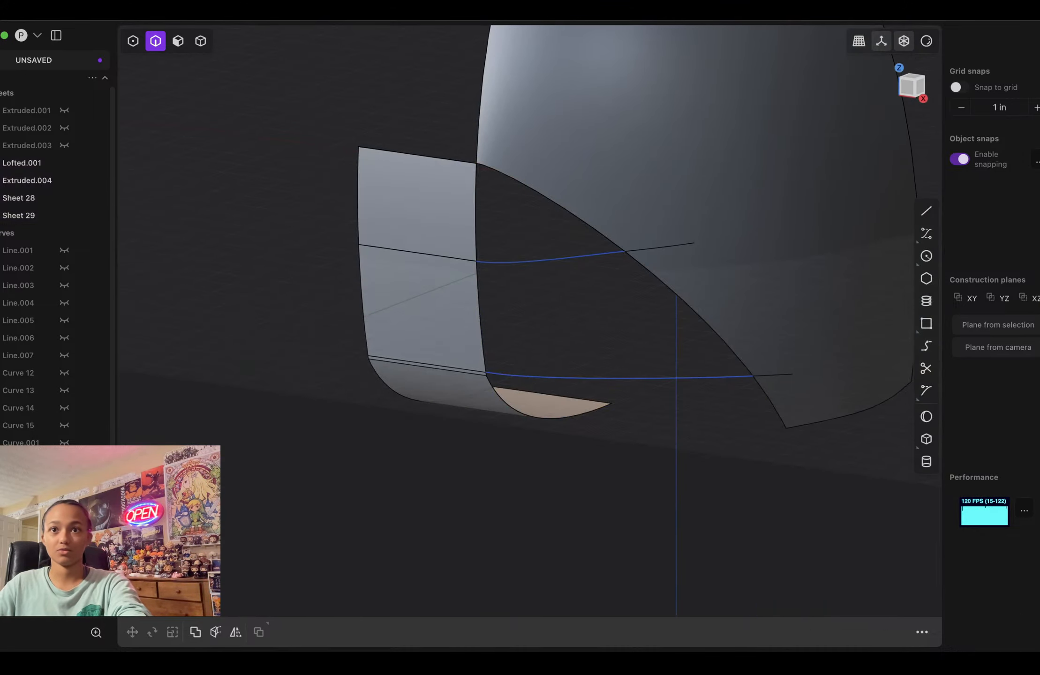
# Step: Bridge the bottom end edge of the curled extruded sheet to the loft's bottom edge with a curve
pyautogui.click(573, 398)
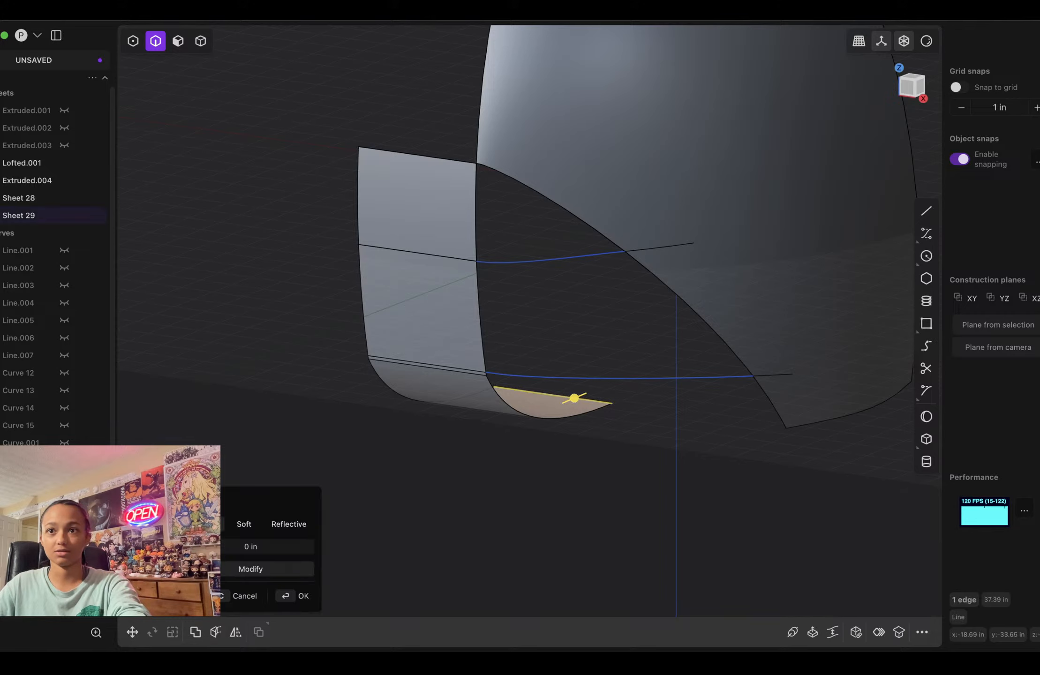
pyautogui.click(808, 424)
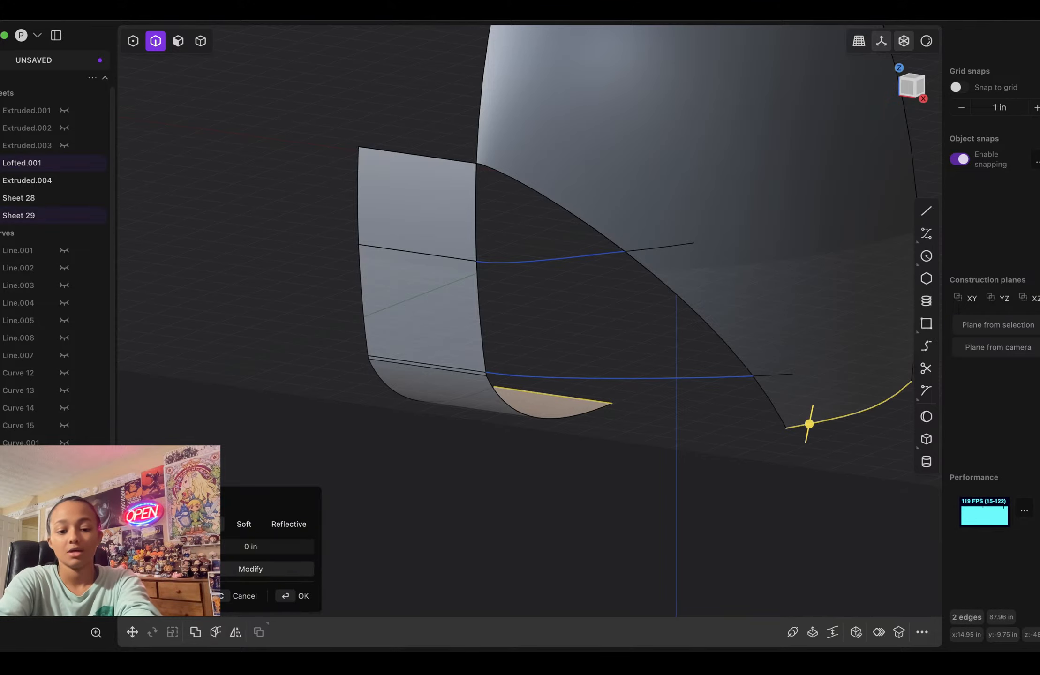
pyautogui.write('fbri')
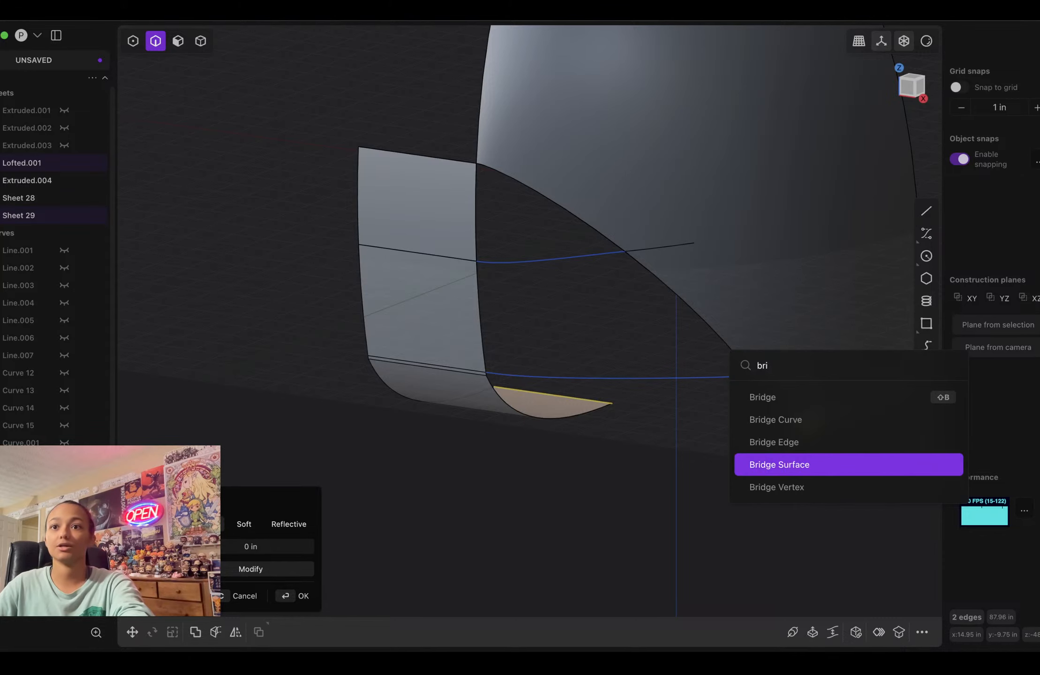
pyautogui.press('Up')
pyautogui.press('Return')
# Step: Set the bottom bridge curve's tension to about 0.158 on both sides and finish the bridge
pyautogui.moveTo(773, 442); pyautogui.dragTo(792, 502, button='middle')
pyautogui.press('d')
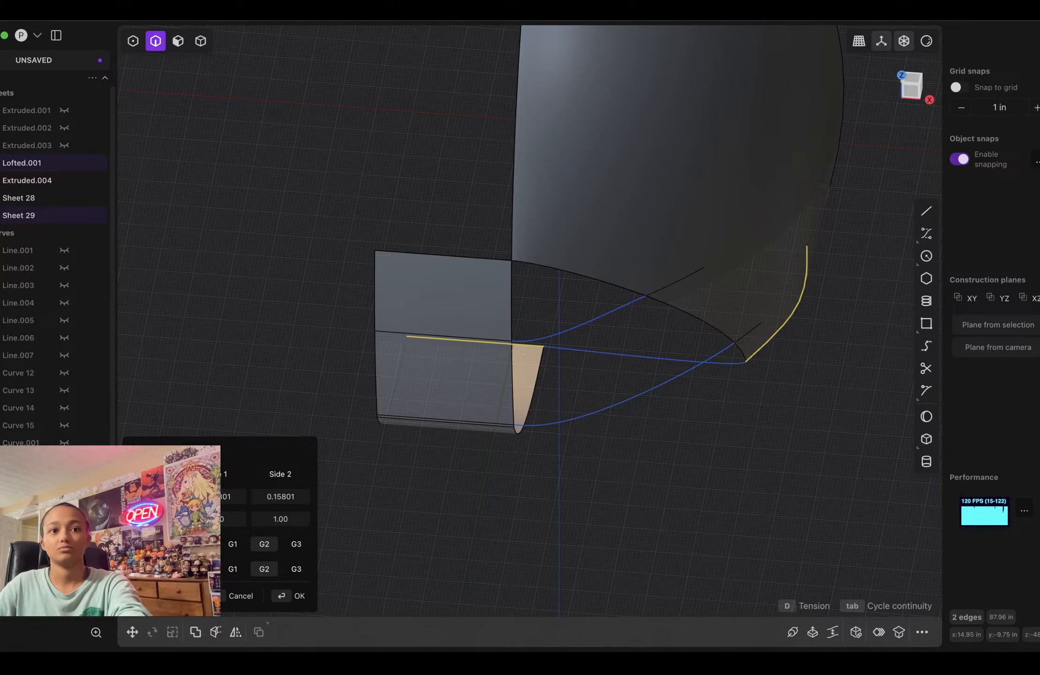
pyautogui.press('Return')
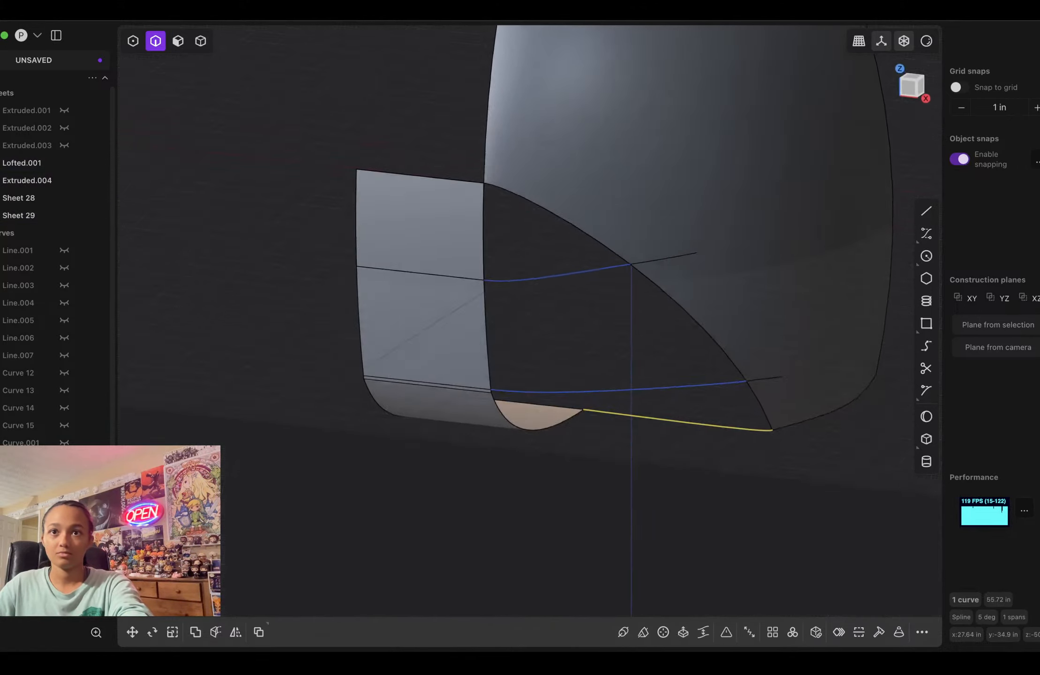
# Step: Patch the opening bounded by the bottom bridge curve, the extruded sheet's side edges and the loft's lower front edges
pyautogui.keyDown('shift'); pyautogui.click(578, 432); pyautogui.keyUp('shift')
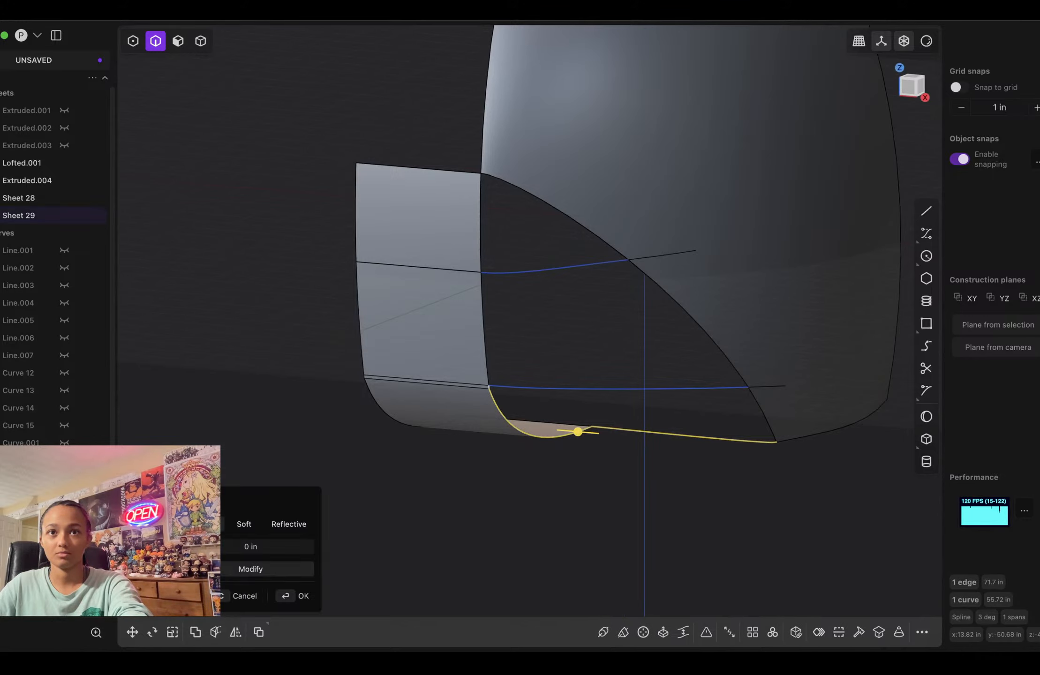
pyautogui.scroll(5, 488, 385)
pyautogui.keyDown('shift'); pyautogui.click(488, 388); pyautogui.keyUp('shift')
pyautogui.scroll(-5, 494, 386)
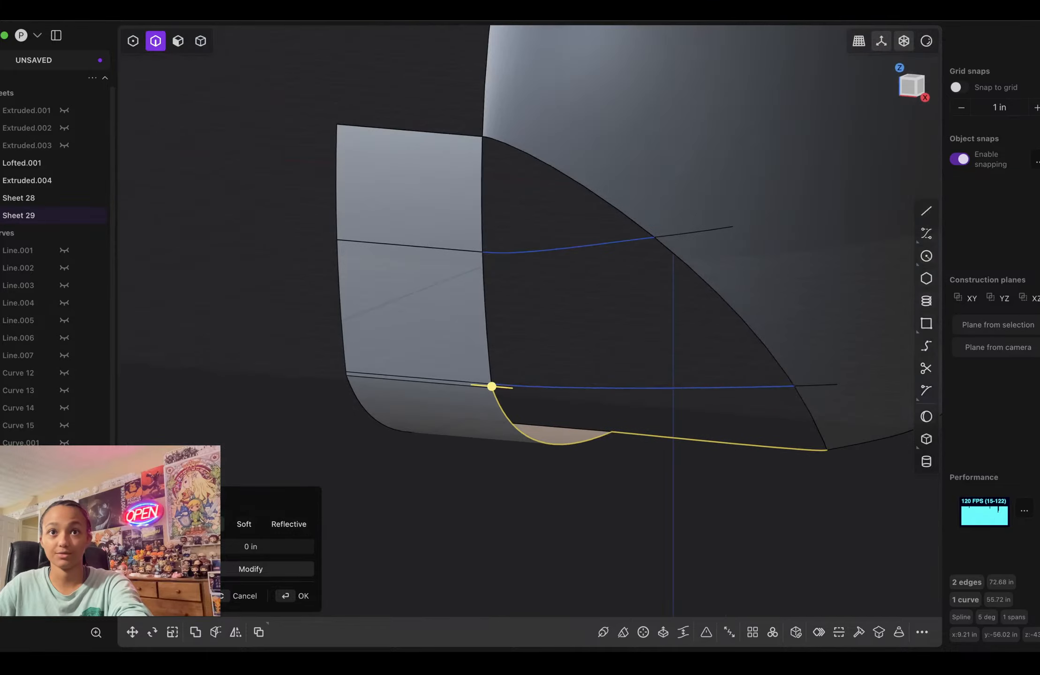
pyautogui.keyDown('shift'); pyautogui.click(489, 358); pyautogui.keyUp('shift')
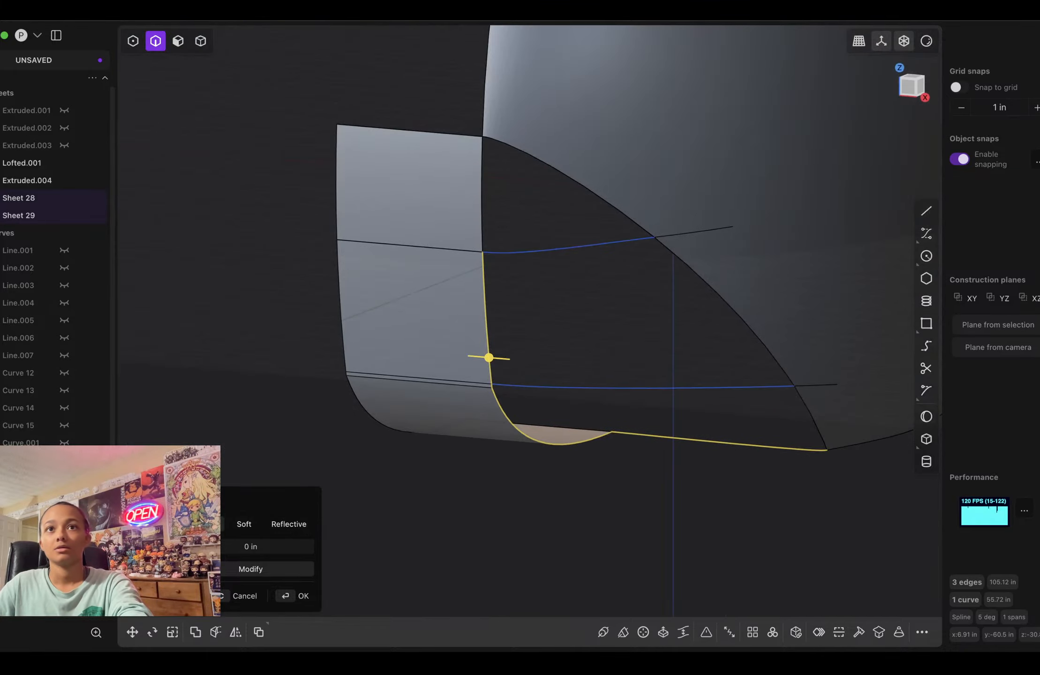
pyautogui.keyDown('shift'); pyautogui.click(482, 169); pyautogui.keyUp('shift')
pyautogui.keyDown('shift'); pyautogui.click(539, 160); pyautogui.keyUp('shift')
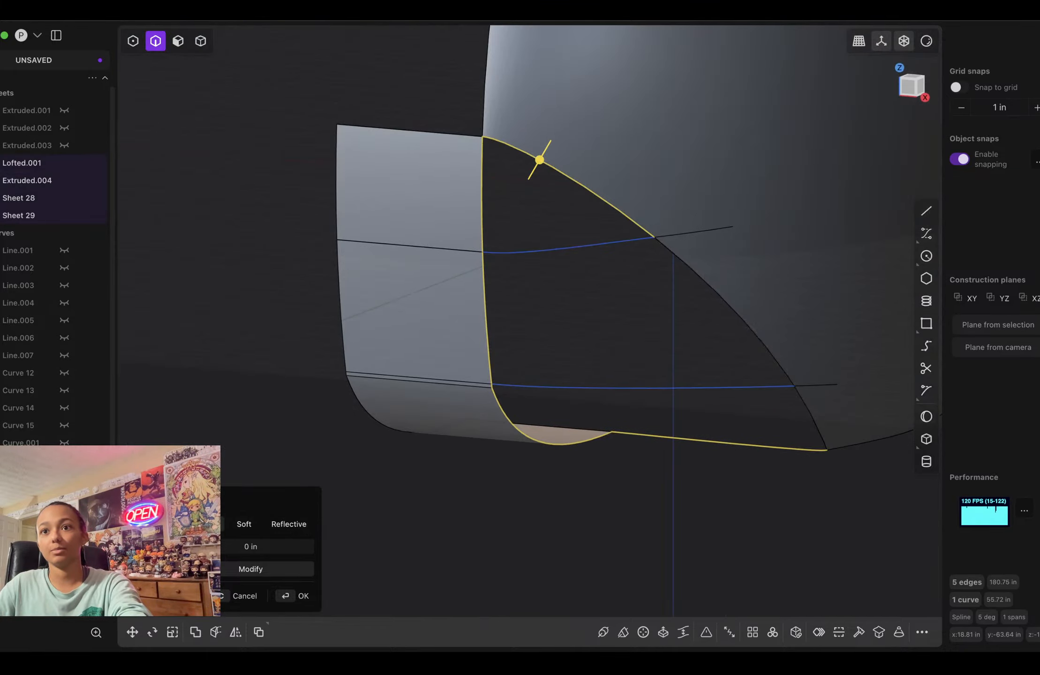
pyautogui.keyDown('shift'); pyautogui.click(742, 319); pyautogui.keyUp('shift')
pyautogui.keyDown('shift'); pyautogui.click(810, 415); pyautogui.keyUp('shift')
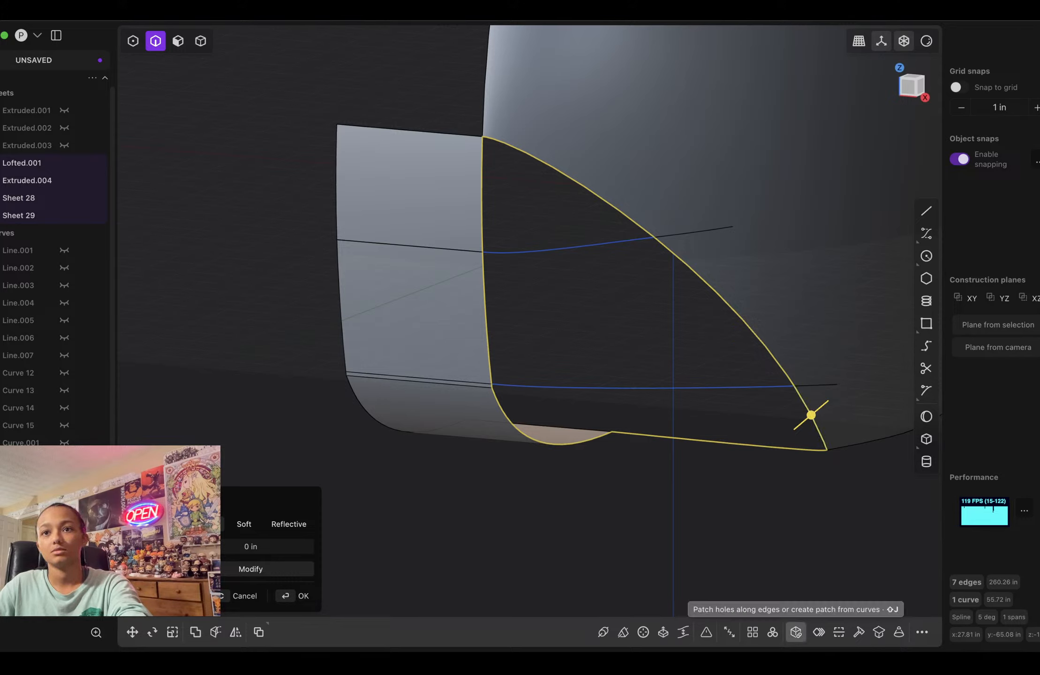
pyautogui.click(796, 632)
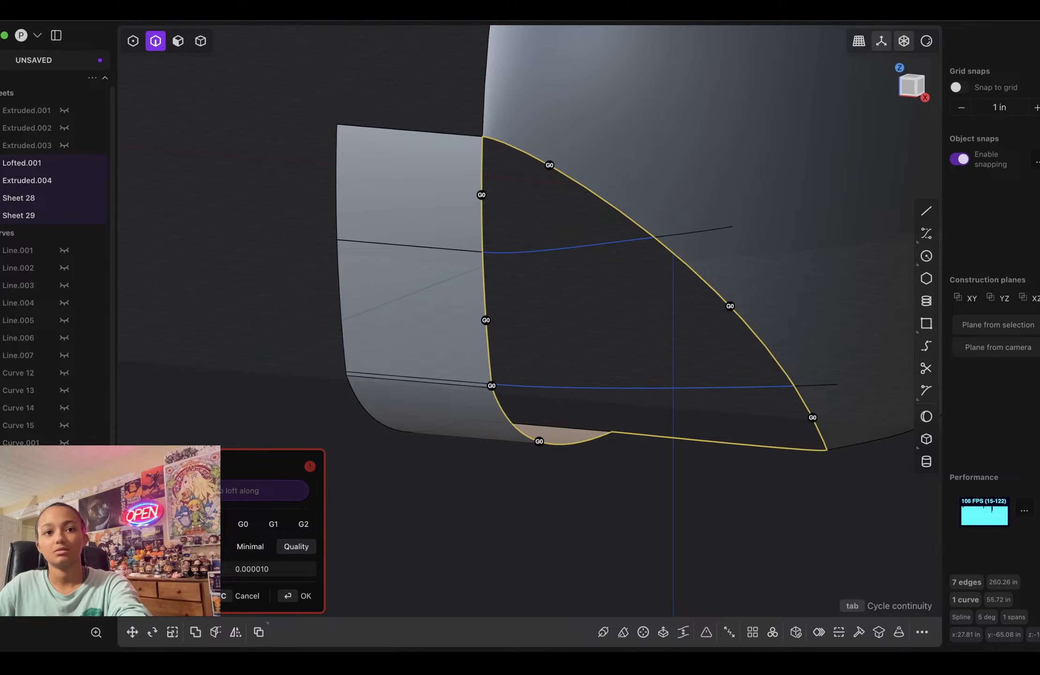
# Step: Try to fill the opening between the curved strip and the shell with G1 continuity on its boundary edges
pyautogui.press('Tab')
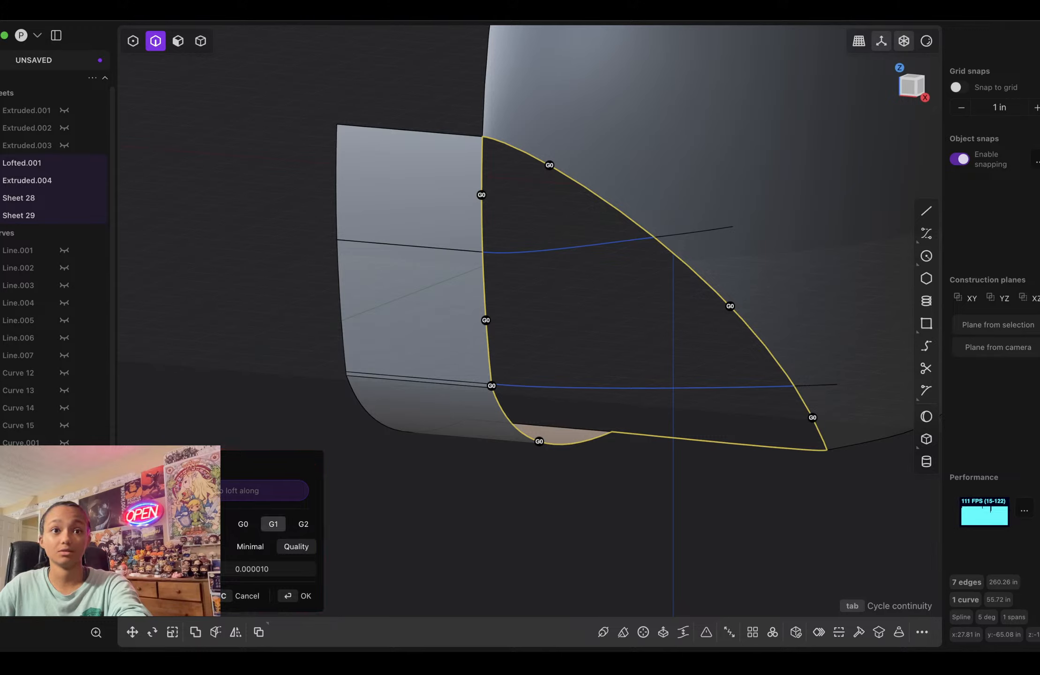
pyautogui.press('Tab')
pyautogui.hotkey('shift', 'Tab')
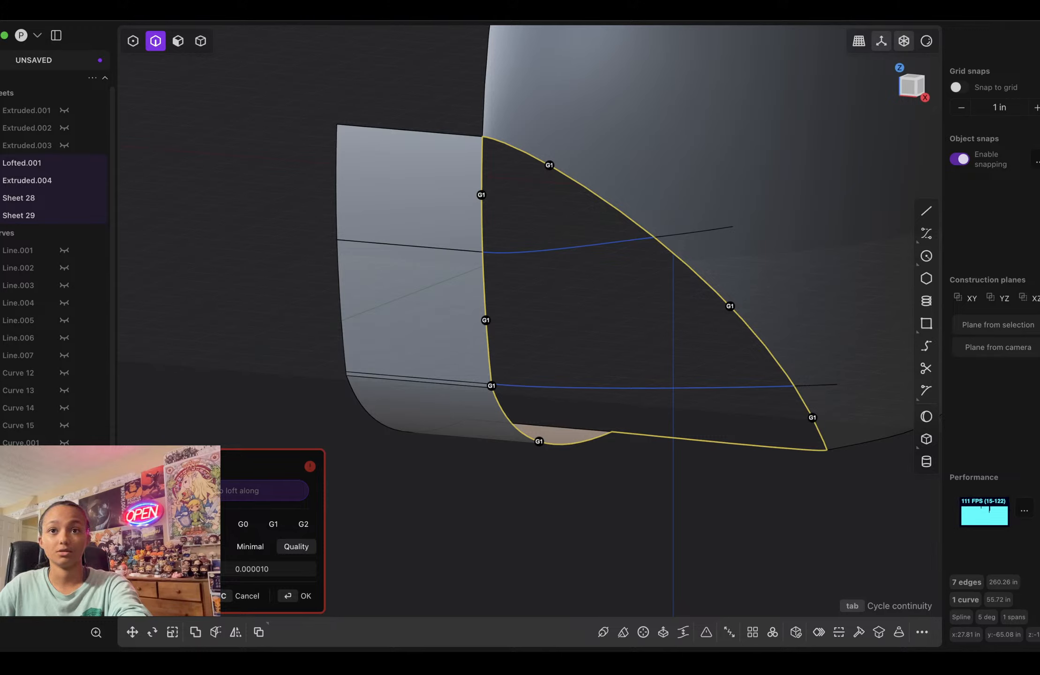
pyautogui.click(247, 596)
pyautogui.press('Escape')
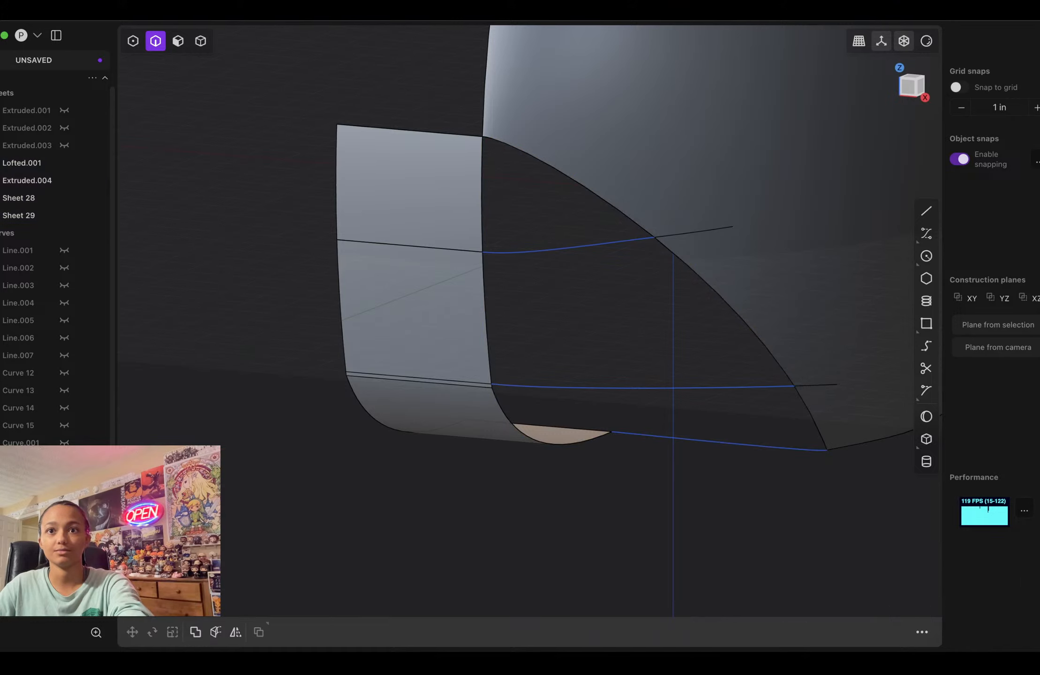
# Step: Undo the recent edge selections and the bottom curve joining the strip's lower end to the shell's lower corner
pyautogui.press('super+z')
pyautogui.press('super+z')
pyautogui.press('super+z')
pyautogui.press('super+z')
pyautogui.press('super+z')
pyautogui.press('super+z')
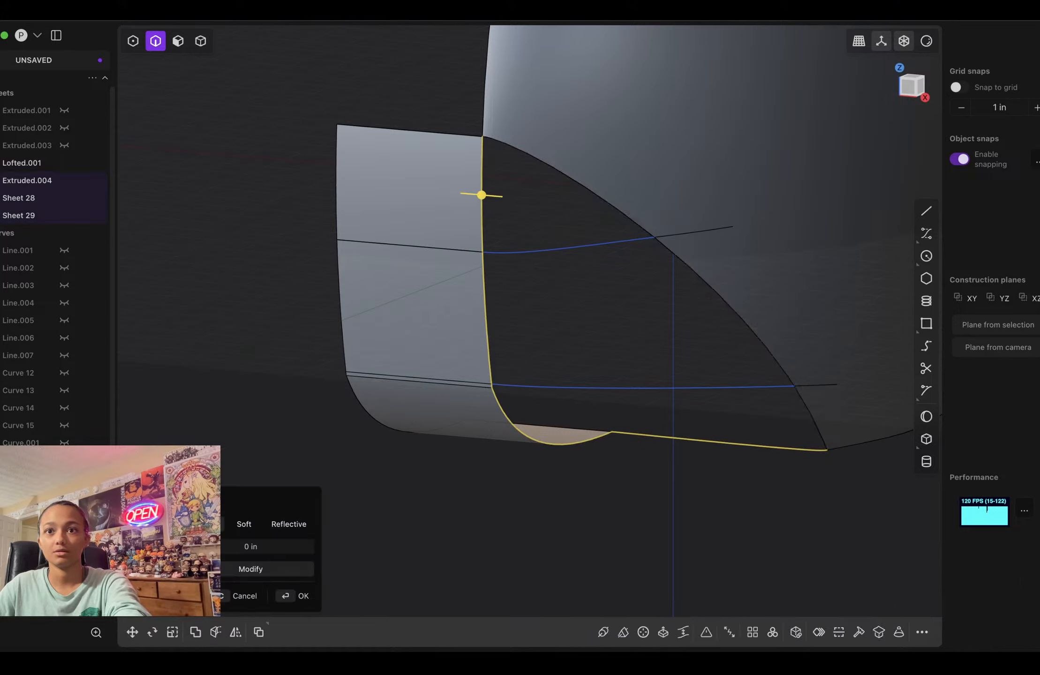
pyautogui.press('super+z')
pyautogui.press('super+z')
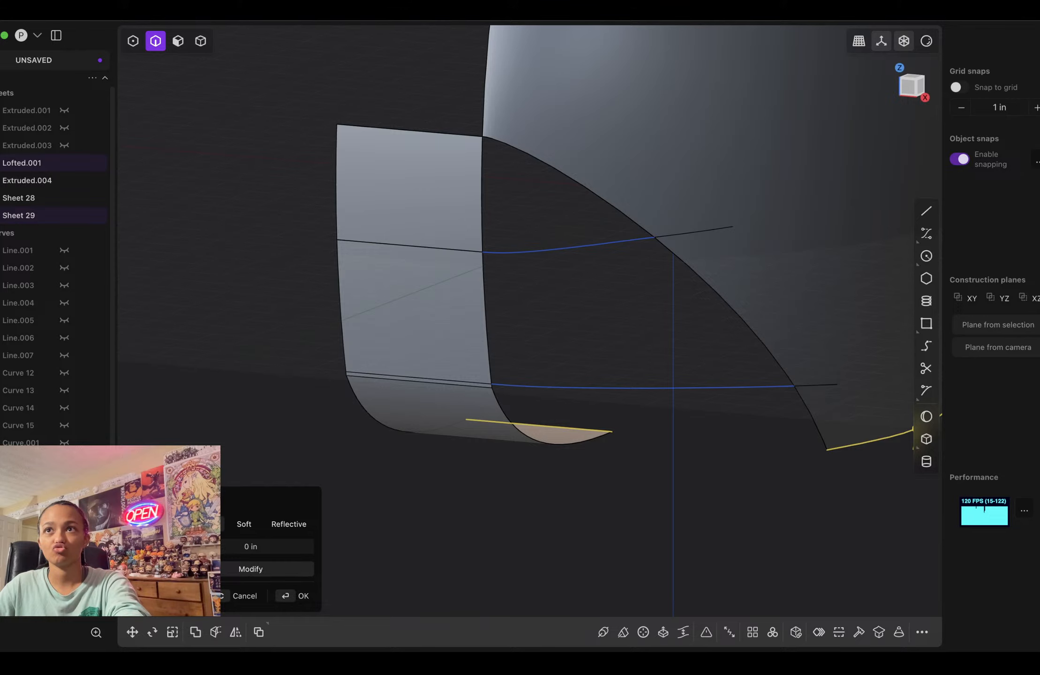
# Step: Examine the opening between the strip and the shell in the right view and in perspective
pyautogui.press('3')
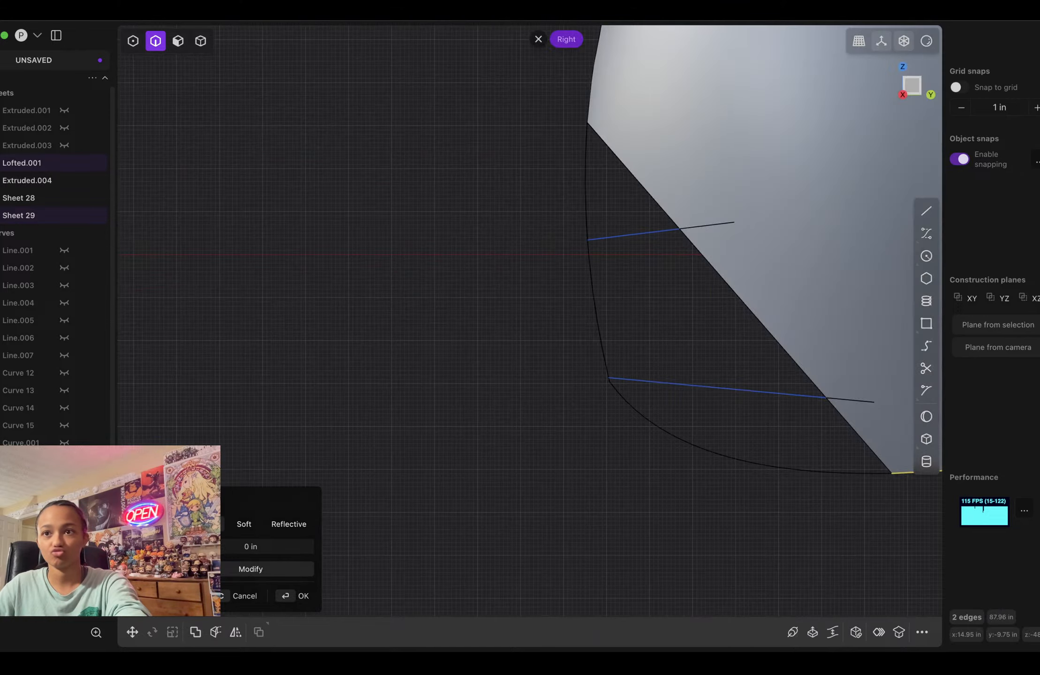
pyautogui.scroll(-5, 766, 399)
pyautogui.keyDown('shift'); pyautogui.moveTo(766, 399); pyautogui.dragTo(559, 377, button='middle'); pyautogui.keyUp('shift')
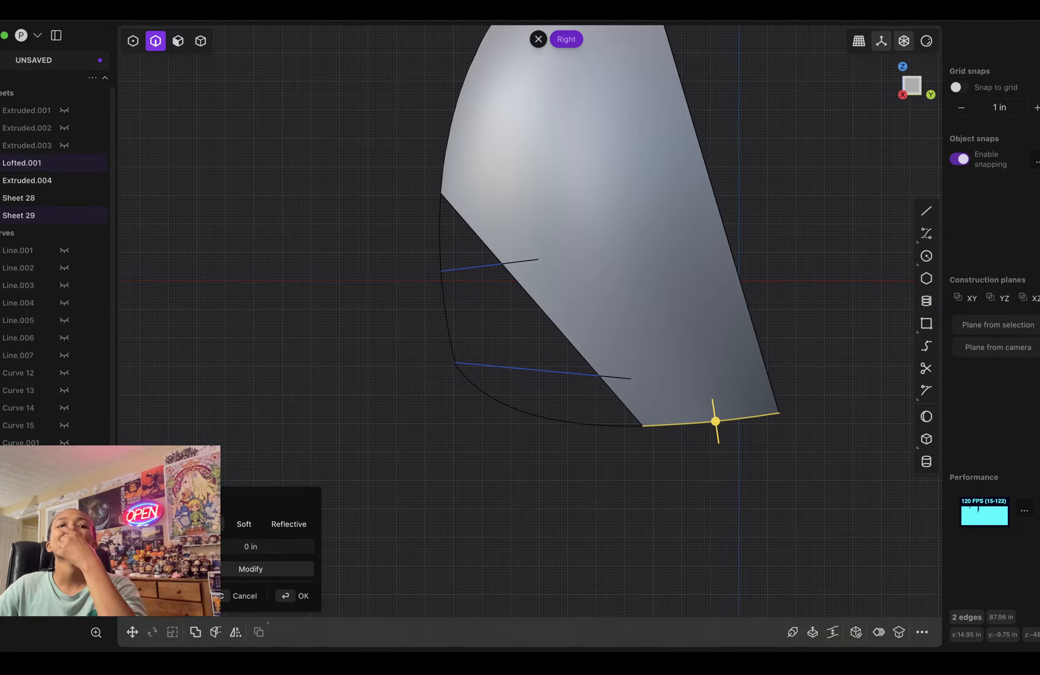
pyautogui.press('Escape')
pyautogui.press('Escape')
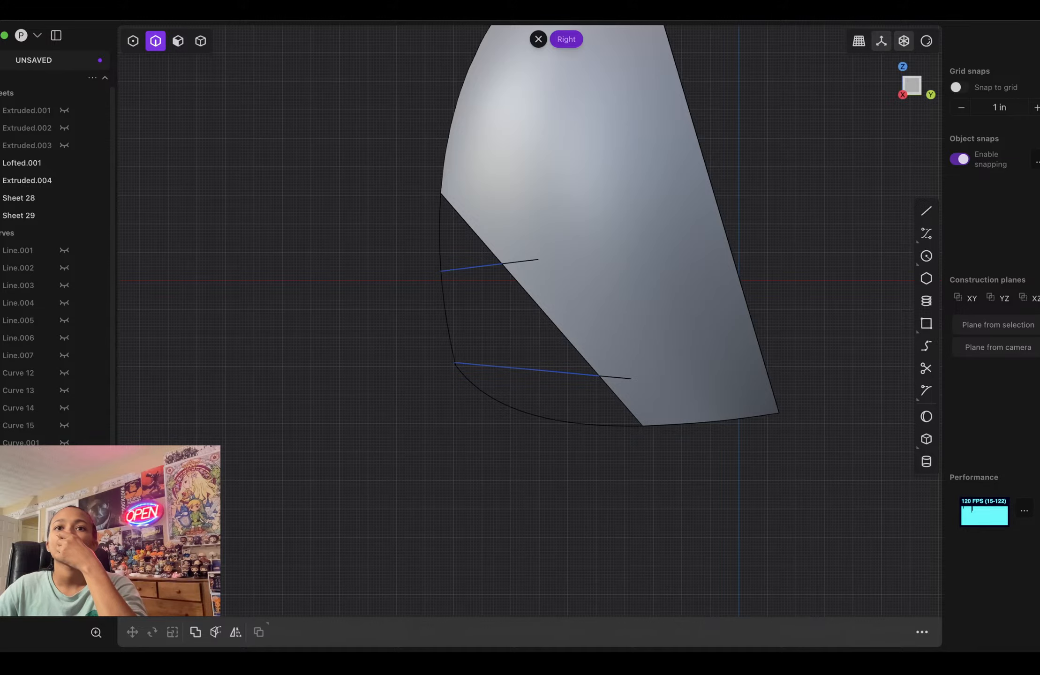
pyautogui.moveTo(525, 319); pyautogui.dragTo(568, 325, button='middle')
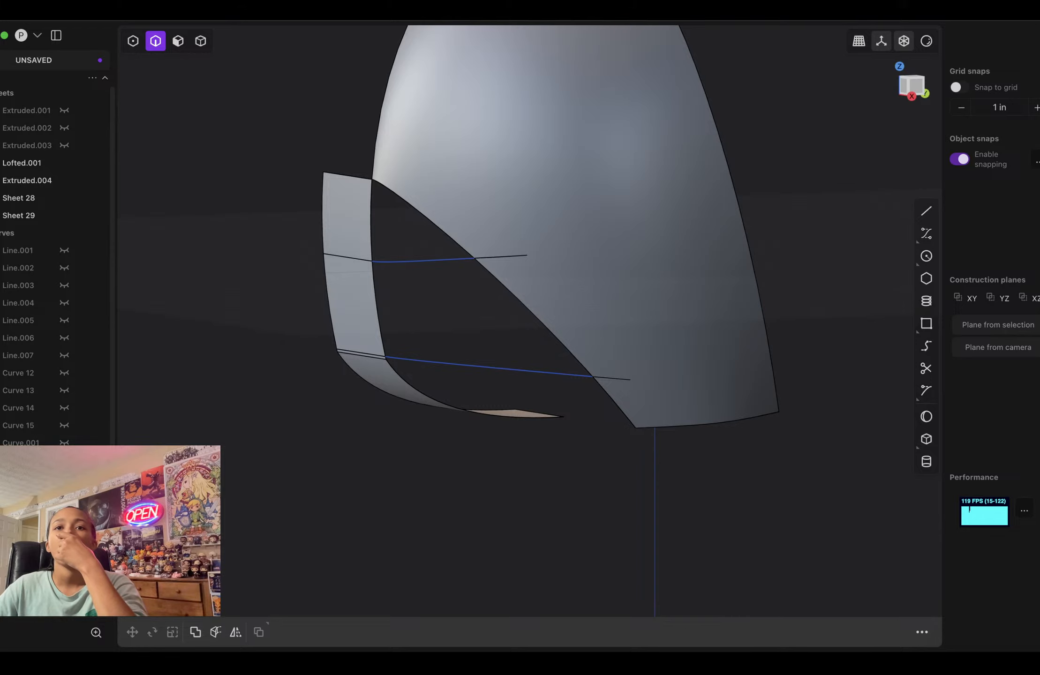
pyautogui.moveTo(568, 325); pyautogui.dragTo(602, 314, button='middle')
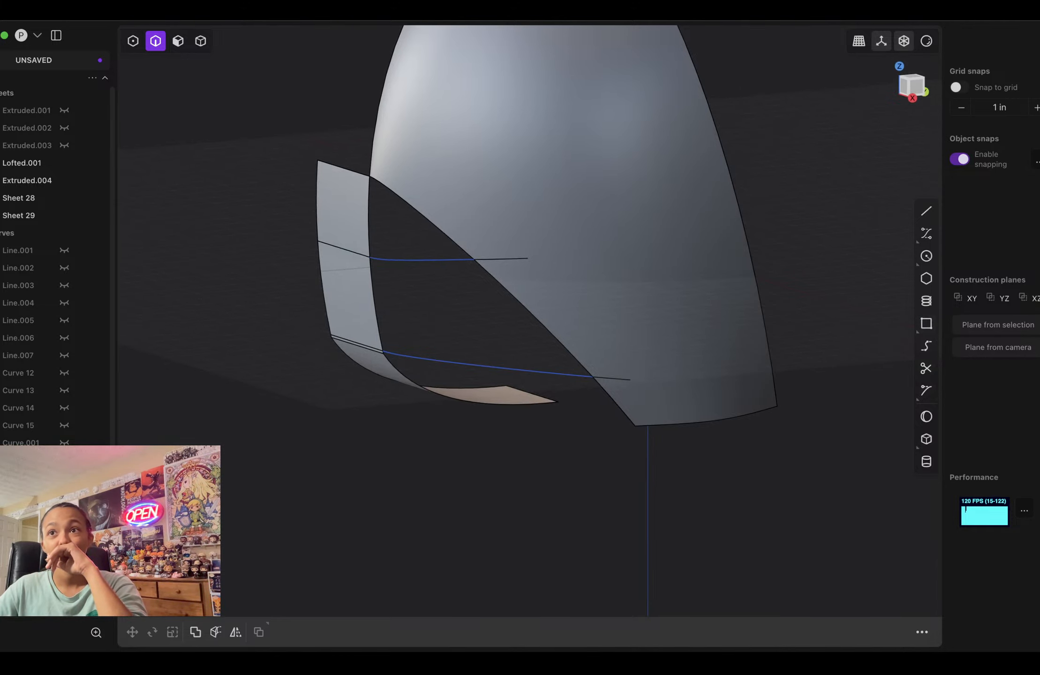
# Step: Sketch a line about 58.6 in long from the shell's lower front corner towards the strip in the right view, and discard it
pyautogui.click(912, 86)
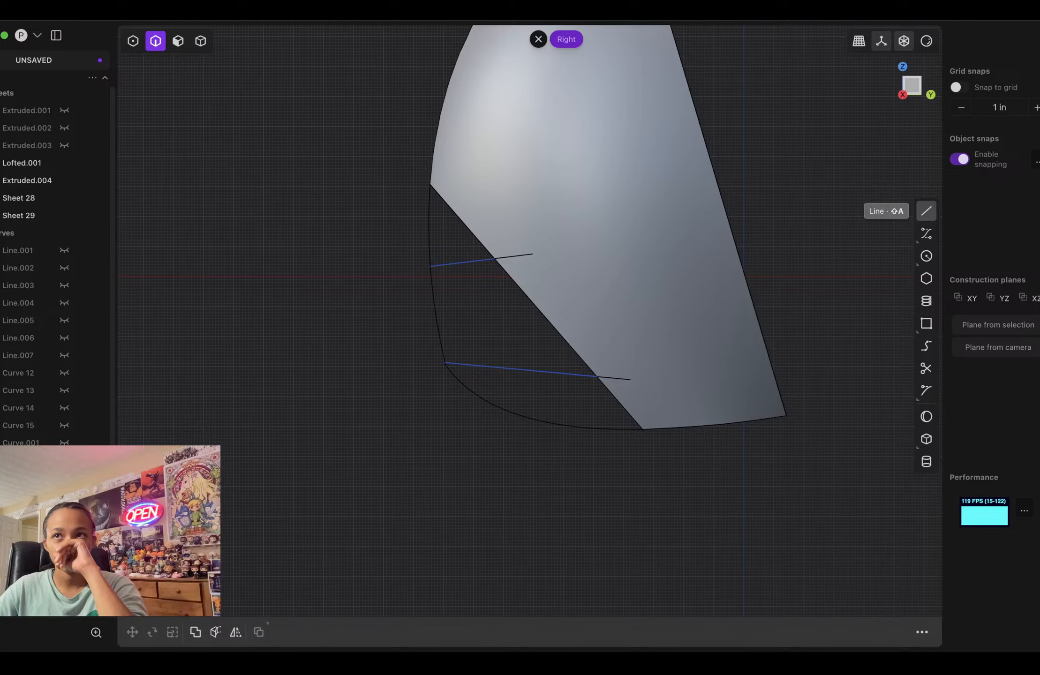
pyautogui.click(926, 211)
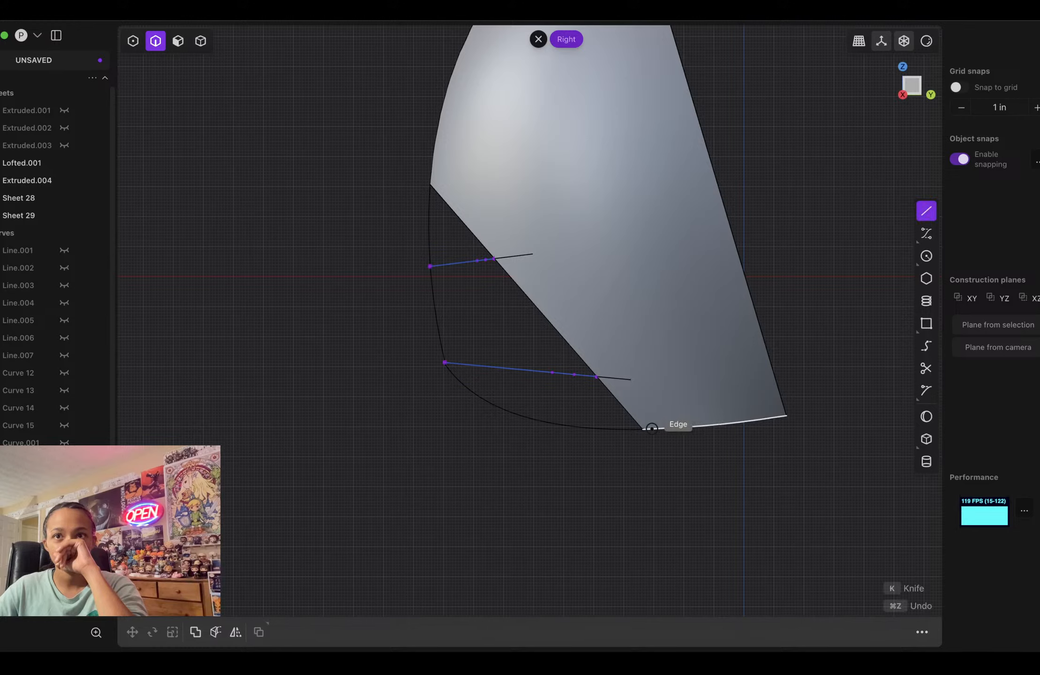
pyautogui.click(644, 429)
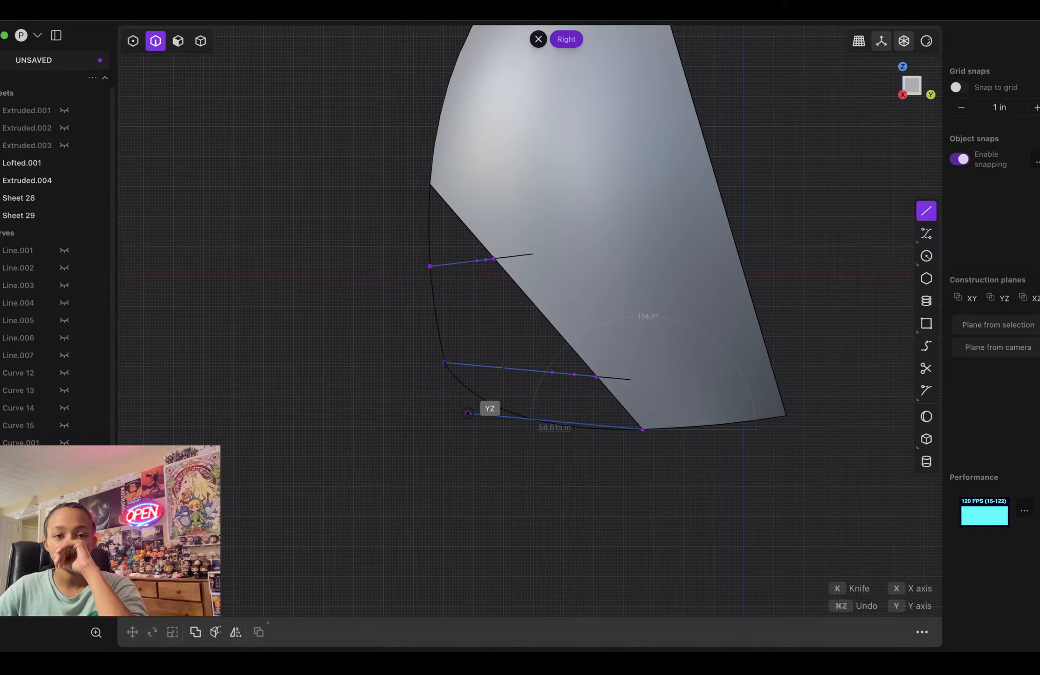
pyautogui.click(468, 413)
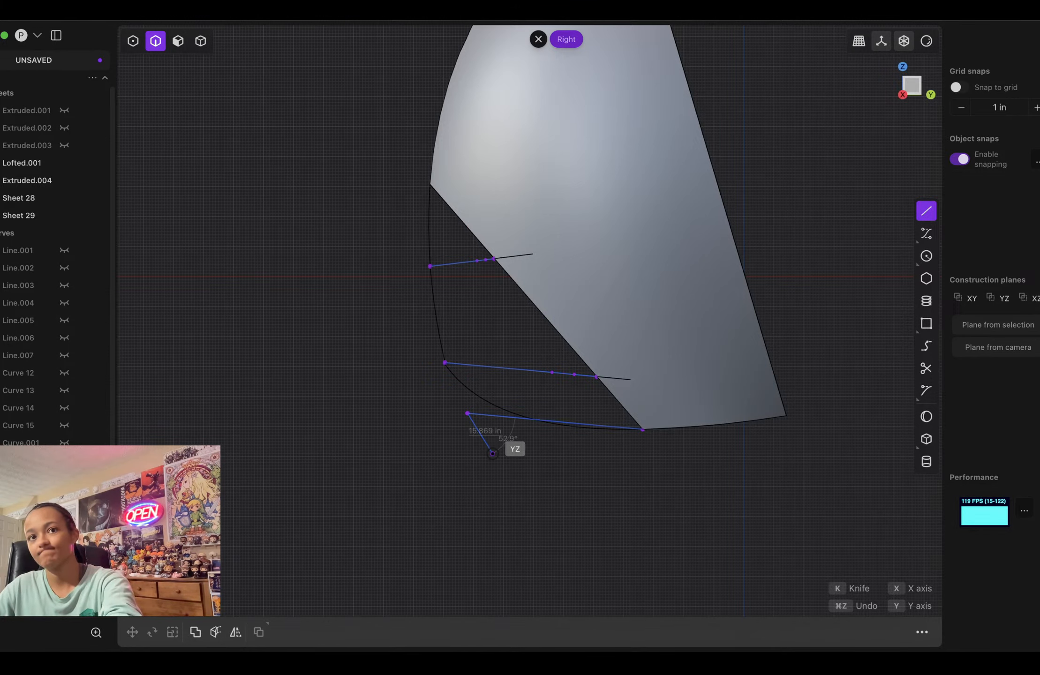
pyautogui.press('Escape')
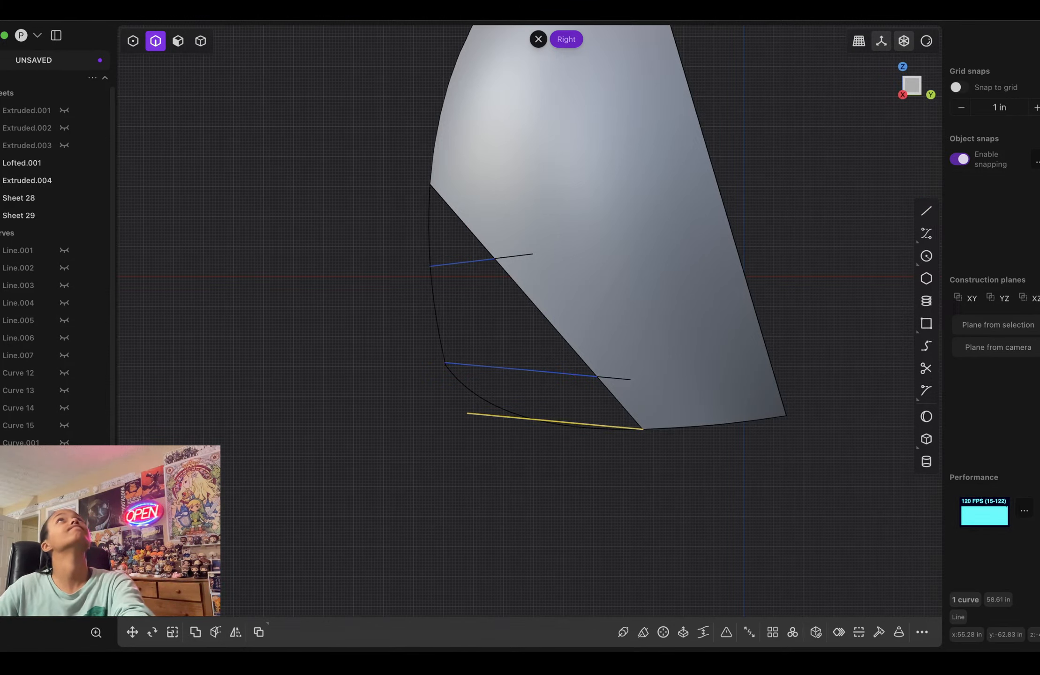
pyautogui.moveTo(530, 323); pyautogui.dragTo(614, 326, button='middle')
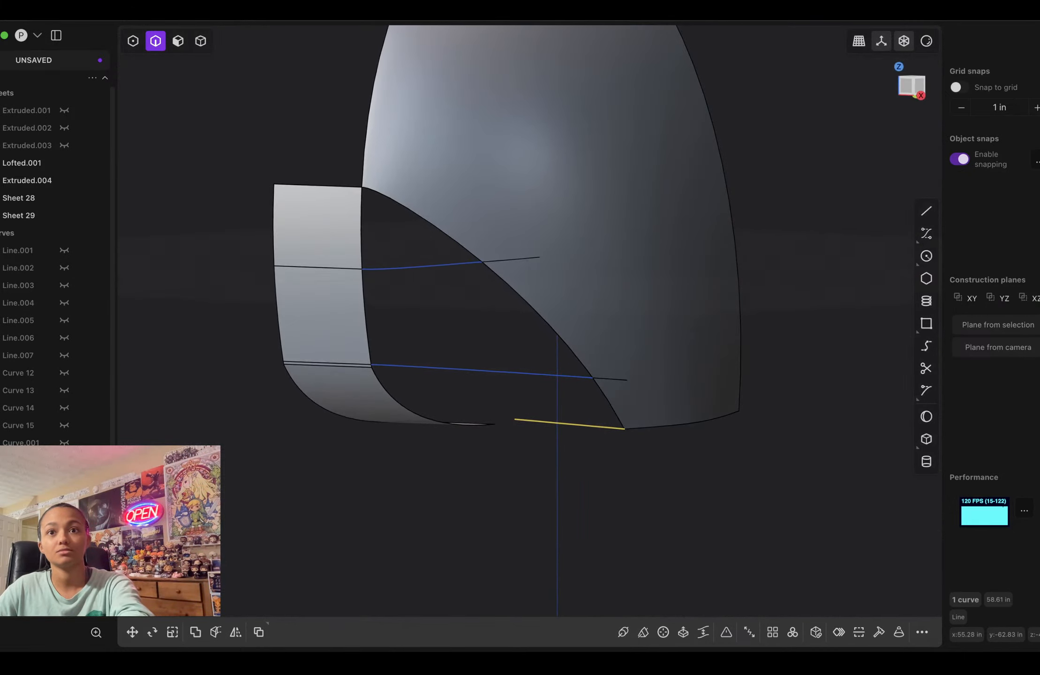
pyautogui.press('Escape')
# Step: Try a G1 loft between the strip's inner edges and the shell's diagonal cut edges
pyautogui.click(361, 235)
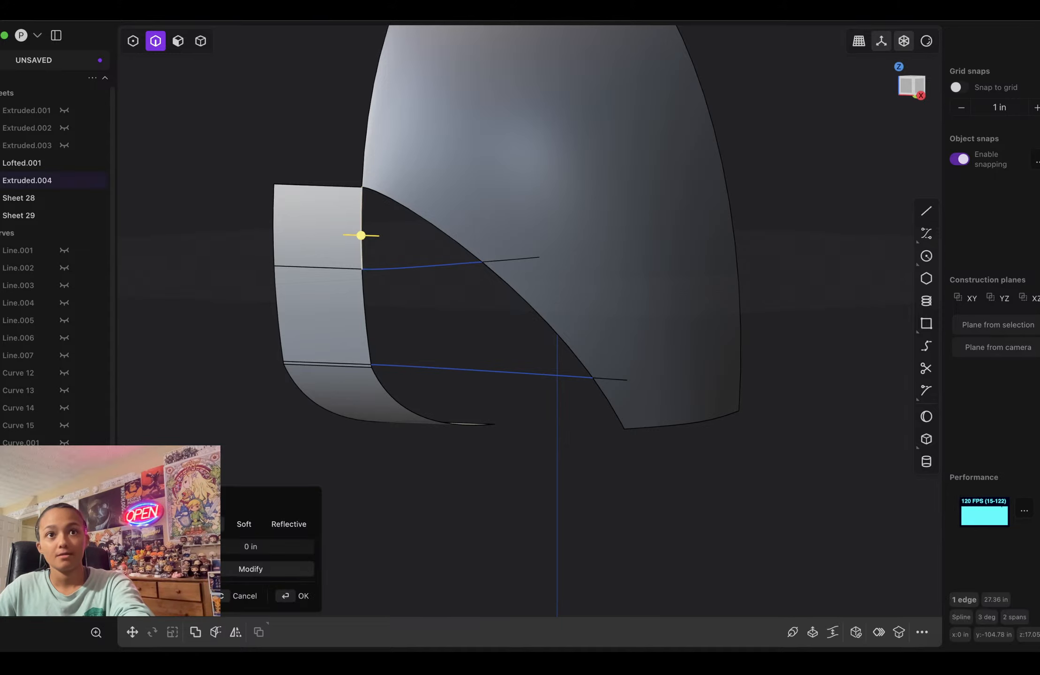
pyautogui.click(362, 286)
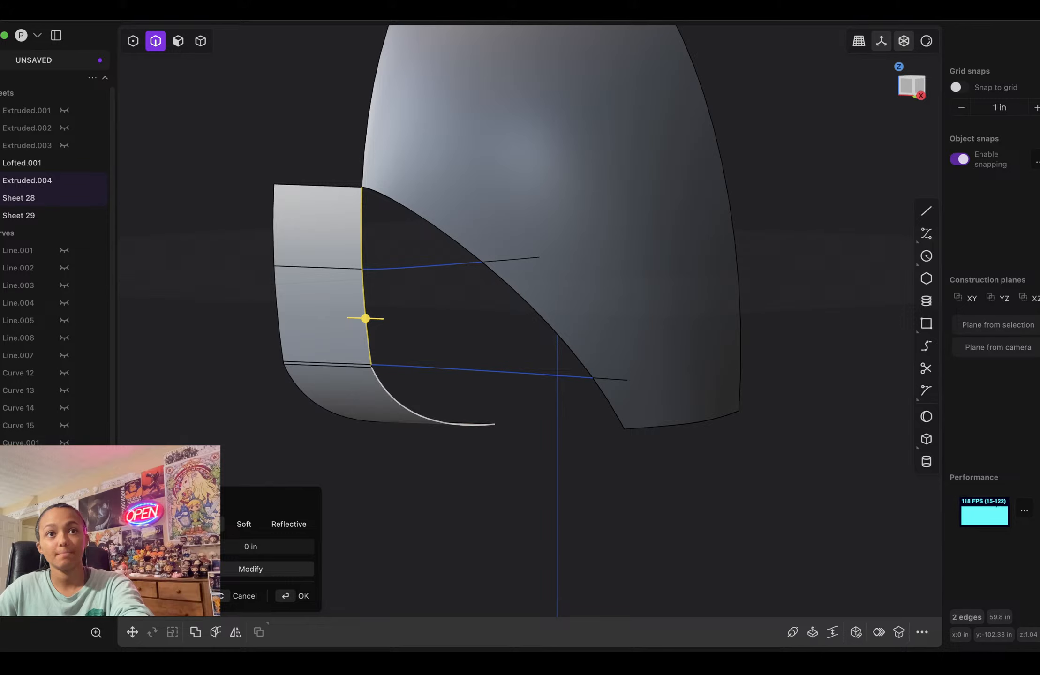
pyautogui.scroll(5, 369, 384)
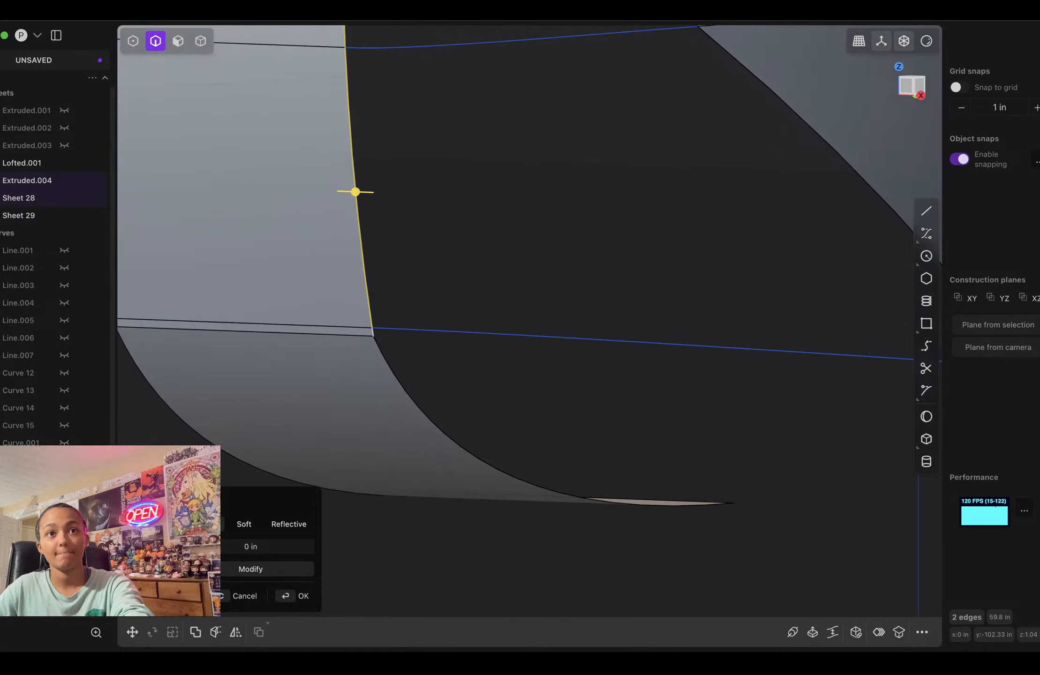
pyautogui.click(373, 333)
pyautogui.click(400, 386)
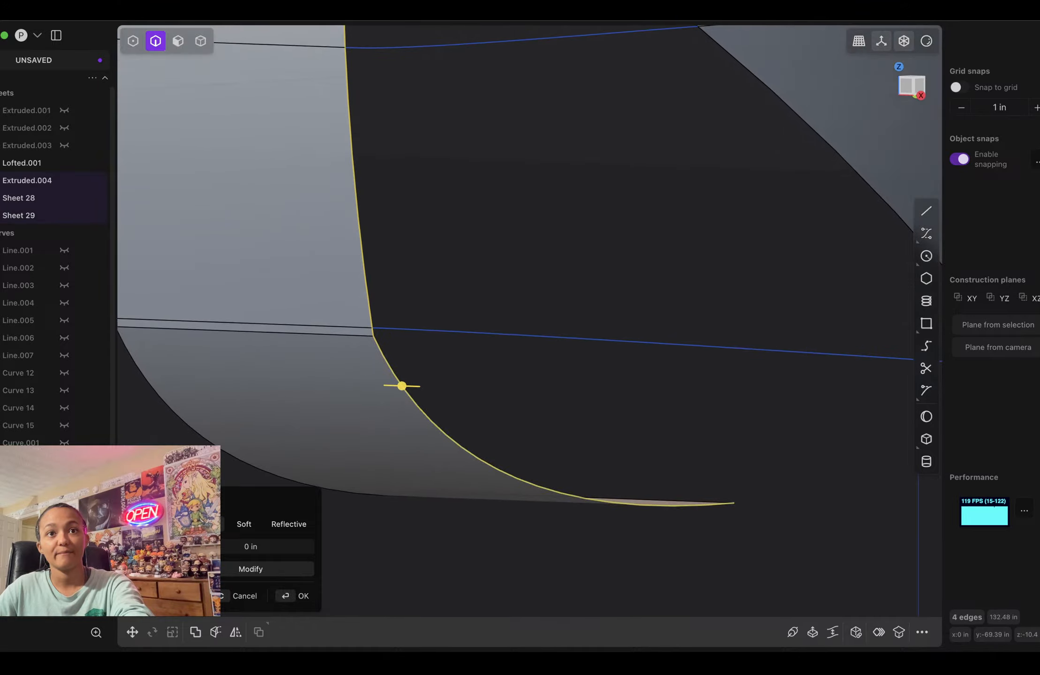
pyautogui.scroll(-5, 408, 381)
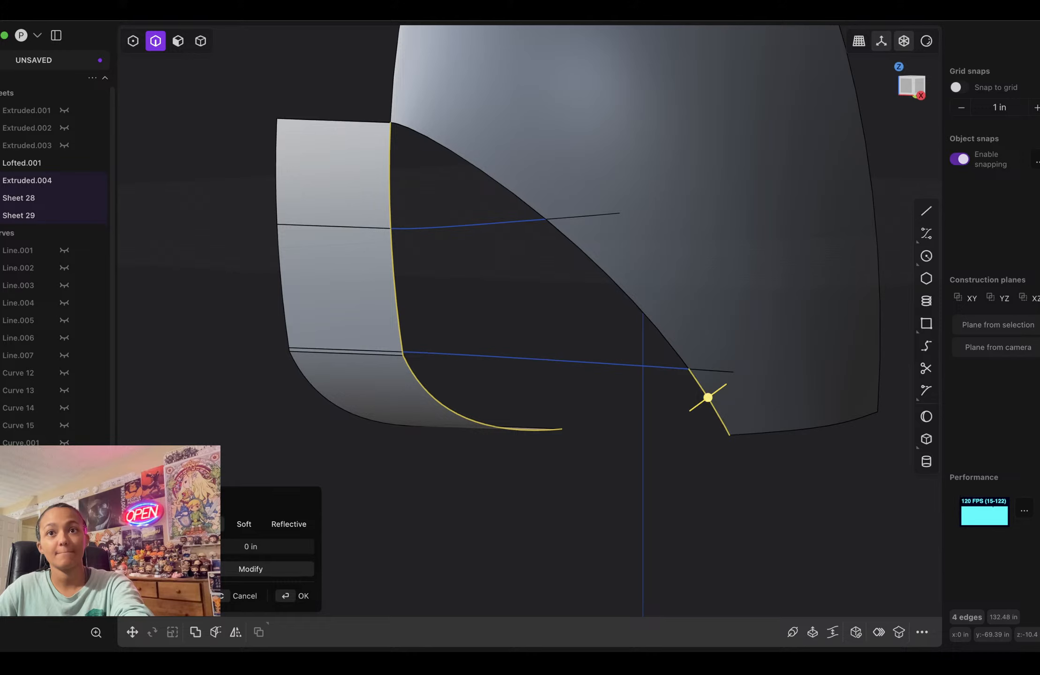
pyautogui.click(708, 398)
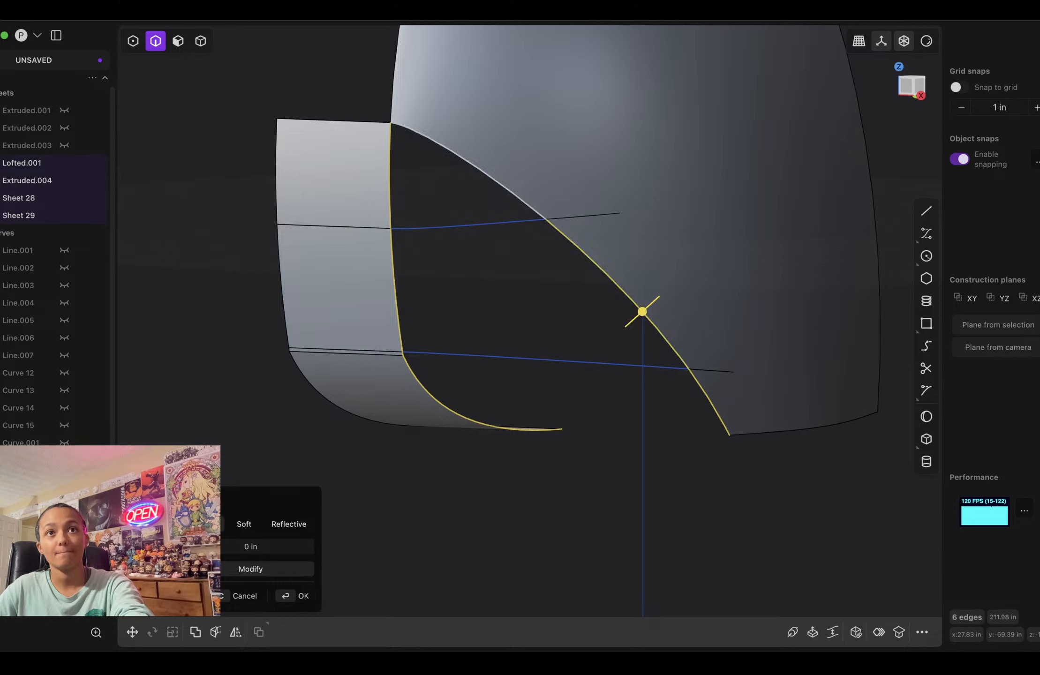
pyautogui.click(474, 165)
pyautogui.press('l')
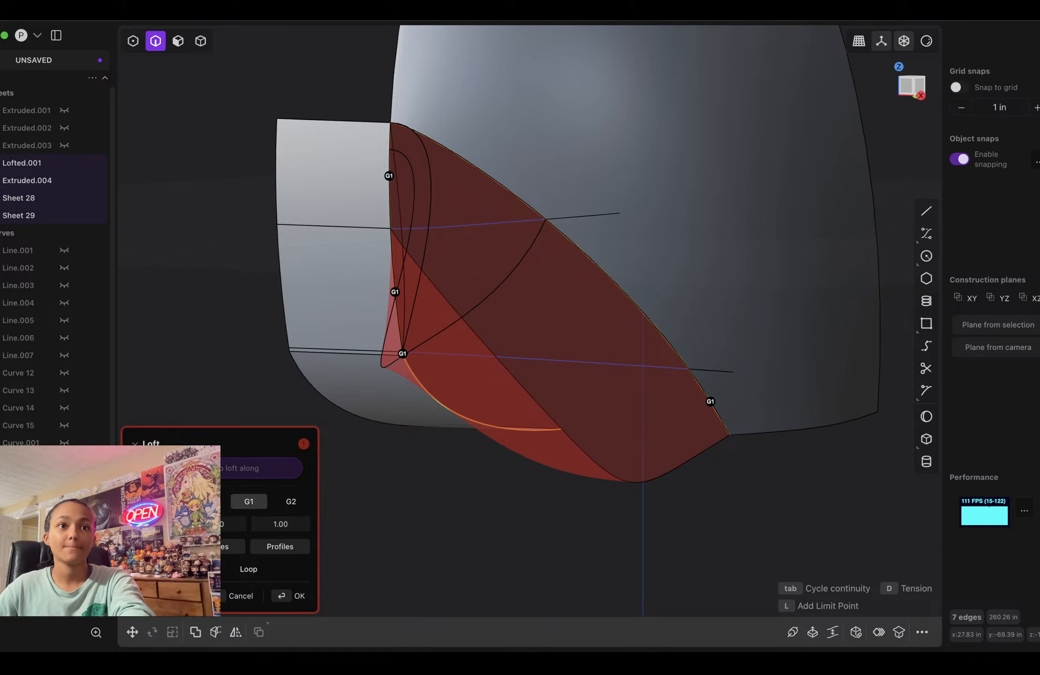
# Step: Try G0 and G2 continuity on the loft, cancel it and clear the edge selection
pyautogui.click(206, 501)
pyautogui.moveTo(515, 329); pyautogui.dragTo(539, 326, button='middle')
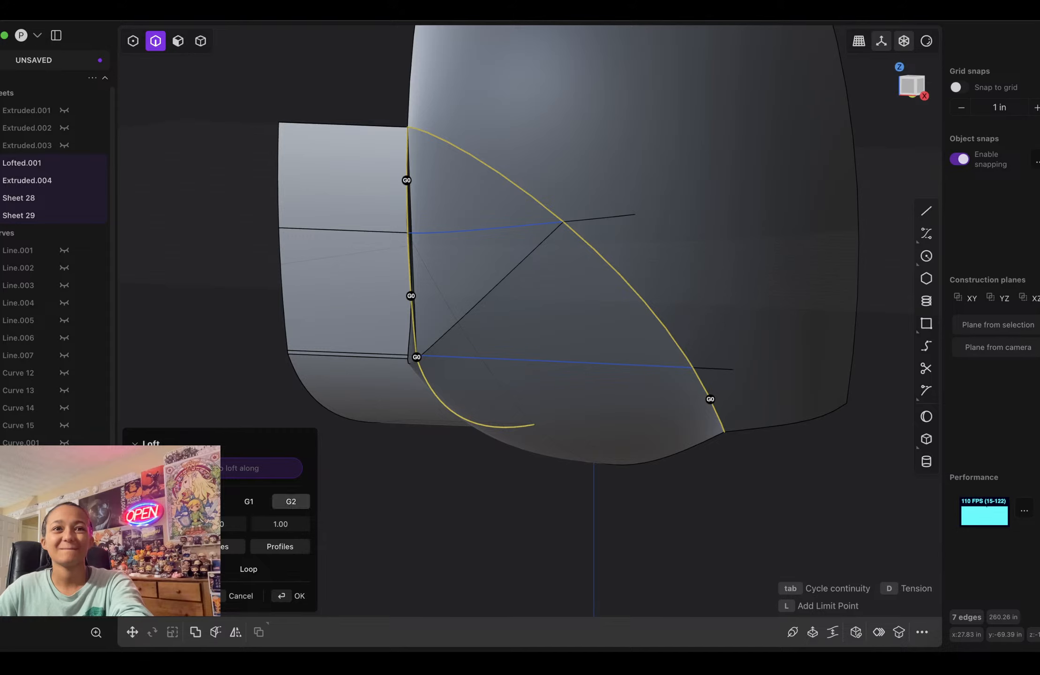
pyautogui.click(291, 501)
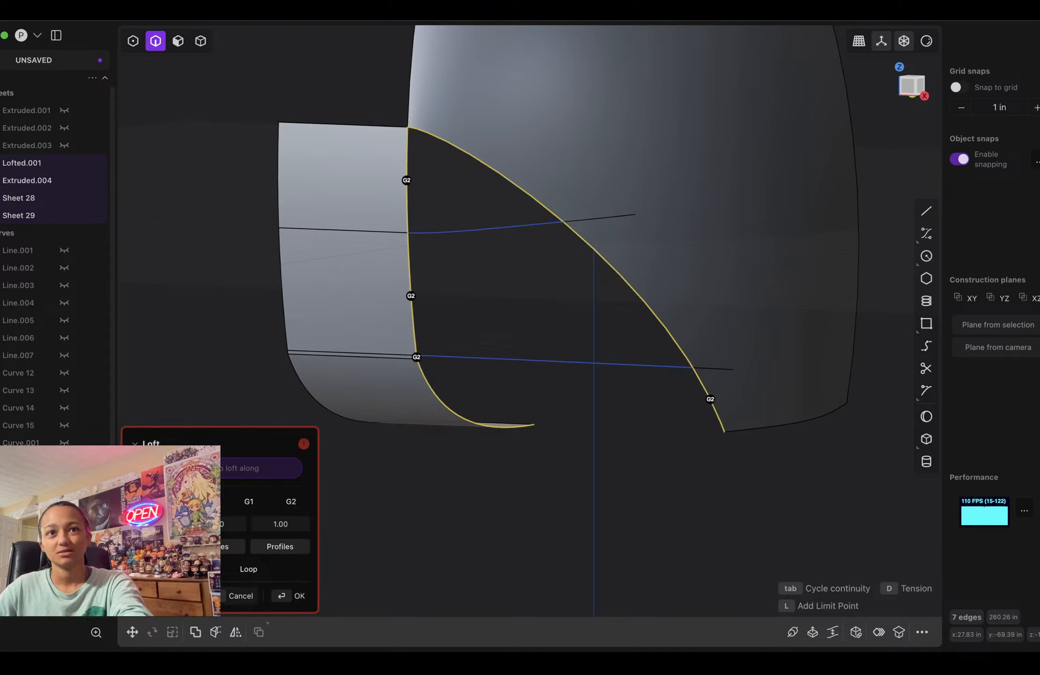
pyautogui.click(241, 596)
pyautogui.scroll(-3, 478, 406)
pyautogui.scroll(2, 476, 403)
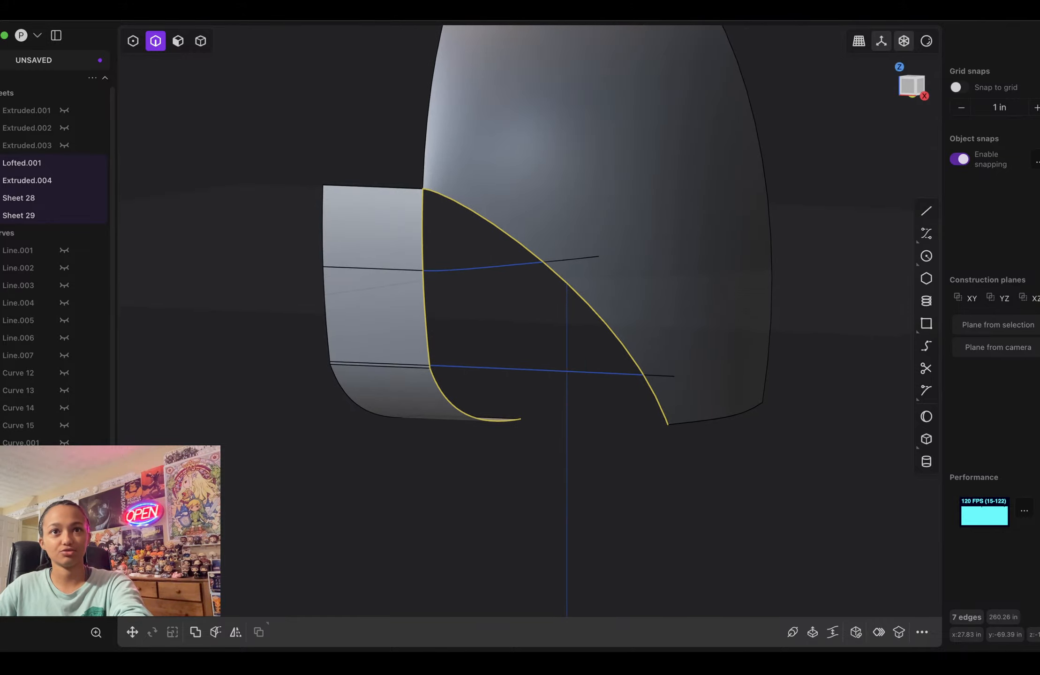
pyautogui.press('Escape')
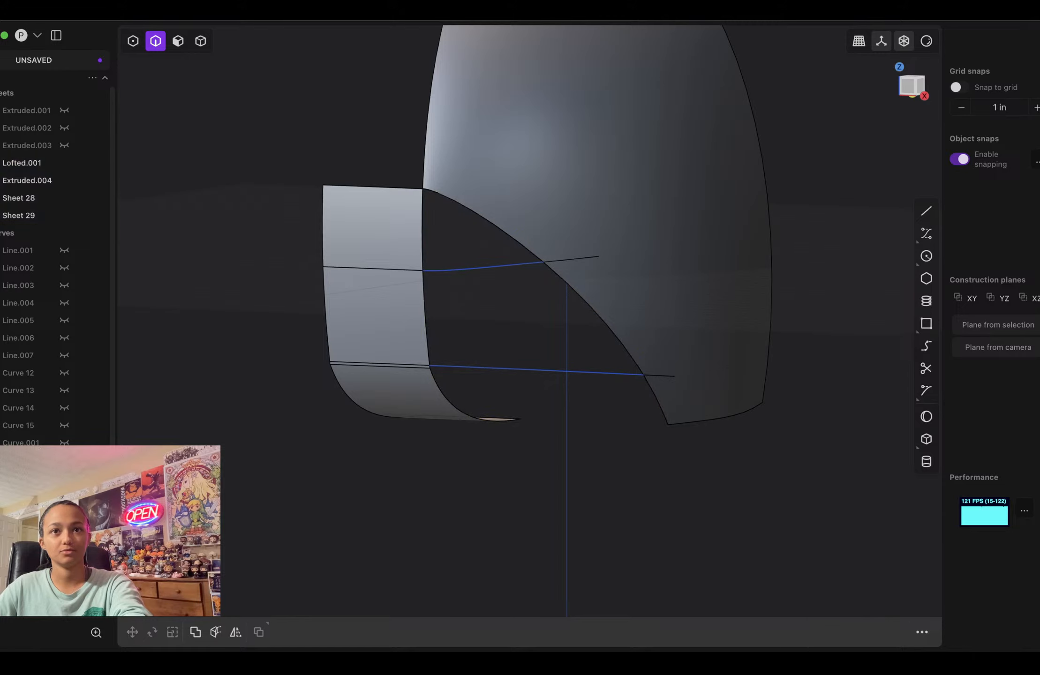
# Step: Duplicate the strip's four inner edges in place as a separate curve
pyautogui.click(457, 409)
pyautogui.hotkey('shift', 'e')
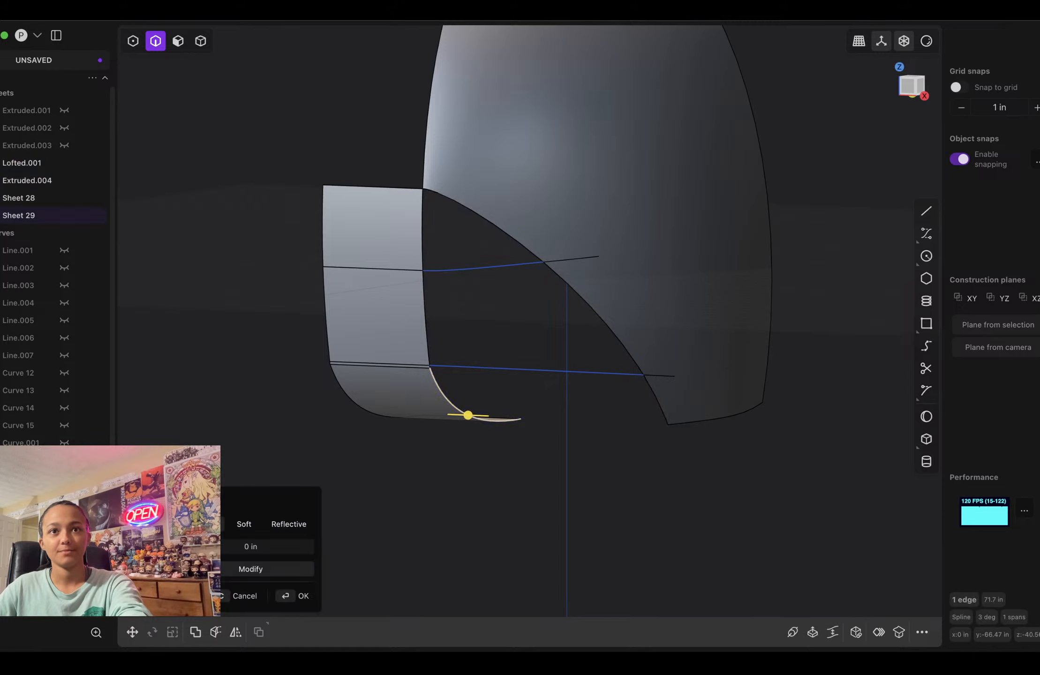
pyautogui.click(429, 366)
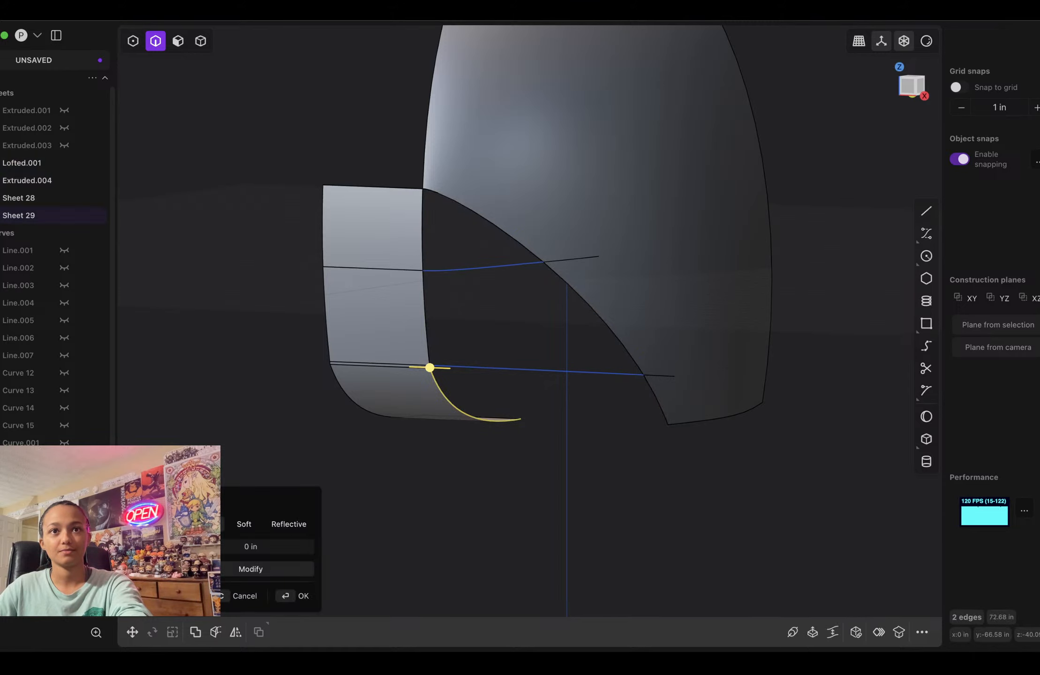
pyautogui.click(426, 324)
pyautogui.keyDown('shift'); pyautogui.click(422, 230); pyautogui.keyUp('shift')
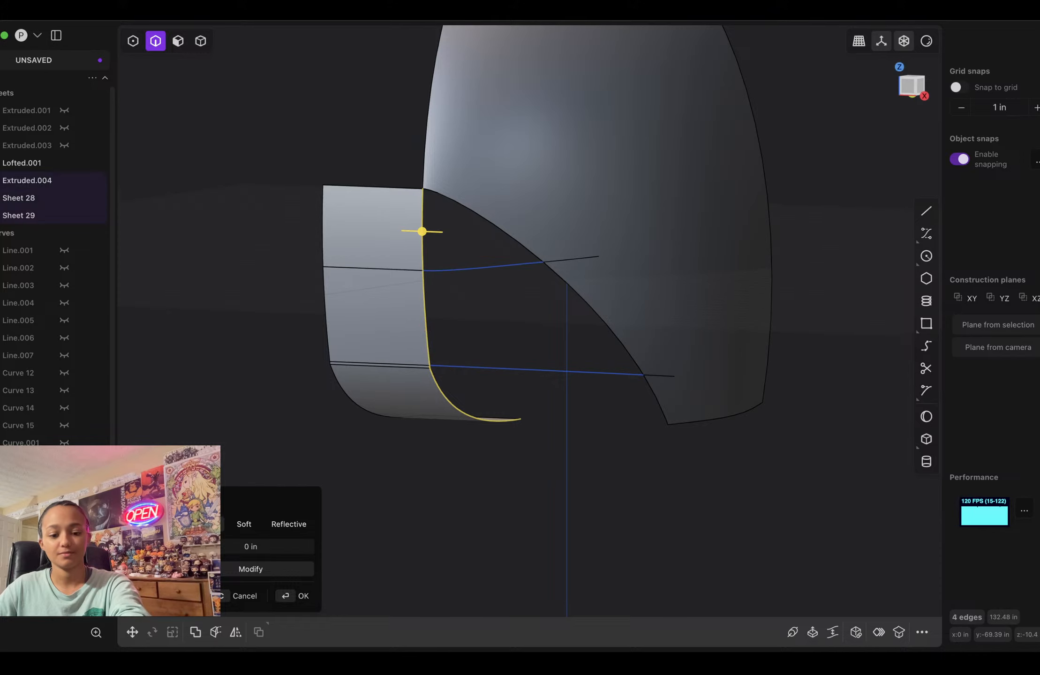
pyautogui.hotkey('shift', 'd')
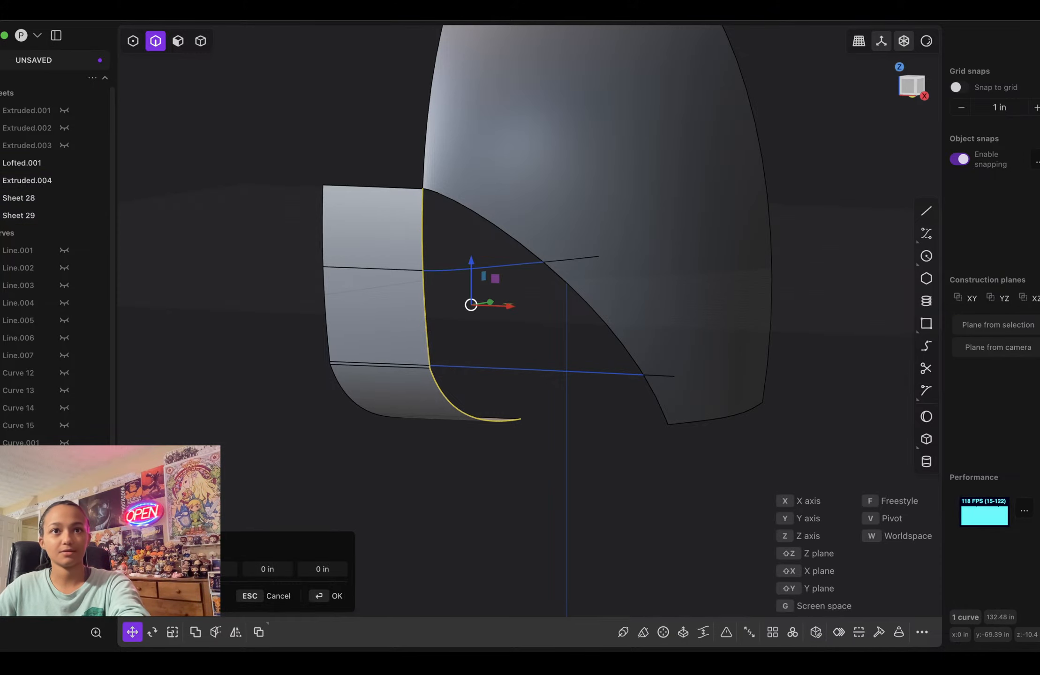
pyautogui.press('Return')
# Step: Delete the three sheets that form the curved strip, Extruded.004, Sheet 28 and Sheet 29
pyautogui.press('4')
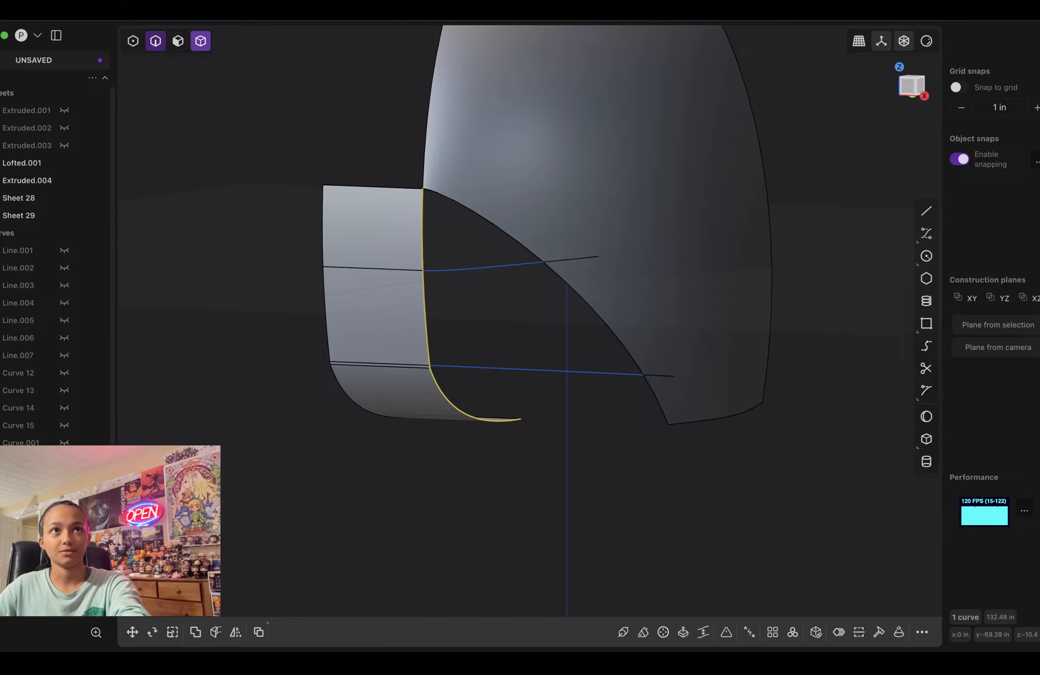
pyautogui.click(374, 229)
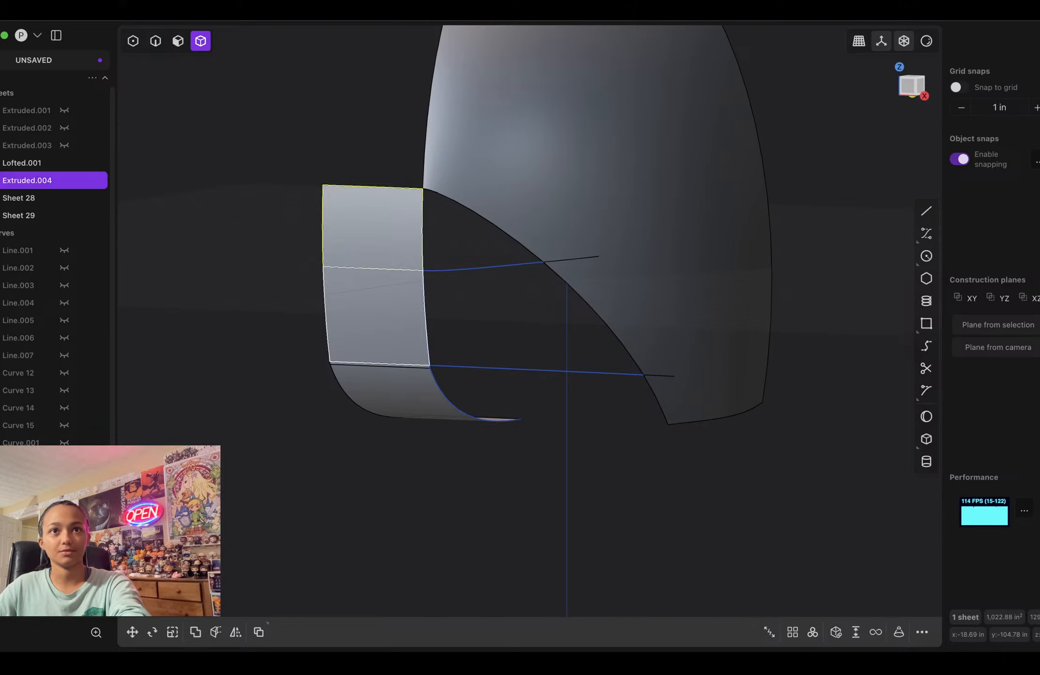
pyautogui.keyDown('shift'); pyautogui.click(377, 315); pyautogui.keyUp('shift')
pyautogui.keyDown('shift'); pyautogui.click(398, 394); pyautogui.keyUp('shift')
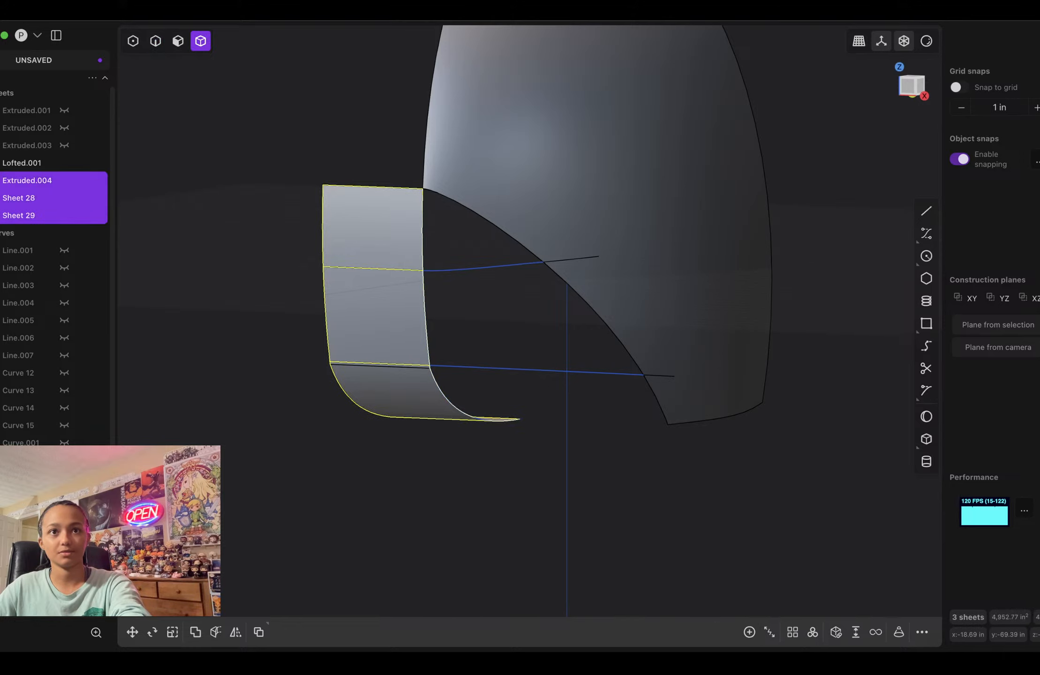
pyautogui.press('Delete')
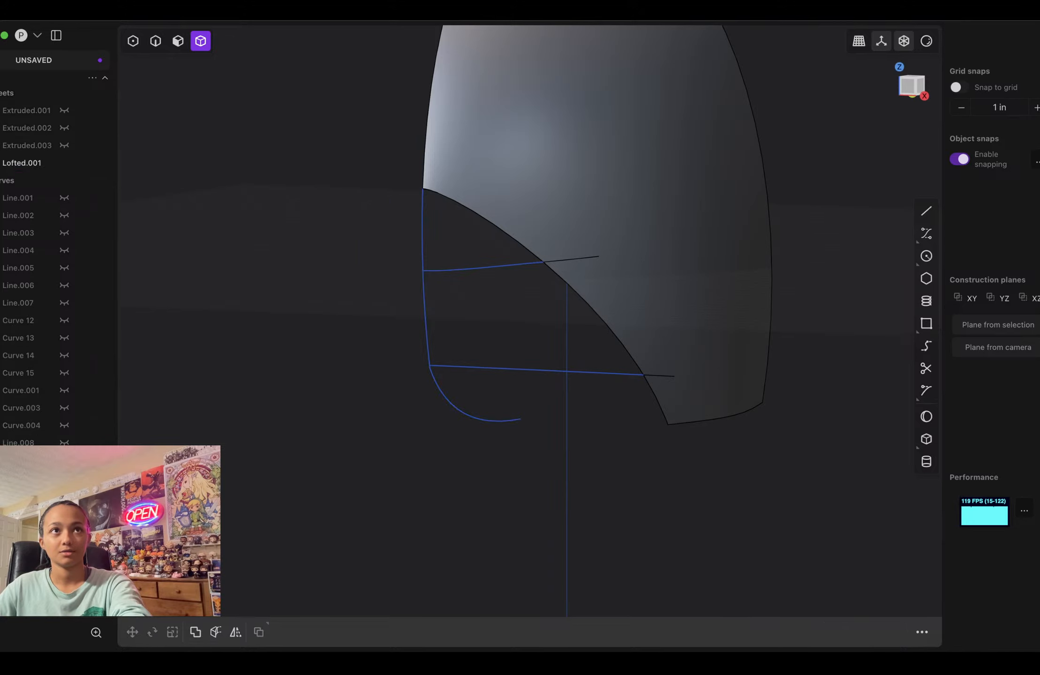
# Step: Extrude the duplicated boundary curve away from the opening into a sheet strip about 35.6 in wide
pyautogui.click(156, 40)
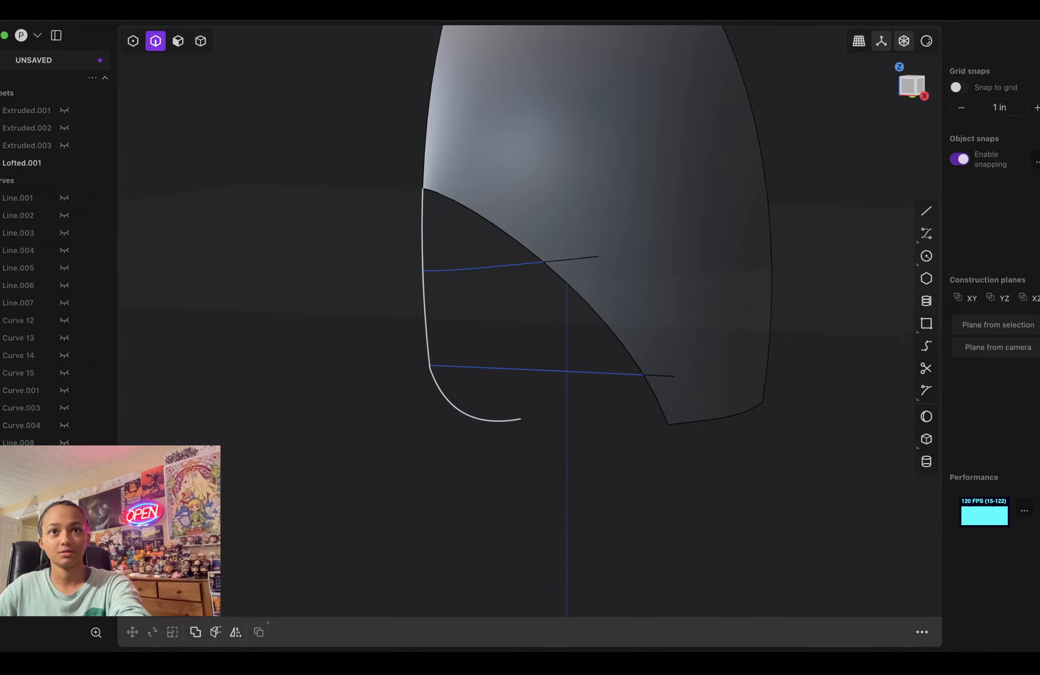
pyautogui.click(424, 309)
pyautogui.press('x')
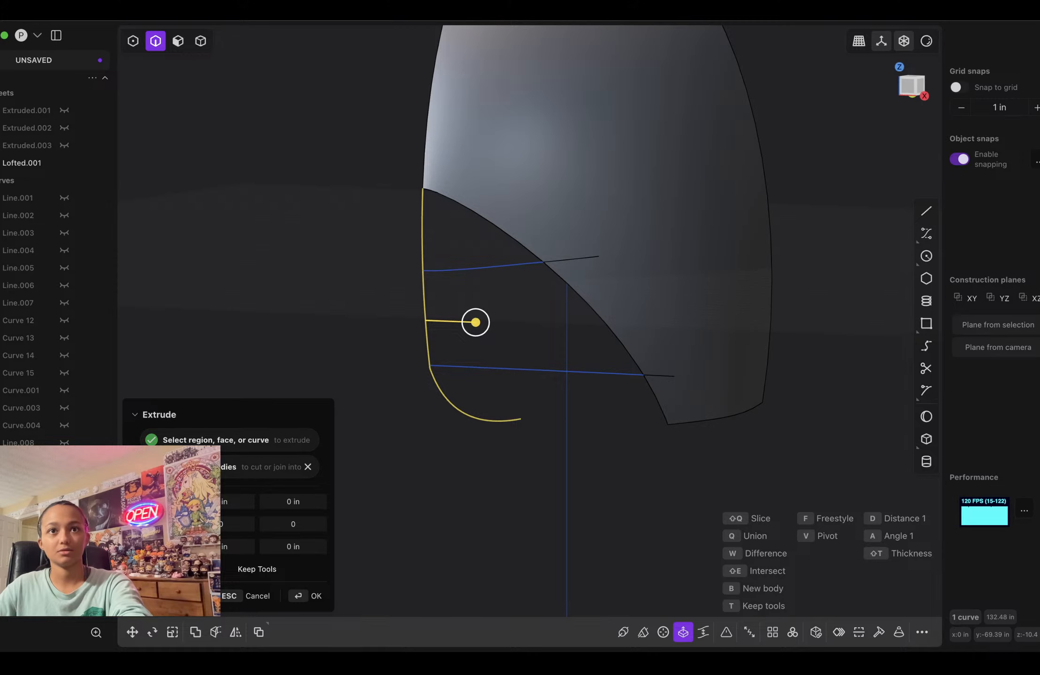
pyautogui.moveTo(475, 322); pyautogui.dragTo(380, 319)
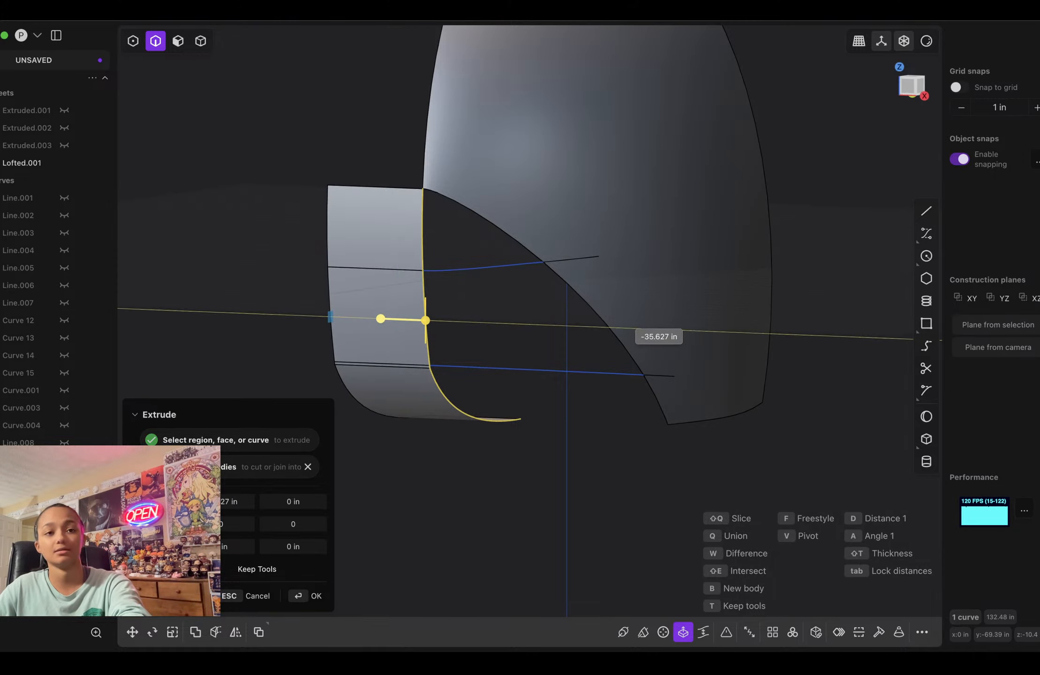
pyautogui.press('Return')
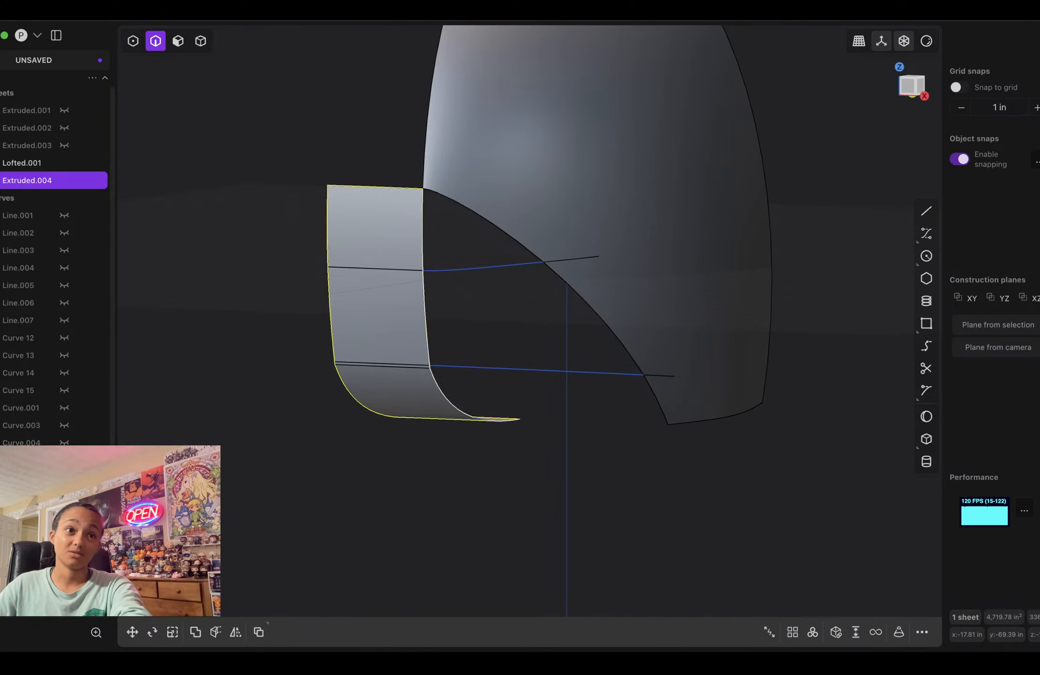
pyautogui.press('Escape')
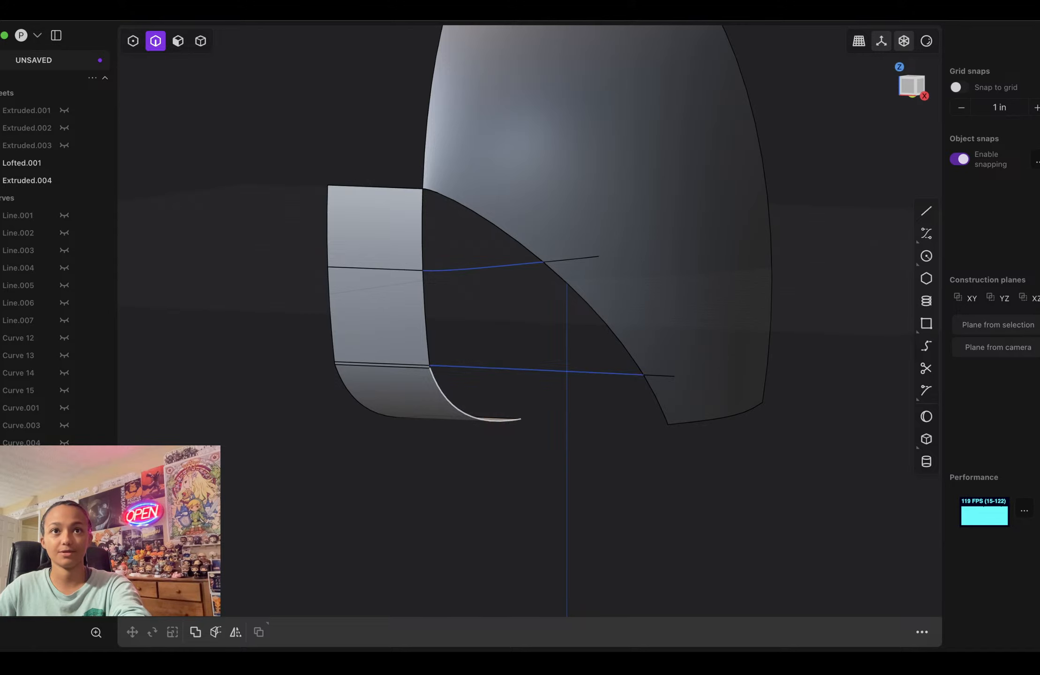
# Step: Start a loft between the new strip's four inner edges and the shell's three diagonal cut edges
pyautogui.click(445, 397)
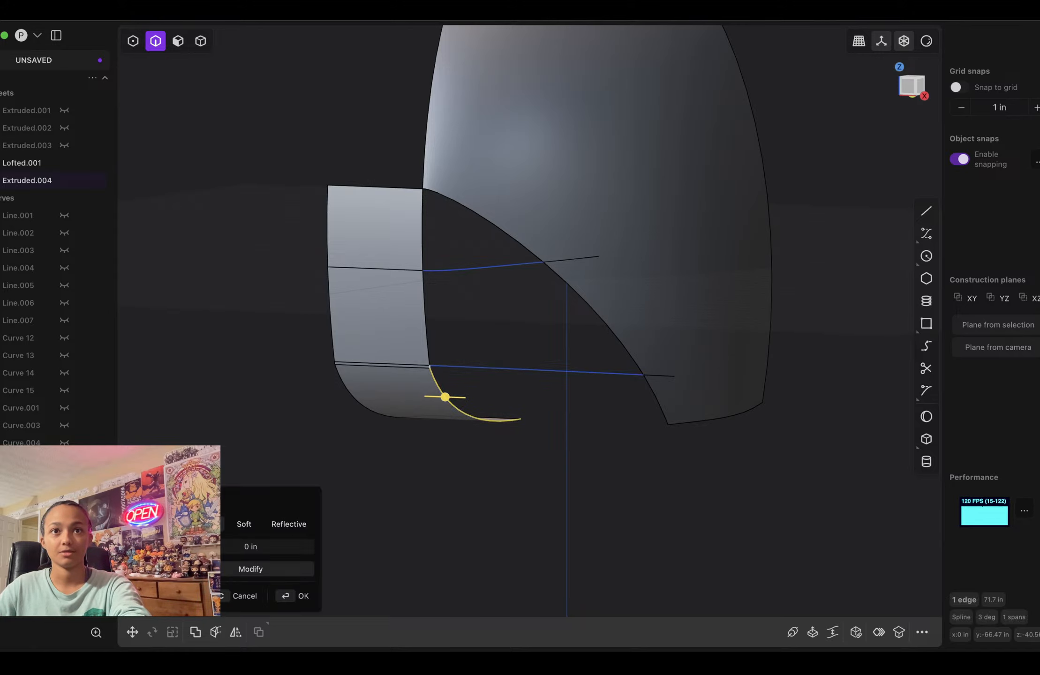
pyautogui.keyDown('shift'); pyautogui.click(429, 366); pyautogui.keyUp('shift')
pyautogui.keyDown('shift'); pyautogui.click(425, 324); pyautogui.keyUp('shift')
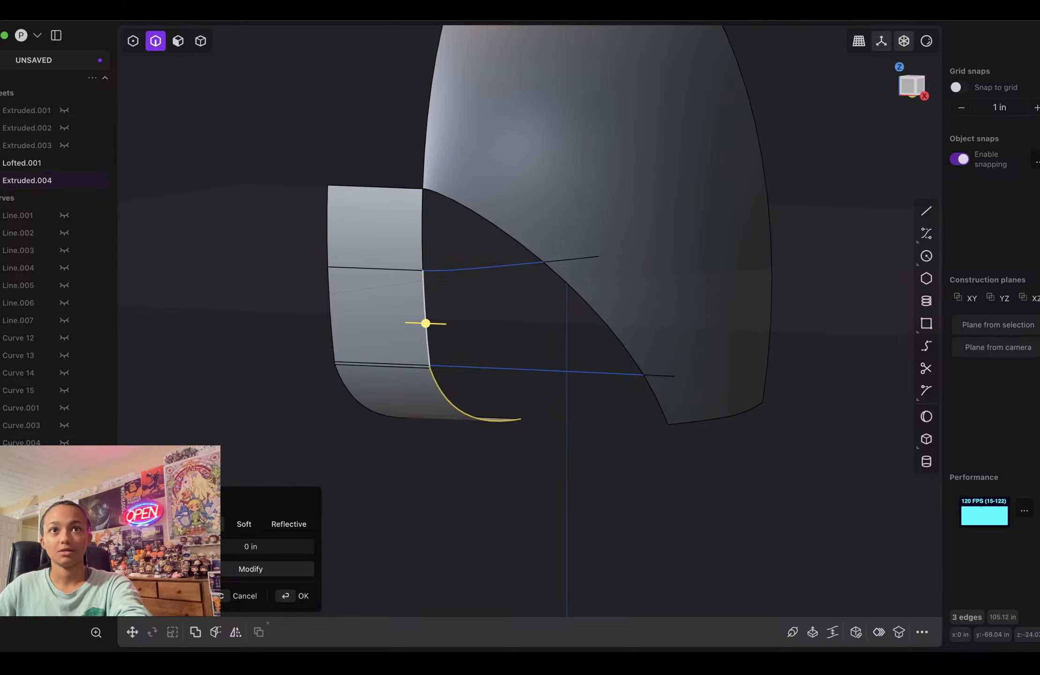
pyautogui.keyDown('shift'); pyautogui.click(422, 225); pyautogui.keyUp('shift')
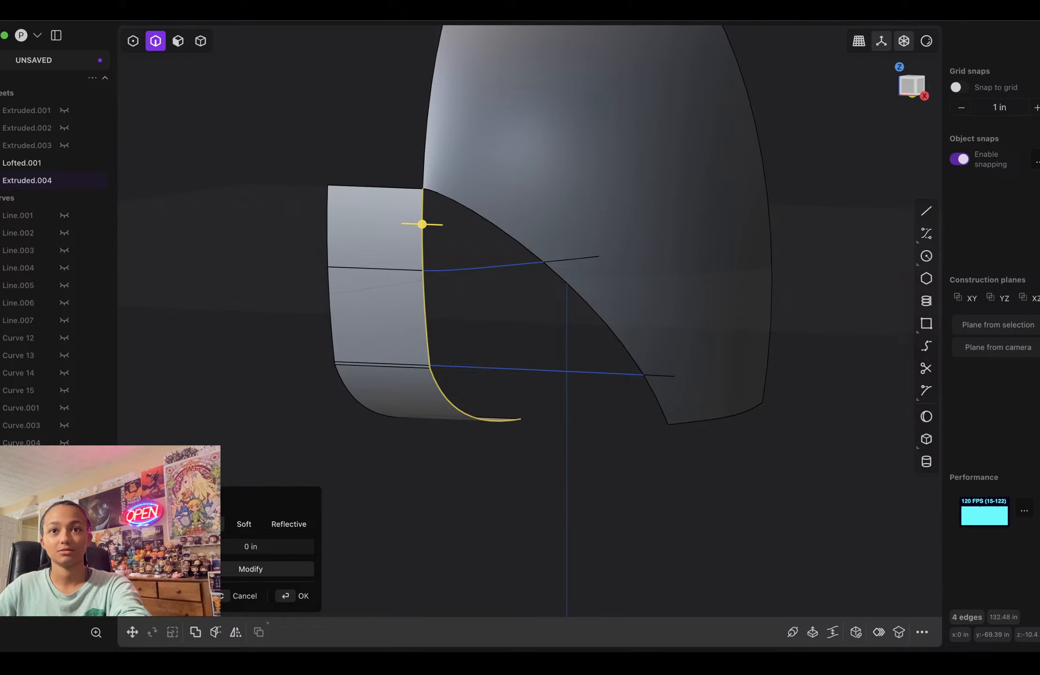
pyautogui.keyDown('shift'); pyautogui.click(495, 227); pyautogui.keyUp('shift')
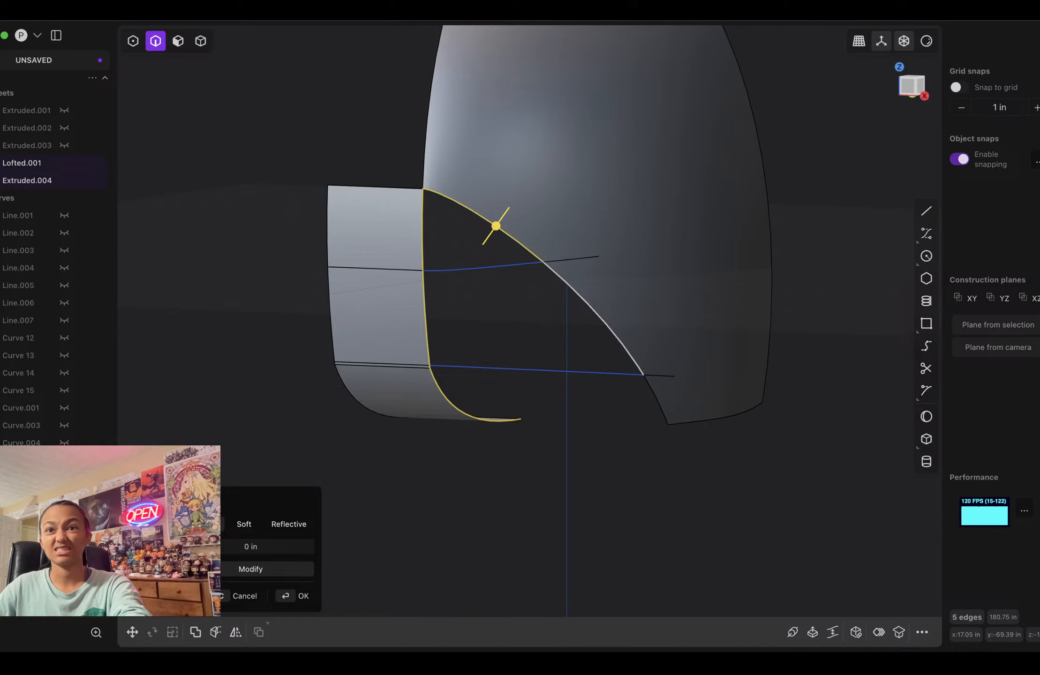
pyautogui.keyDown('shift'); pyautogui.click(583, 300); pyautogui.keyUp('shift')
pyautogui.keyDown('shift'); pyautogui.click(657, 402); pyautogui.keyUp('shift')
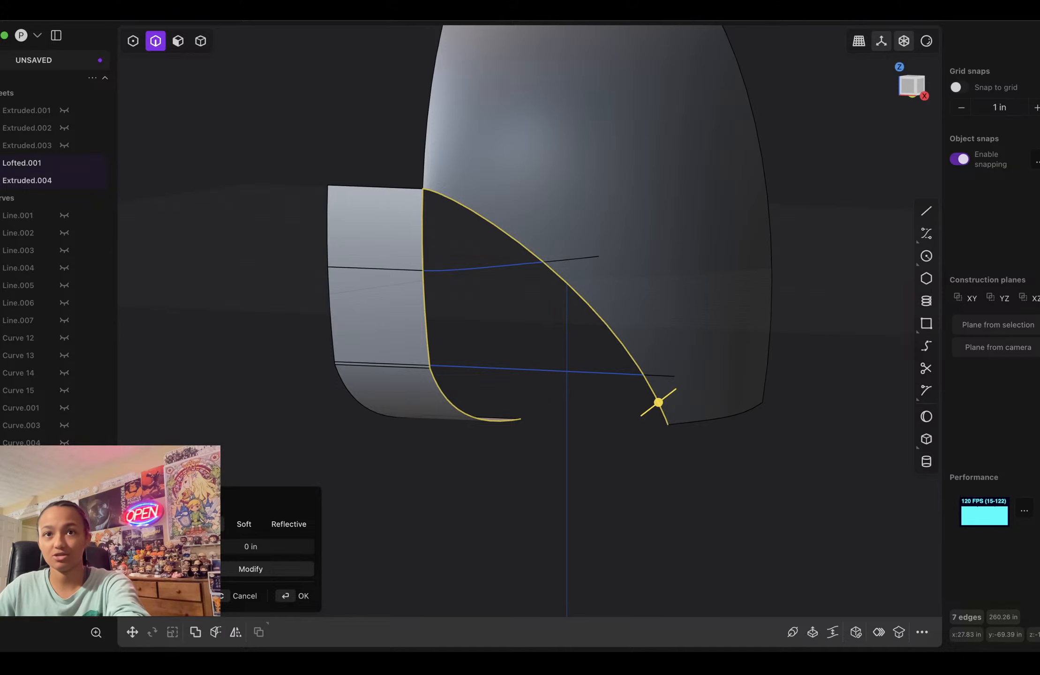
pyautogui.press('l')
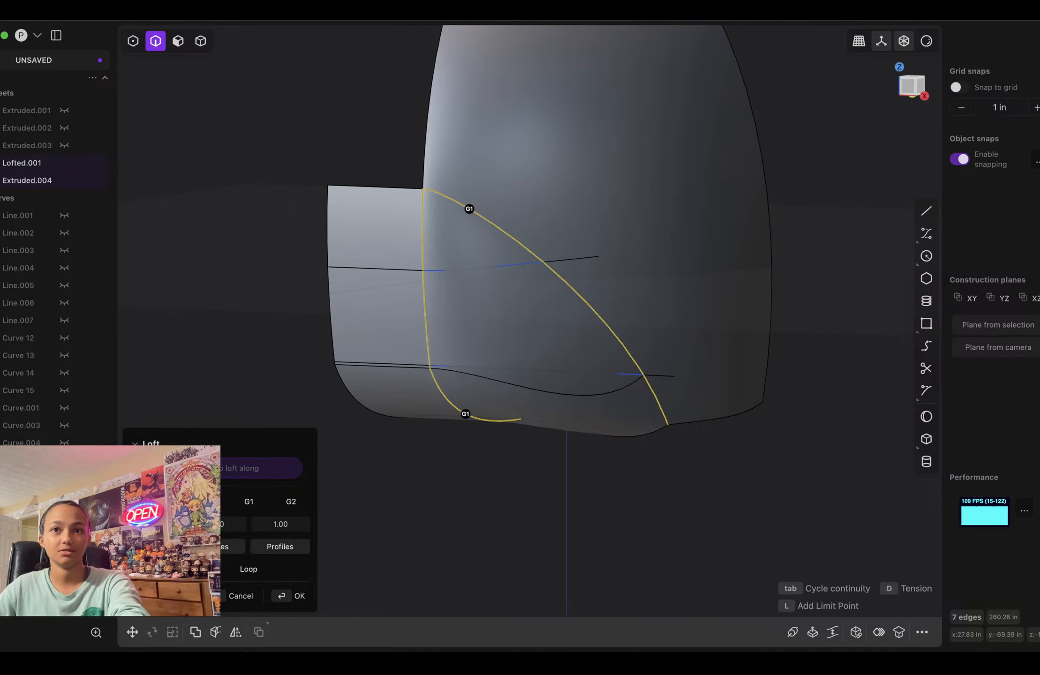
# Step: Add the two cross curves as loft guides, compare G2 continuity, and complete the patch with G1
pyautogui.moveTo(656, 399)
pyautogui.mouseDown(button='middle')
pyautogui.moveTo(665, 365)
pyautogui.moveTo(645, 323)
pyautogui.moveTo(652, 431)
pyautogui.moveTo(656, 415)
pyautogui.mouseUp(button='middle')
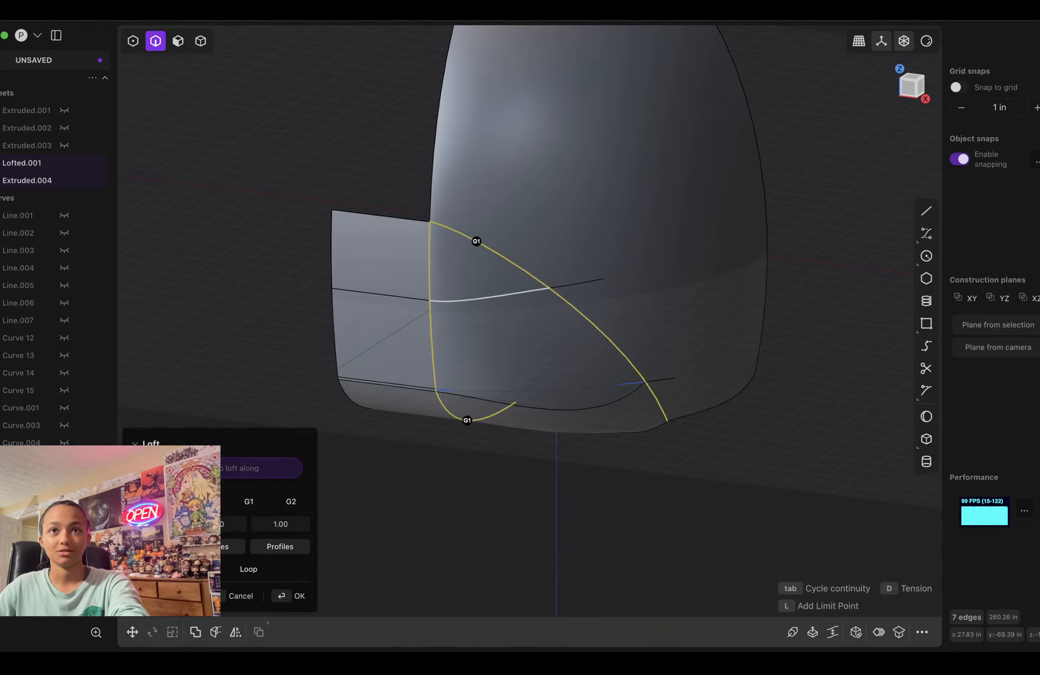
pyautogui.click(508, 294)
pyautogui.click(558, 389)
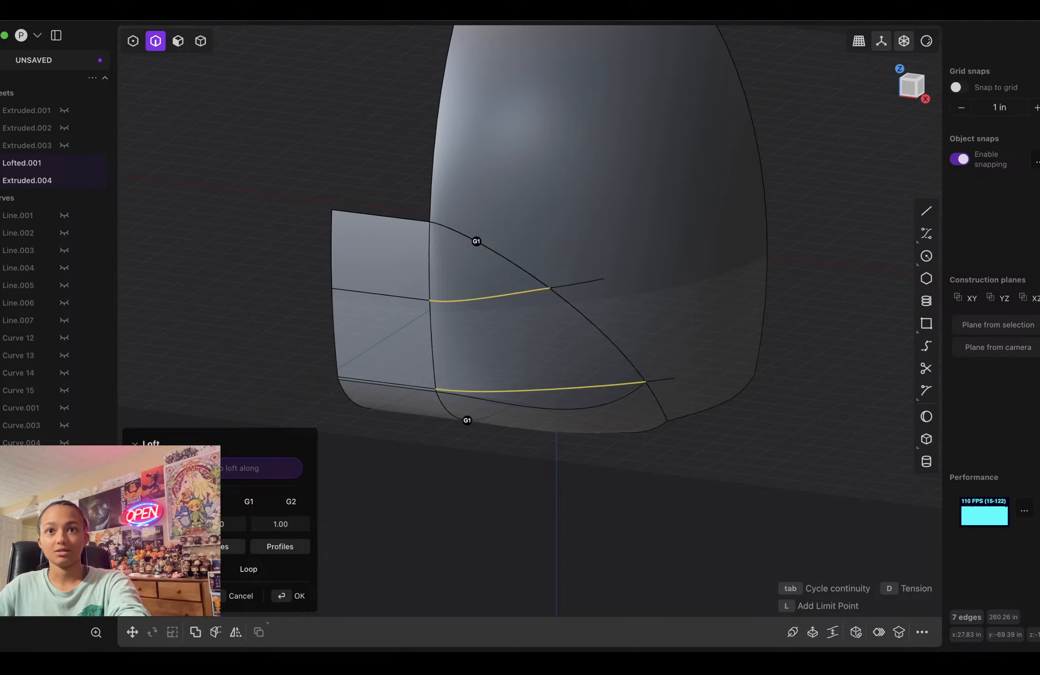
pyautogui.moveTo(657, 414); pyautogui.dragTo(736, 421, button='middle')
pyautogui.moveTo(623, 346); pyautogui.dragTo(597, 382, button='middle')
pyautogui.scroll(-8, 612, 346)
pyautogui.scroll(5, 612, 346)
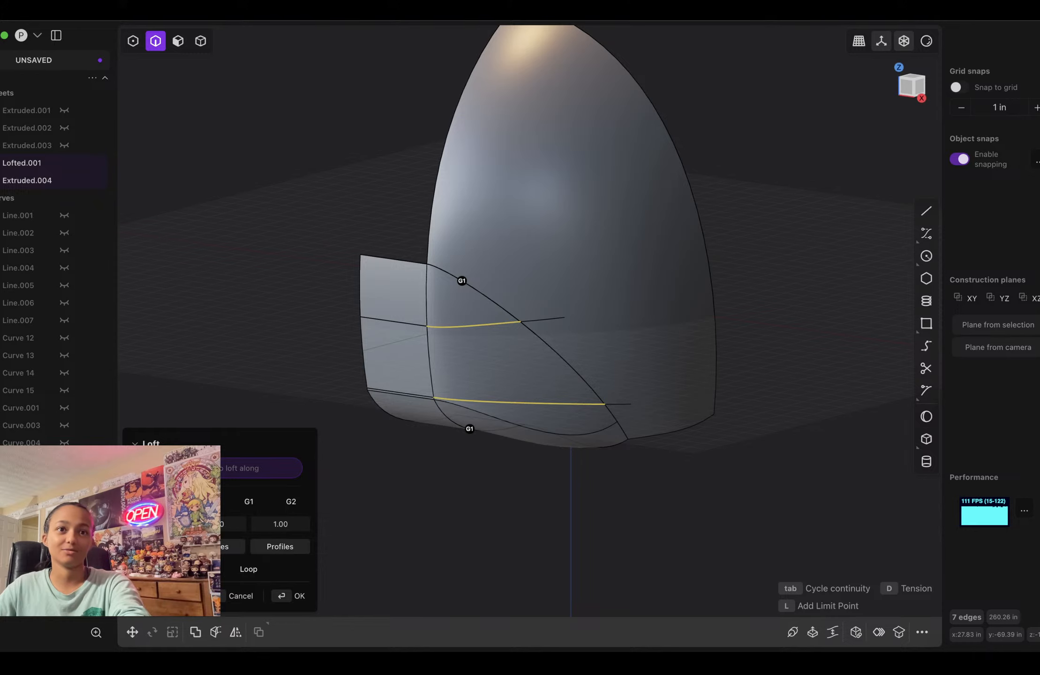
pyautogui.click(291, 501)
pyautogui.click(249, 501)
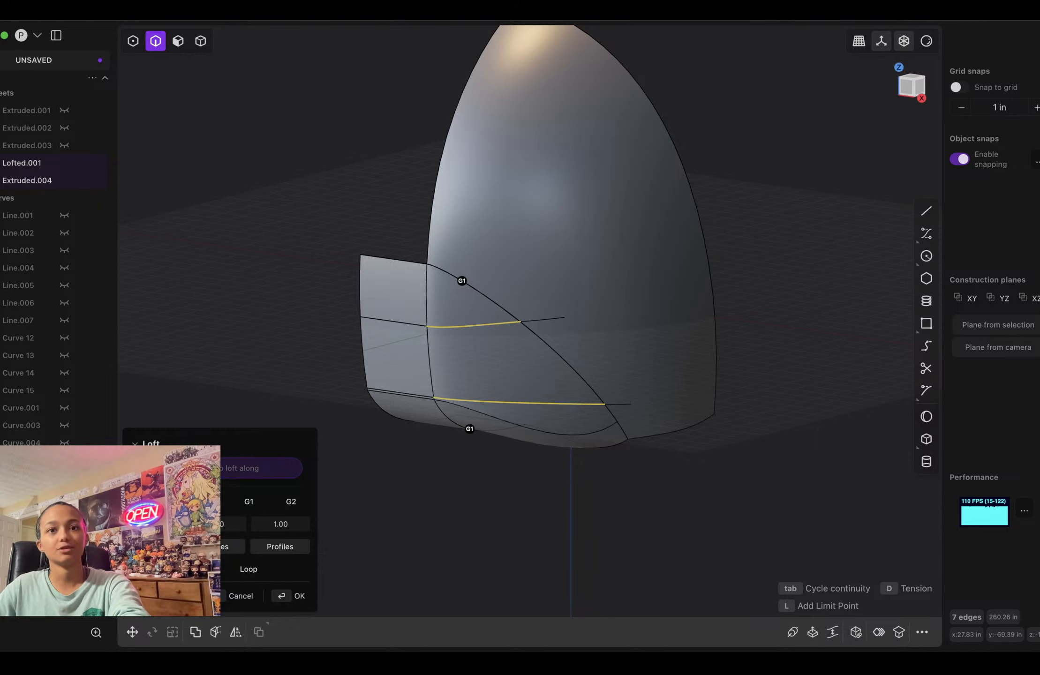
pyautogui.press('Return')
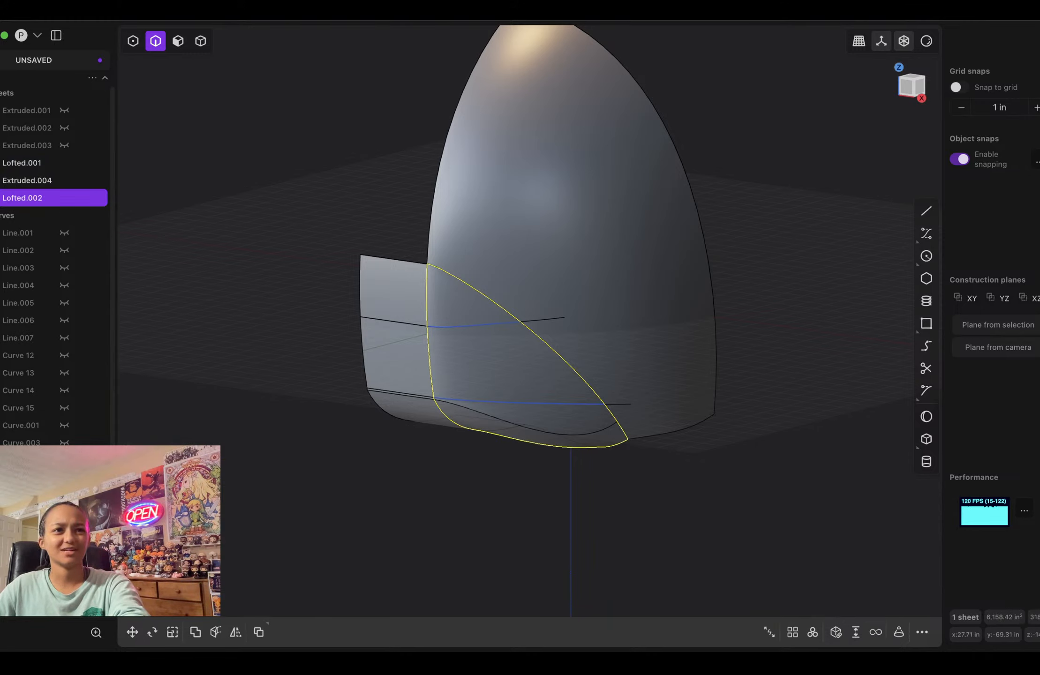
# Step: Remove the two guide curves crossing the lofted patch from view
pyautogui.click(519, 403)
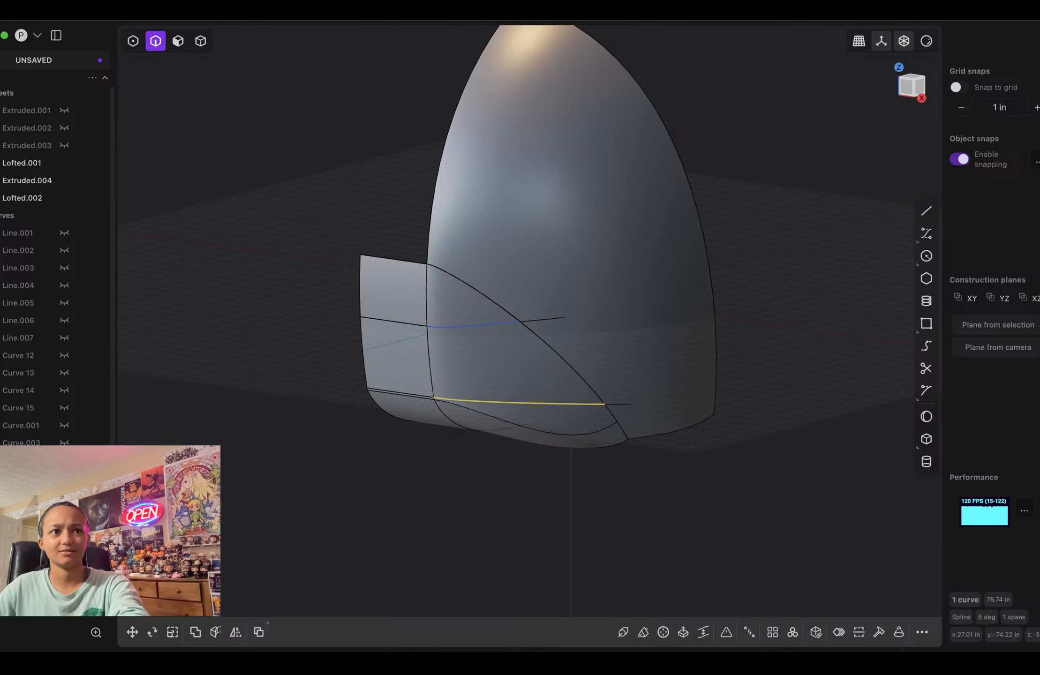
pyautogui.click(473, 325)
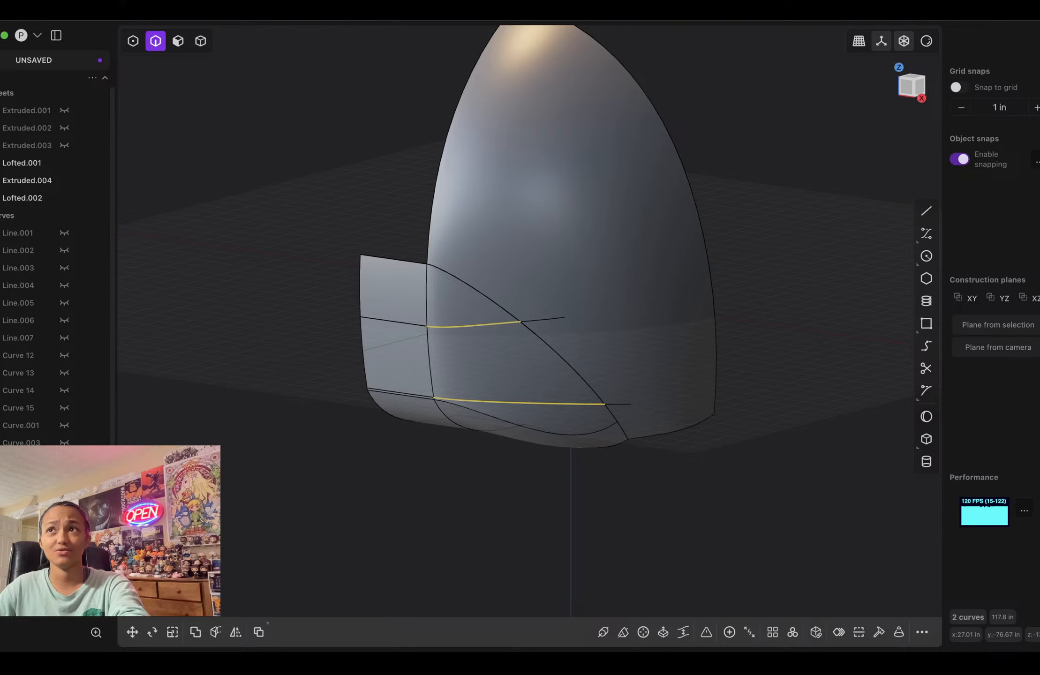
pyautogui.press('Escape')
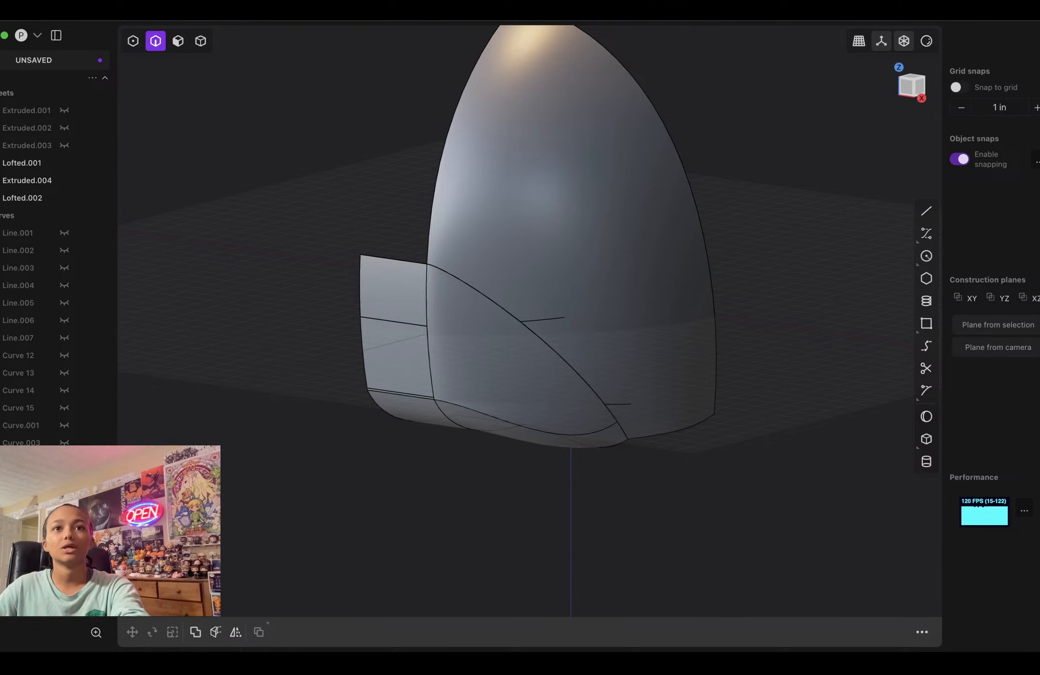
# Step: Delete all four faces of the extruded helper strip, including the narrow sliver, with Delete Face
pyautogui.click(178, 41)
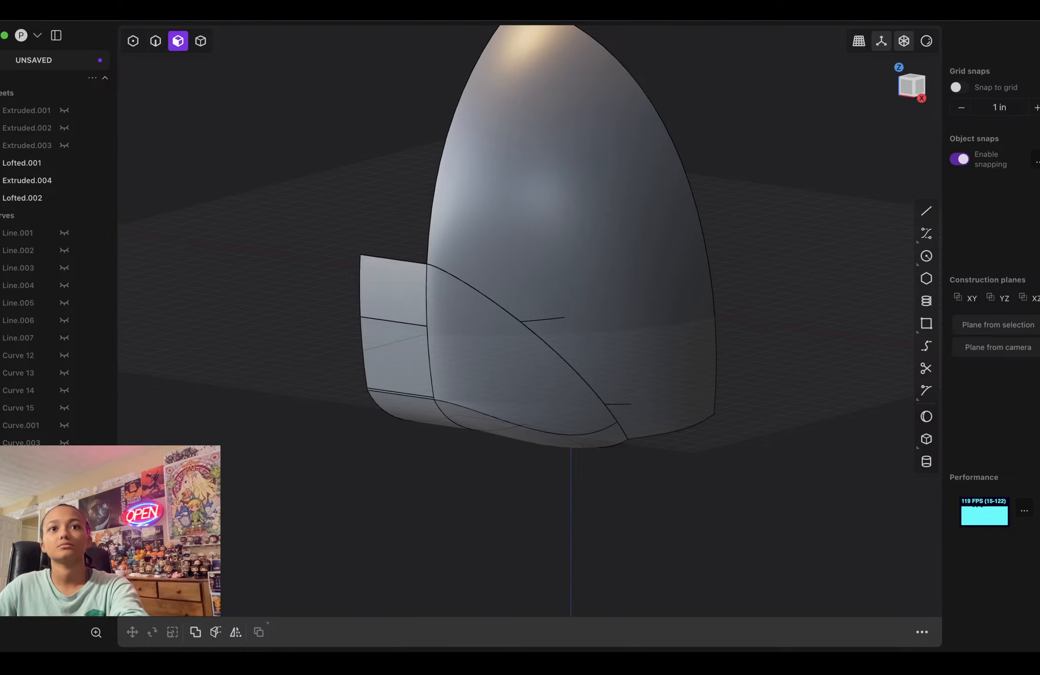
pyautogui.click(393, 290)
pyautogui.keyDown('shift'); pyautogui.click(398, 359); pyautogui.keyUp('shift')
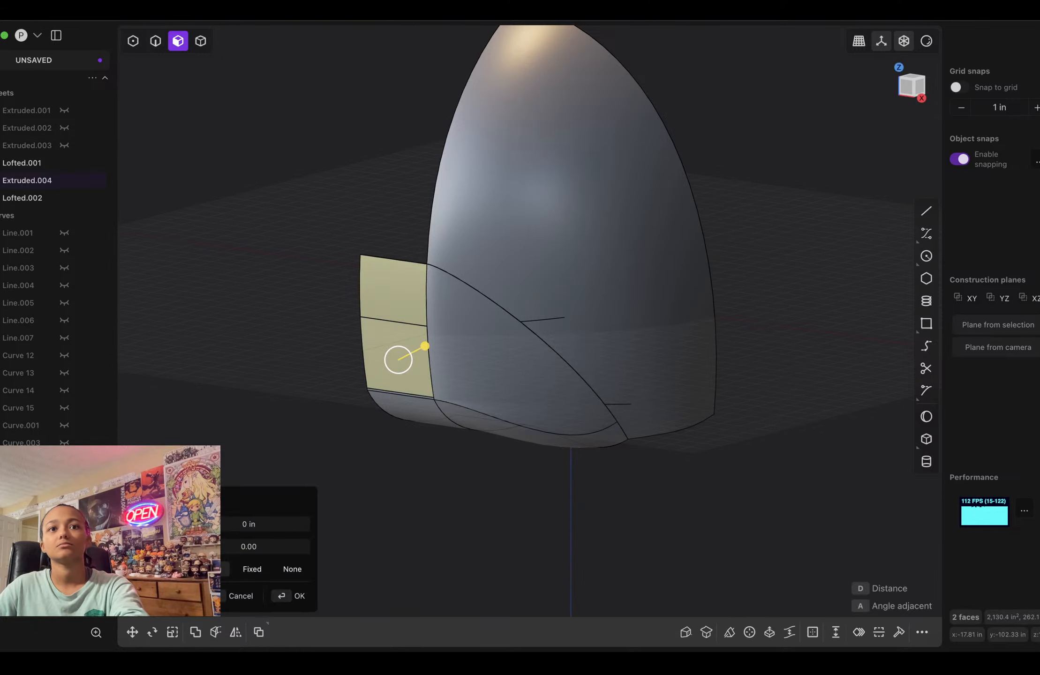
pyautogui.scroll(5, 398, 359)
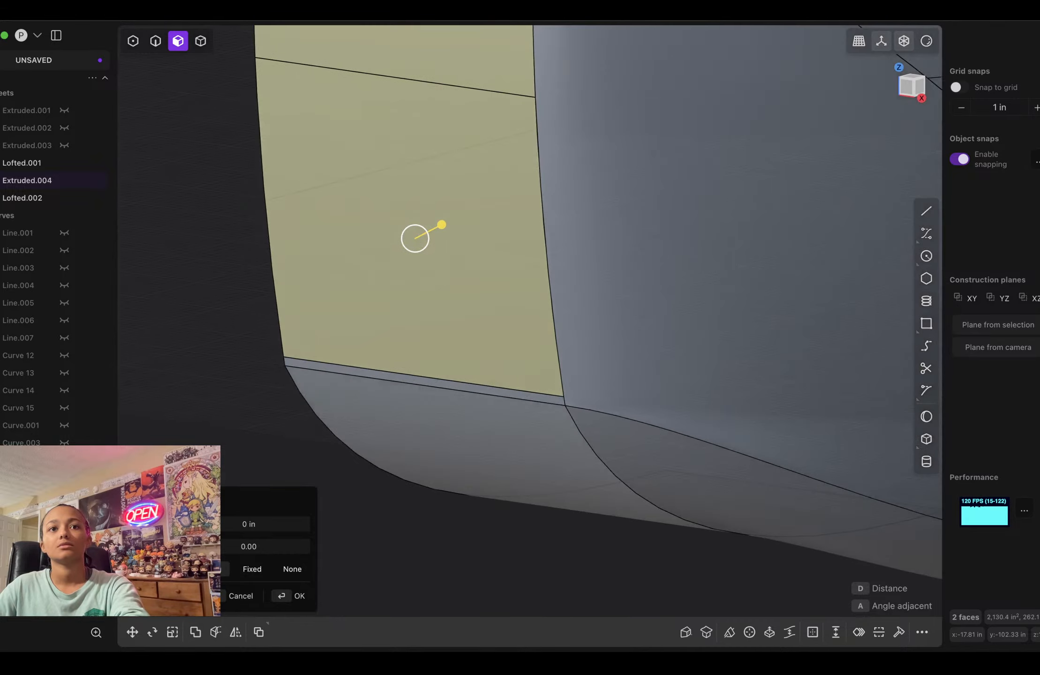
pyautogui.keyDown('shift'); pyautogui.click(388, 377); pyautogui.keyUp('shift')
pyautogui.keyDown('shift'); pyautogui.click(392, 413); pyautogui.keyUp('shift')
pyautogui.scroll(-5, 407, 375)
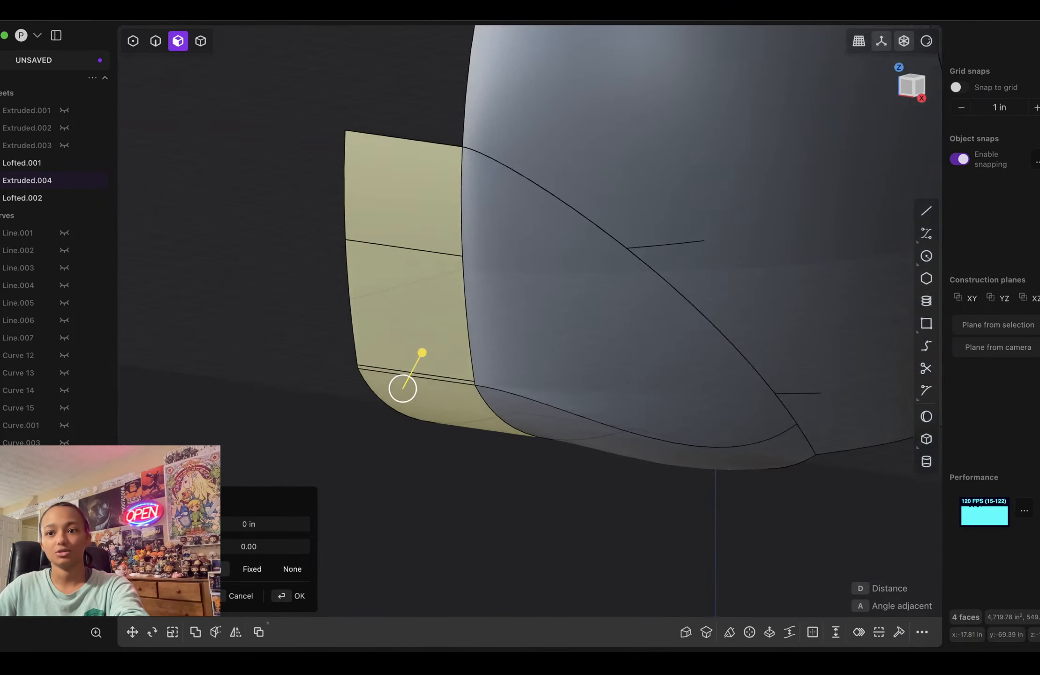
pyautogui.press('Escape')
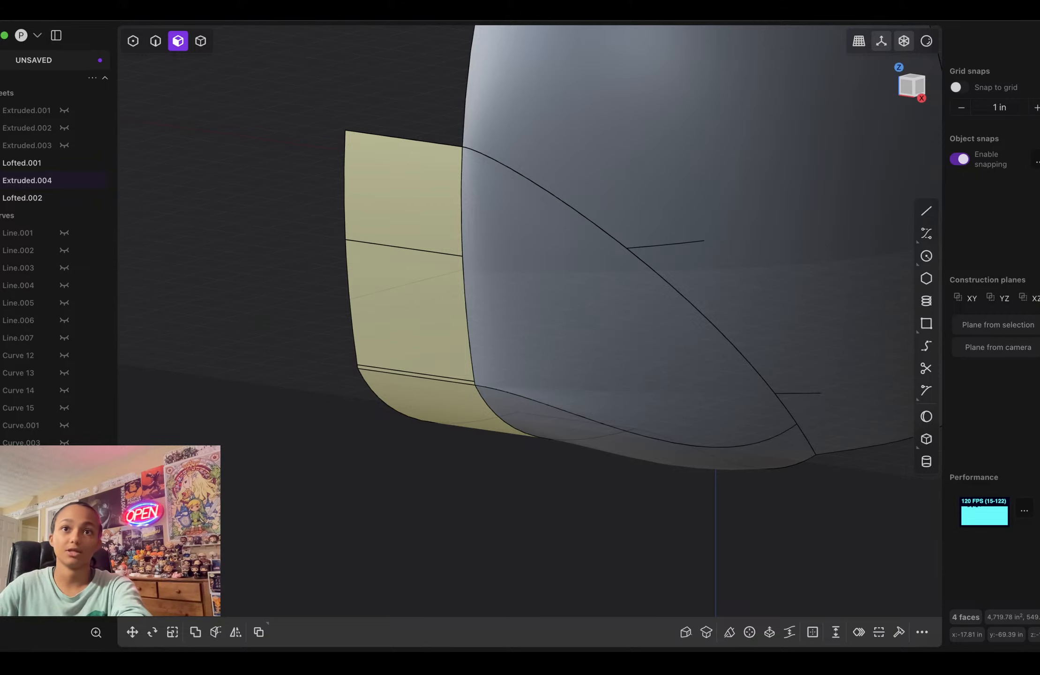
pyautogui.write('f')
pyautogui.write('del')
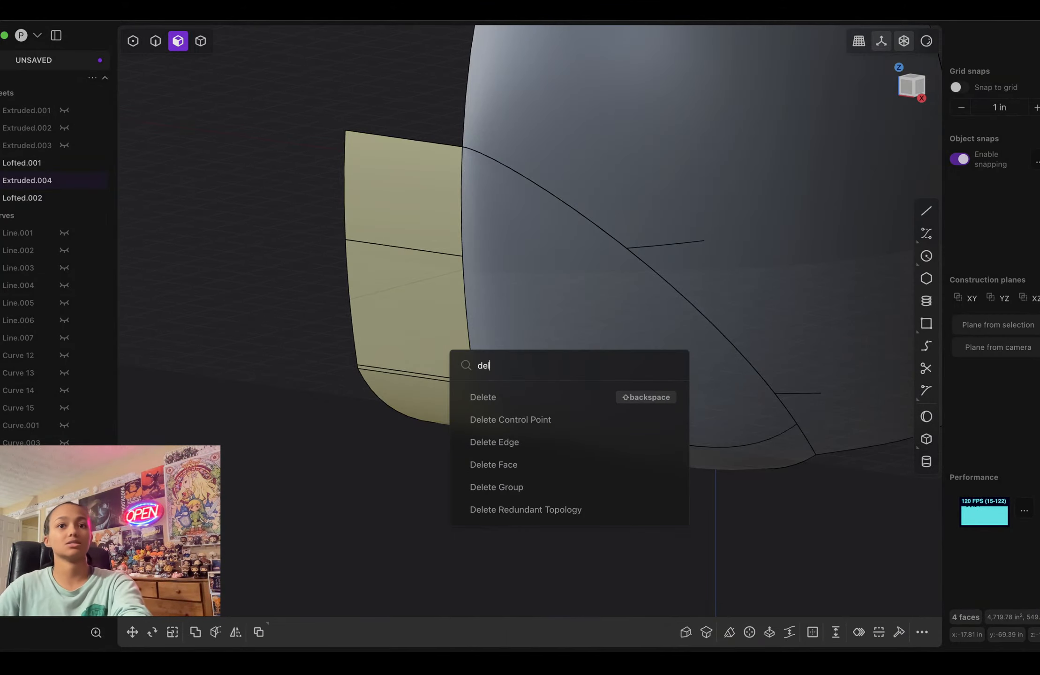
pyautogui.click(491, 462)
# Step: Delete the leftover boundary curve outlining the removed strip
pyautogui.scroll(-5, 489, 457)
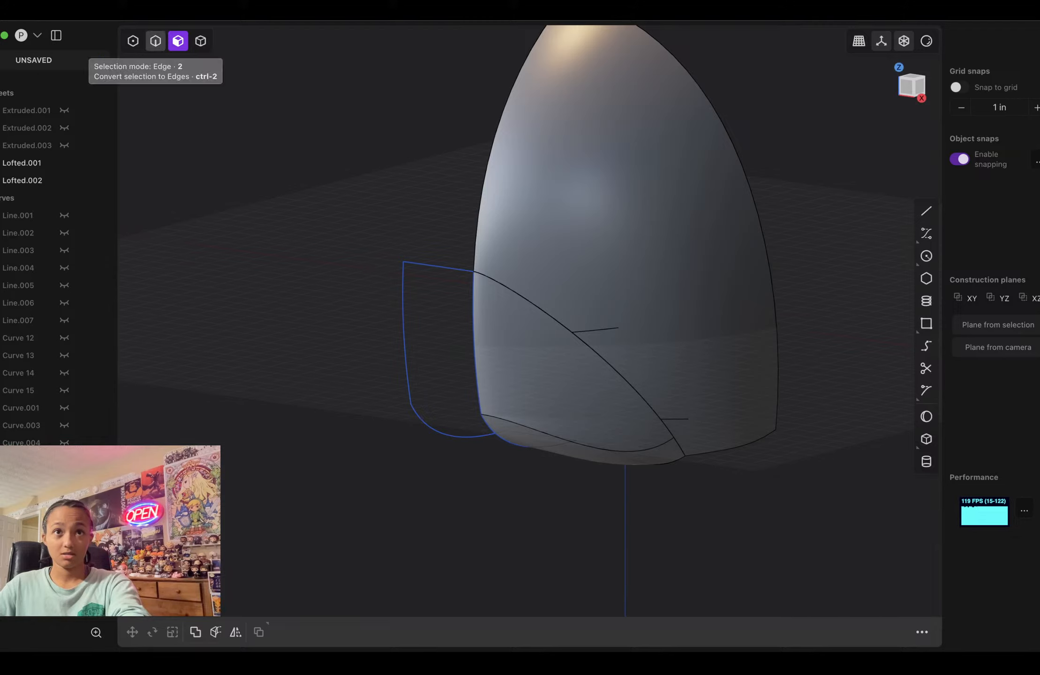
pyautogui.click(155, 41)
pyautogui.click(404, 324)
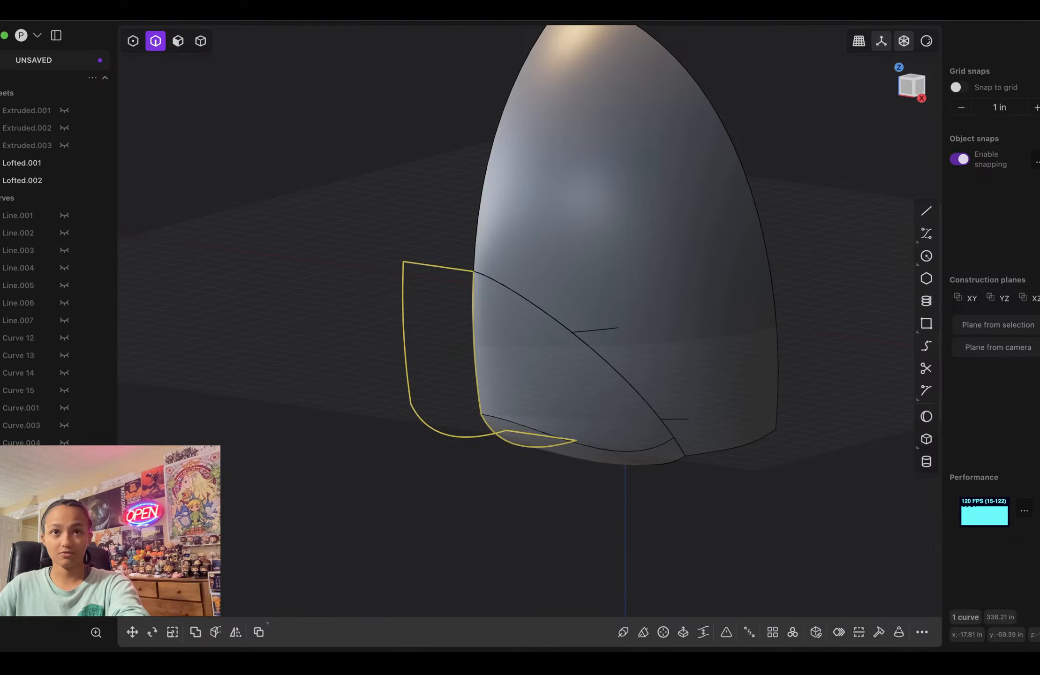
pyautogui.press('Delete')
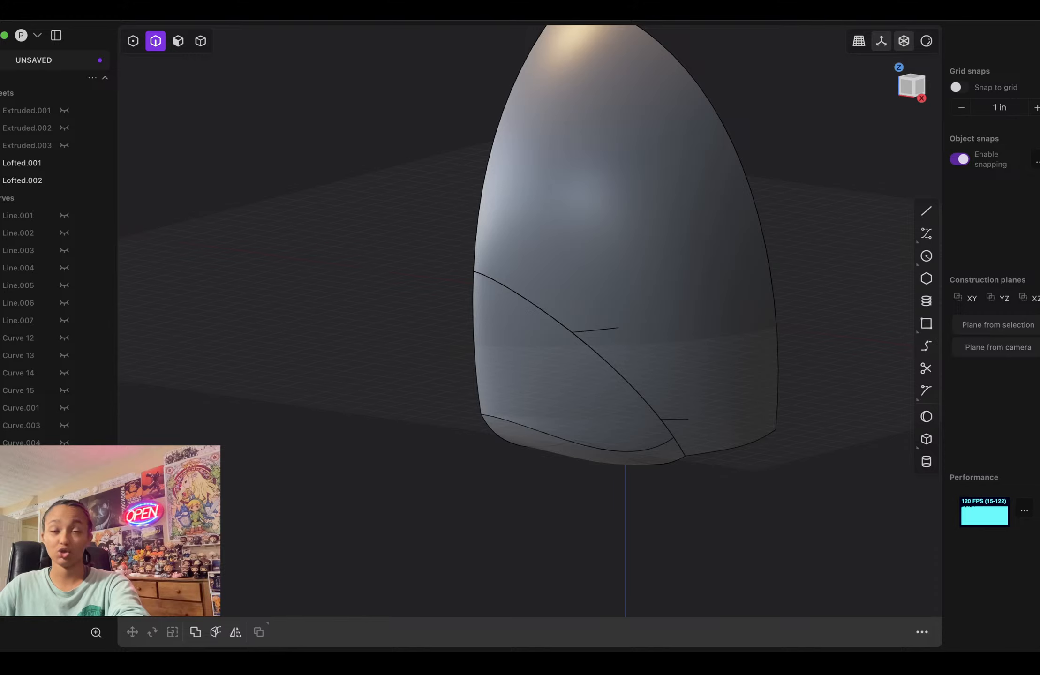
# Step: Join the shell Lofted.001 and the patch Lofted.002 into one sheet
pyautogui.moveTo(704, 487)
pyautogui.mouseDown(button='middle')
pyautogui.moveTo(839, 478)
pyautogui.moveTo(746, 474)
pyautogui.moveTo(717, 478)
pyautogui.moveTo(858, 473)
pyautogui.moveTo(698, 483)
pyautogui.mouseUp(button='middle')
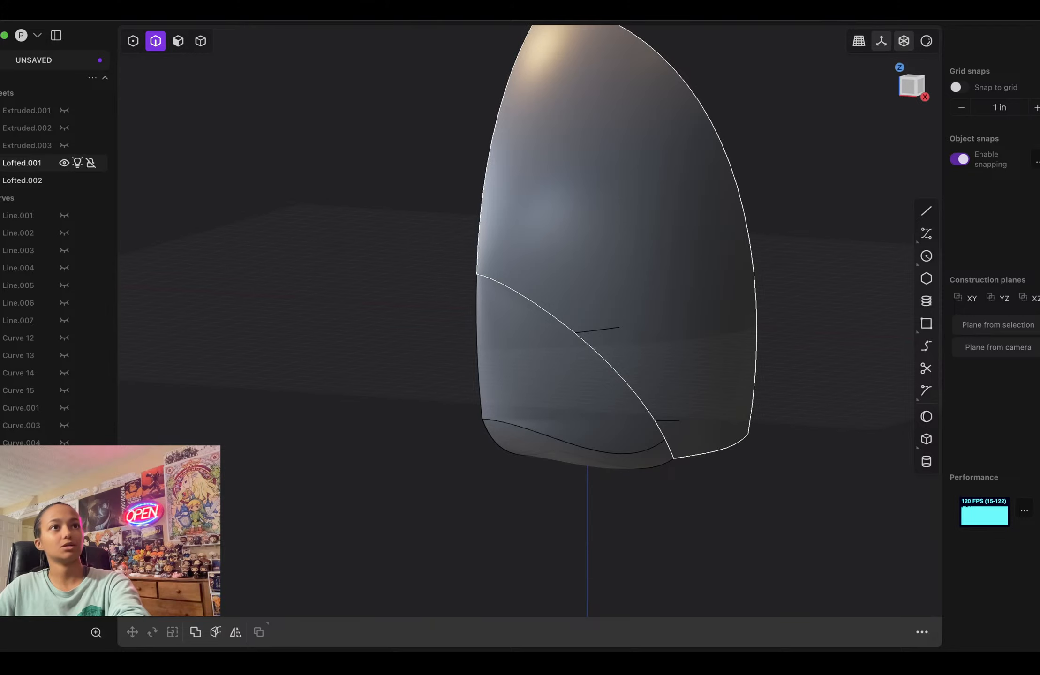
pyautogui.click(23, 163)
pyautogui.keyDown('shift'); pyautogui.click(23, 180); pyautogui.keyUp('shift')
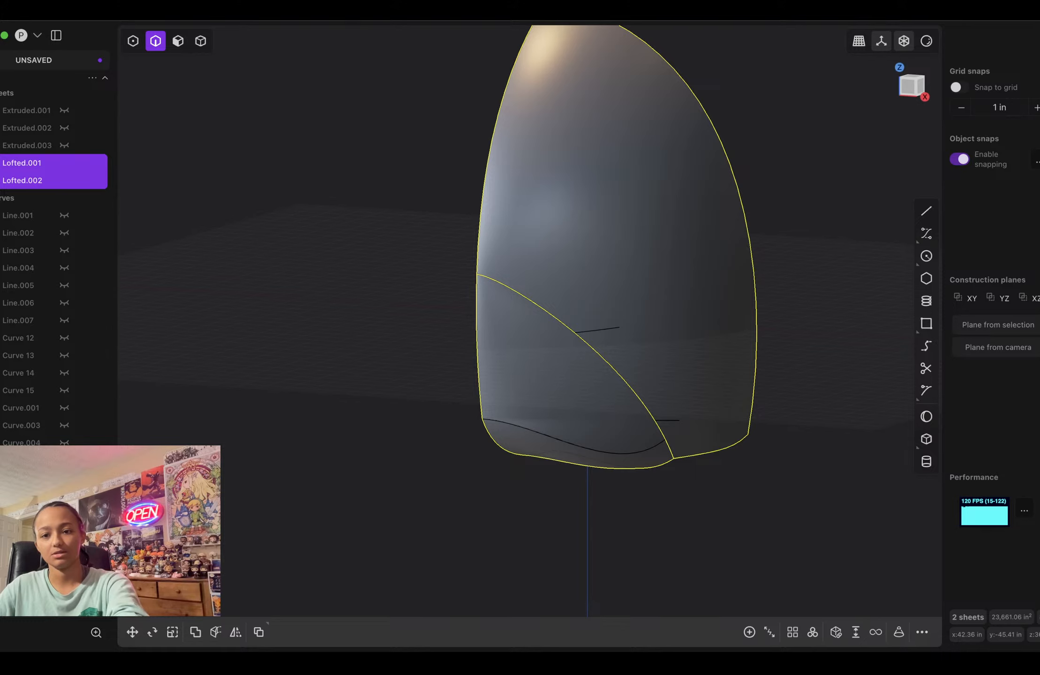
pyautogui.press('j')
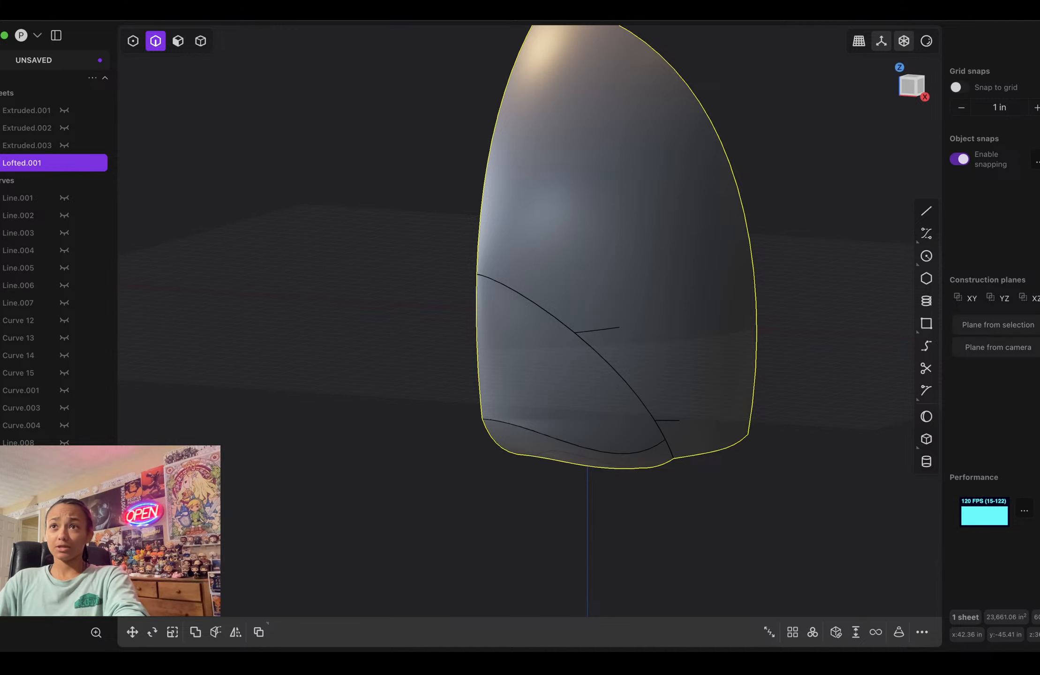
# Step: In the right view, extend the shell's slanted rear edge backward, and show the head model and reference image
pyautogui.press('KP_3')
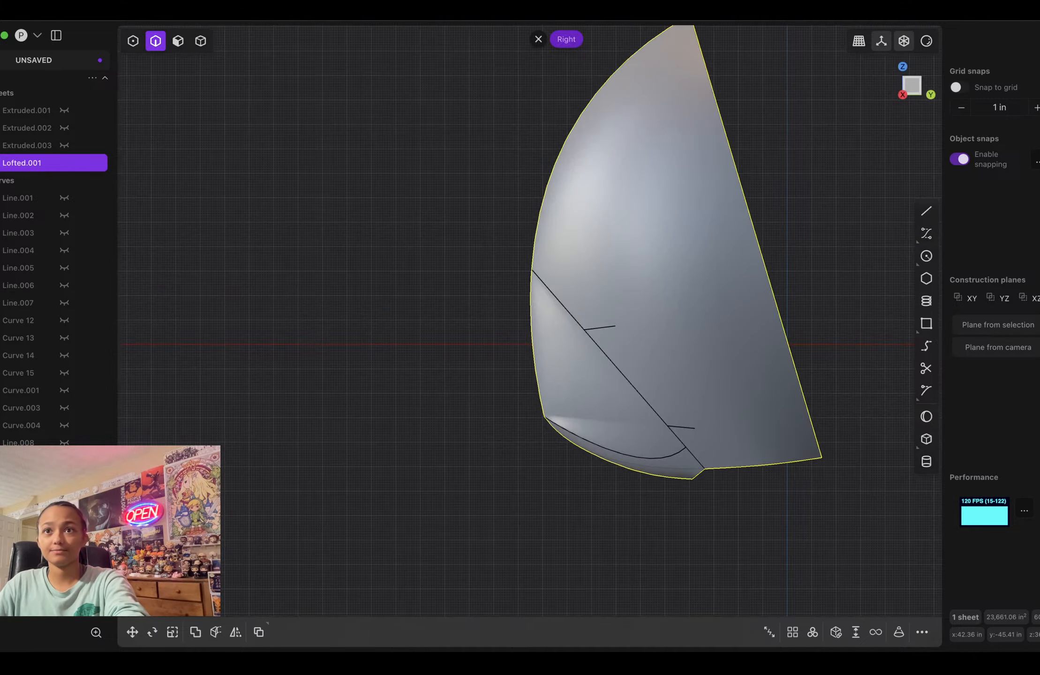
pyautogui.scroll(-4, 687, 216)
pyautogui.keyDown('shift'); pyautogui.moveTo(687, 216); pyautogui.dragTo(543, 290, button='middle'); pyautogui.keyUp('shift')
pyautogui.press('Escape')
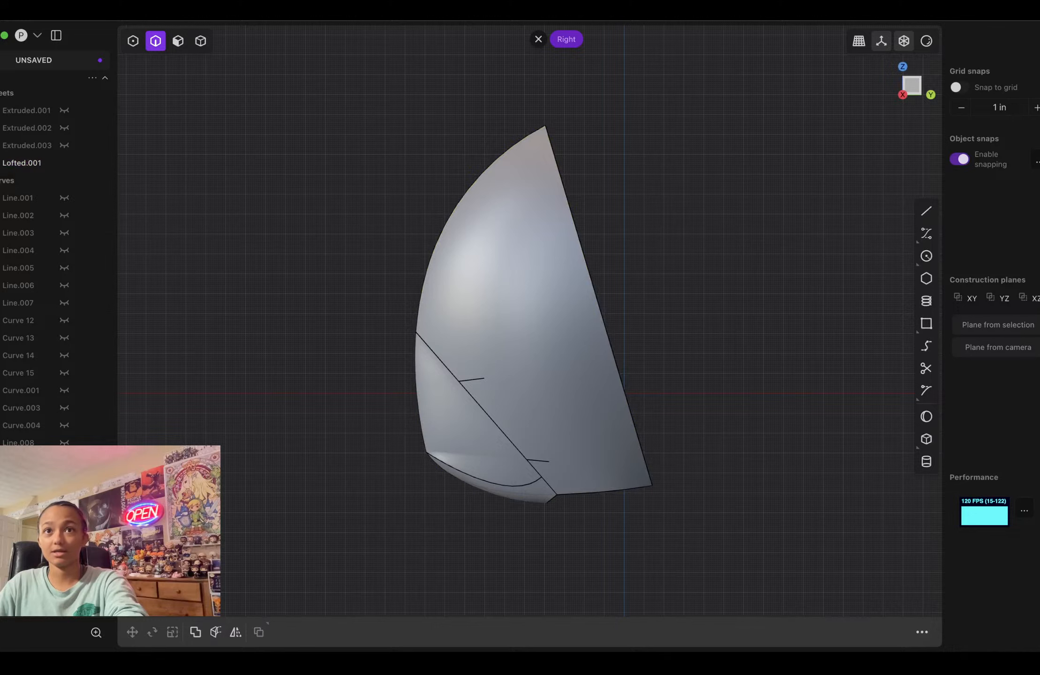
pyautogui.click(578, 235)
pyautogui.moveTo(577, 235); pyautogui.dragTo(765, 156)
pyautogui.press('Return')
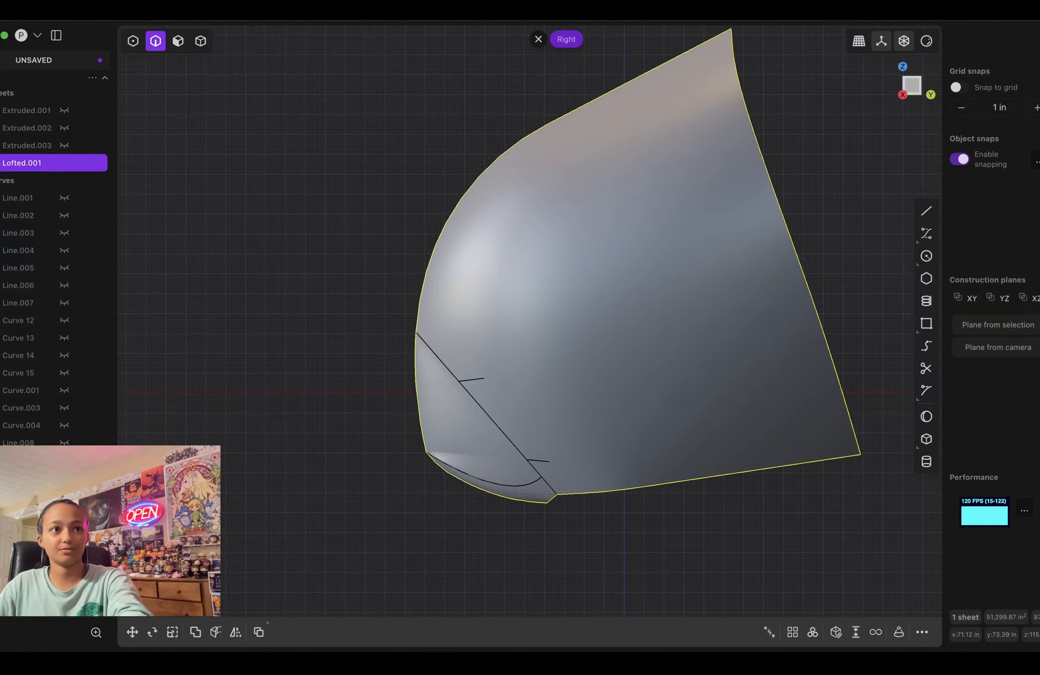
pyautogui.click(65, 530)
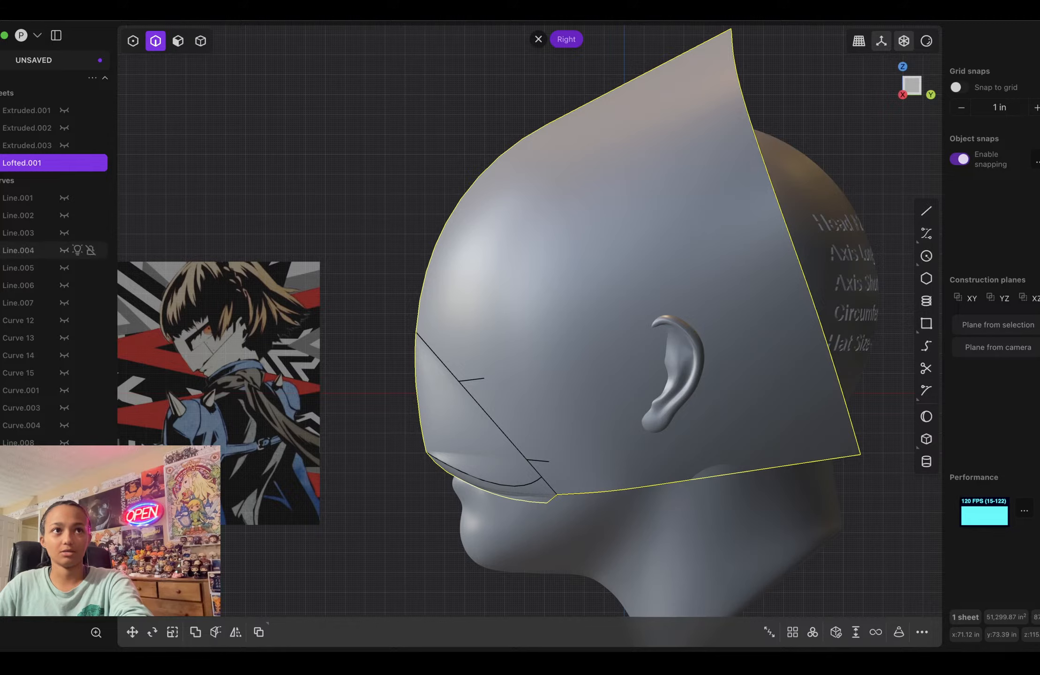
# Step: Show the hidden construction lines Line.001, Line.002, Line.003 and Line.004
pyautogui.click(64, 197)
pyautogui.click(64, 215)
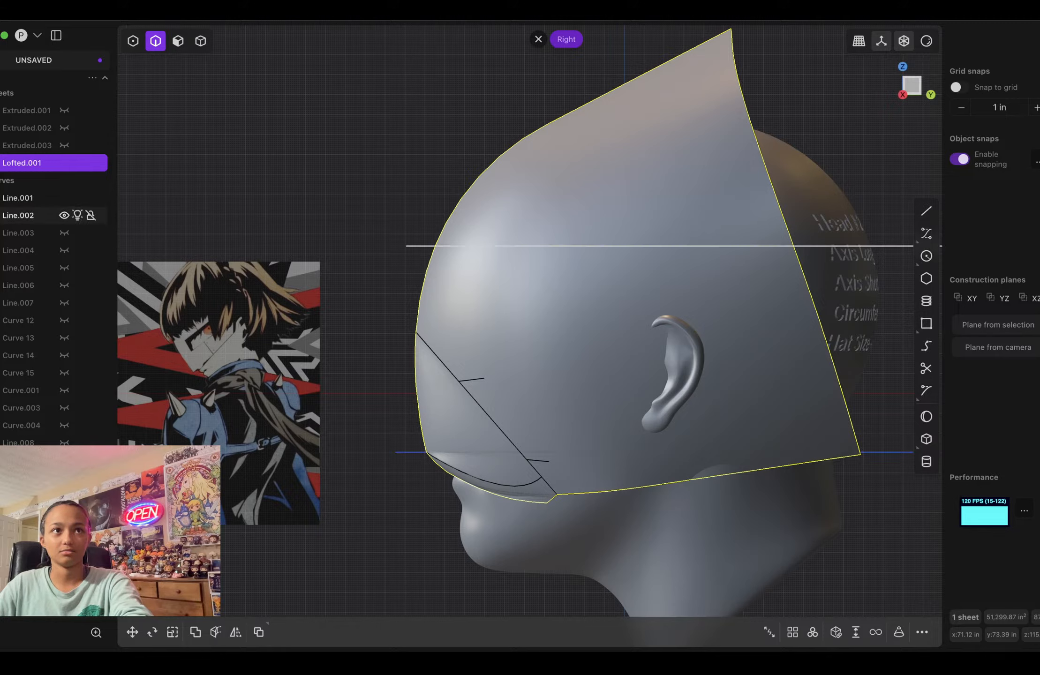
pyautogui.click(64, 233)
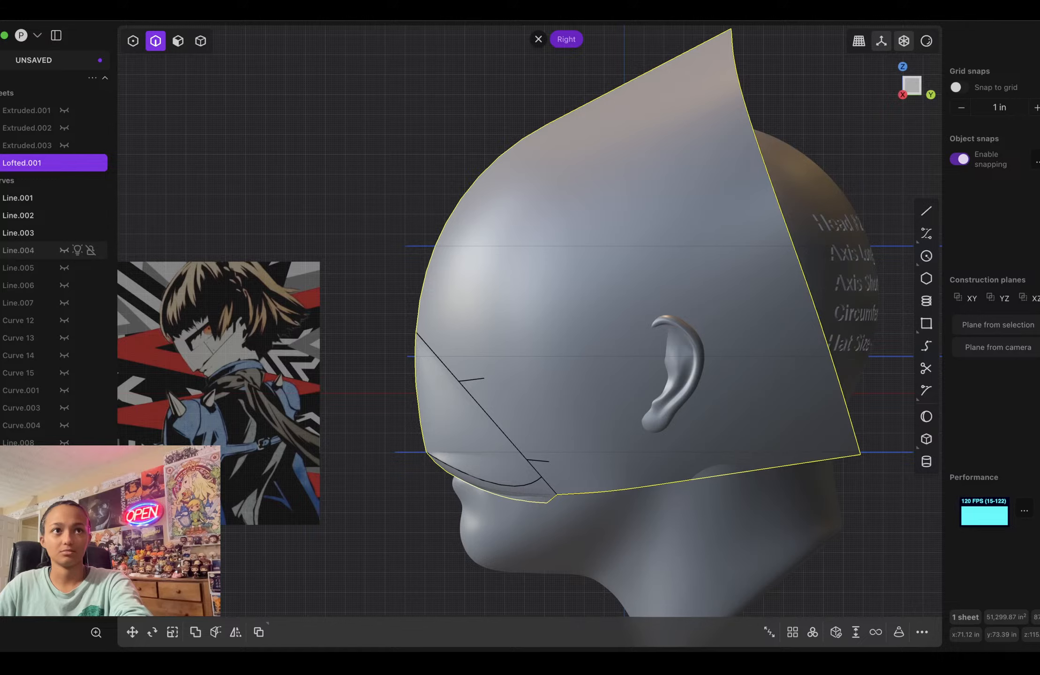
pyautogui.click(65, 250)
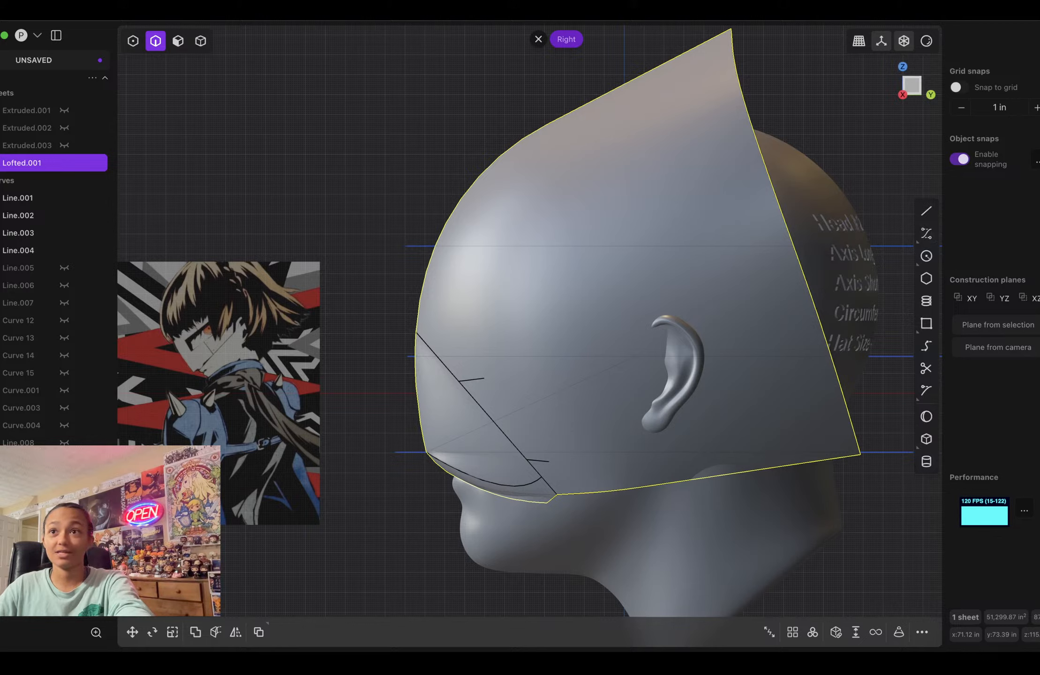
# Step: Draw a six-point control-point curve, about 207 in long, from the shell's front edge over the temple to Line.004's end before the ear
pyautogui.click(925, 233)
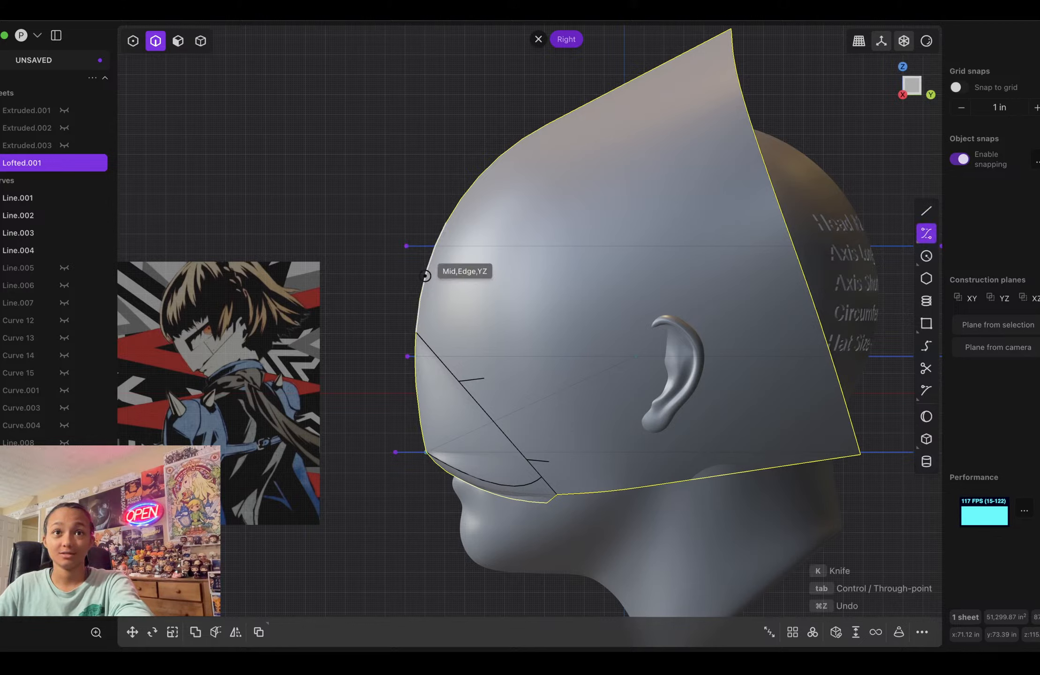
pyautogui.click(418, 311)
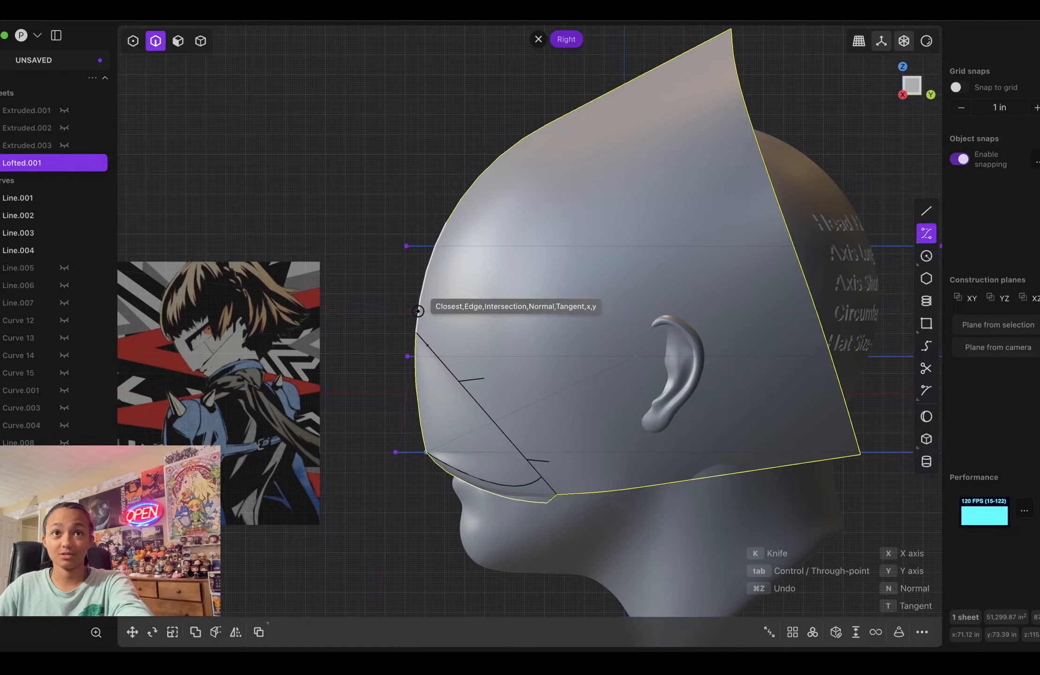
pyautogui.click(428, 266)
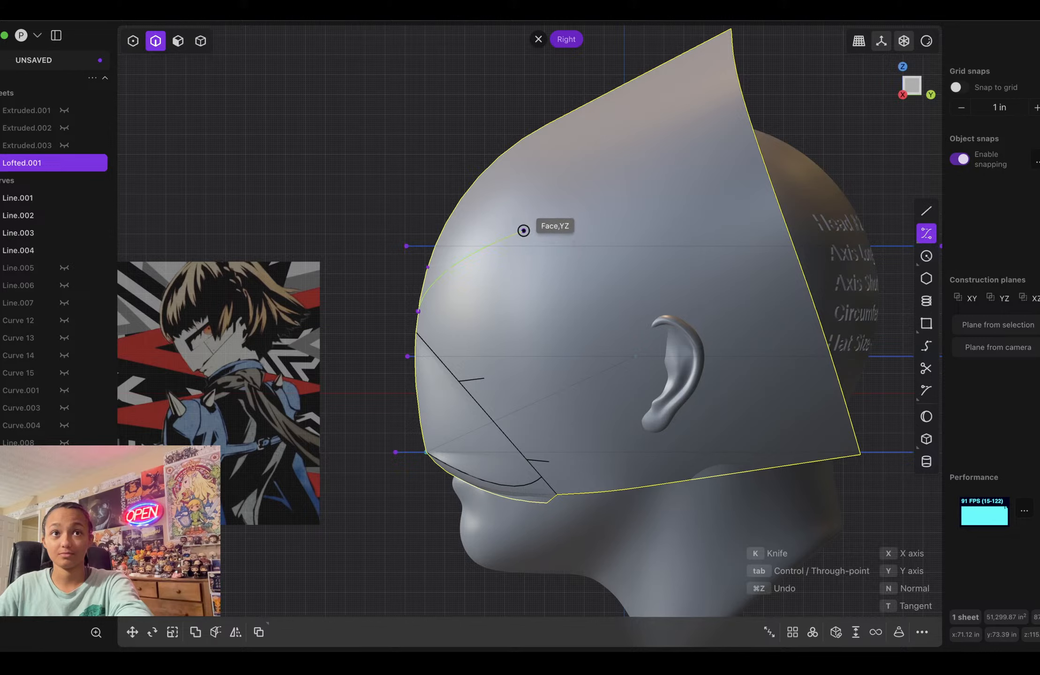
pyautogui.click(524, 231)
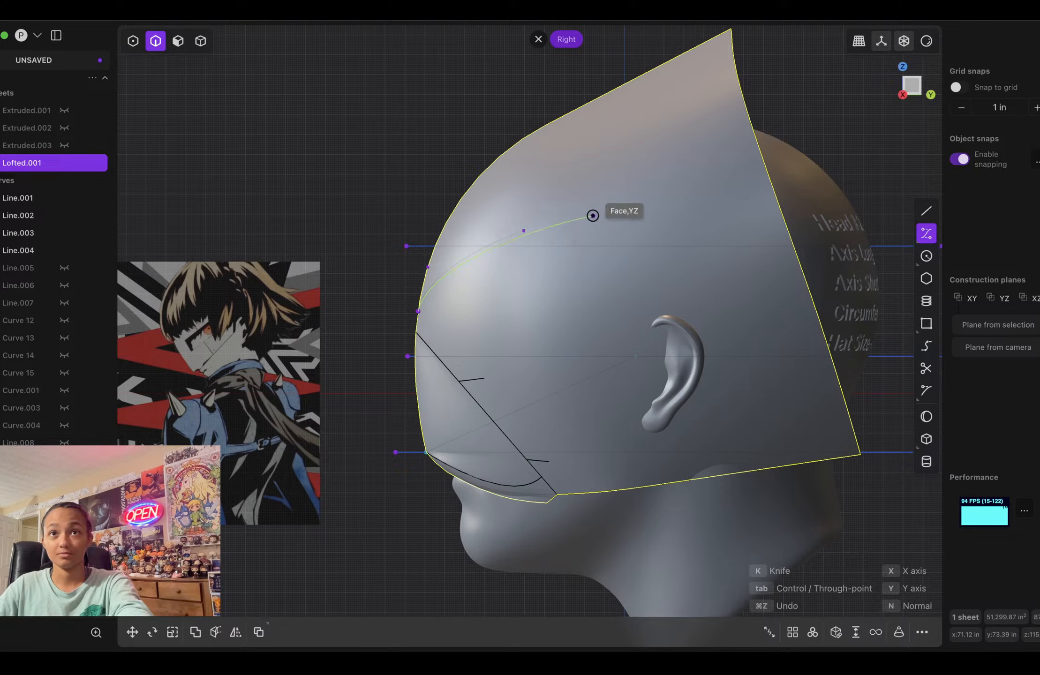
pyautogui.click(594, 215)
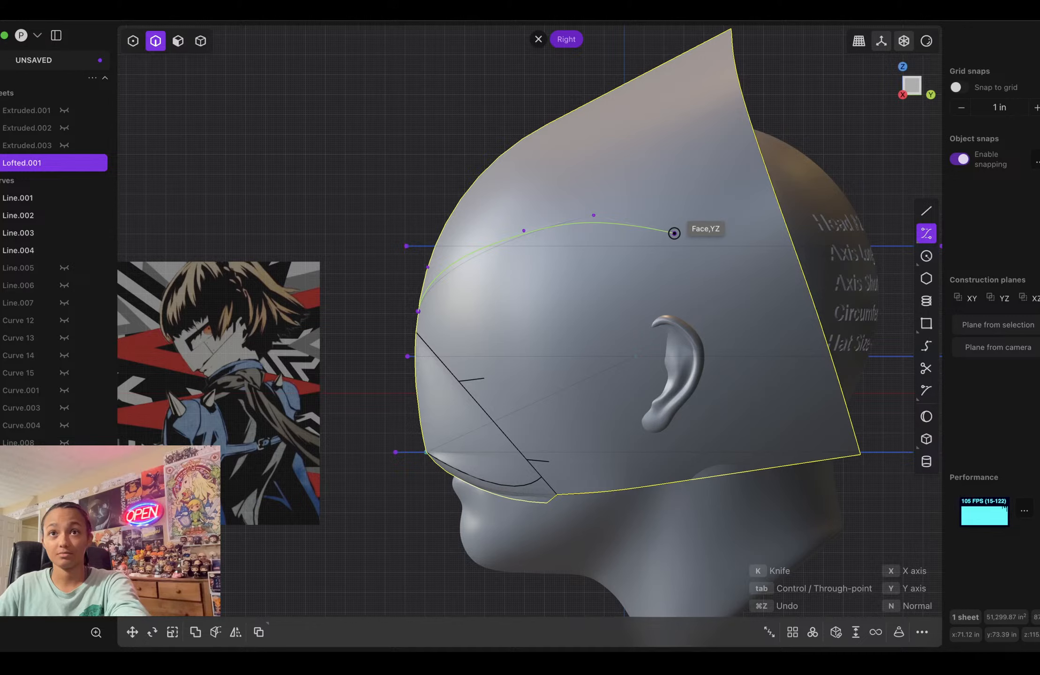
pyautogui.click(674, 233)
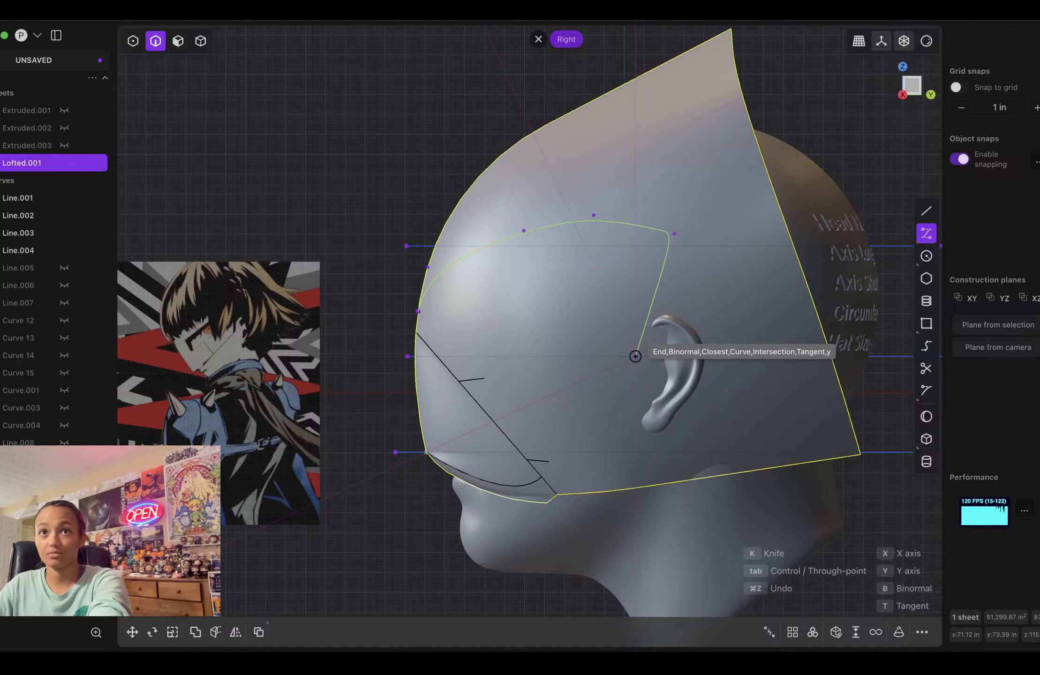
pyautogui.click(635, 357)
pyautogui.moveTo(636, 356)
pyautogui.mouseDown(button='middle')
pyautogui.moveTo(736, 378)
pyautogui.moveTo(654, 366)
pyautogui.mouseUp(button='middle')
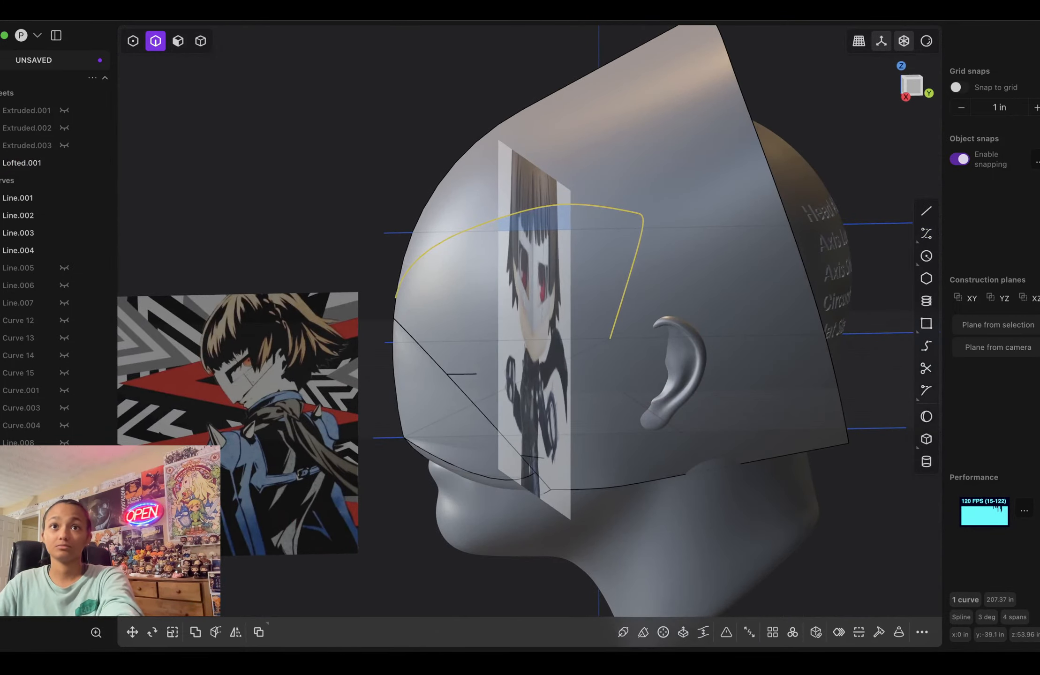
pyautogui.press('KP_3')
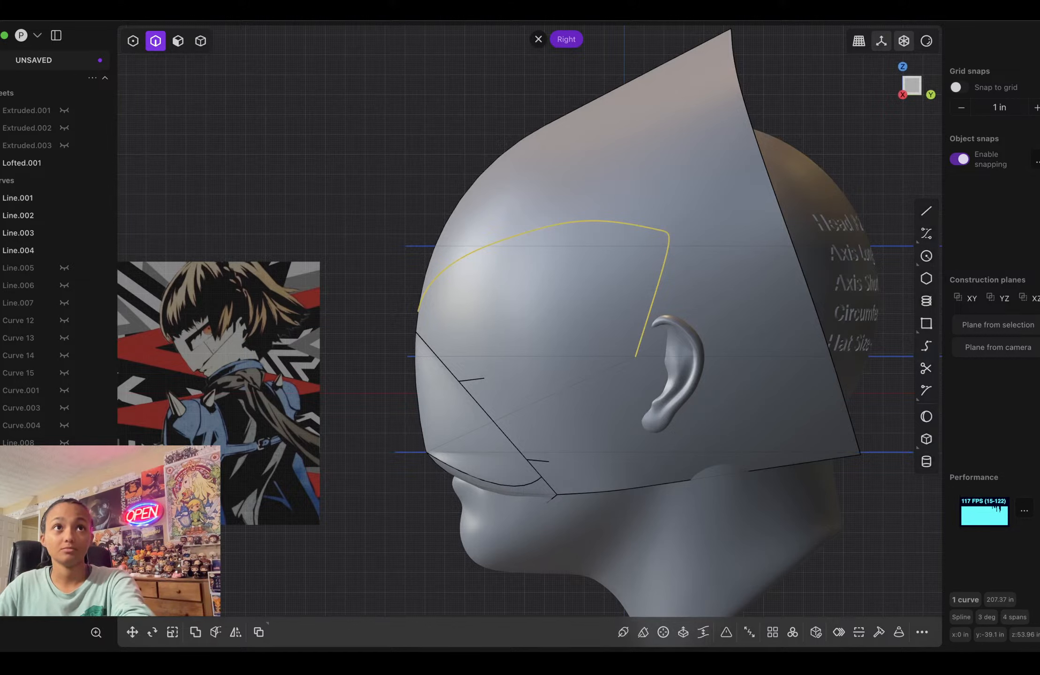
# Step: Move the new curve's front end point by about -1.88 in in Y and -6.52 in in Z
pyautogui.click(133, 40)
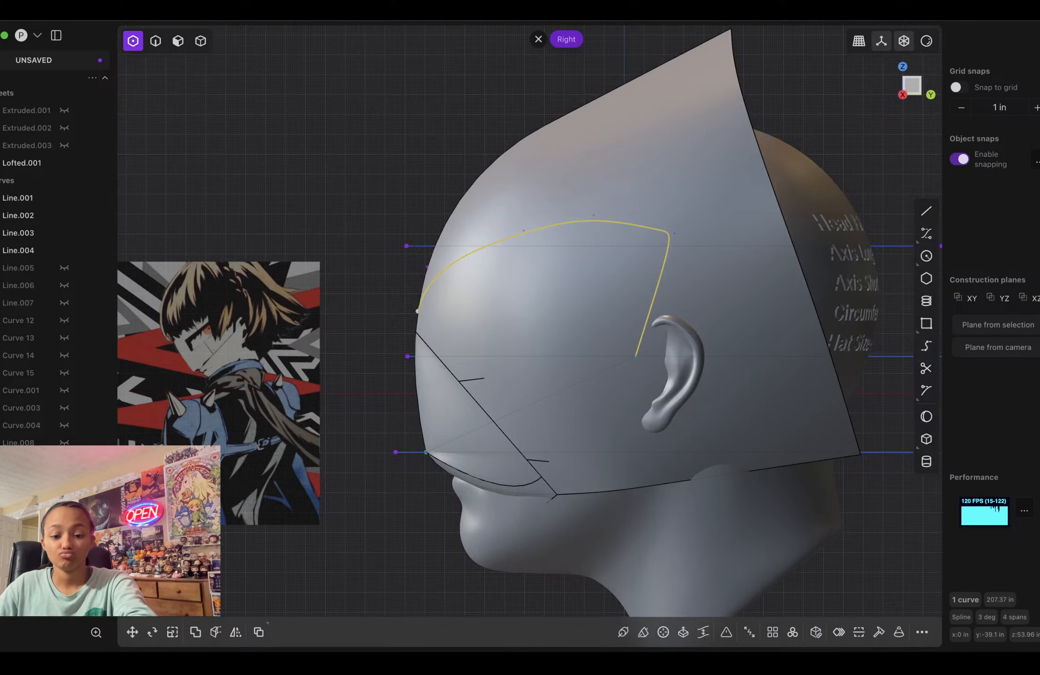
pyautogui.click(417, 311)
pyautogui.press('g')
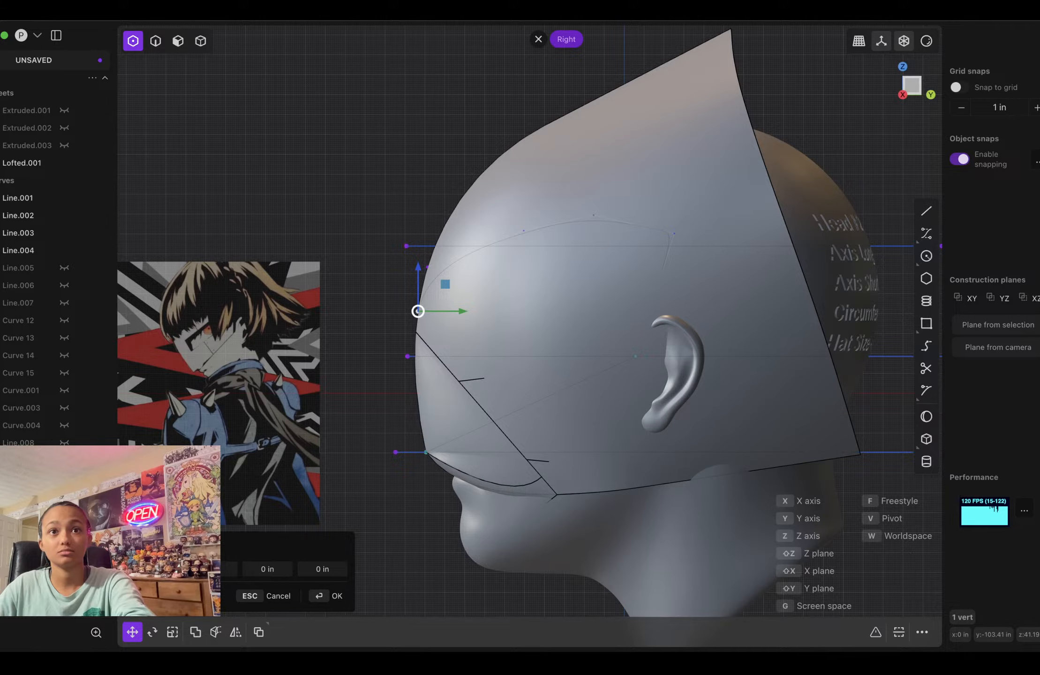
pyautogui.moveTo(417, 311)
pyautogui.mouseDown()
pyautogui.moveTo(410, 364)
pyautogui.moveTo(413, 324)
pyautogui.mouseUp()
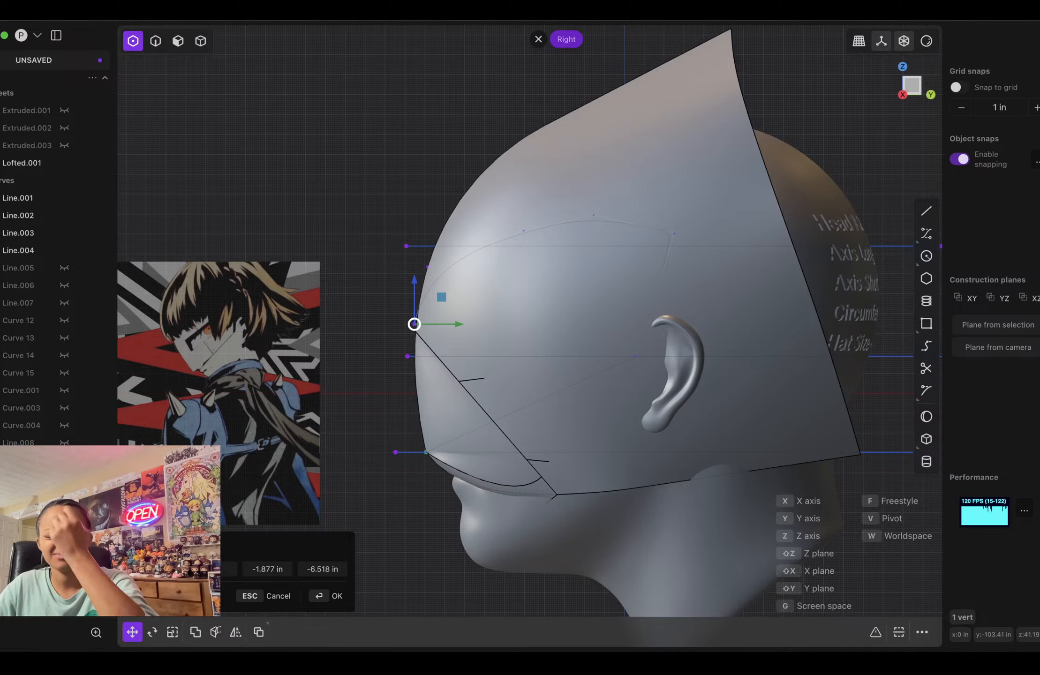
pyautogui.press('Return')
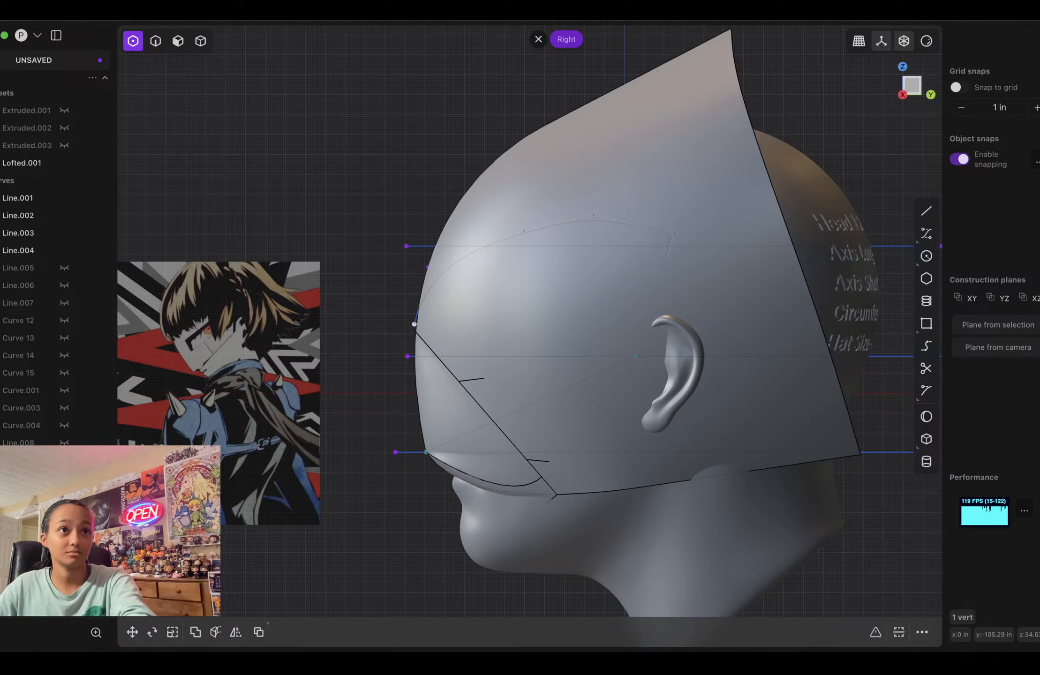
# Step: Toggle the hidden lines and curves from Line.005 to Curve.001 to identify them, leaving only Curve 14 shown among them
pyautogui.click(64, 267)
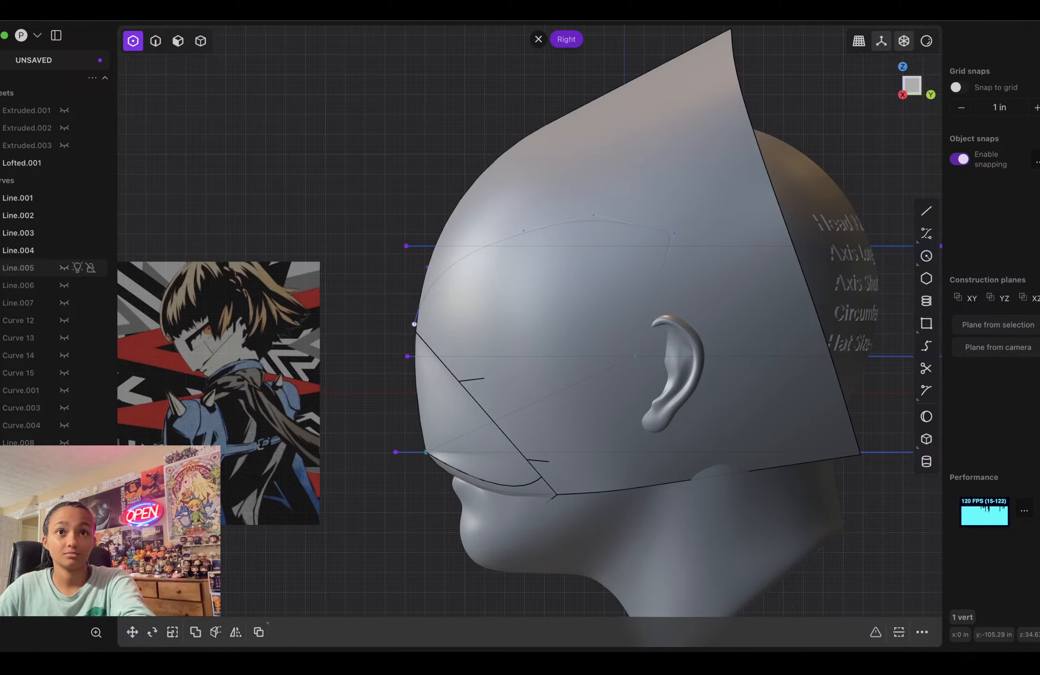
pyautogui.click(64, 285)
pyautogui.click(64, 285)
pyautogui.click(64, 303)
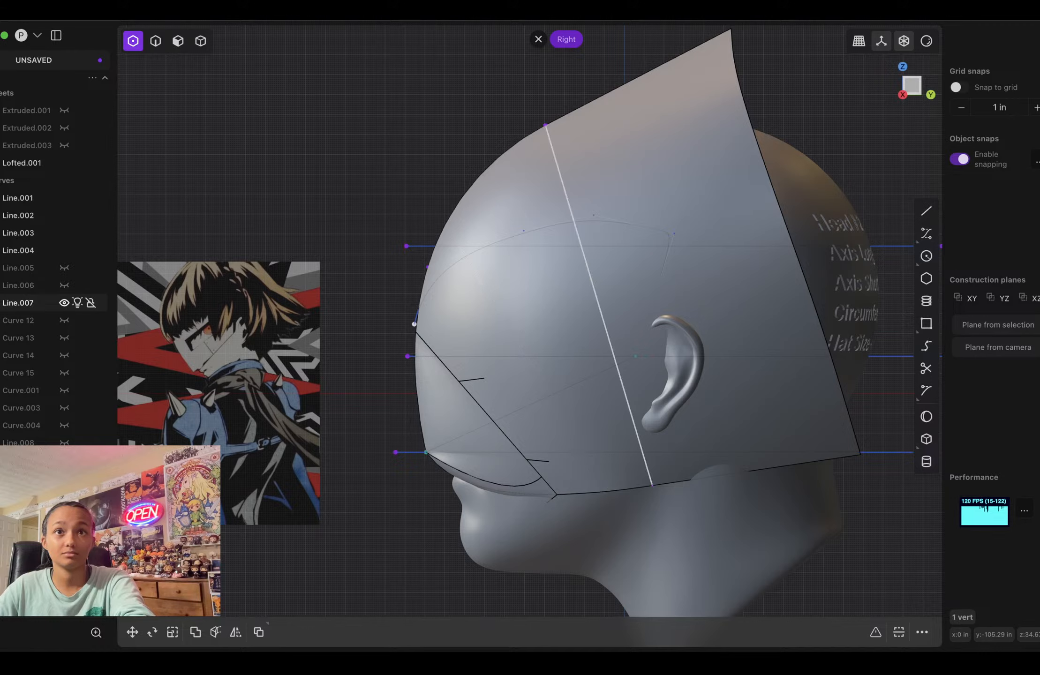
pyautogui.click(64, 302)
pyautogui.click(65, 320)
pyautogui.click(64, 320)
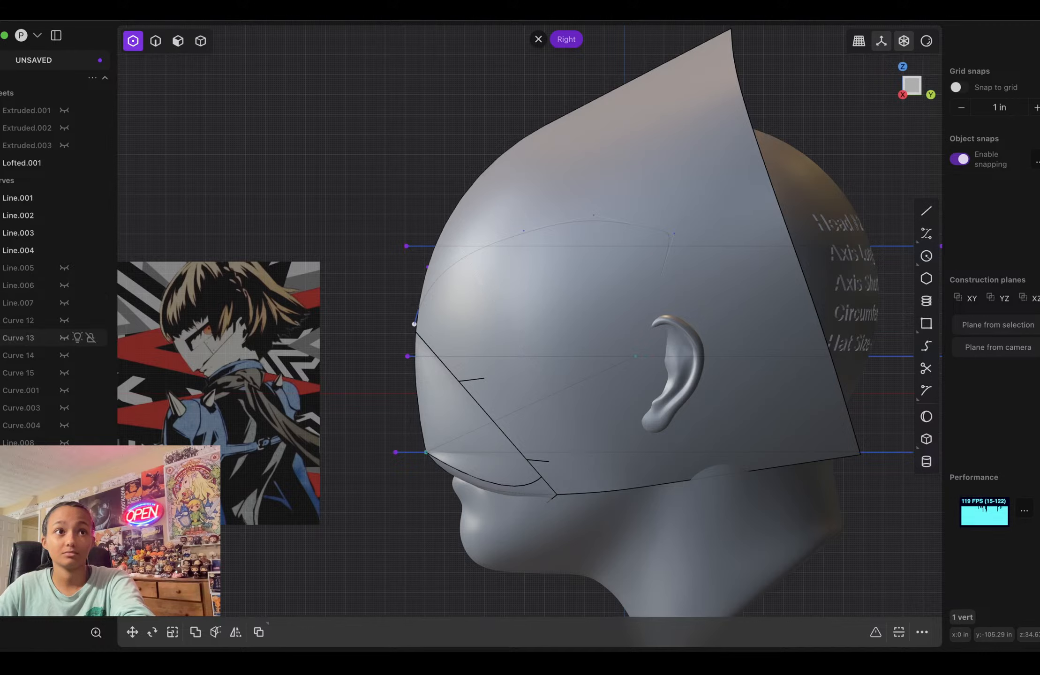
pyautogui.click(64, 338)
pyautogui.click(64, 337)
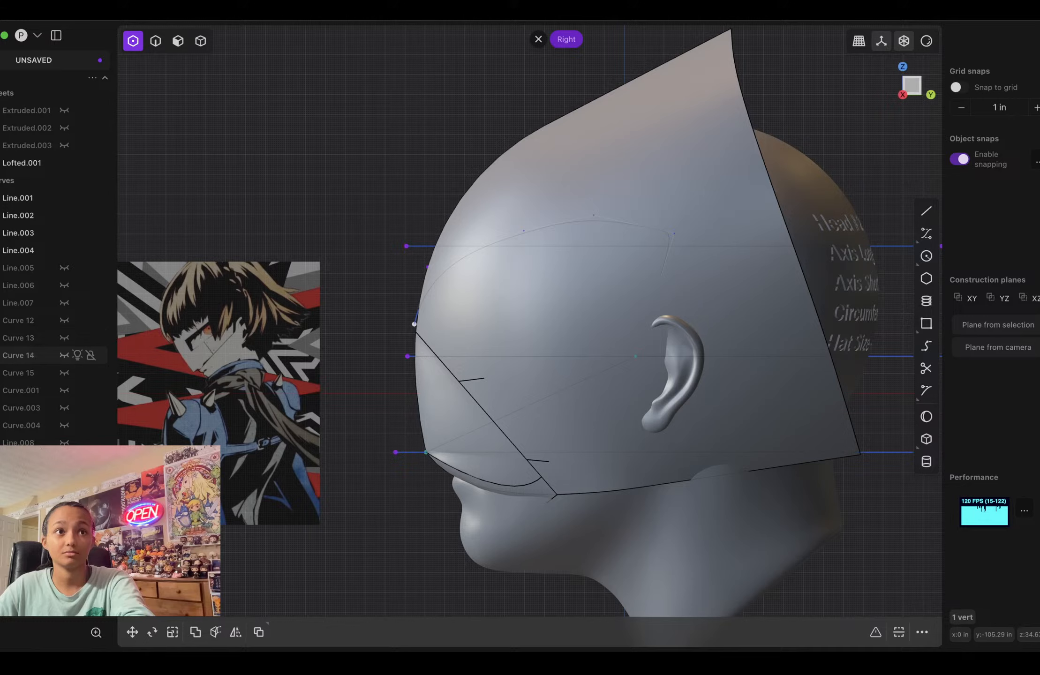
pyautogui.click(64, 355)
pyautogui.click(64, 355)
pyautogui.click(64, 355)
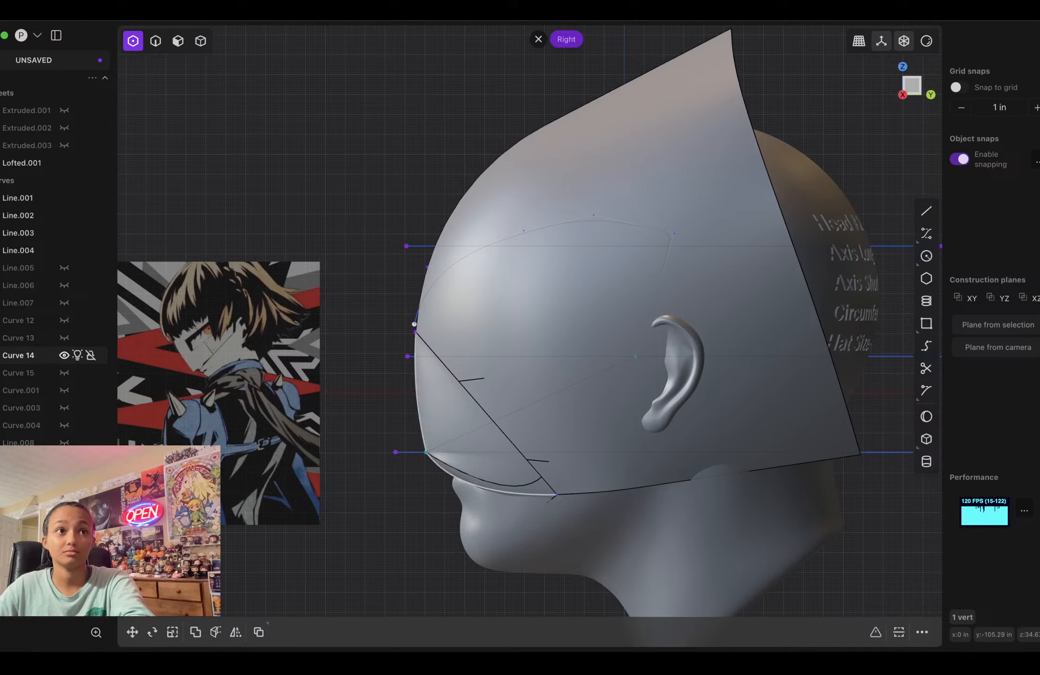
pyautogui.click(64, 373)
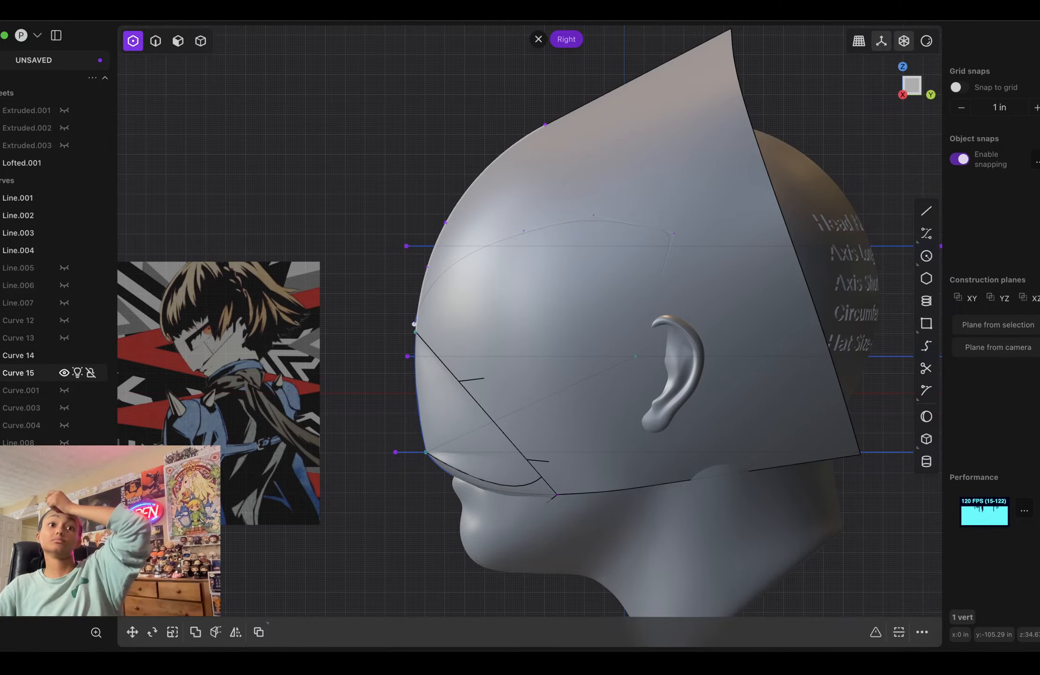
pyautogui.click(64, 372)
pyautogui.click(64, 390)
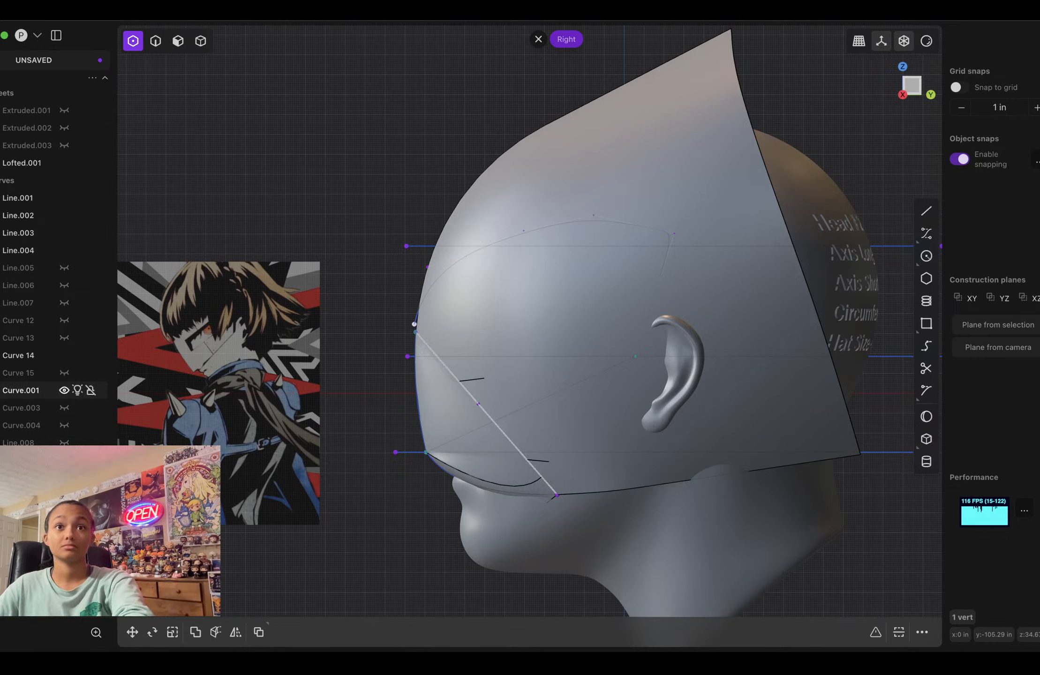
pyautogui.click(64, 390)
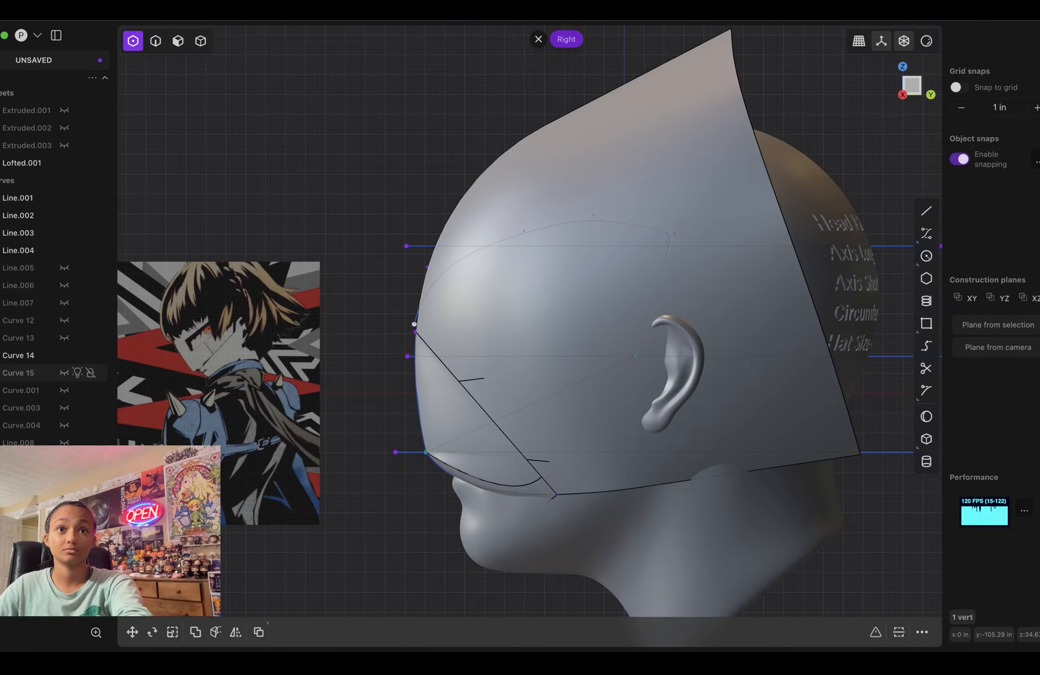
# Step: Snap the new curve's front end point onto the upper end of Curve 14
pyautogui.click(28, 356)
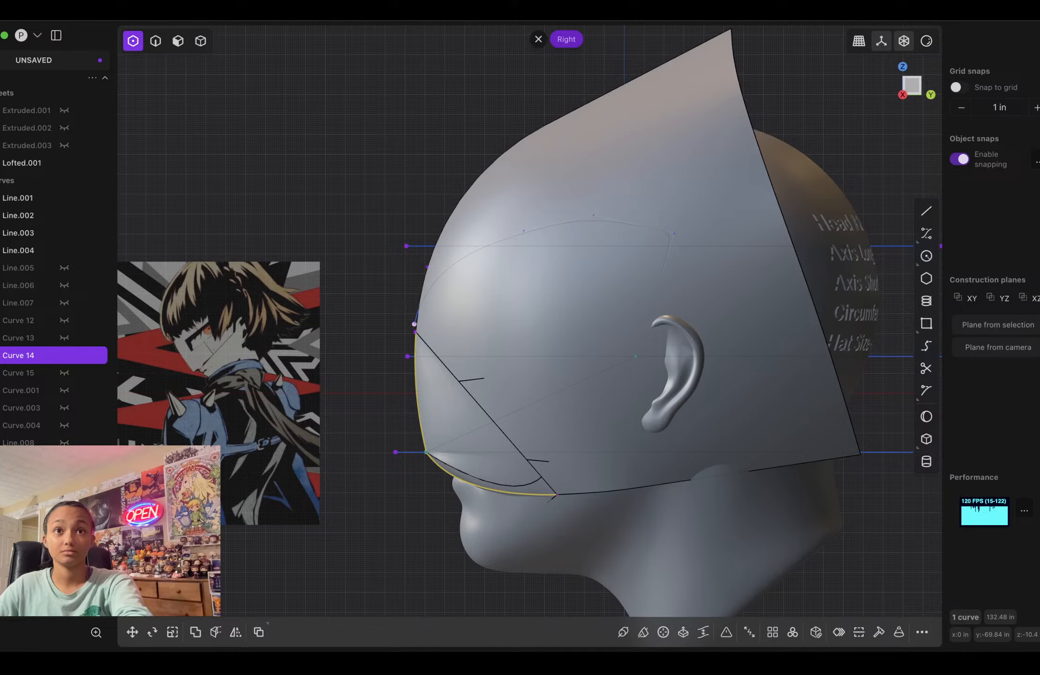
pyautogui.click(415, 328)
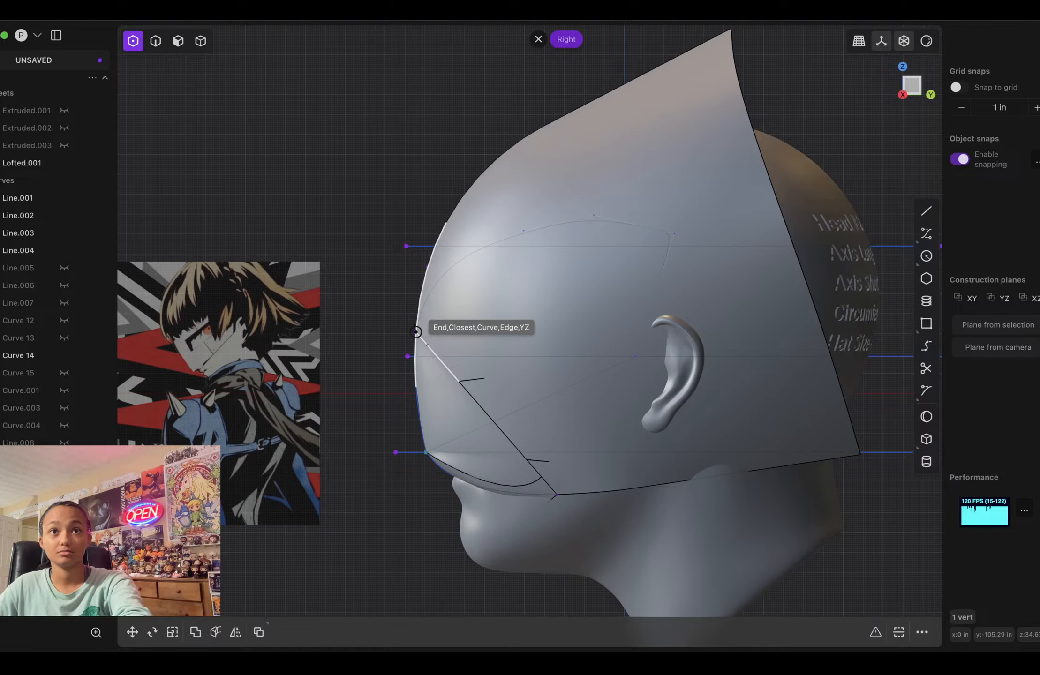
pyautogui.scroll(5, 416, 332)
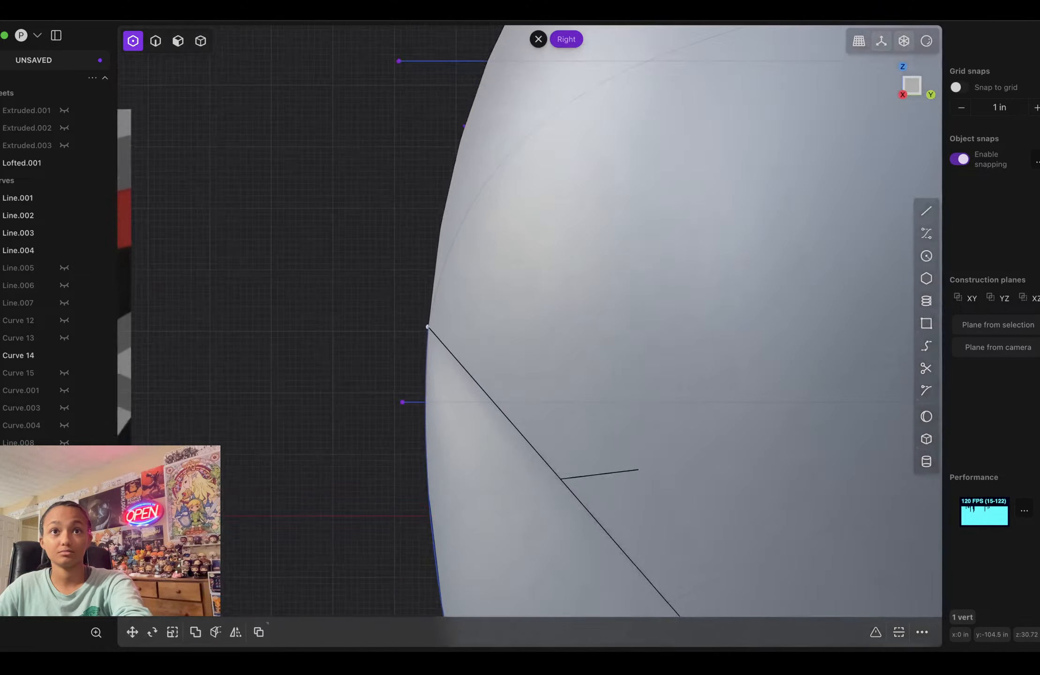
pyautogui.scroll(-5, 416, 332)
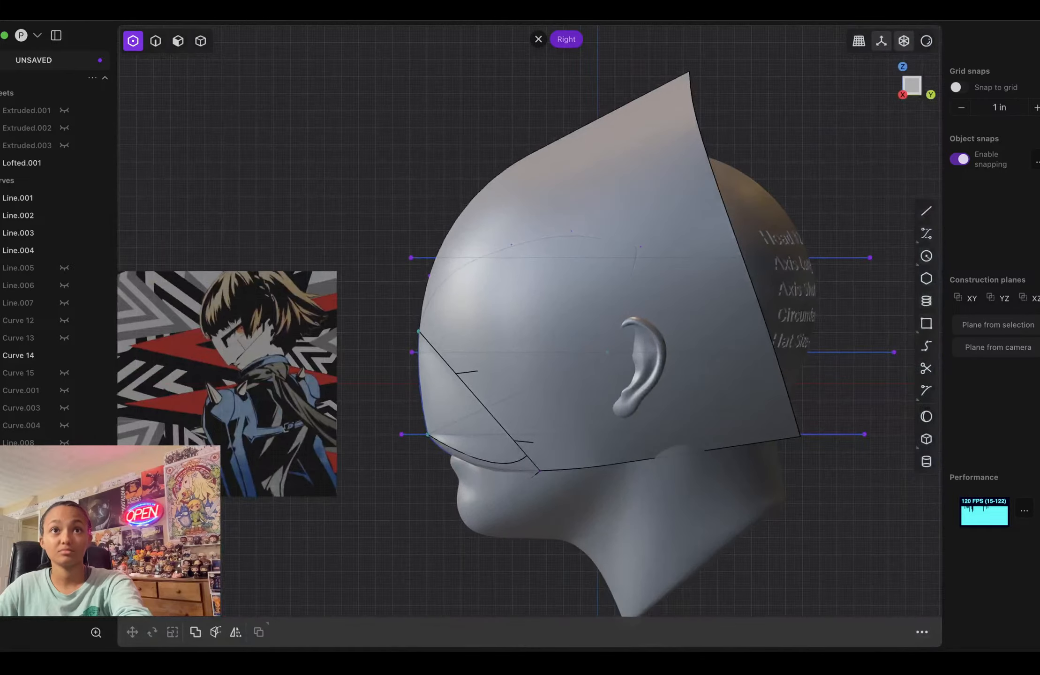
# Step: Move the curve's second control point forward off the shell's edge and lower its rear corner point to Y 24.76 in, Z 58.5 in
pyautogui.press('g')
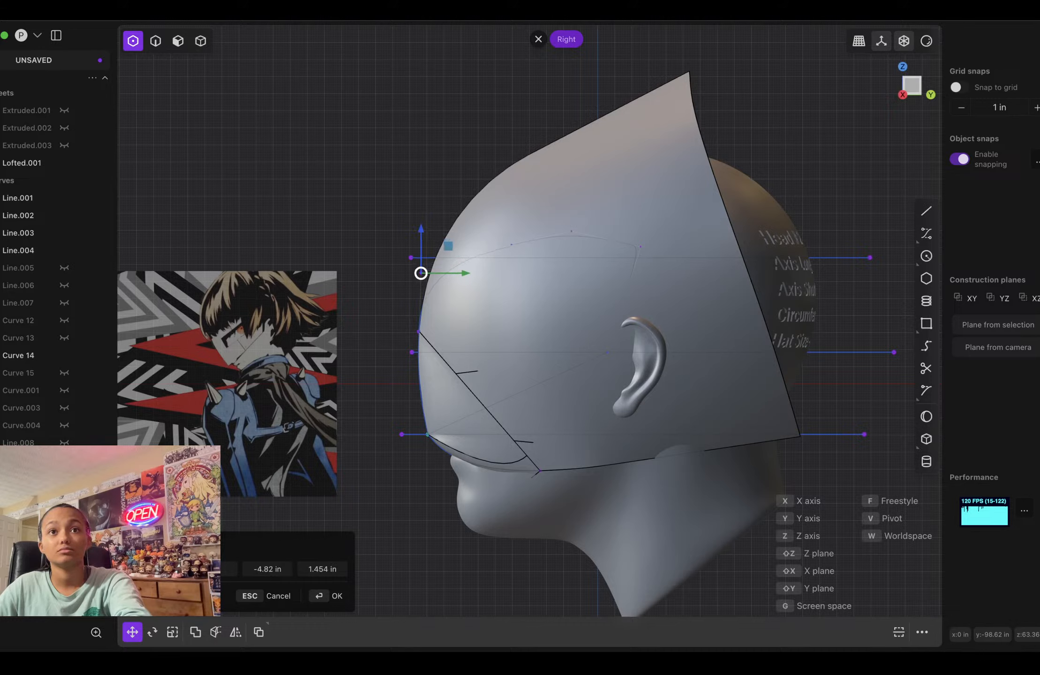
pyautogui.click(420, 276)
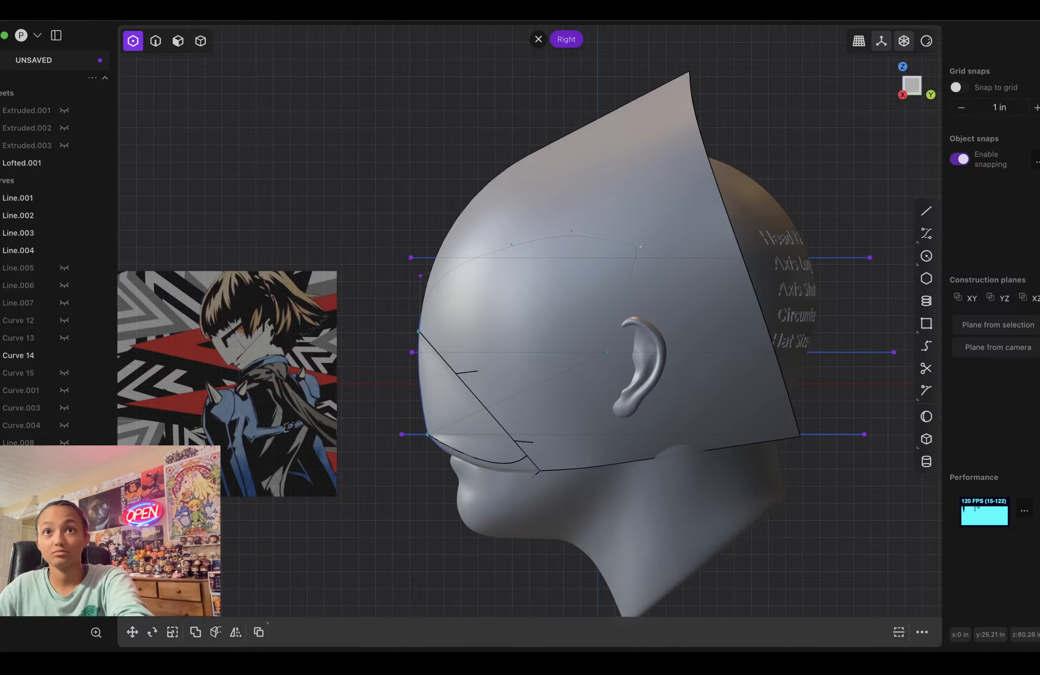
pyautogui.press('g')
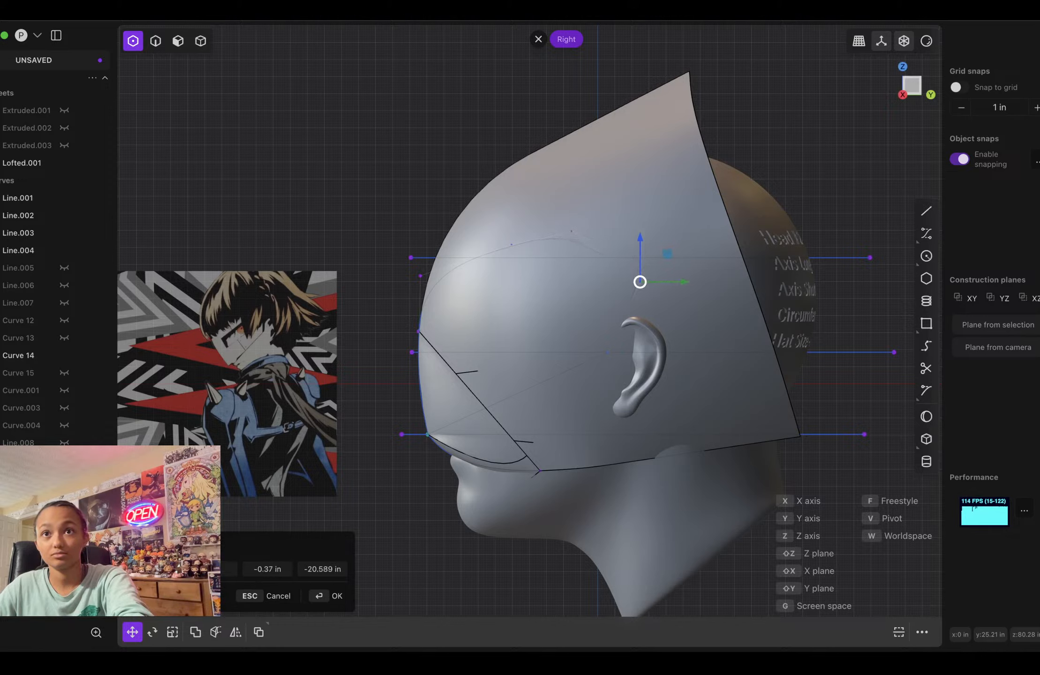
pyautogui.press('Return')
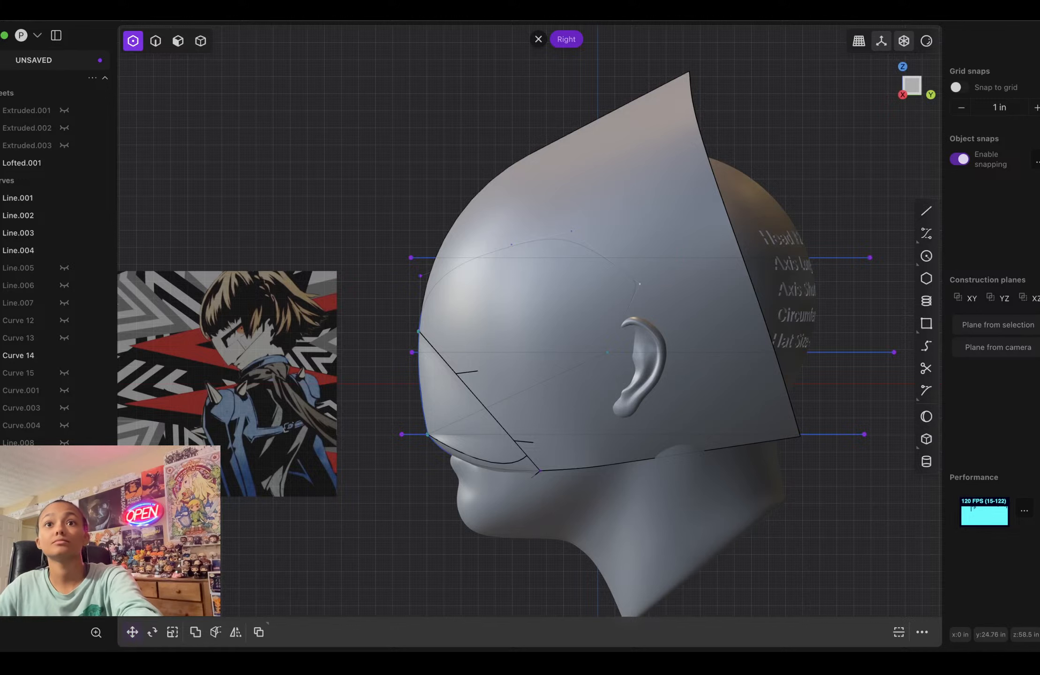
# Step: Move the curve's topmost control point back and down to Y 5.92 in, Z 72.54 in, and hide the head model
pyautogui.press('g')
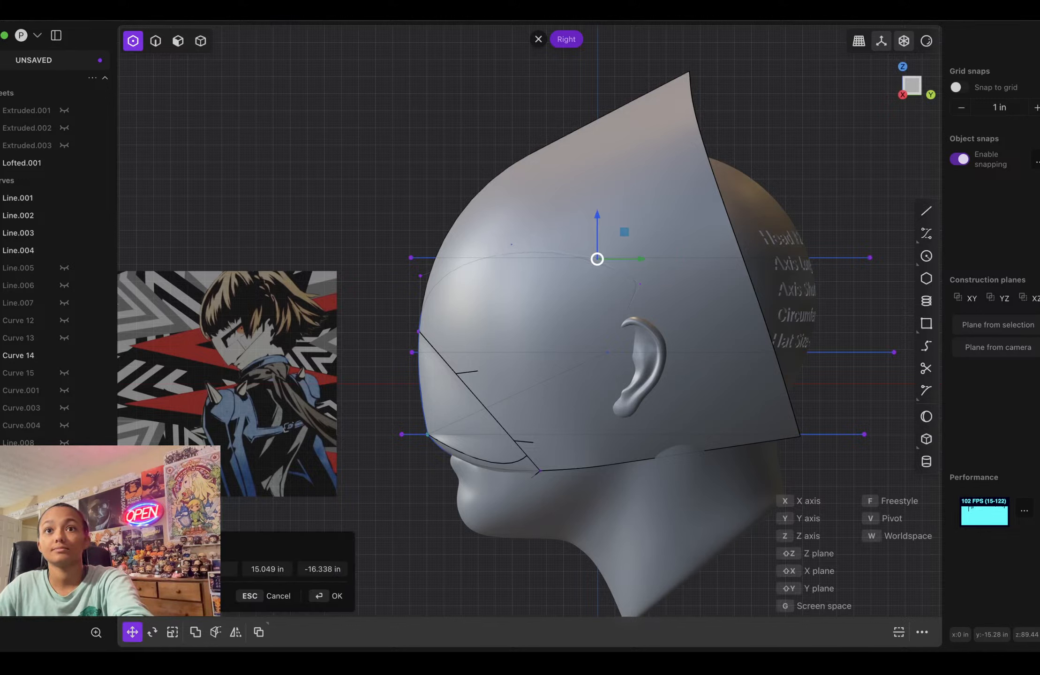
pyautogui.press('Return')
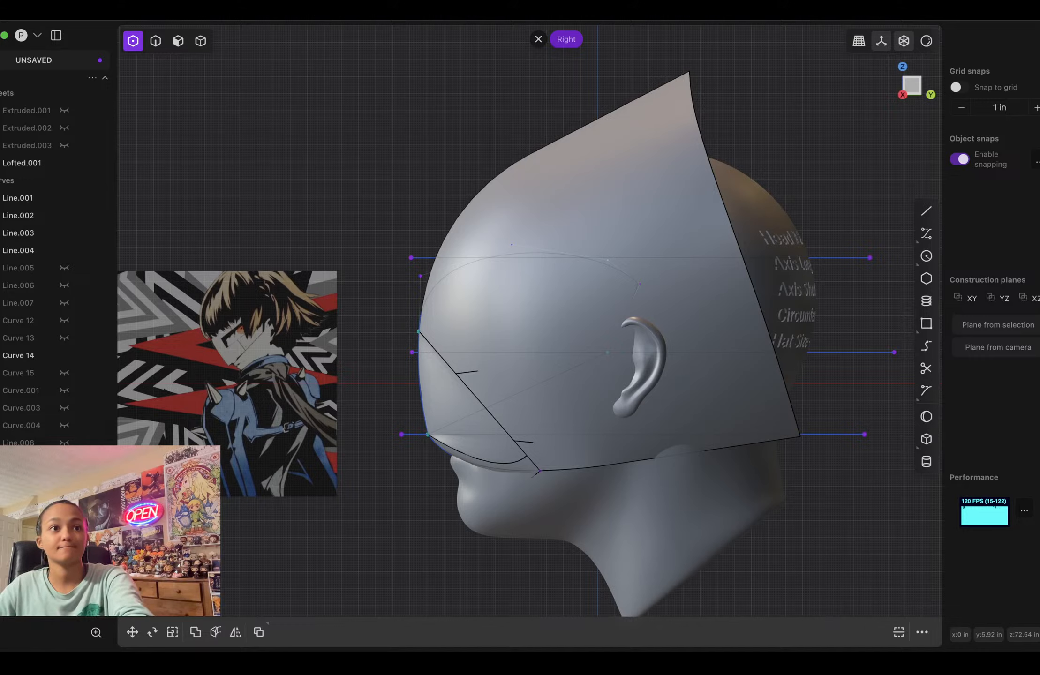
pyautogui.press('Escape')
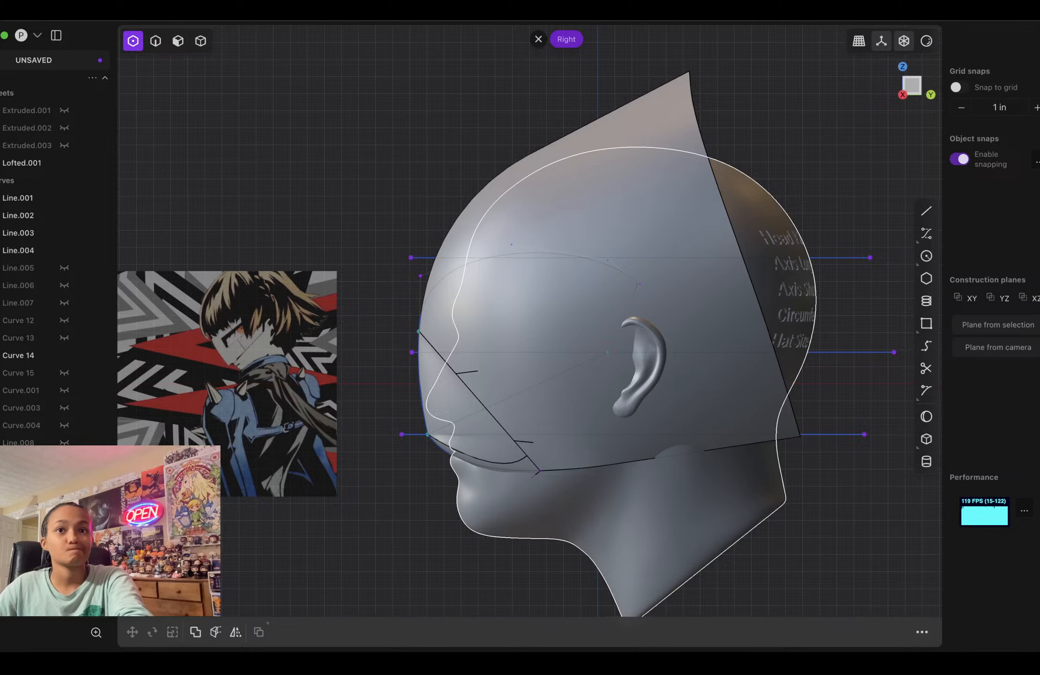
pyautogui.click(64, 564)
pyautogui.scroll(5, 426, 455)
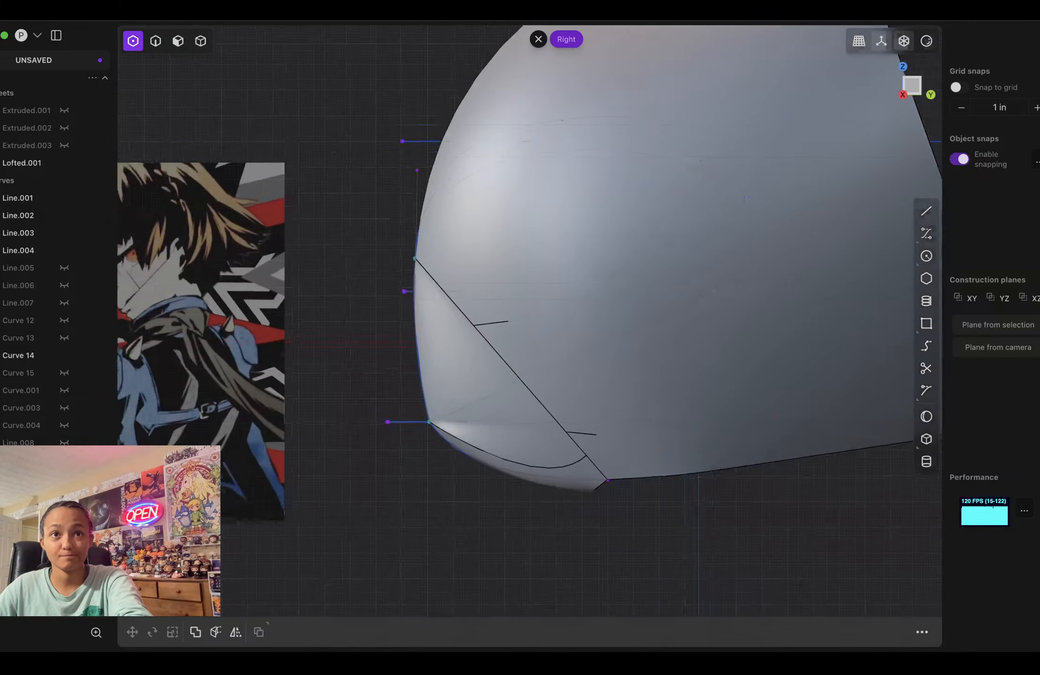
# Step: Hide the three horizontal guide lines Line.001, Line.002 and Line.003
pyautogui.scroll(-3, 292, 312)
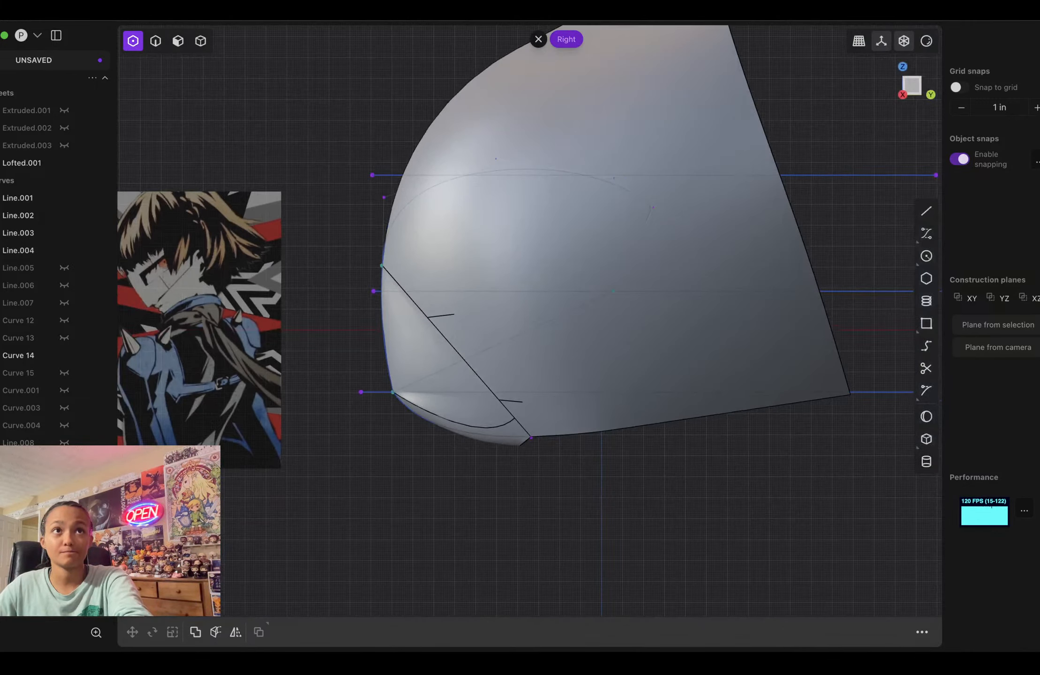
pyautogui.press('2')
pyautogui.click(385, 392)
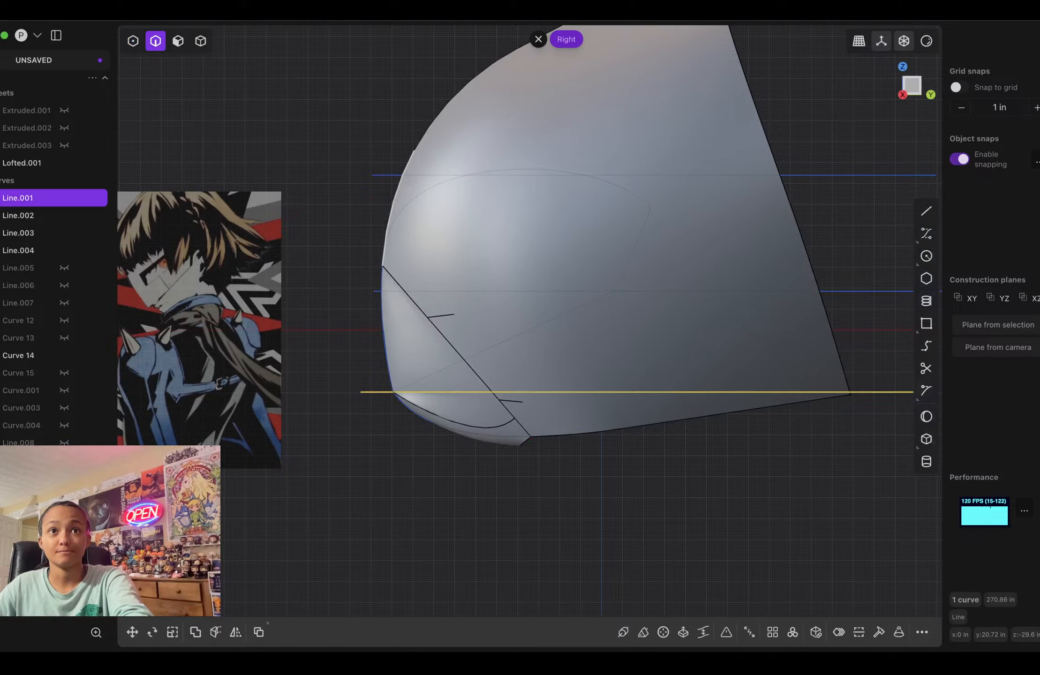
pyautogui.keyDown('shift'); pyautogui.click(394, 291); pyautogui.keyUp('shift')
pyautogui.keyDown('shift'); pyautogui.click(389, 175); pyautogui.keyUp('shift')
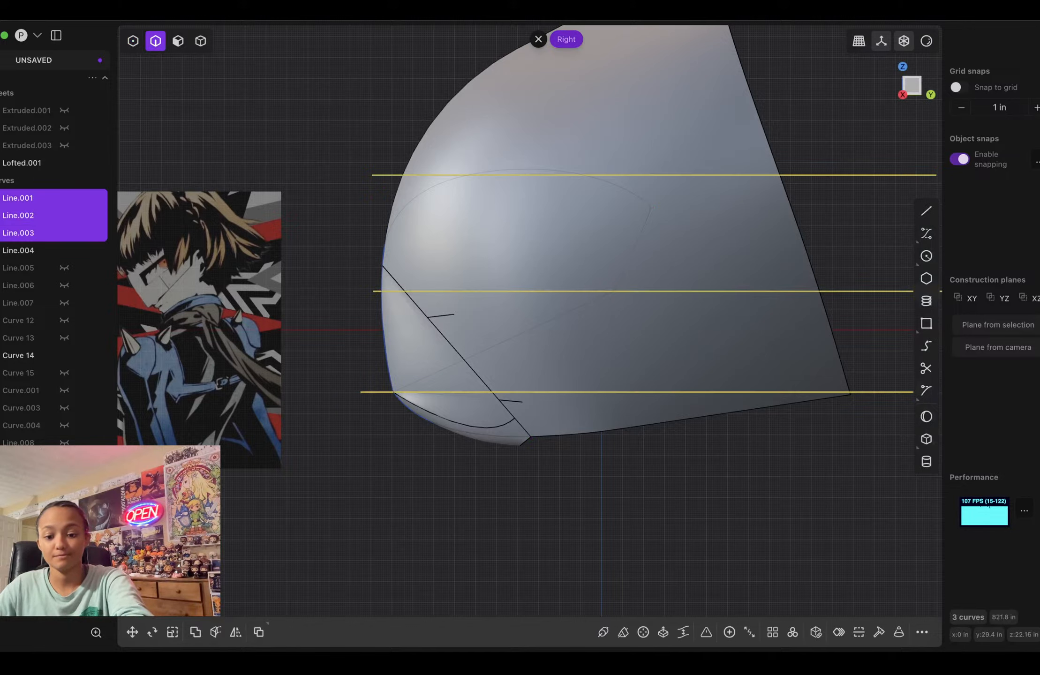
pyautogui.press('h')
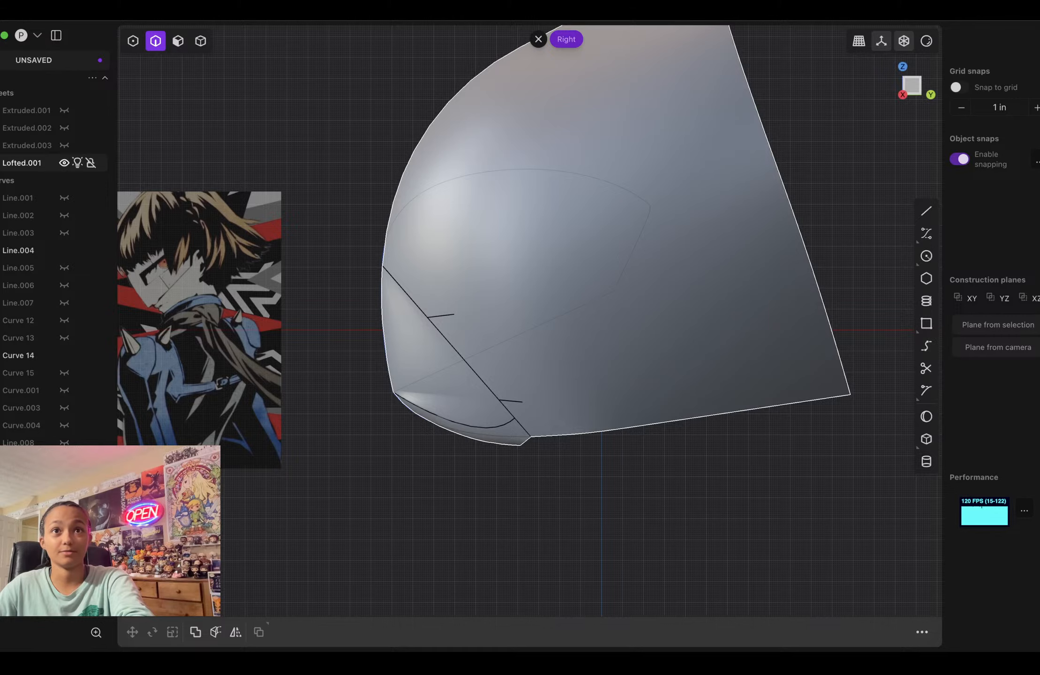
# Step: Trim away Curve 14's lower tail with the lofted shell hidden, and join the remaining curves into one closed outline
pyautogui.click(64, 163)
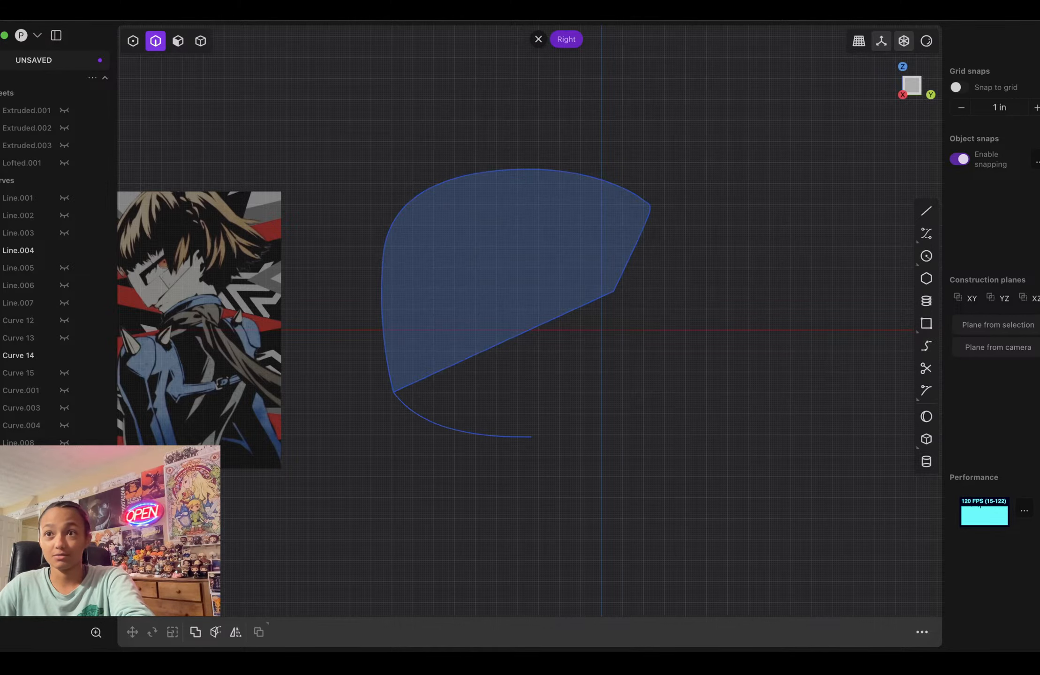
pyautogui.click(926, 368)
pyautogui.click(469, 432)
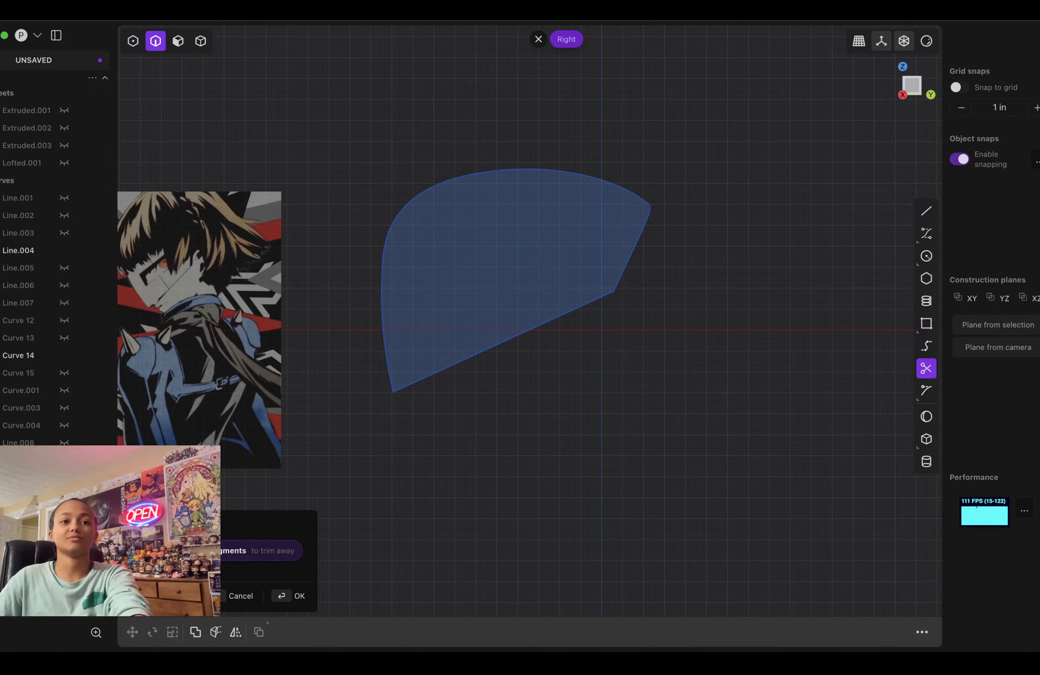
pyautogui.click(289, 596)
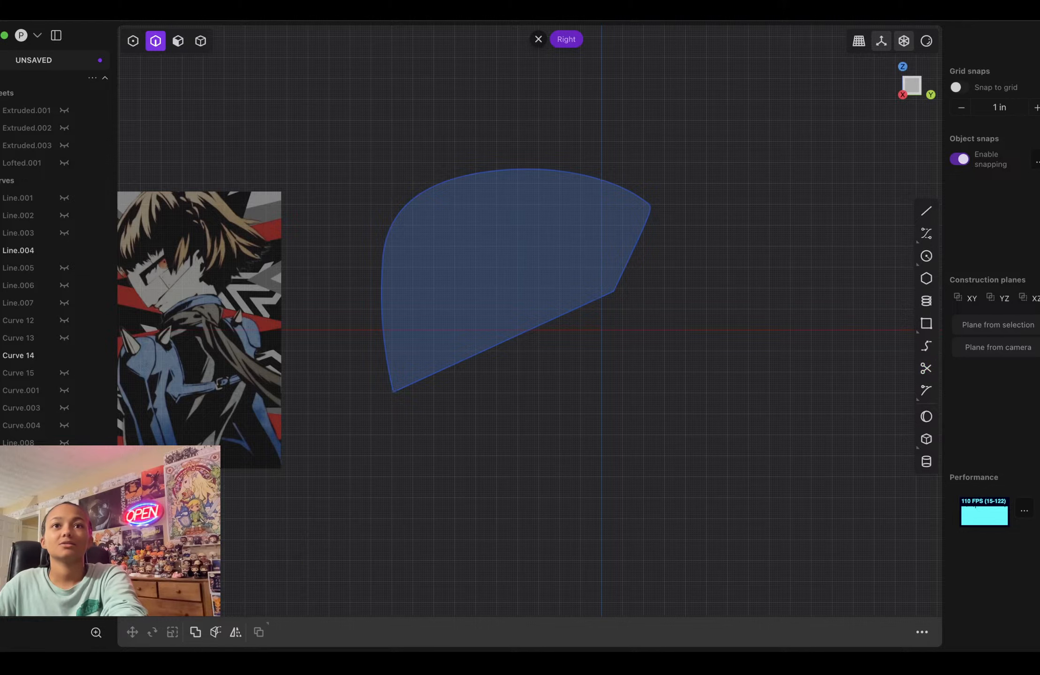
pyautogui.moveTo(704, 381); pyautogui.dragTo(425, 106)
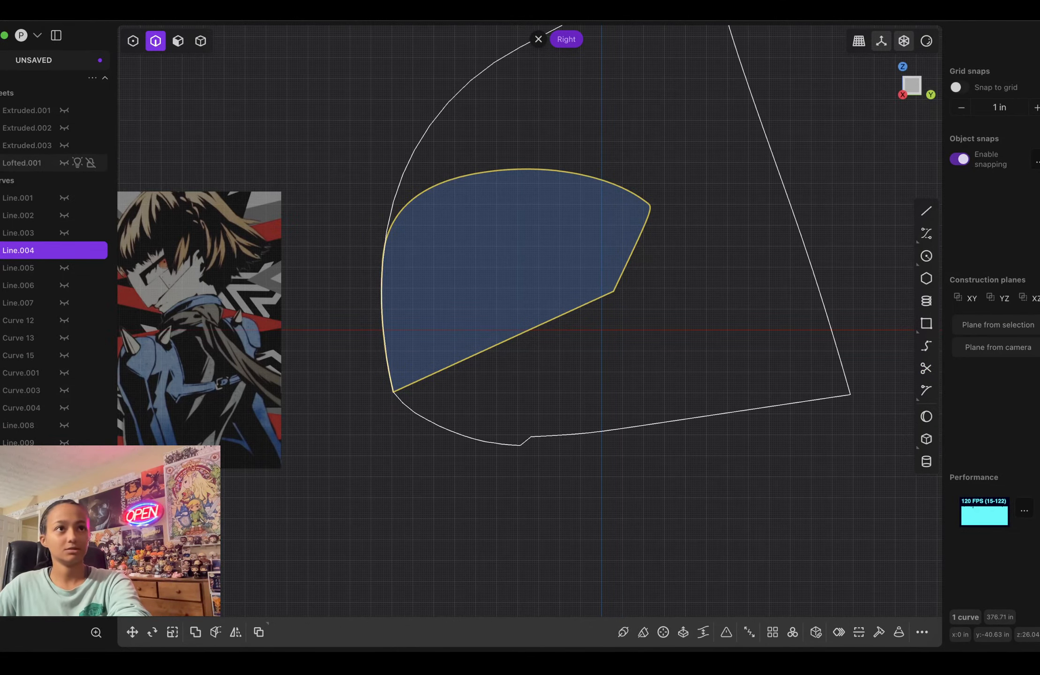
pyautogui.click(90, 163)
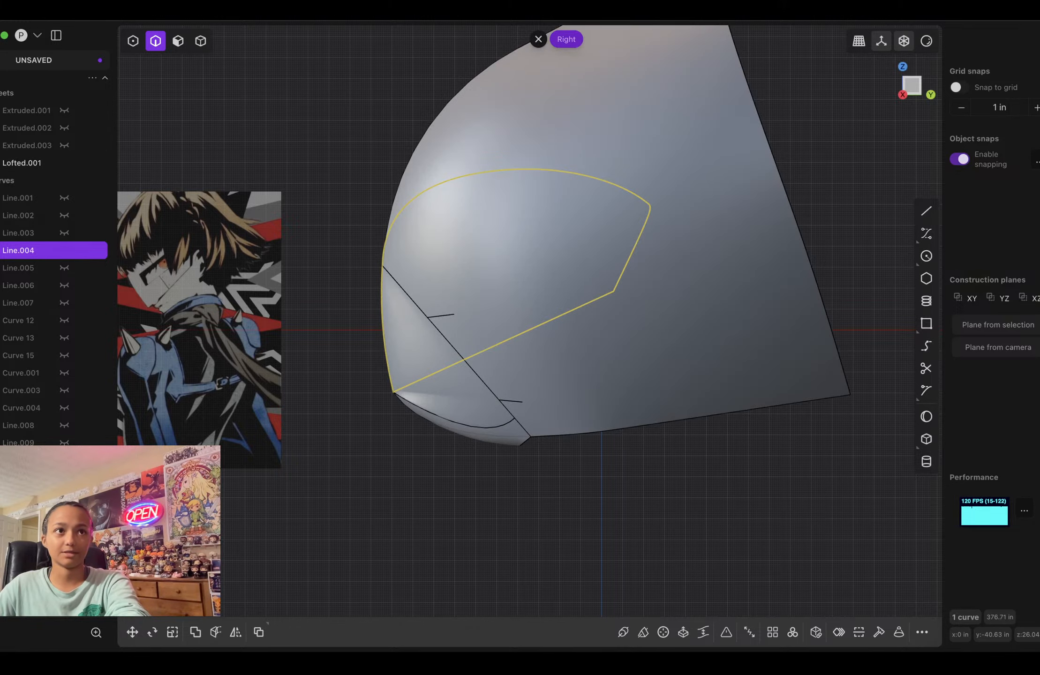
# Step: Move the closed outline's two front points by Y -1.033 in so they sit off the shell's front edge
pyautogui.press('c')
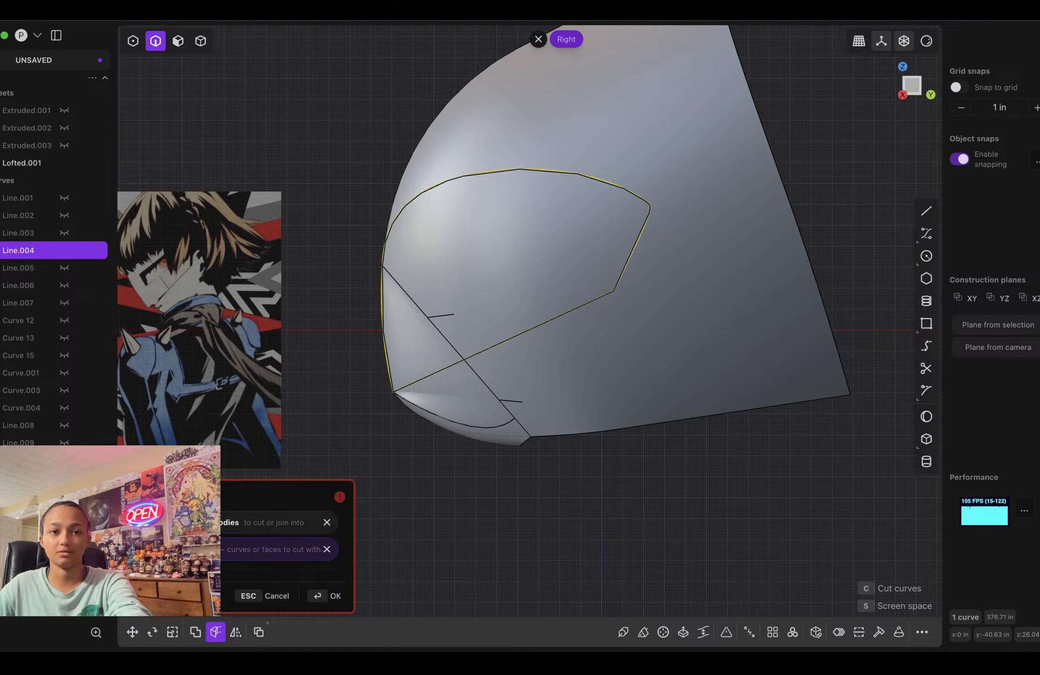
pyautogui.press('Escape')
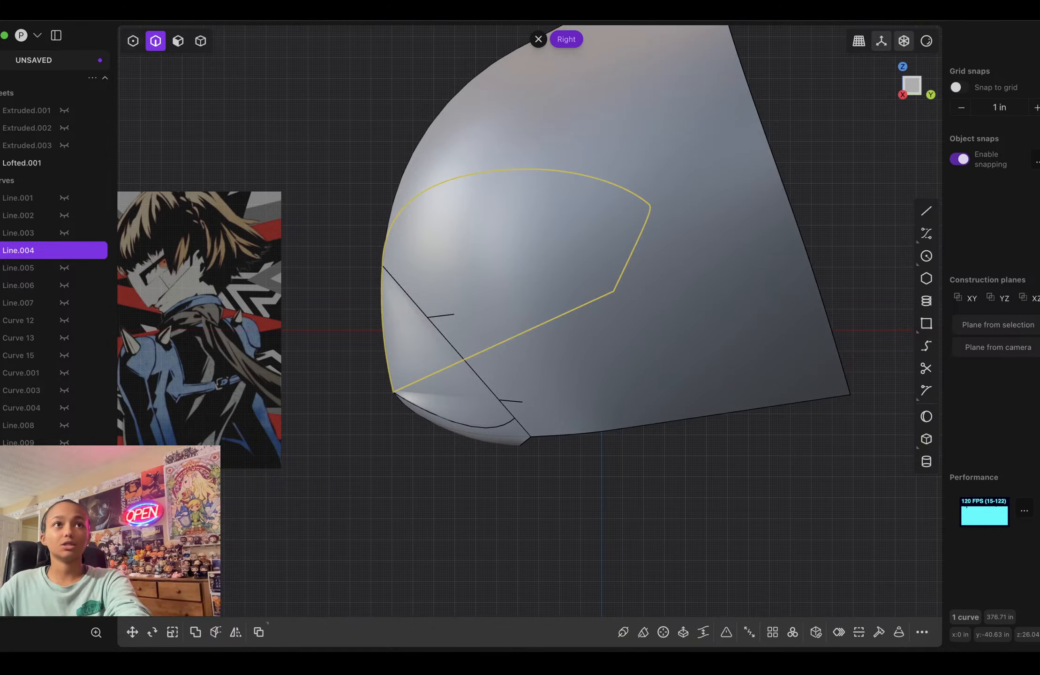
pyautogui.press('1')
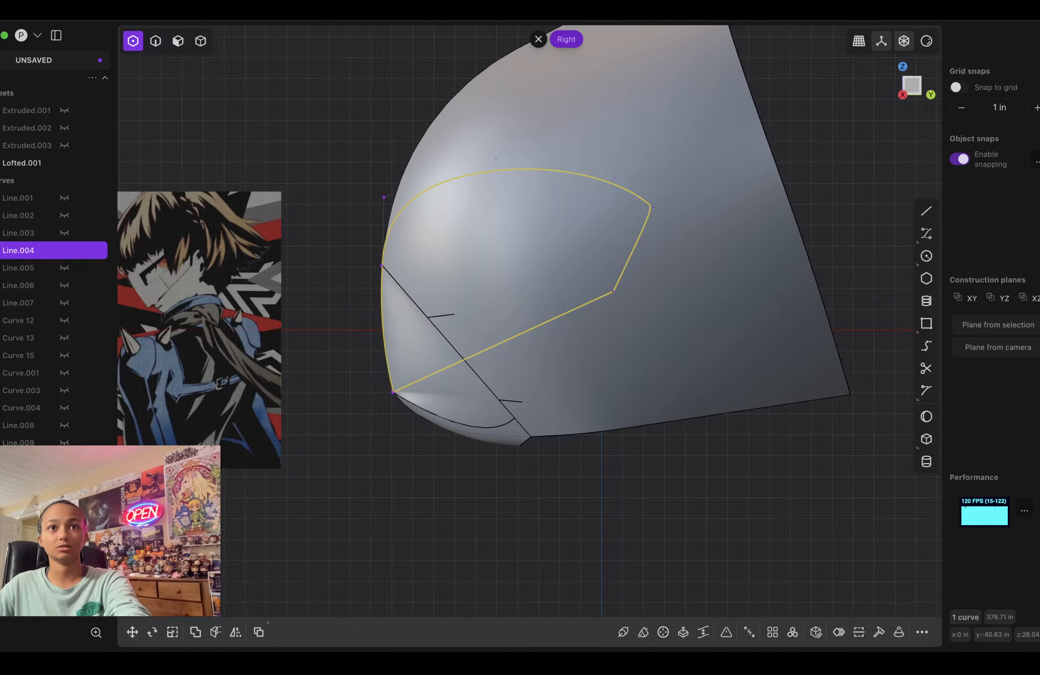
pyautogui.moveTo(346, 270); pyautogui.dragTo(400, 431)
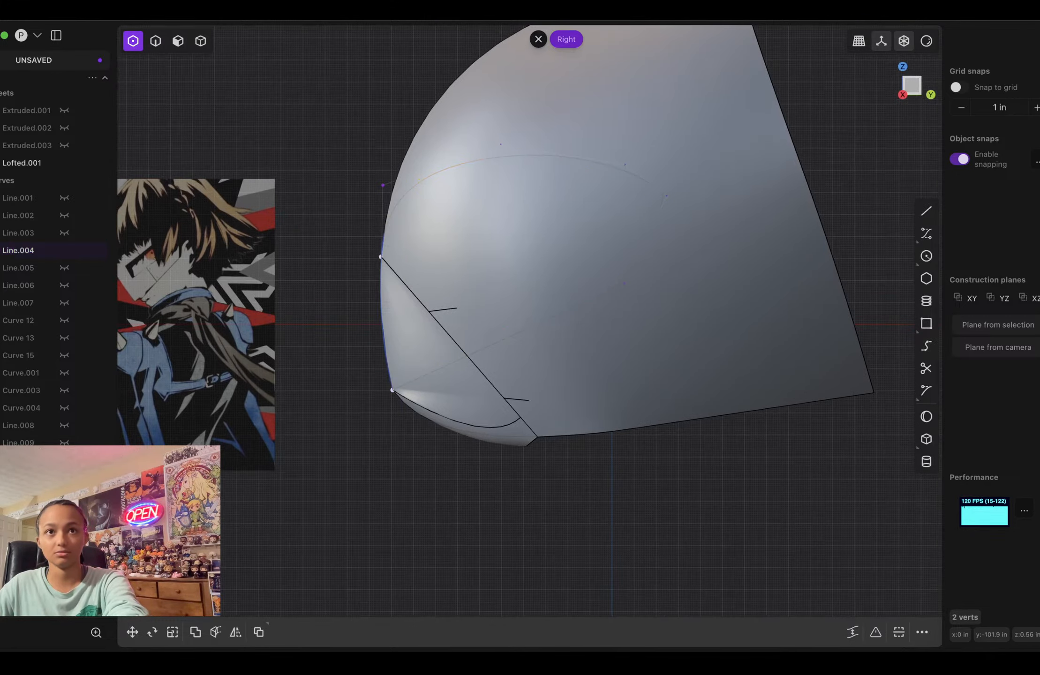
pyautogui.press('g')
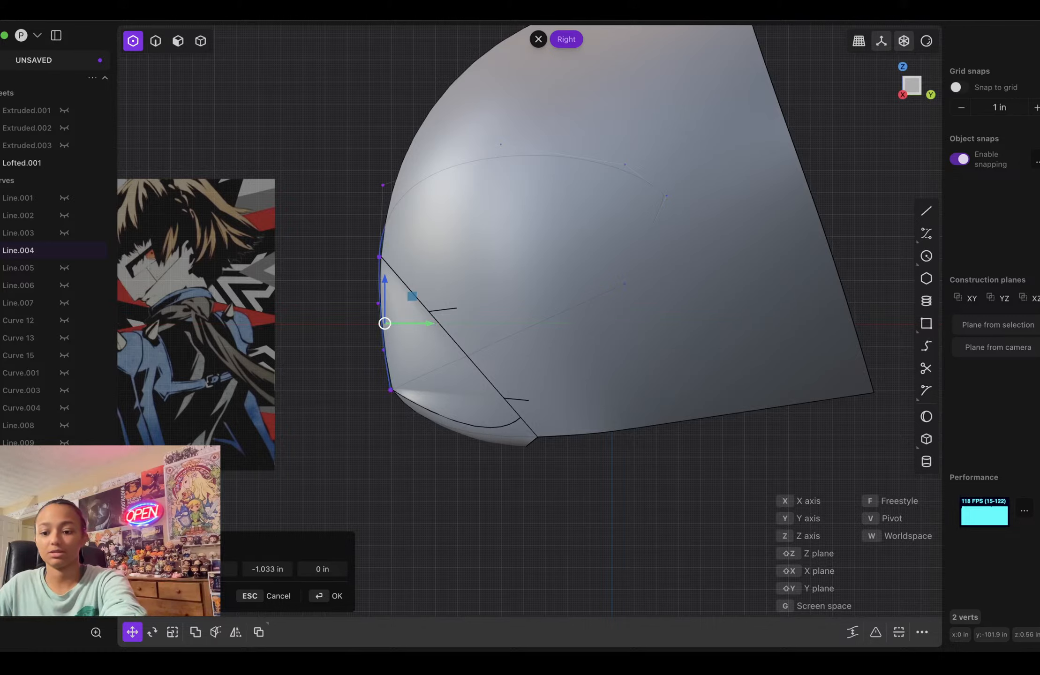
pyautogui.click(385, 323)
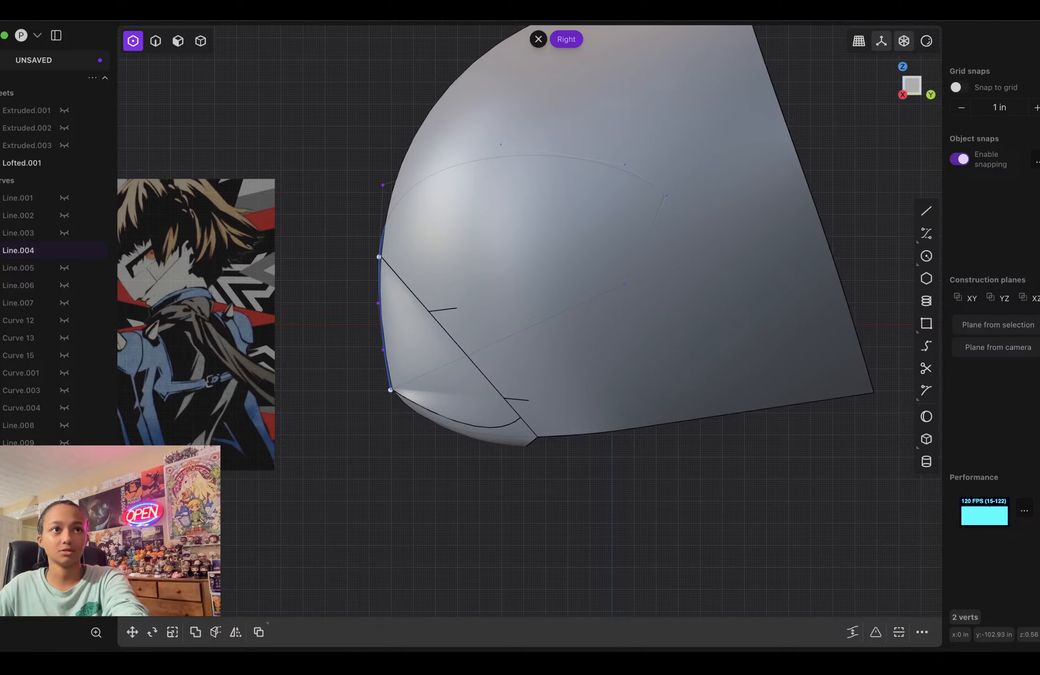
# Step: Cut the lofted shell with the closed outline Line.004 and delete the outer piece
pyautogui.click(33, 251)
pyautogui.press('c')
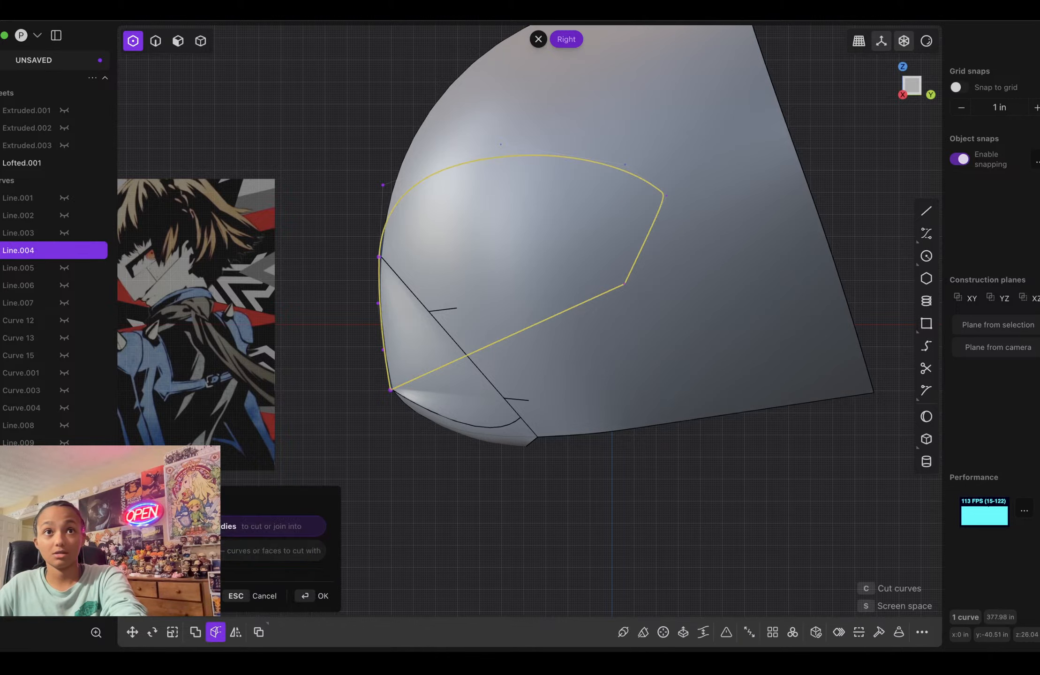
pyautogui.click(469, 305)
pyautogui.click(326, 596)
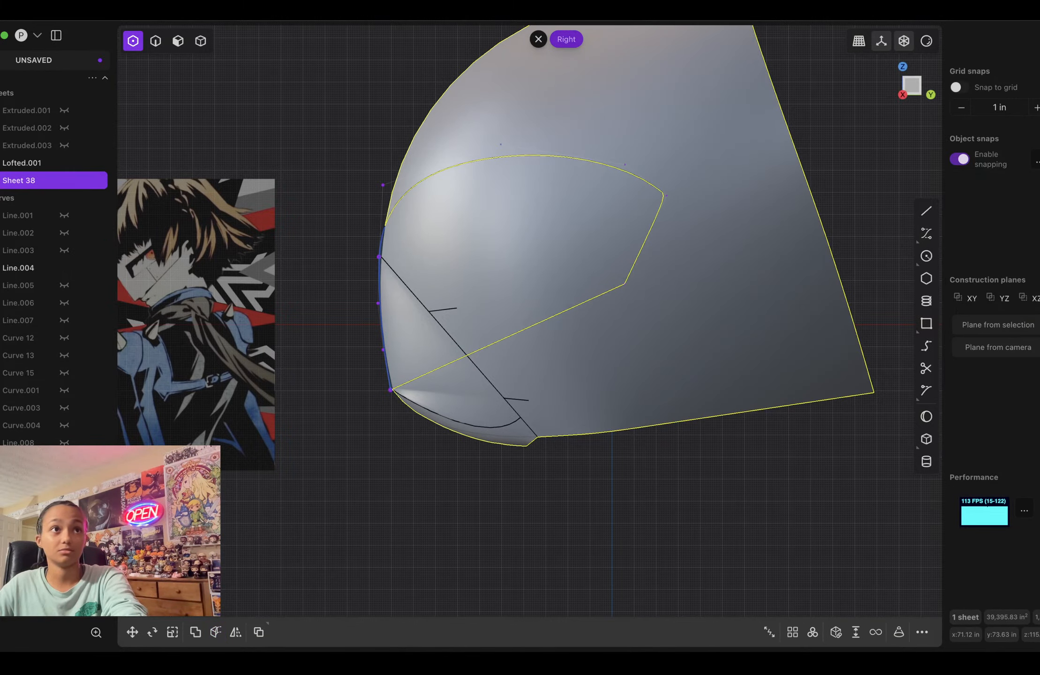
pyautogui.press('Delete')
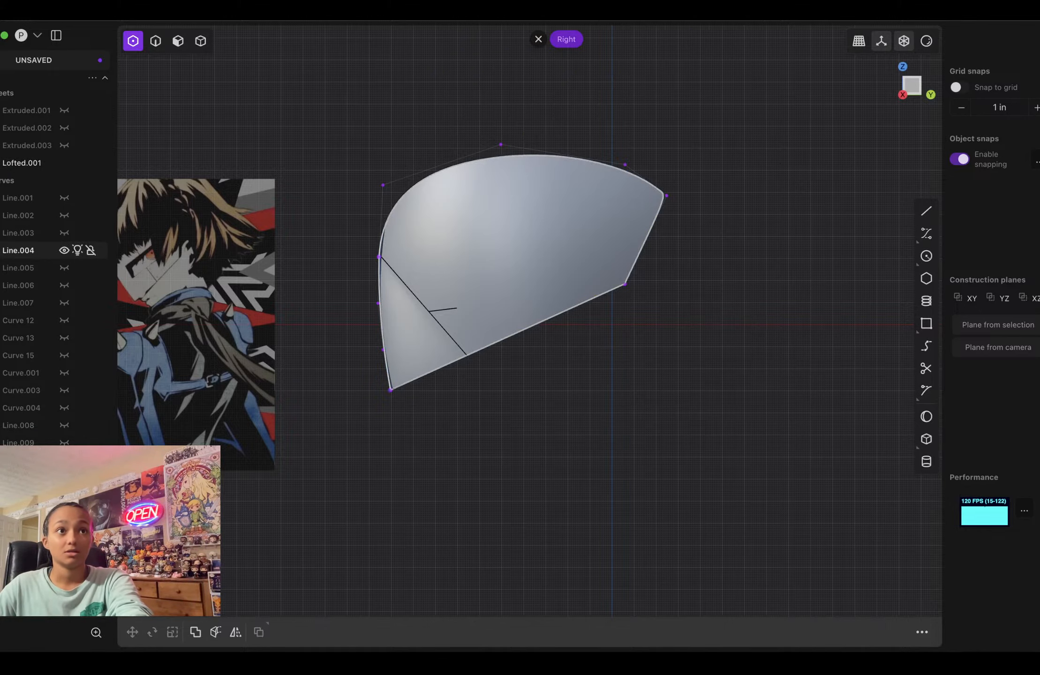
# Step: Show the head model and compare the cut mask piece with the head and the reference image from the front
pyautogui.moveTo(328, 300)
pyautogui.mouseDown(button='middle')
pyautogui.moveTo(525, 305)
pyautogui.moveTo(243, 302)
pyautogui.moveTo(340, 302)
pyautogui.mouseUp(button='middle')
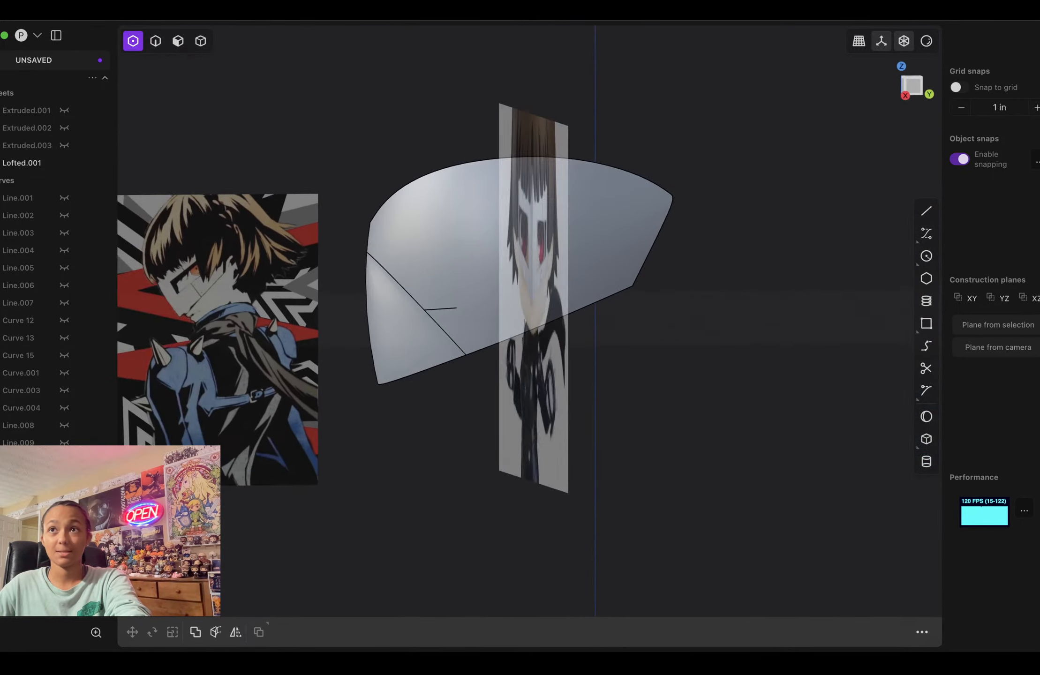
pyautogui.press('KP_3')
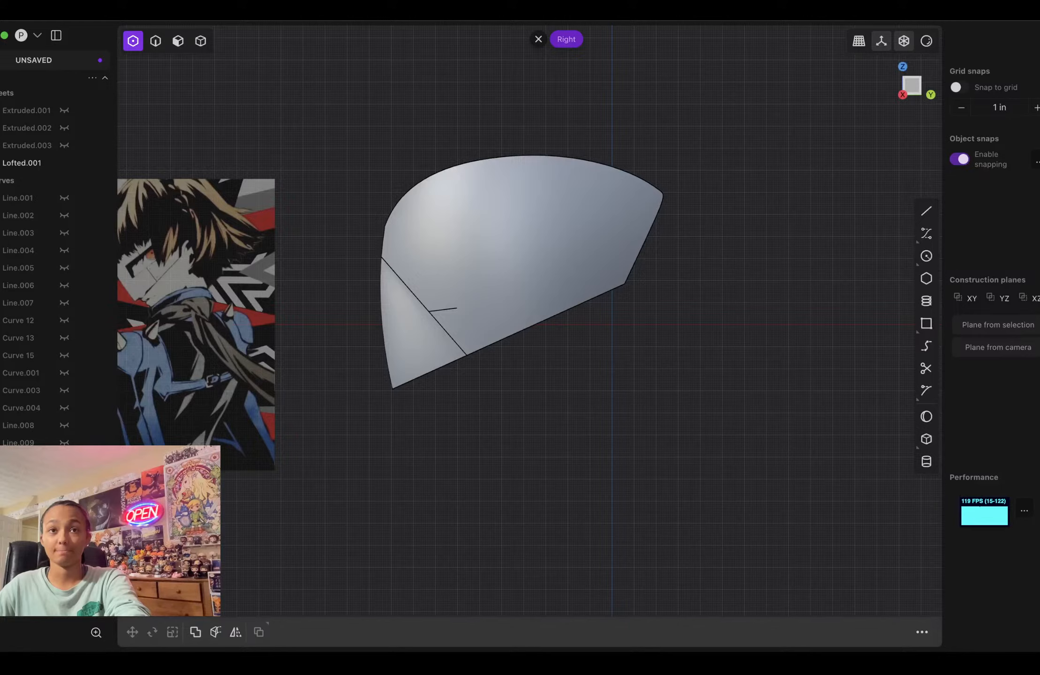
pyautogui.moveTo(340, 302); pyautogui.dragTo(508, 303, button='middle')
pyautogui.click(64, 530)
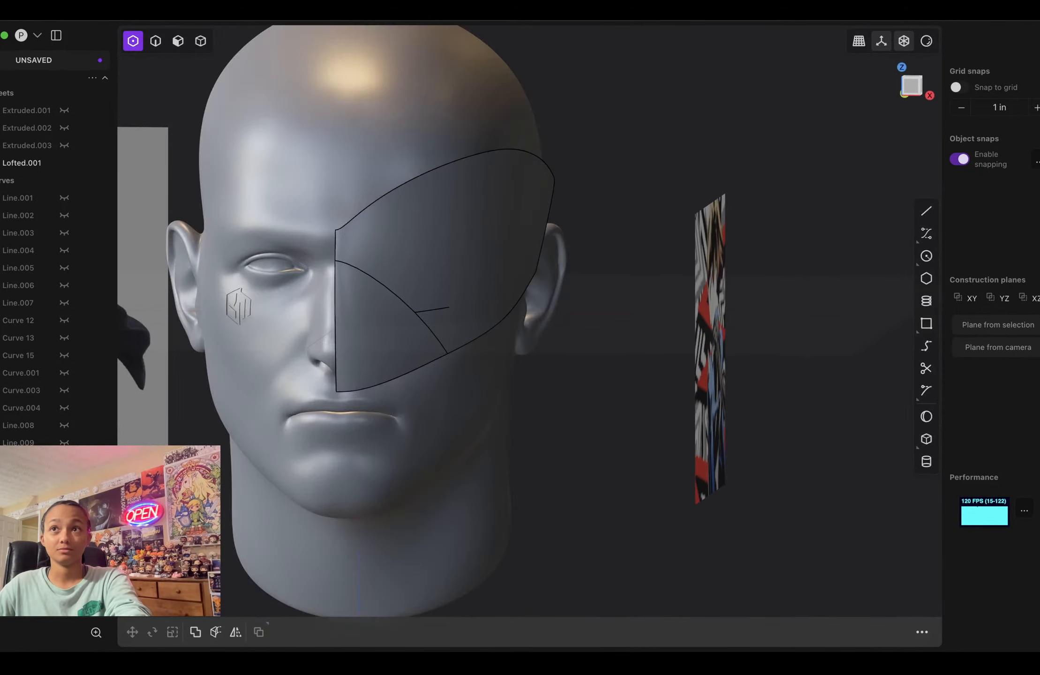
pyautogui.press('KP_1')
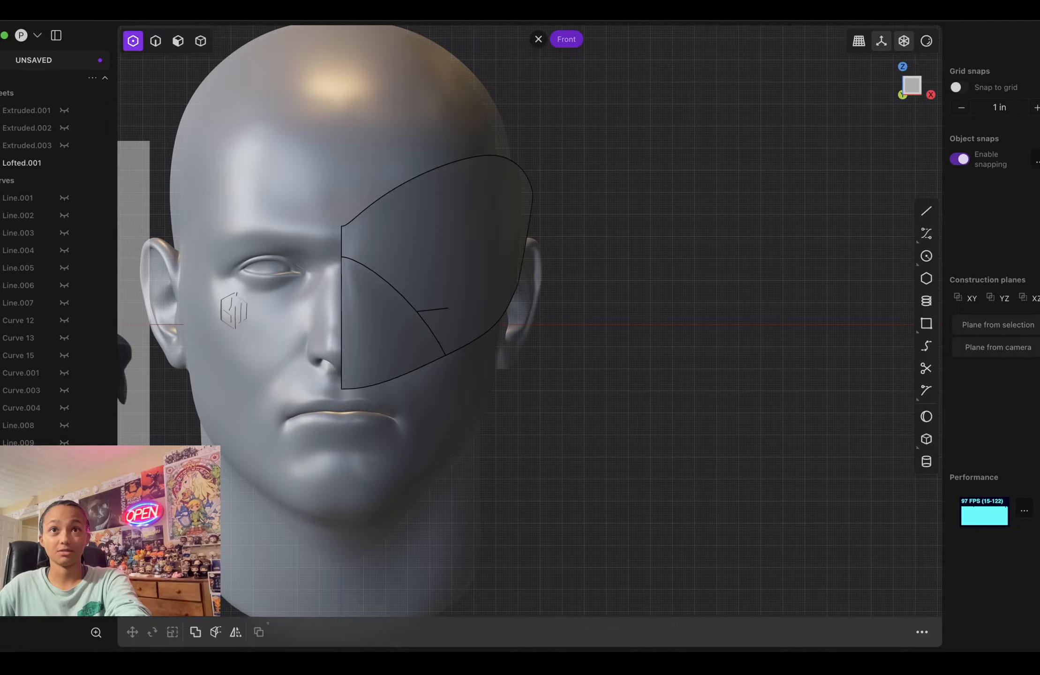
pyautogui.scroll(-5, 347, 324)
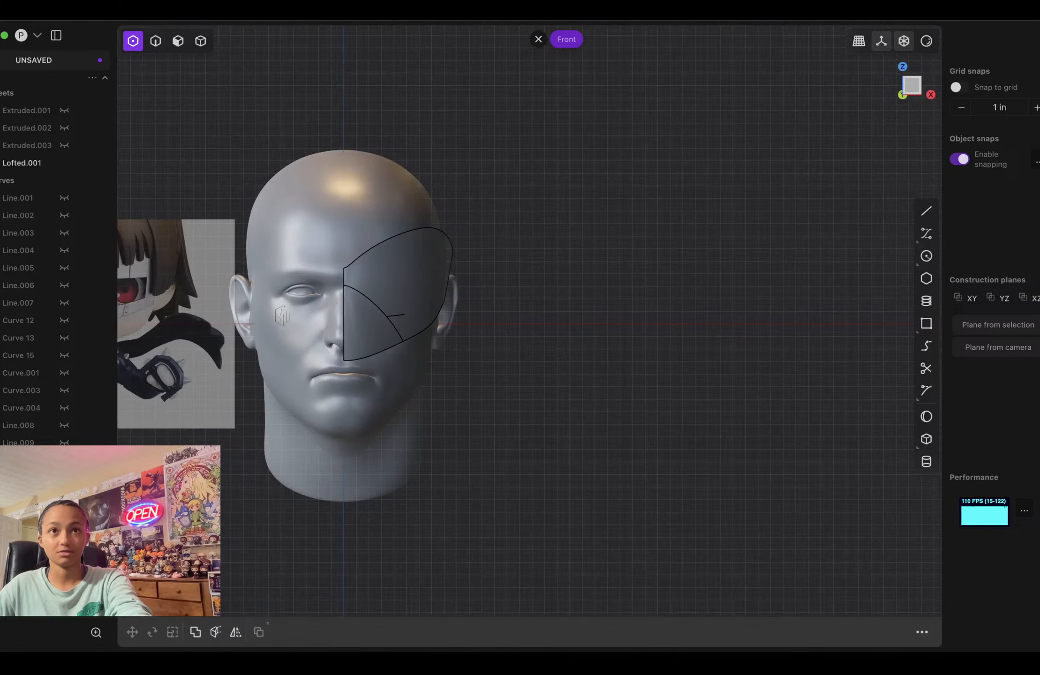
pyautogui.keyDown('shift'); pyautogui.moveTo(347, 324); pyautogui.dragTo(487, 322, button='middle'); pyautogui.keyUp('shift')
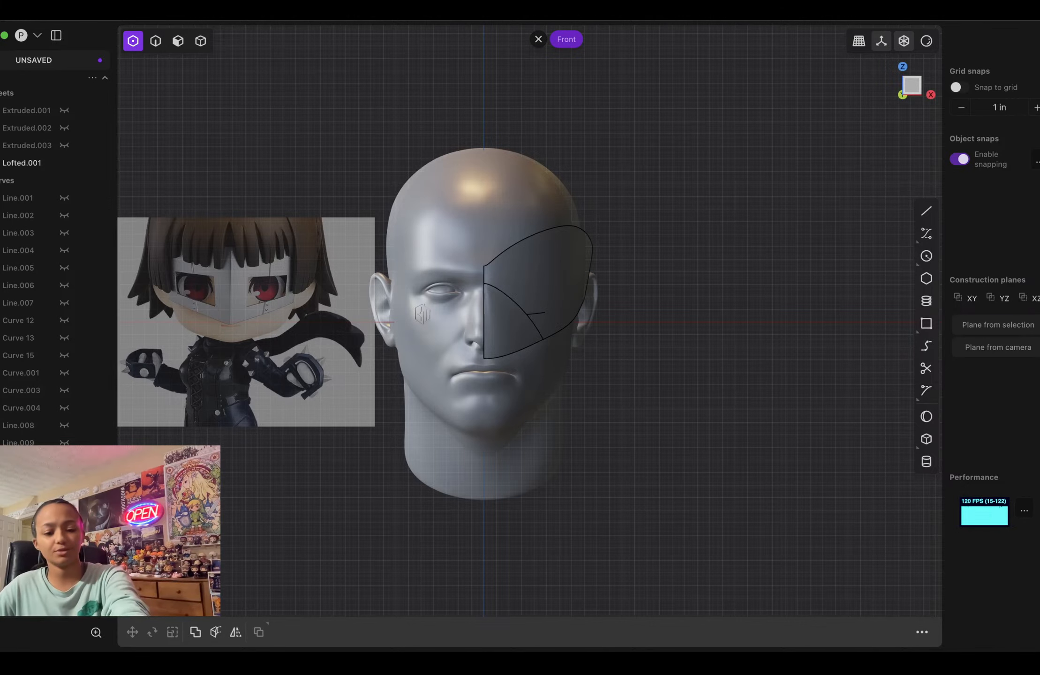
# Step: Undo the shell cut, the point shift and the curve joining and trimming, keeping the lofted shell shown
pyautogui.press('super+z')
pyautogui.press('super+z')
pyautogui.press('super+z')
pyautogui.press('super+z')
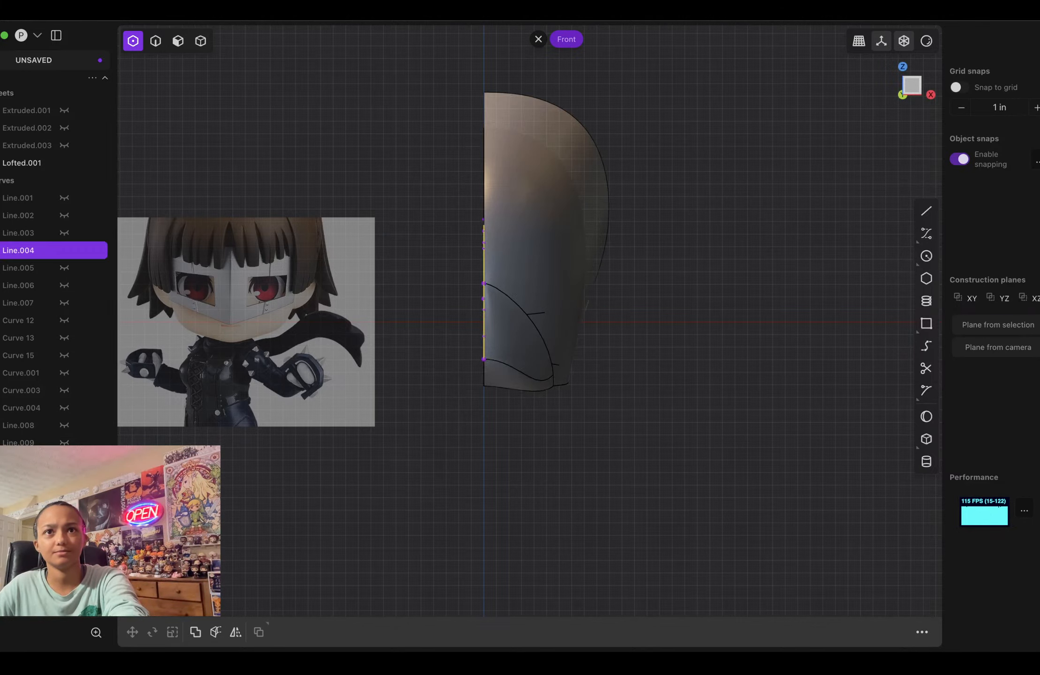
pyautogui.press('super+z')
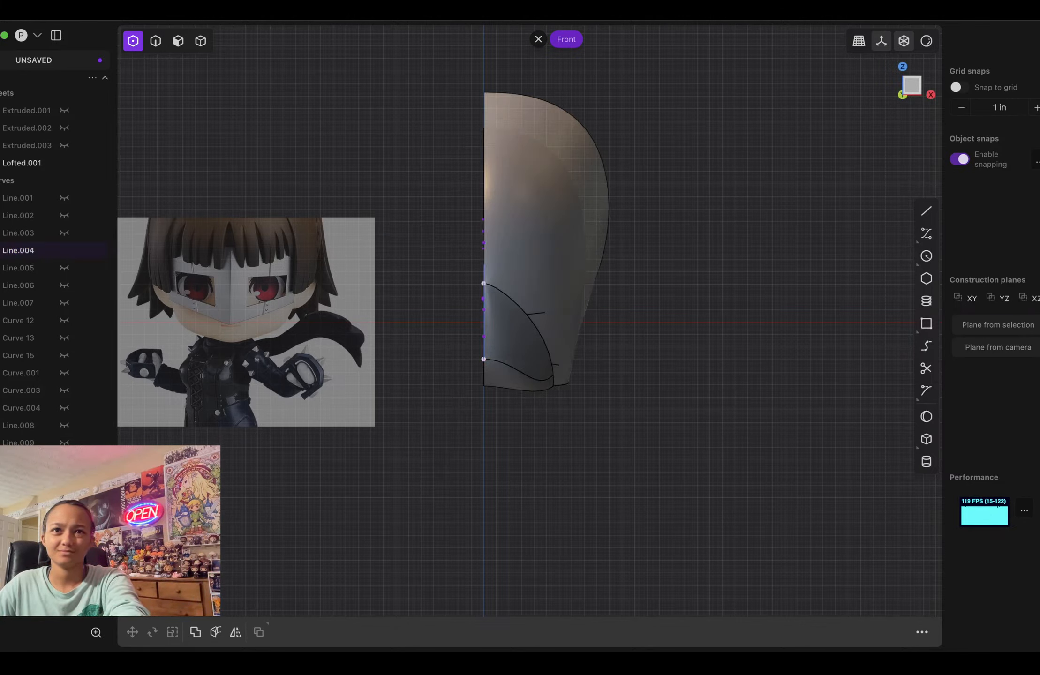
pyautogui.moveTo(675, 323); pyautogui.dragTo(605, 323, button='middle')
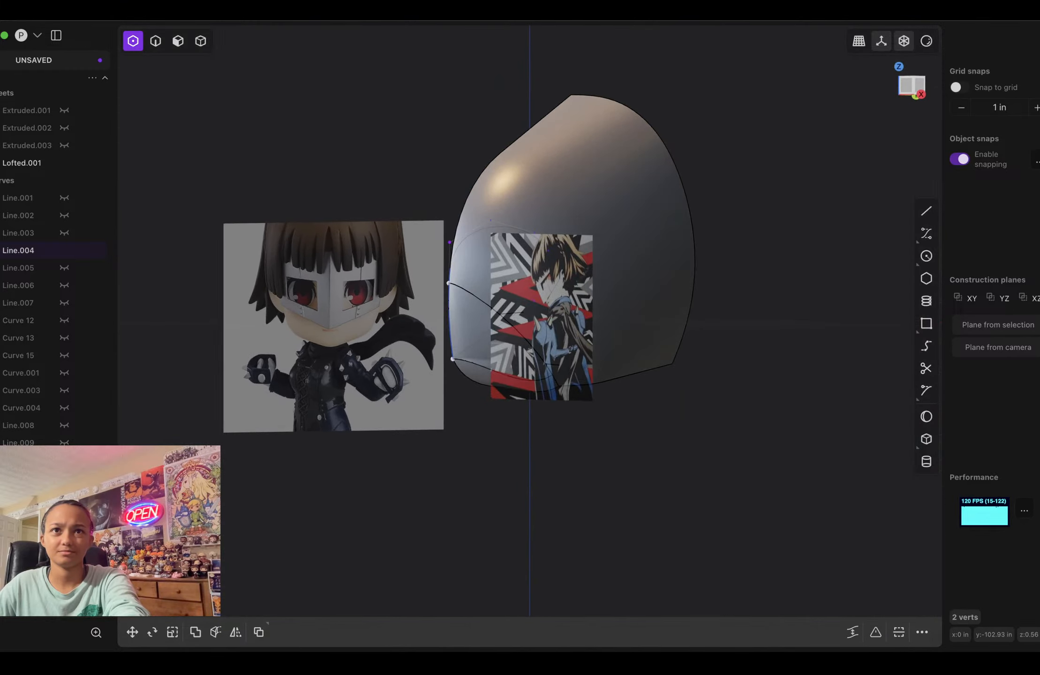
pyautogui.press('super+z')
pyautogui.press('super+z')
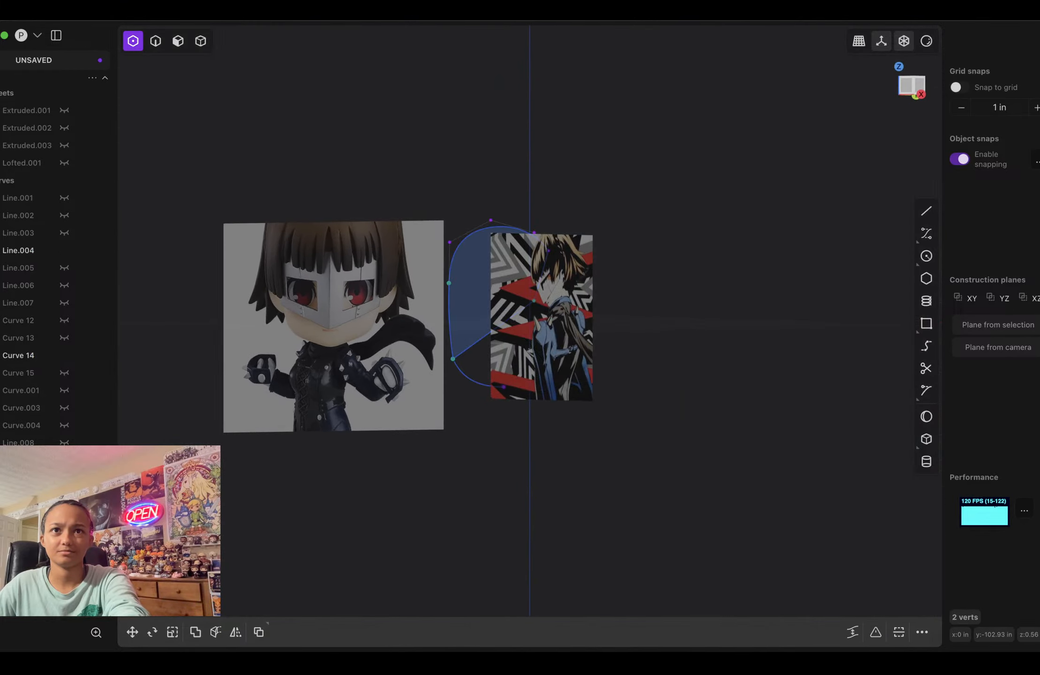
pyautogui.press('super+shift+z')
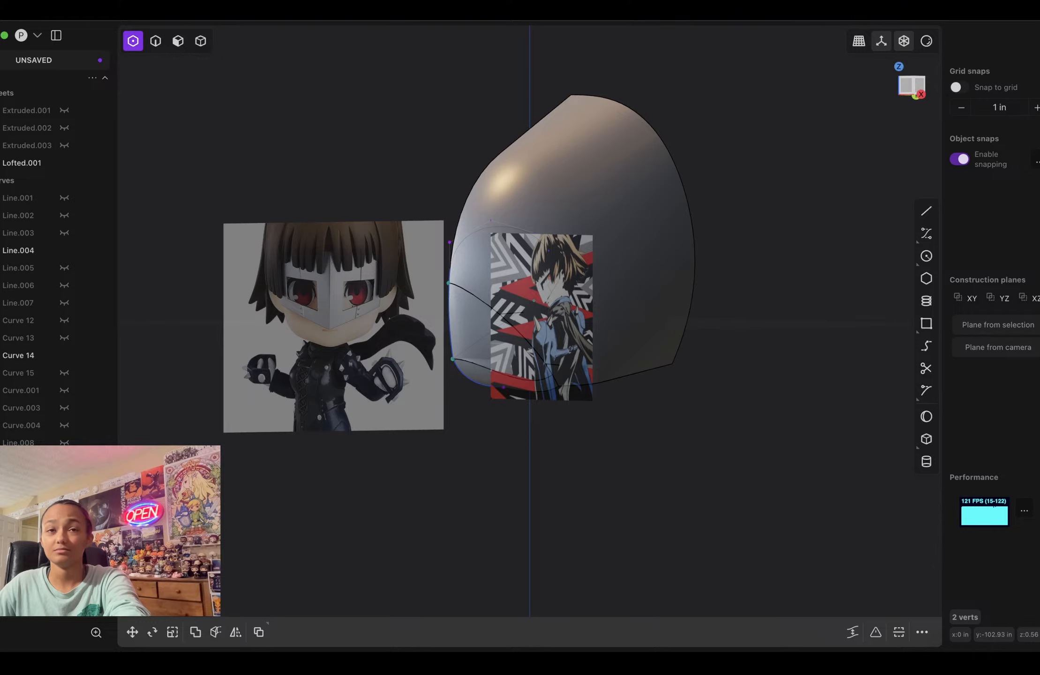
# Step: Hide Curve 14 in the side view, leaving the profile curve Line.004 and the lofted shell shown
pyautogui.press('KP_3')
pyautogui.scroll(5, 539, 281)
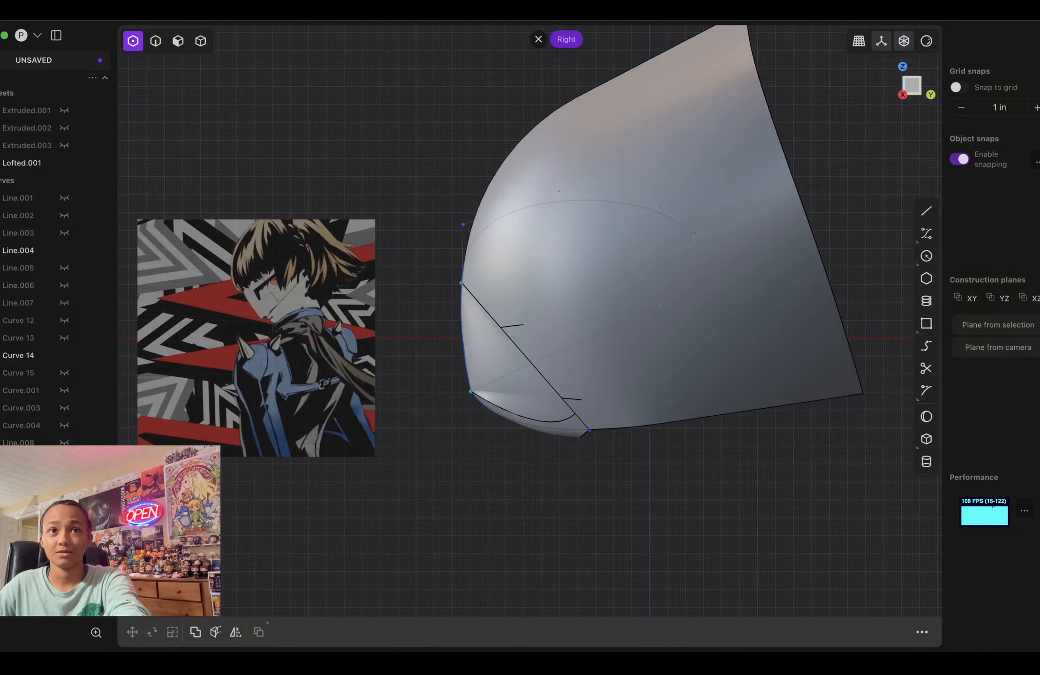
pyautogui.scroll(3, 540, 283)
pyautogui.scroll(-2, 540, 283)
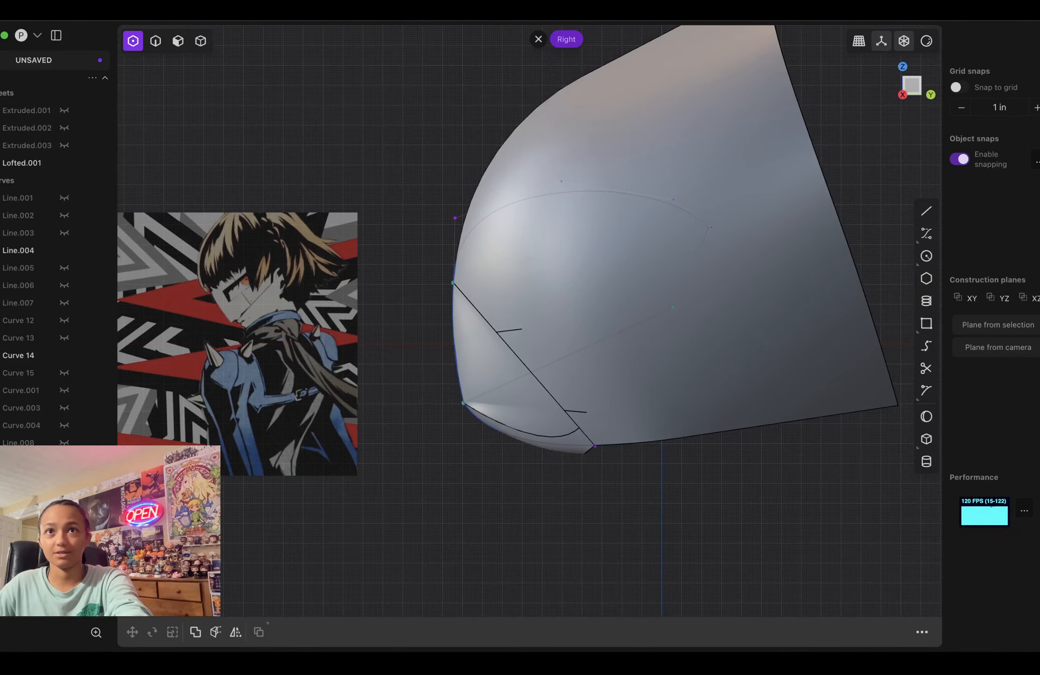
pyautogui.keyDown('shift'); pyautogui.moveTo(540, 283); pyautogui.dragTo(493, 328, button='middle'); pyautogui.keyUp('shift')
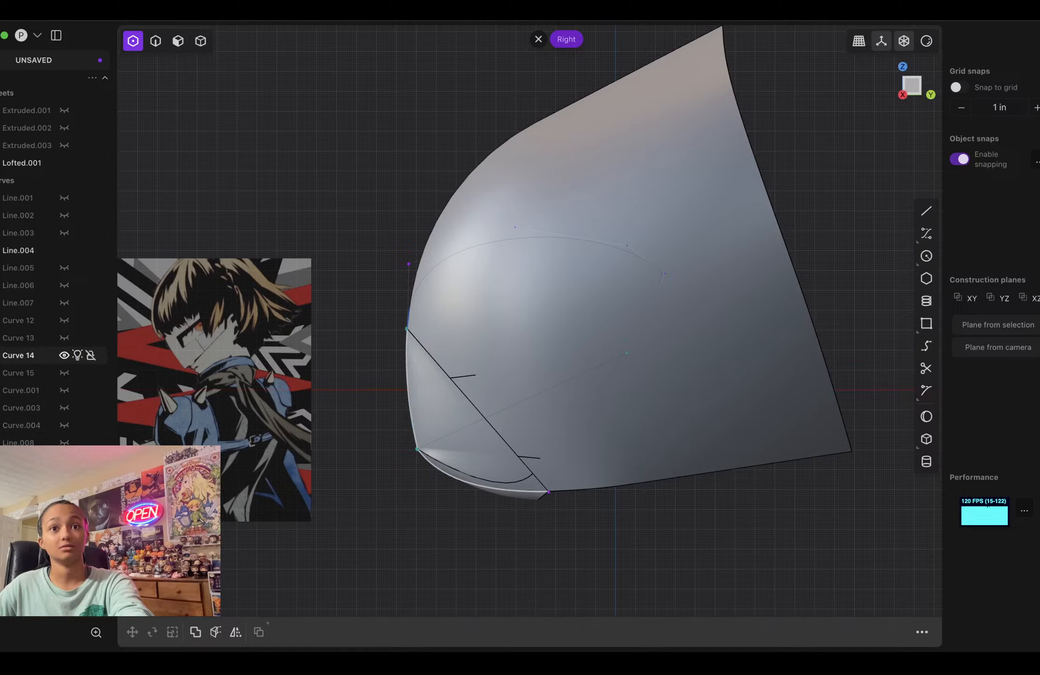
pyautogui.click(64, 355)
# Step: Move the front upper end point of profile curve Line.004 by -6.75 in Y and 47.609 in Z, with Line.002 shown
pyautogui.click(406, 329)
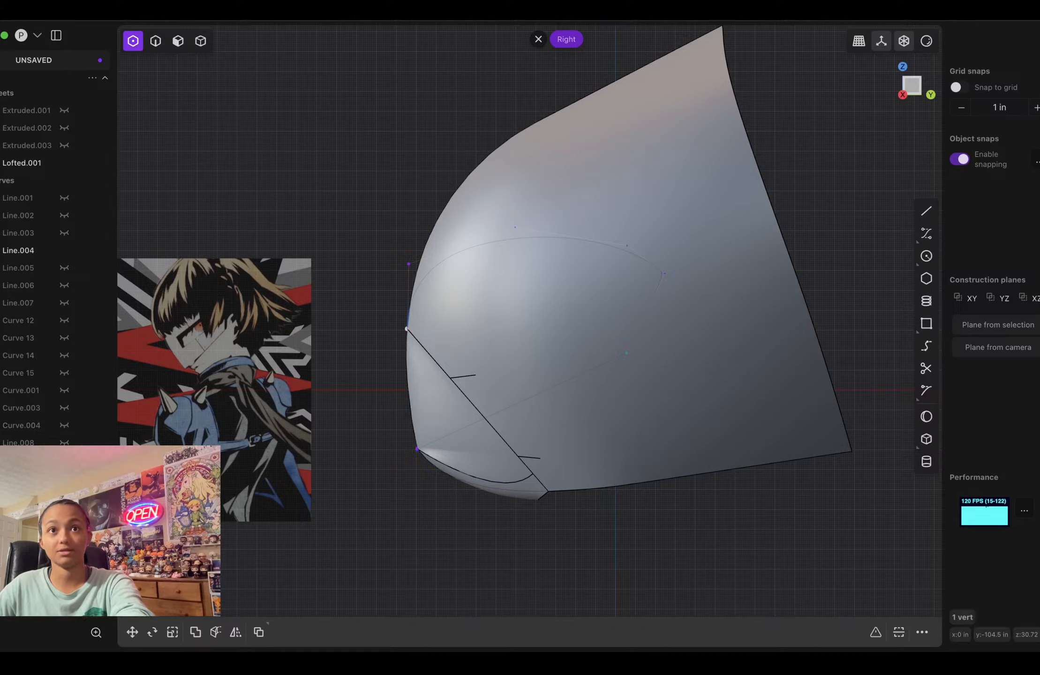
pyautogui.press('g')
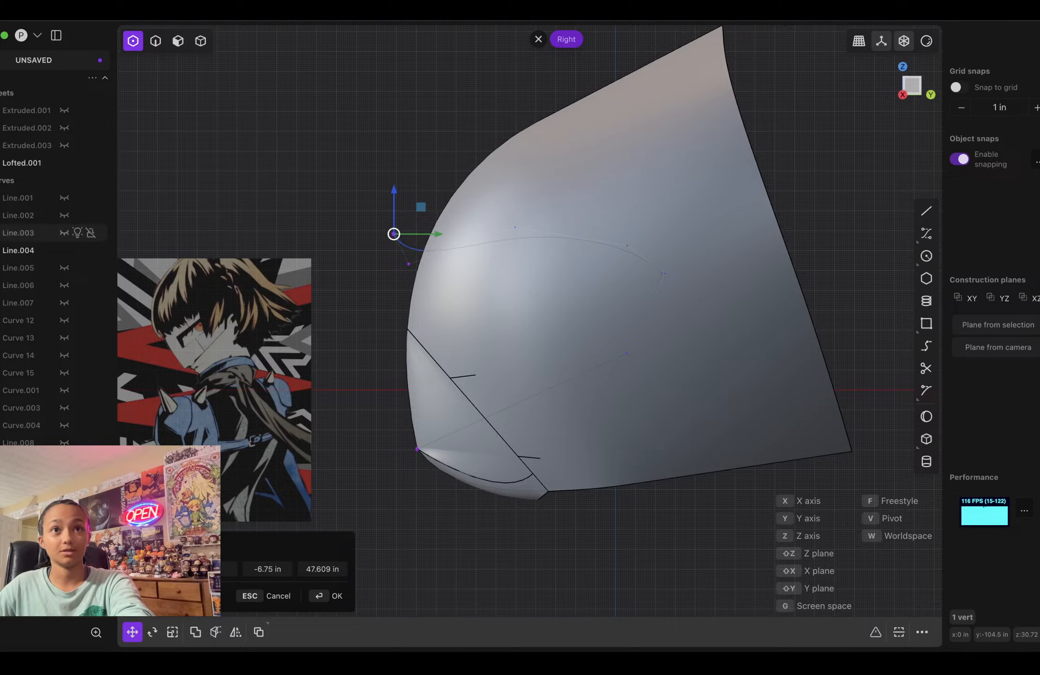
pyautogui.click(64, 215)
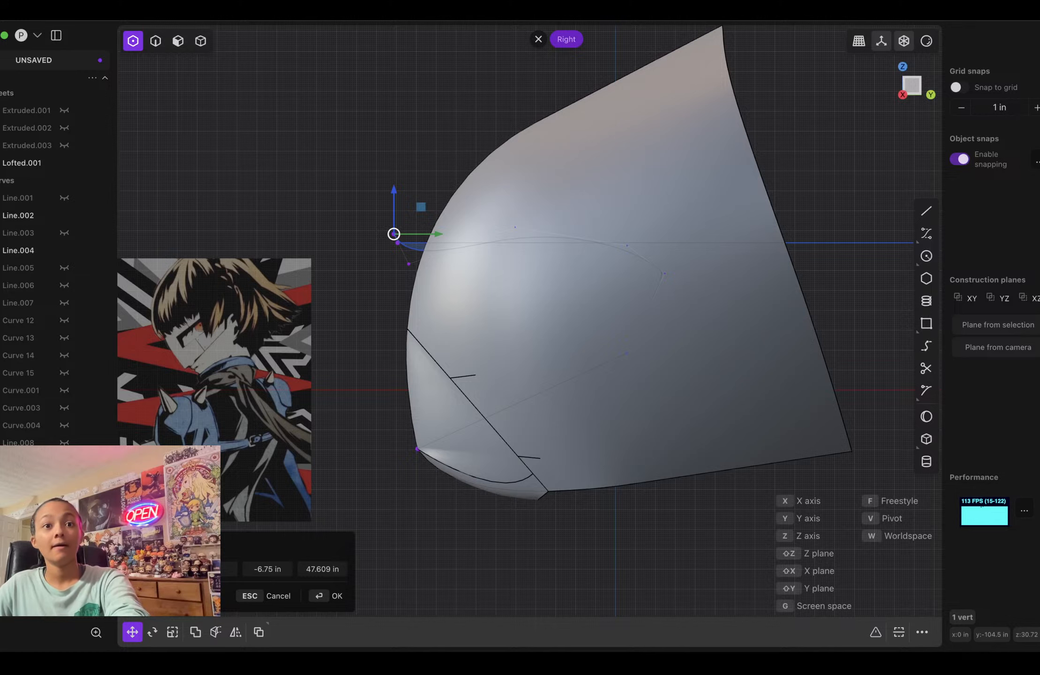
pyautogui.press('Return')
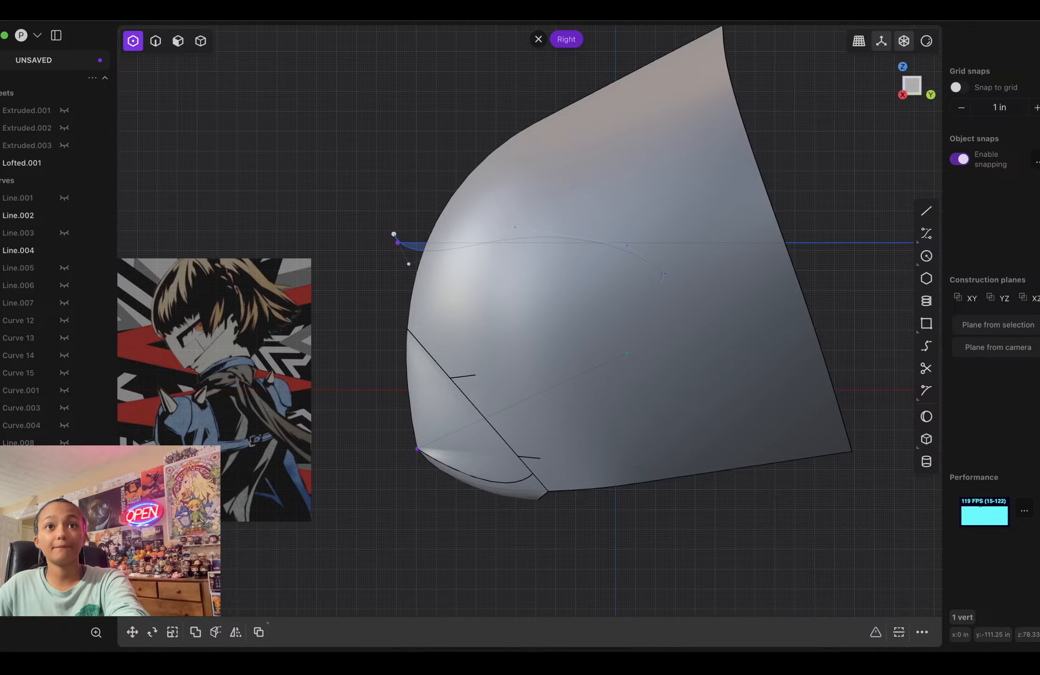
pyautogui.press('Escape')
# Step: Raise the control point beside the profile curve's upper front end by 18.562 in and the end point by 3.588 in along Z
pyautogui.press('g')
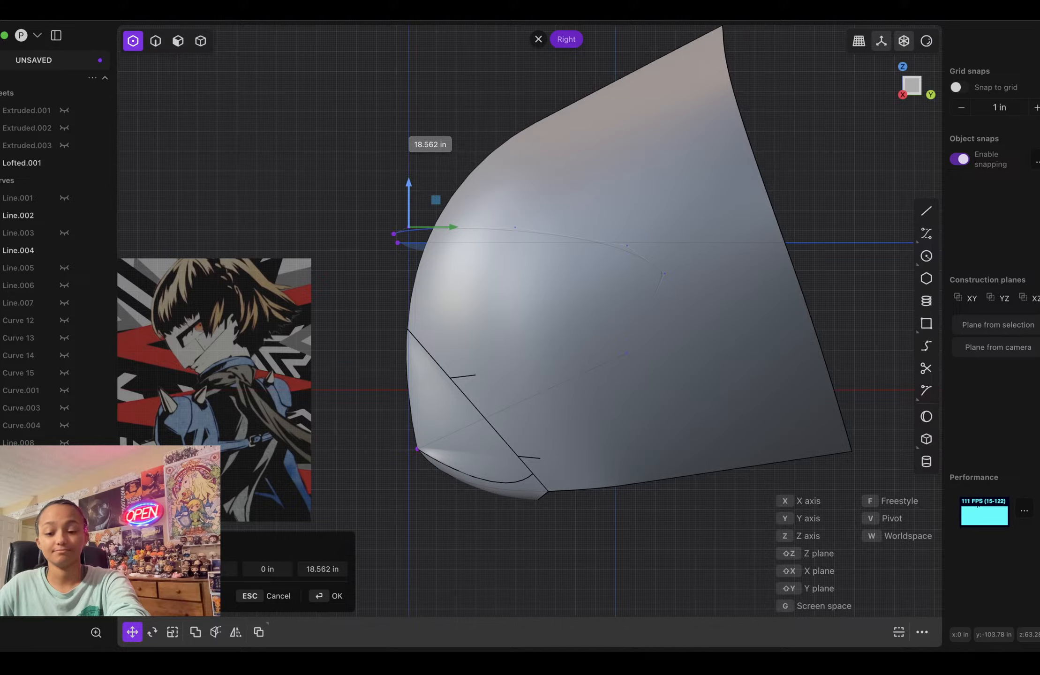
pyautogui.press('Escape')
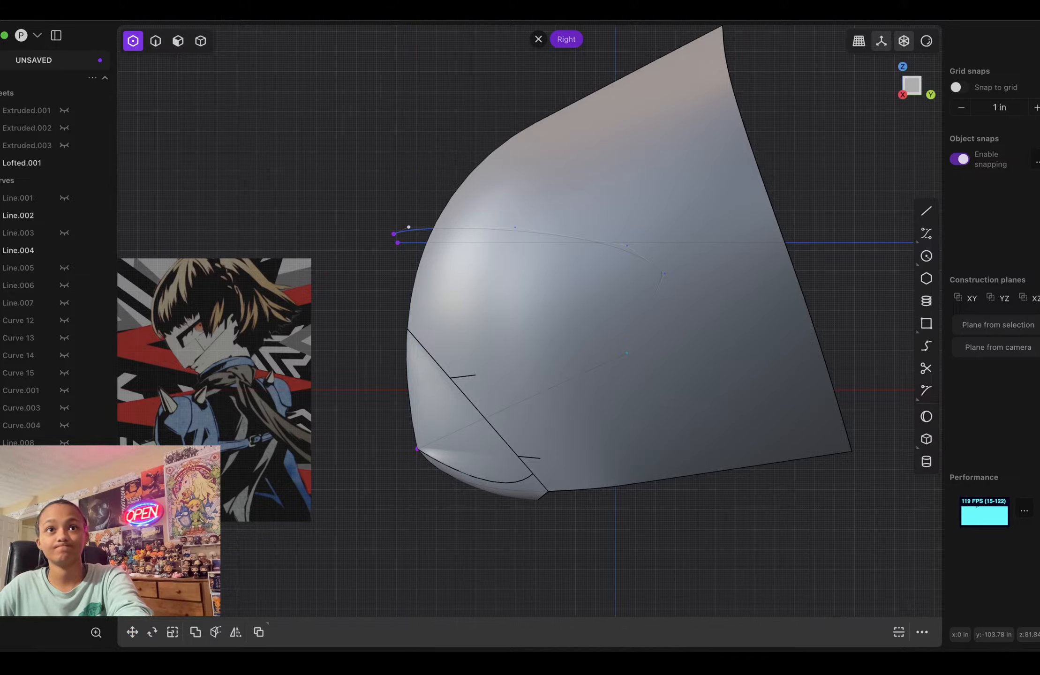
pyautogui.click(393, 233)
pyautogui.press('g')
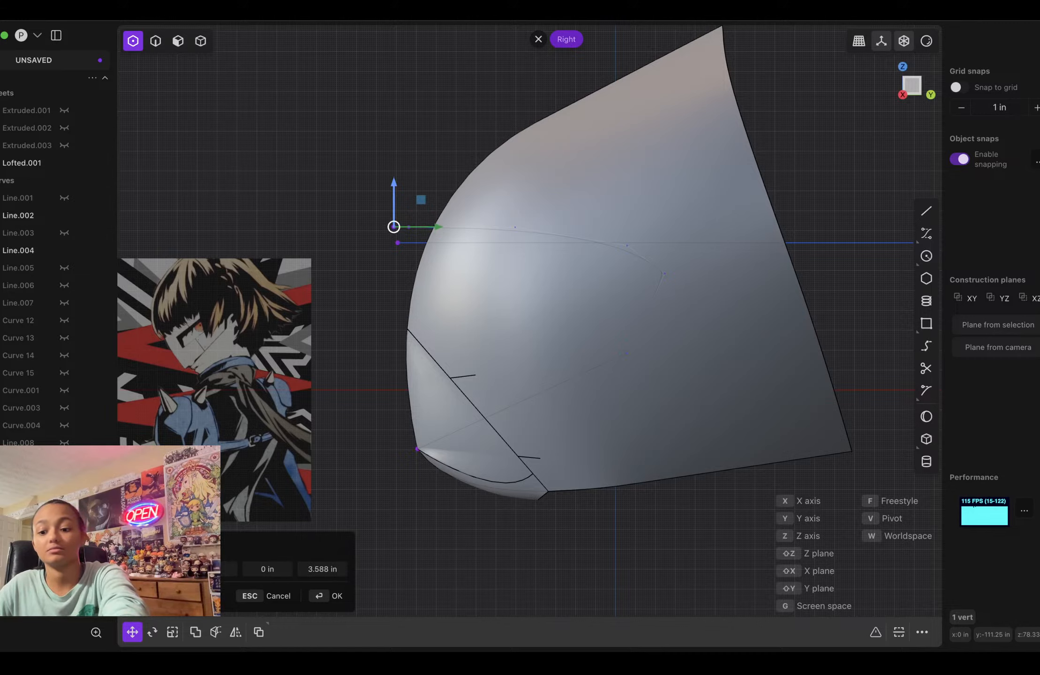
pyautogui.press('Return')
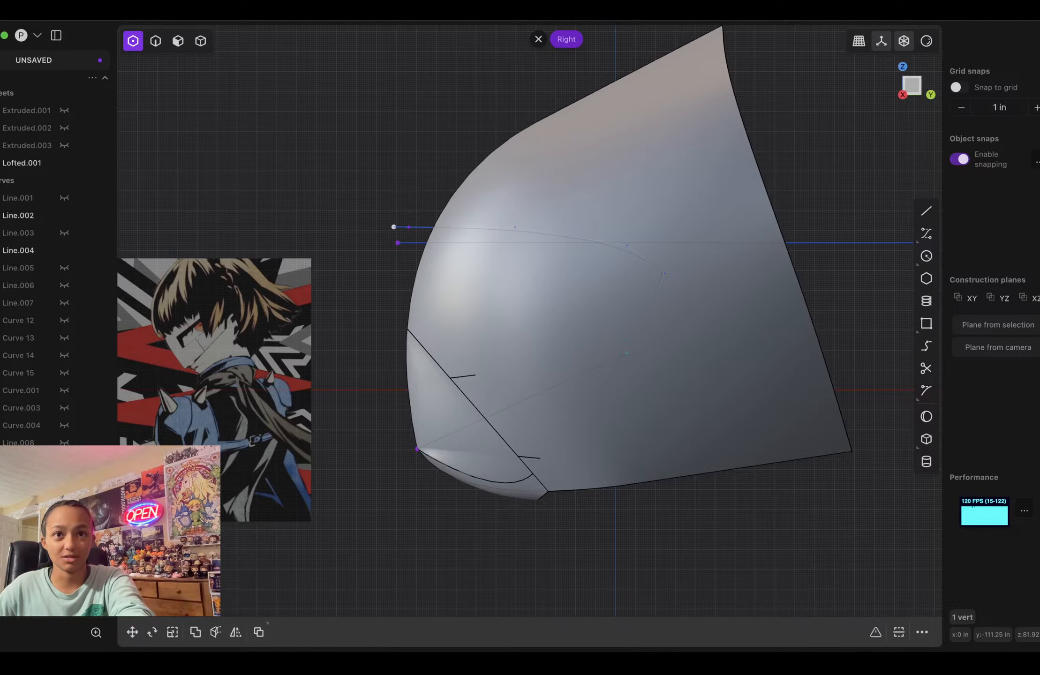
pyautogui.press('Escape')
# Step: Move the lower front end point of Line.004 by -3.74 in Y and -1.417 in Z, past the shell's edge
pyautogui.click(417, 449)
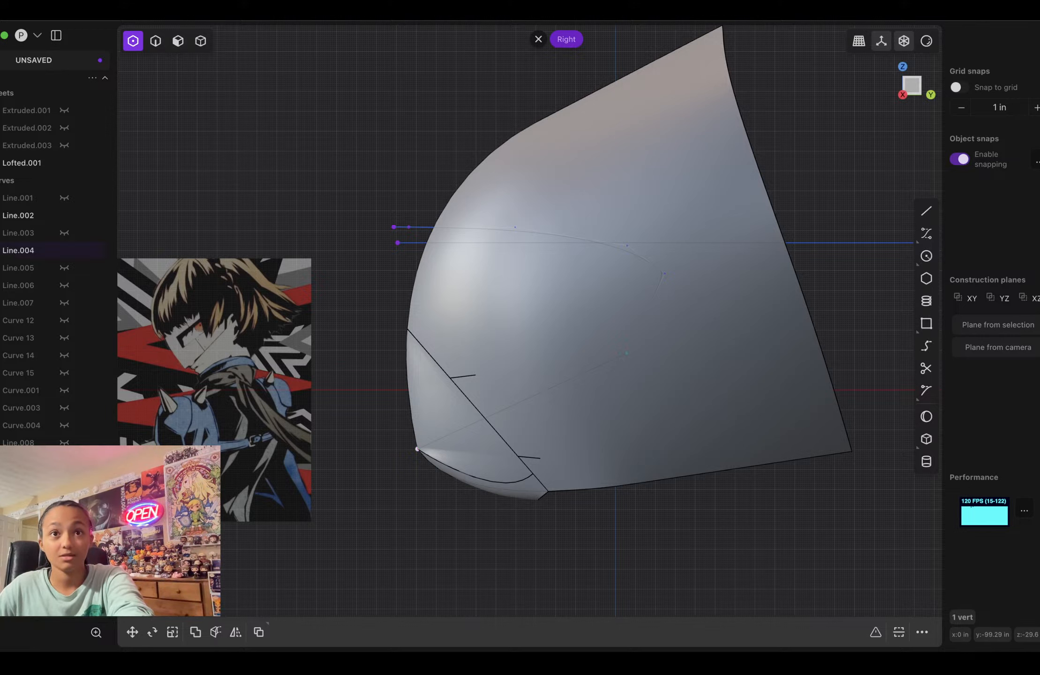
pyautogui.press('g')
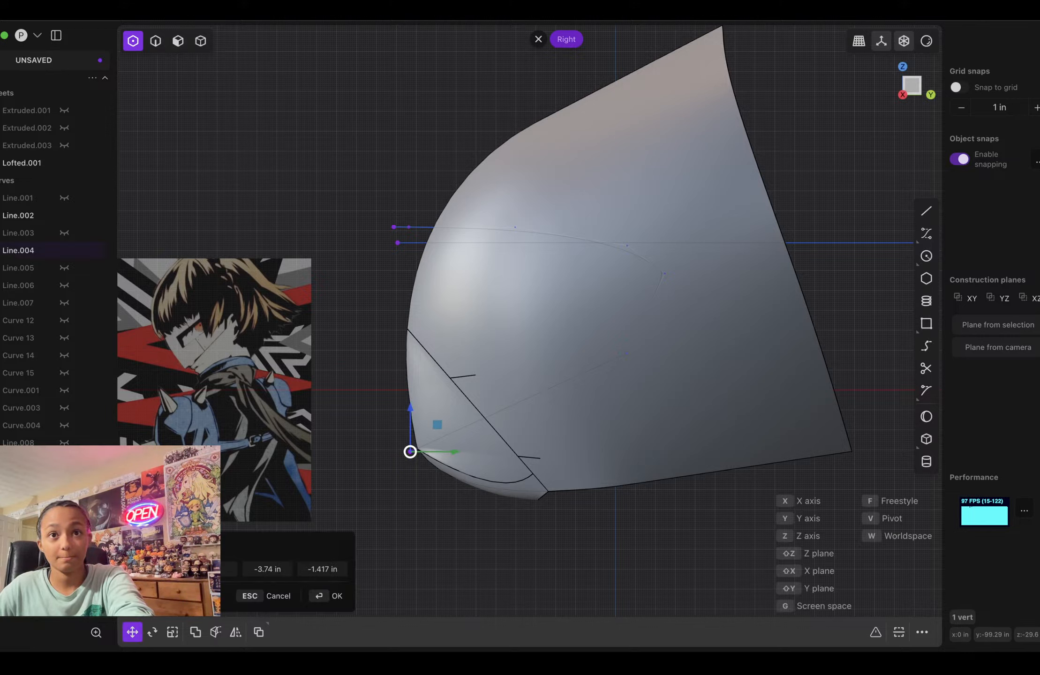
pyautogui.press('Return')
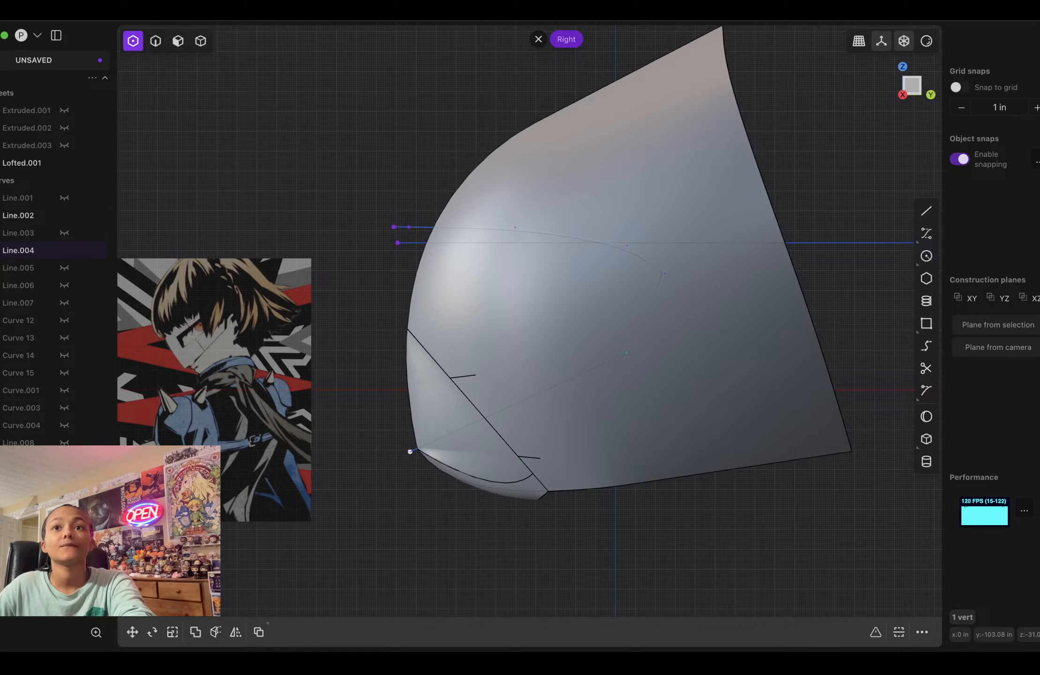
# Step: Lower the upper outline's points together with the front end of Line.002 by 5.019 in along Z
pyautogui.moveTo(693, 293); pyautogui.dragTo(392, 193)
pyautogui.press('g')
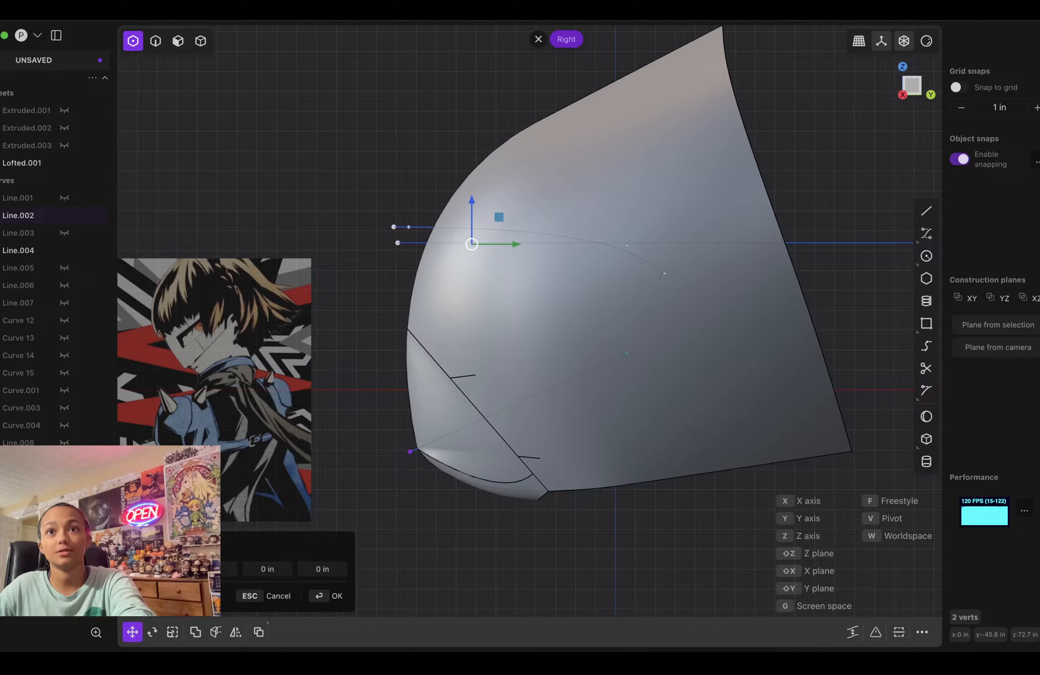
pyautogui.press('z')
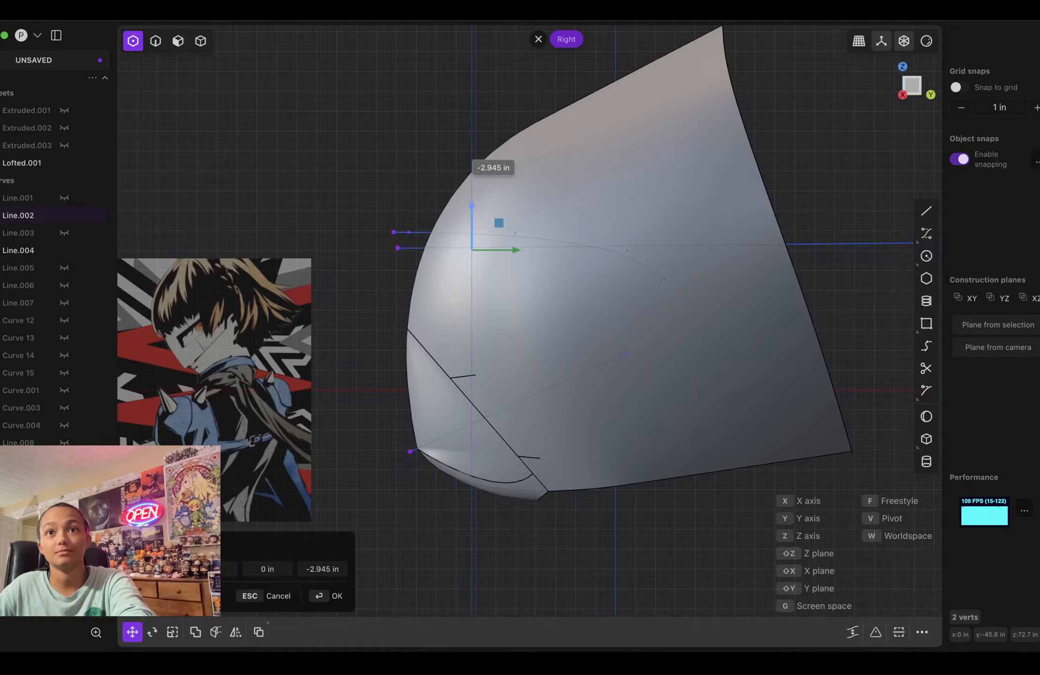
pyautogui.moveTo(472, 207); pyautogui.dragTo(471, 210)
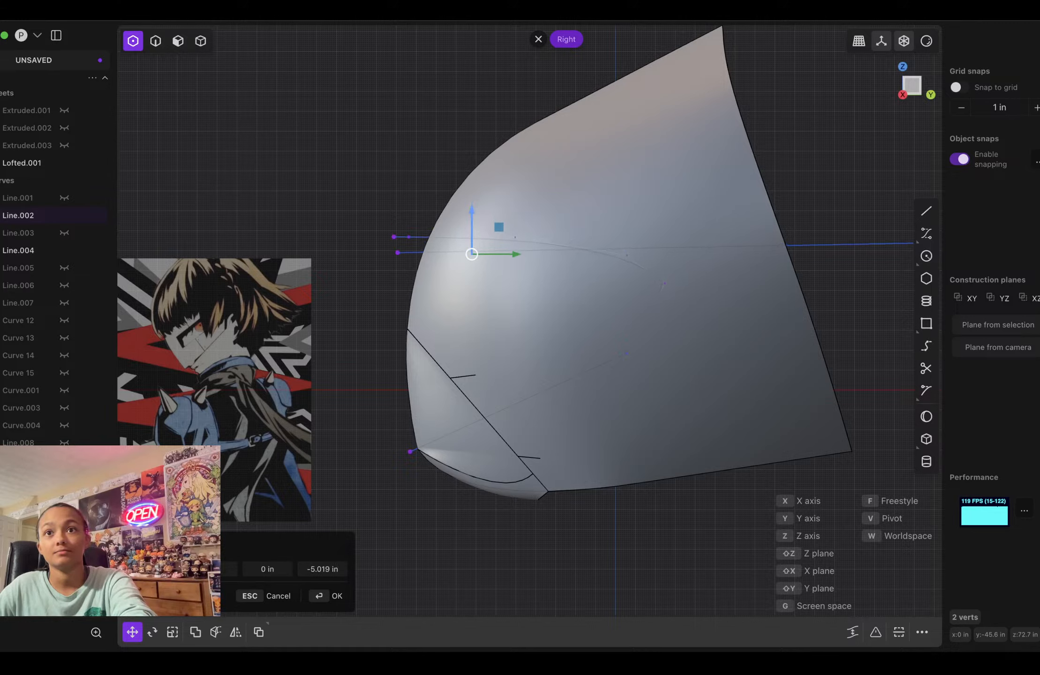
pyautogui.press('Return')
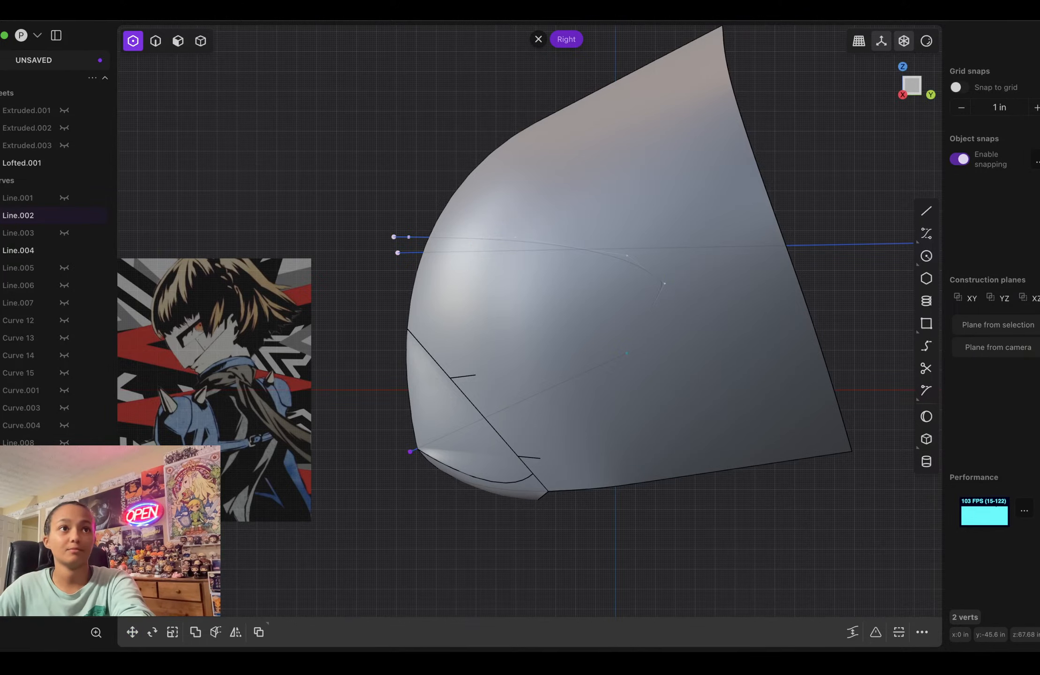
# Step: Hide Line.002 and join the upper outline curve with the lower line Line.004 into one curve
pyautogui.click(65, 250)
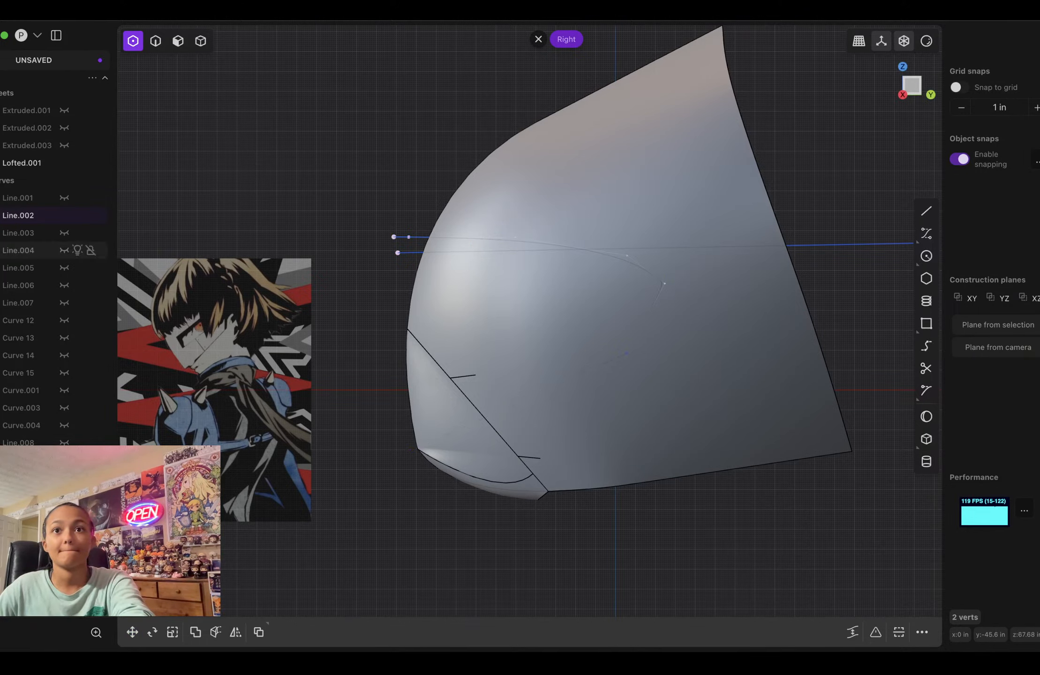
pyautogui.click(65, 249)
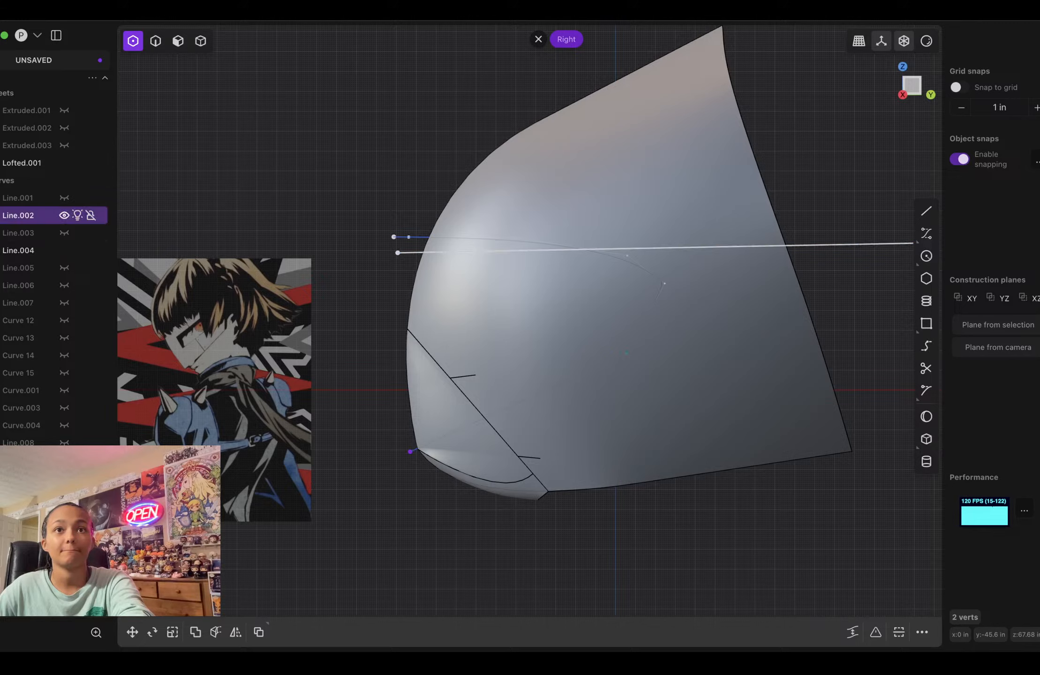
pyautogui.click(64, 215)
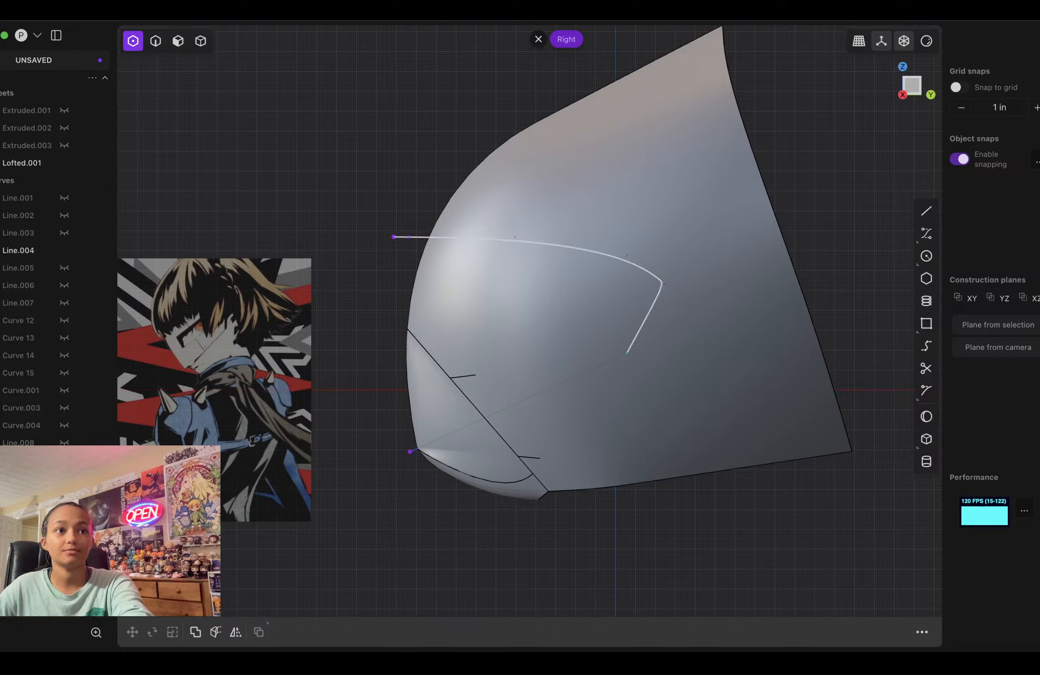
pyautogui.click(645, 319)
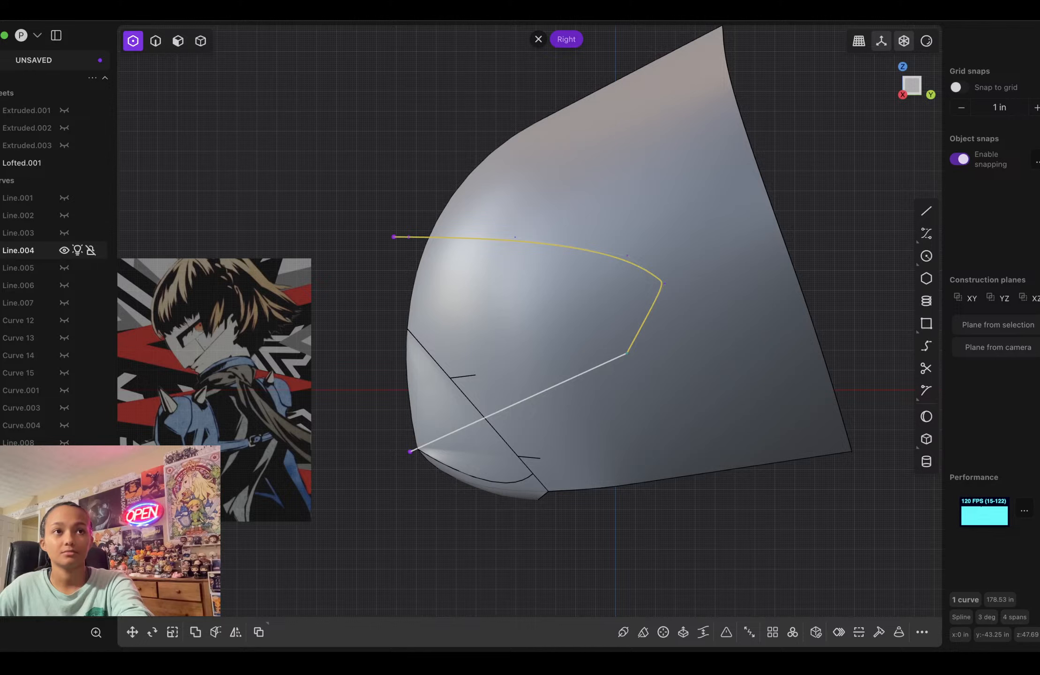
pyautogui.keyDown('shift'); pyautogui.click(28, 250); pyautogui.keyUp('shift')
pyautogui.press('j')
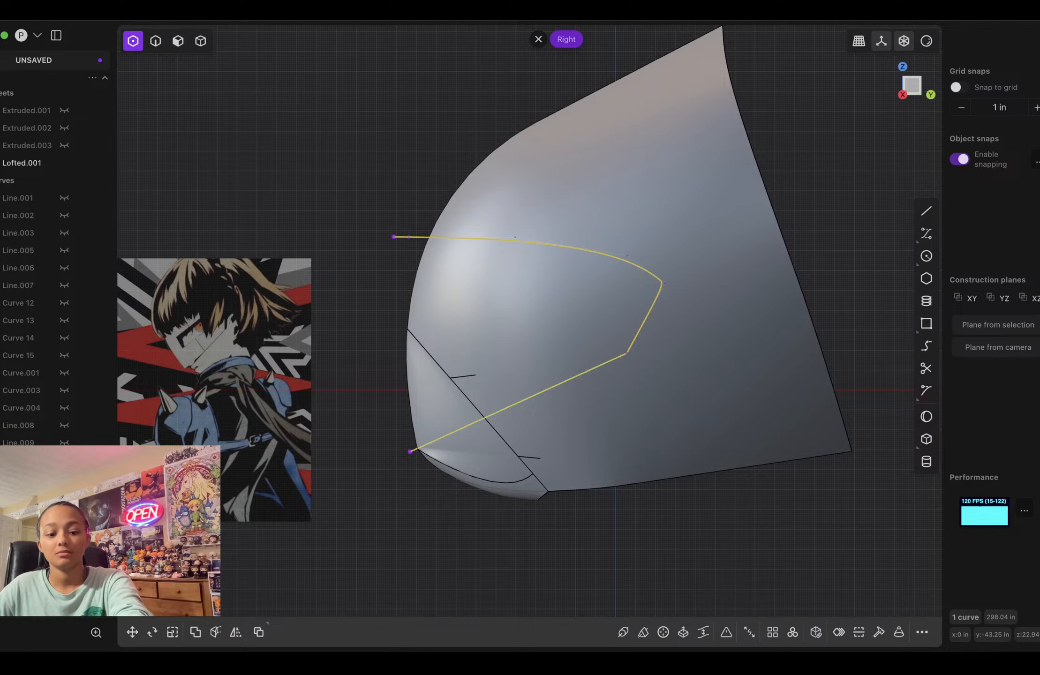
# Step: Cut the lofted shell with the joined outline curve and delete the outer piece
pyautogui.press('c')
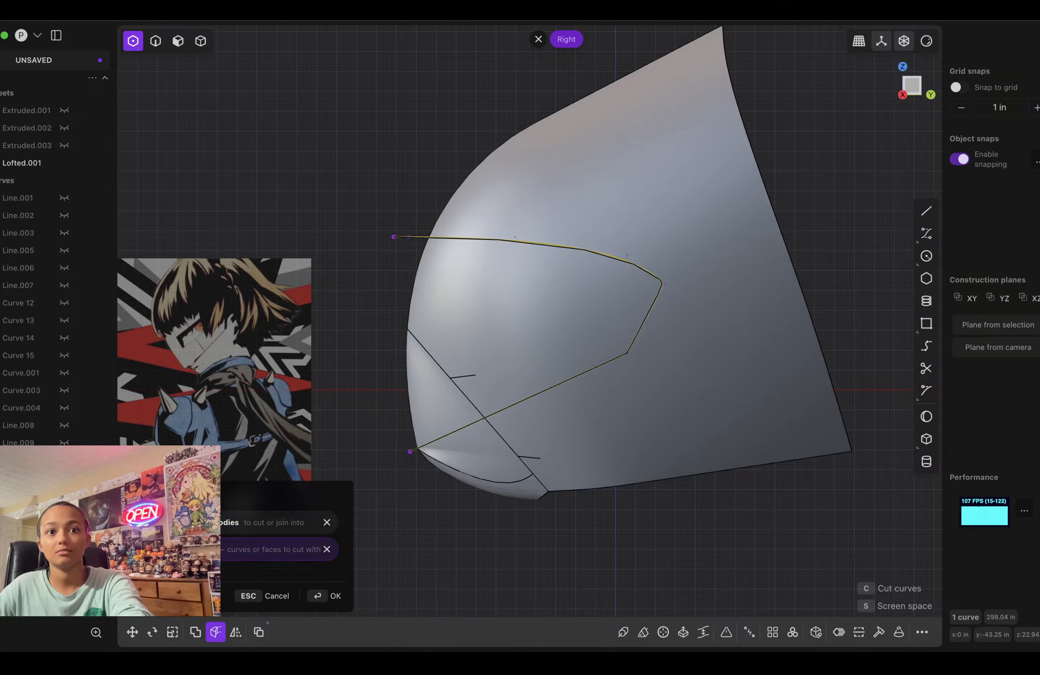
pyautogui.press('Return')
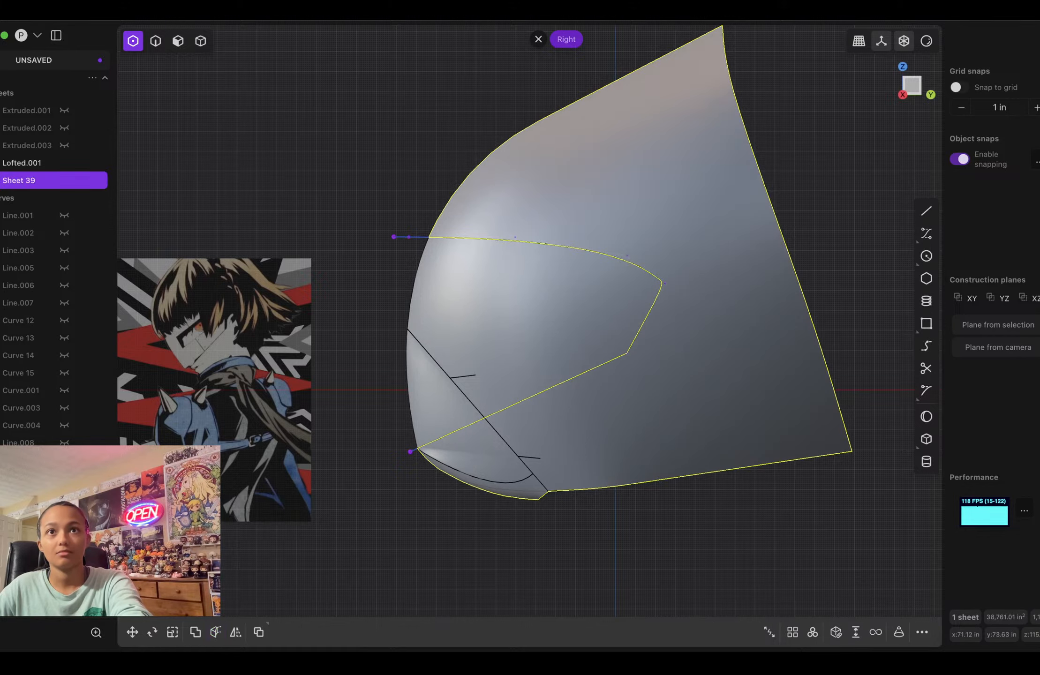
pyautogui.press('Delete')
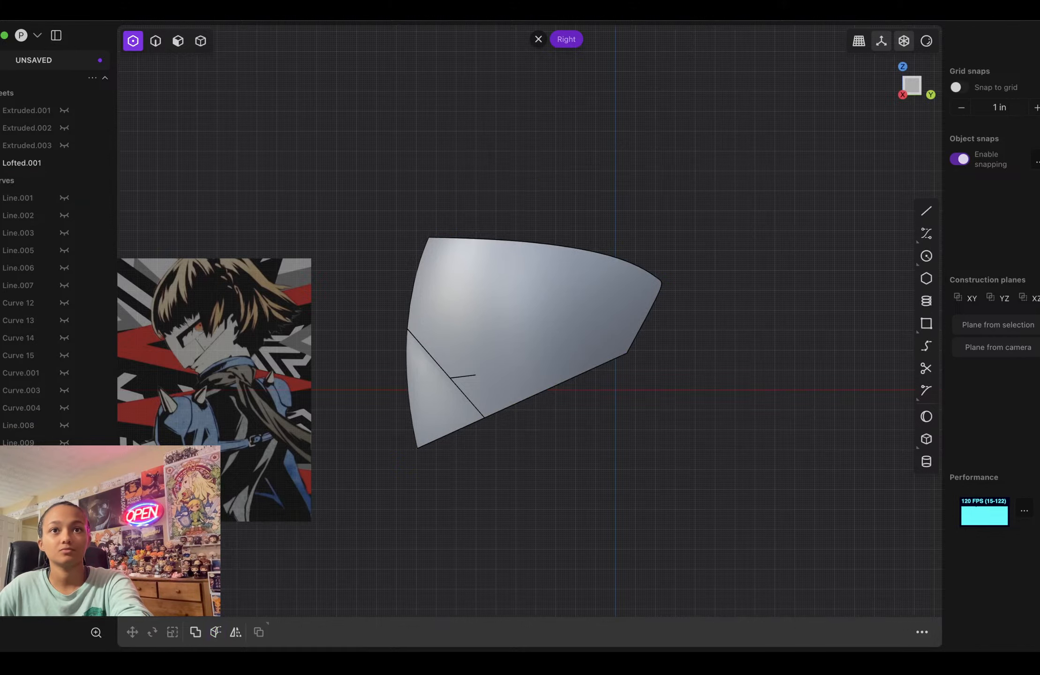
# Step: Show the head model and compare the newly cut mask half with the head and reference image in the front view
pyautogui.moveTo(487, 337); pyautogui.dragTo(627, 338, button='middle')
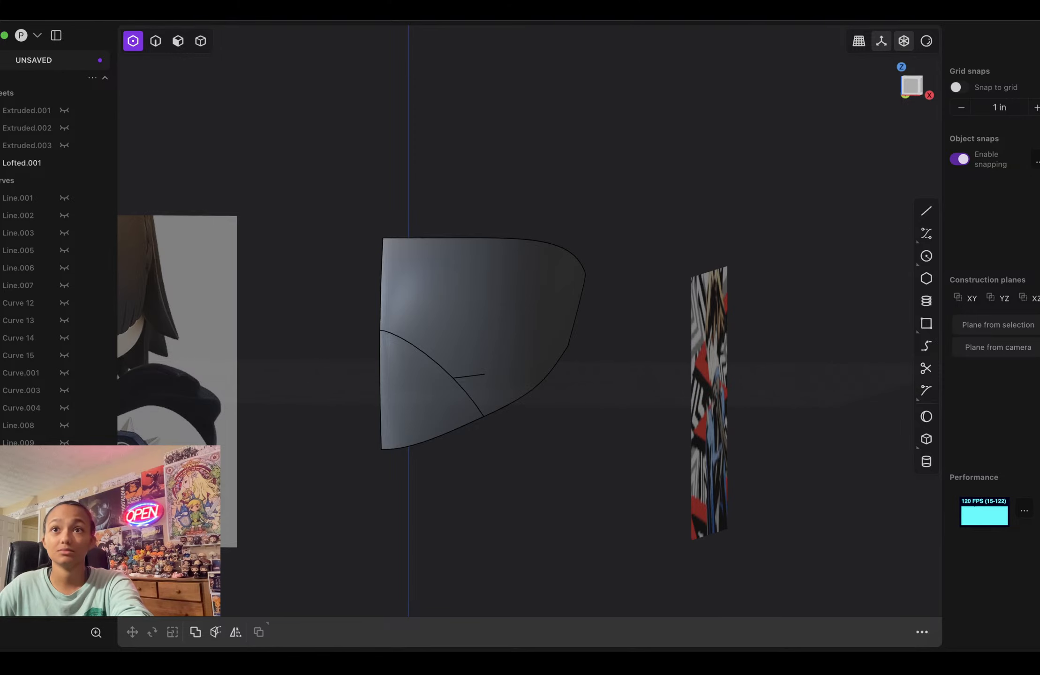
pyautogui.press('1')
pyautogui.scroll(-3, 413, 373)
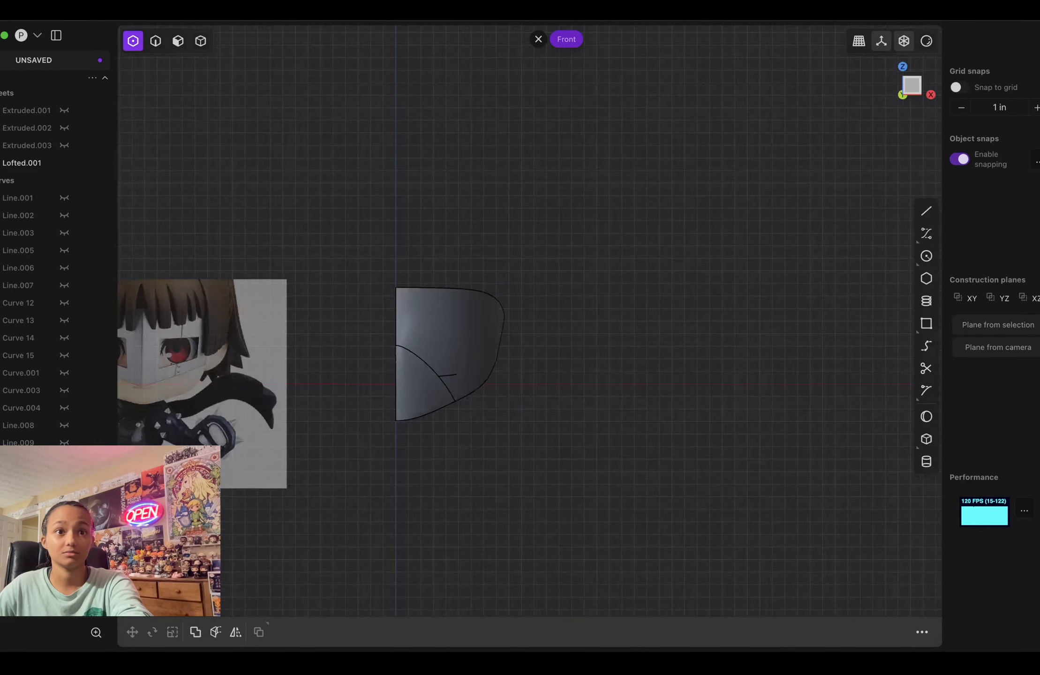
pyautogui.keyDown('shift'); pyautogui.moveTo(413, 373); pyautogui.dragTo(493, 366, button='middle'); pyautogui.keyUp('shift')
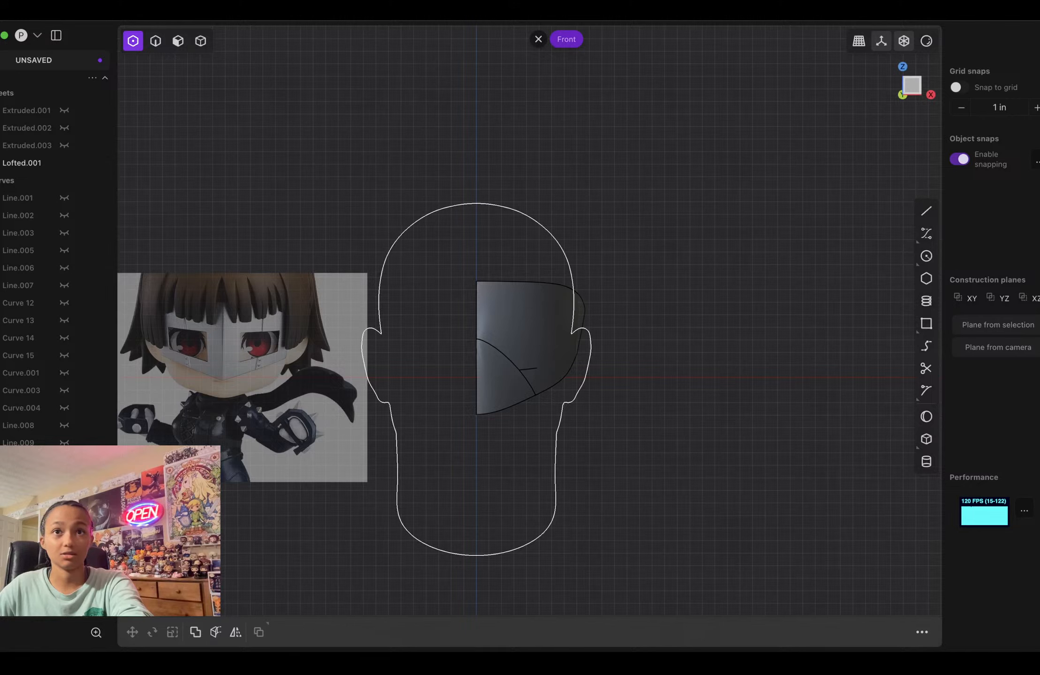
pyautogui.click(65, 530)
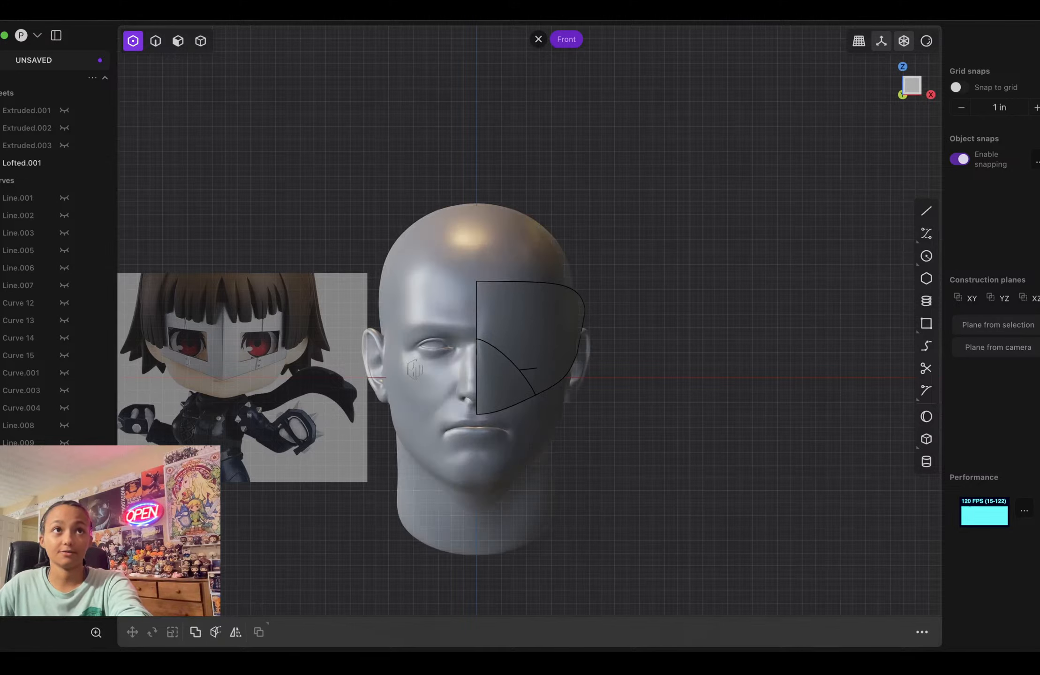
# Step: Try mirroring the mask half Lofted.001 across the head's vertical centre plane, and undo the mirror
pyautogui.click(200, 41)
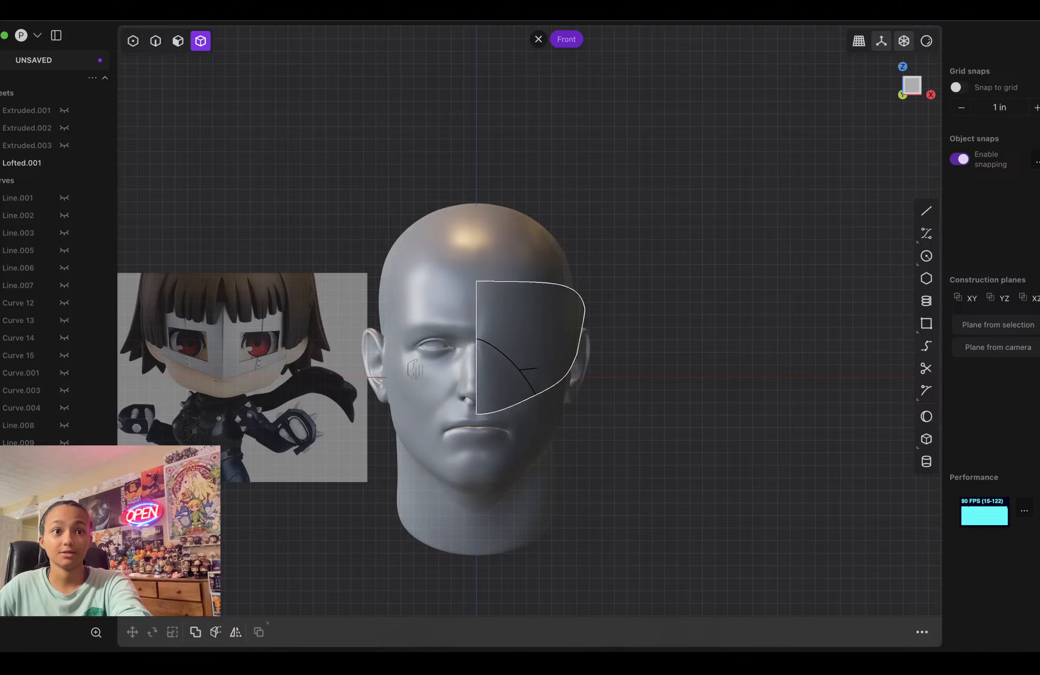
pyautogui.click(530, 338)
pyautogui.click(235, 632)
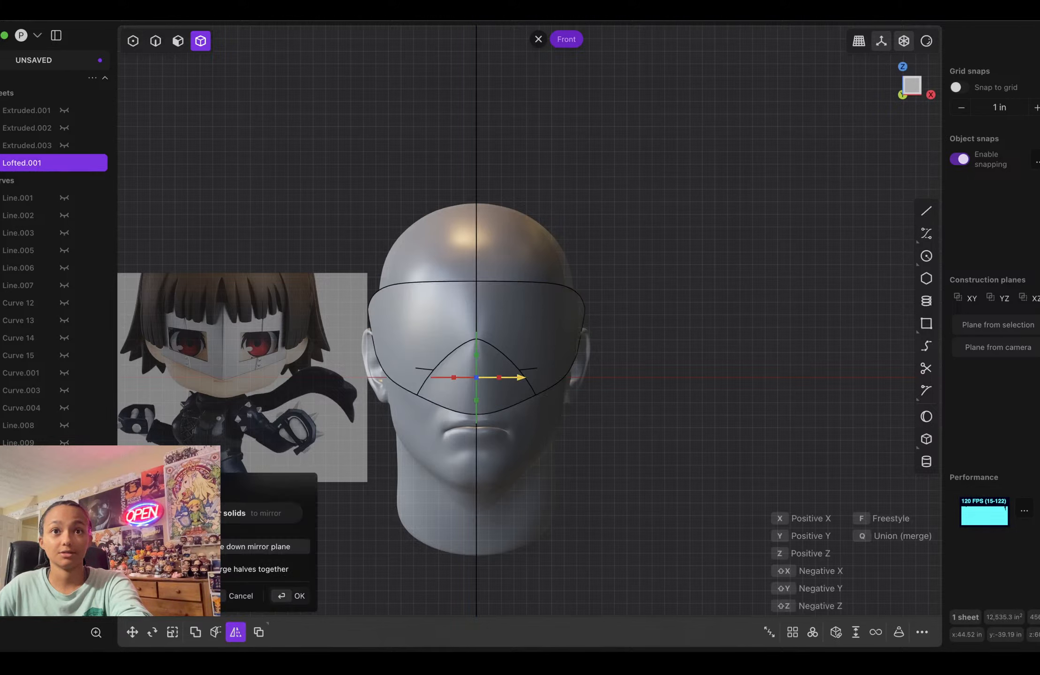
pyautogui.press('Return')
pyautogui.scroll(5, 494, 340)
pyautogui.scroll(-5, 495, 340)
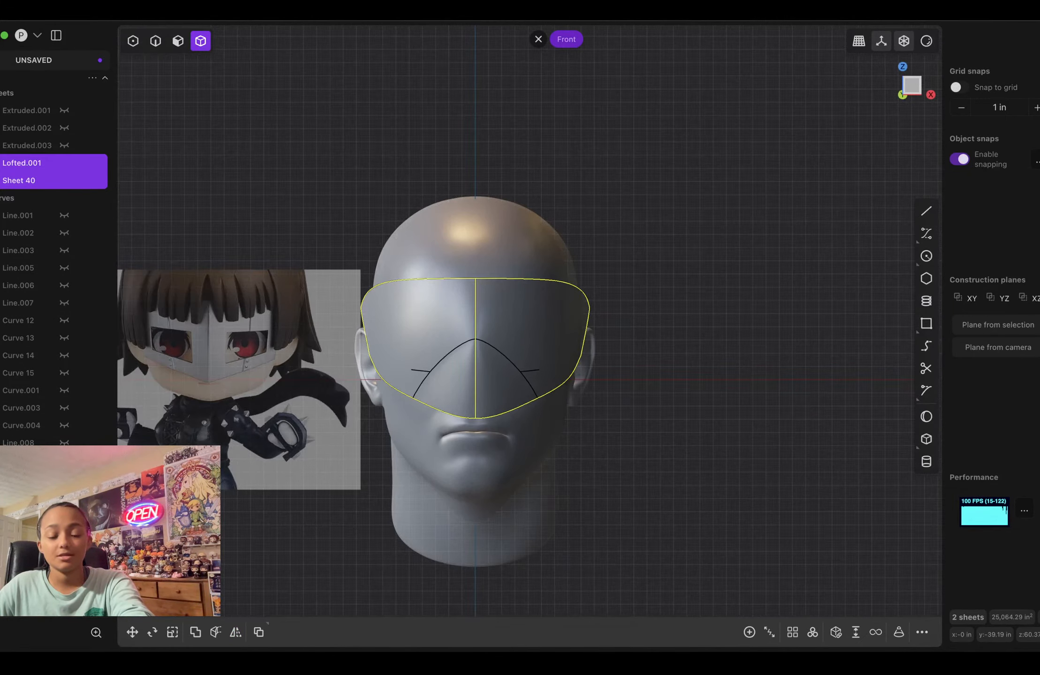
pyautogui.press('super+z')
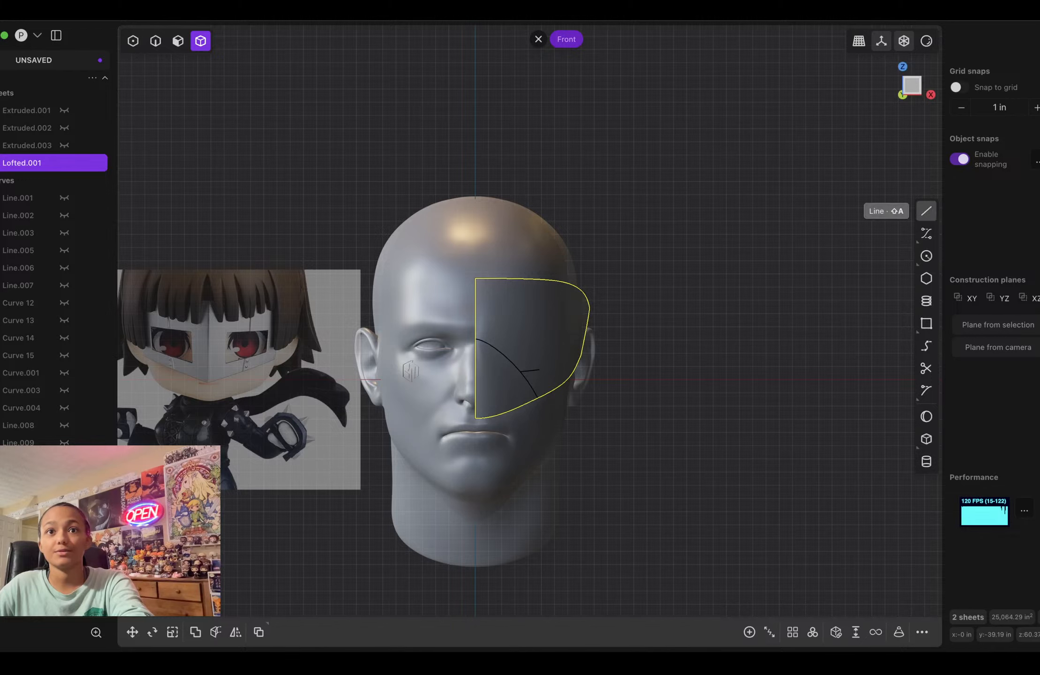
# Step: Draw a straight line about 94.5 in long in the front view from the mask half's lower centre corner up toward the ear
pyautogui.click(926, 211)
pyautogui.scroll(3, 465, 431)
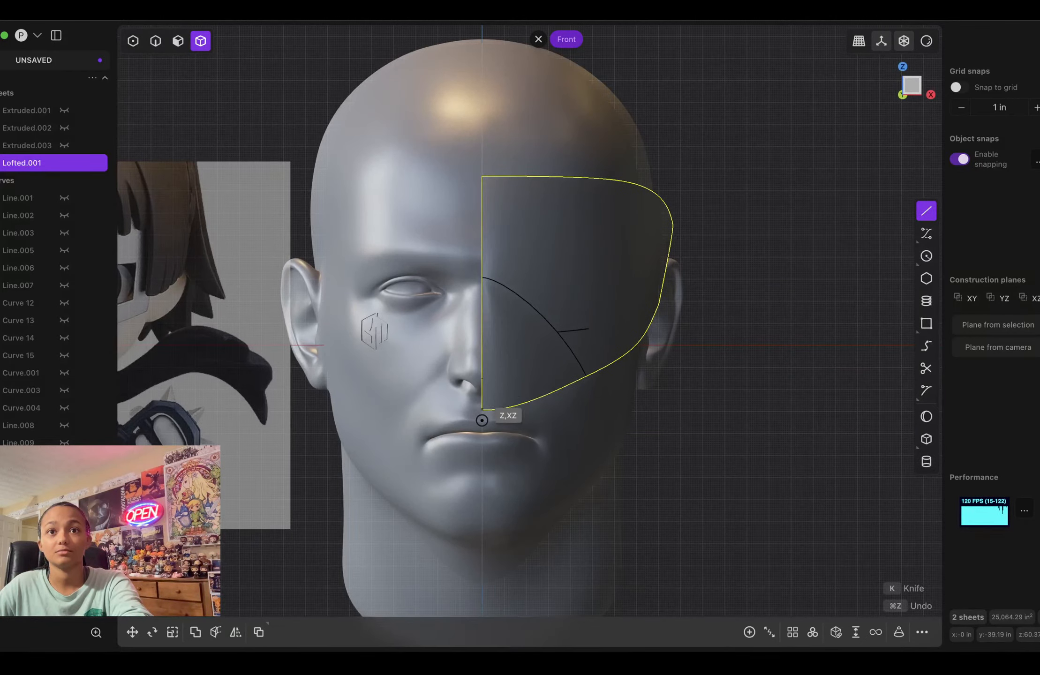
pyautogui.scroll(10, 482, 409)
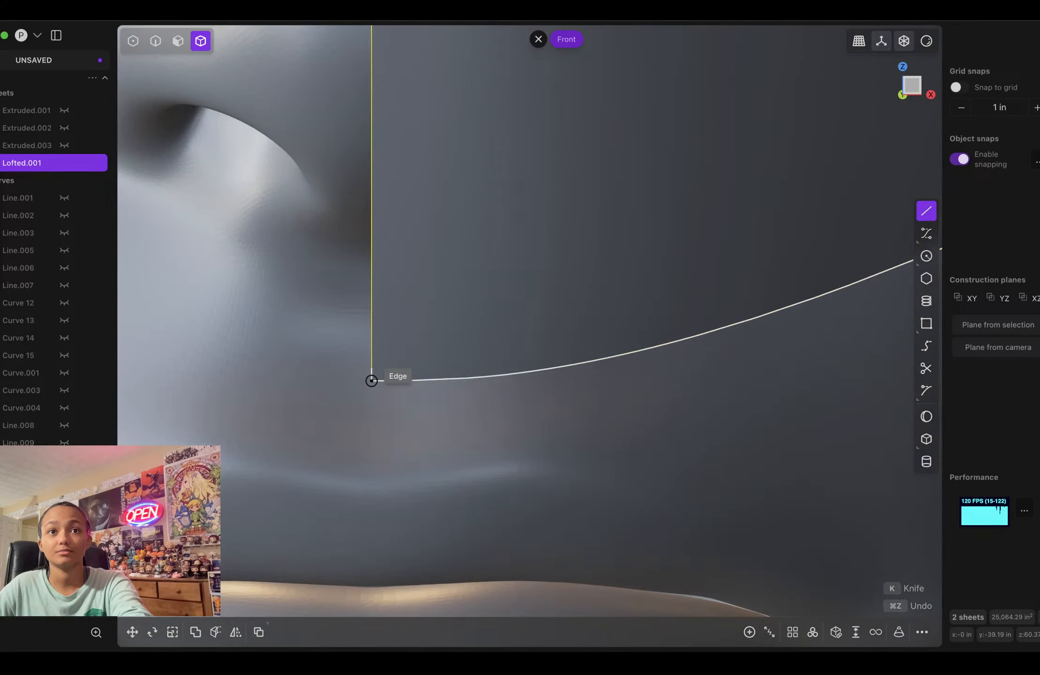
pyautogui.scroll(-10, 393, 424)
pyautogui.click(392, 422)
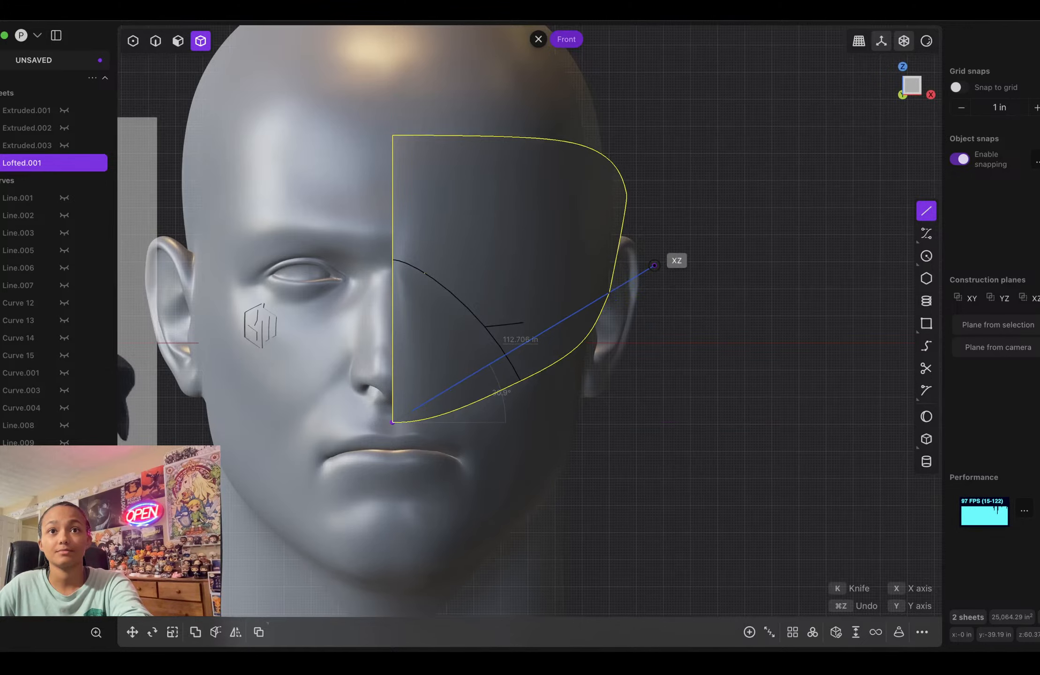
pyautogui.scroll(5, 654, 265)
pyautogui.scroll(-10, 653, 266)
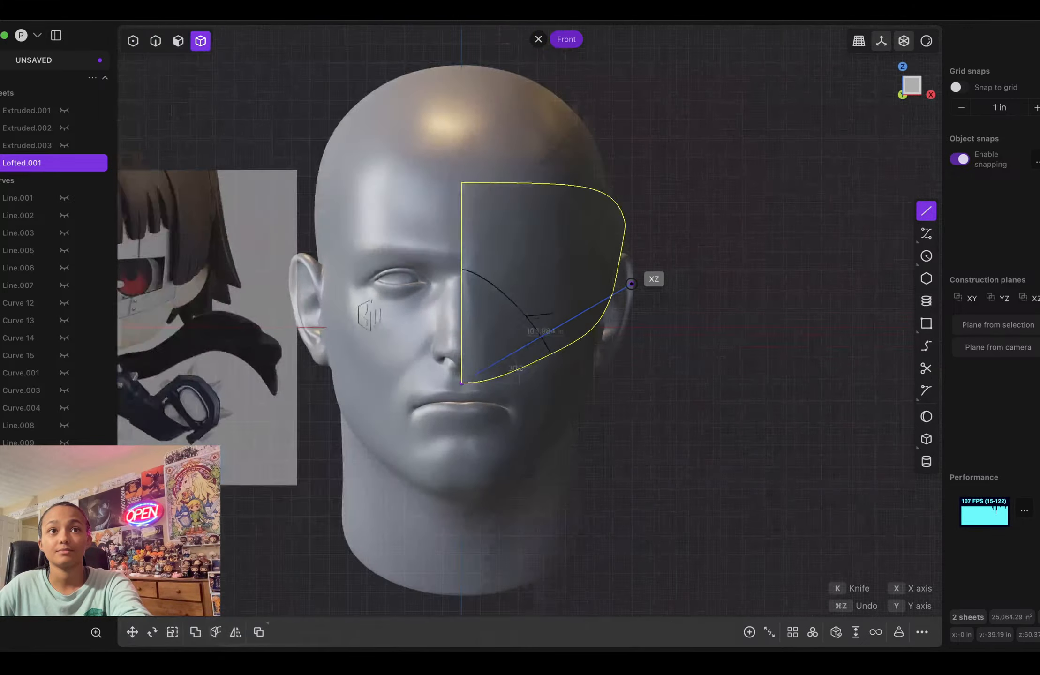
pyautogui.scroll(-8, 630, 284)
pyautogui.scroll(6, 631, 283)
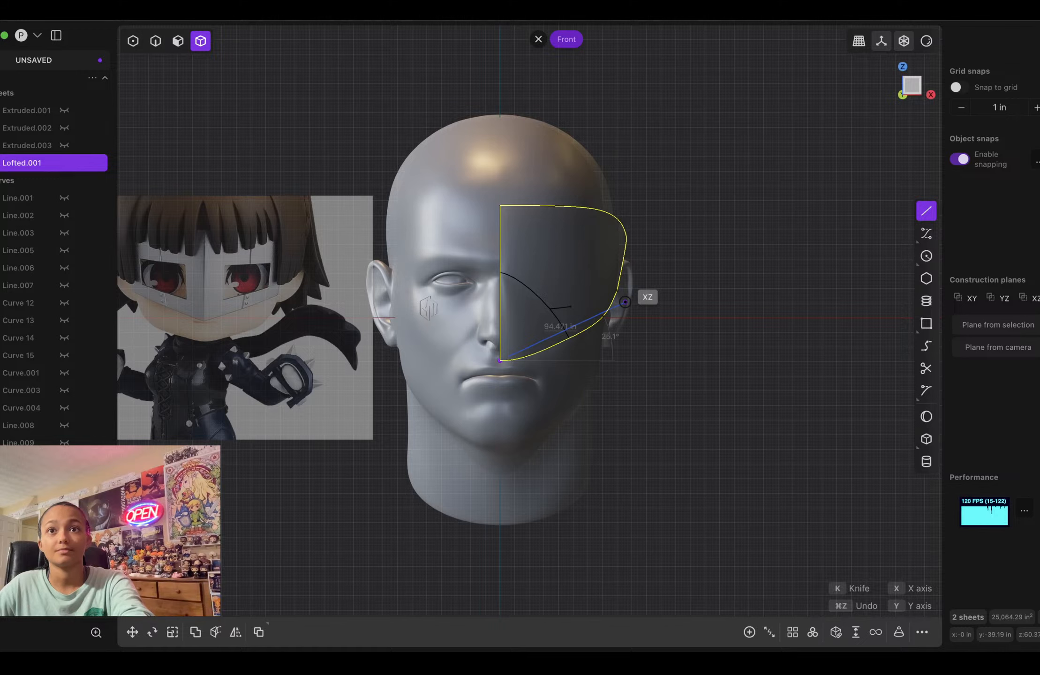
pyautogui.click(626, 302)
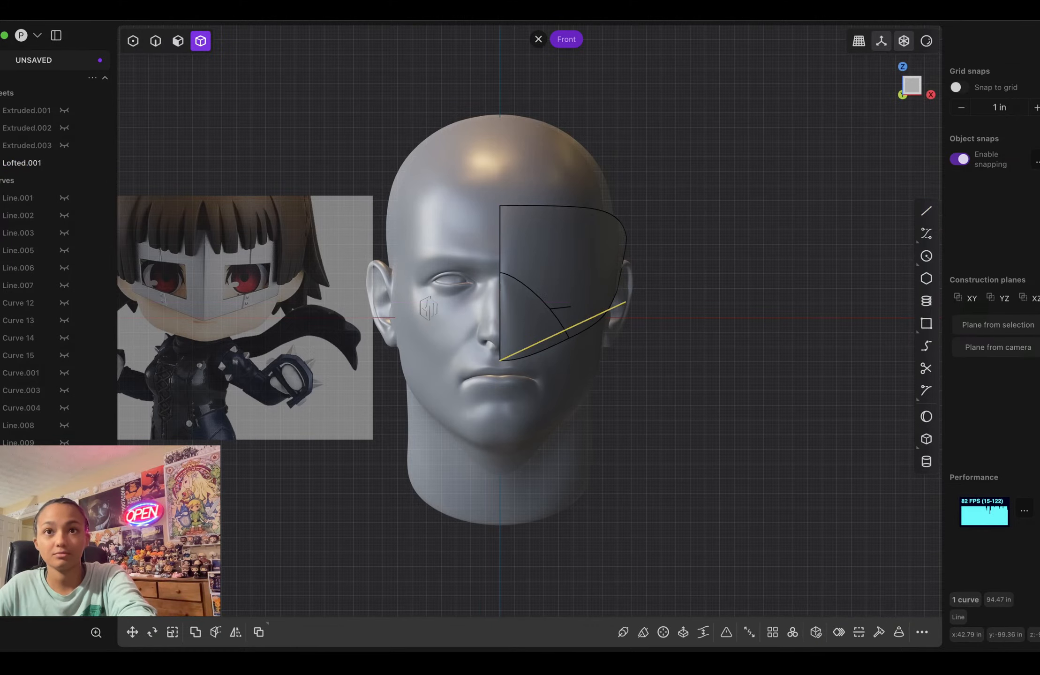
# Step: Cut the mask half Lofted.001 with the slanted line and delete the sliver below it
pyautogui.press('c')
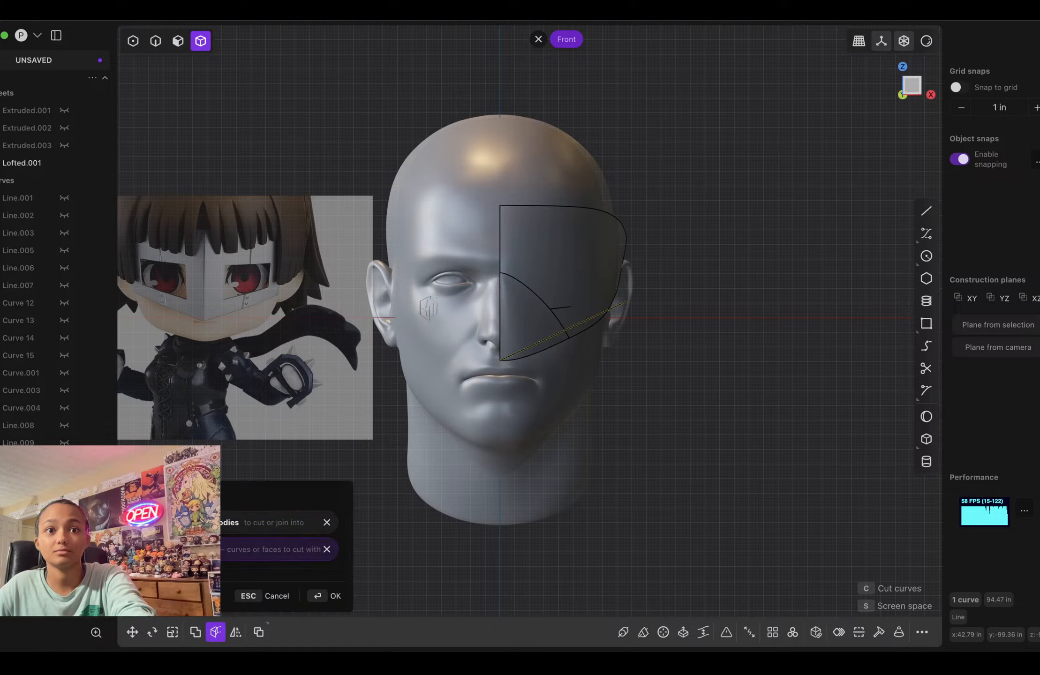
pyautogui.press('Return')
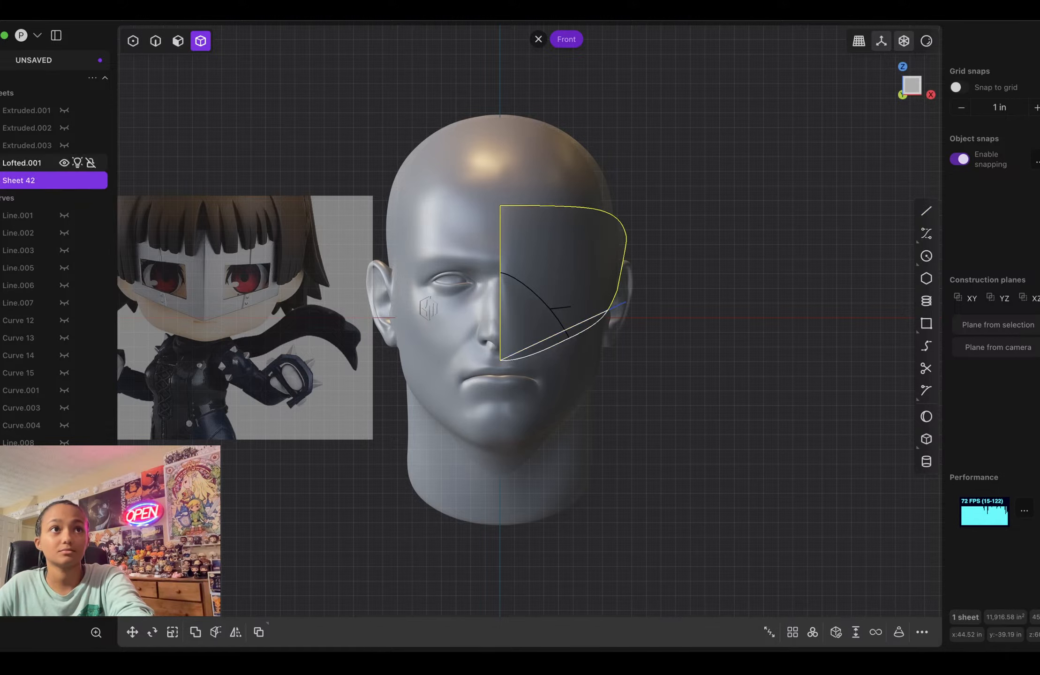
pyautogui.click(28, 163)
pyautogui.press('Delete')
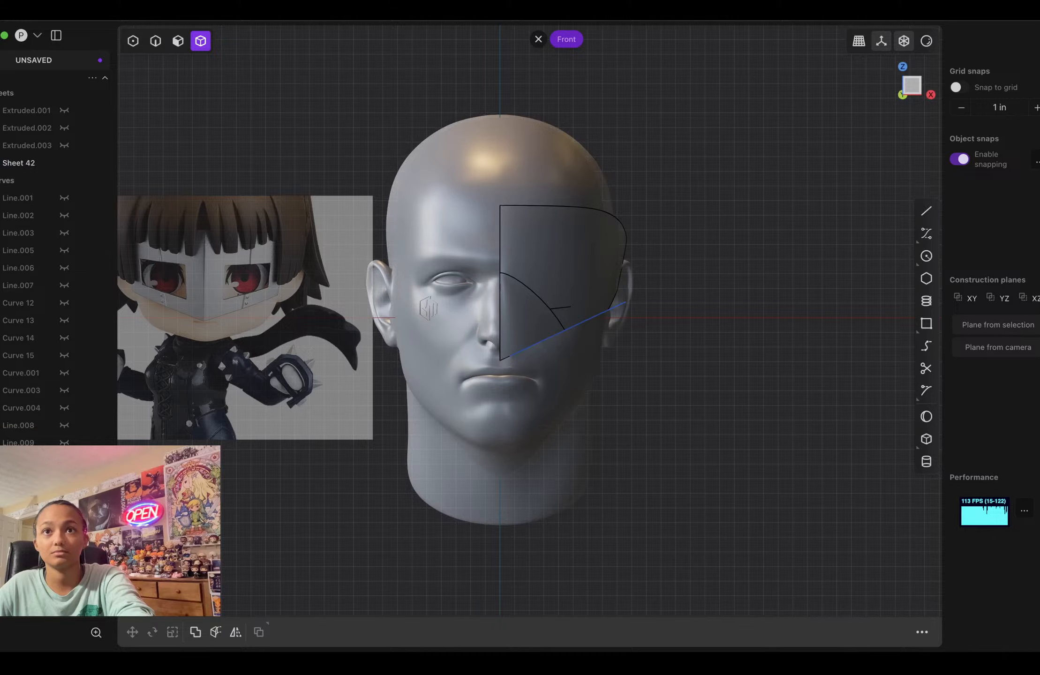
# Step: Delete the cutting line along the mask half's new straight lower edge
pyautogui.scroll(3, 631, 353)
pyautogui.moveTo(604, 344)
pyautogui.mouseDown(button='middle')
pyautogui.moveTo(496, 333)
pyautogui.moveTo(600, 336)
pyautogui.mouseUp(button='middle')
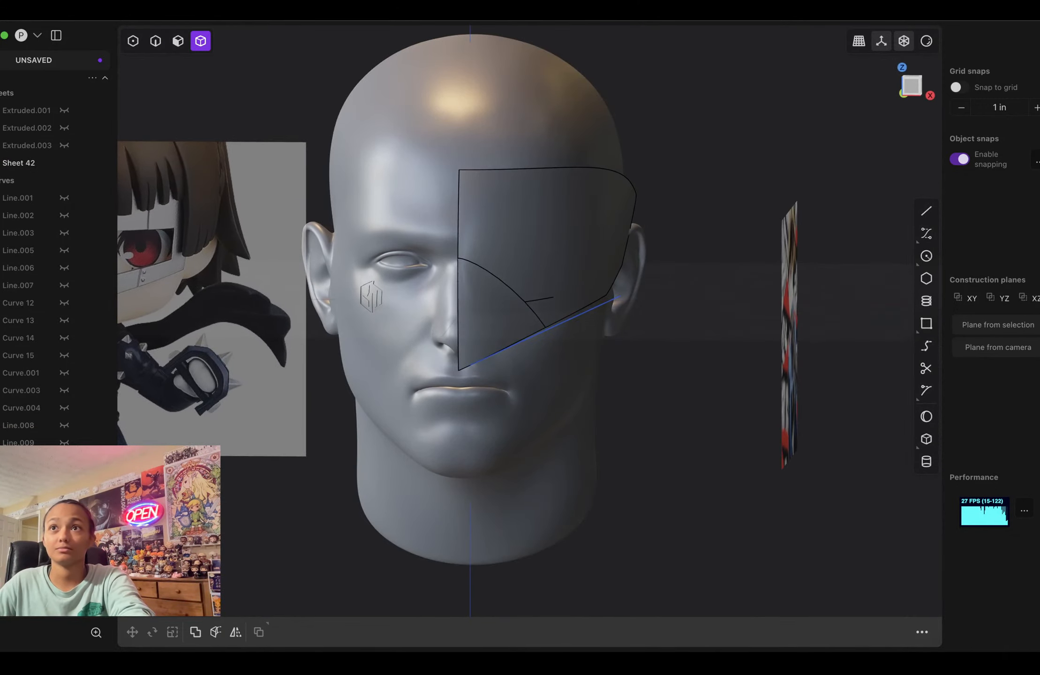
pyautogui.press('KP_1')
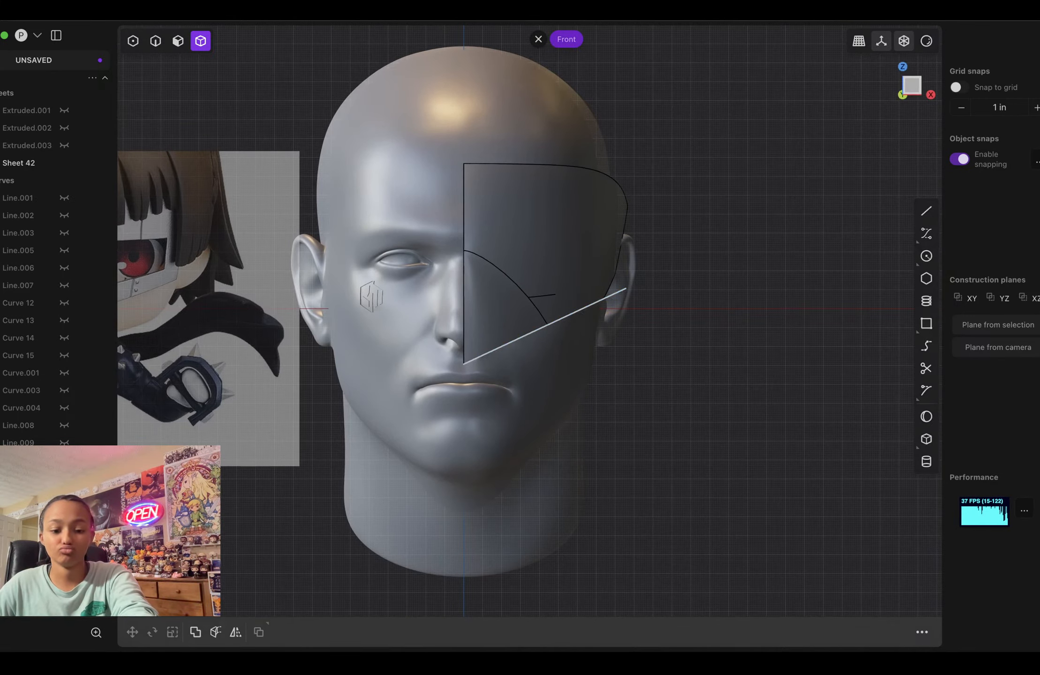
pyautogui.click(574, 313)
pyautogui.press('Delete')
# Step: Draw a slanted line about 77.6 in long in the front view along the mask half's outer side edge
pyautogui.click(926, 211)
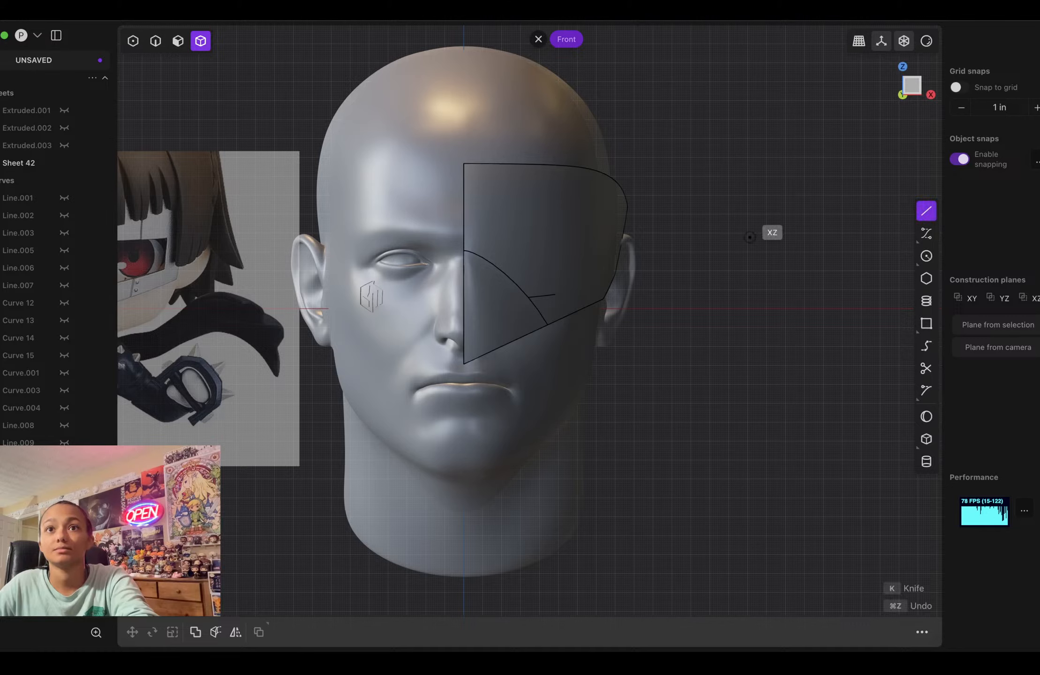
pyautogui.click(642, 194)
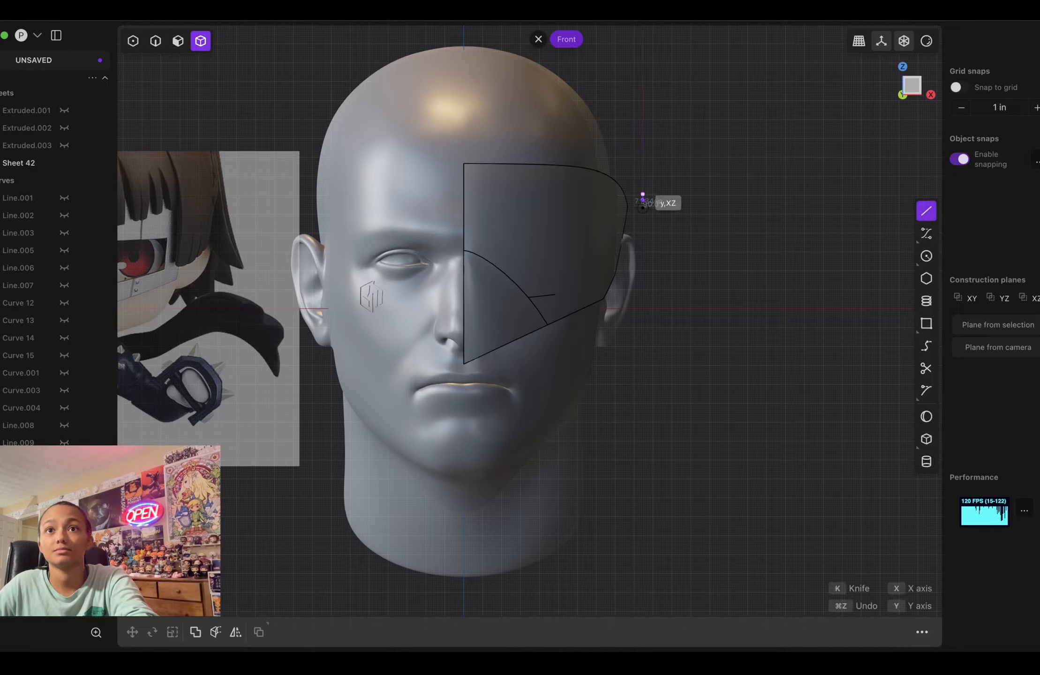
pyautogui.click(587, 330)
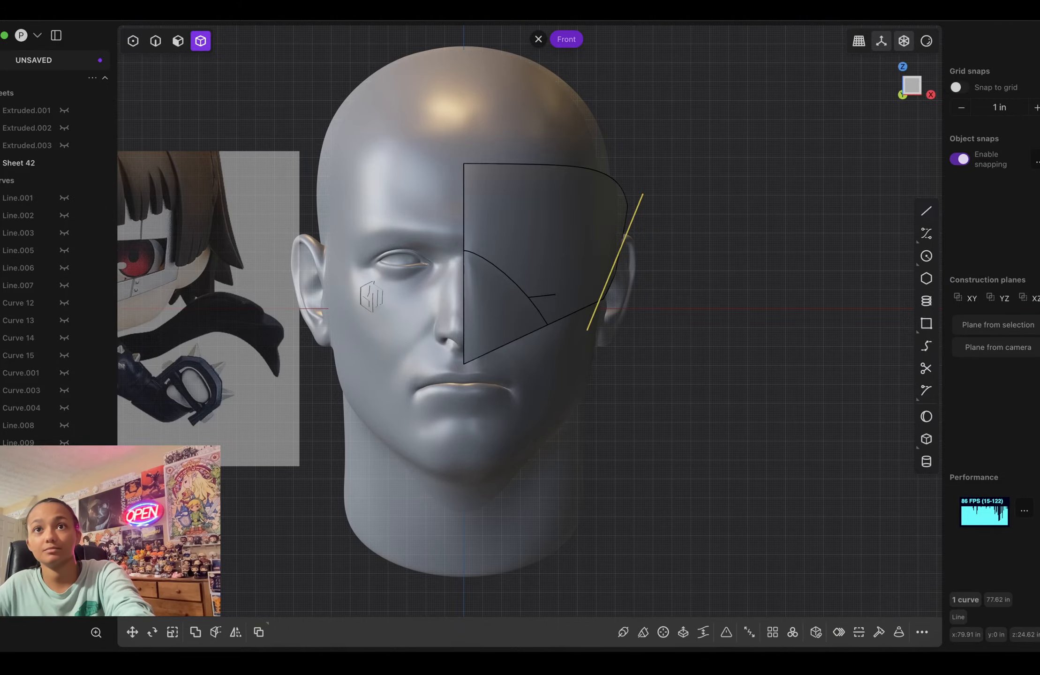
# Step: In the right view, move the line's lower end to the mask's lower-edge corner and its upper end past the upper rear corner
pyautogui.moveTo(579, 300); pyautogui.dragTo(429, 309, button='middle')
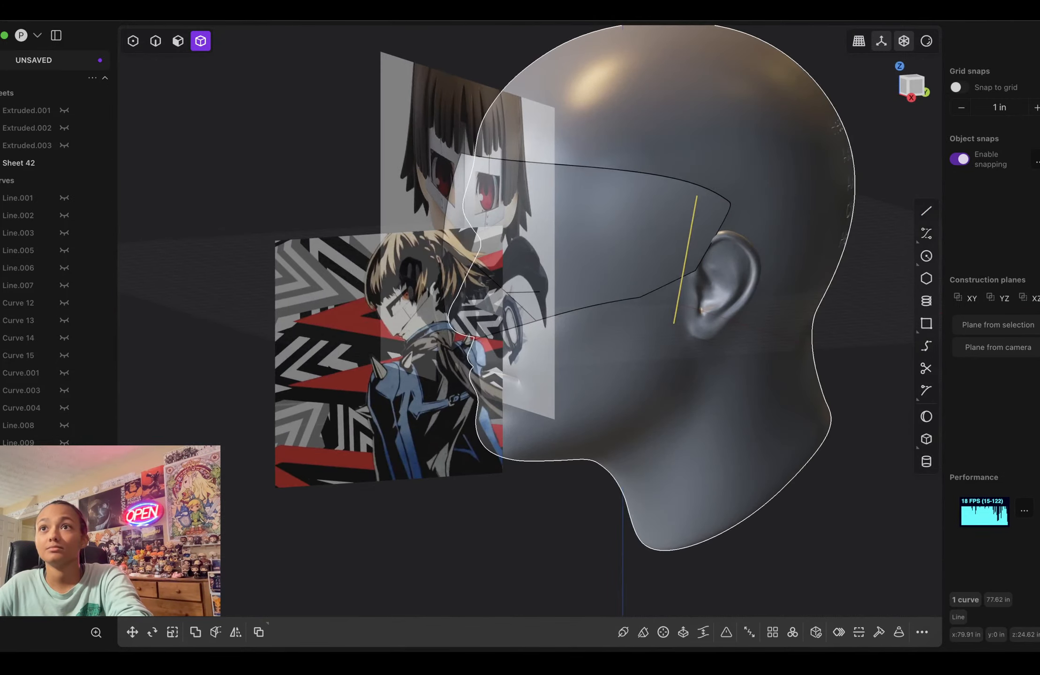
pyautogui.press('KP_3')
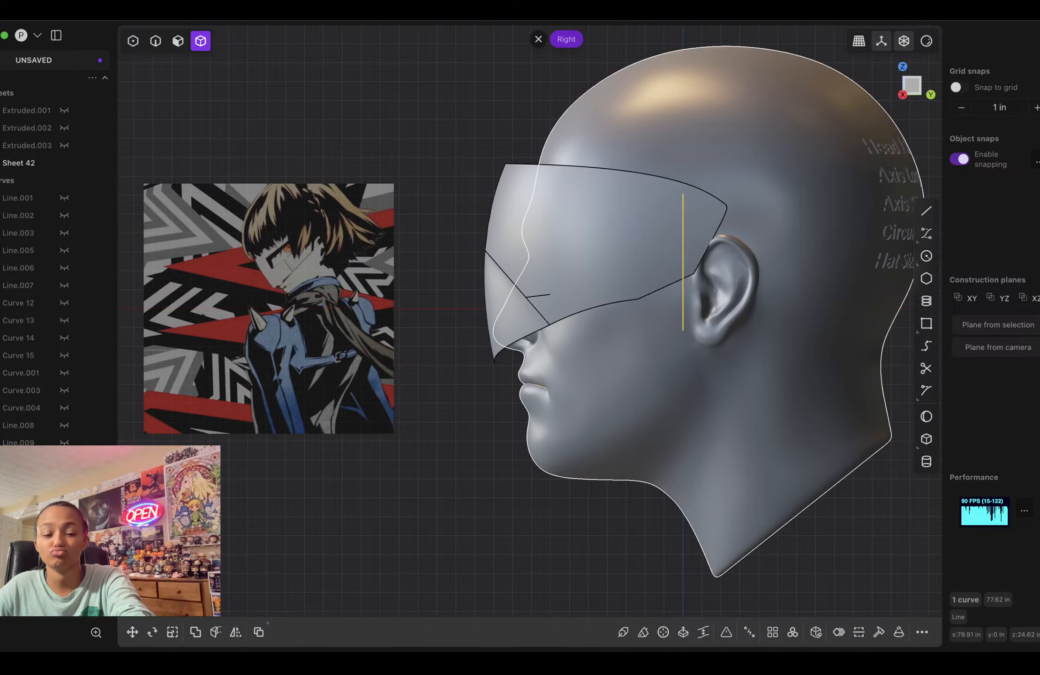
pyautogui.press('1')
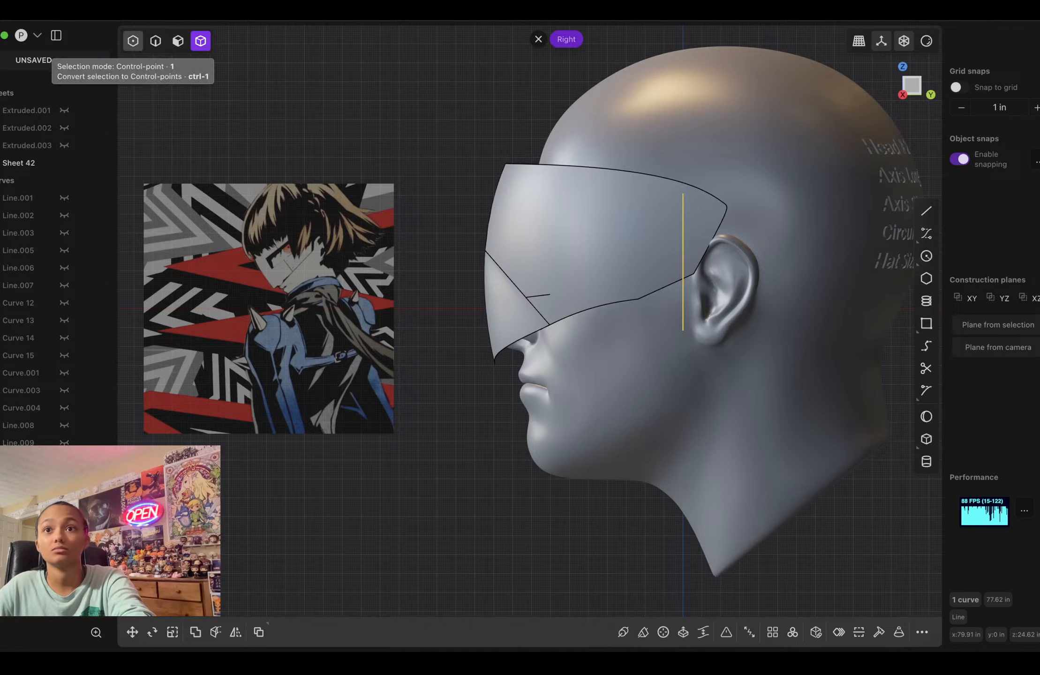
pyautogui.click(683, 330)
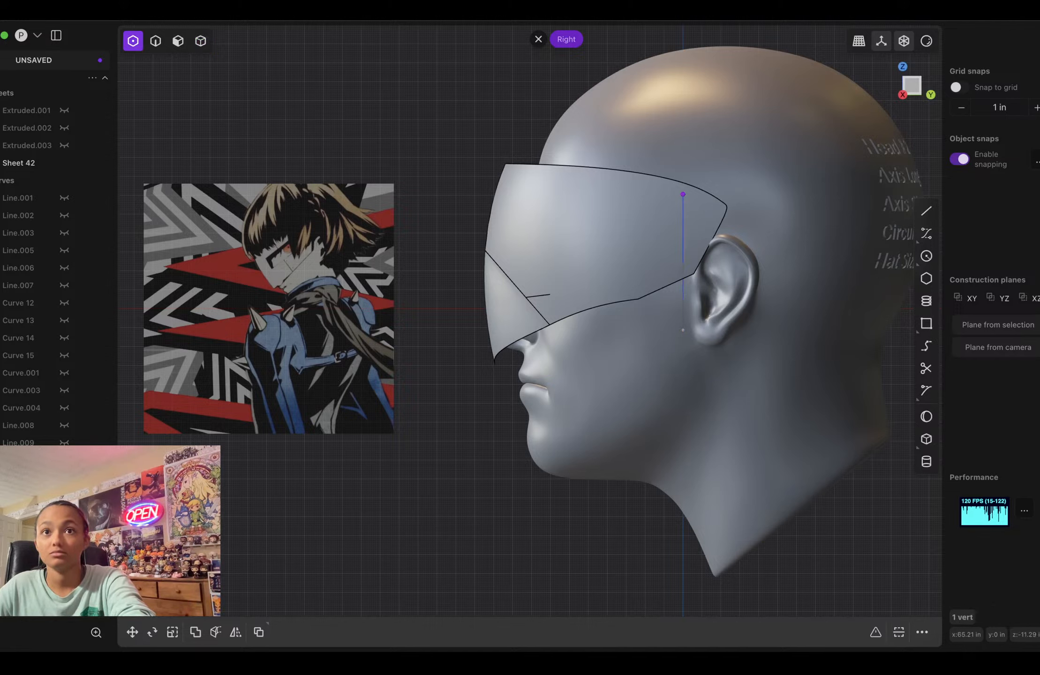
pyautogui.press('g')
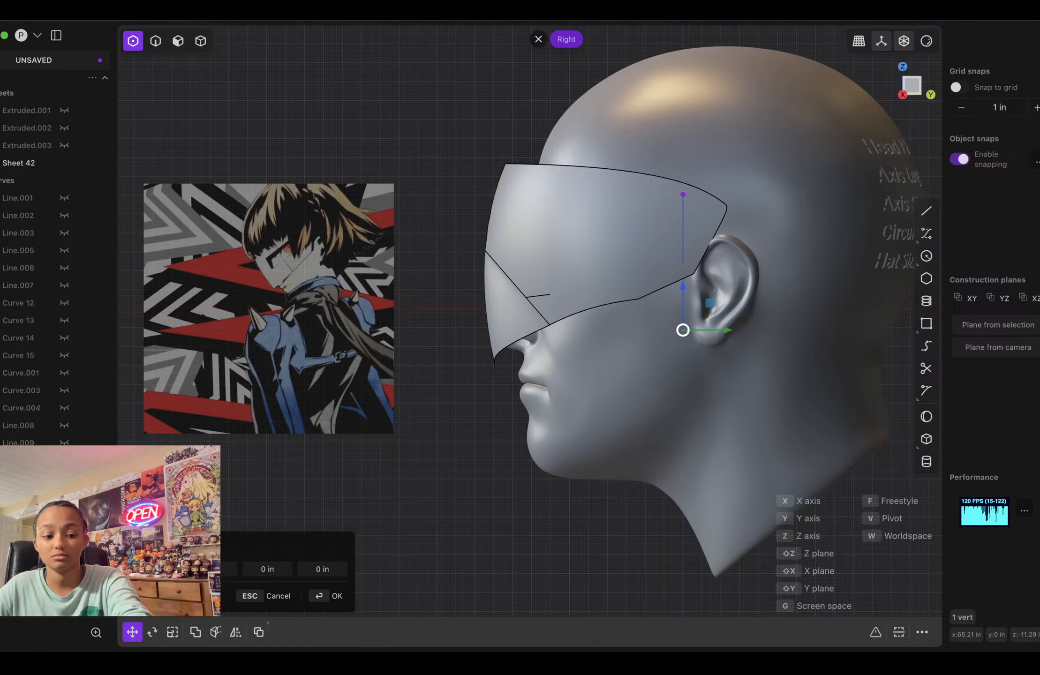
pyautogui.moveTo(683, 330); pyautogui.dragTo(638, 298)
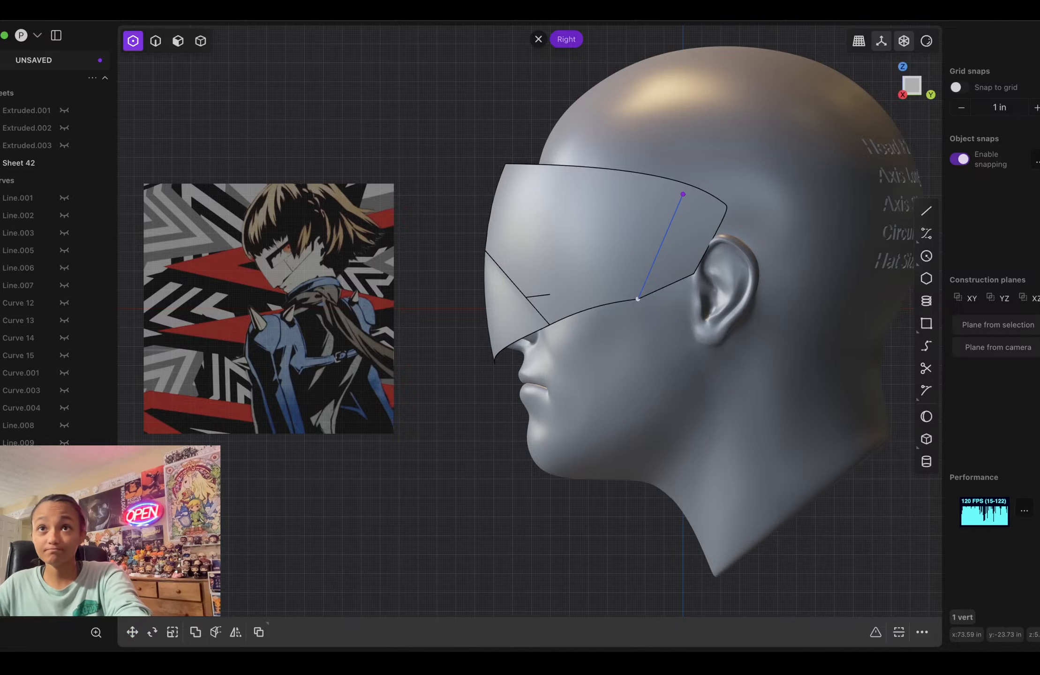
pyautogui.moveTo(682, 194); pyautogui.dragTo(748, 184)
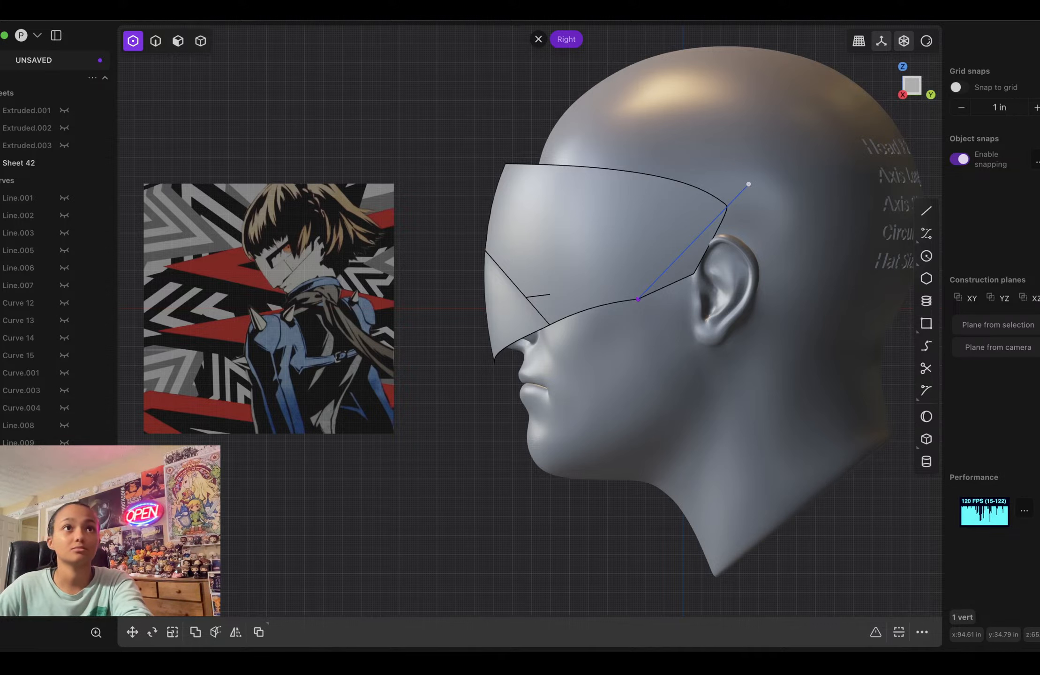
# Step: Cut off the mask's rear portion beside the ear with the slanted line, and delete the line
pyautogui.press('2')
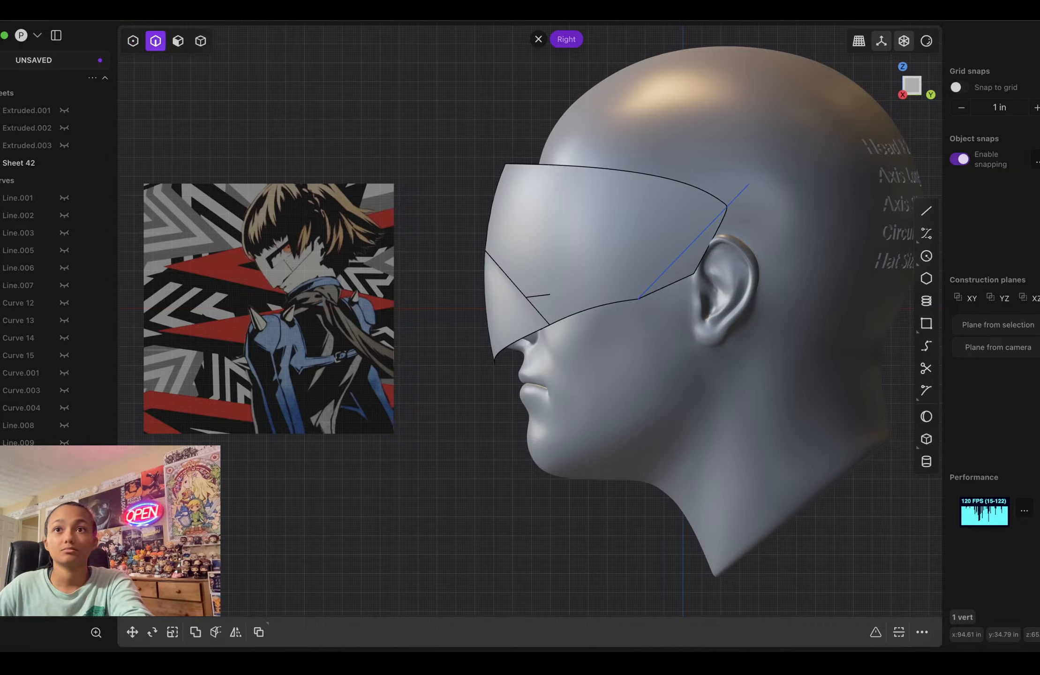
pyautogui.click(720, 219)
pyautogui.click(694, 241)
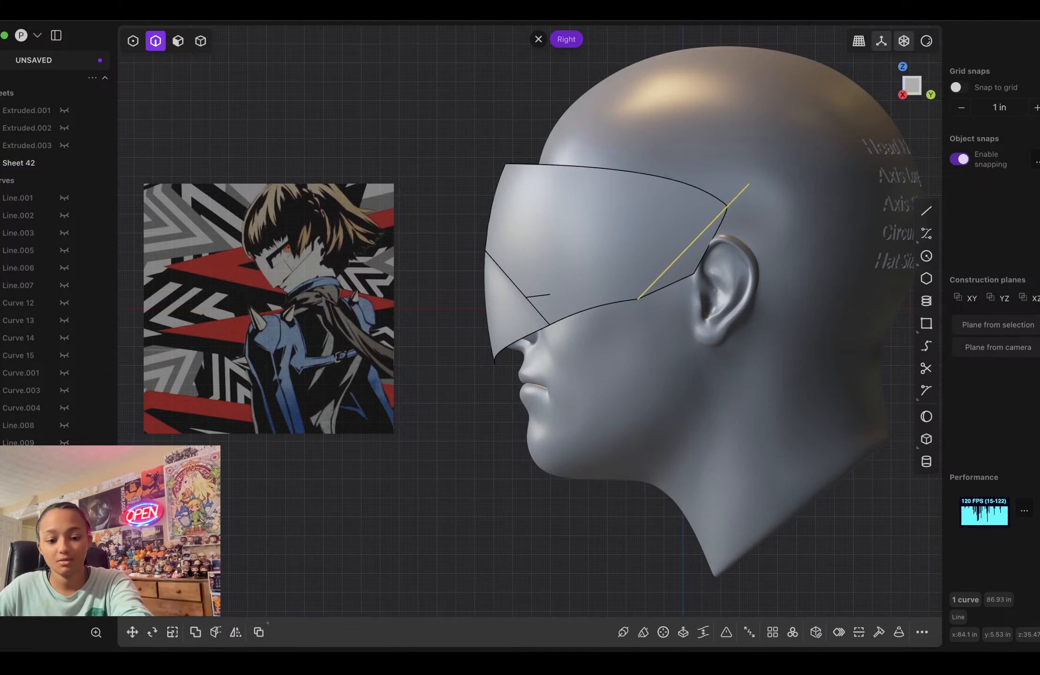
pyautogui.press('c')
pyautogui.click(656, 239)
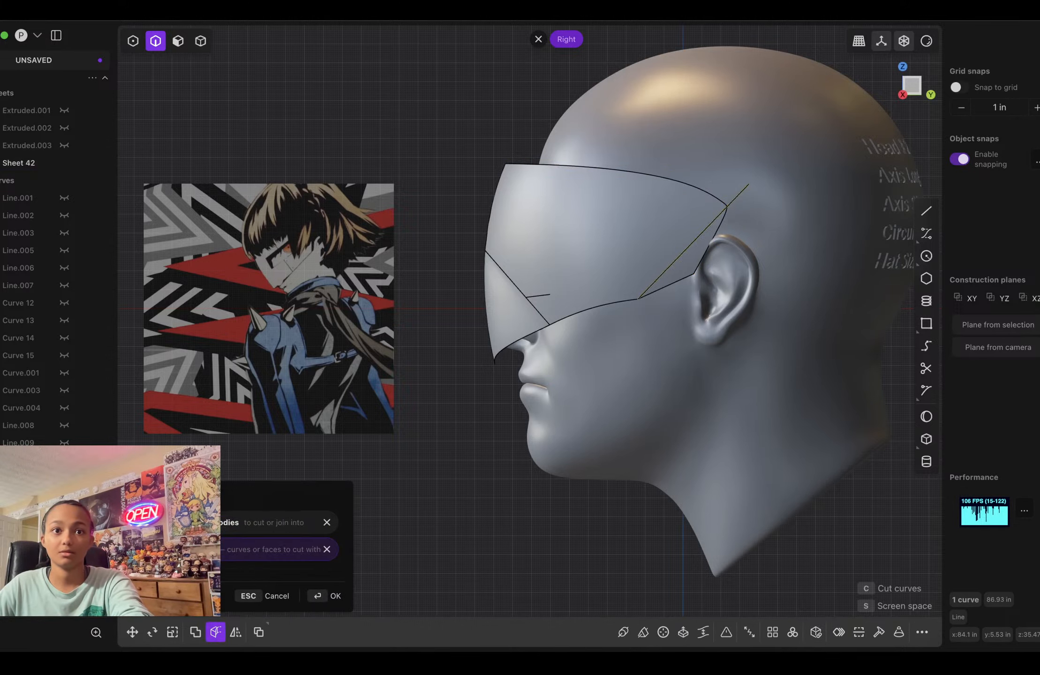
pyautogui.press('Return')
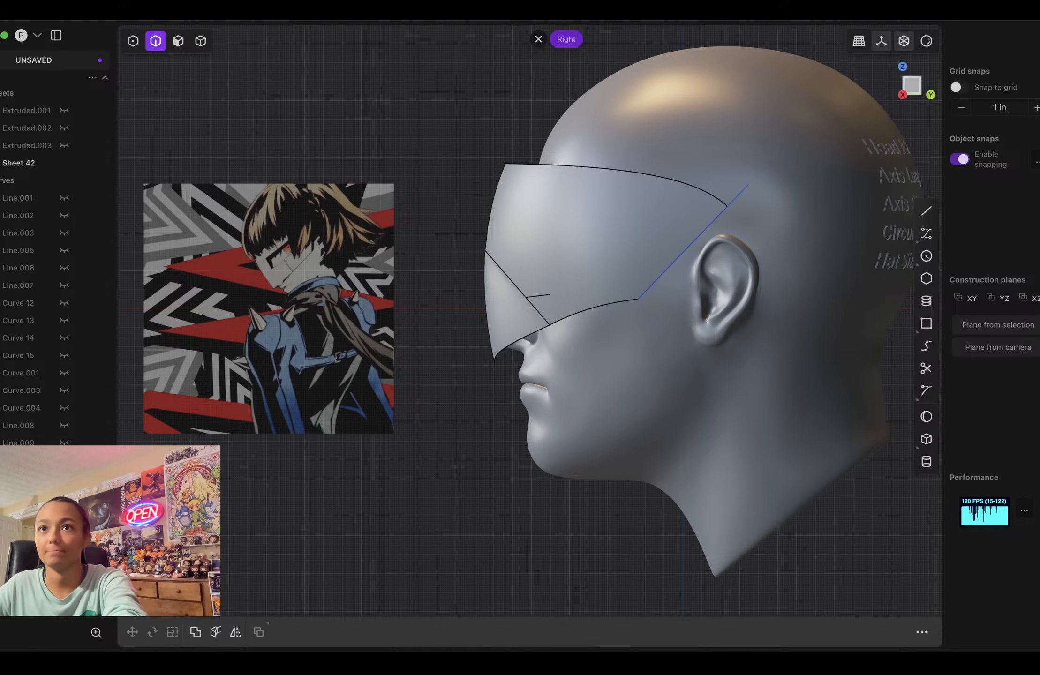
pyautogui.click(703, 232)
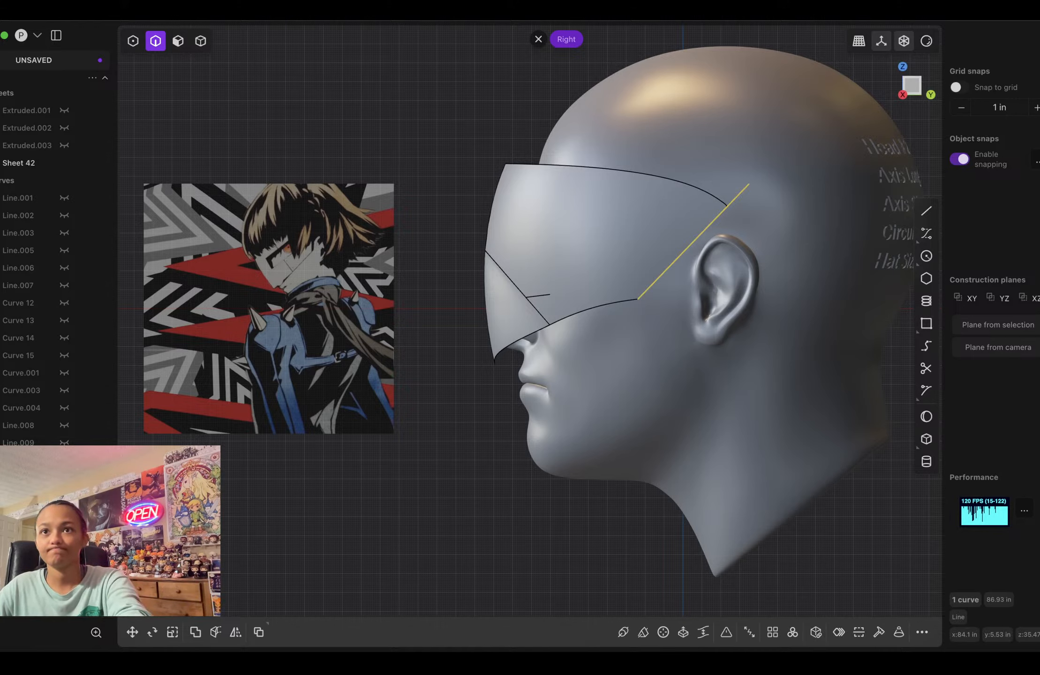
pyautogui.press('Delete')
# Step: Offset the mask's slanted rear edge outward toward the ear by 5.125 in
pyautogui.click(690, 244)
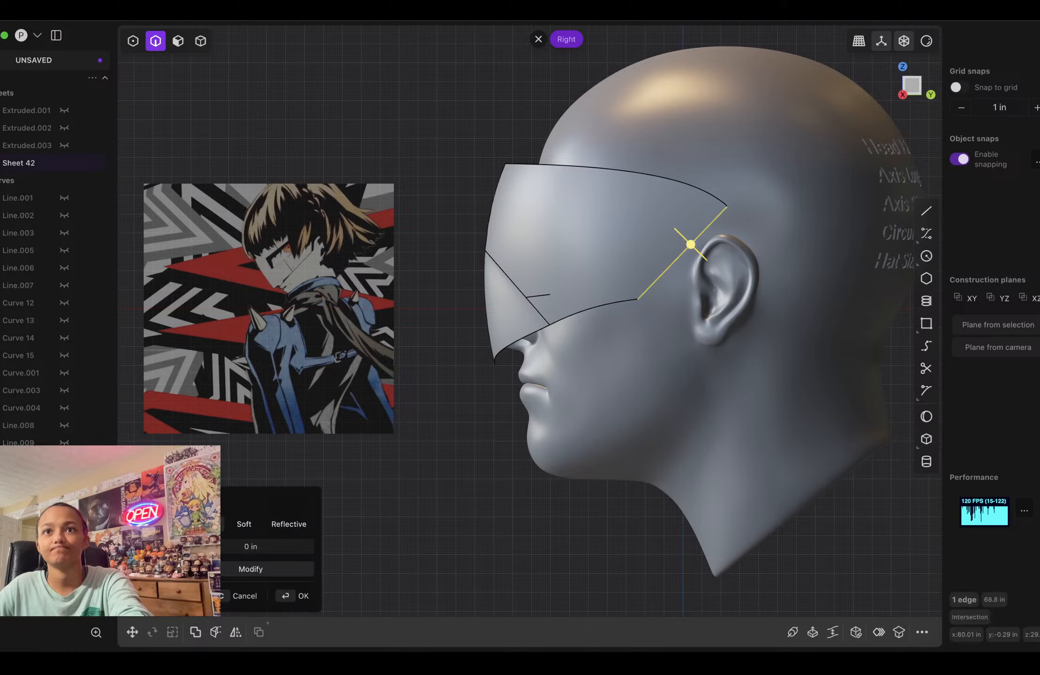
pyautogui.moveTo(690, 244); pyautogui.dragTo(697, 251)
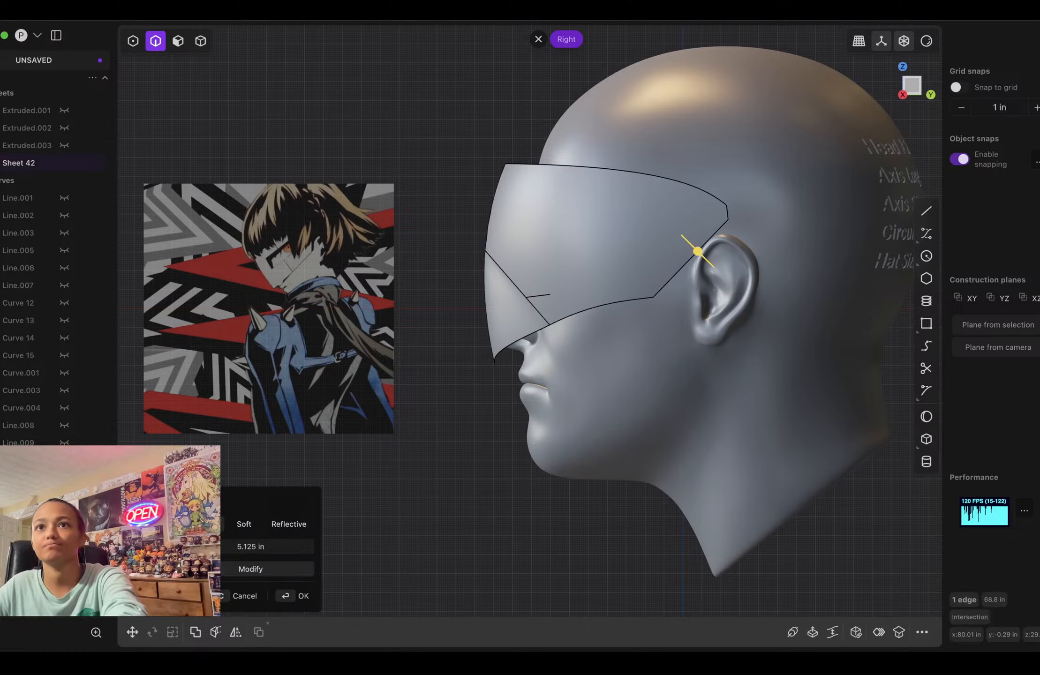
pyautogui.press('Return')
# Step: In the right view, draw a curve about 122 in long from the mask's upper rear corner to above its front upper corner
pyautogui.moveTo(697, 251); pyautogui.dragTo(863, 252, button='middle')
pyautogui.press('KP_1')
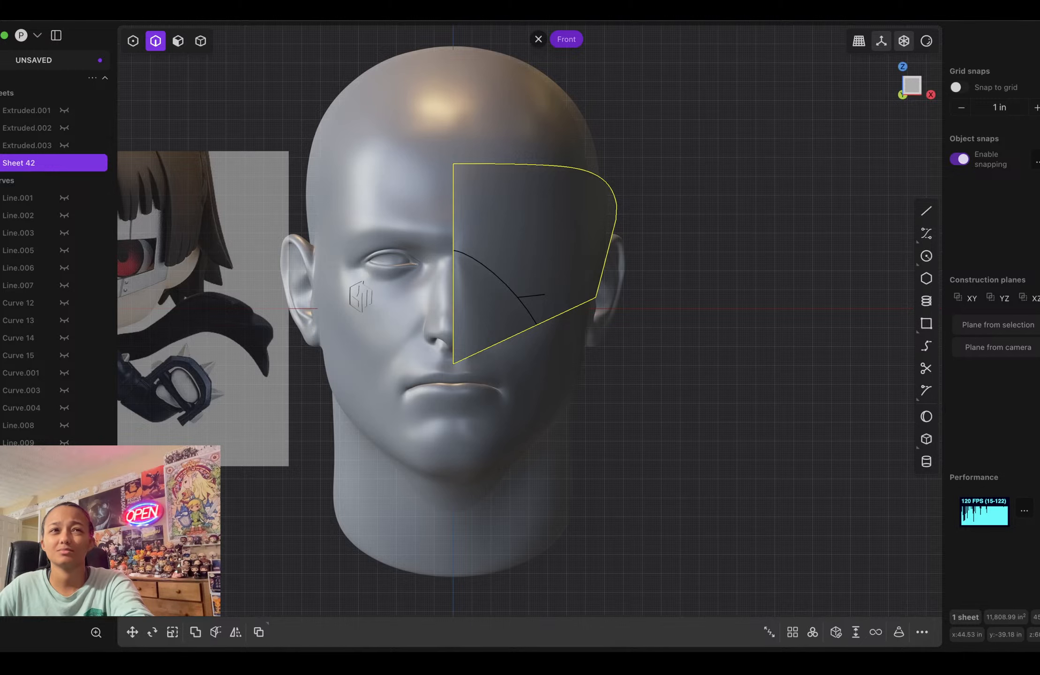
pyautogui.scroll(-5, 534, 401)
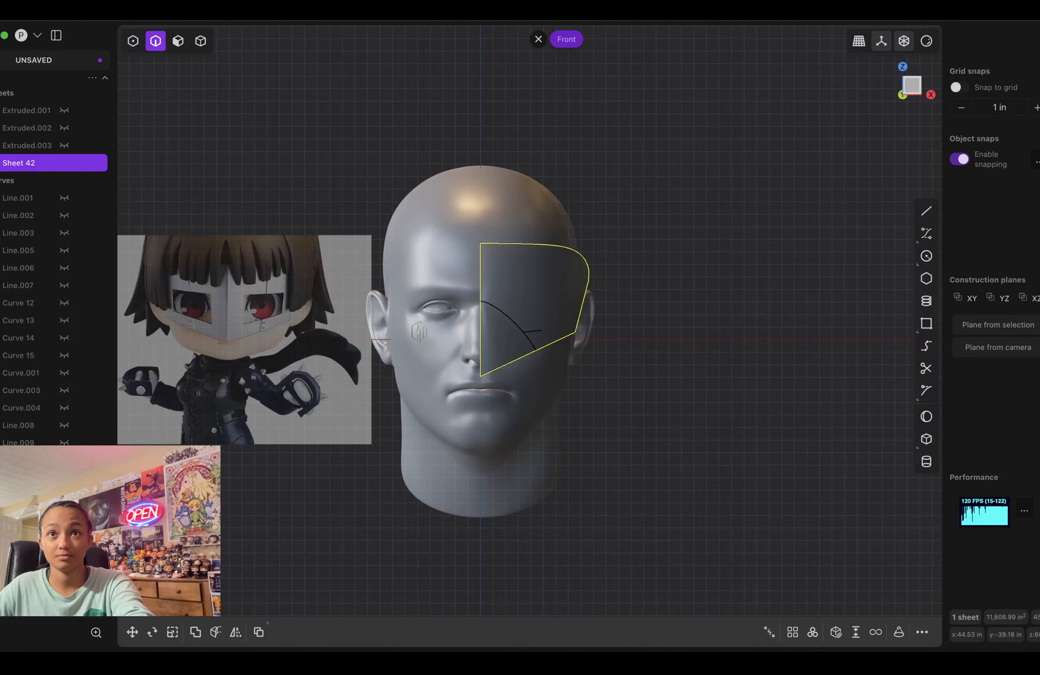
pyautogui.moveTo(418, 331); pyautogui.dragTo(458, 334, button='middle')
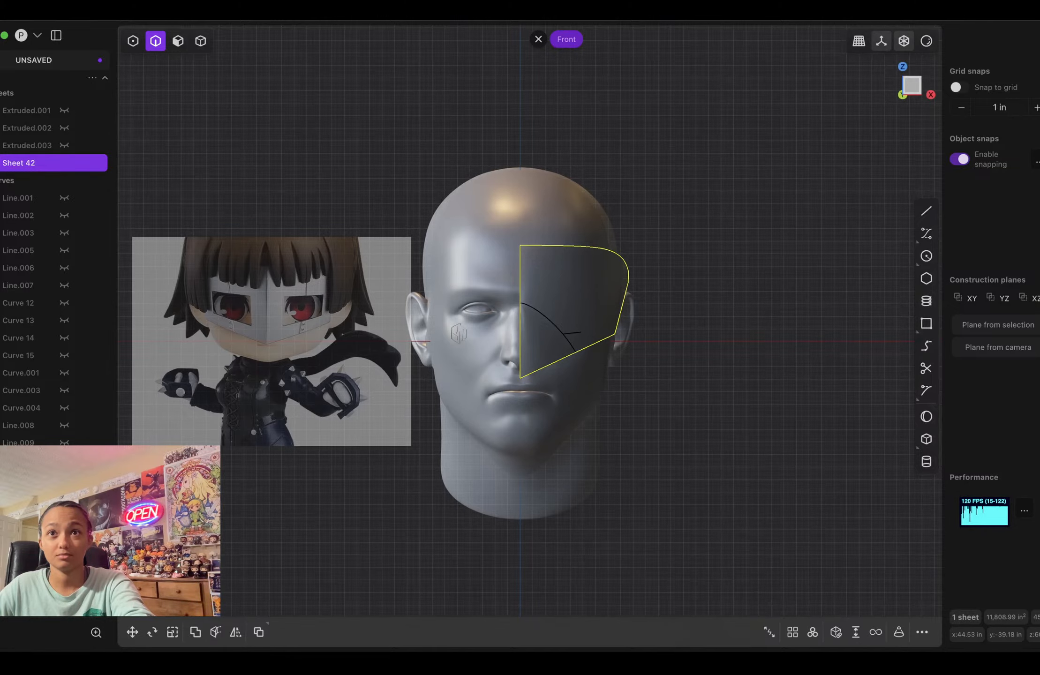
pyautogui.moveTo(458, 333); pyautogui.dragTo(535, 335, button='middle')
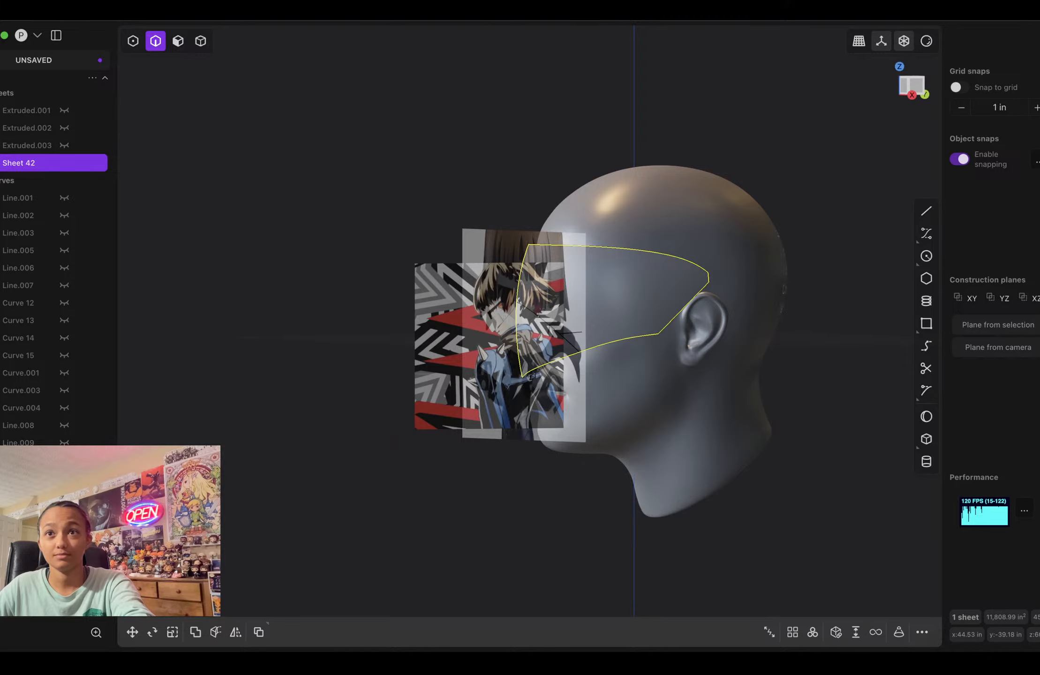
pyautogui.press('/')
pyautogui.press('KP_3')
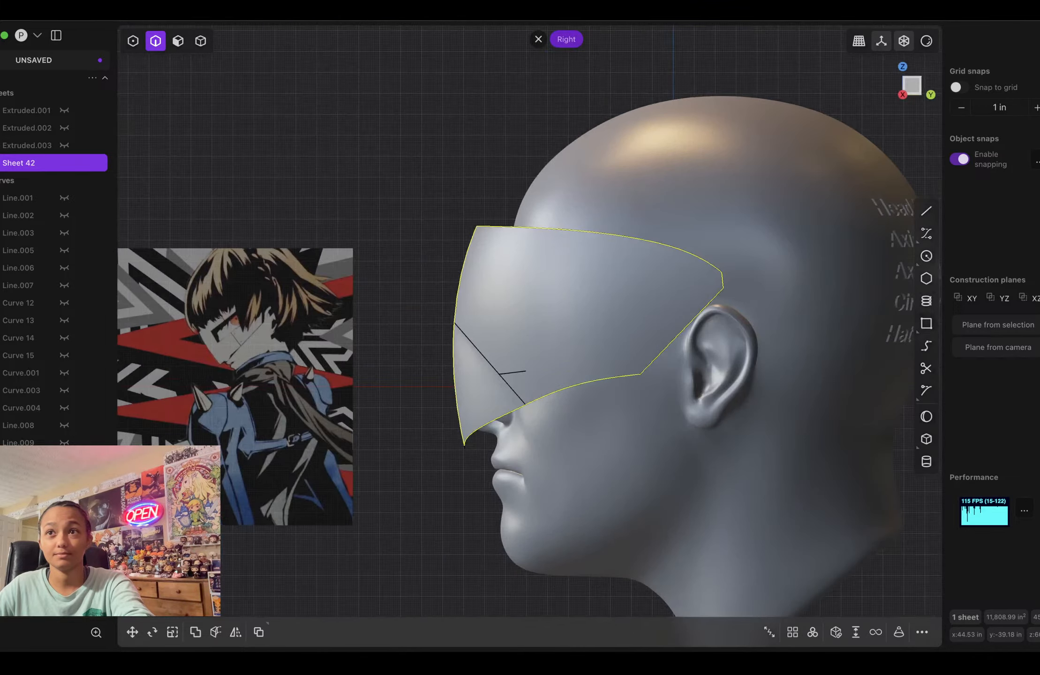
pyautogui.press('p')
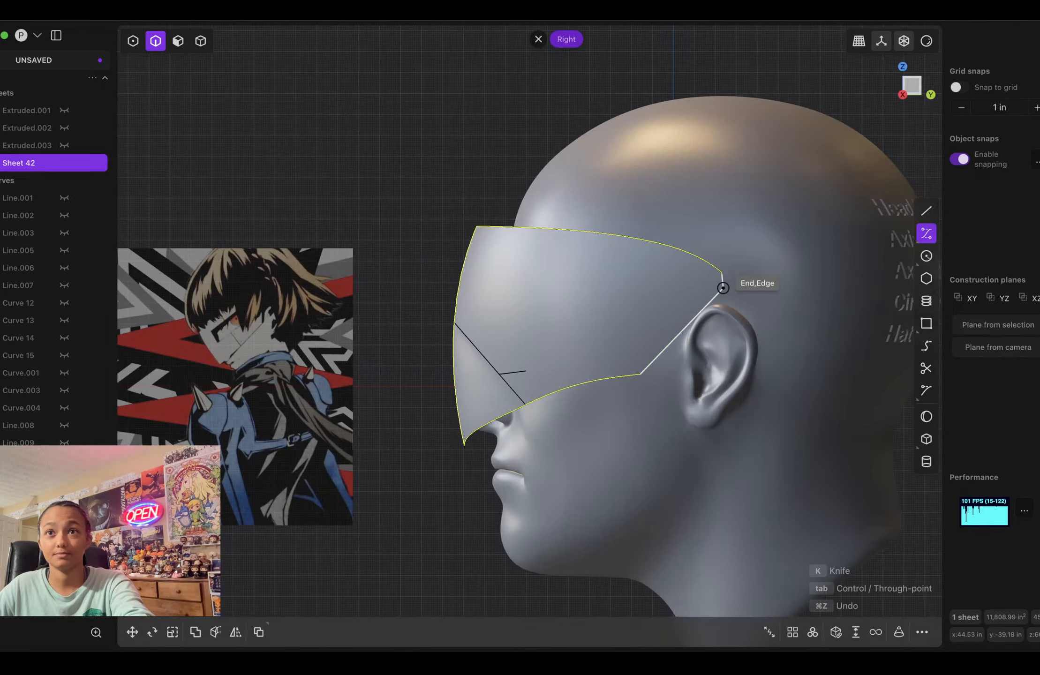
pyautogui.click(723, 287)
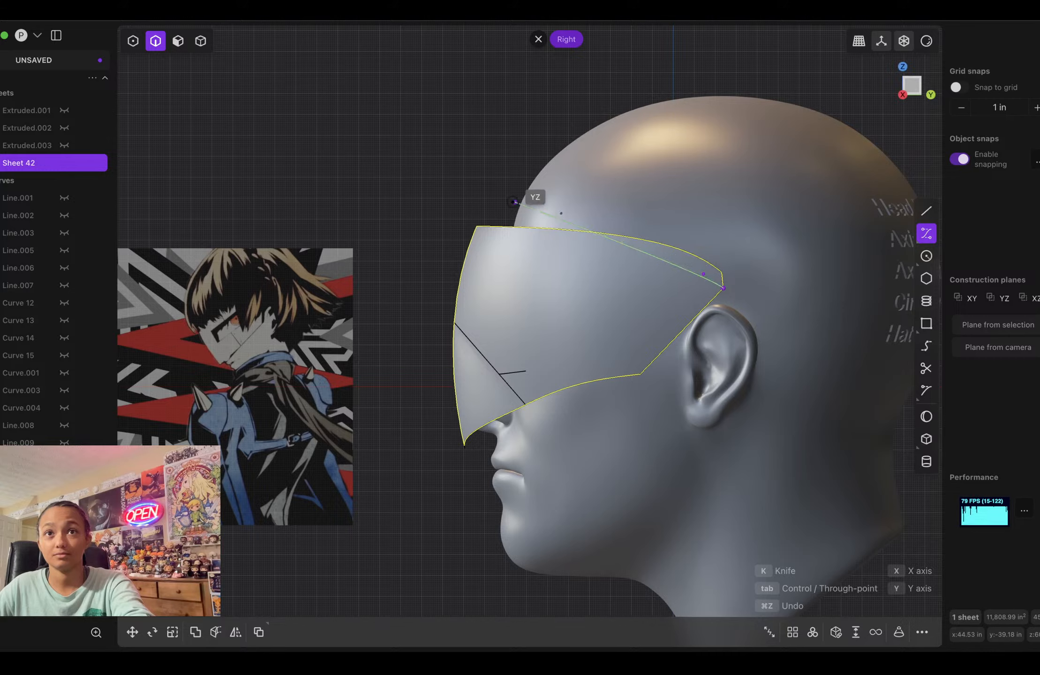
pyautogui.click(641, 227)
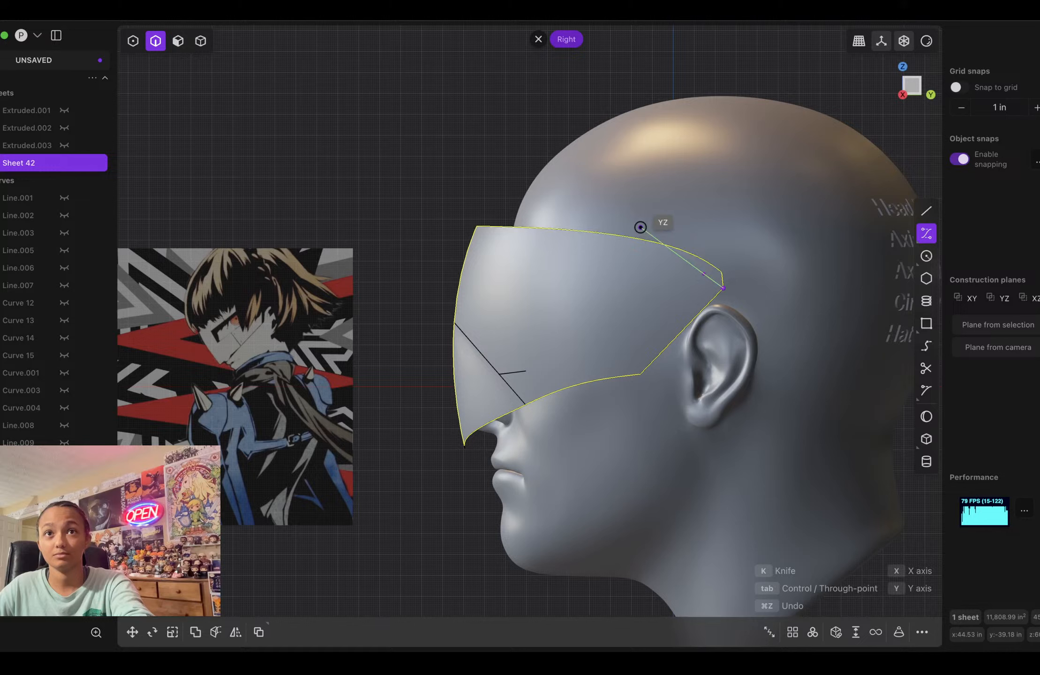
pyautogui.click(488, 192)
pyautogui.press('Return')
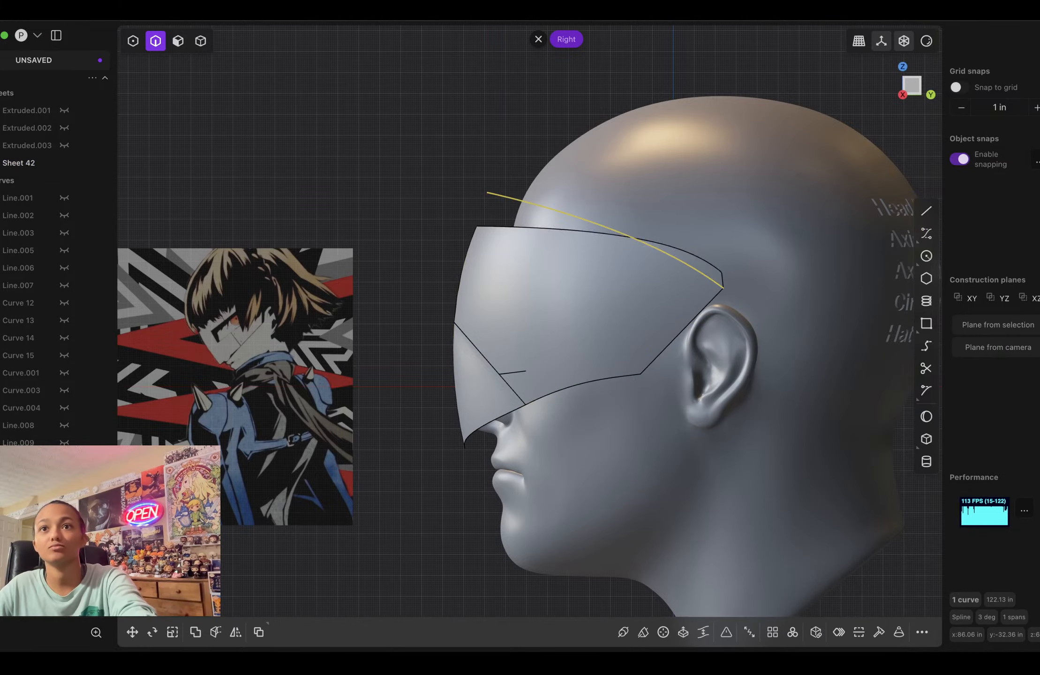
# Step: Reshape the curve by moving its rear end down to the ear, its front end toward the mask's upper corner, and both control points forward
pyautogui.click(133, 41)
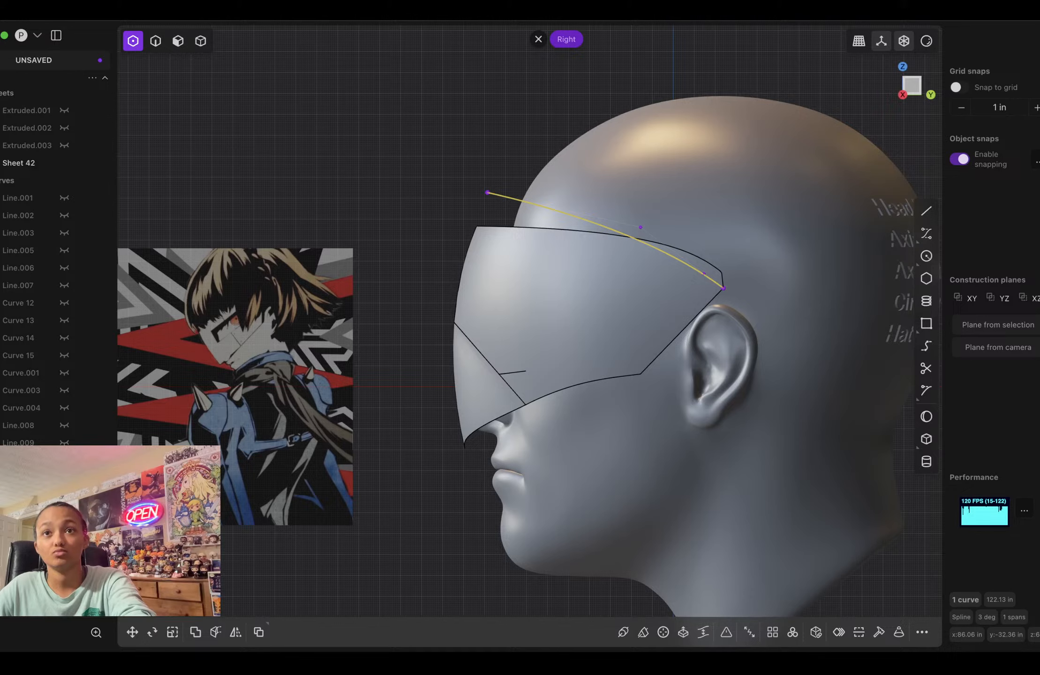
pyautogui.click(640, 228)
pyautogui.moveTo(641, 227); pyautogui.dragTo(598, 227)
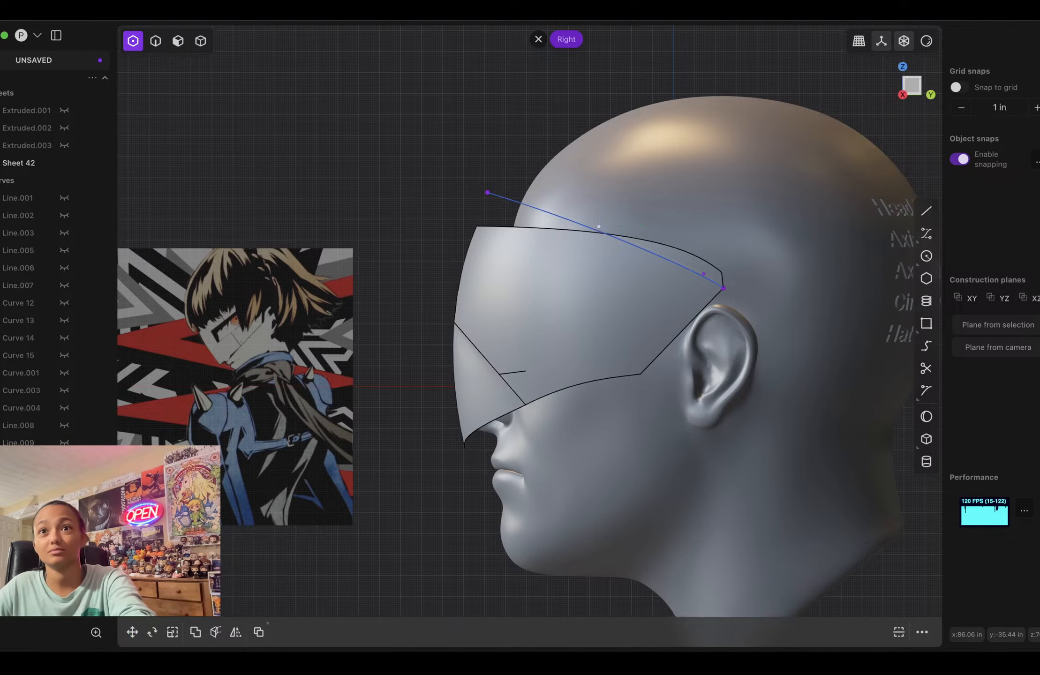
pyautogui.click(723, 288)
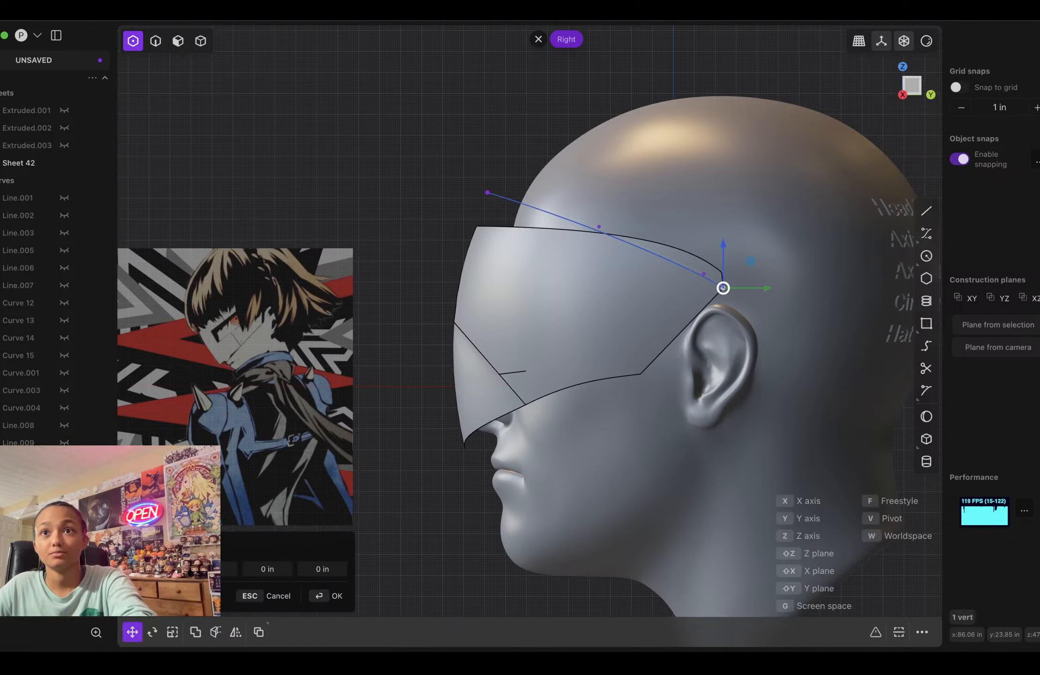
pyautogui.moveTo(723, 287); pyautogui.dragTo(708, 318)
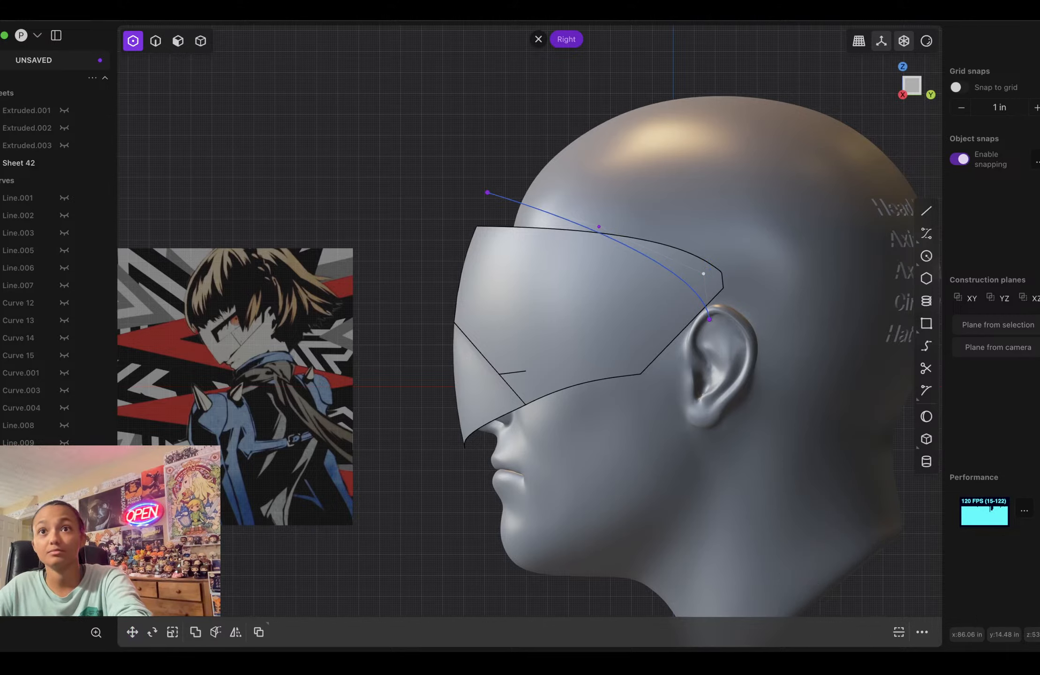
pyautogui.moveTo(703, 274); pyautogui.dragTo(666, 265)
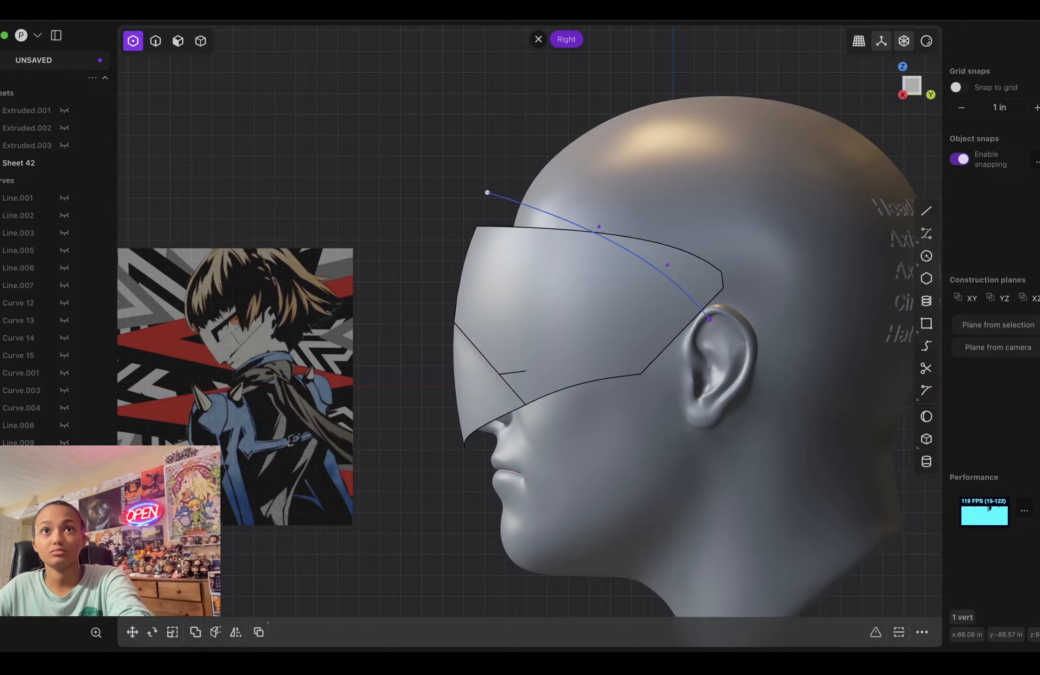
pyautogui.moveTo(488, 192); pyautogui.dragTo(467, 216)
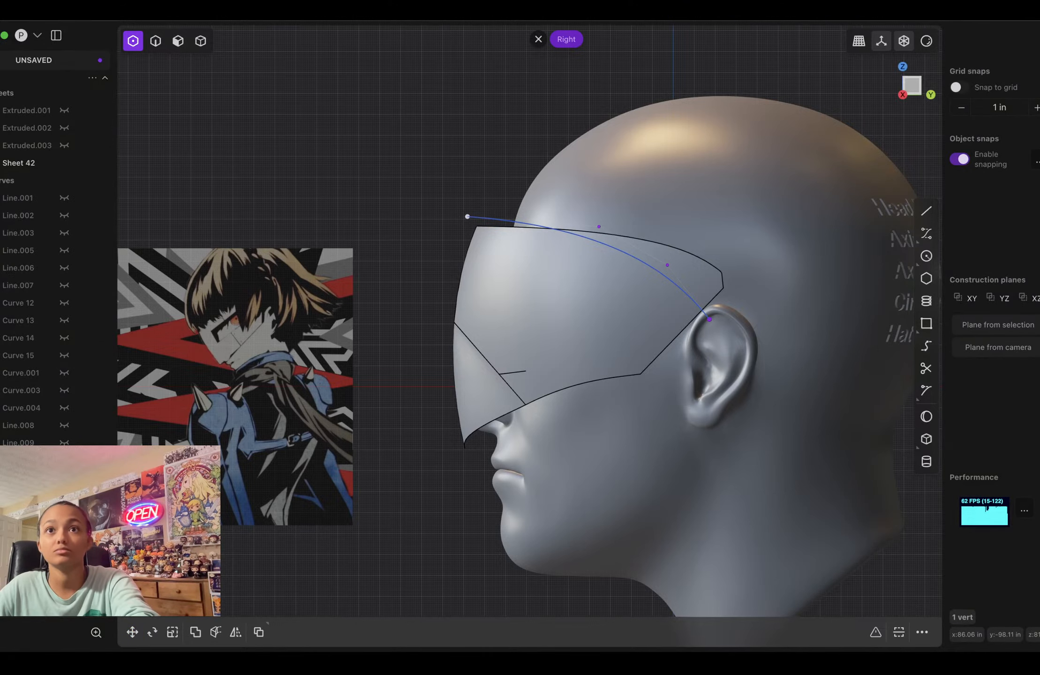
# Step: Bring the curve's front end level with the mask's upper edge and refine the rear arc with the two control points
pyautogui.click(599, 227)
pyautogui.moveTo(599, 226); pyautogui.dragTo(586, 226)
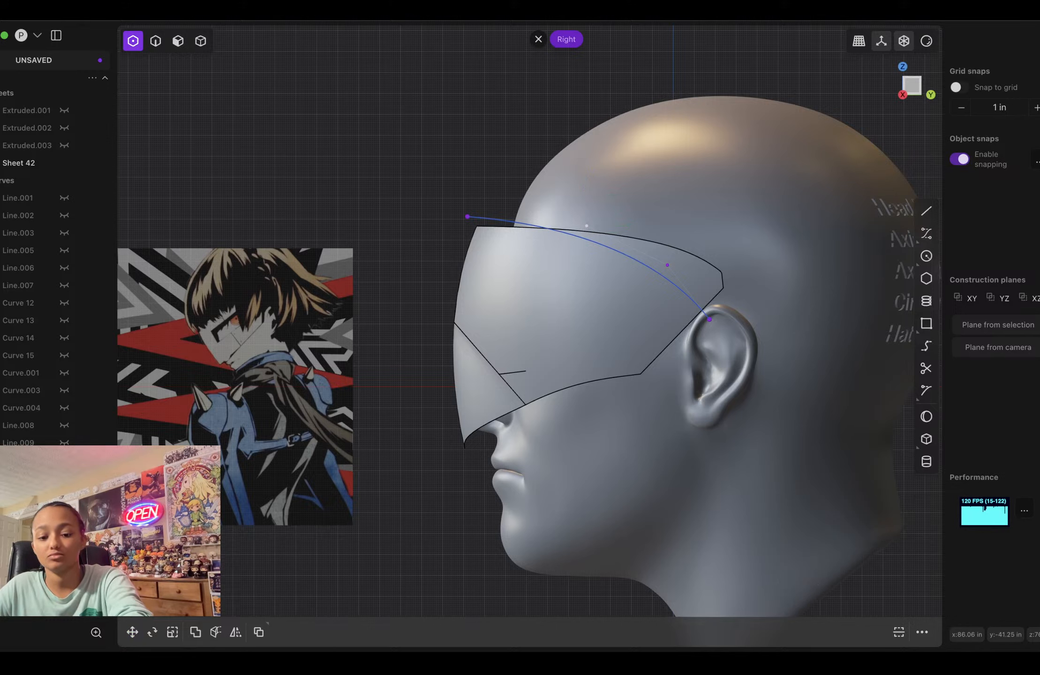
pyautogui.moveTo(667, 265); pyautogui.dragTo(674, 260)
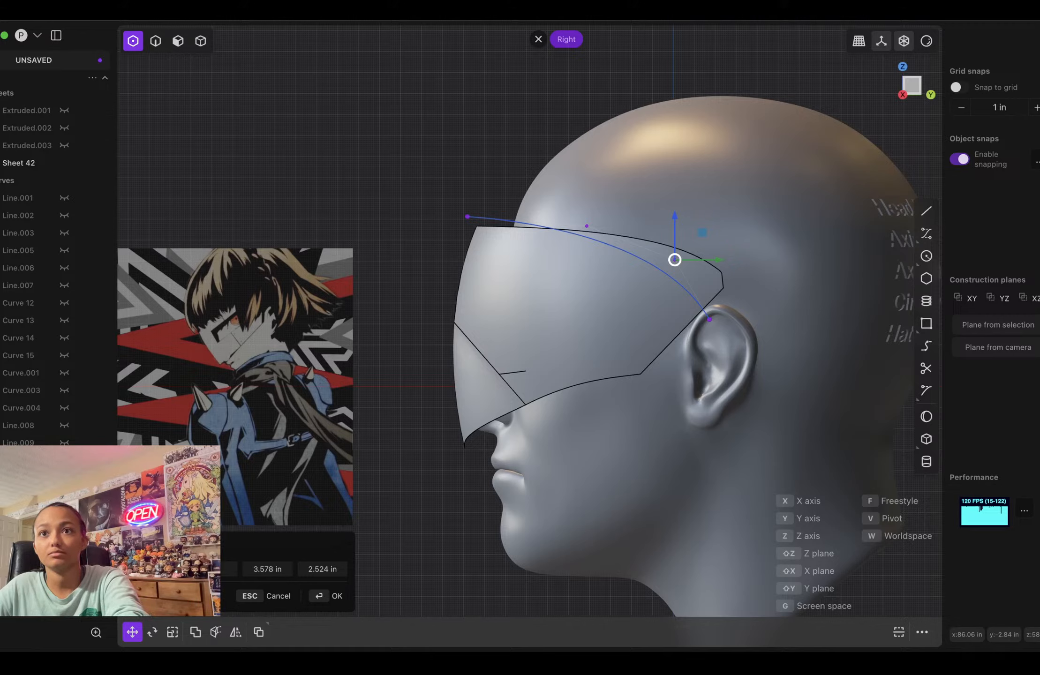
pyautogui.moveTo(674, 260); pyautogui.dragTo(674, 260)
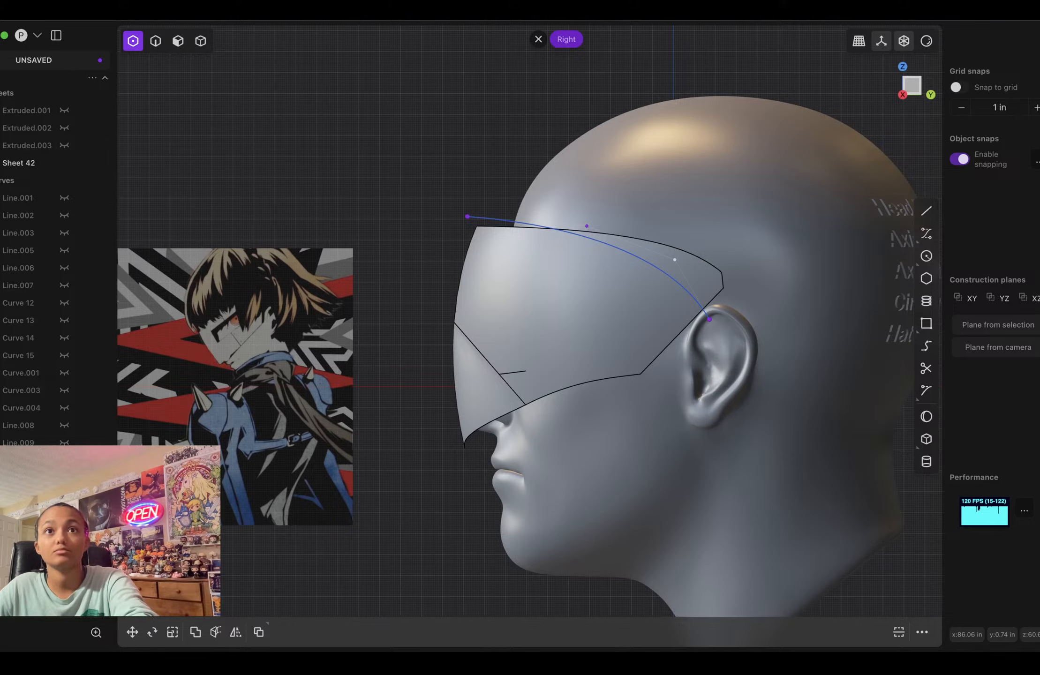
pyautogui.moveTo(467, 216); pyautogui.dragTo(453, 226)
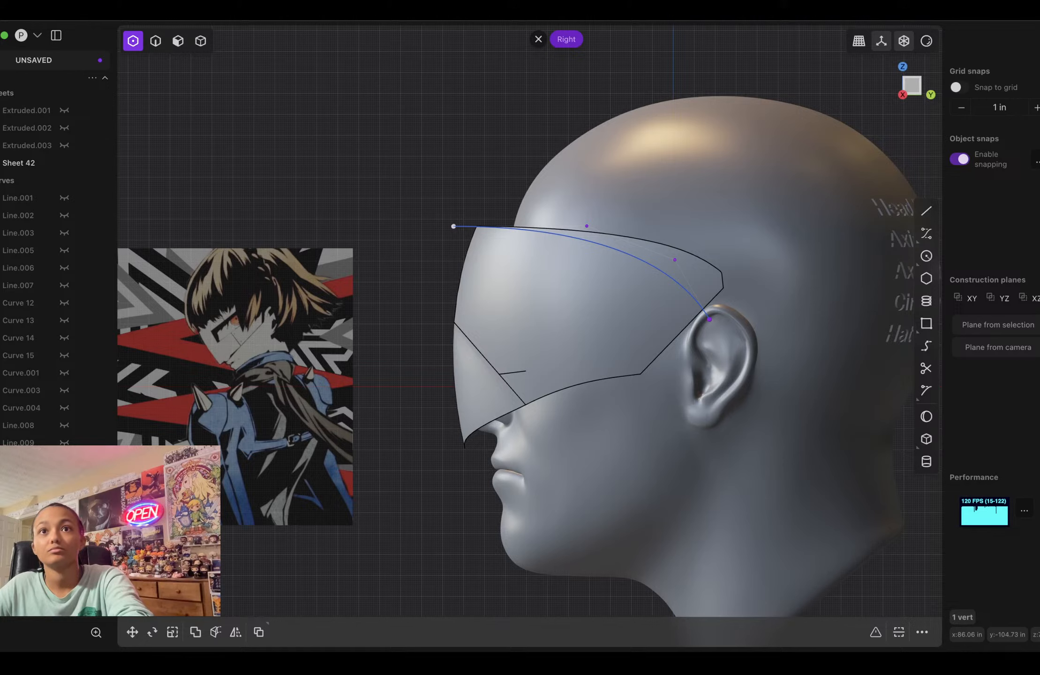
pyautogui.moveTo(587, 226); pyautogui.dragTo(587, 231)
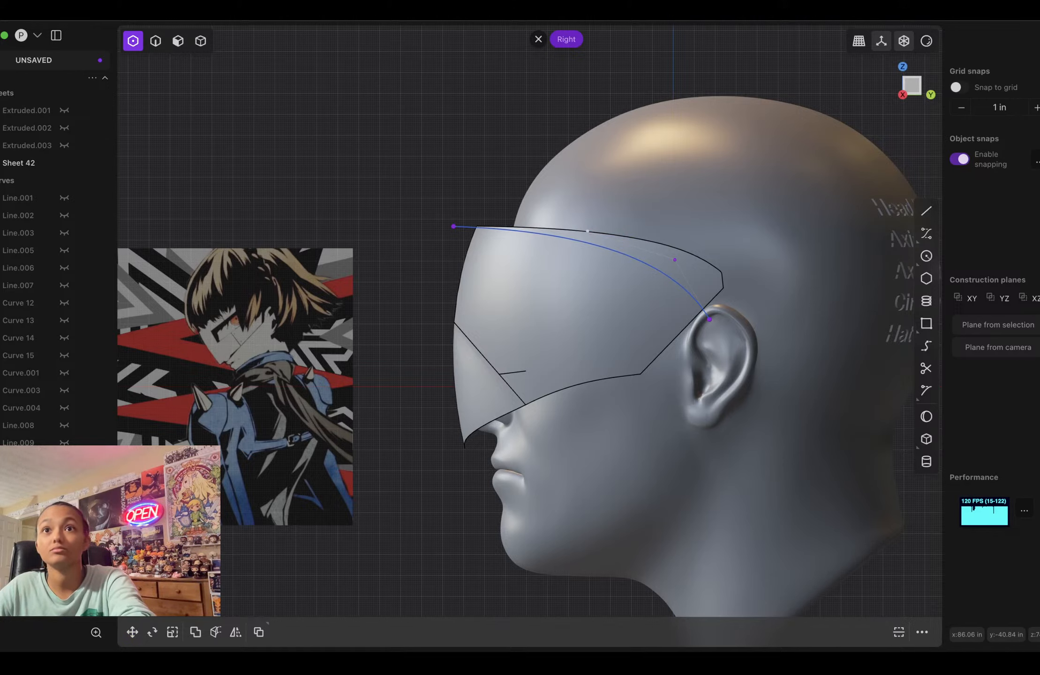
pyautogui.moveTo(674, 260); pyautogui.dragTo(679, 277)
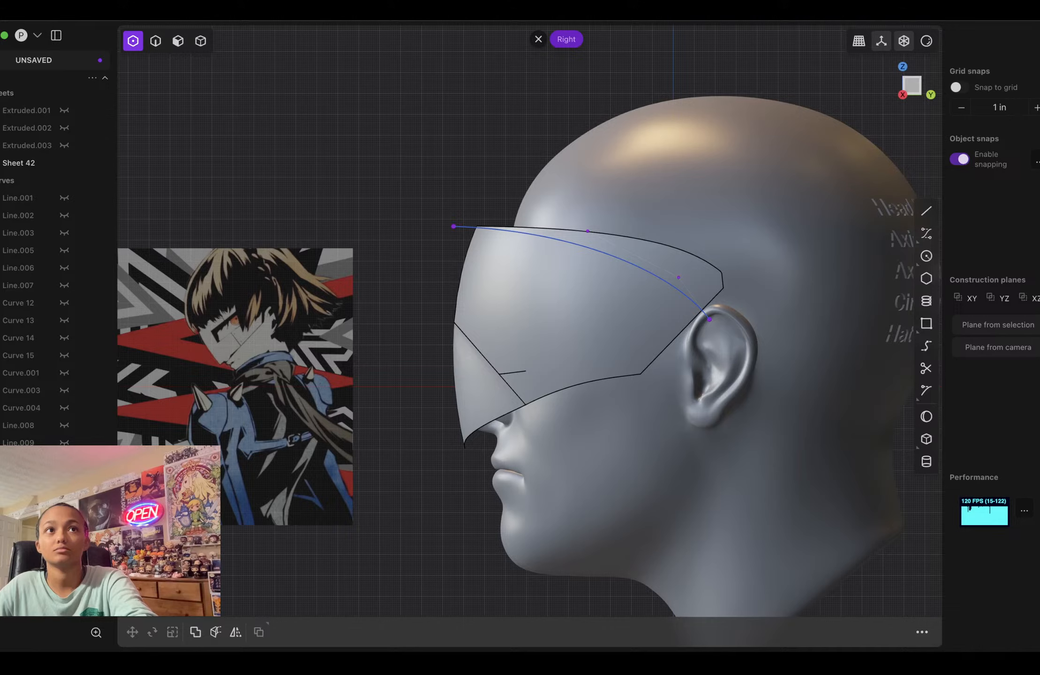
# Step: Cut the mask sheet with the curve to separate its upper strip from the main body
pyautogui.press('2')
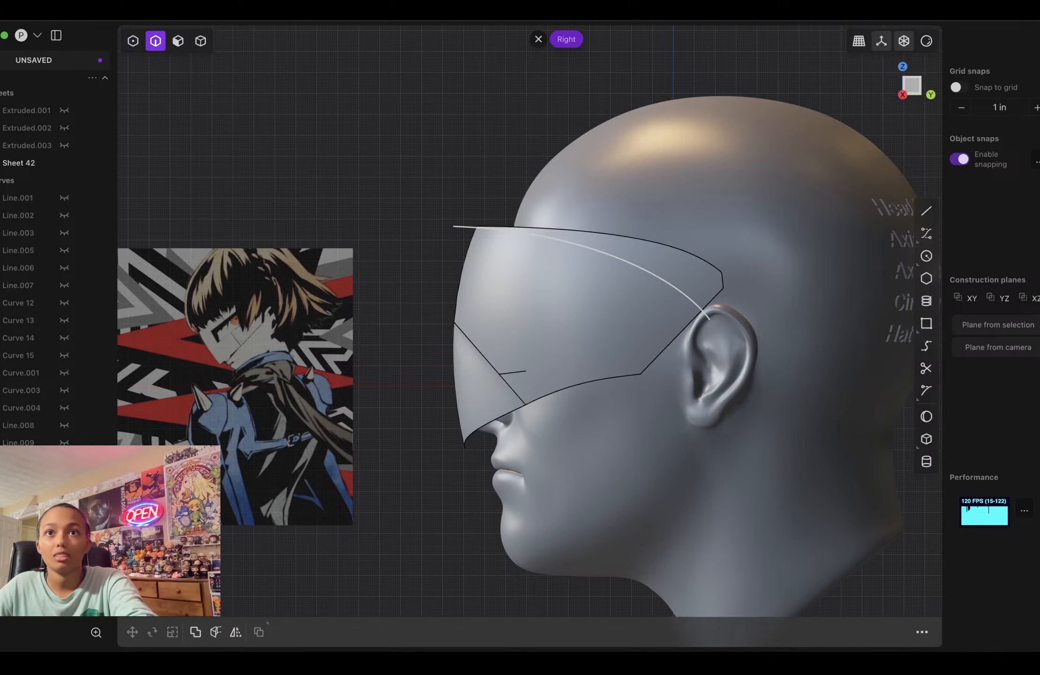
pyautogui.click(675, 287)
pyautogui.press('c')
pyautogui.click(661, 300)
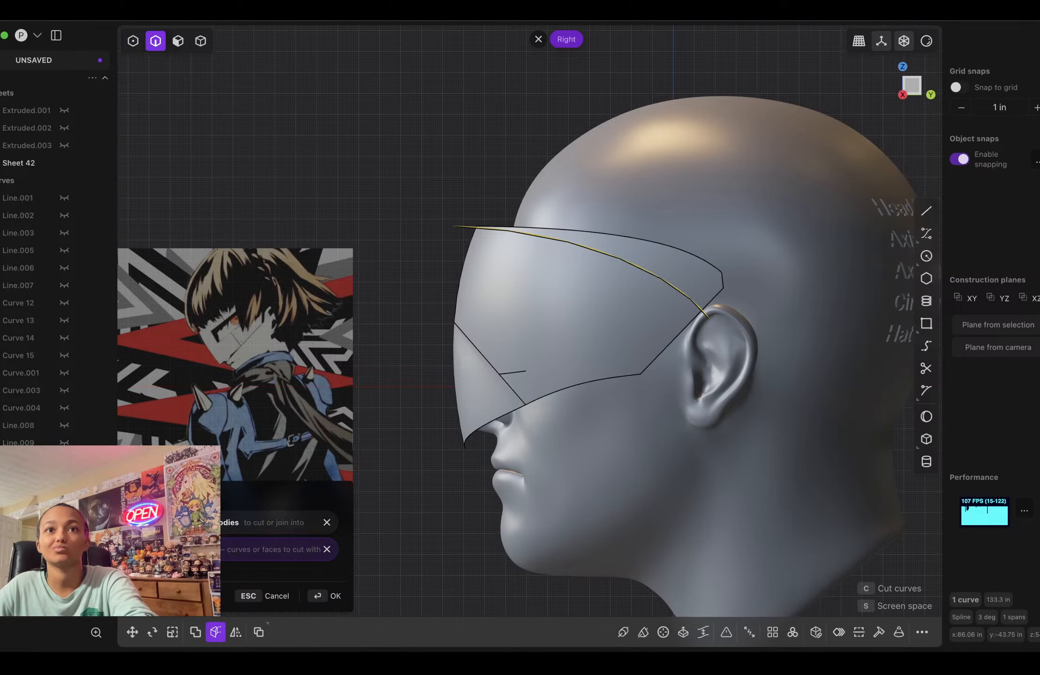
pyautogui.moveTo(661, 300); pyautogui.dragTo(783, 301, button='middle')
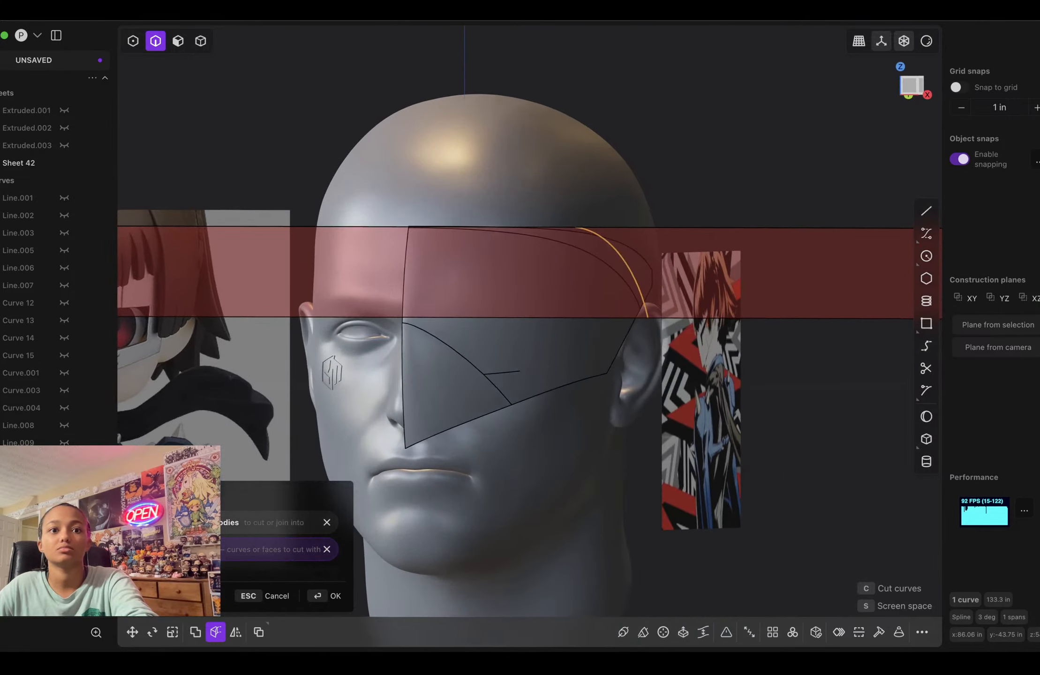
pyautogui.press('Return')
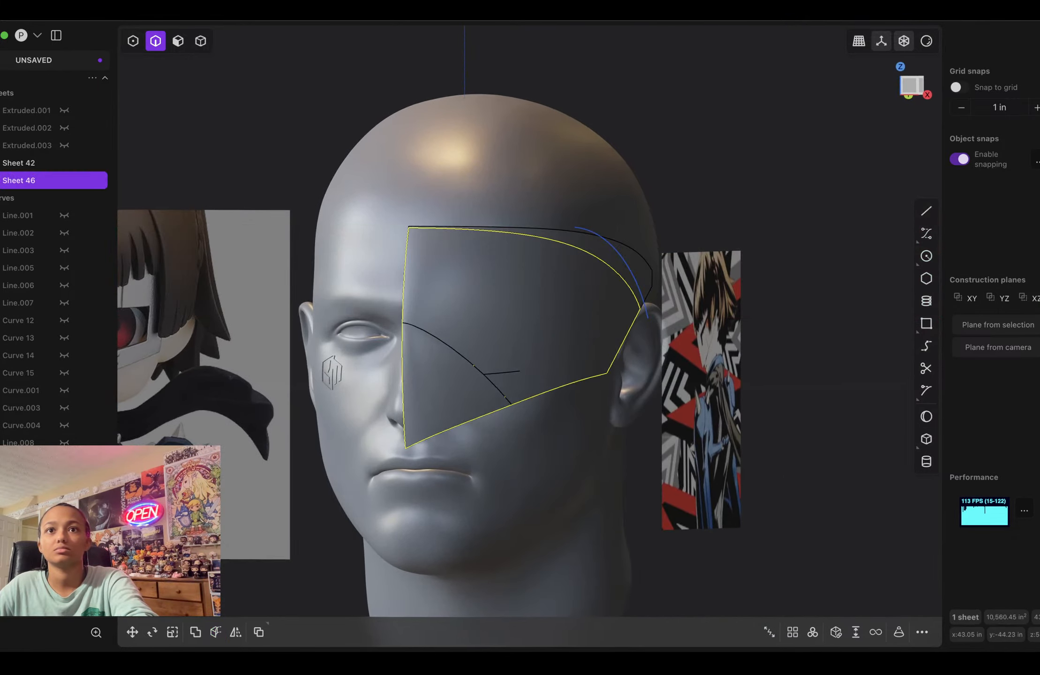
# Step: In the right view, lower the cutting curve's rear end onto the ear and move its rear control point down and forward
pyautogui.press('KP_1')
pyautogui.scroll(-5, 547, 283)
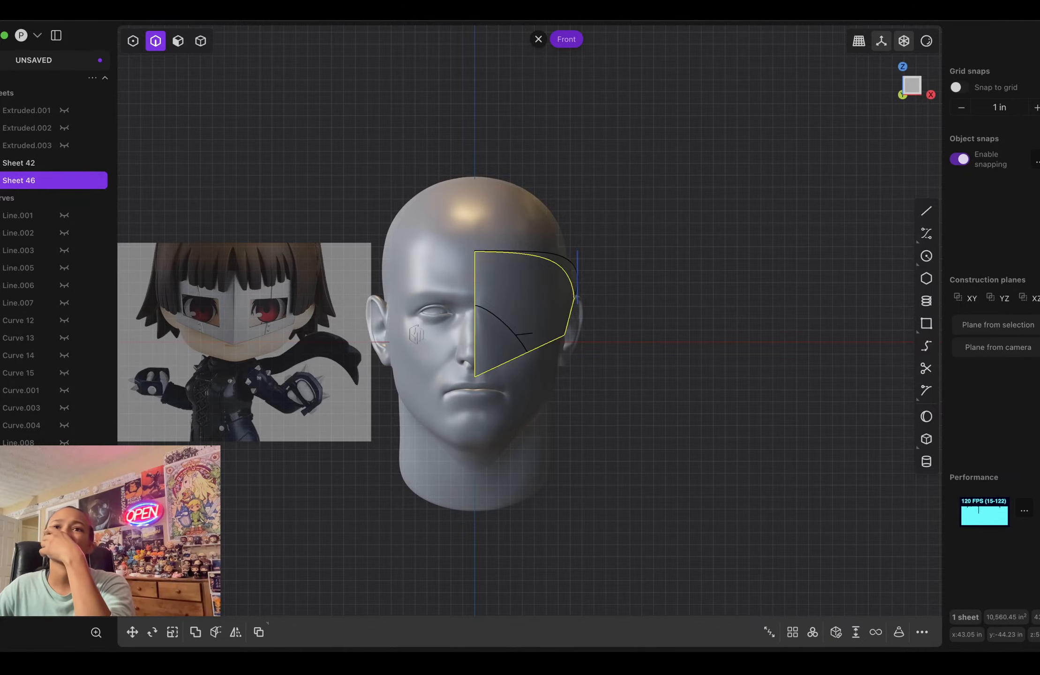
pyautogui.moveTo(679, 281); pyautogui.dragTo(530, 276, button='middle')
pyautogui.press('KP_3')
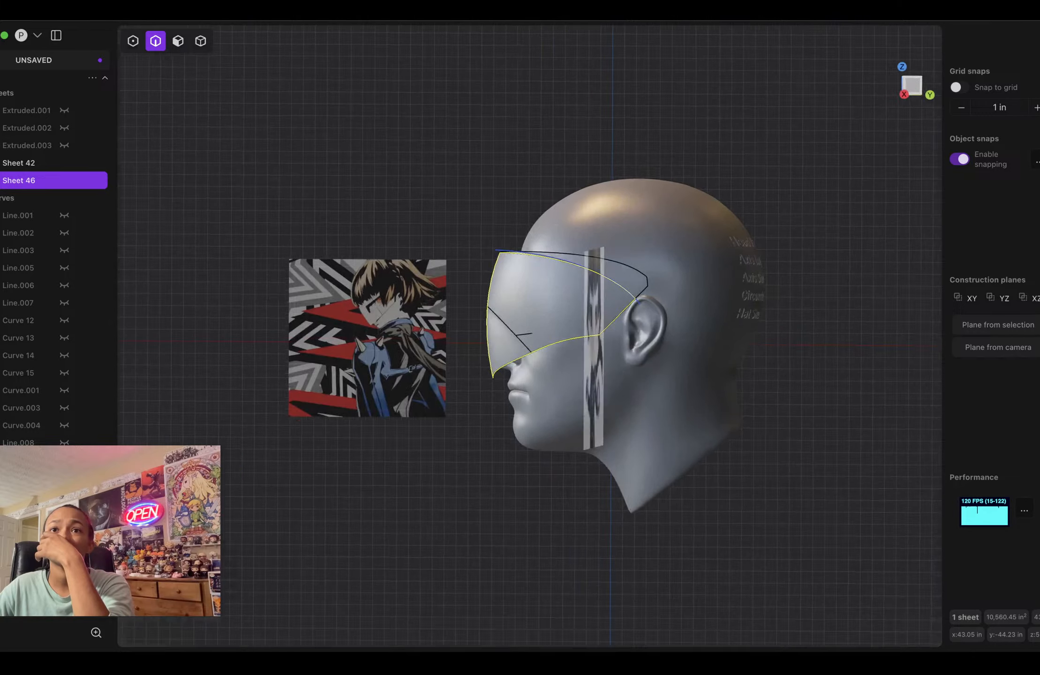
pyautogui.scroll(5, 620, 266)
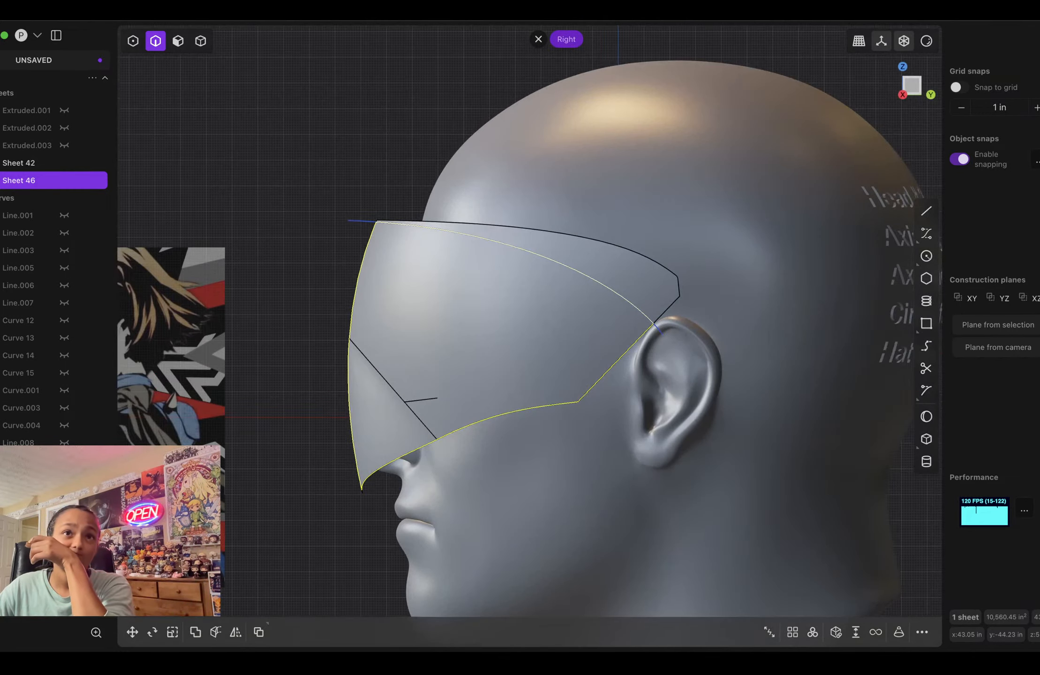
pyautogui.click(133, 41)
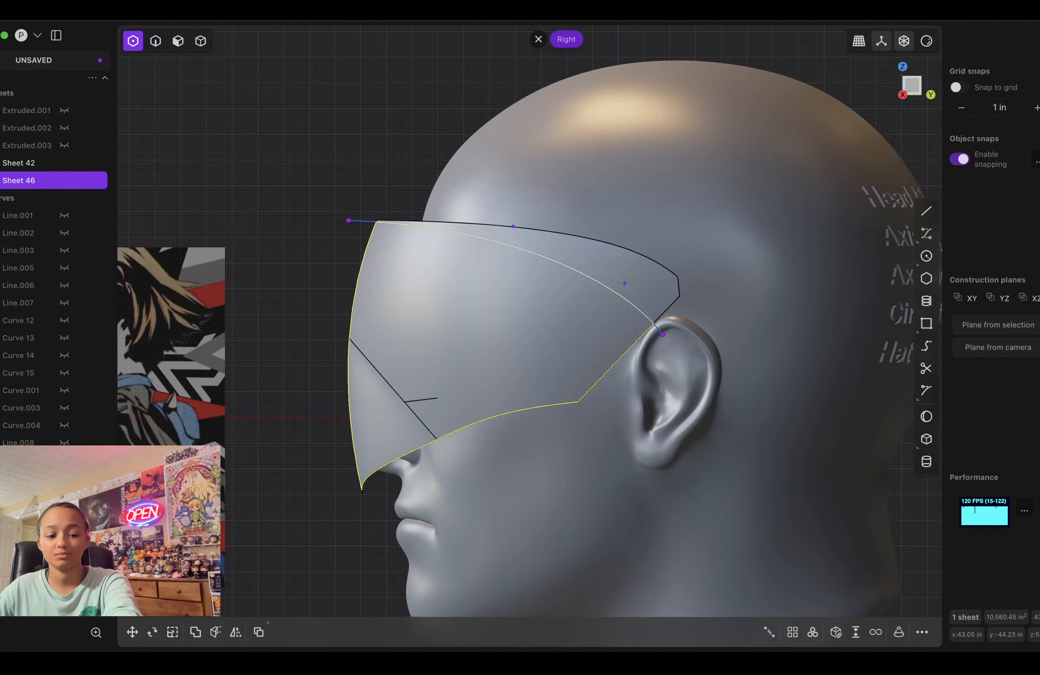
pyautogui.moveTo(515, 337)
pyautogui.keyDown('shift'); pyautogui.mouseDown(button='middle')
pyautogui.moveTo(658, 319)
pyautogui.moveTo(530, 329)
pyautogui.mouseUp(button='middle'); pyautogui.keyUp('shift')
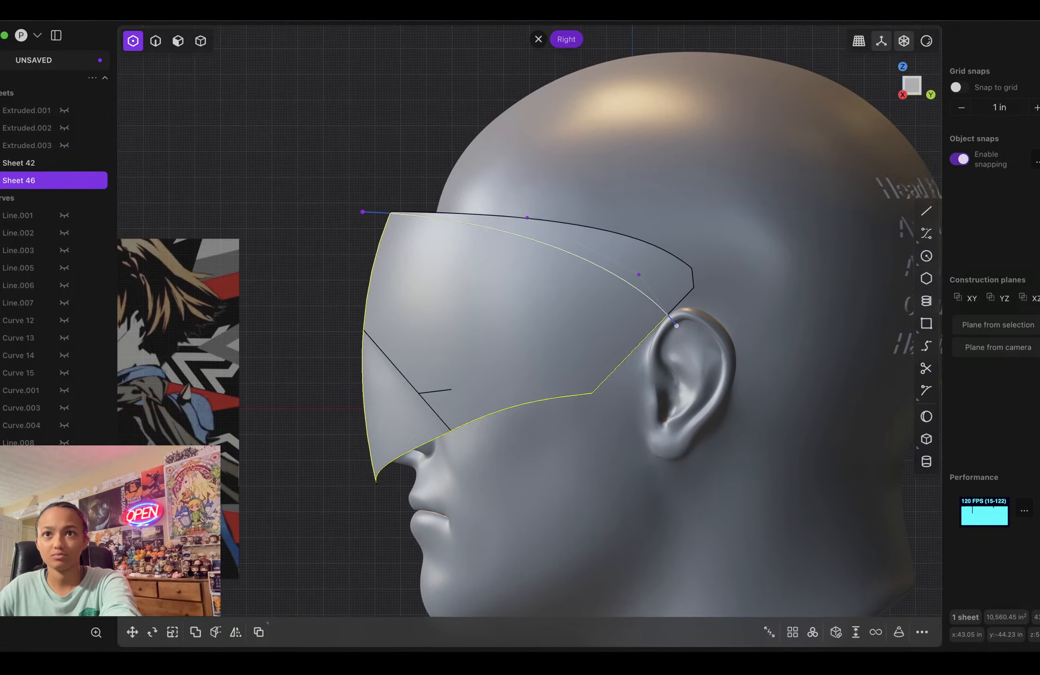
pyautogui.moveTo(676, 325); pyautogui.dragTo(663, 363)
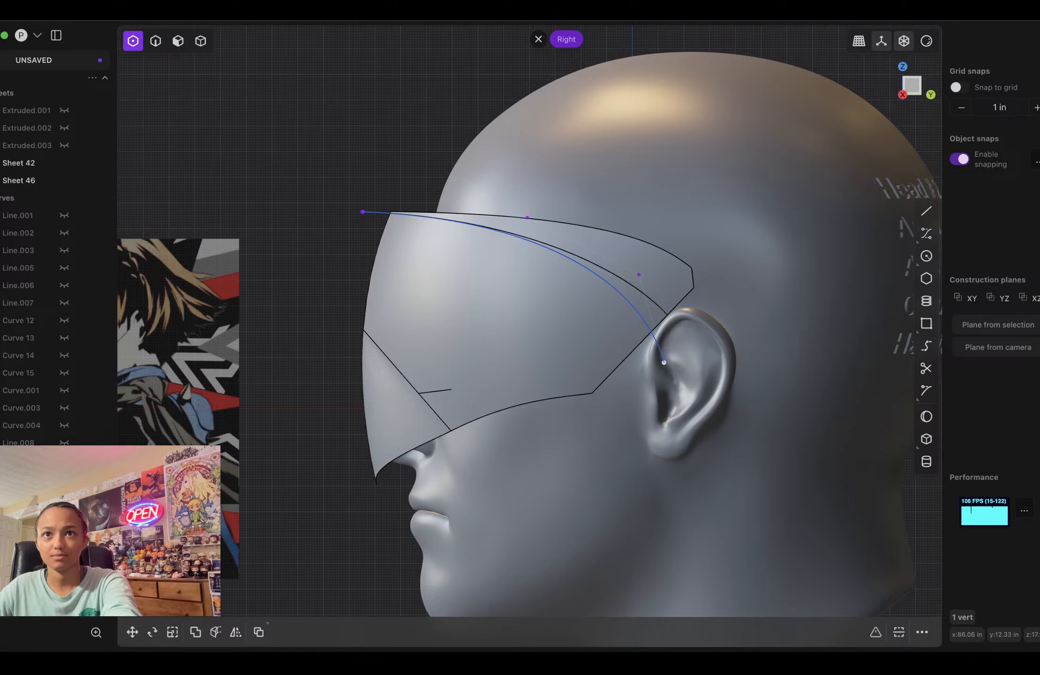
pyautogui.moveTo(638, 274); pyautogui.dragTo(620, 295)
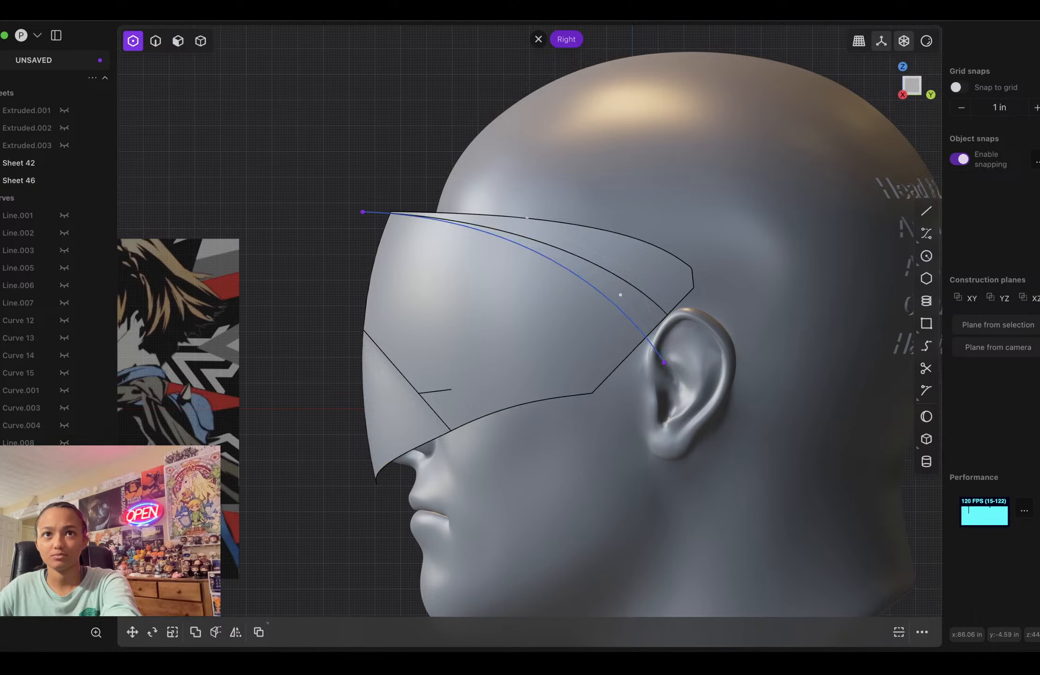
# Step: Move the curve's front end up and forward beyond the mask and shift its front control point forward and down so it passes the upper front corner
pyautogui.moveTo(527, 217); pyautogui.dragTo(531, 211)
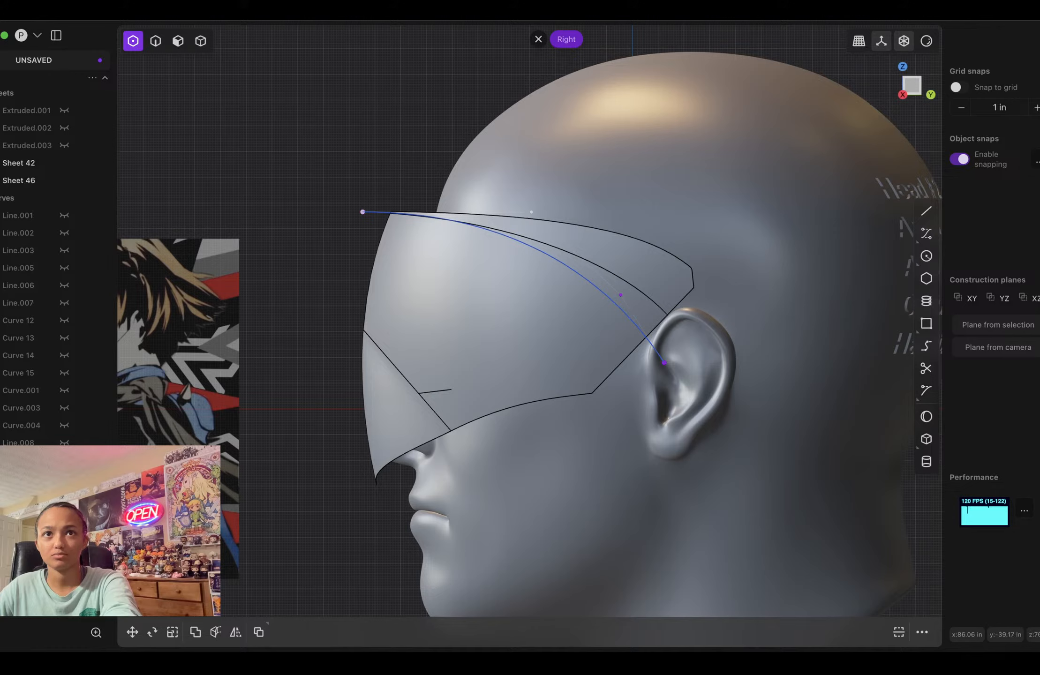
pyautogui.moveTo(362, 212); pyautogui.dragTo(360, 192)
pyautogui.moveTo(531, 212); pyautogui.dragTo(509, 224)
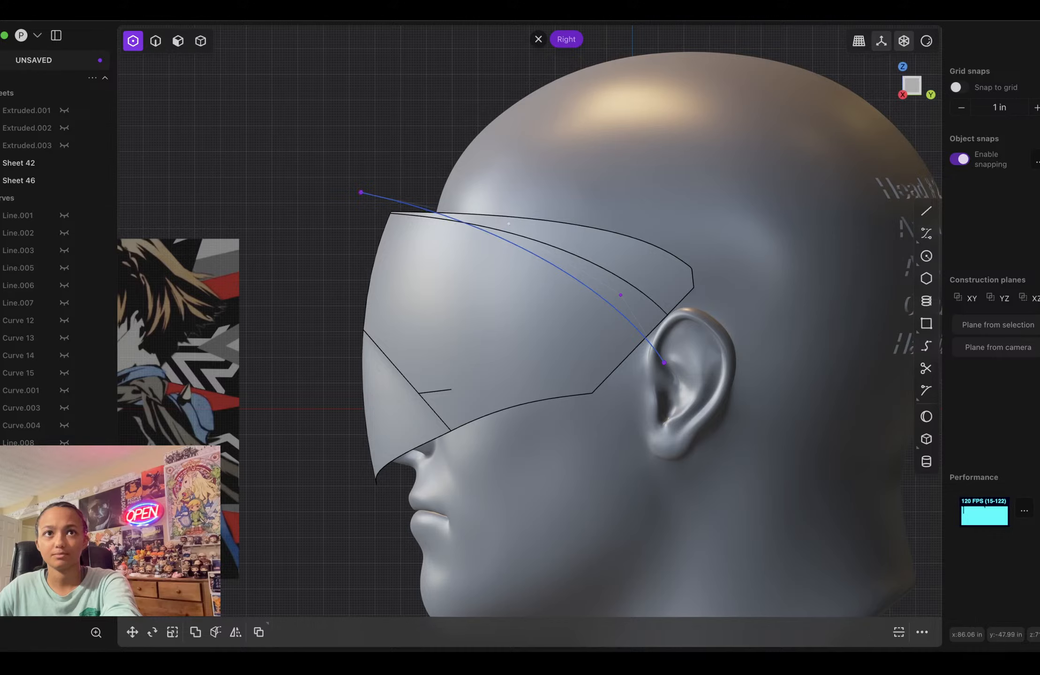
pyautogui.moveTo(360, 192); pyautogui.dragTo(343, 204)
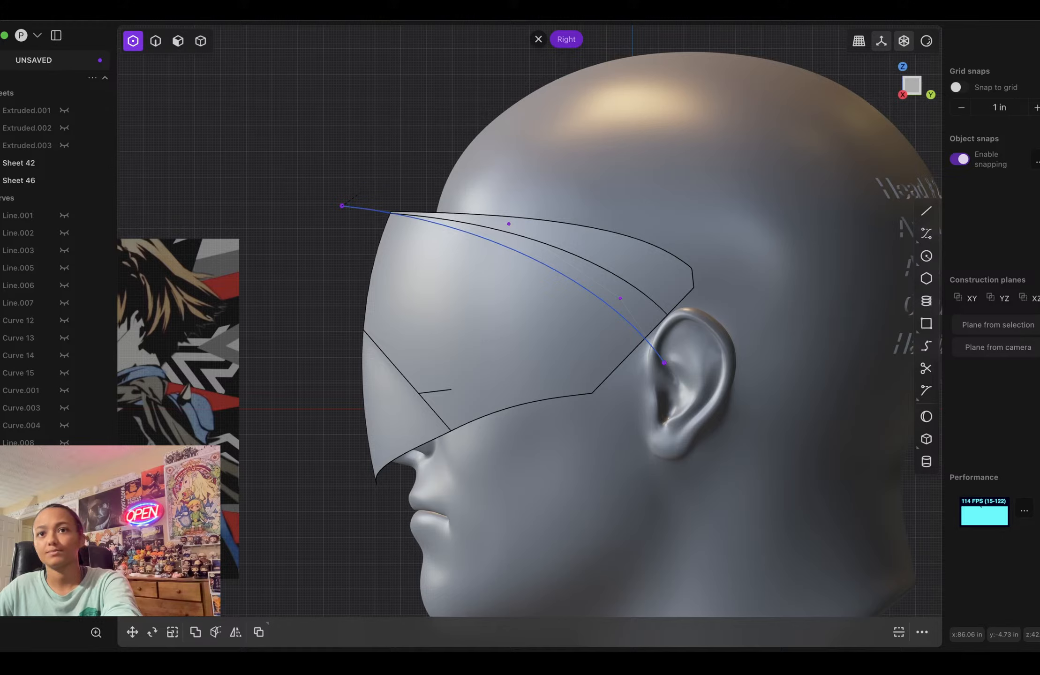
# Step: Cut the mask sheet with the adjusted upper curve and hide the cutting curve
pyautogui.click(342, 206)
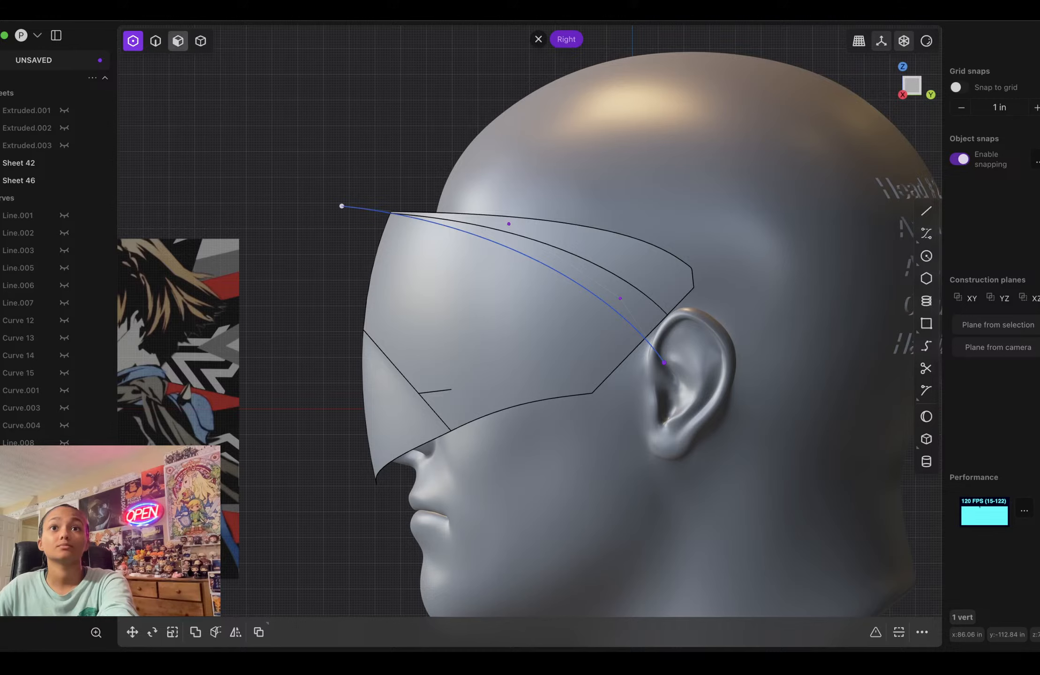
pyautogui.click(155, 41)
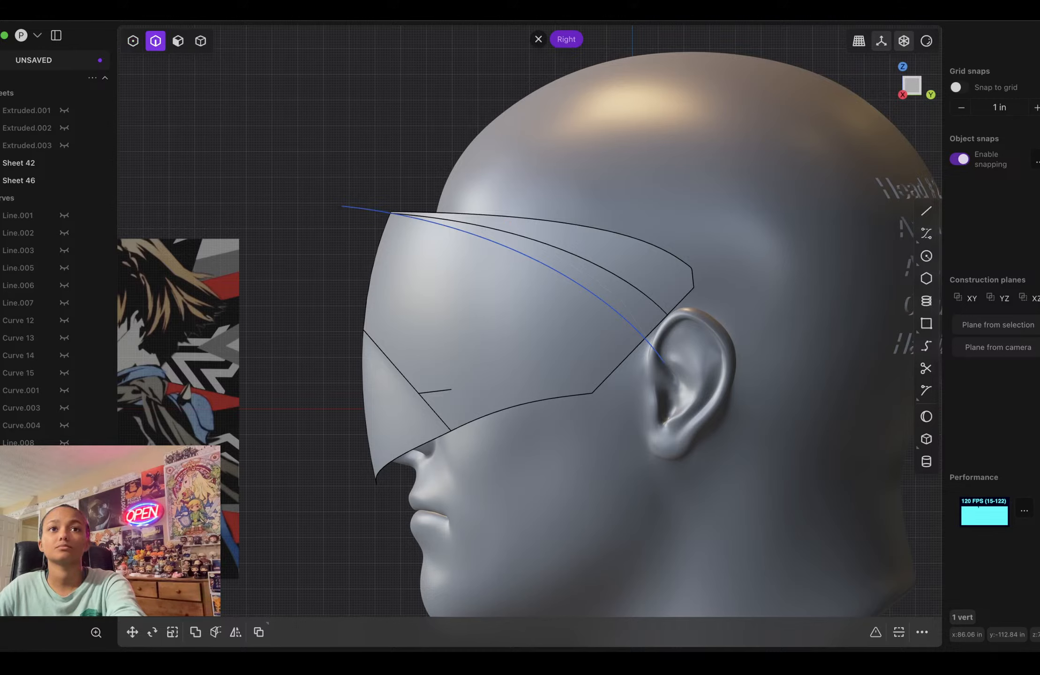
pyautogui.click(563, 270)
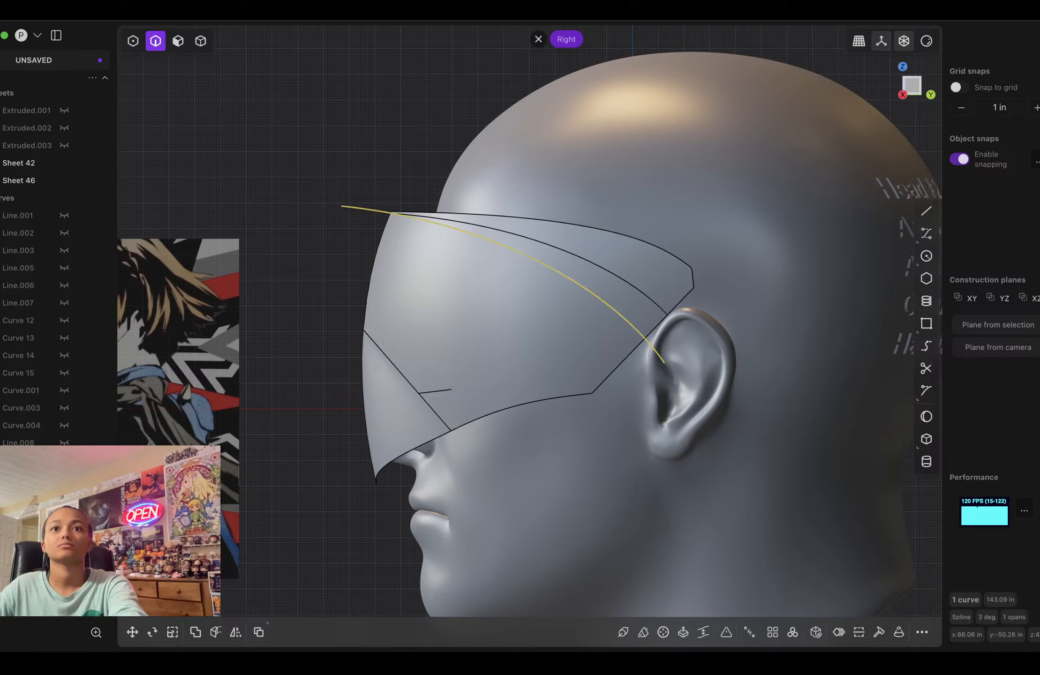
pyautogui.press('c')
pyautogui.click(563, 272)
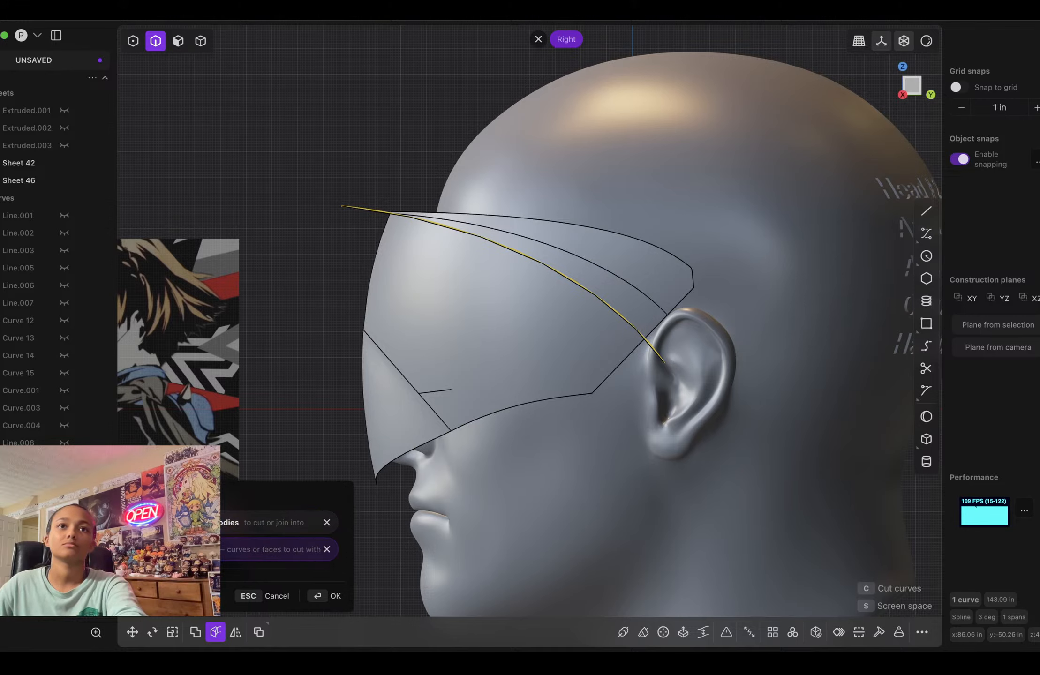
pyautogui.press('Return')
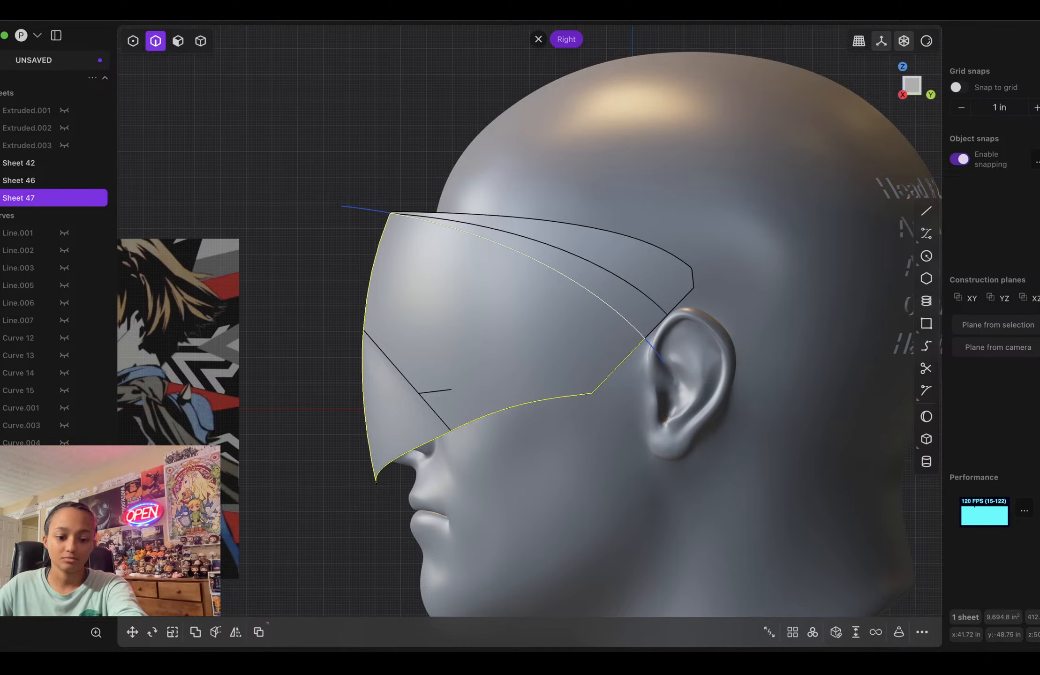
pyautogui.click(562, 274)
pyautogui.press('h')
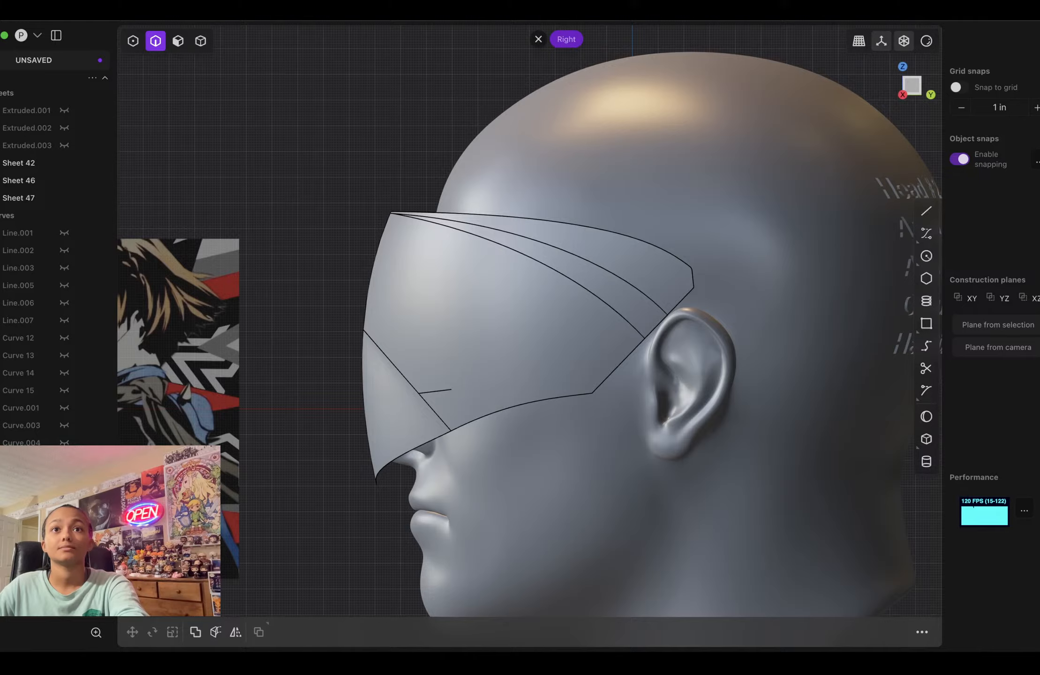
# Step: In the front view, delete the two cut-off upper strips, Sheet 42 and Sheet 46, leaving only the main mask sheet
pyautogui.moveTo(469, 356); pyautogui.dragTo(567, 359, button='middle')
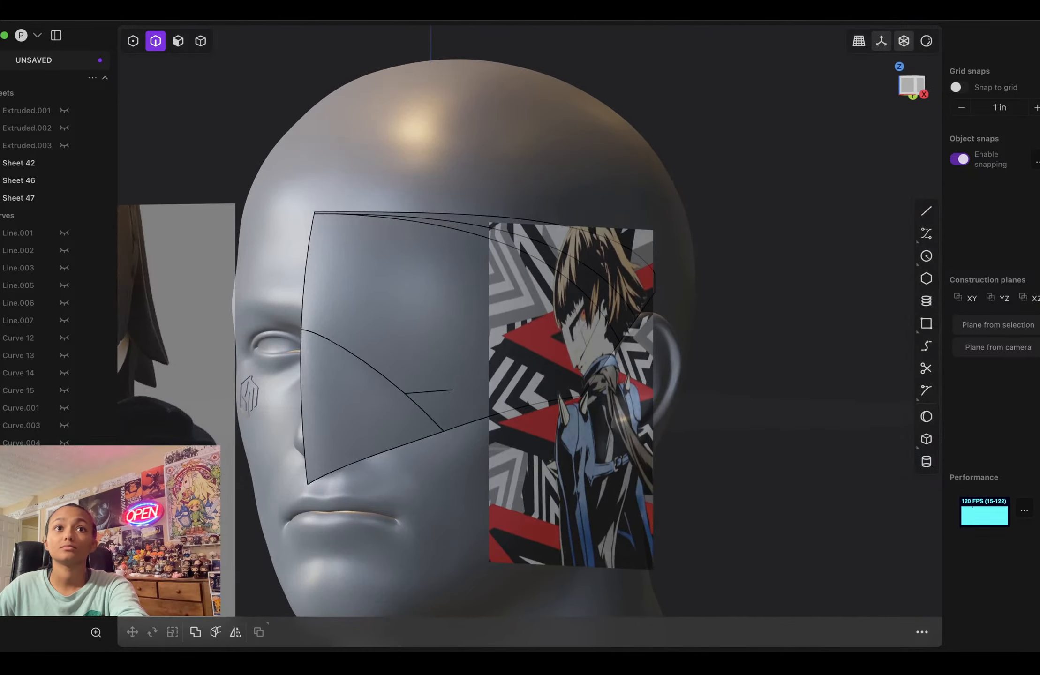
pyautogui.press('1')
pyautogui.scroll(-3, 446, 256)
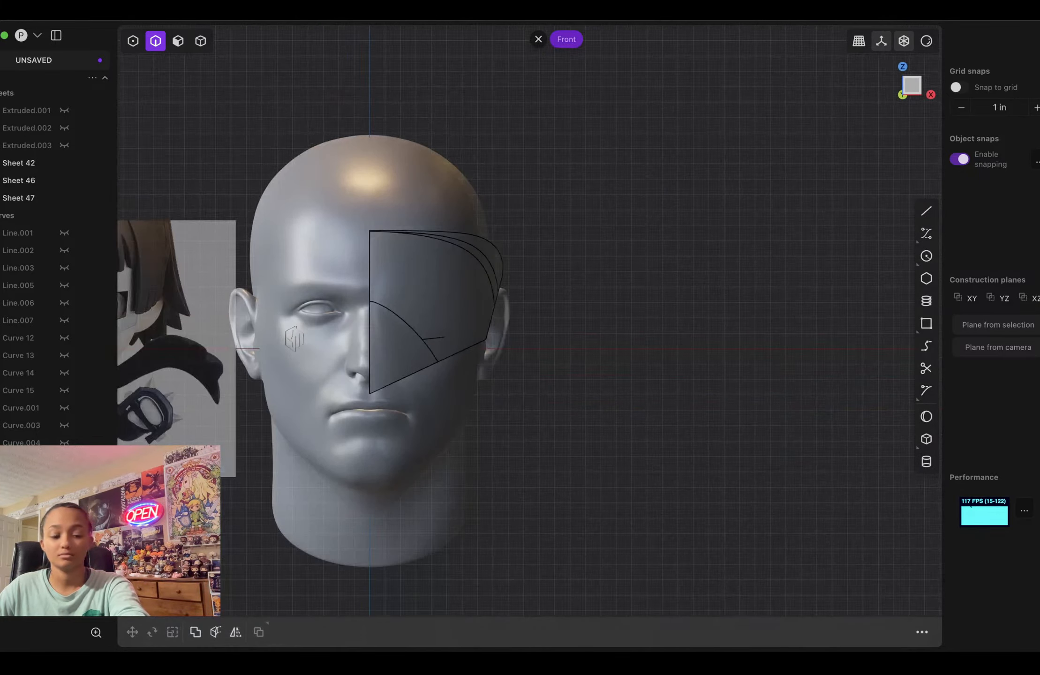
pyautogui.keyDown('shift'); pyautogui.moveTo(446, 256); pyautogui.dragTo(551, 258, button='middle'); pyautogui.keyUp('shift')
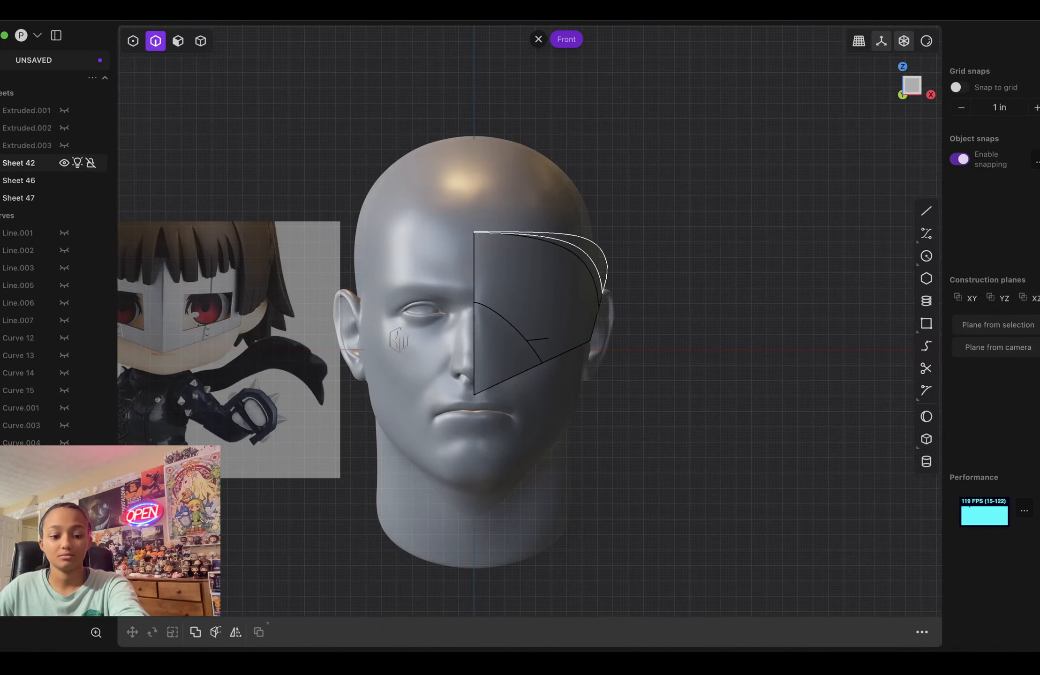
pyautogui.click(29, 163)
pyautogui.press('Delete')
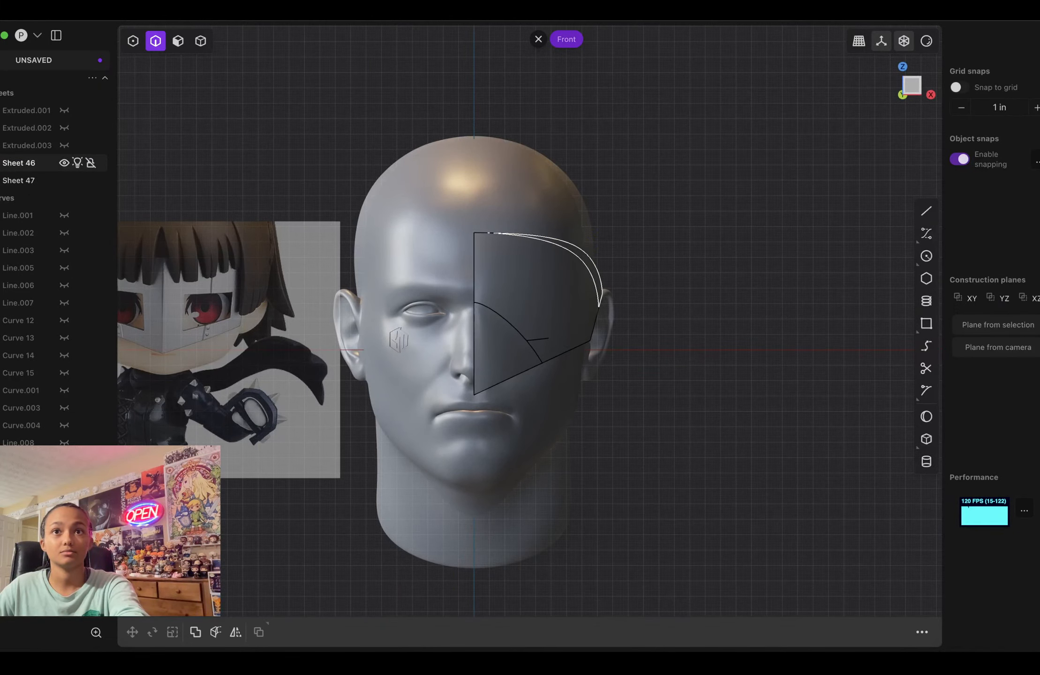
pyautogui.click(28, 163)
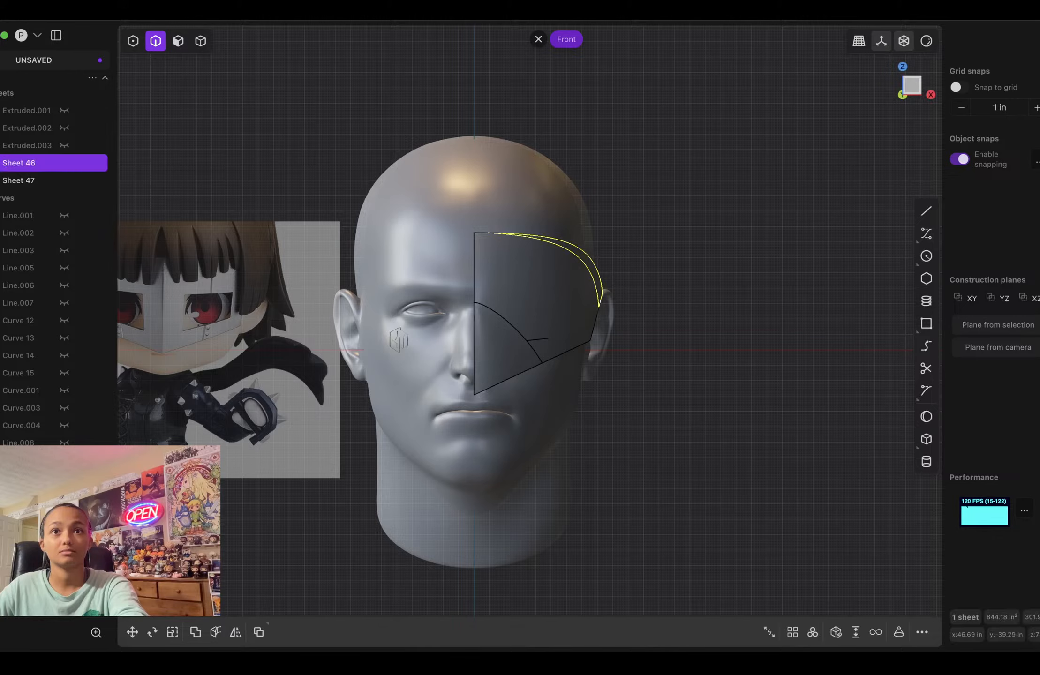
pyautogui.press('Delete')
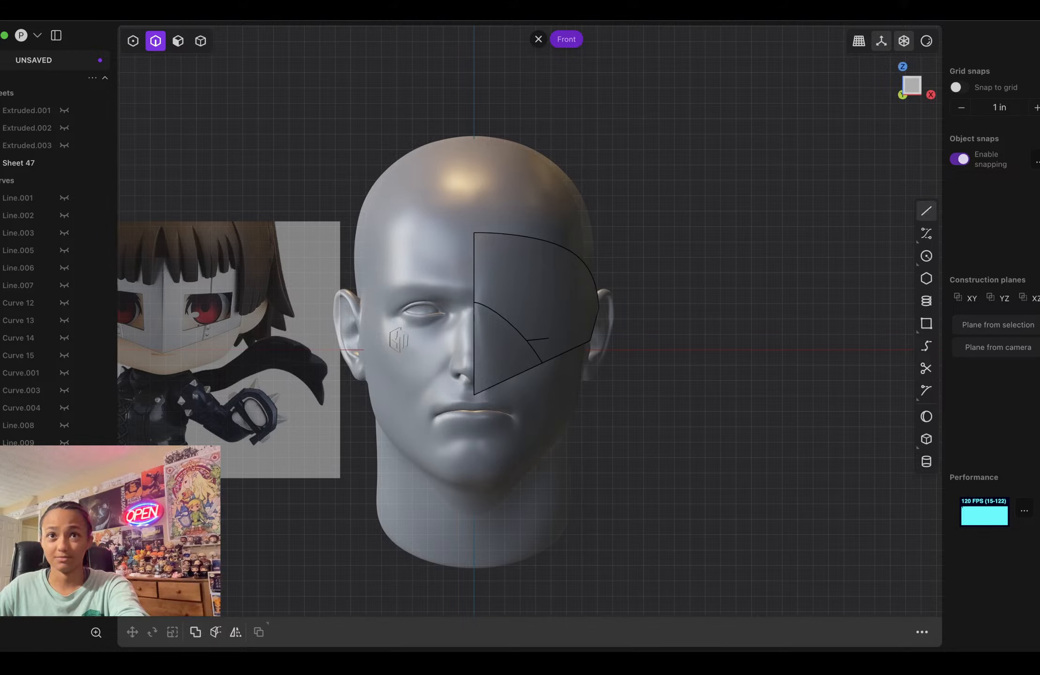
# Step: Draw a line about 62 in long from just past the mask's centre edge under the nose to where the cheek seam meets the lower edge
pyautogui.click(926, 211)
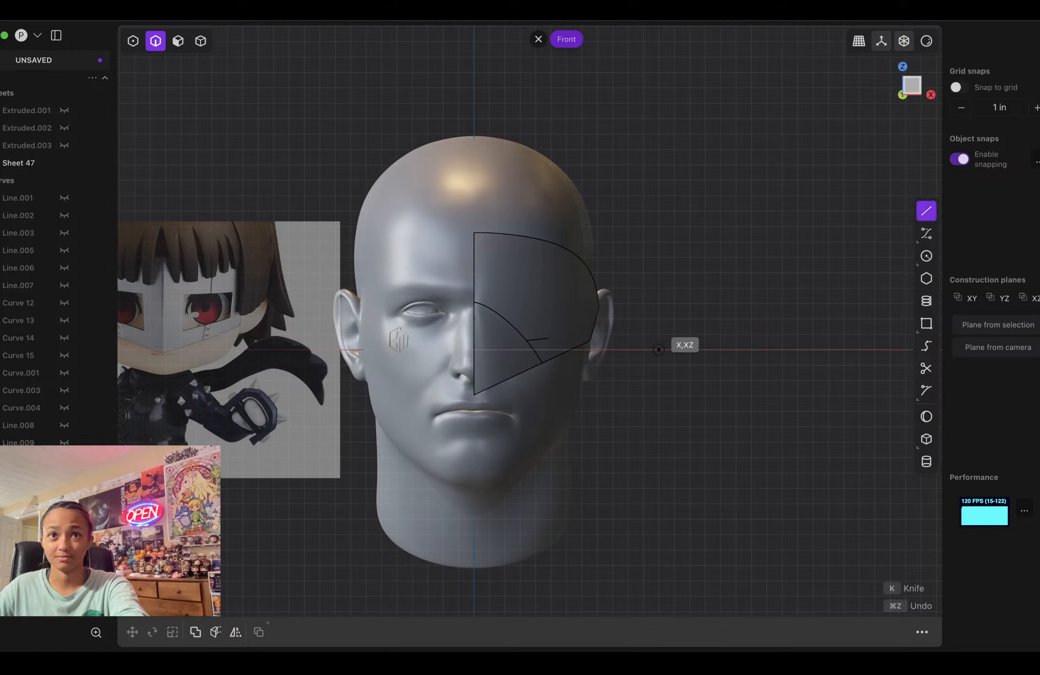
pyautogui.click(449, 392)
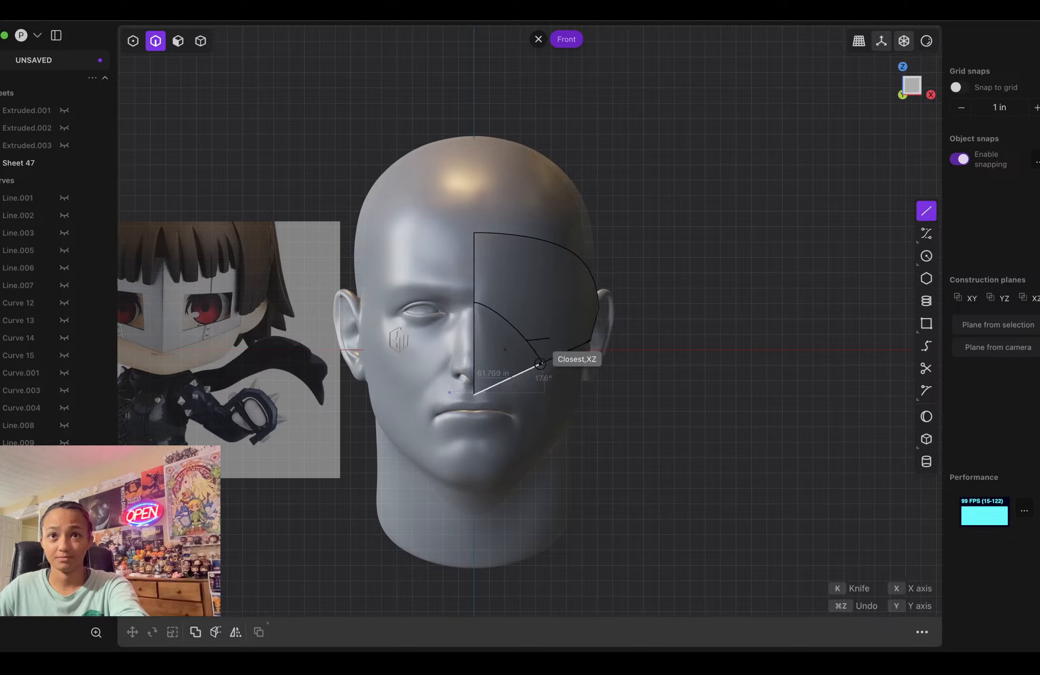
pyautogui.click(540, 364)
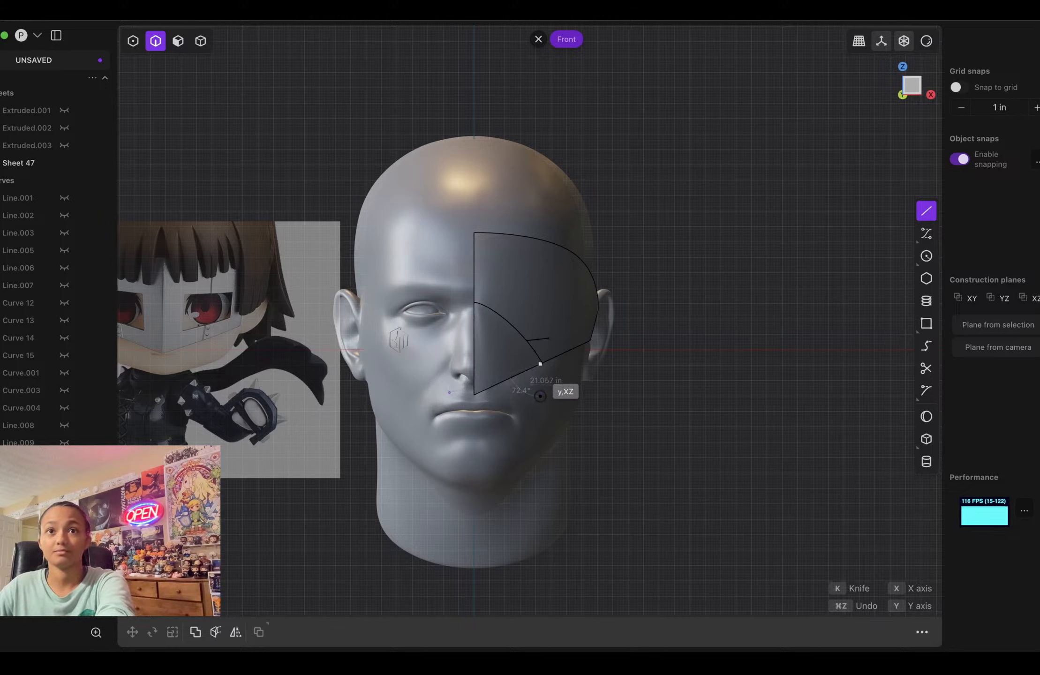
pyautogui.press('Escape')
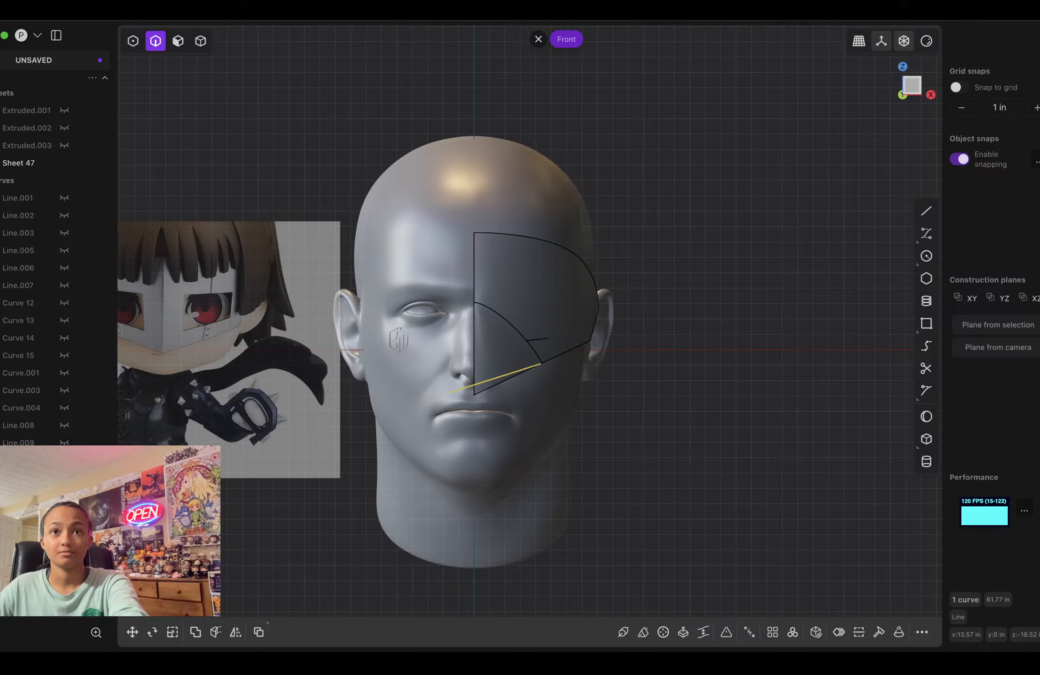
# Step: Cut the mask sheet with the line and delete the leftover sliver below it, Sheet 47
pyautogui.press('c')
pyautogui.click(535, 323)
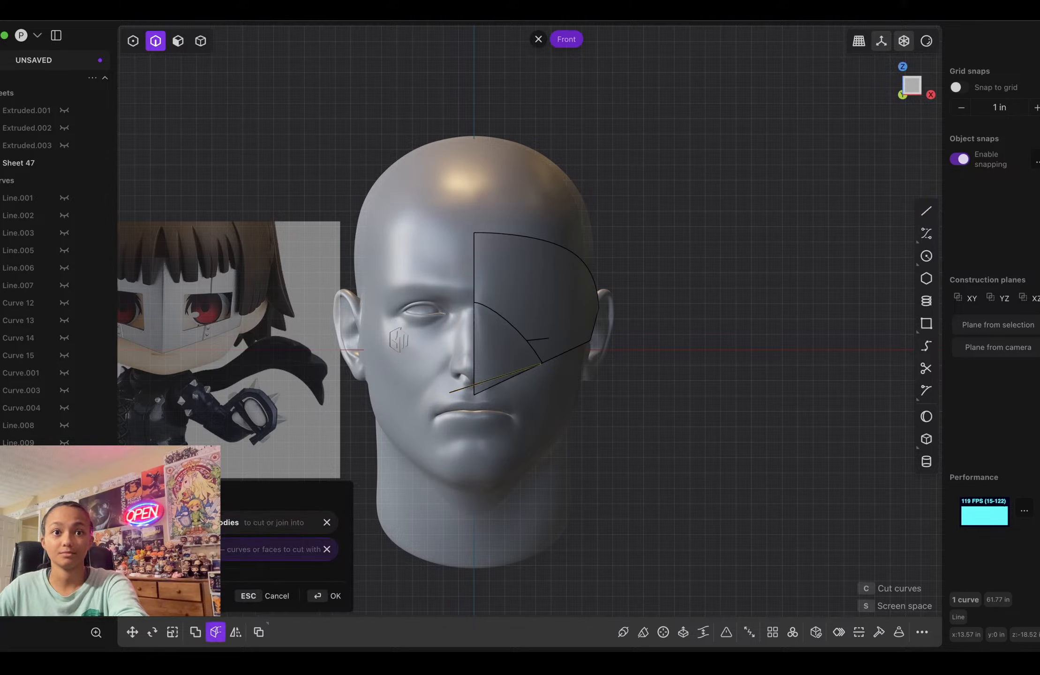
pyautogui.press('Return')
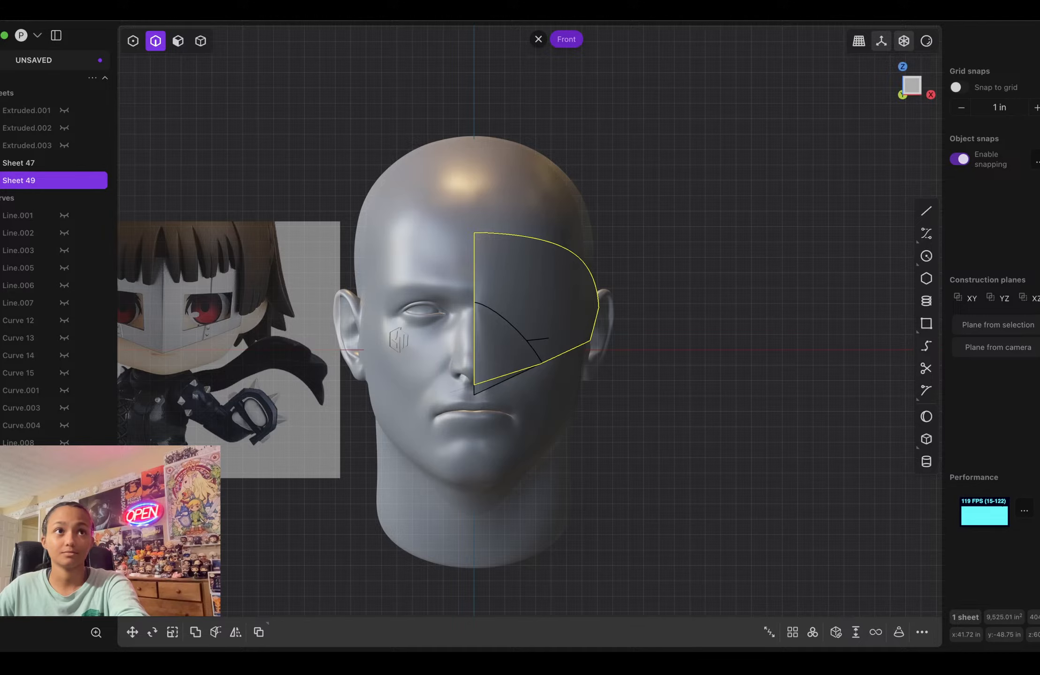
pyautogui.click(28, 163)
pyautogui.press('Delete')
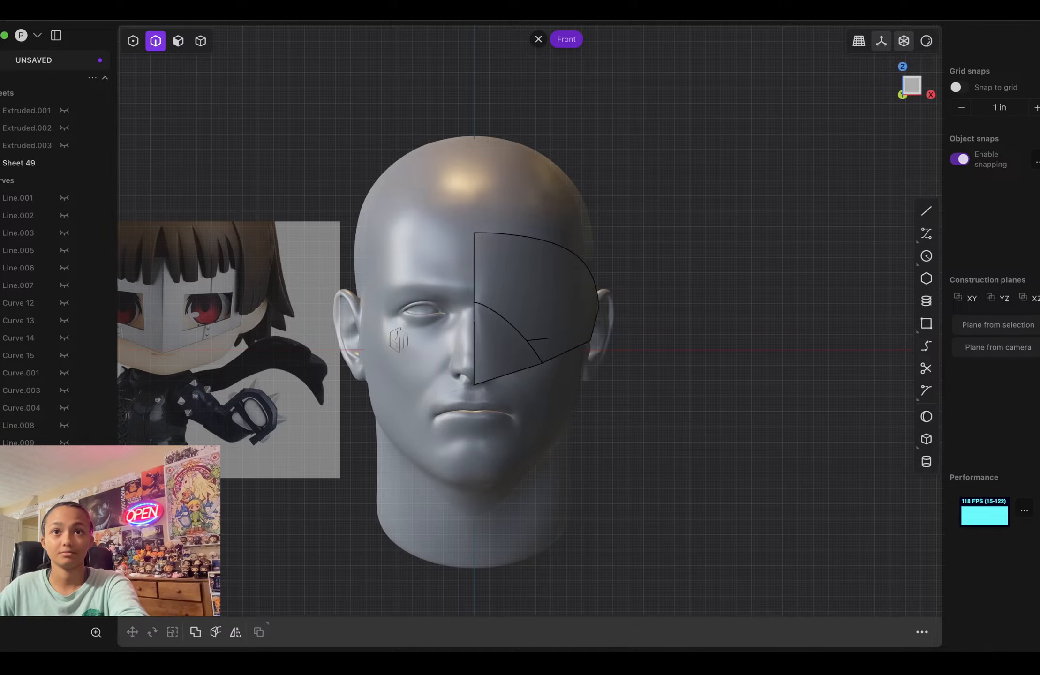
# Step: Mirror the trimmed half mask across the head's vertical centre plane with the halves merged together
pyautogui.moveTo(553, 328); pyautogui.dragTo(446, 337, button='middle')
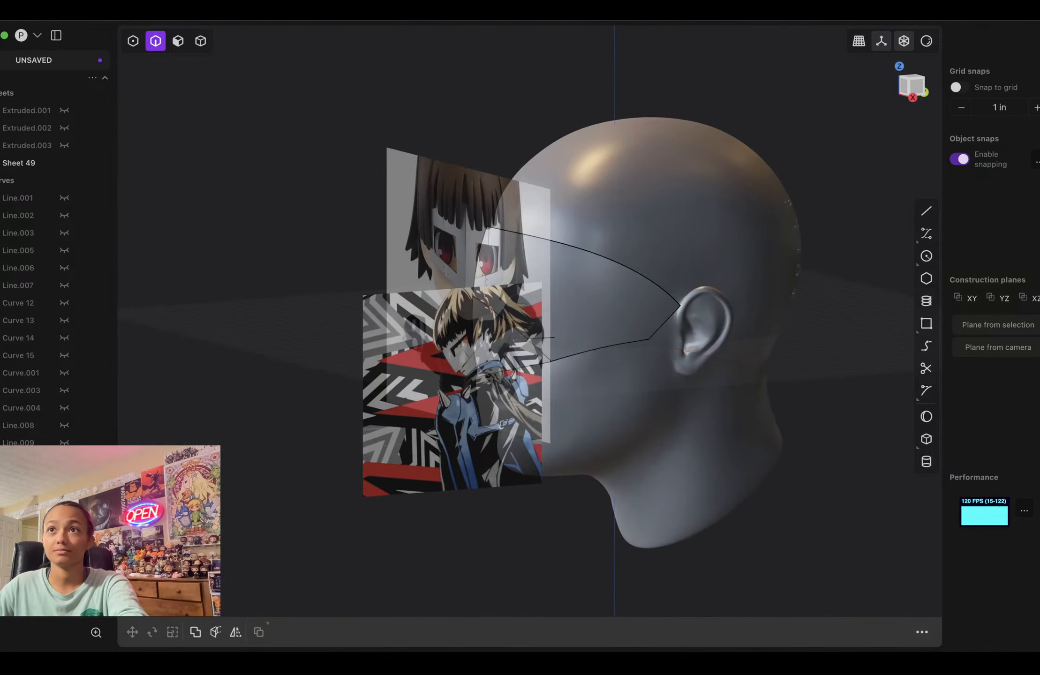
pyautogui.press('KP_3')
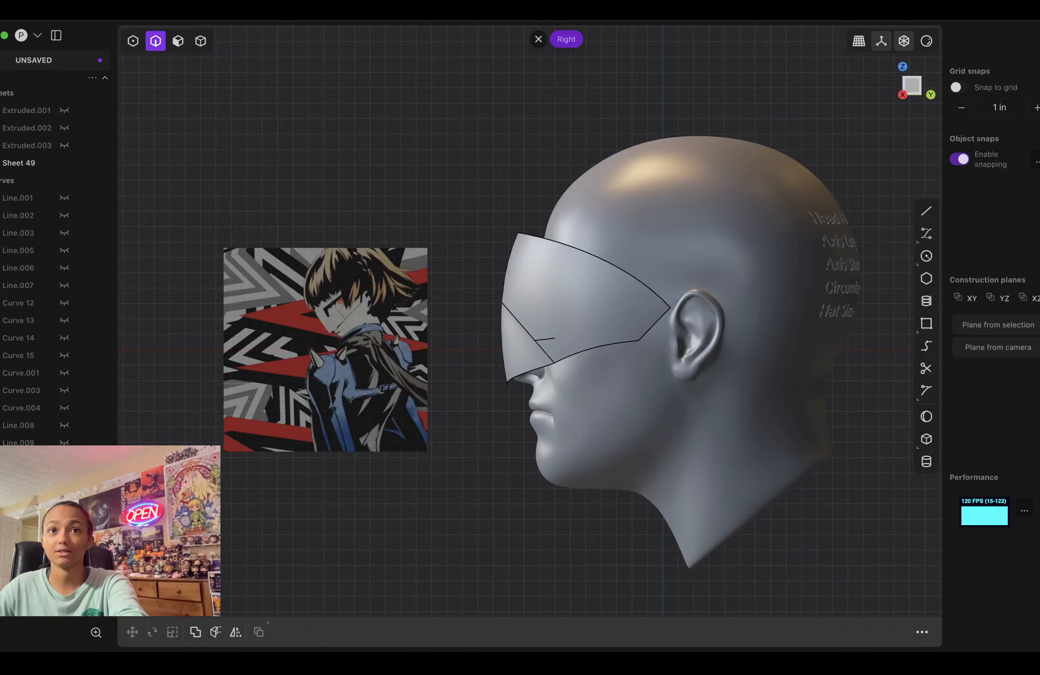
pyautogui.moveTo(459, 338); pyautogui.dragTo(628, 342, button='middle')
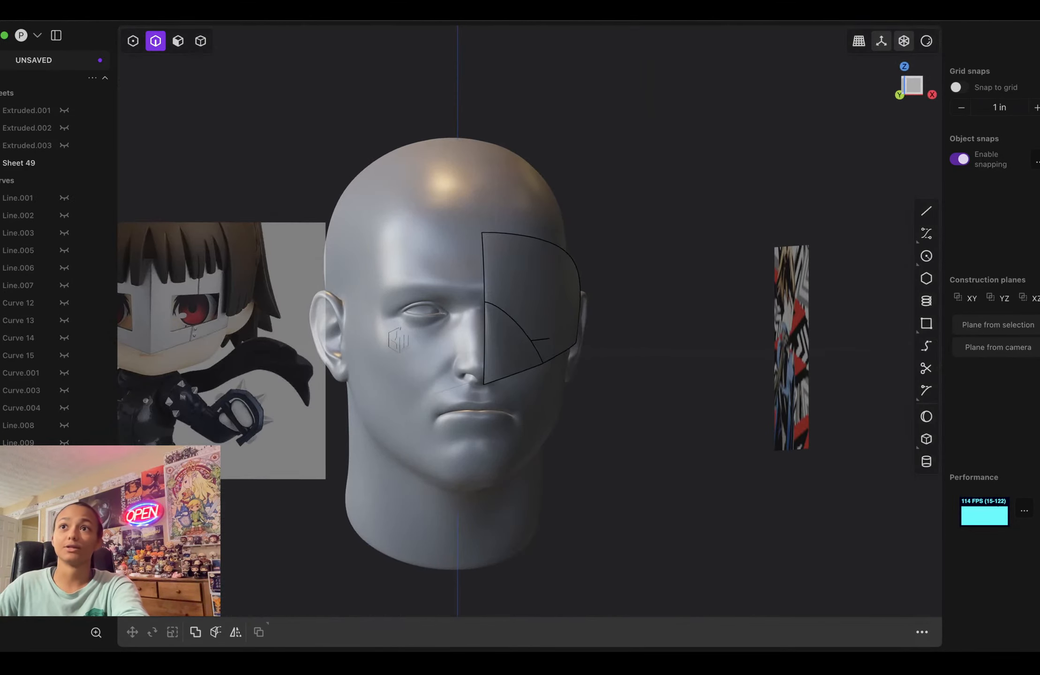
pyautogui.press('KP_1')
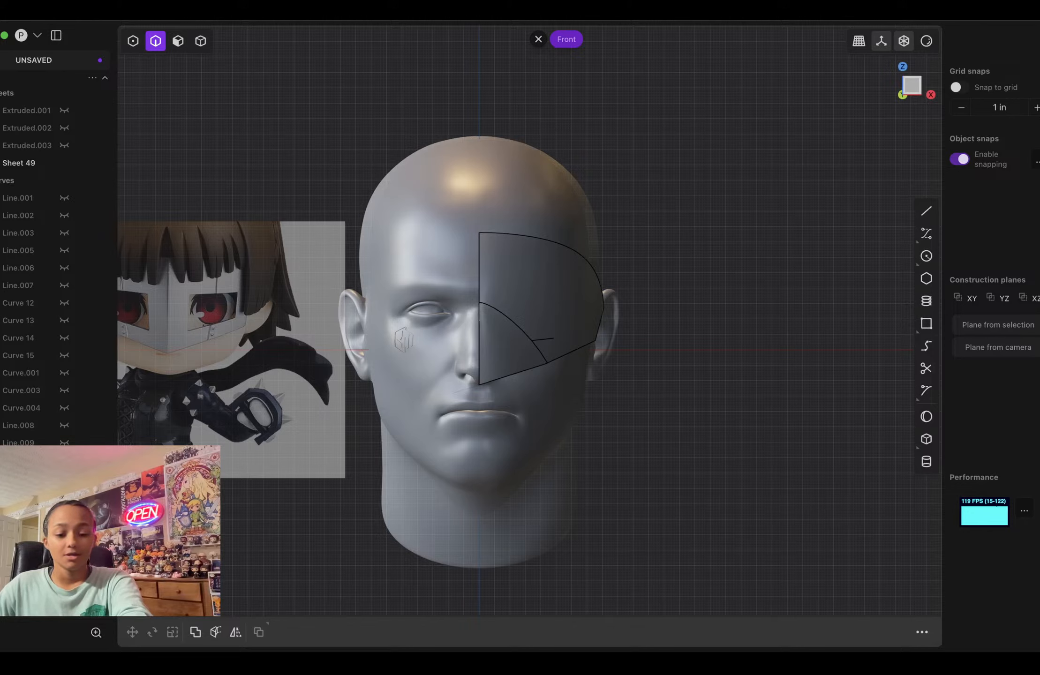
pyautogui.click(512, 374)
pyautogui.press('Delete')
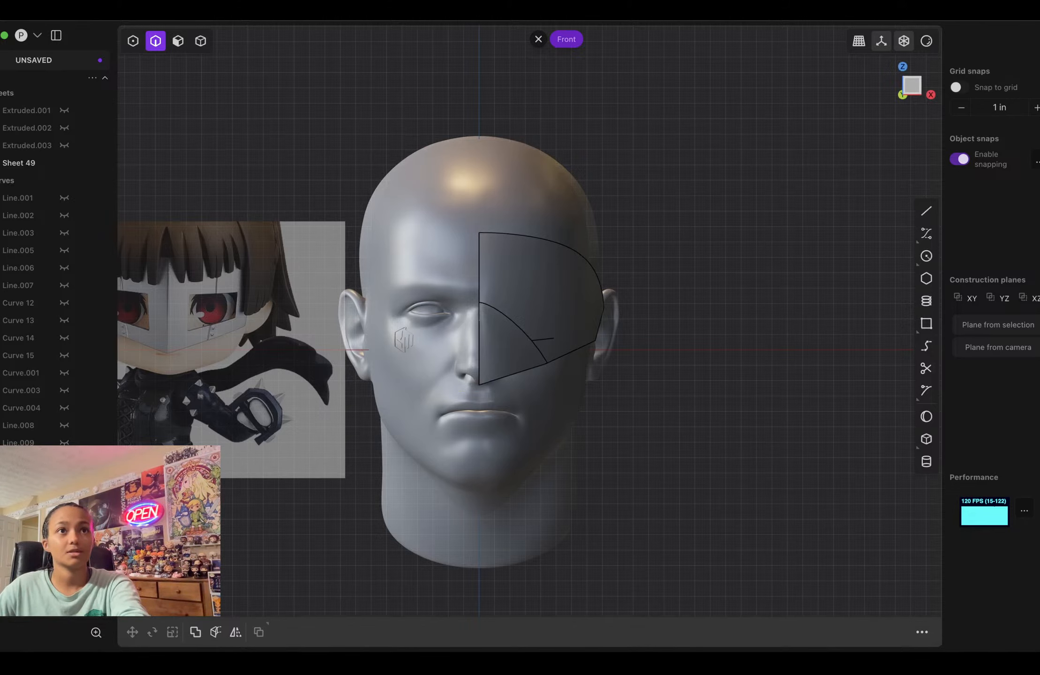
pyautogui.click(28, 163)
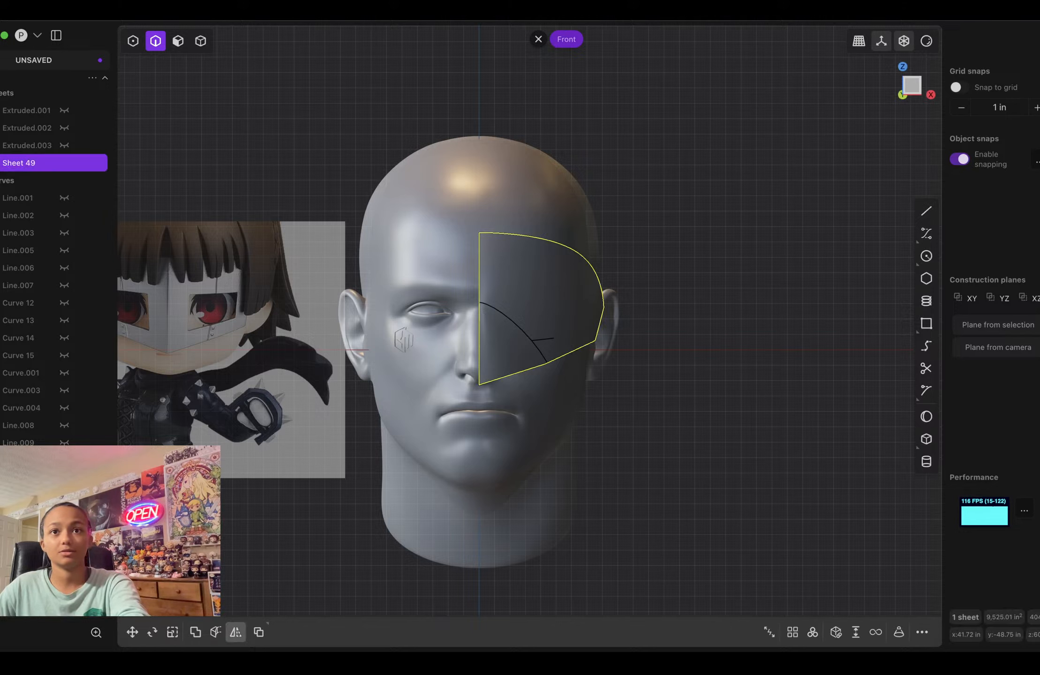
pyautogui.click(235, 632)
pyautogui.click(522, 349)
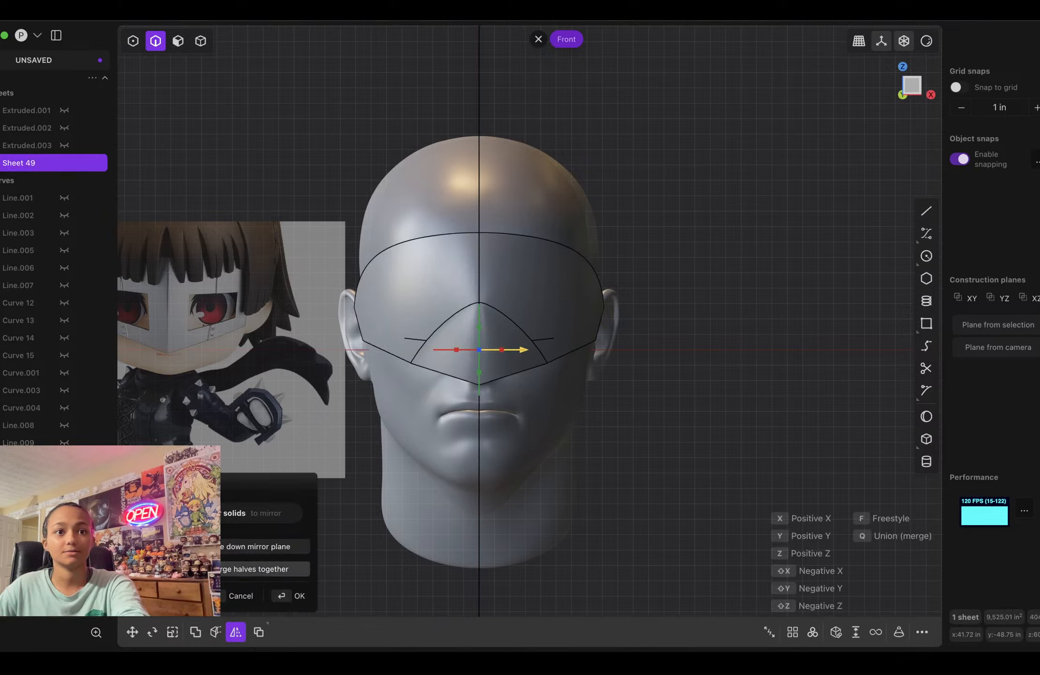
pyautogui.click(272, 569)
pyautogui.click(295, 596)
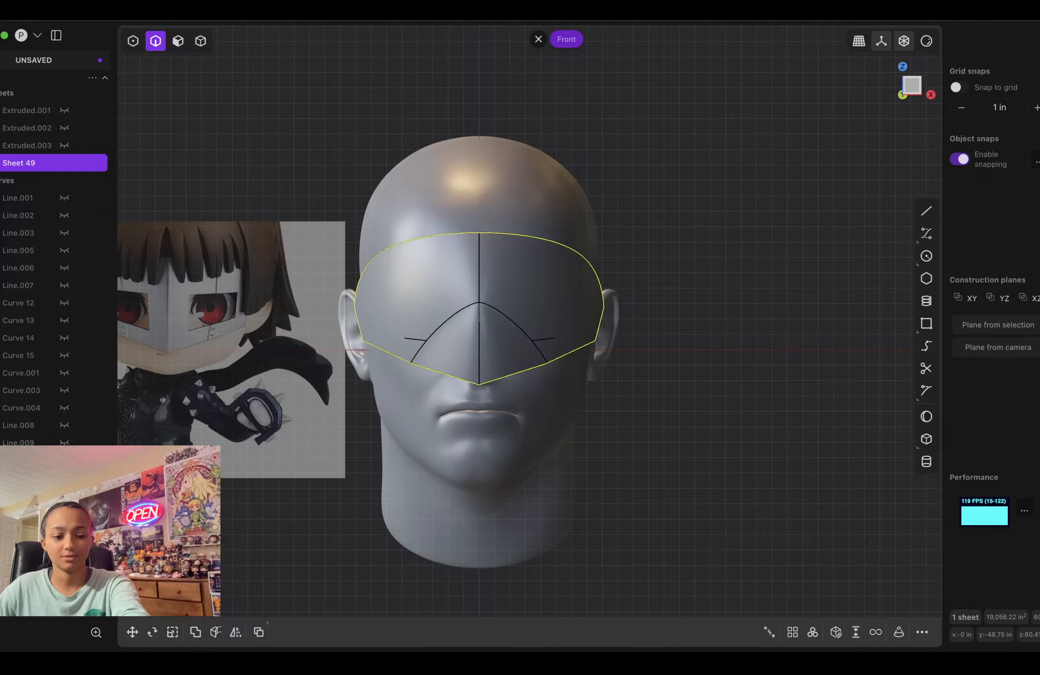
# Step: Thicken the merged mask sheet inward toward the head by about 2.6 in
pyautogui.scroll(-4, 457, 523)
pyautogui.keyDown('shift'); pyautogui.moveTo(457, 524); pyautogui.dragTo(474, 548, button='middle'); pyautogui.keyUp('shift')
pyautogui.scroll(4, 479, 474)
pyautogui.scroll(5, 480, 474)
pyautogui.scroll(-4, 480, 471)
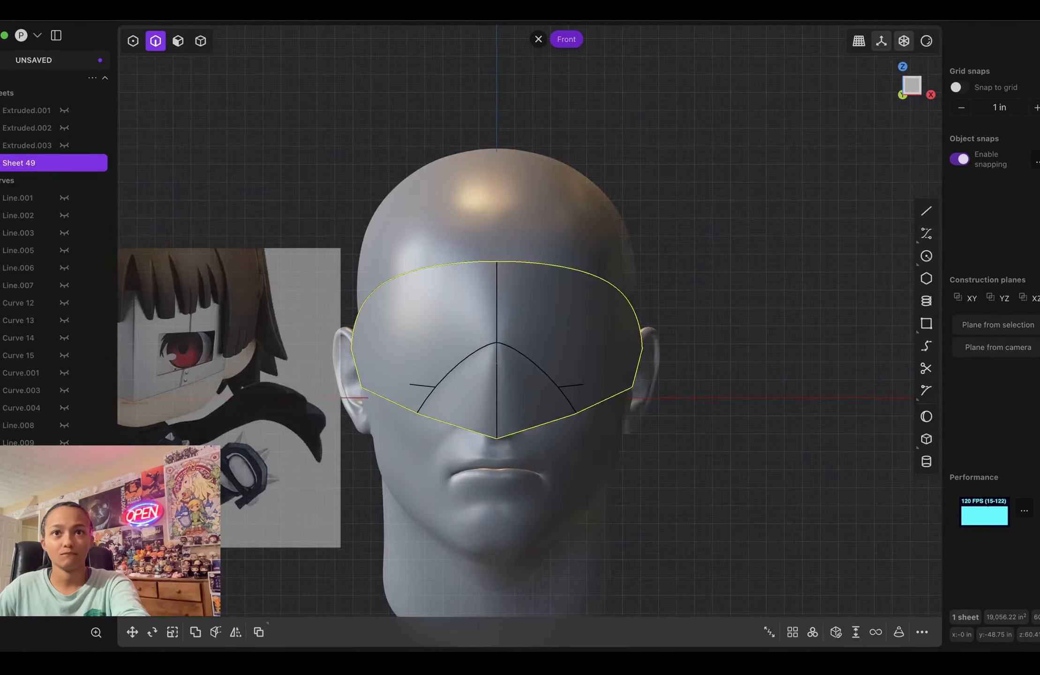
pyautogui.moveTo(480, 472); pyautogui.dragTo(326, 525, button='middle')
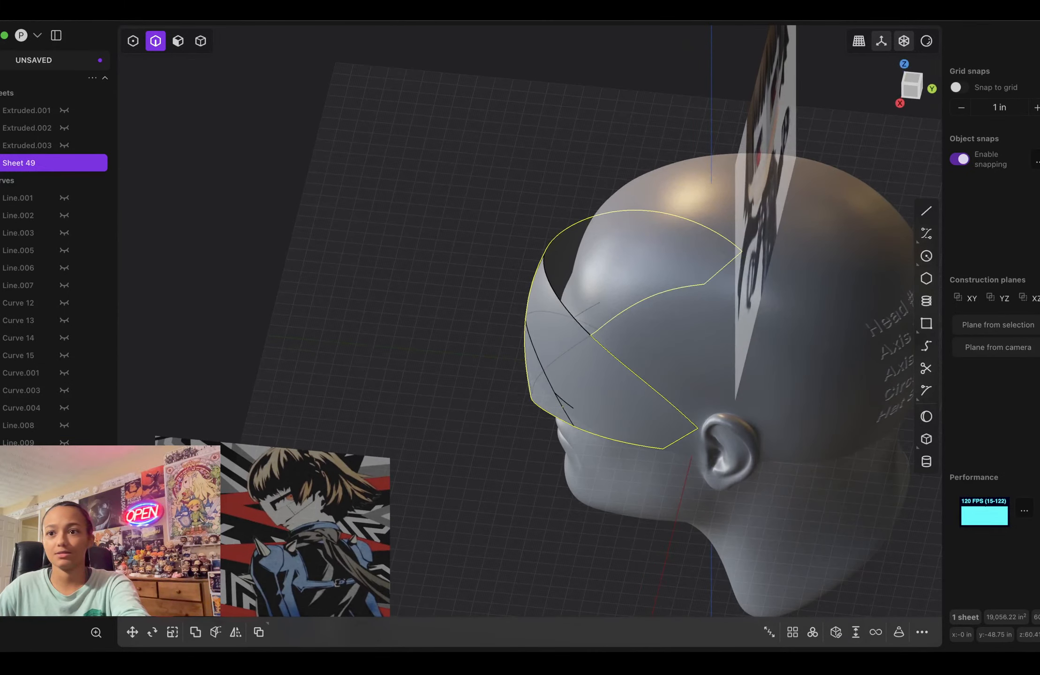
pyautogui.click(856, 632)
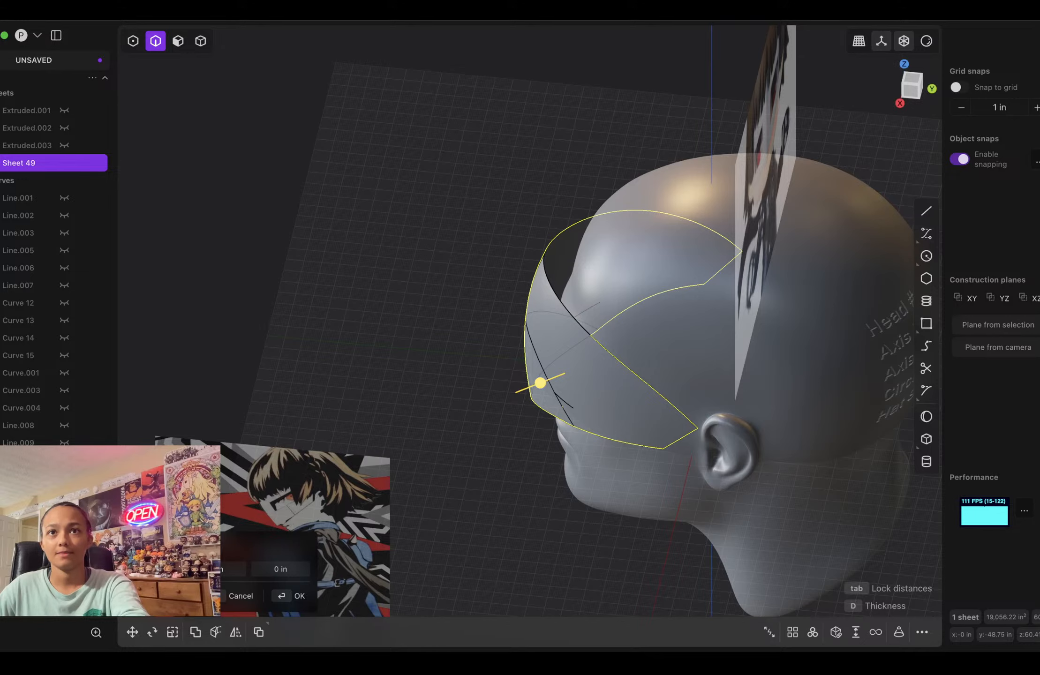
pyautogui.press('d')
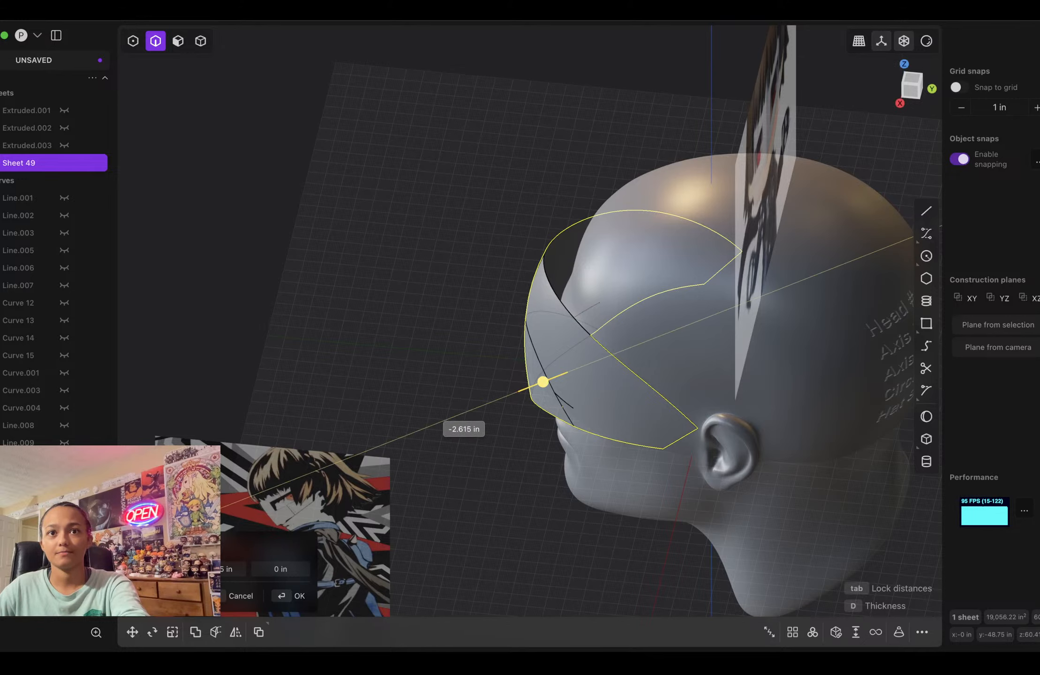
pyautogui.click(459, 422)
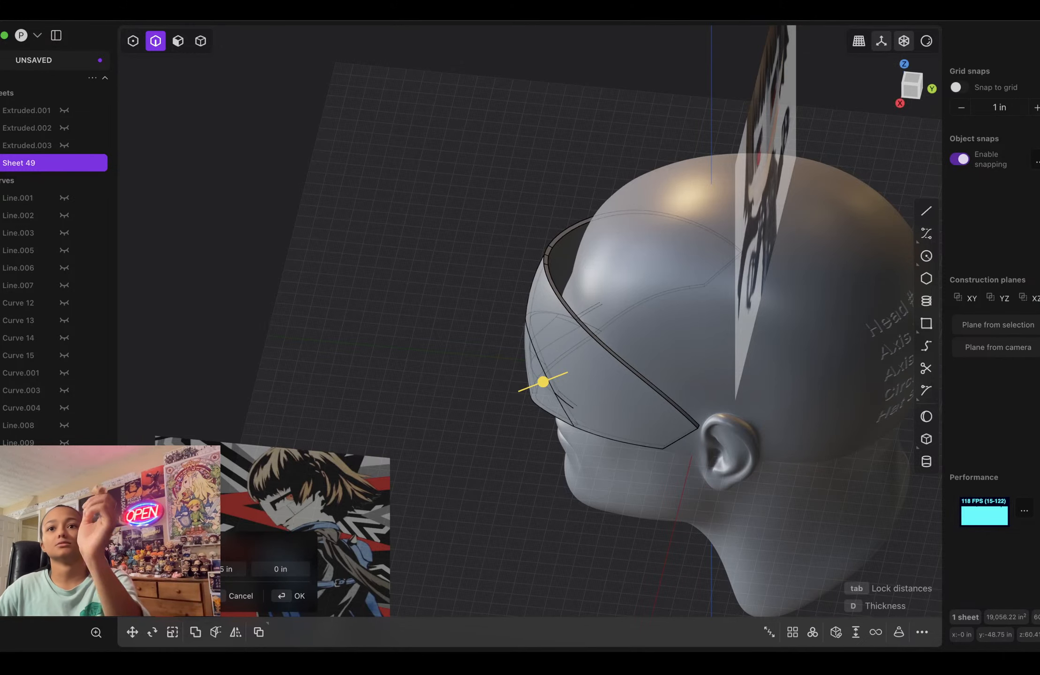
pyautogui.scroll(5, 561, 380)
pyautogui.moveTo(560, 381); pyautogui.dragTo(532, 382, button='middle')
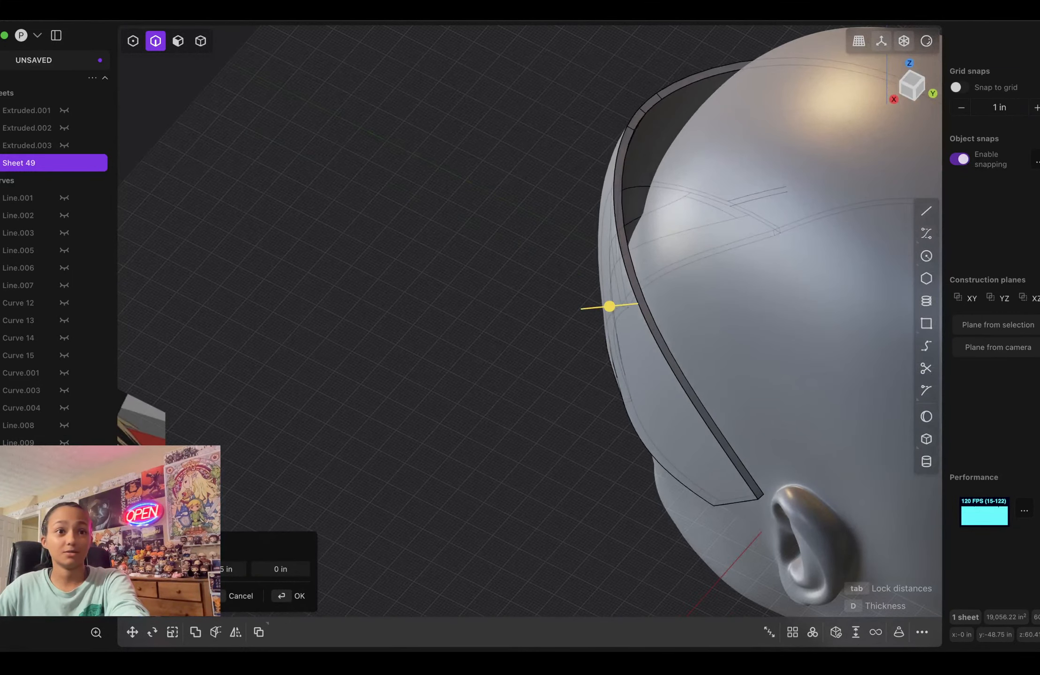
# Step: Enter a refined inward thickness for the merged mask sheet and apply Thicken to make it a solid shell
pyautogui.click(218, 569)
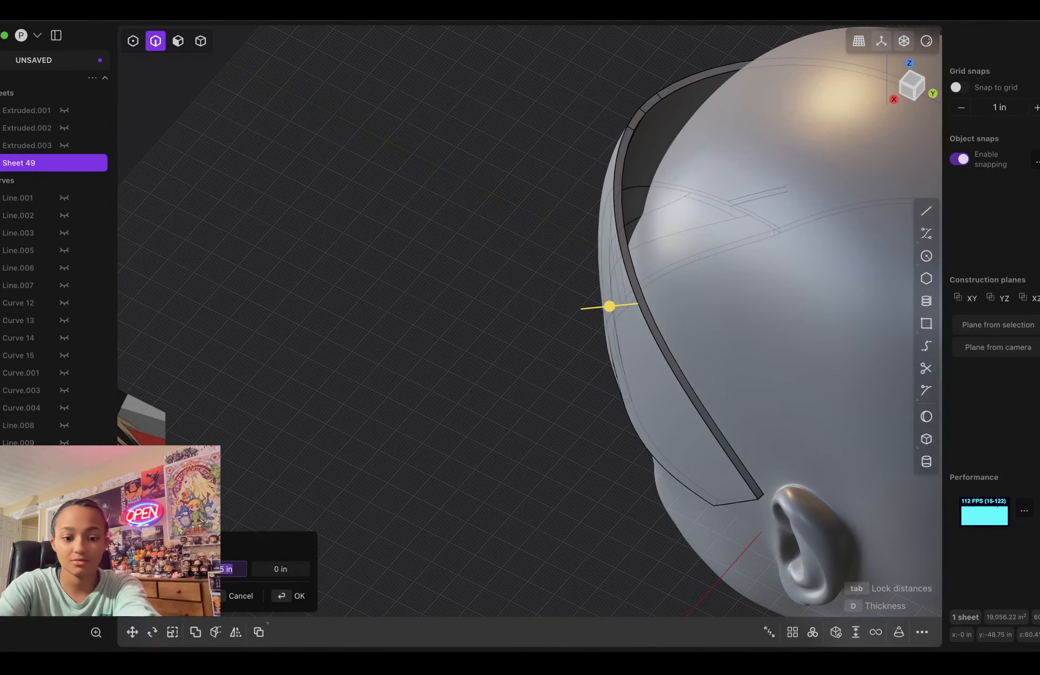
pyautogui.press('BackSpace')
pyautogui.press('Return')
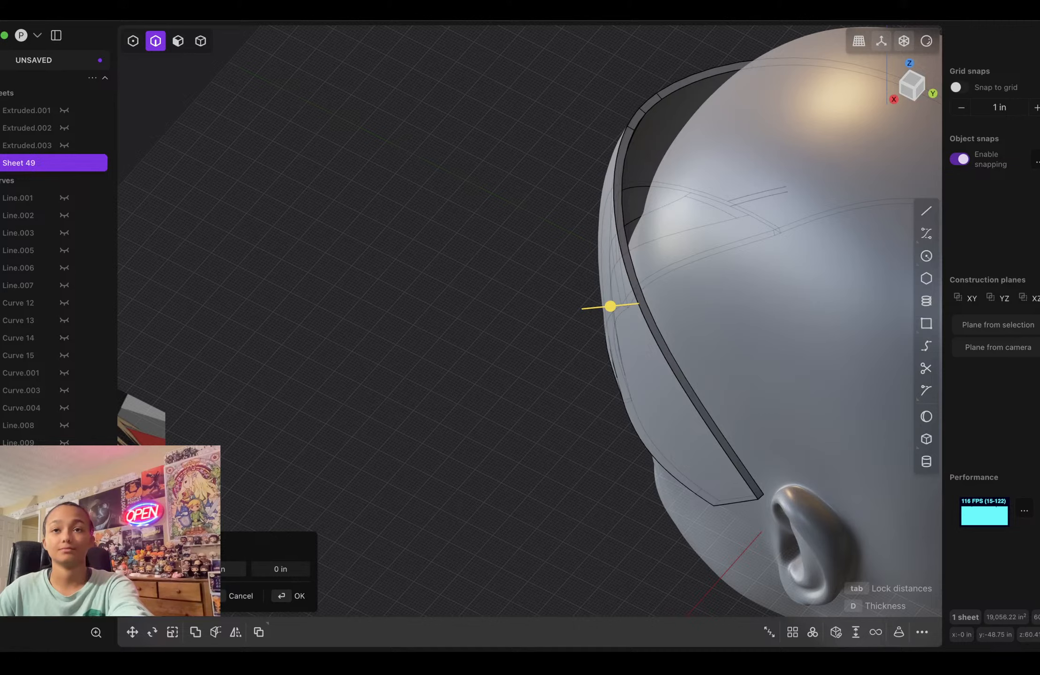
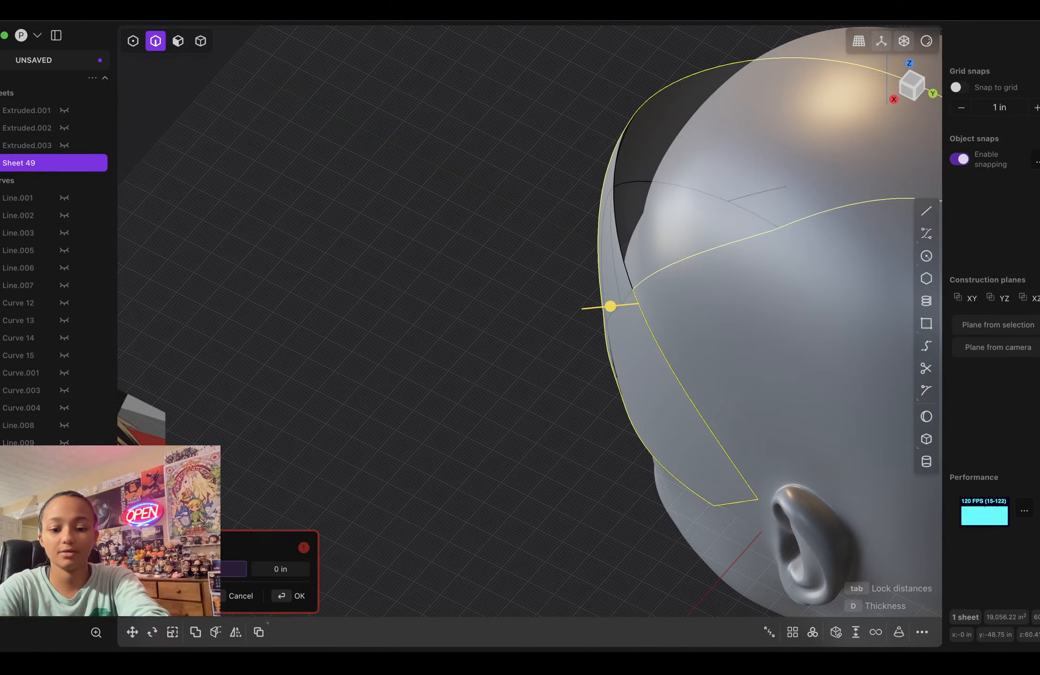
pyautogui.press('Return')
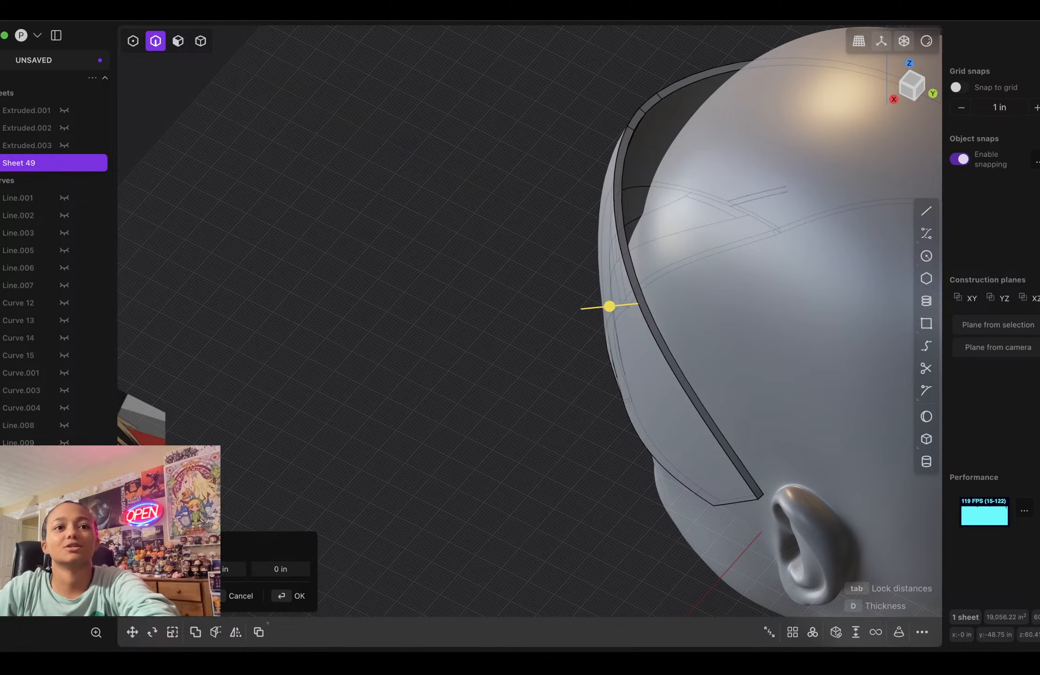
pyautogui.press('Return')
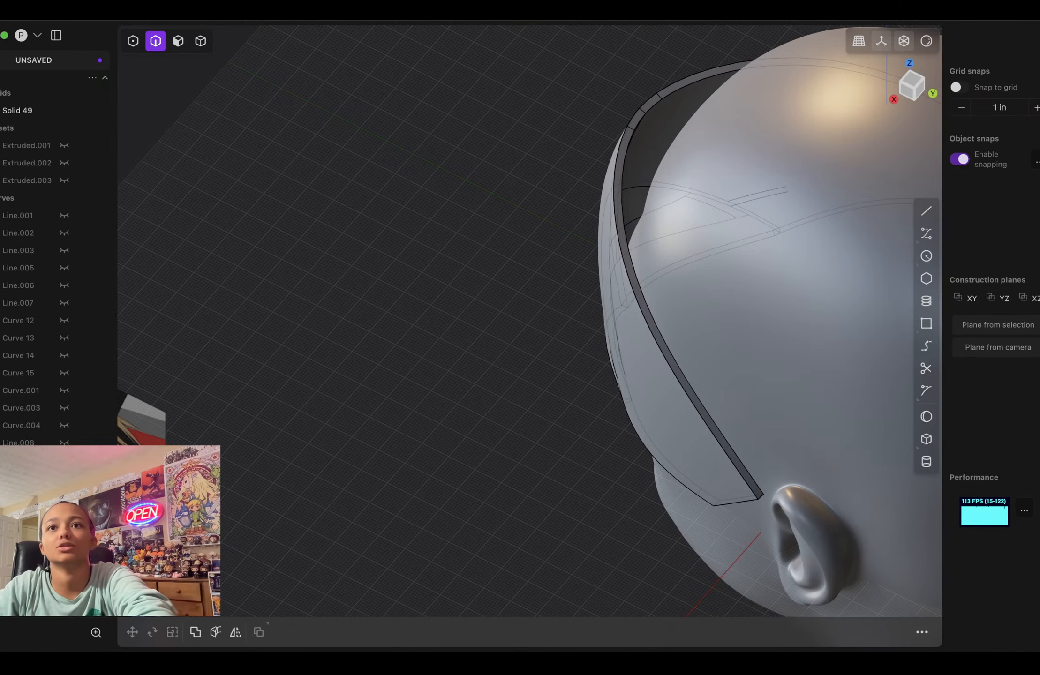
# Step: Examine the thickened mask's fit over the head from the side and at an angle, ending in the front view
pyautogui.moveTo(553, 370); pyautogui.dragTo(605, 300, button='middle')
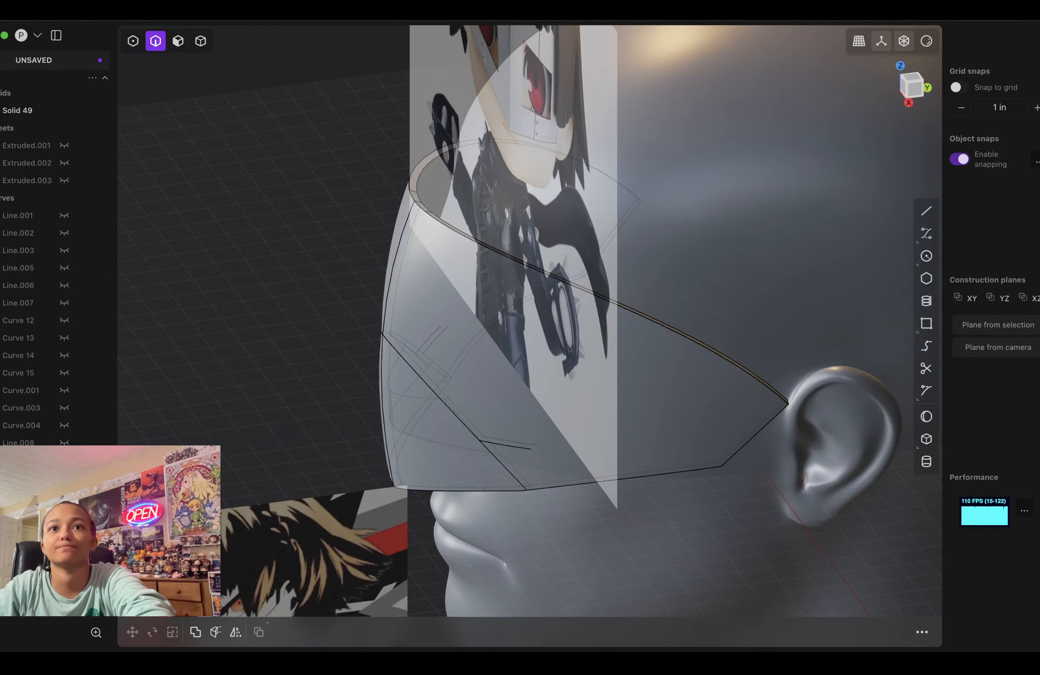
pyautogui.moveTo(553, 328); pyautogui.dragTo(631, 352, button='middle')
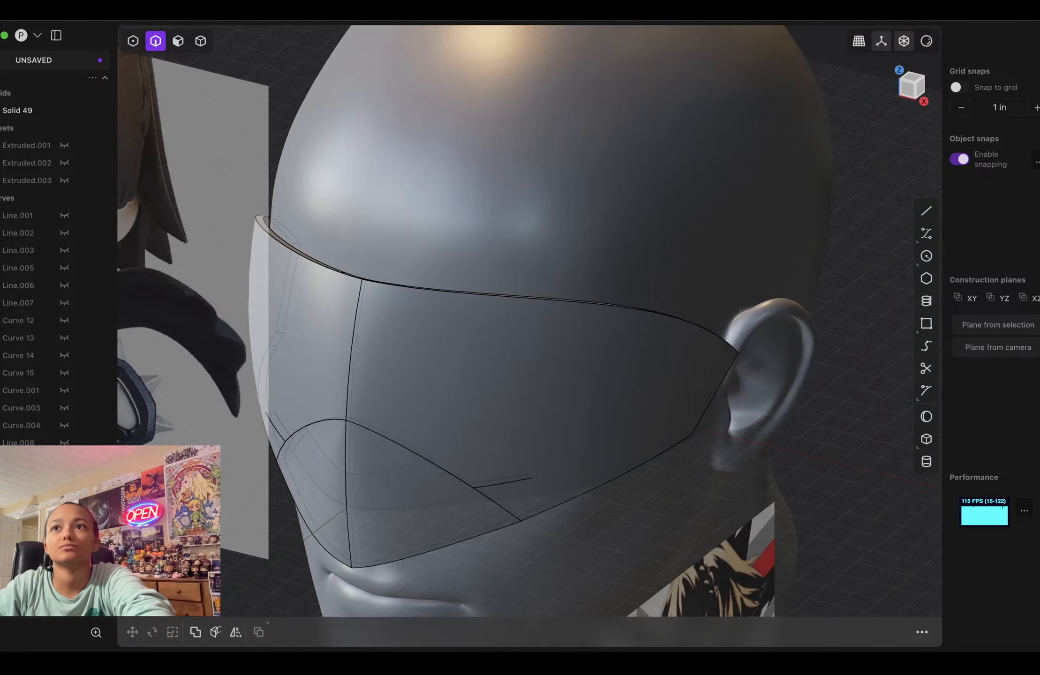
pyautogui.press('KP_1')
pyautogui.scroll(-3, 520, 335)
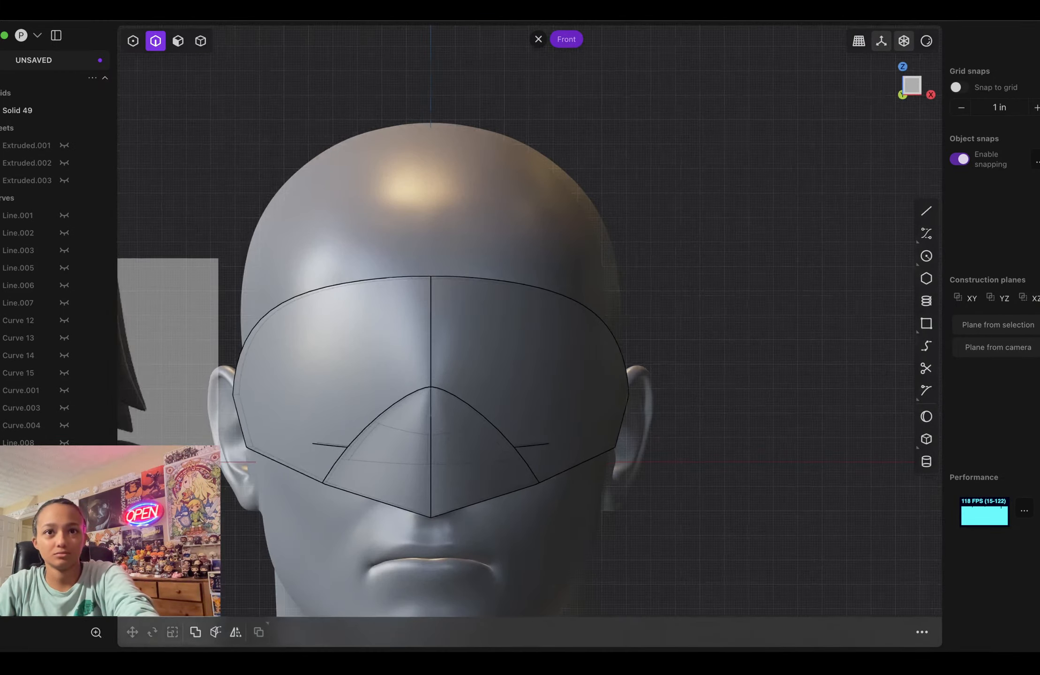
# Step: Hide the mask solid so the head's eyes are exposed beside the reference image
pyautogui.scroll(-4, 503, 340)
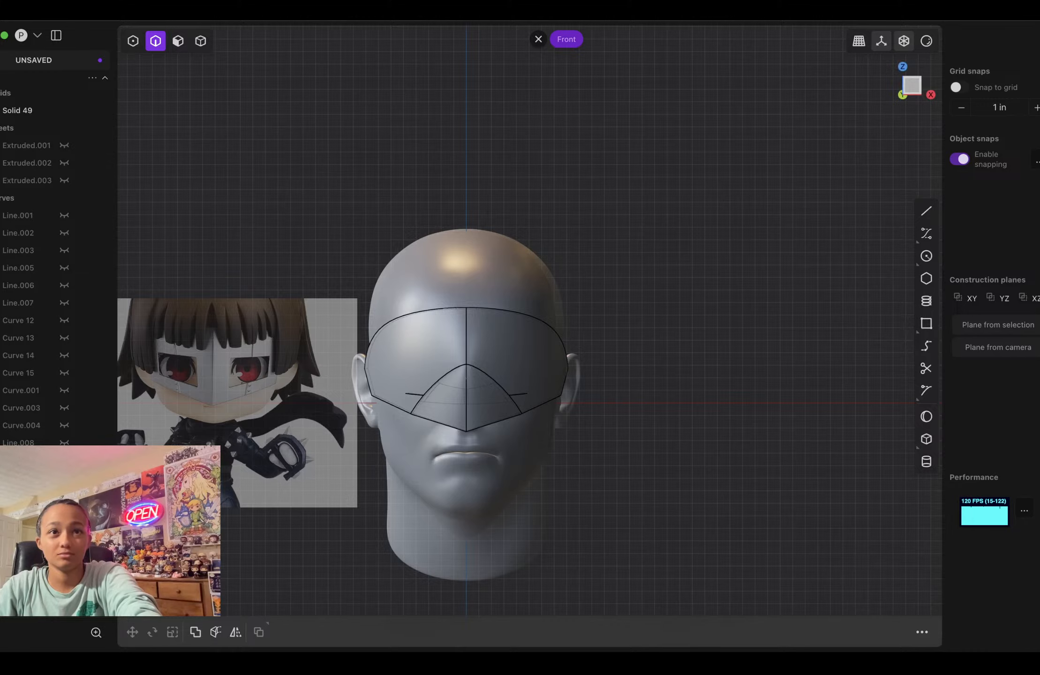
pyautogui.scroll(5, 485, 359)
pyautogui.scroll(-5, 484, 359)
pyautogui.scroll(4, 484, 359)
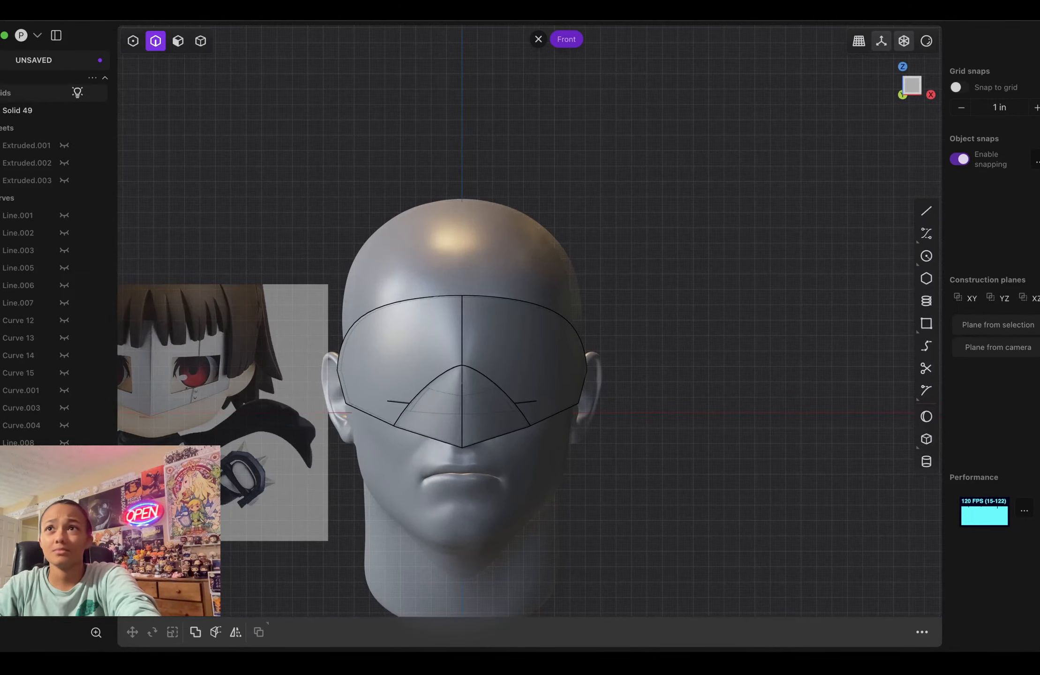
pyautogui.click(28, 110)
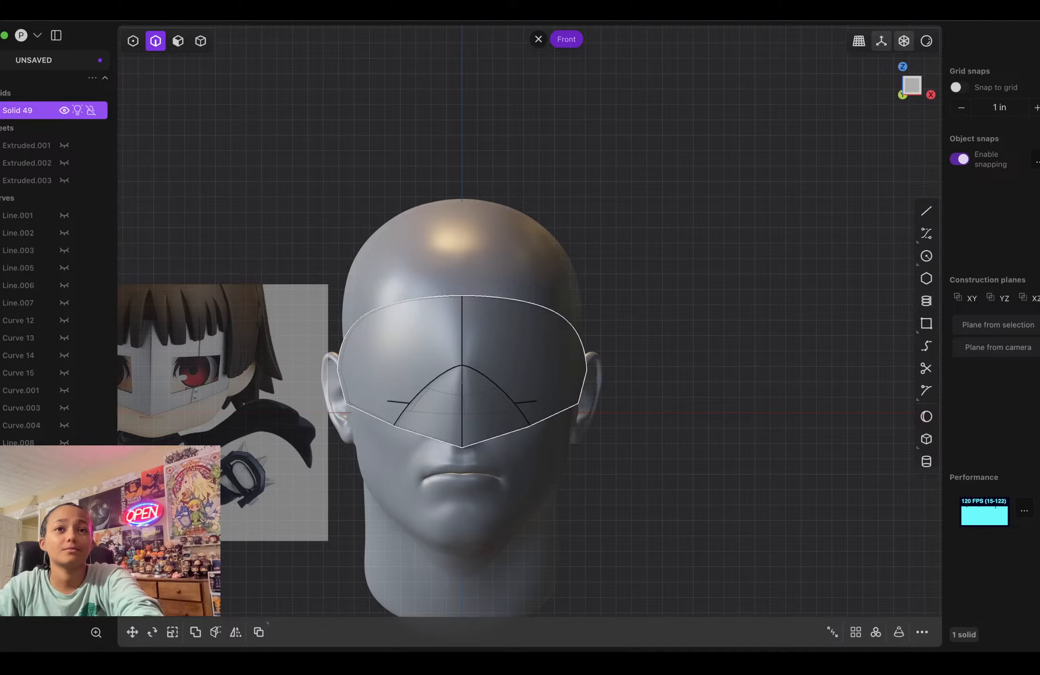
pyautogui.press('h')
pyautogui.scroll(3, 475, 403)
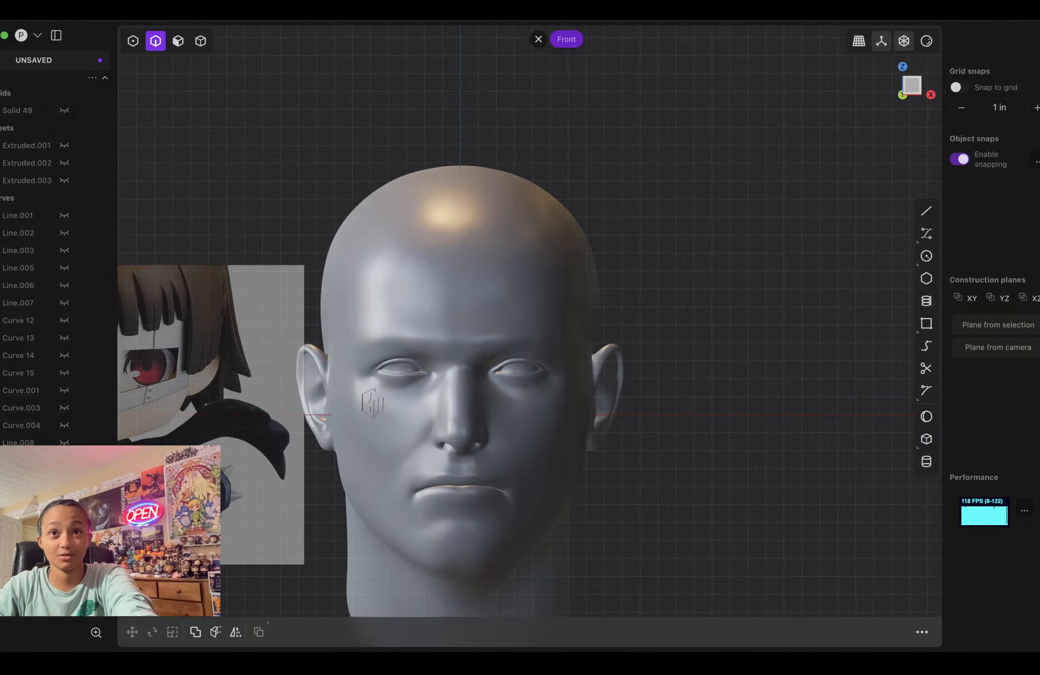
pyautogui.keyDown('shift'); pyautogui.moveTo(475, 403); pyautogui.dragTo(582, 353, button='middle'); pyautogui.keyUp('shift')
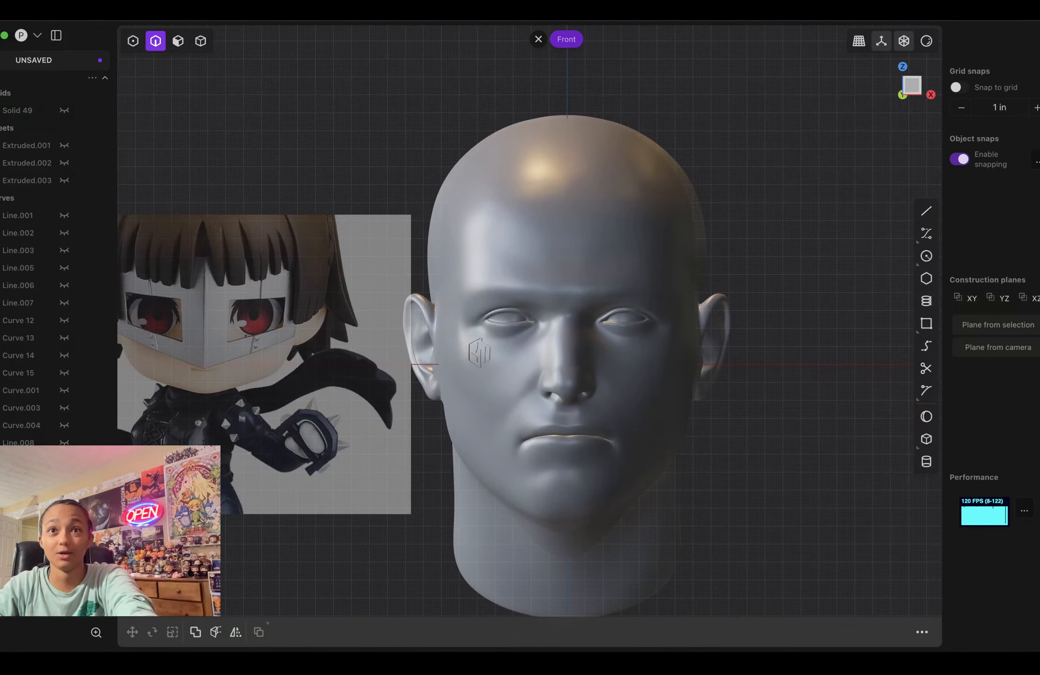
# Step: Draw a closed four-sided outline with straight lines around the head's eye on the positive X side, tapering toward its outer edge
pyautogui.click(925, 211)
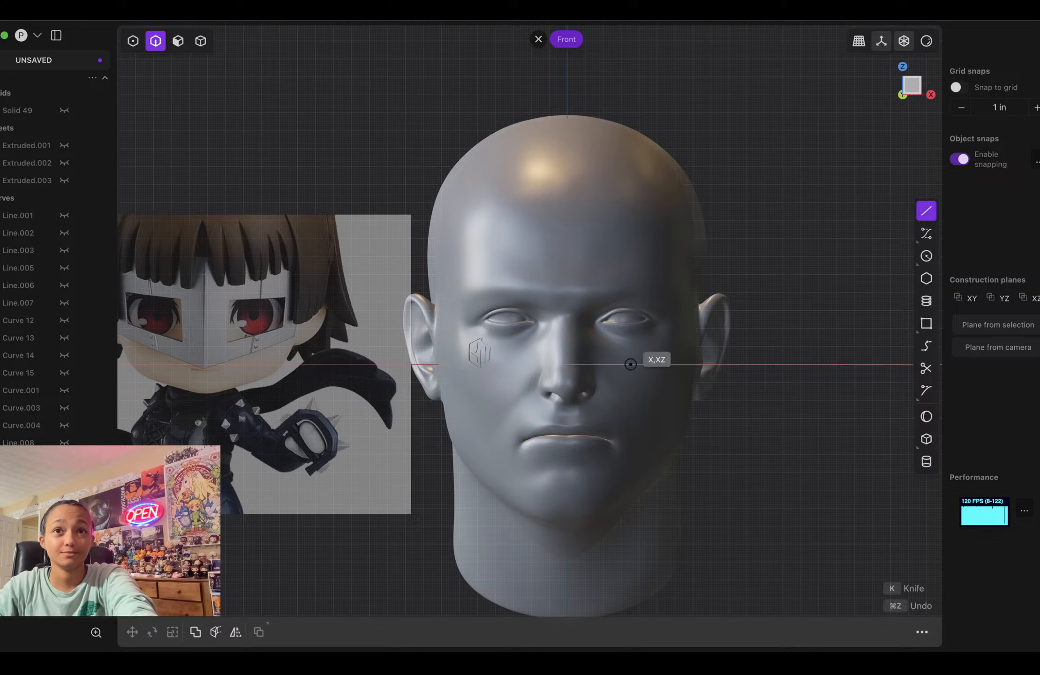
pyautogui.click(594, 302)
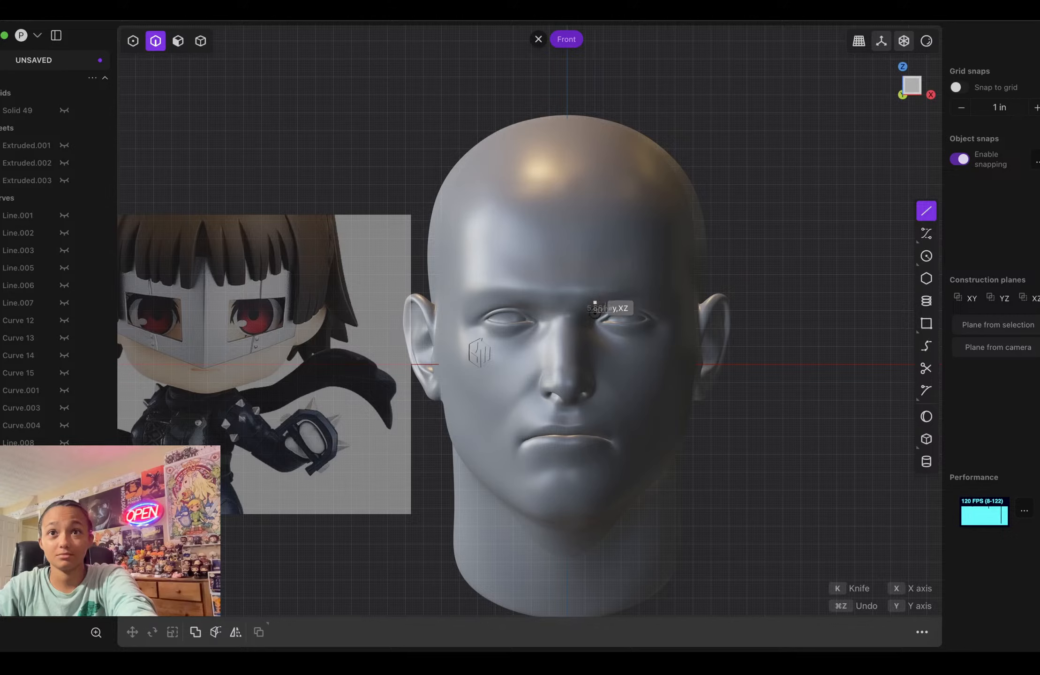
pyautogui.click(595, 377)
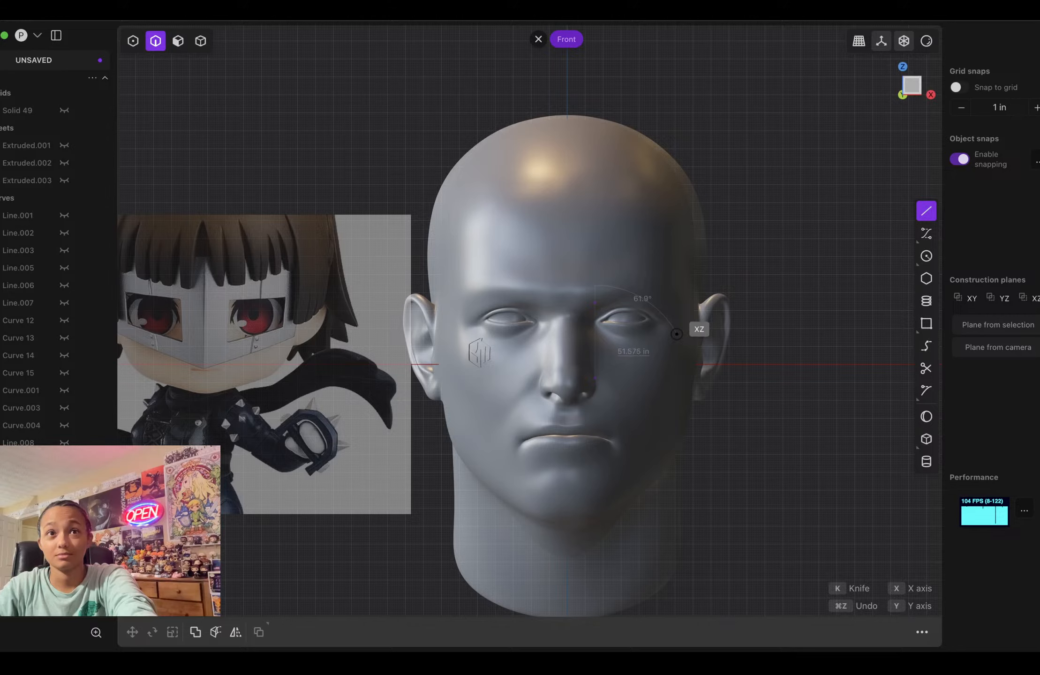
pyautogui.click(676, 334)
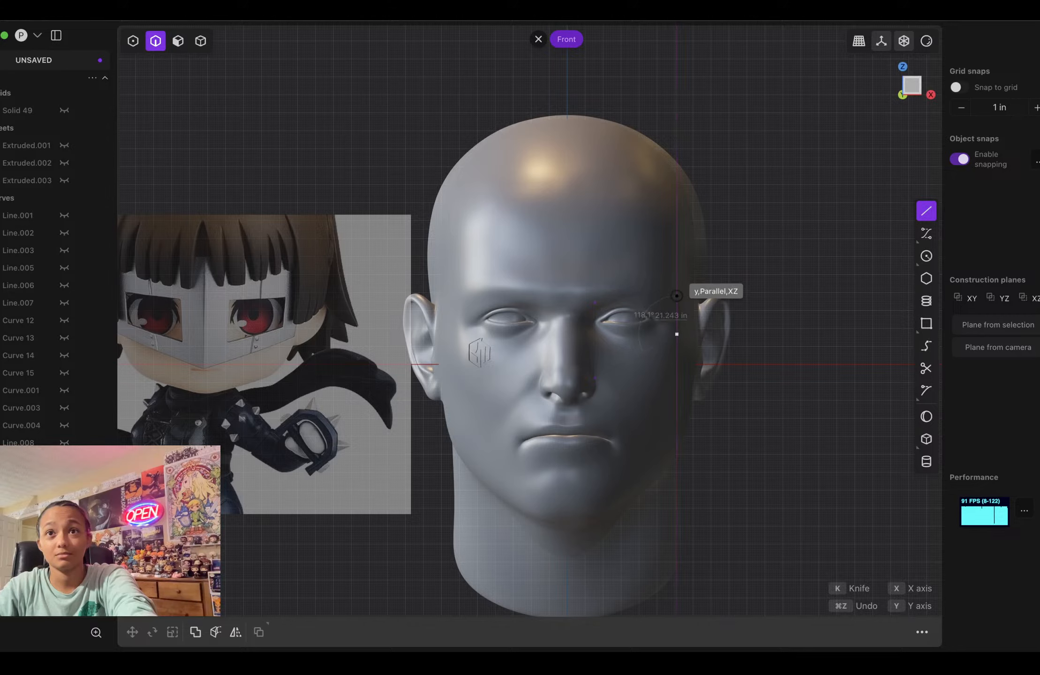
pyautogui.click(677, 296)
pyautogui.click(594, 302)
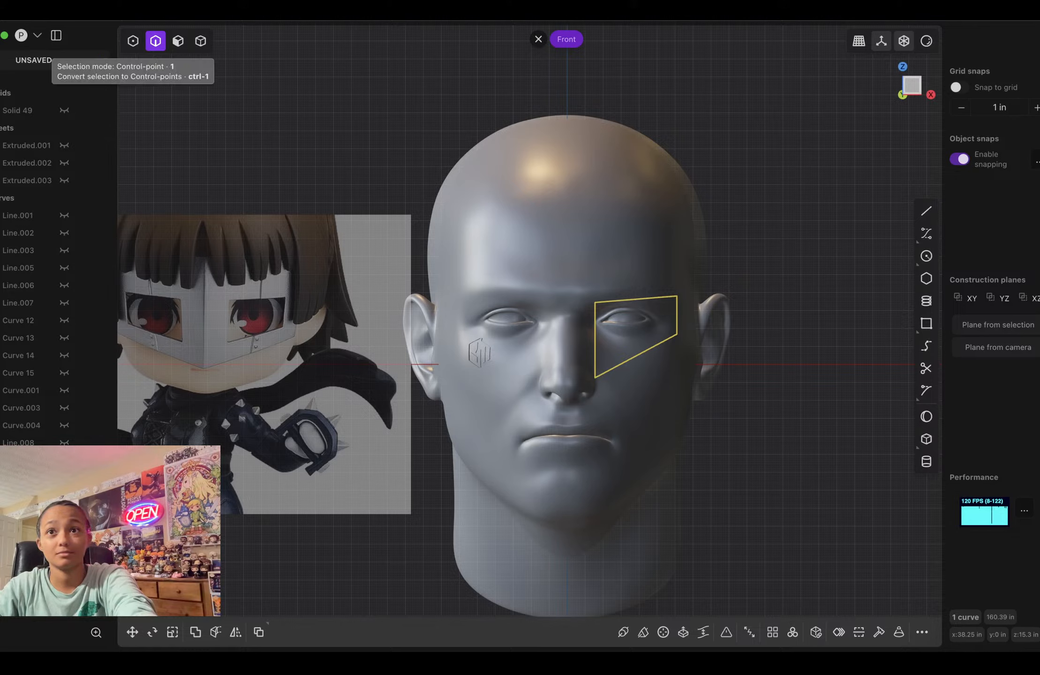
# Step: Lower the eye outline's upper outer corner about 1.66 in and raise its lower inner corner to about Z -0.34 in
pyautogui.click(133, 41)
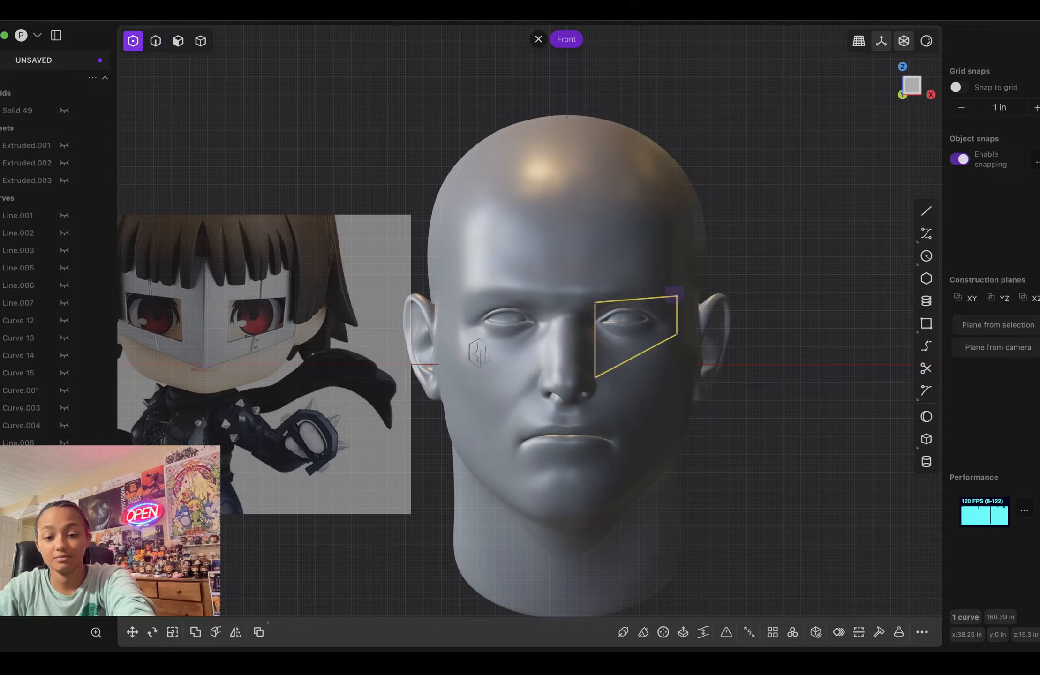
pyautogui.click(677, 296)
pyautogui.press('g')
pyautogui.moveTo(676, 262); pyautogui.dragTo(676, 266)
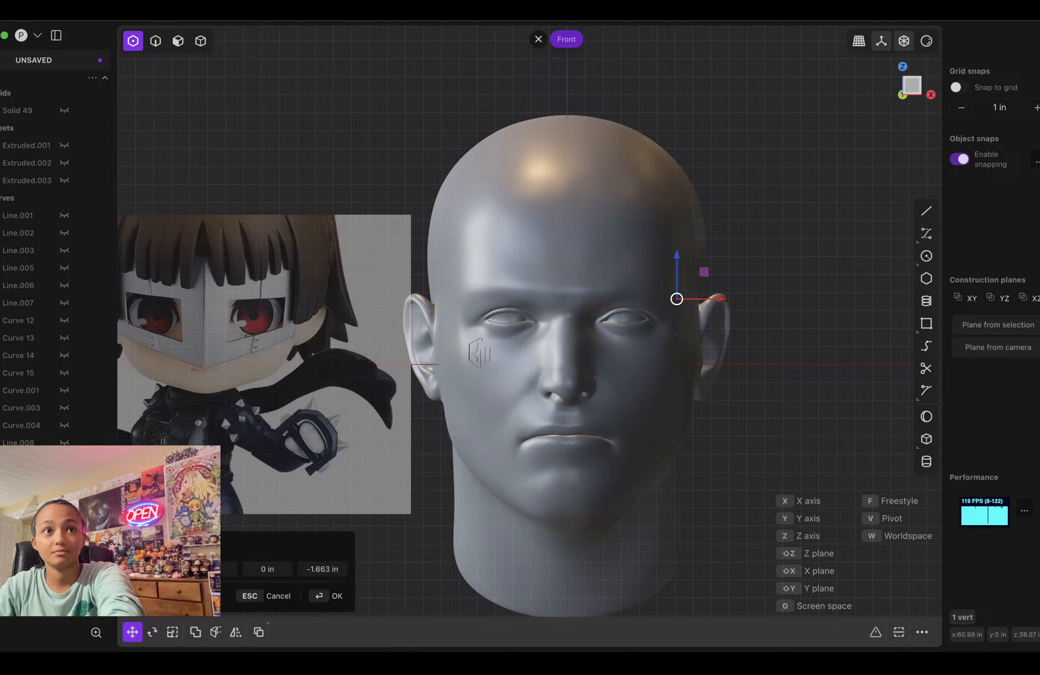
pyautogui.press('Return')
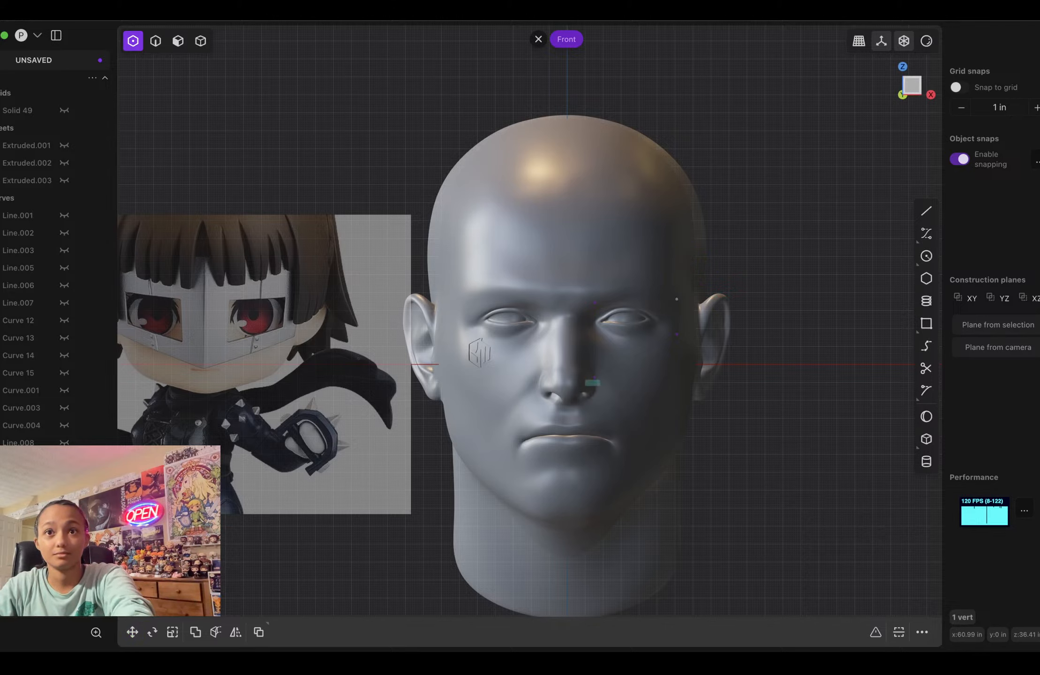
pyautogui.click(594, 378)
pyautogui.press('g')
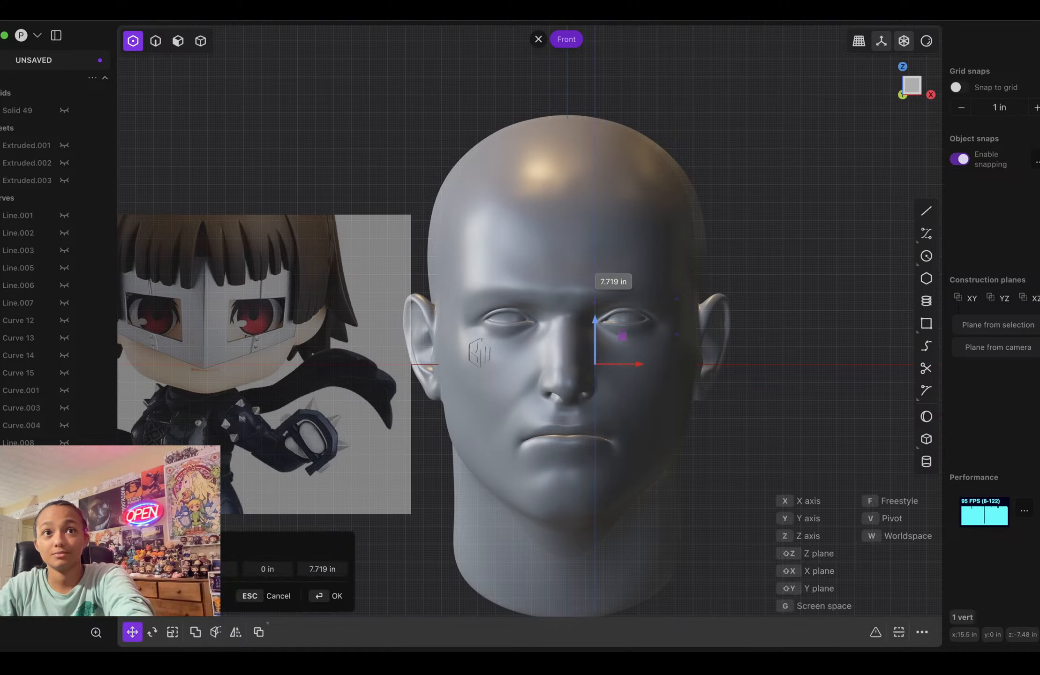
pyautogui.click(595, 364)
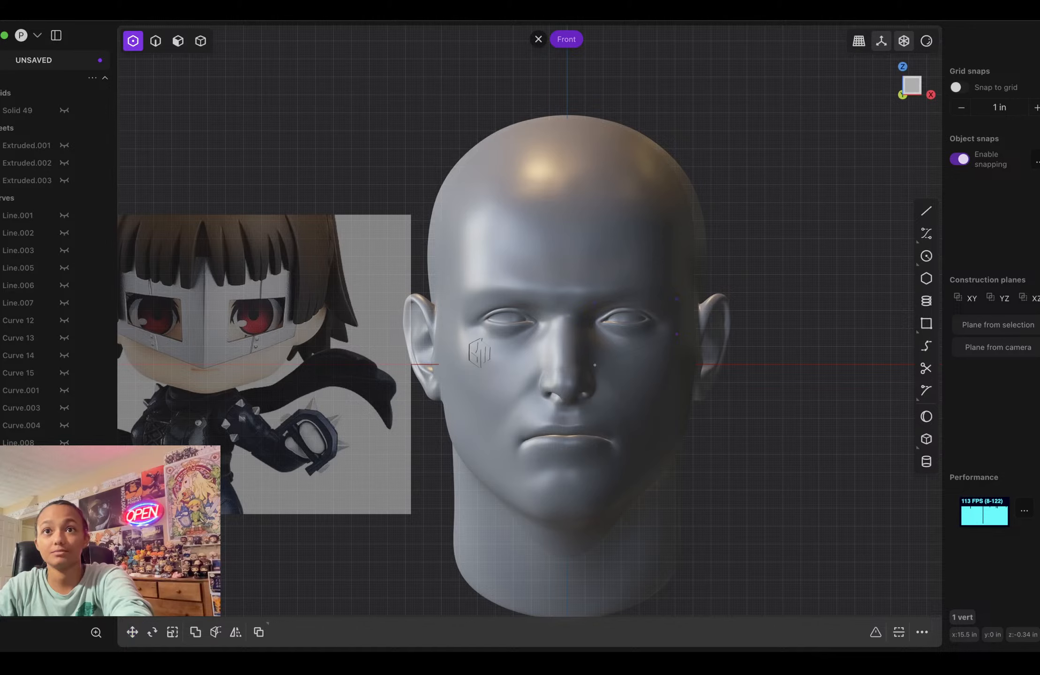
# Step: Raise both upper corners of the eye outline together by about 1.3 in
pyautogui.moveTo(684, 306); pyautogui.dragTo(584, 296)
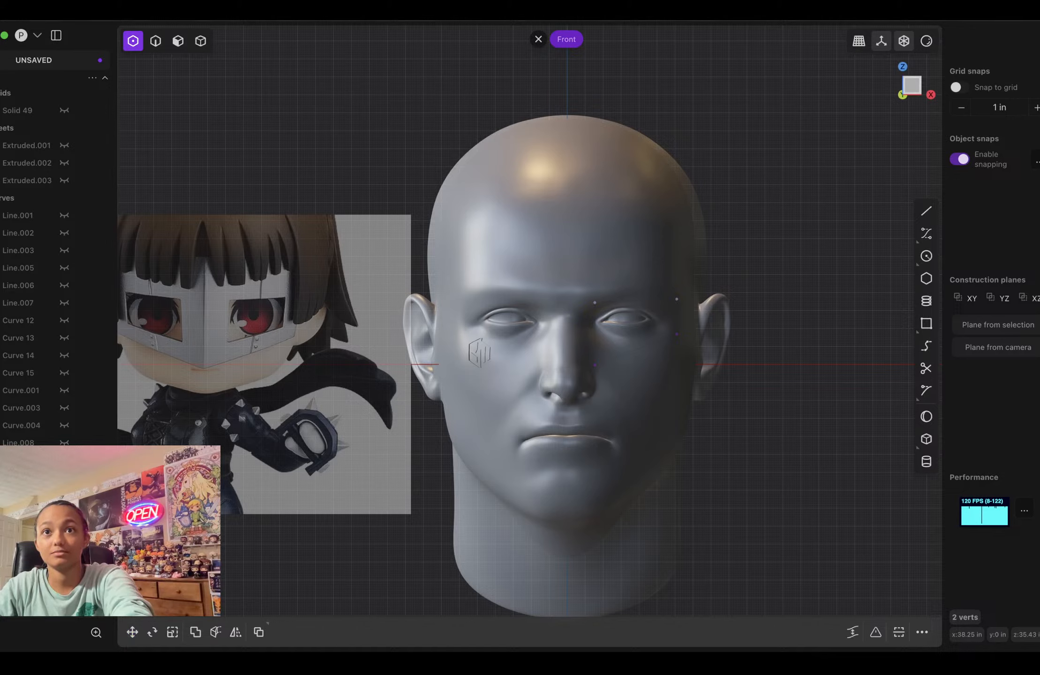
pyautogui.press('g')
pyautogui.moveTo(635, 265); pyautogui.dragTo(635, 263)
pyautogui.press('Return')
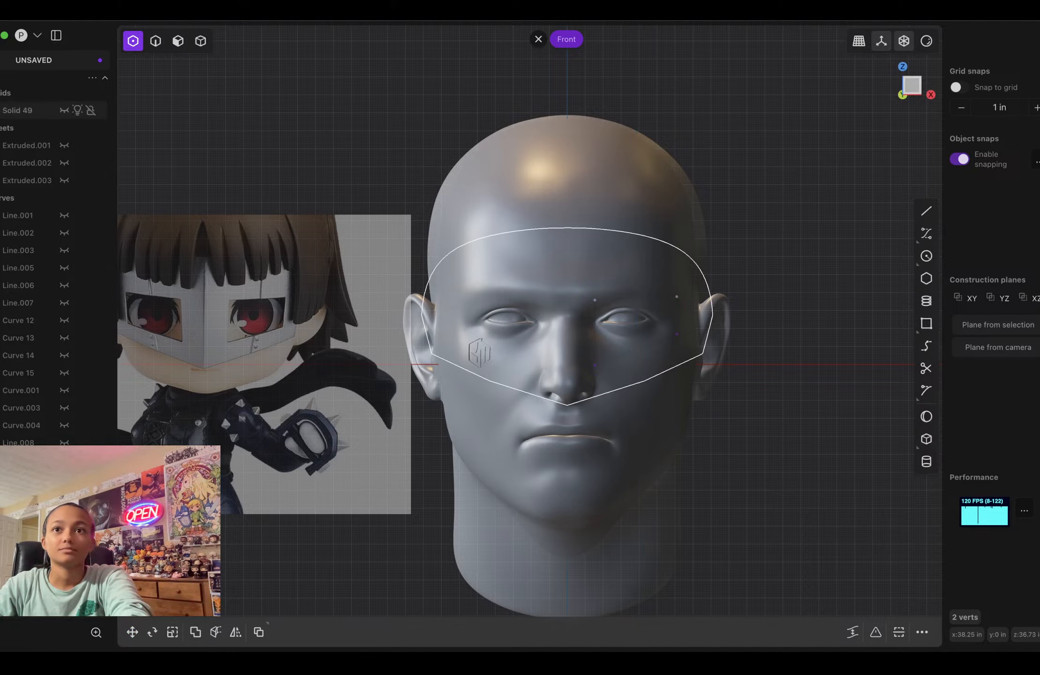
# Step: Show the mask solid again, cut it with the eye outline and delete the cut-out piece
pyautogui.click(64, 110)
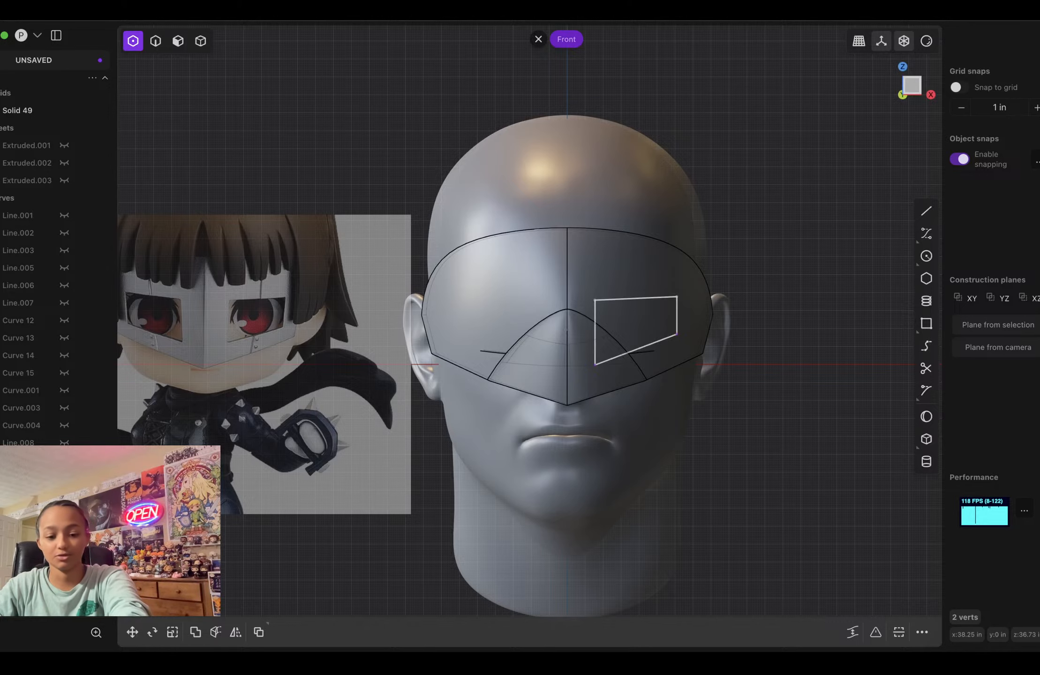
pyautogui.click(652, 298)
pyautogui.press('c')
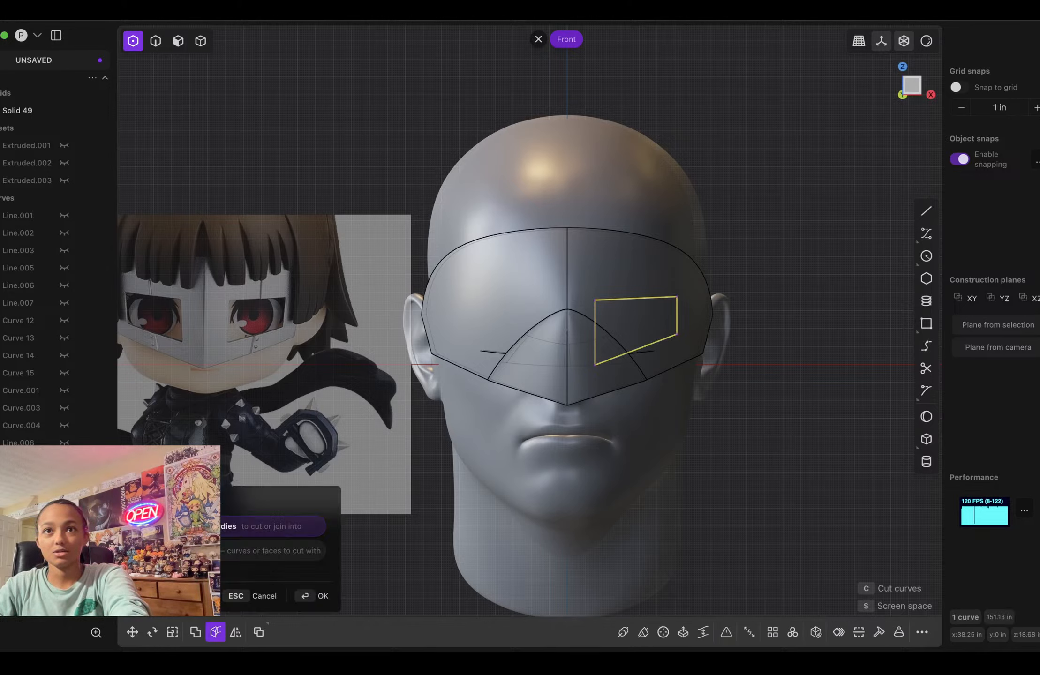
pyautogui.click(649, 277)
pyautogui.press('Return')
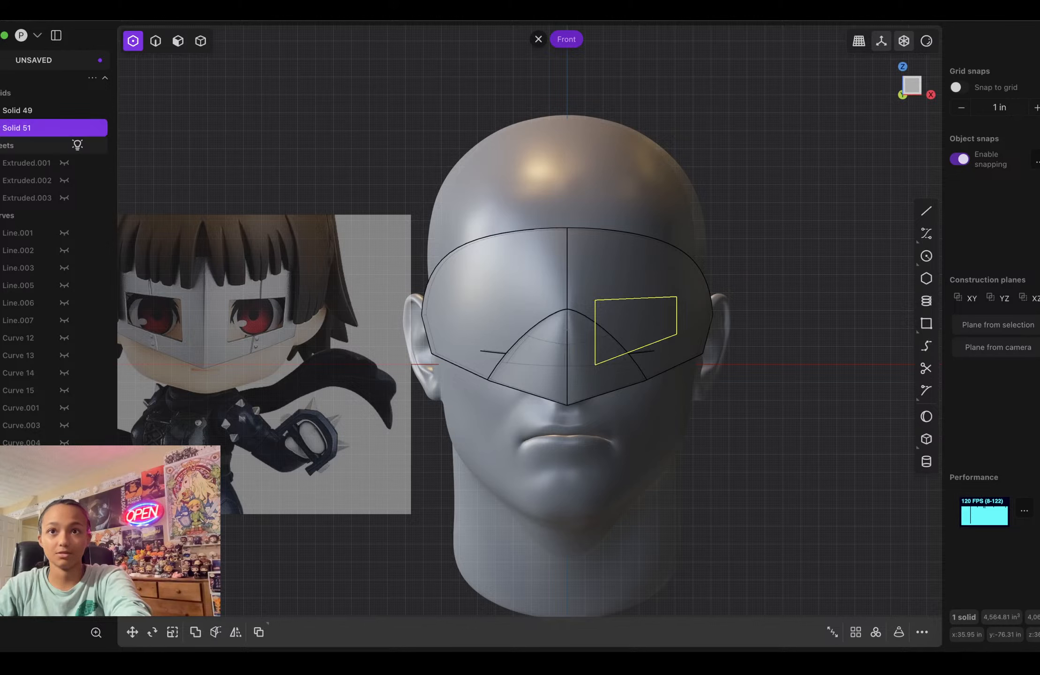
pyautogui.press('Delete')
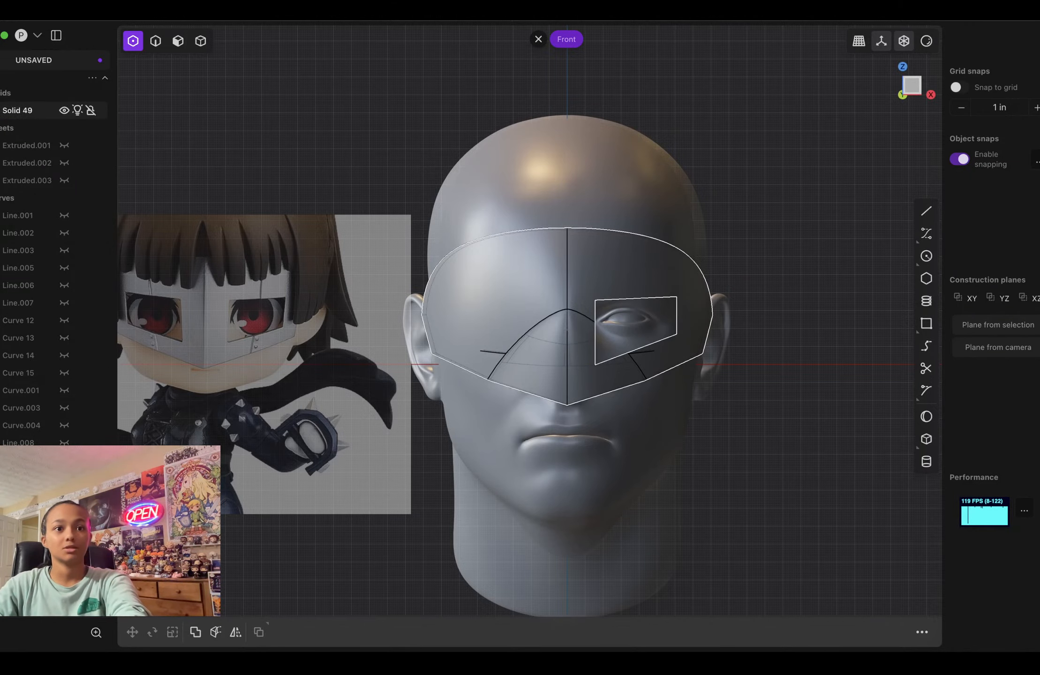
pyautogui.click(28, 110)
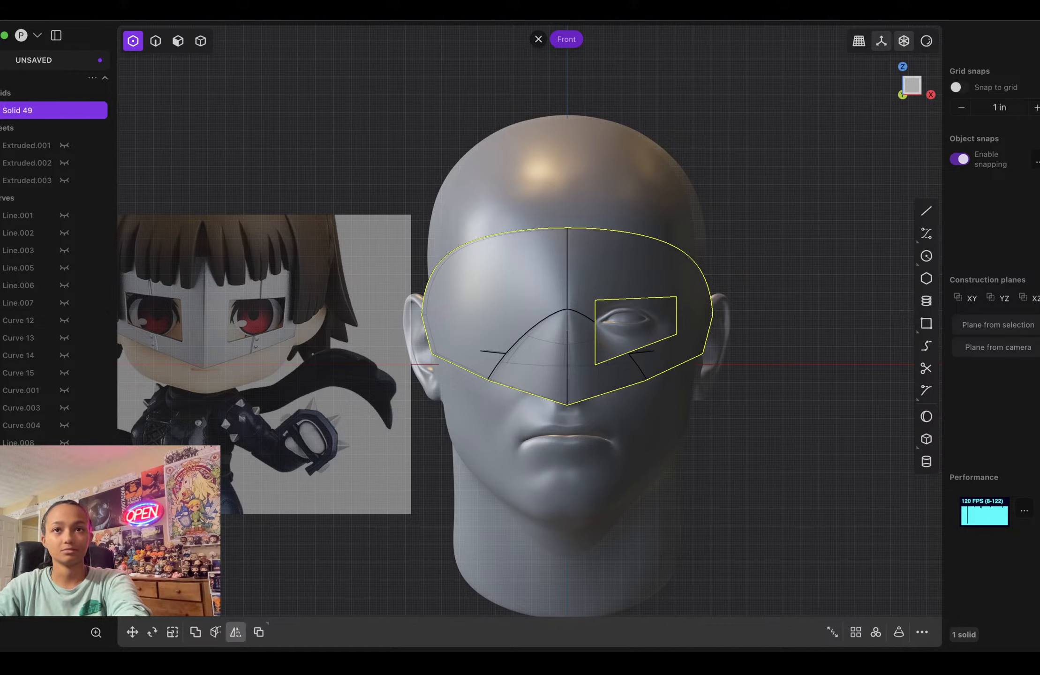
pyautogui.click(235, 632)
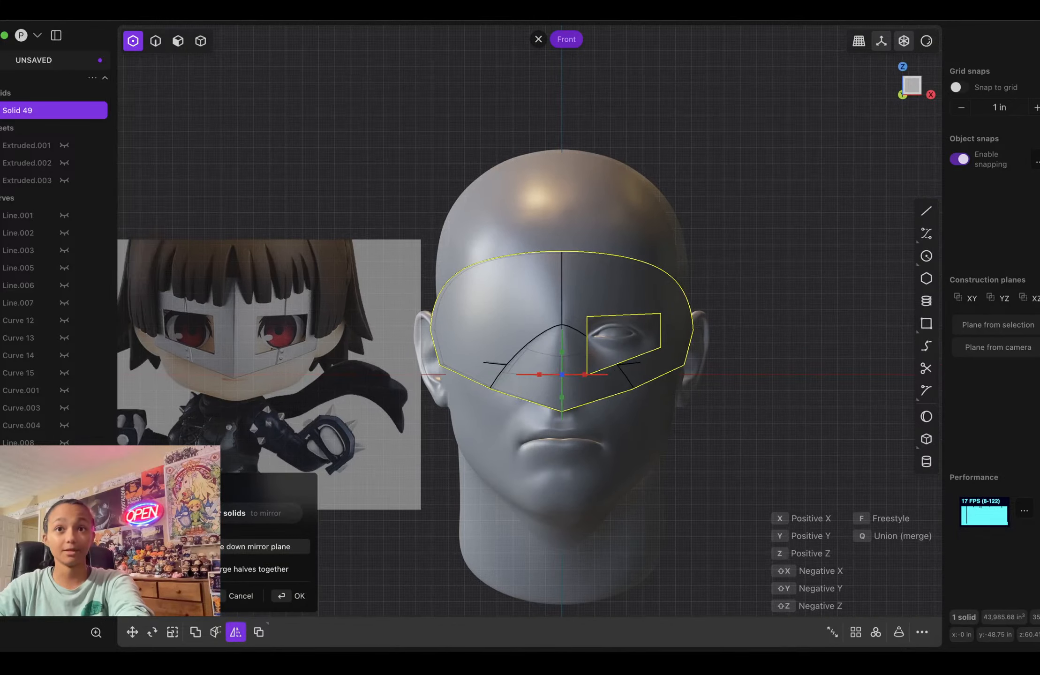
pyautogui.click(585, 375)
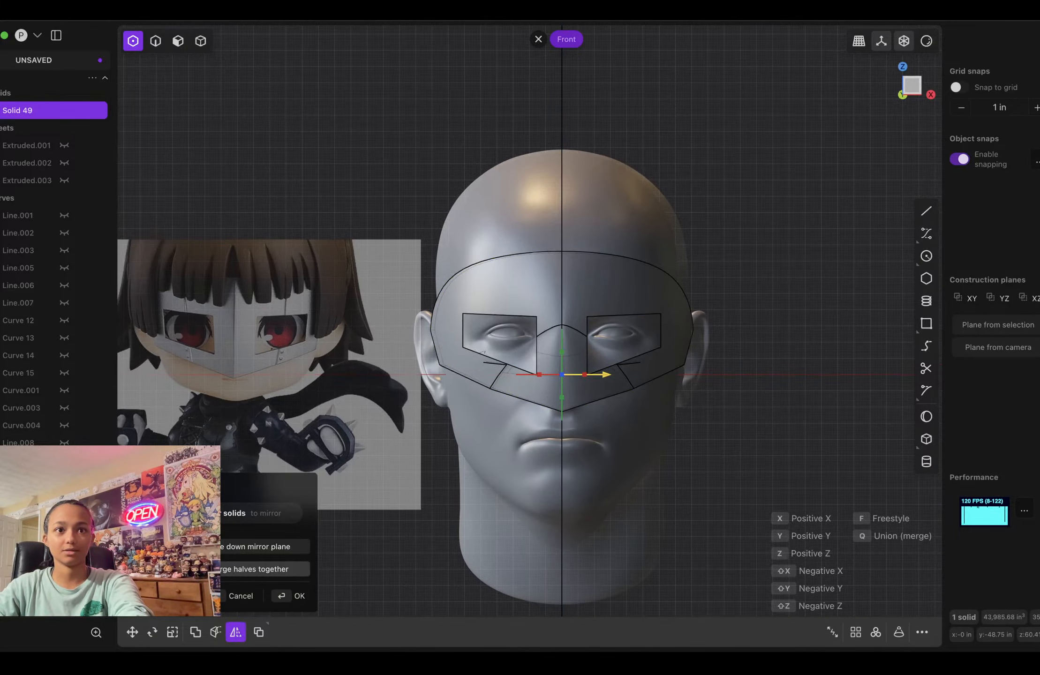
pyautogui.press('Escape')
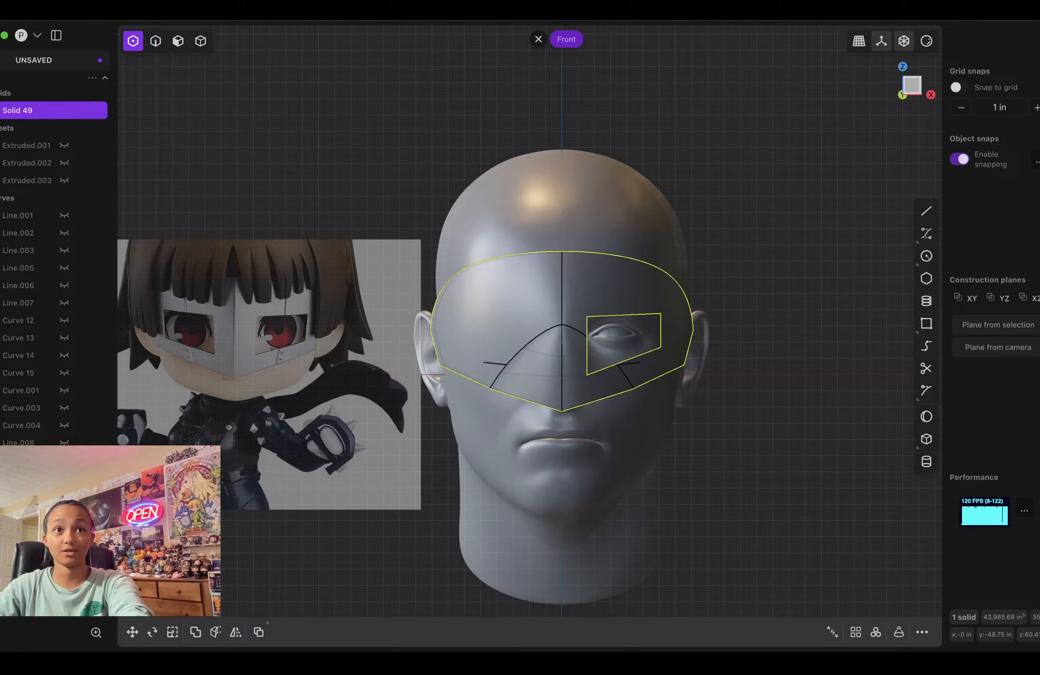
# Step: Draw two closely spaced vertical lines, each about 60 in long, from the eye opening's upper edge up past the mask's top edge
pyautogui.scroll(6, 626, 290)
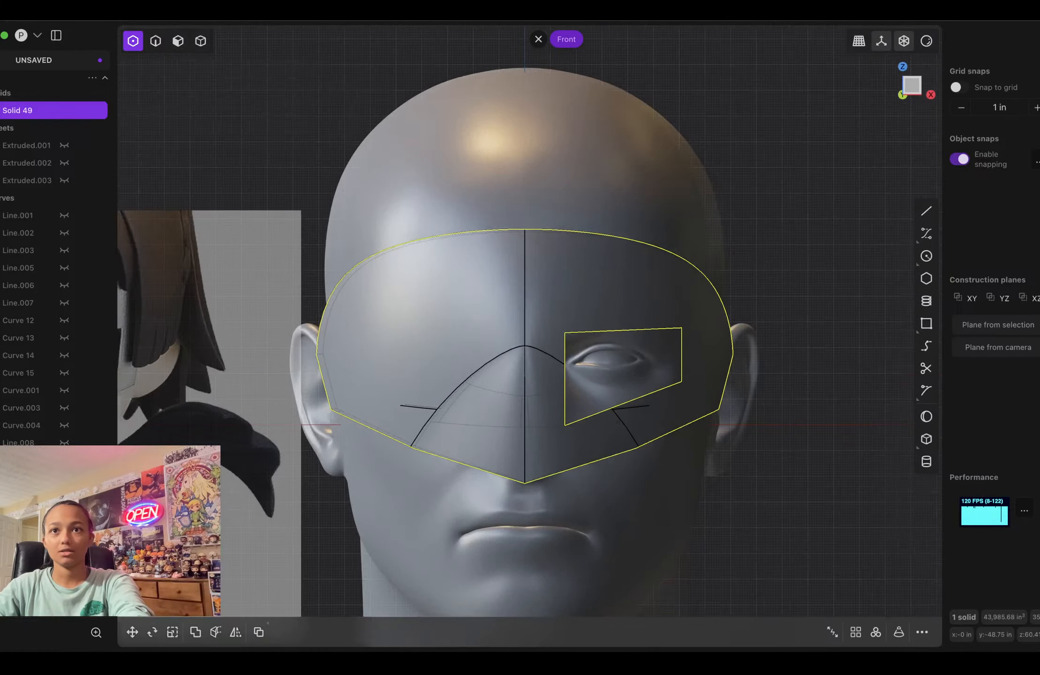
pyautogui.scroll(-6, 626, 290)
pyautogui.scroll(5, 625, 290)
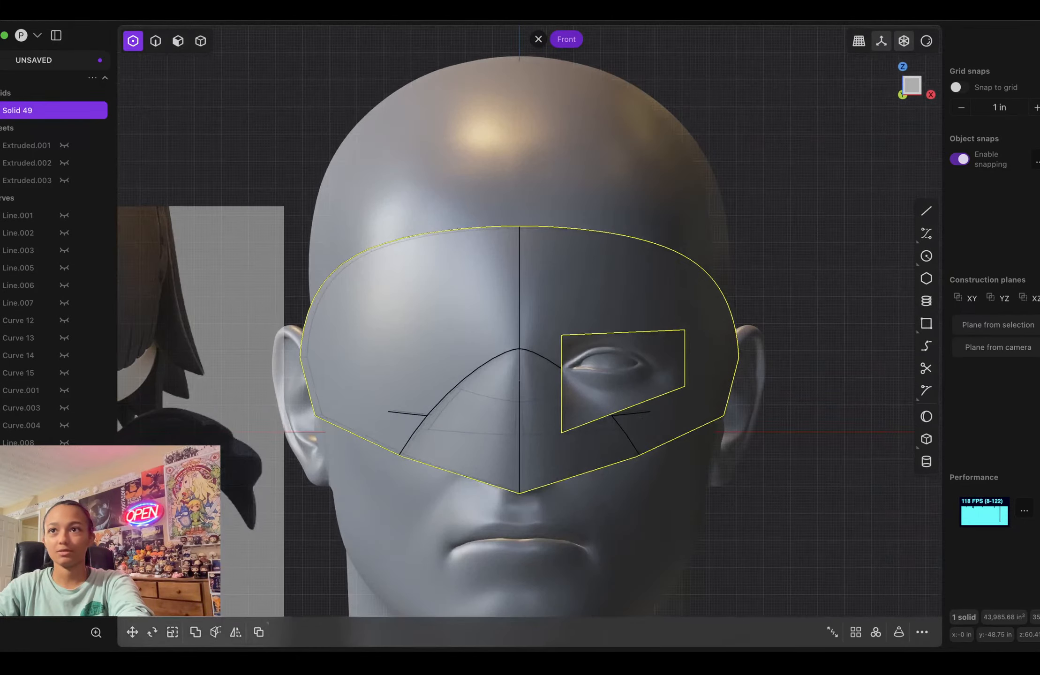
pyautogui.click(926, 211)
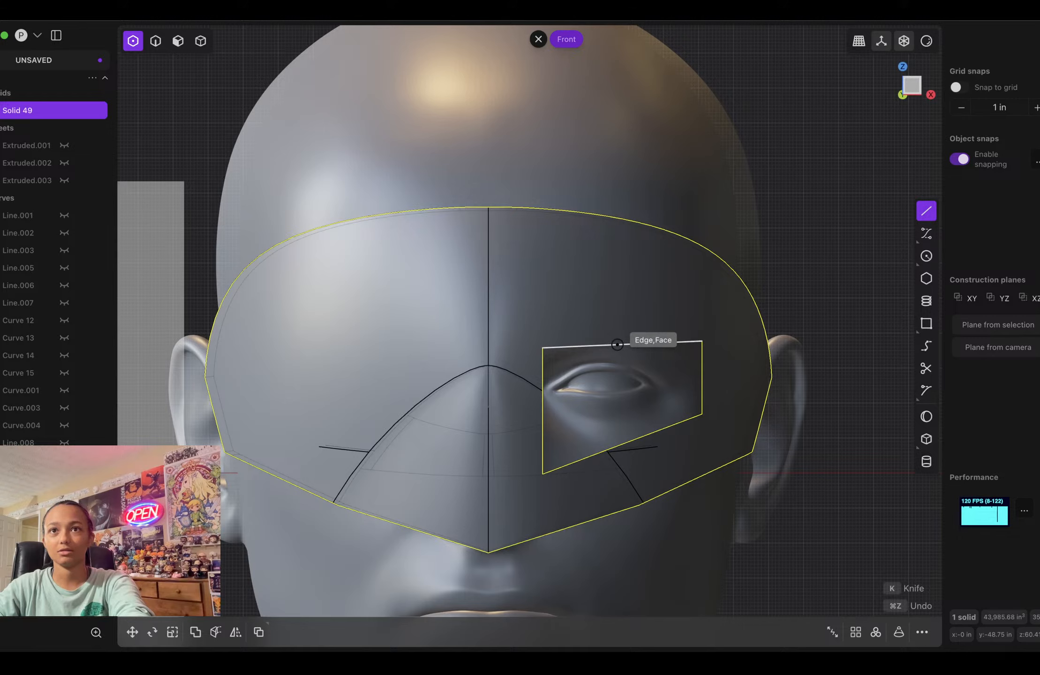
pyautogui.click(617, 345)
pyautogui.click(617, 136)
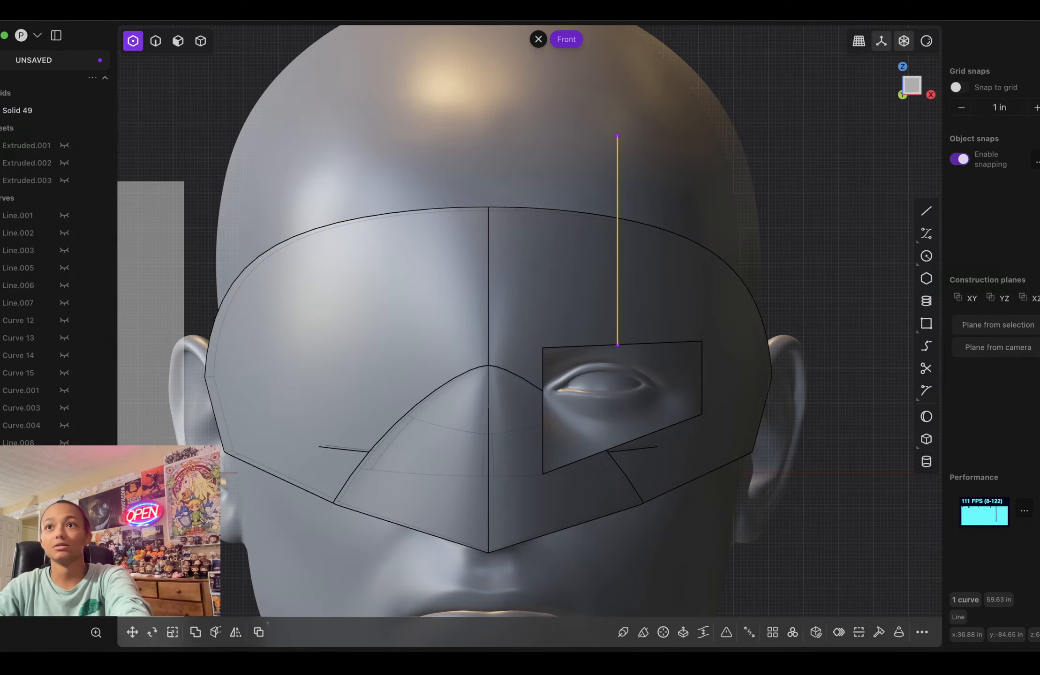
pyautogui.click(926, 211)
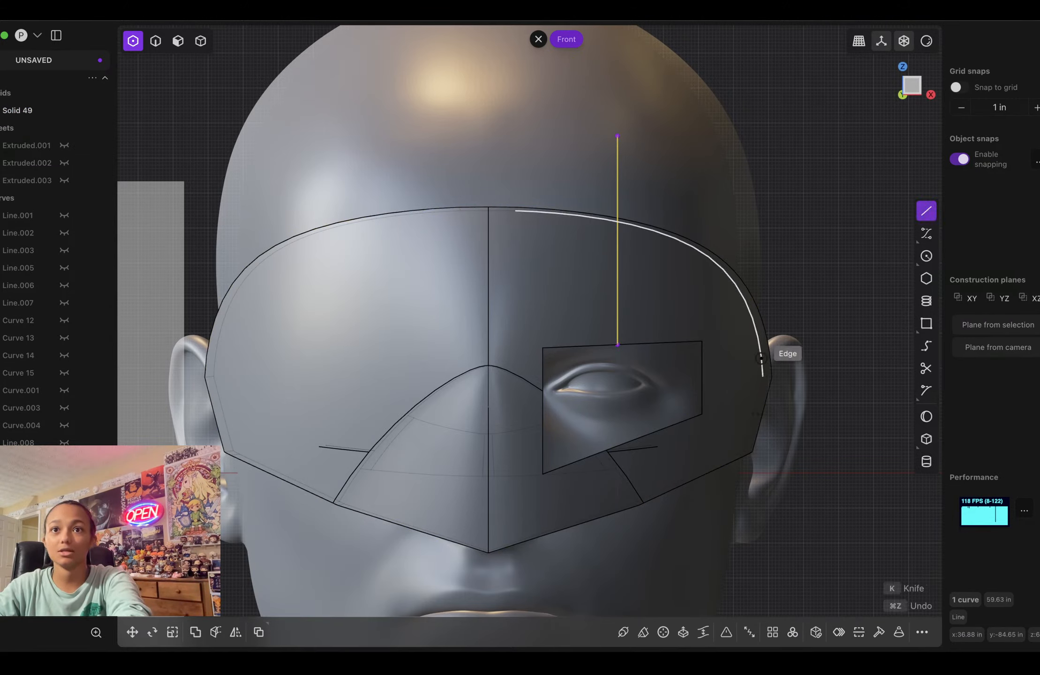
pyautogui.click(629, 345)
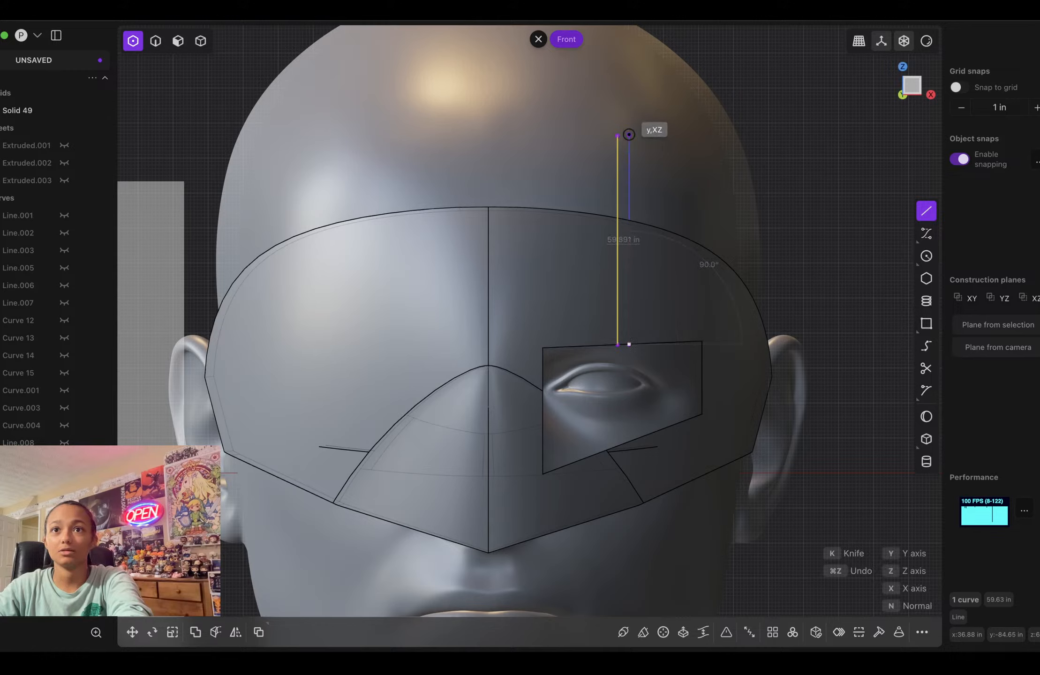
pyautogui.click(629, 134)
pyautogui.press('Escape')
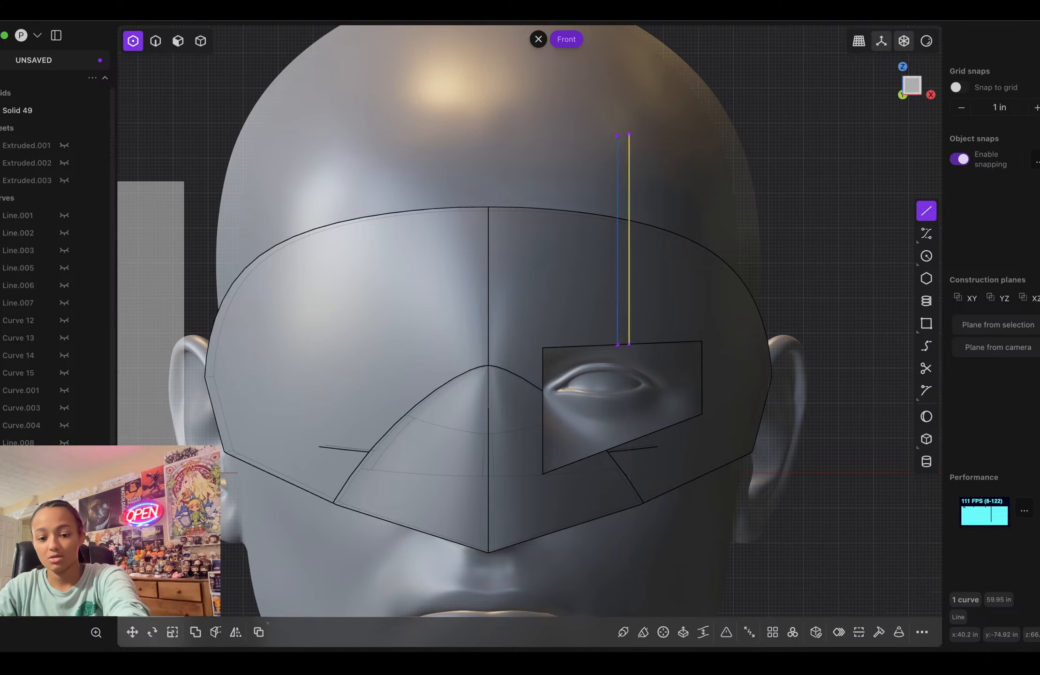
# Step: Move the outer vertical line about 1.56 in along X toward the inner one
pyautogui.press('g')
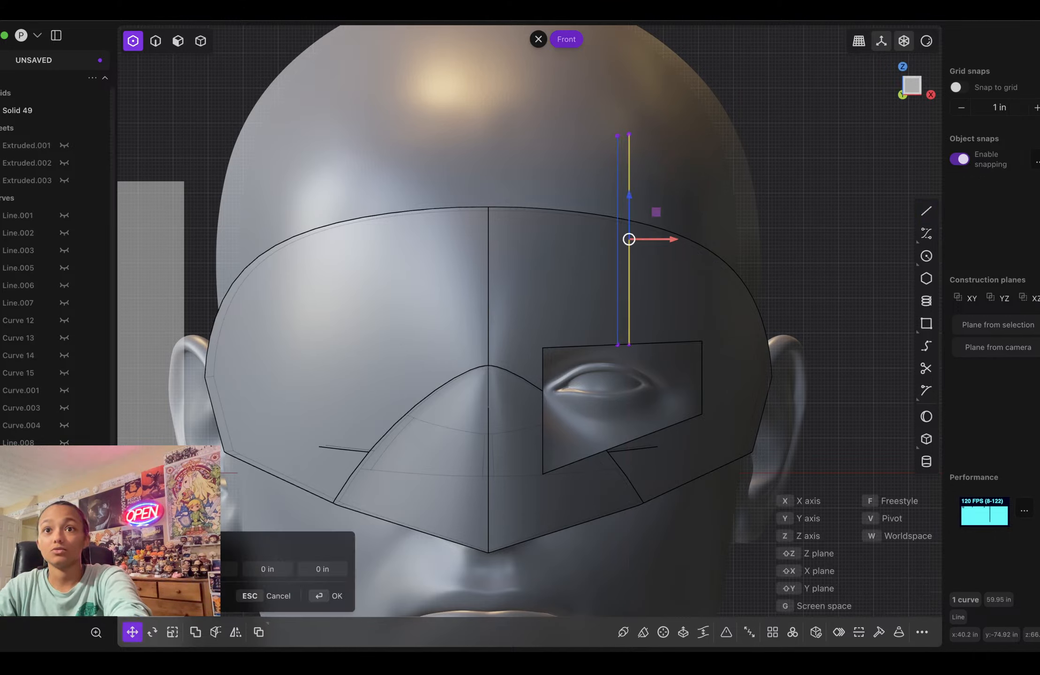
pyautogui.press('x')
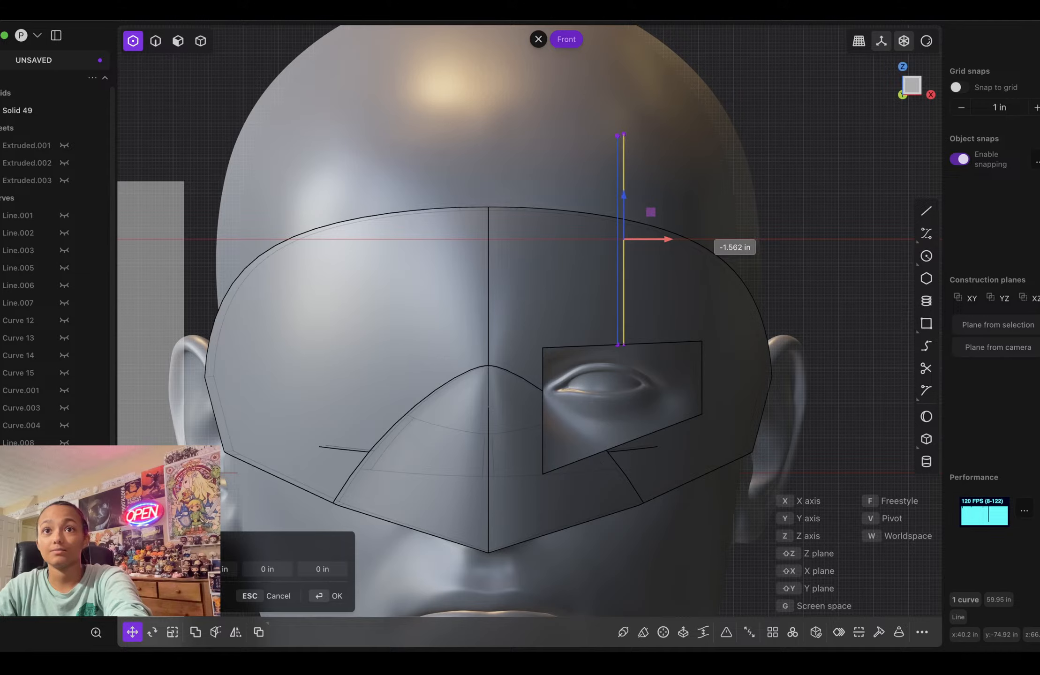
pyautogui.click(668, 239)
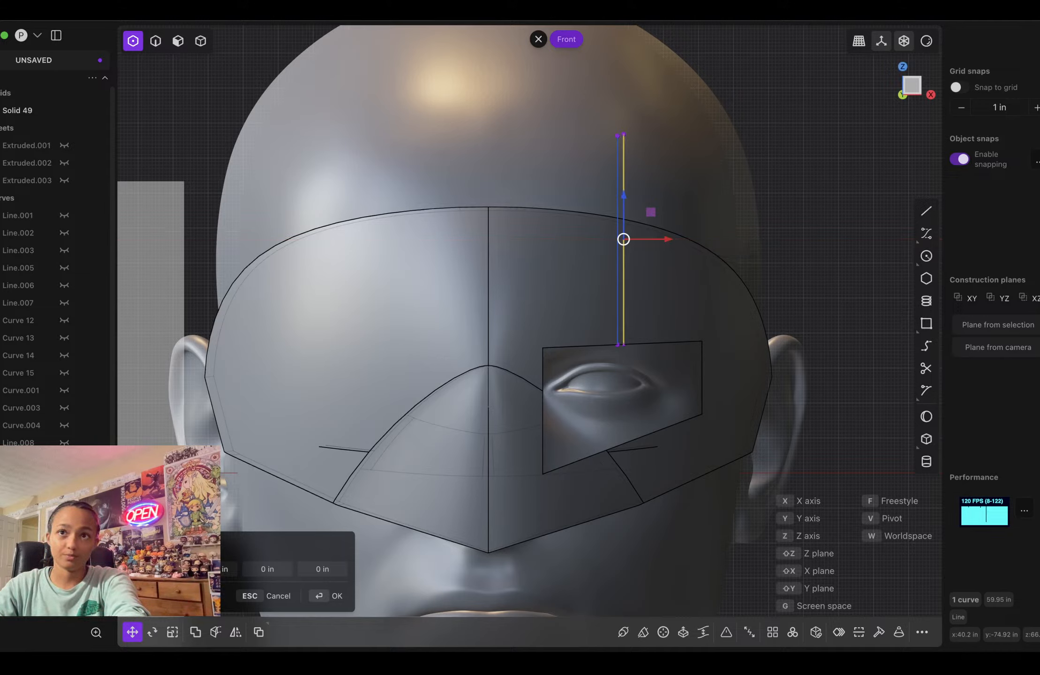
pyautogui.press('Return')
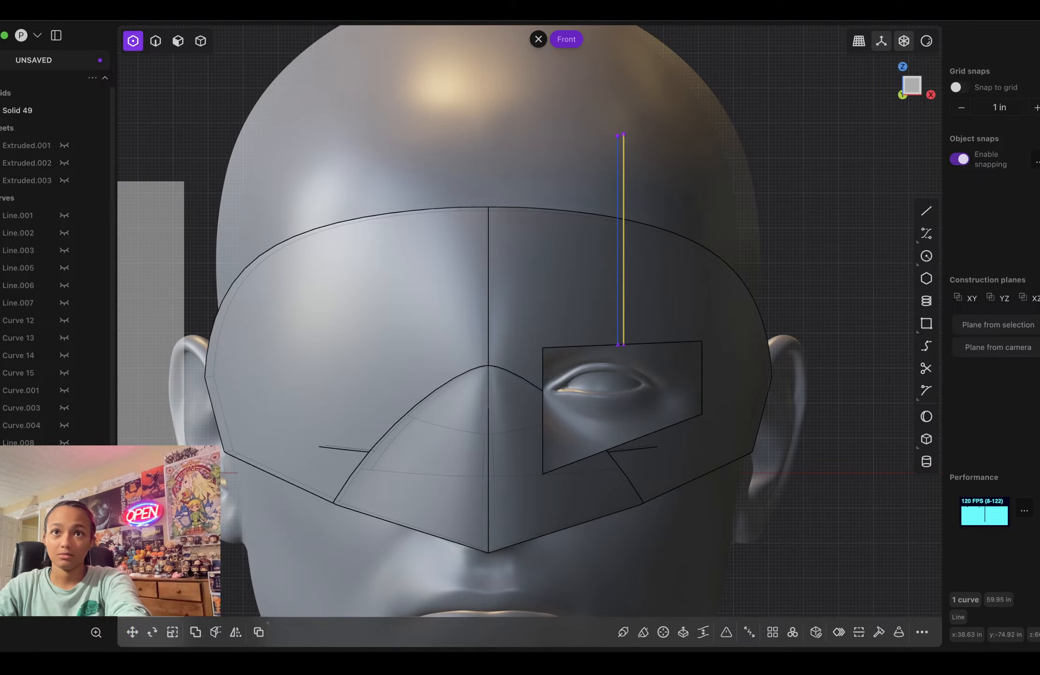
# Step: Draw two closely spaced slanted lines, about 57.8 in and 59.75 in long, from the eye opening's upper edge down past the mask's bottom edge
pyautogui.press('l')
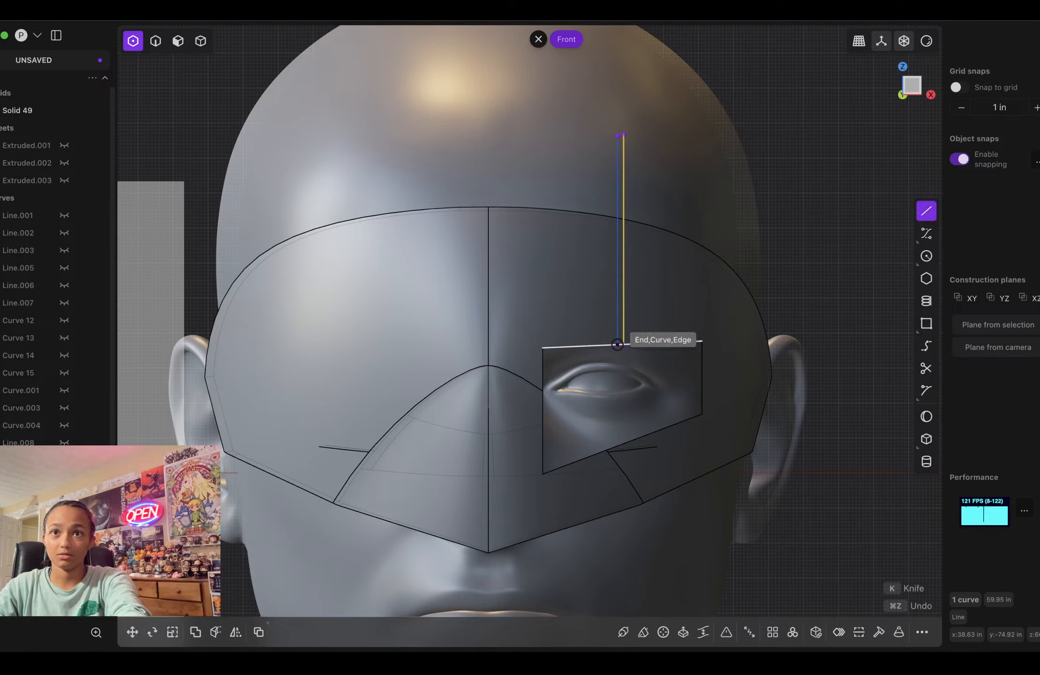
pyautogui.click(617, 344)
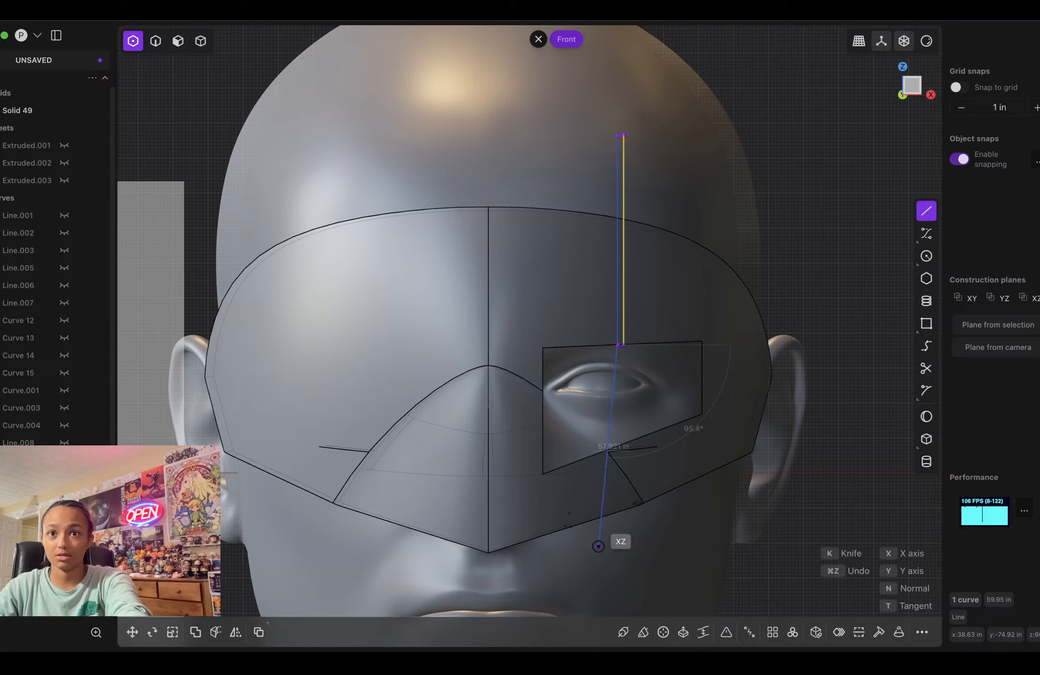
pyautogui.click(598, 546)
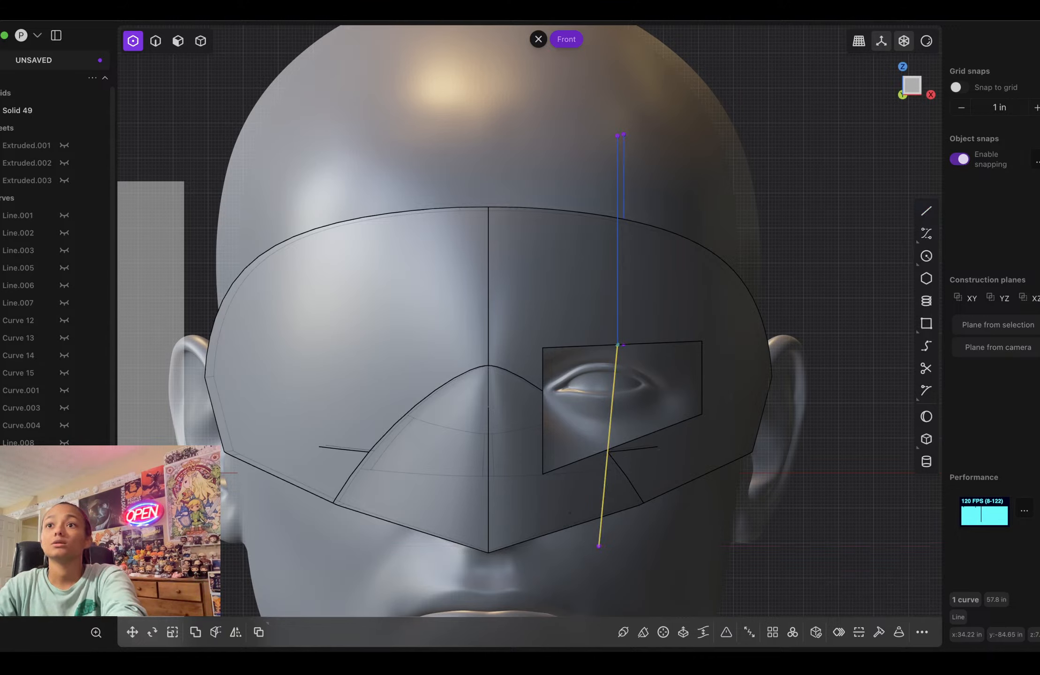
pyautogui.click(926, 211)
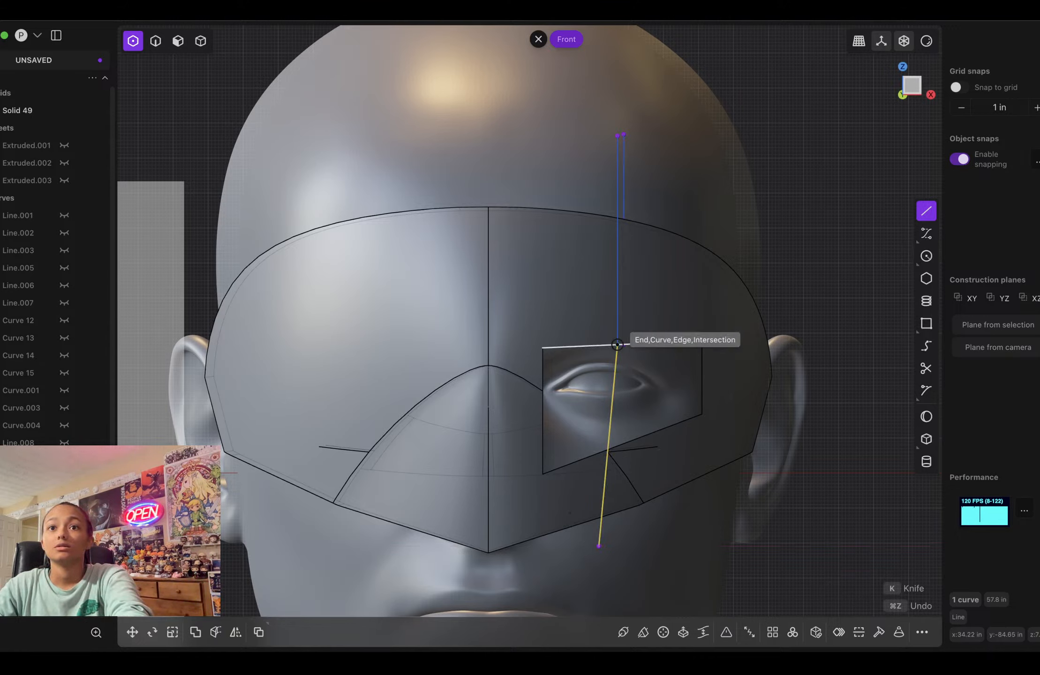
pyautogui.scroll(5, 629, 344)
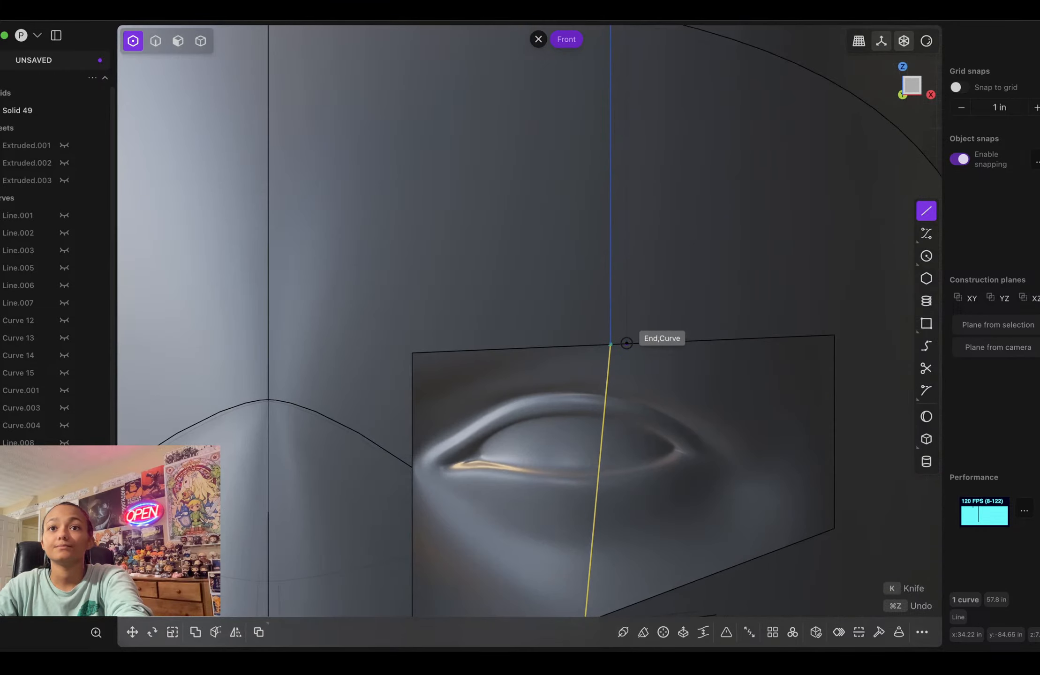
pyautogui.scroll(-5, 627, 342)
pyautogui.click(626, 345)
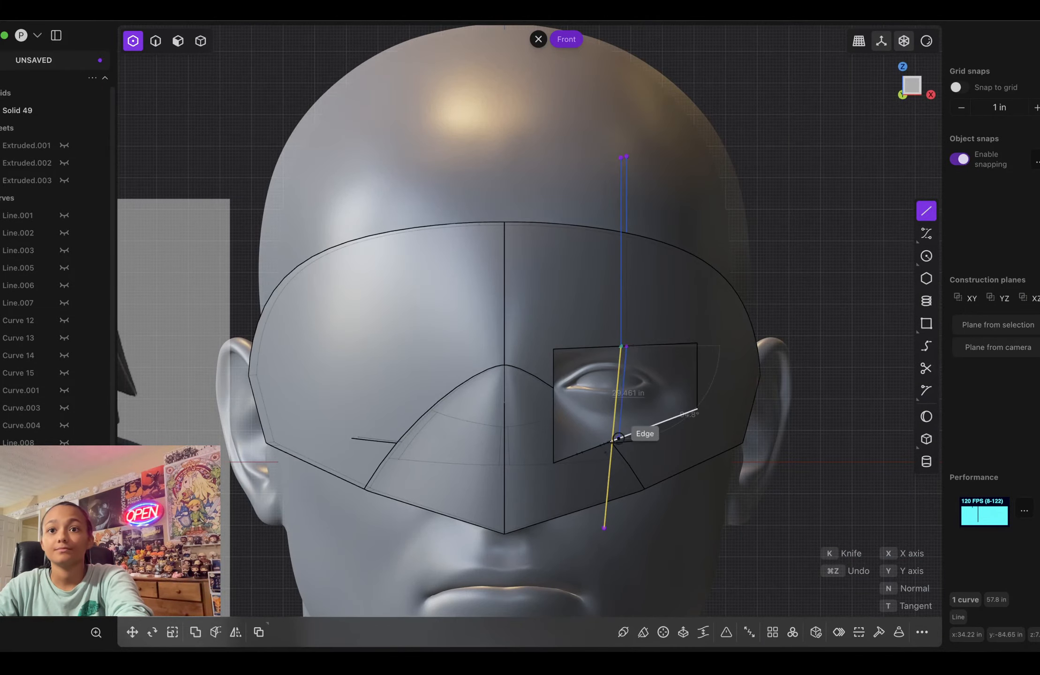
pyautogui.scroll(3, 612, 525)
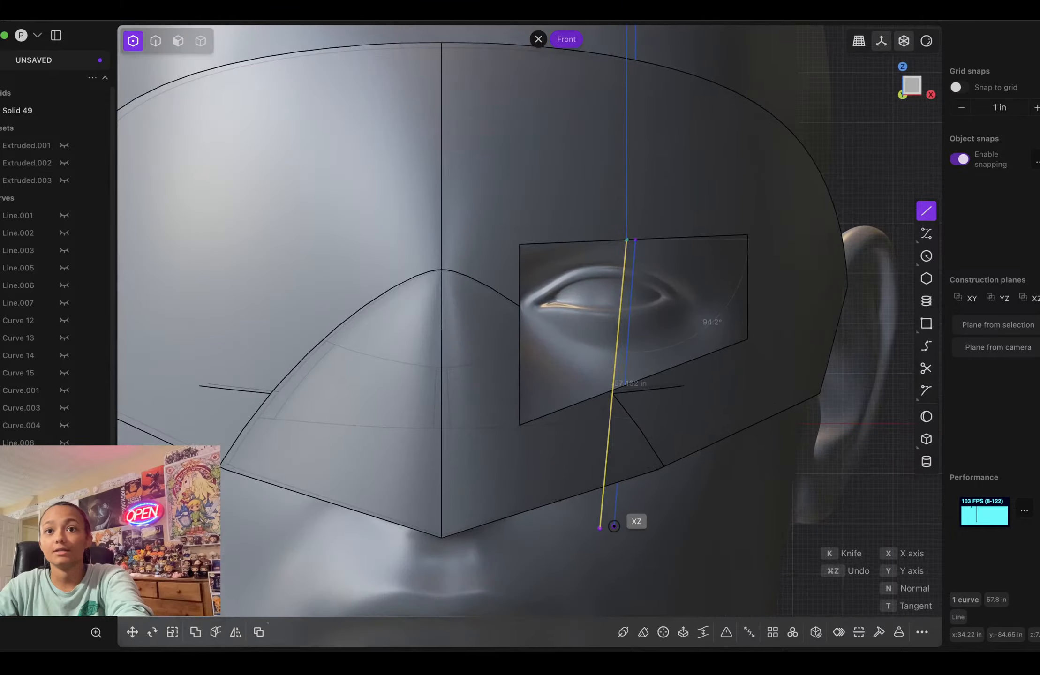
pyautogui.scroll(4, 611, 525)
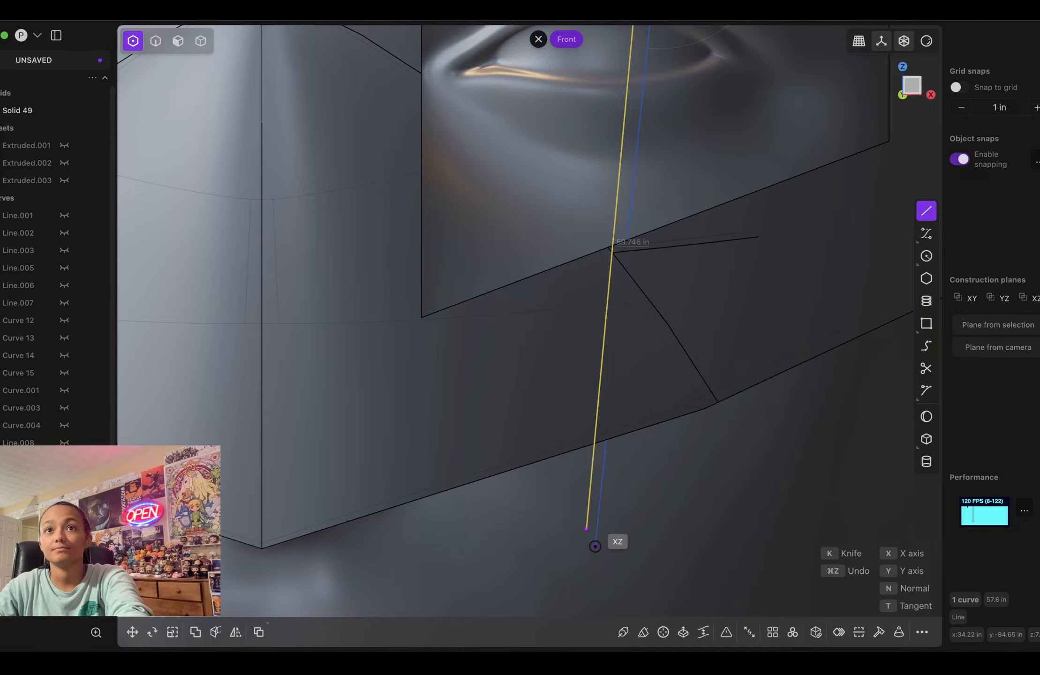
pyautogui.click(595, 547)
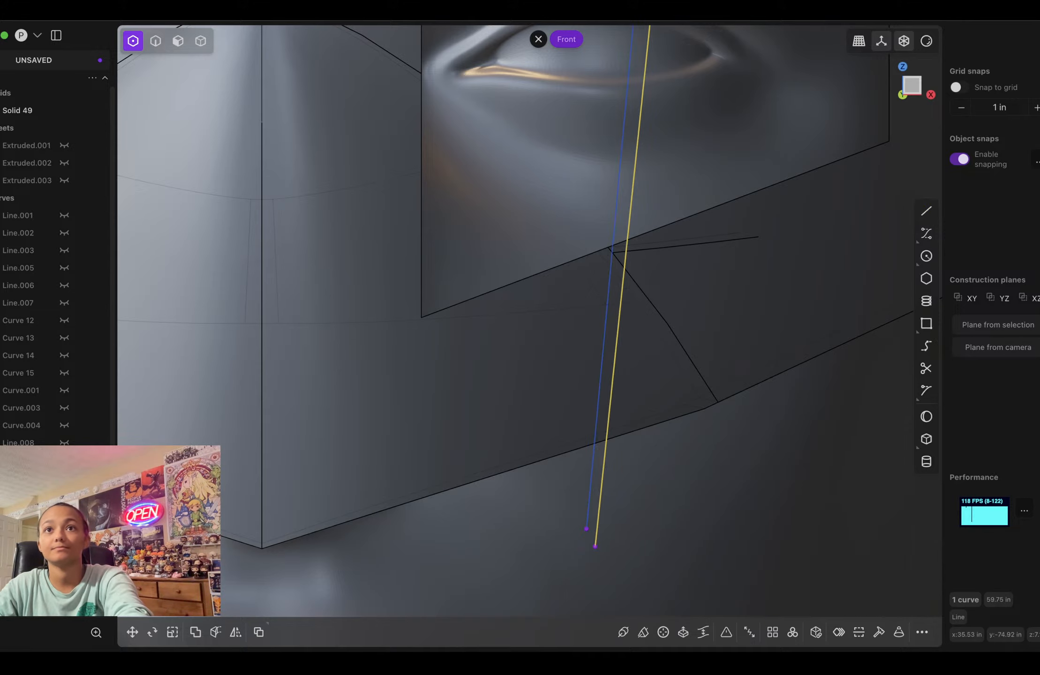
# Step: Shift the outer slanted line's upper end about 0.6 in inward along X and delete both slanted lines
pyautogui.scroll(-3, 600, 534)
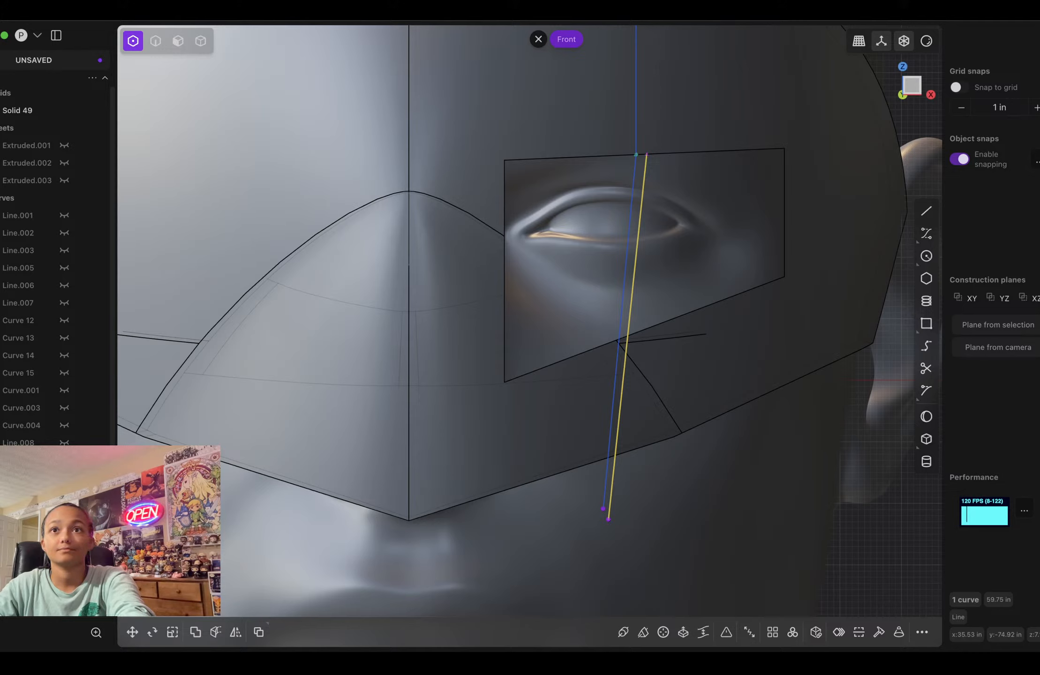
pyautogui.click(646, 154)
pyautogui.press('g')
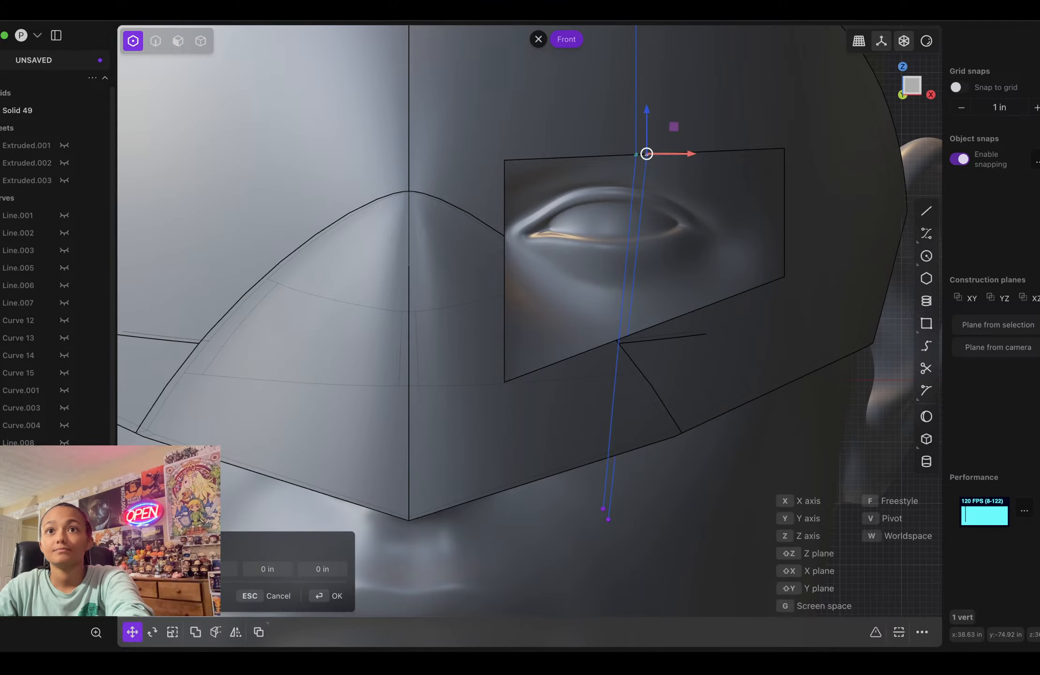
pyautogui.press('x')
pyautogui.click(643, 154)
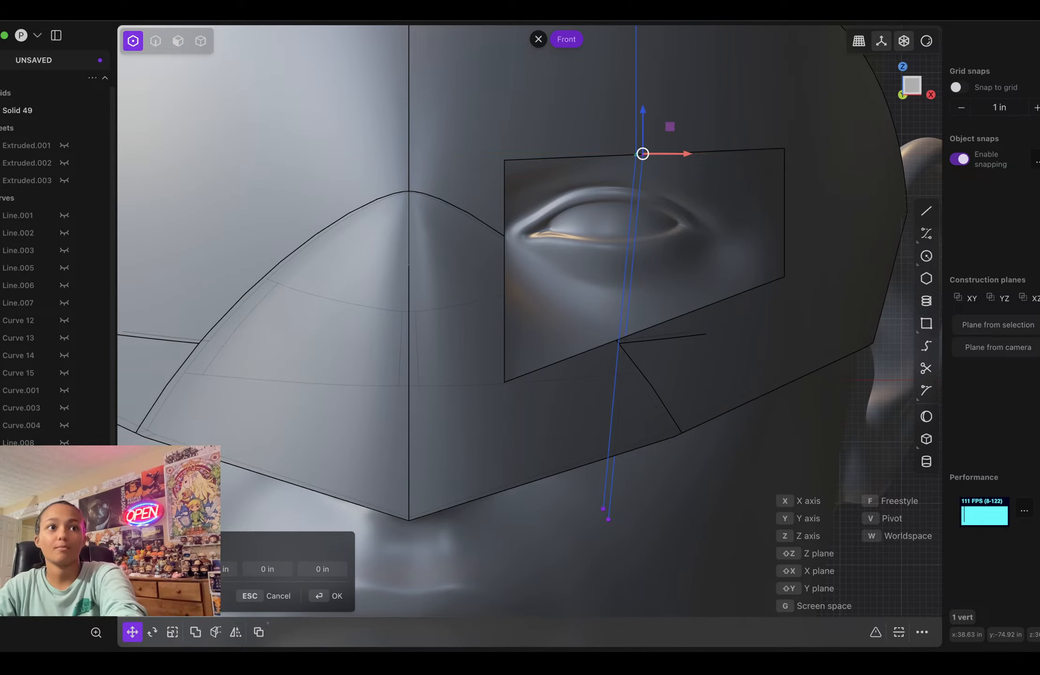
pyautogui.press('Return')
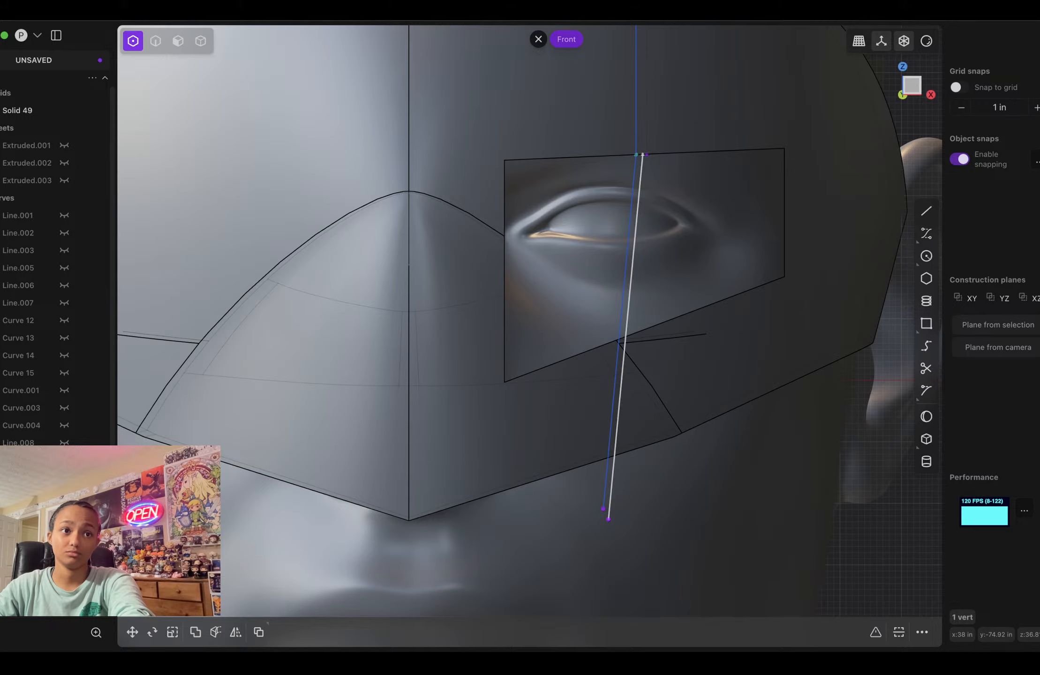
pyautogui.press('Delete')
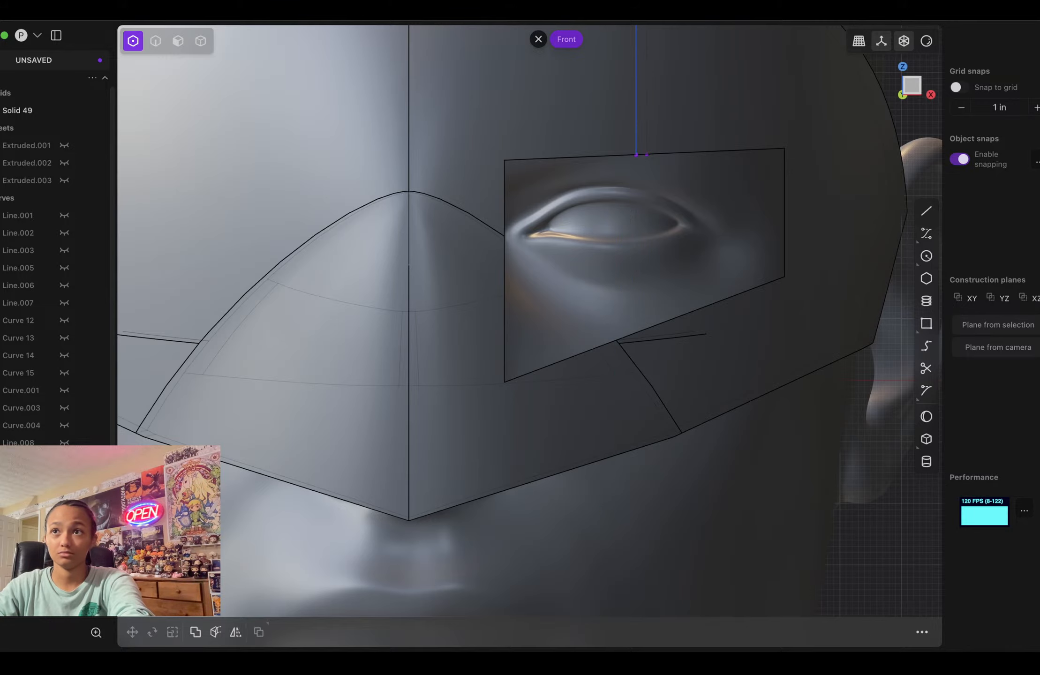
# Step: Move the outer vertical line above the eye about 0.62 in closer to the inner one along X
pyautogui.scroll(5, 590, 196)
pyautogui.scroll(-4, 670, 187)
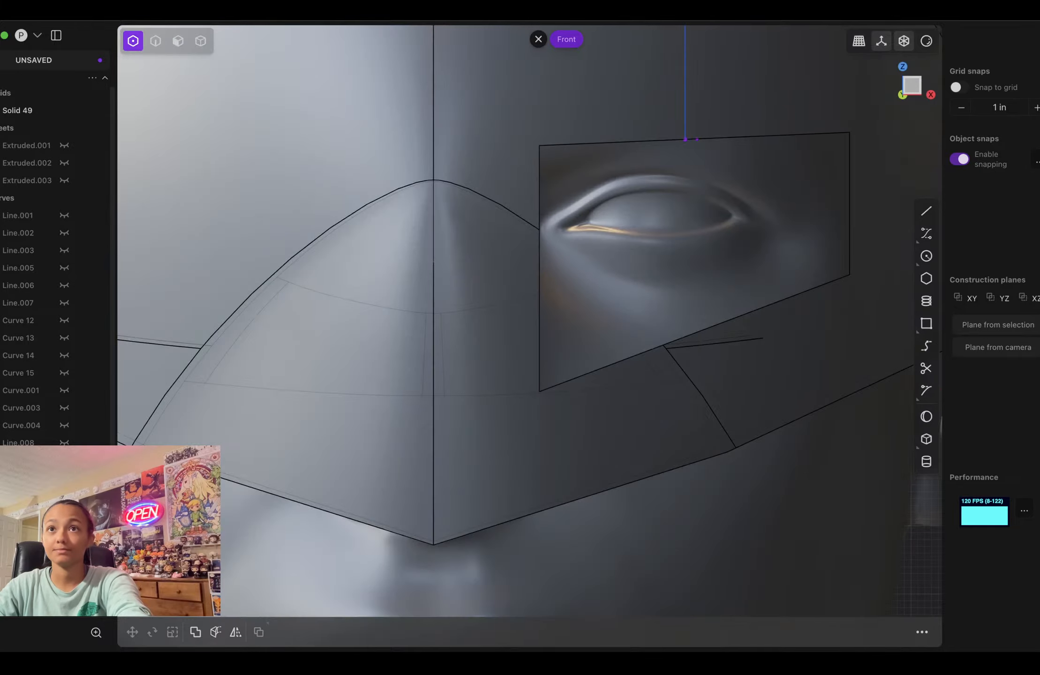
pyautogui.keyDown('shift'); pyautogui.moveTo(590, 201); pyautogui.dragTo(503, 523, button='middle'); pyautogui.keyUp('shift')
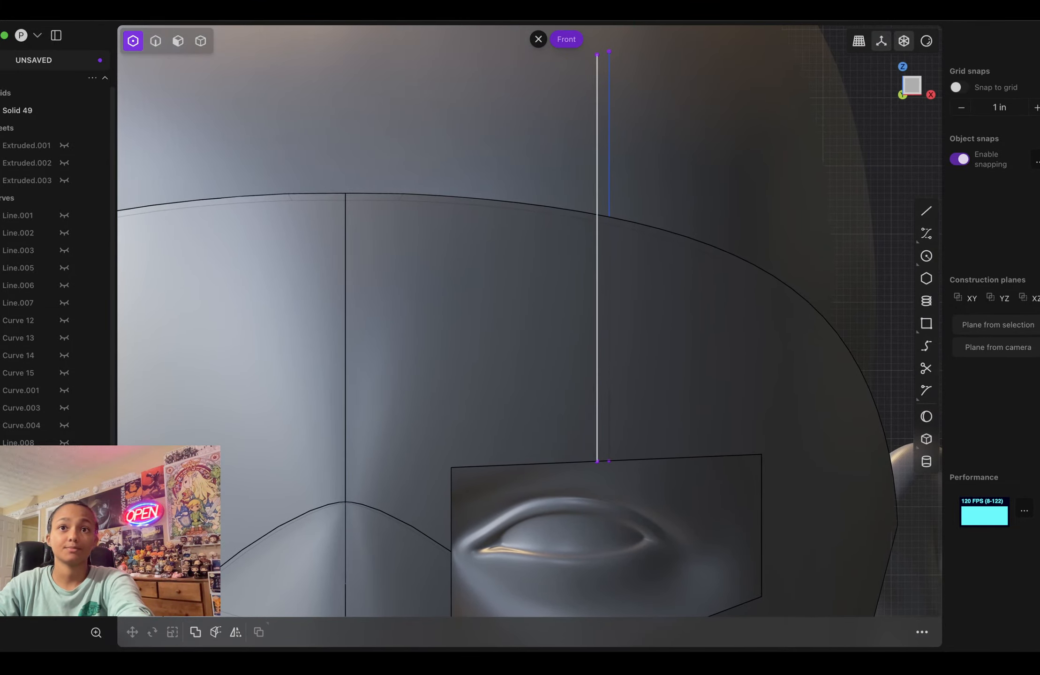
pyautogui.click(609, 154)
pyautogui.press('g')
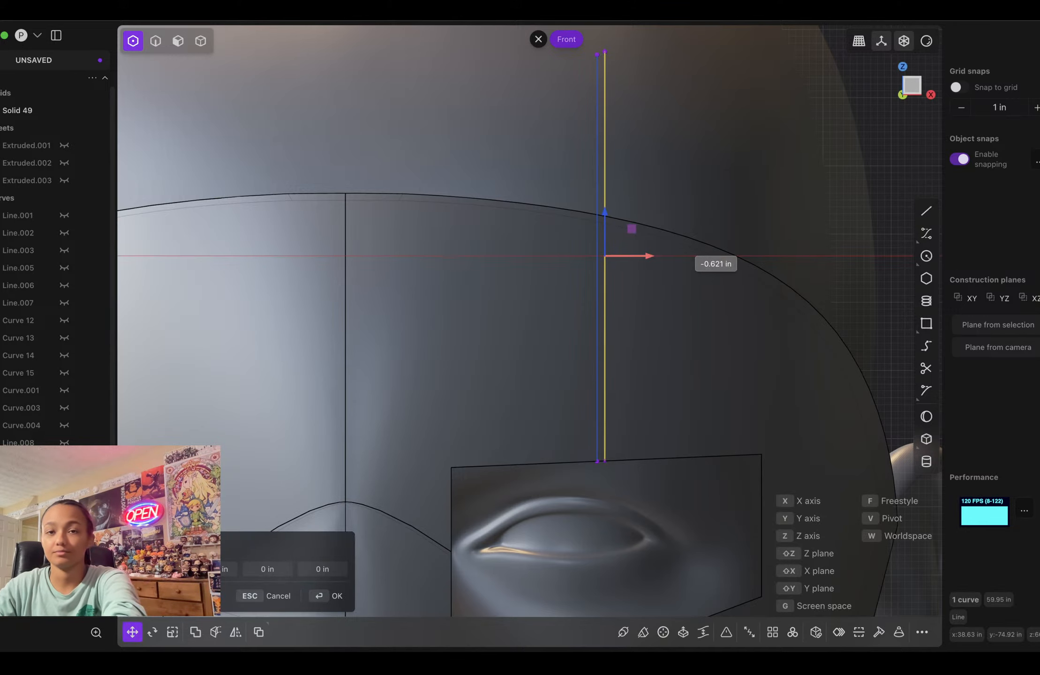
pyautogui.press('Return')
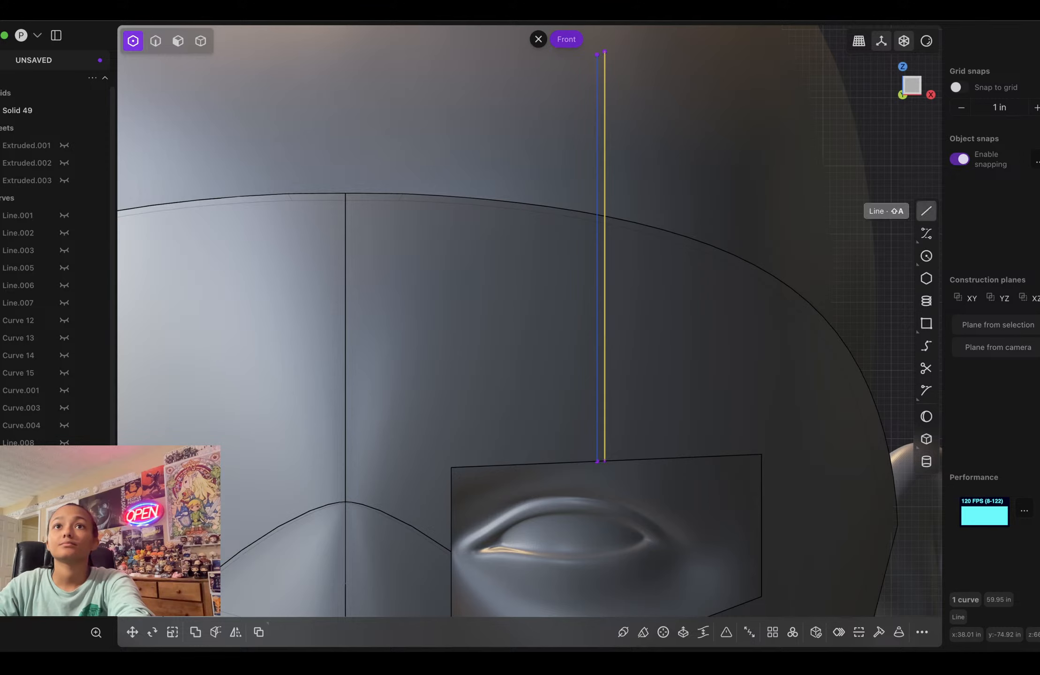
# Step: Try to join the two vertical lines with short connecting lines at their upper and lower ends
pyautogui.click(925, 211)
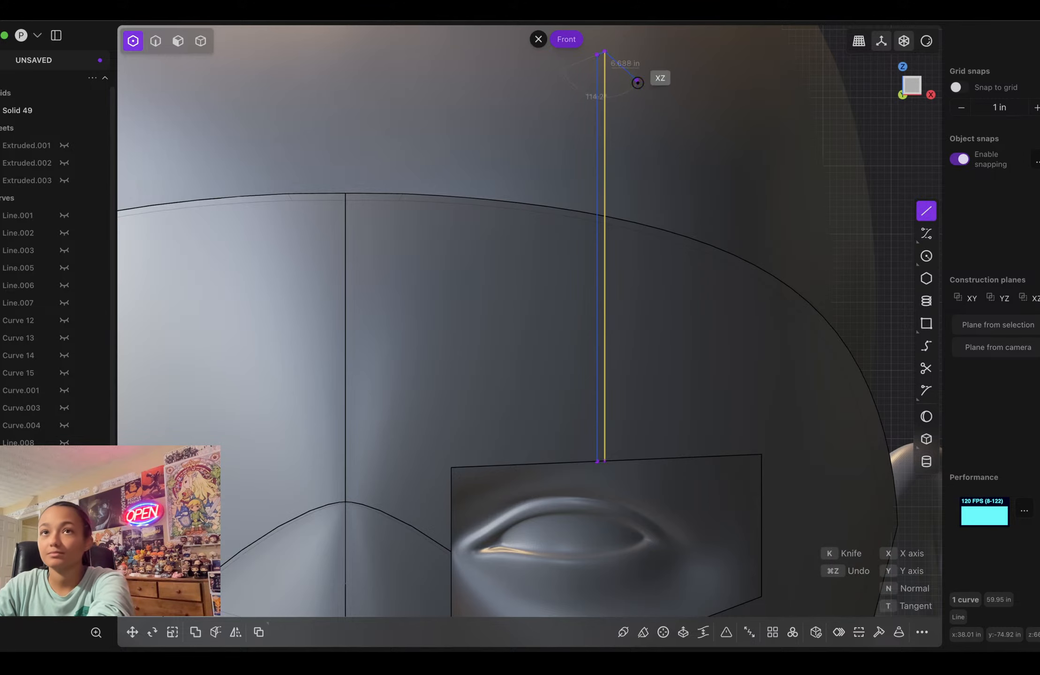
pyautogui.click(604, 51)
pyautogui.click(926, 211)
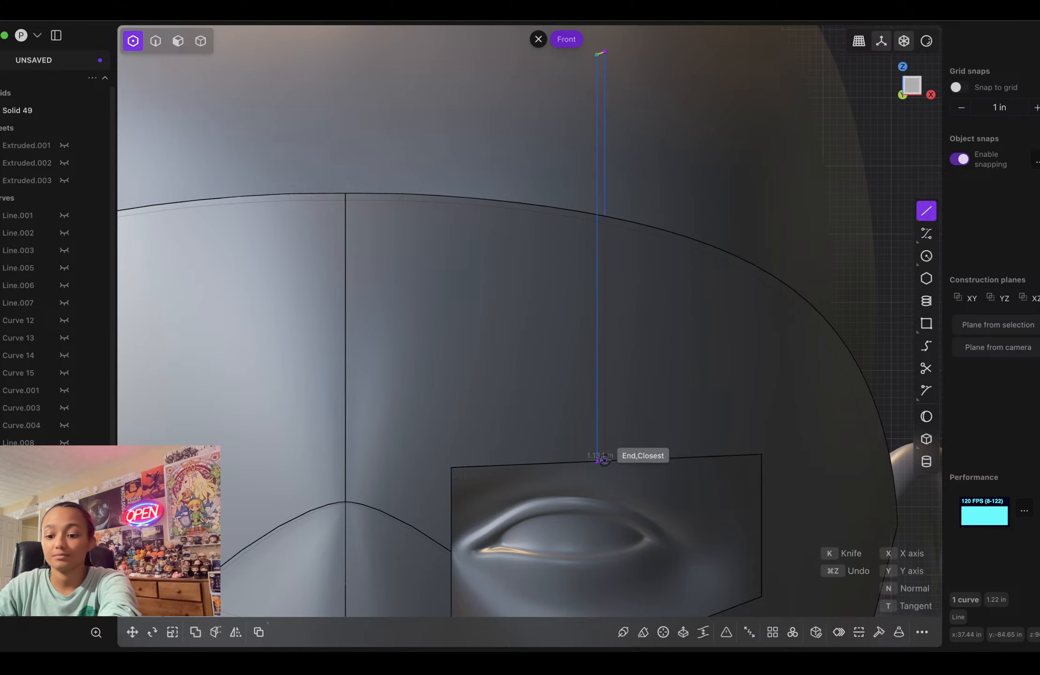
pyautogui.click(597, 461)
pyautogui.press('Escape')
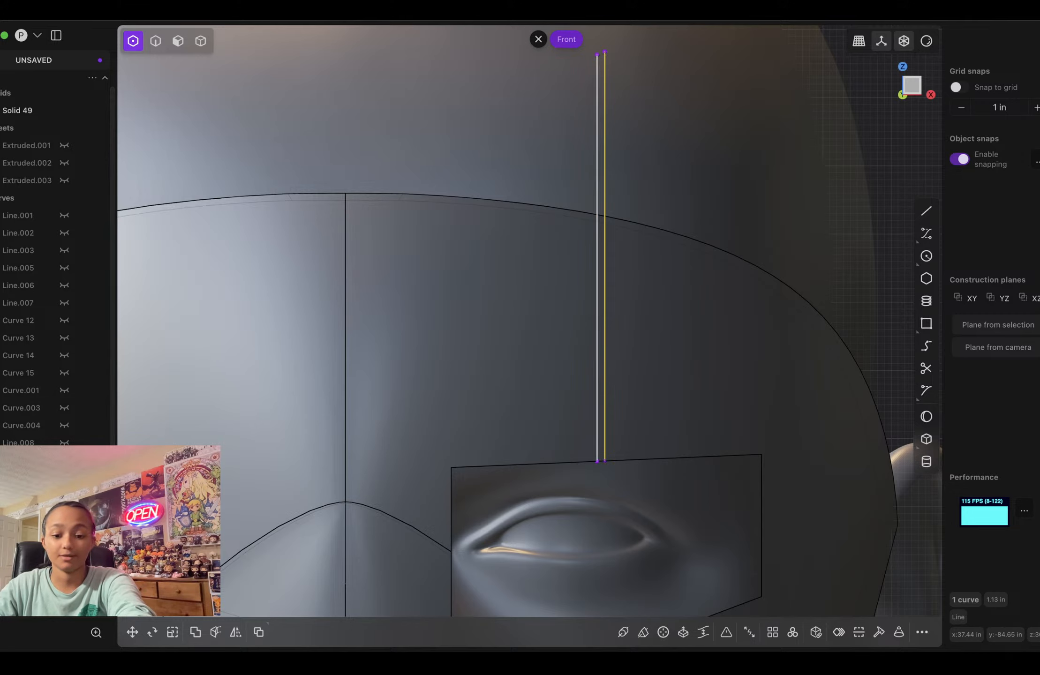
# Step: Lower both vertical lines together along Z until their lower ends sit inside the eye opening
pyautogui.keyDown('shift'); pyautogui.click(597, 300); pyautogui.keyUp('shift')
pyautogui.press('g')
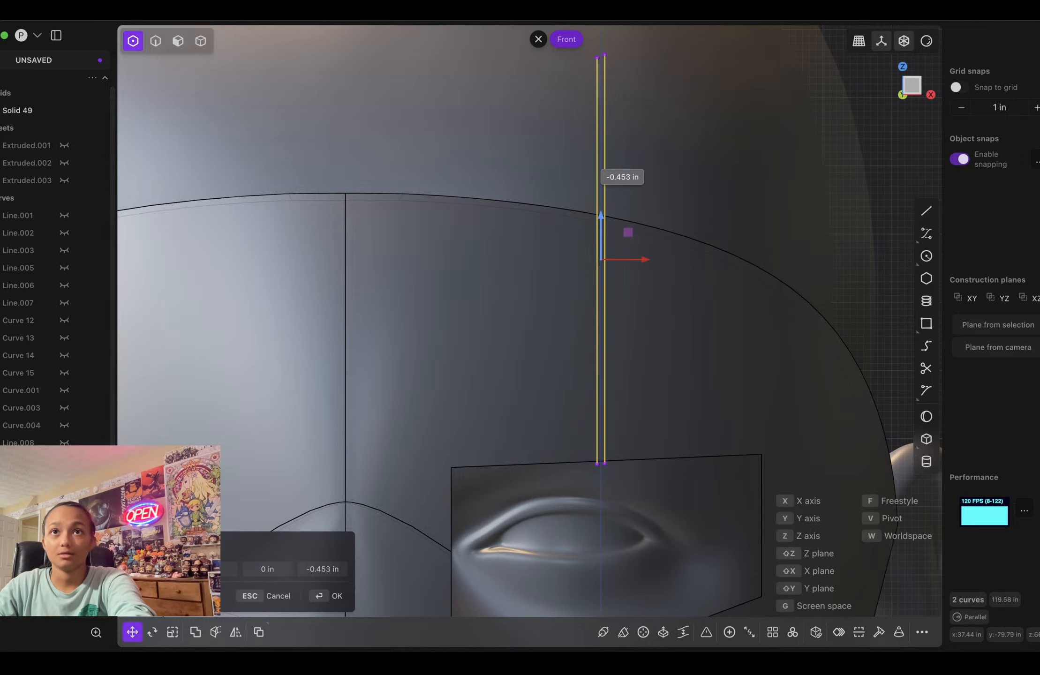
pyautogui.press('Return')
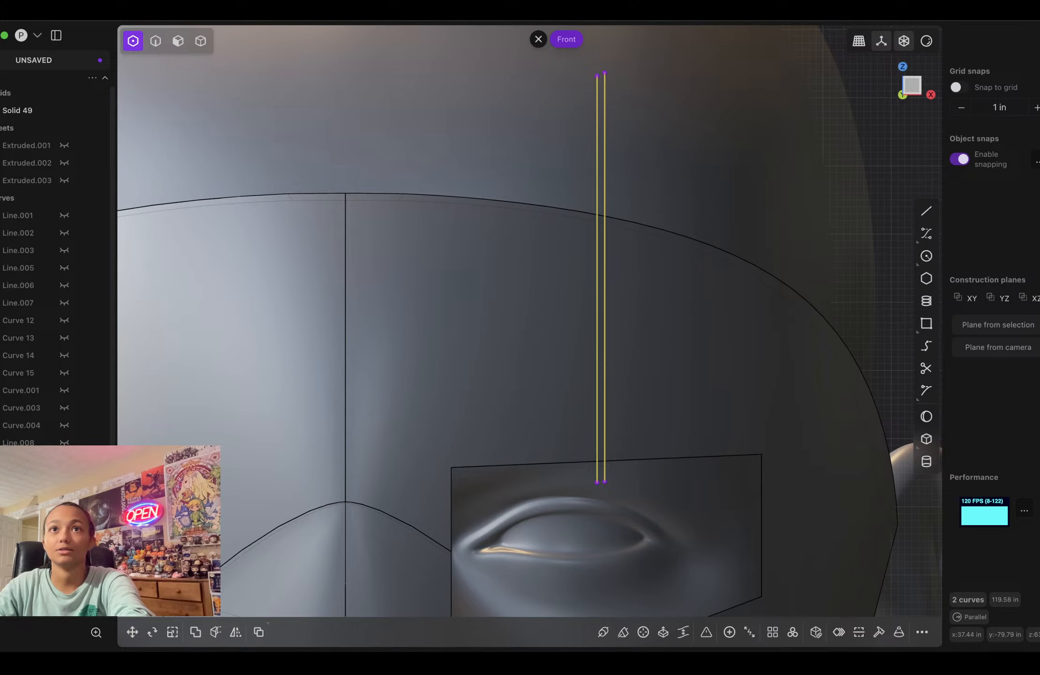
# Step: Close both ends of the lowered line pair with short lines, about 1.22 in at the top and 1.13 in at the bottom
pyautogui.click(926, 211)
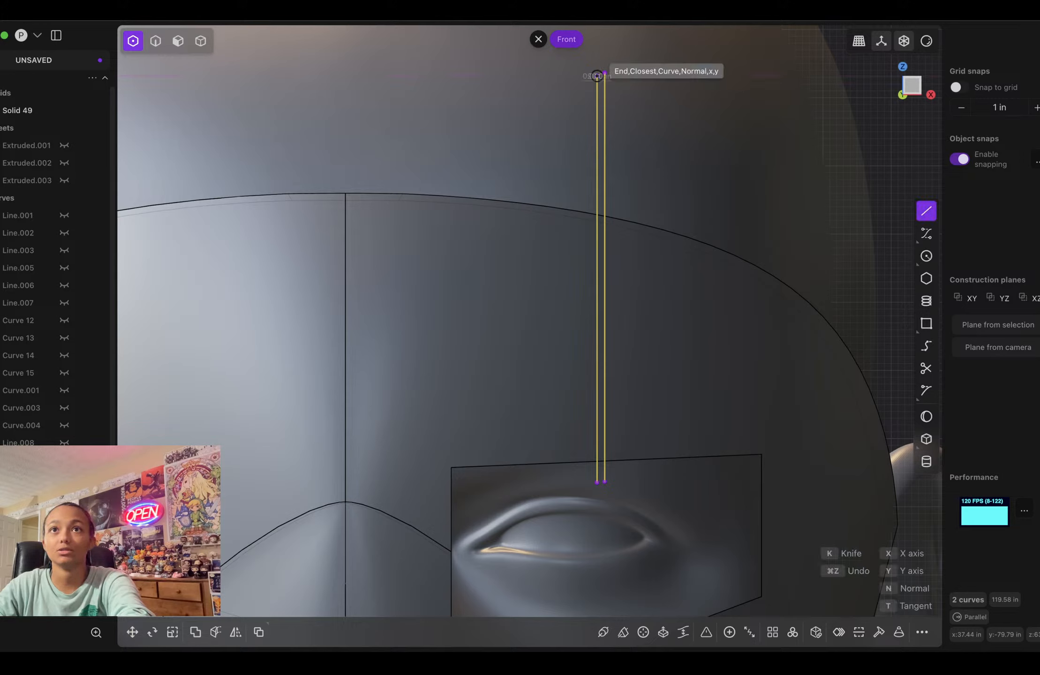
pyautogui.click(603, 74)
pyautogui.click(597, 75)
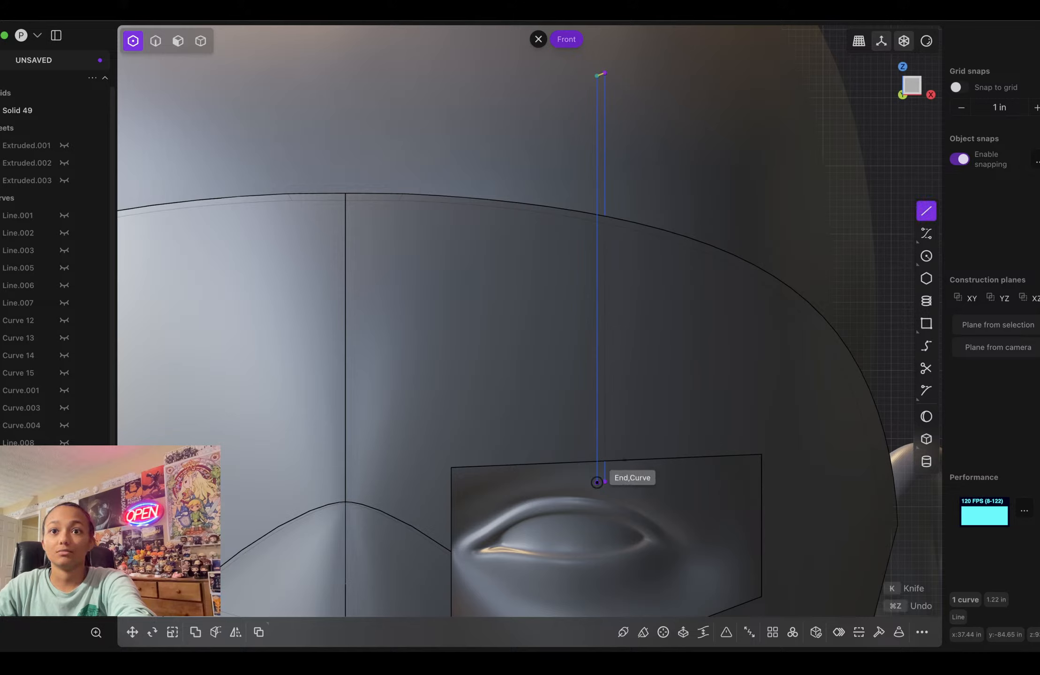
pyautogui.click(597, 482)
pyautogui.click(604, 481)
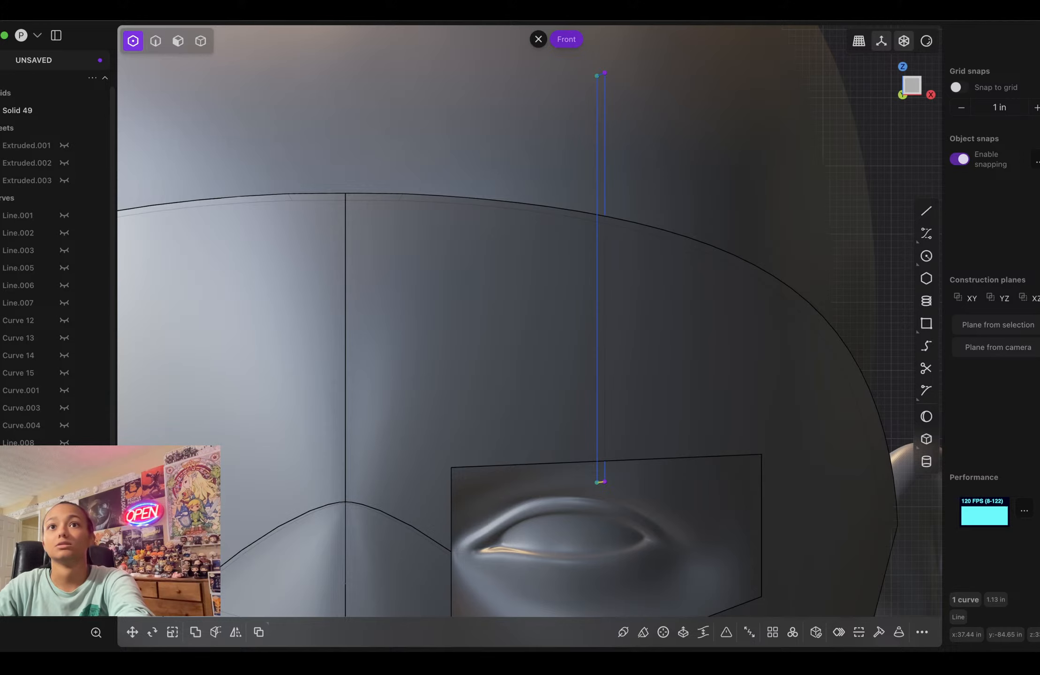
# Step: Try a short cross line about 1.12 in long near the pair's upper end, check it in perspective and undo all the connecting lines
pyautogui.press('l')
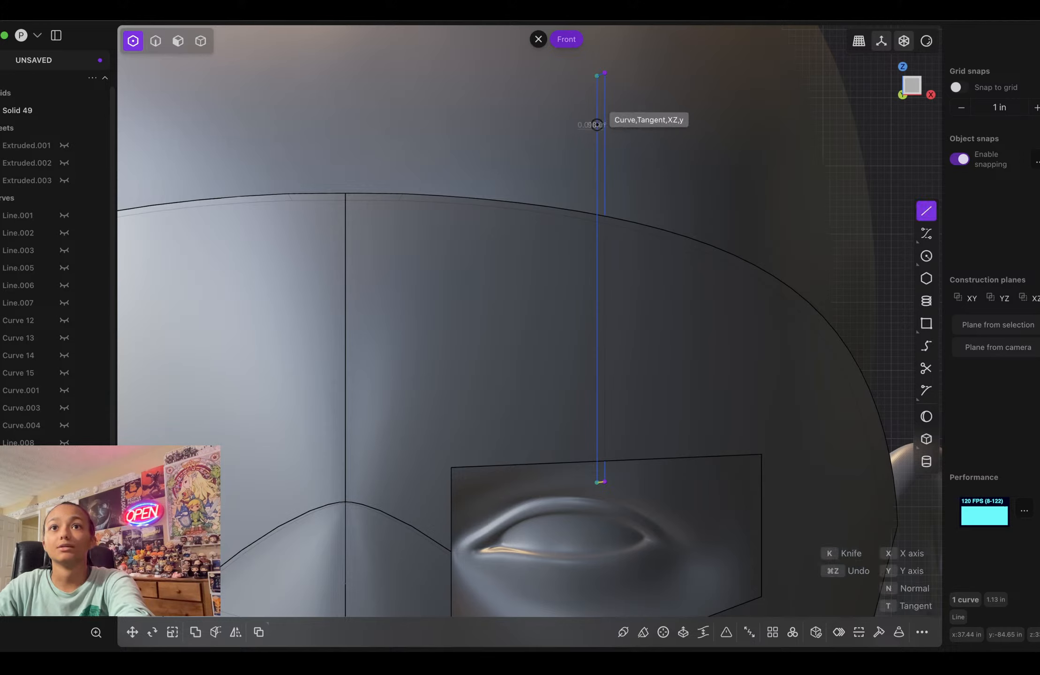
pyautogui.click(598, 125)
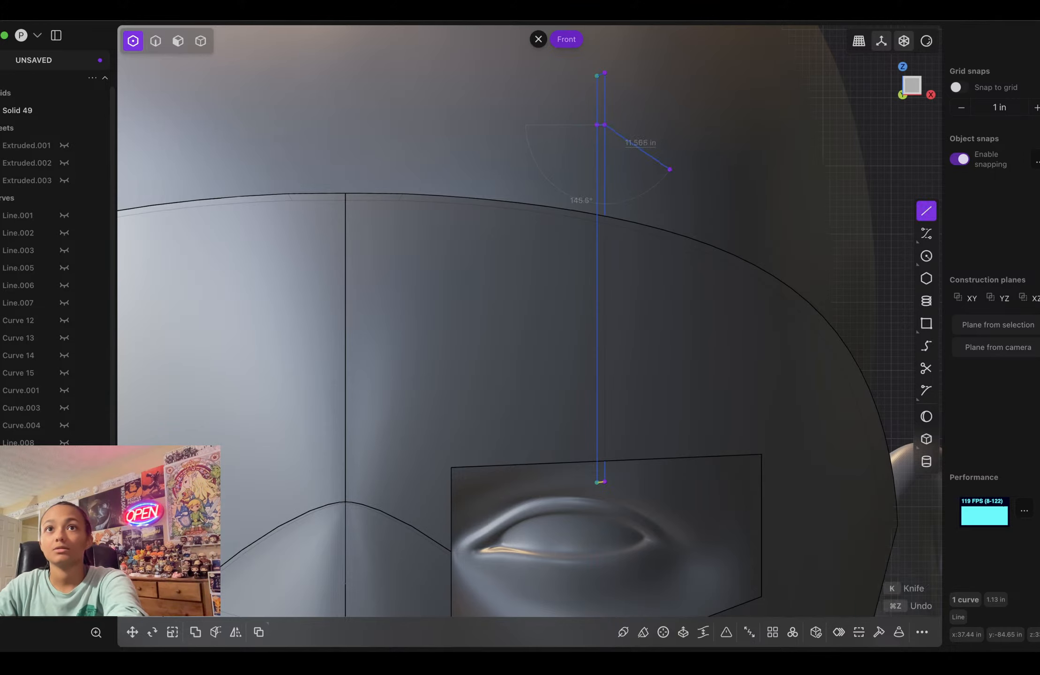
pyautogui.rightClick(669, 169)
pyautogui.moveTo(670, 170); pyautogui.dragTo(492, 261, button='middle')
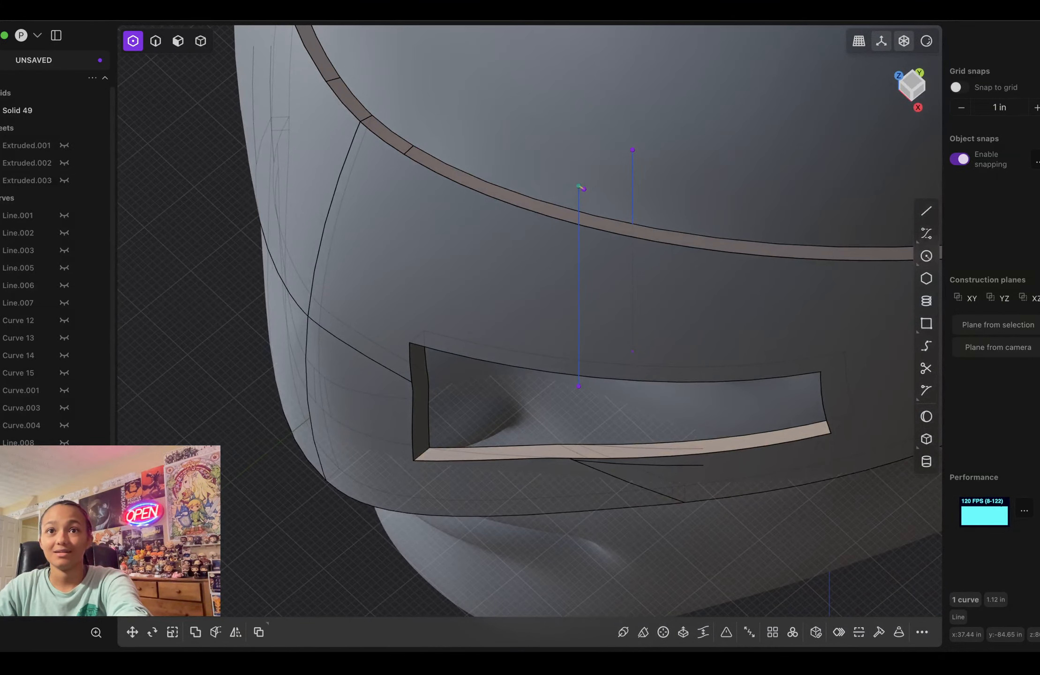
pyautogui.press('super+z')
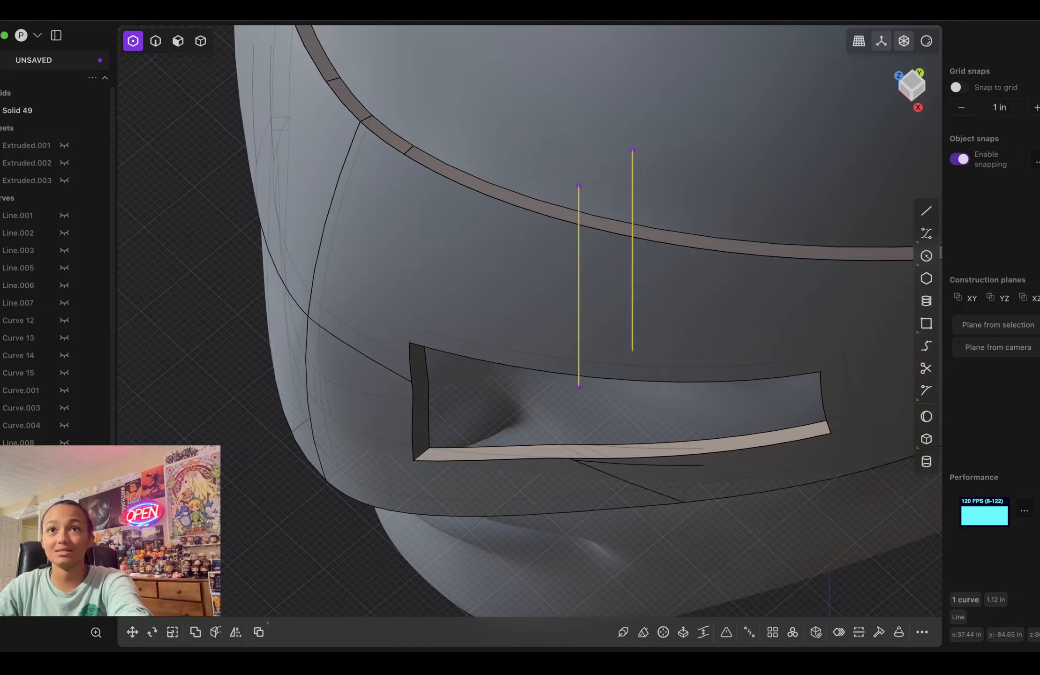
# Step: Move the rear vertical line -9.737 in along Y so it lines up in depth with the front one
pyautogui.press('7')
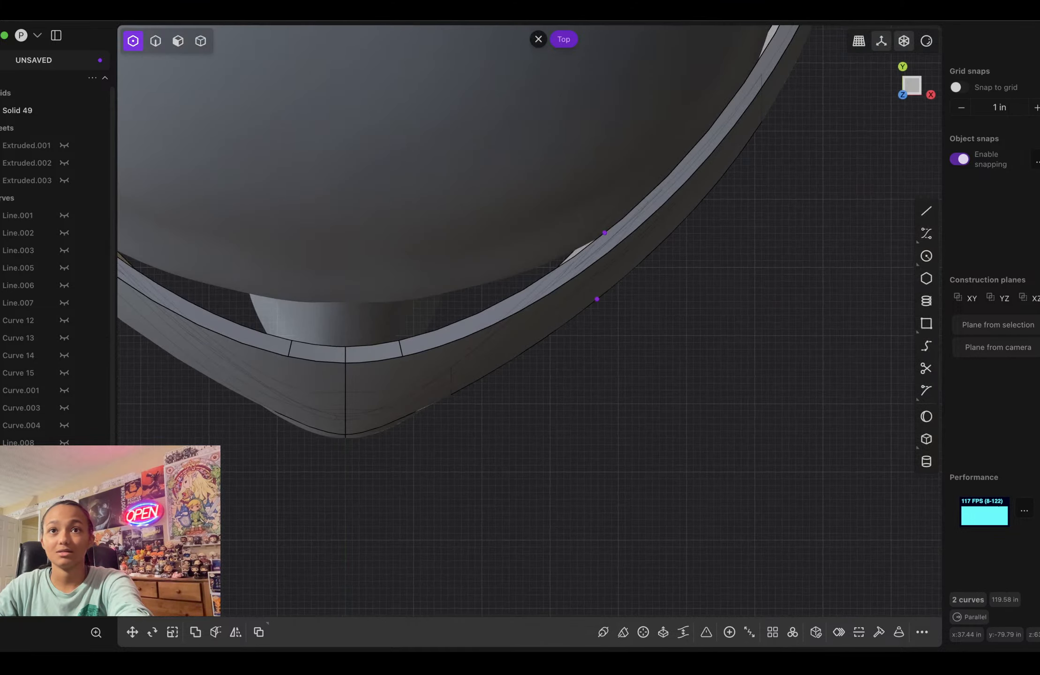
pyautogui.moveTo(595, 356); pyautogui.dragTo(548, 258, button='middle')
pyautogui.press('Escape')
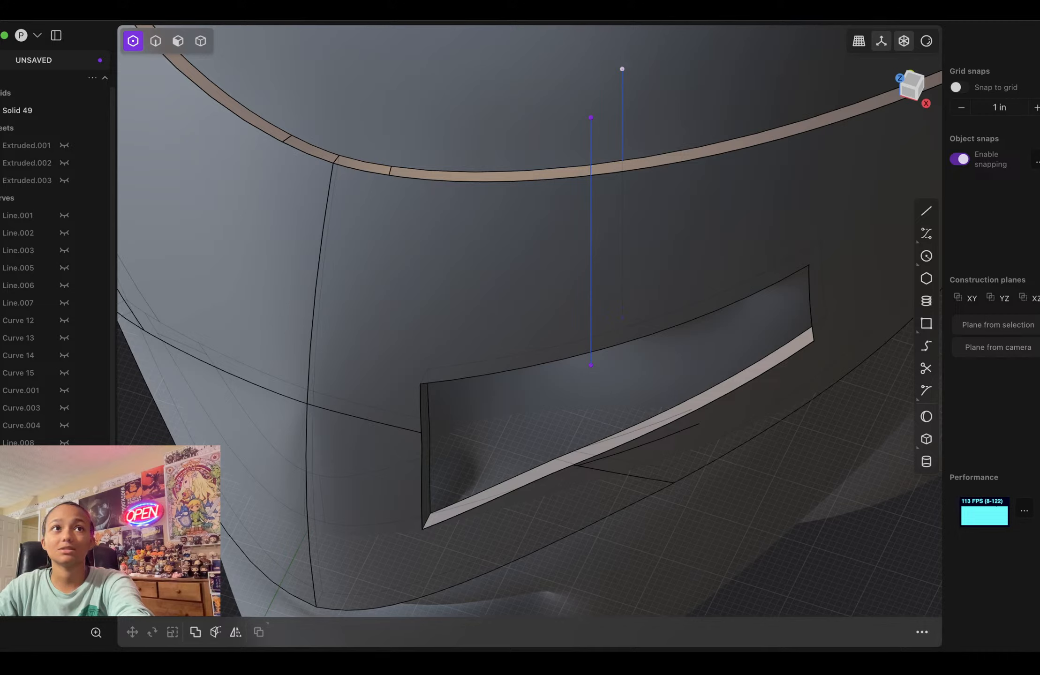
pyautogui.click(156, 41)
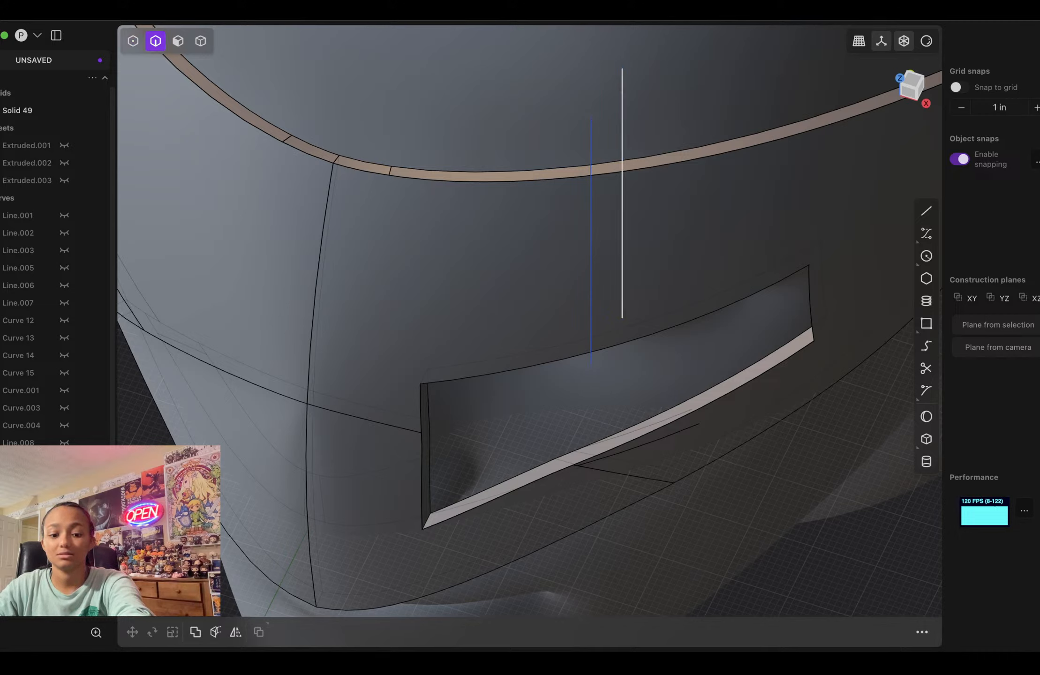
pyautogui.click(622, 187)
pyautogui.press('g')
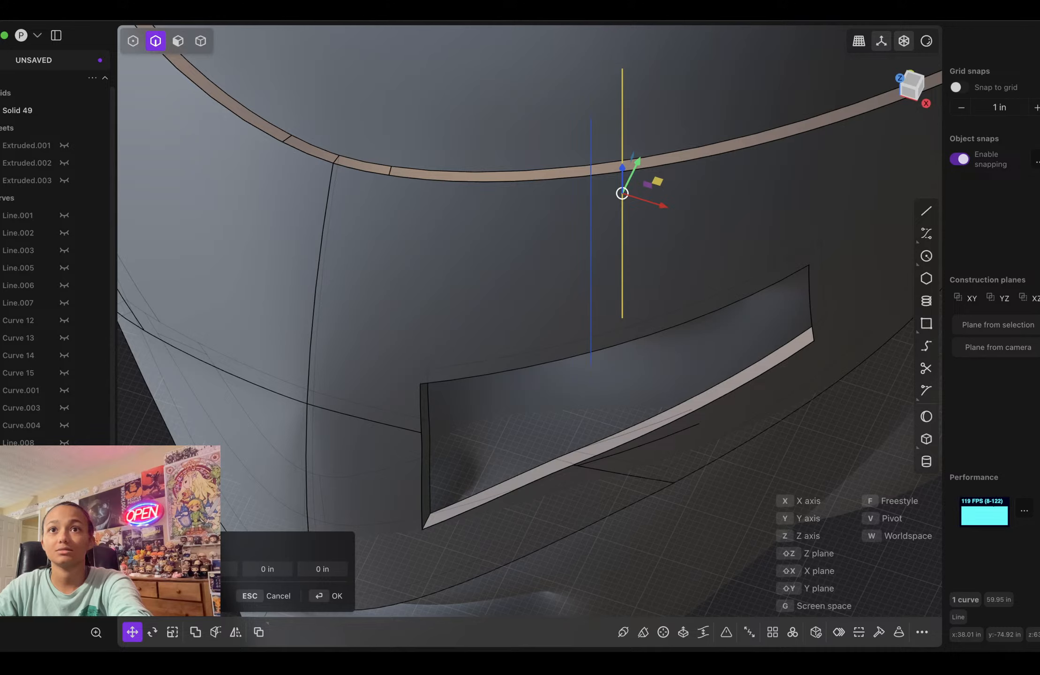
pyautogui.moveTo(638, 162); pyautogui.dragTo(591, 203)
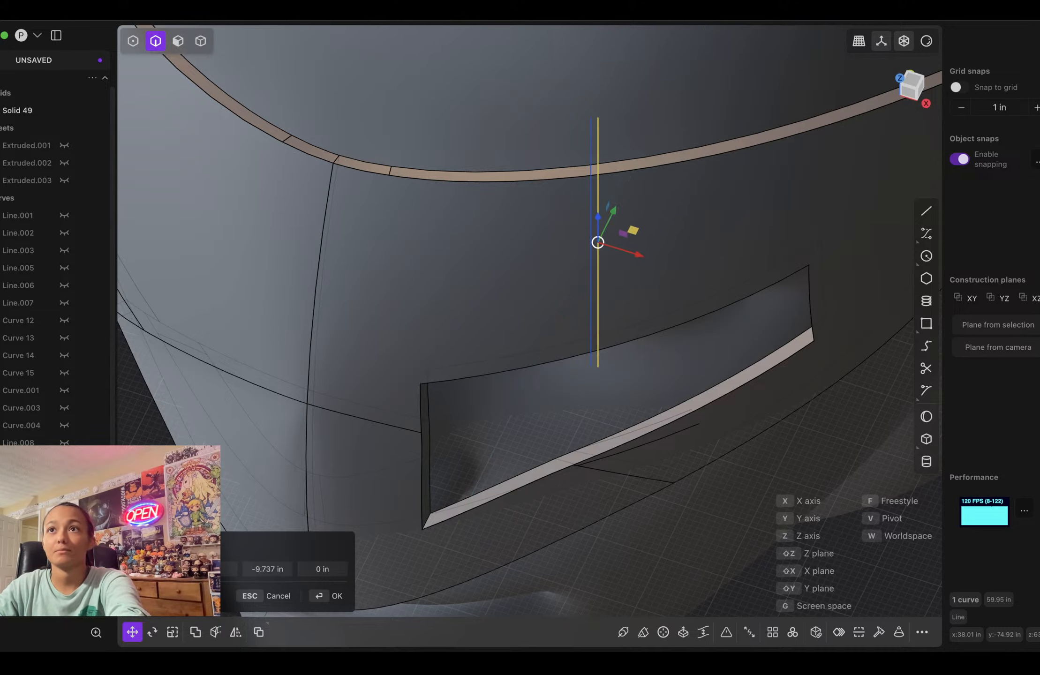
pyautogui.press('Return')
# Step: Close both ends of the aligned vertical pair with short lines, about 1.13 in at the bottom and 1.22 in at the top
pyautogui.press('KP_1')
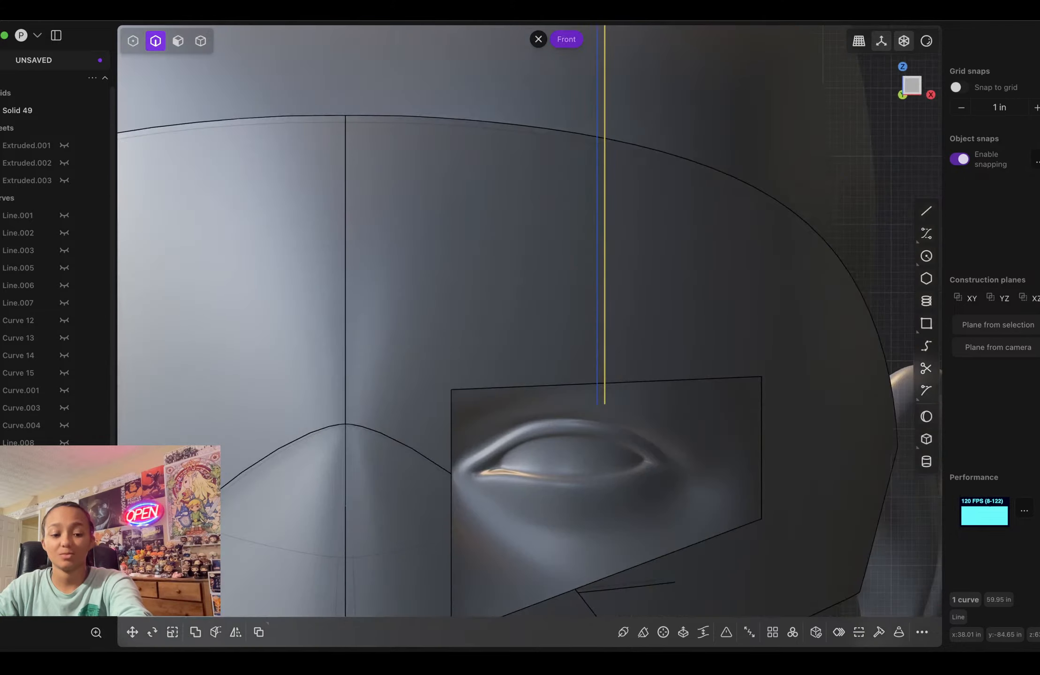
pyautogui.click(926, 211)
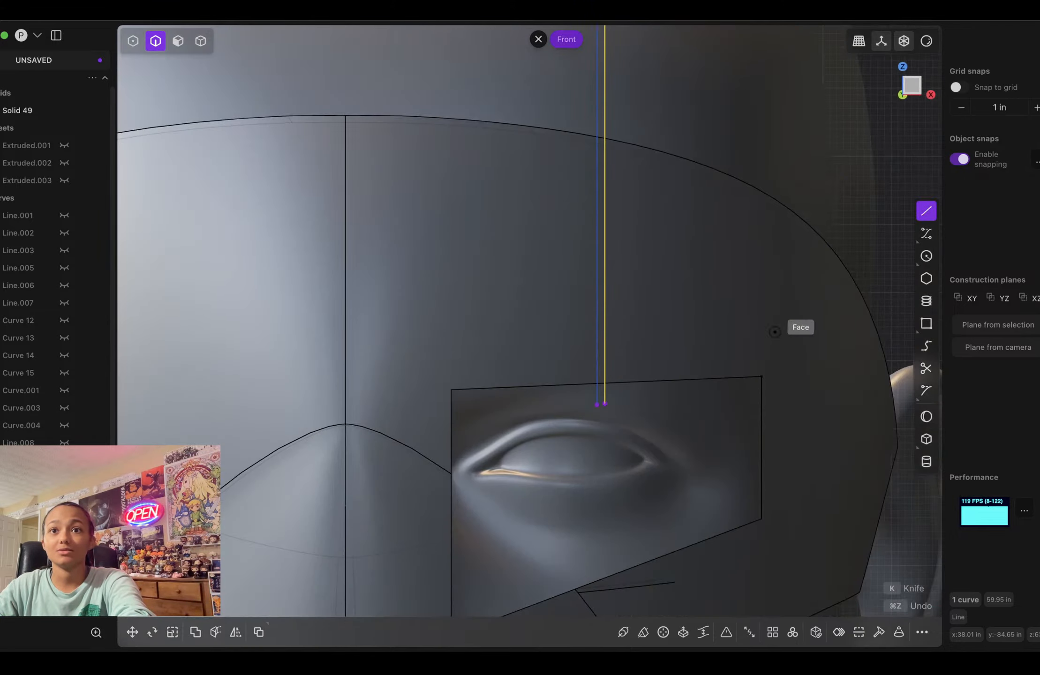
pyautogui.click(605, 404)
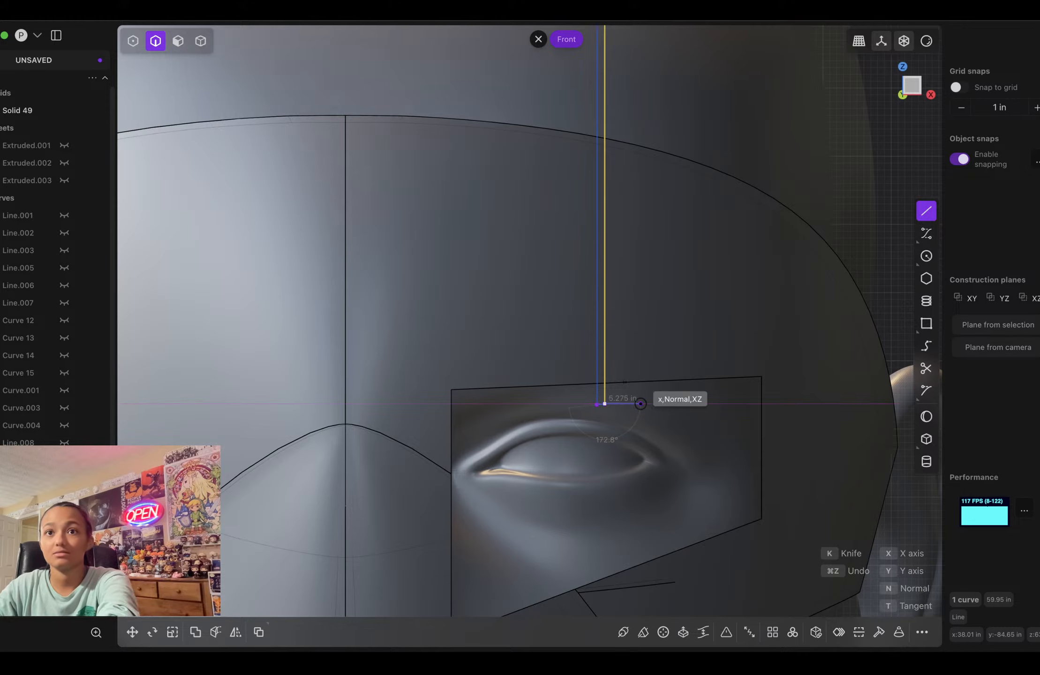
pyautogui.rightClick(640, 404)
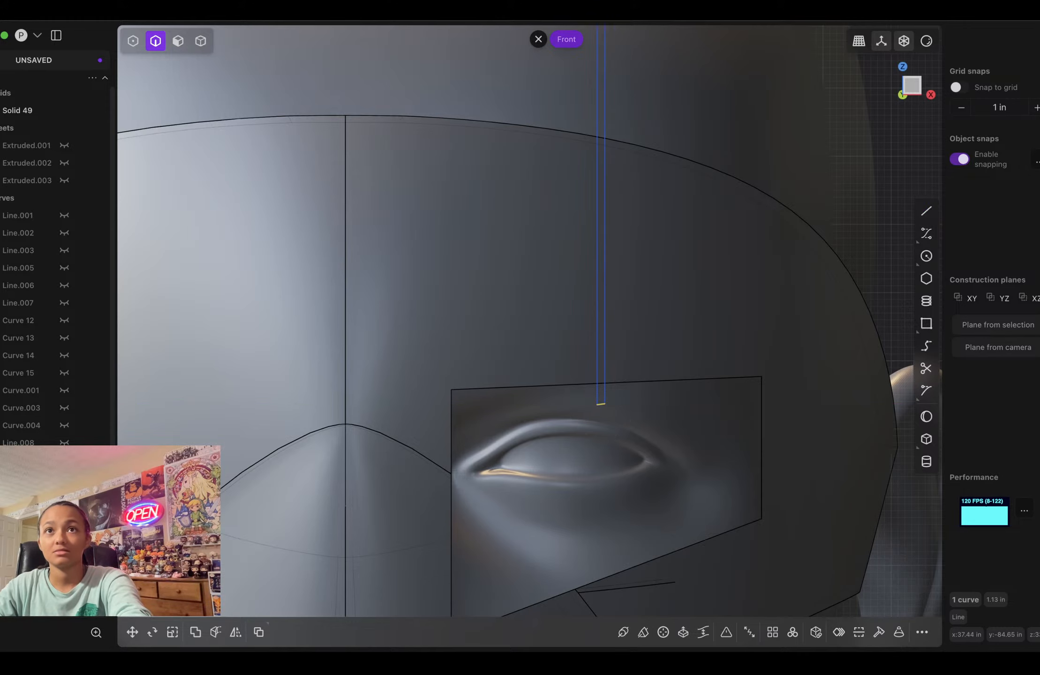
pyautogui.keyDown('shift'); pyautogui.moveTo(623, 347); pyautogui.dragTo(612, 480, button='middle'); pyautogui.keyUp('shift')
pyautogui.press('1')
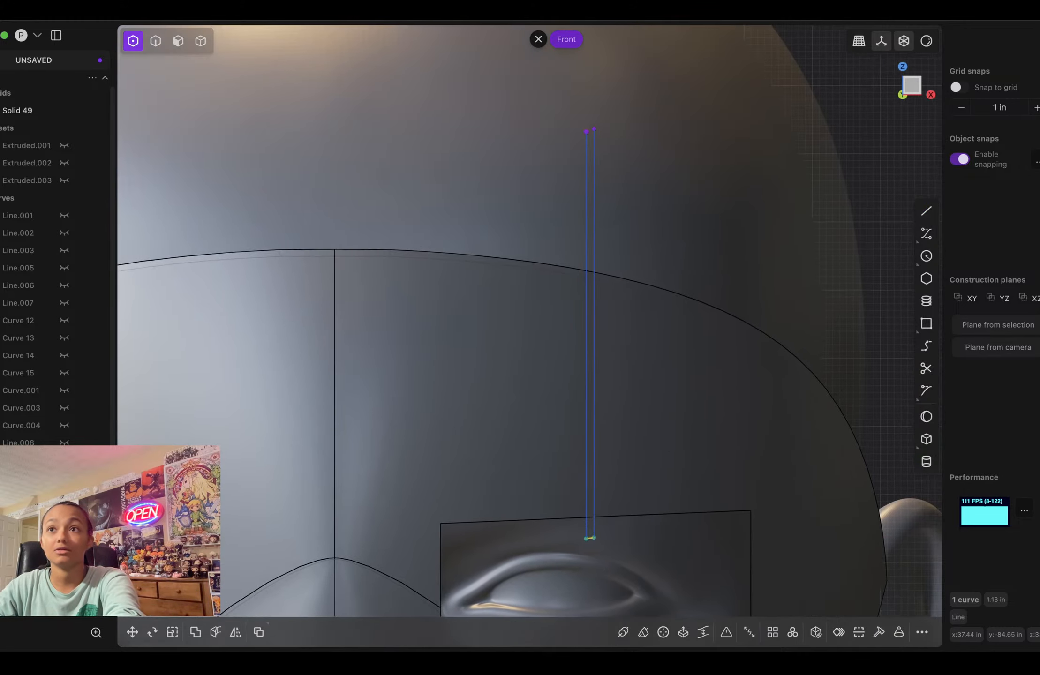
pyautogui.click(926, 211)
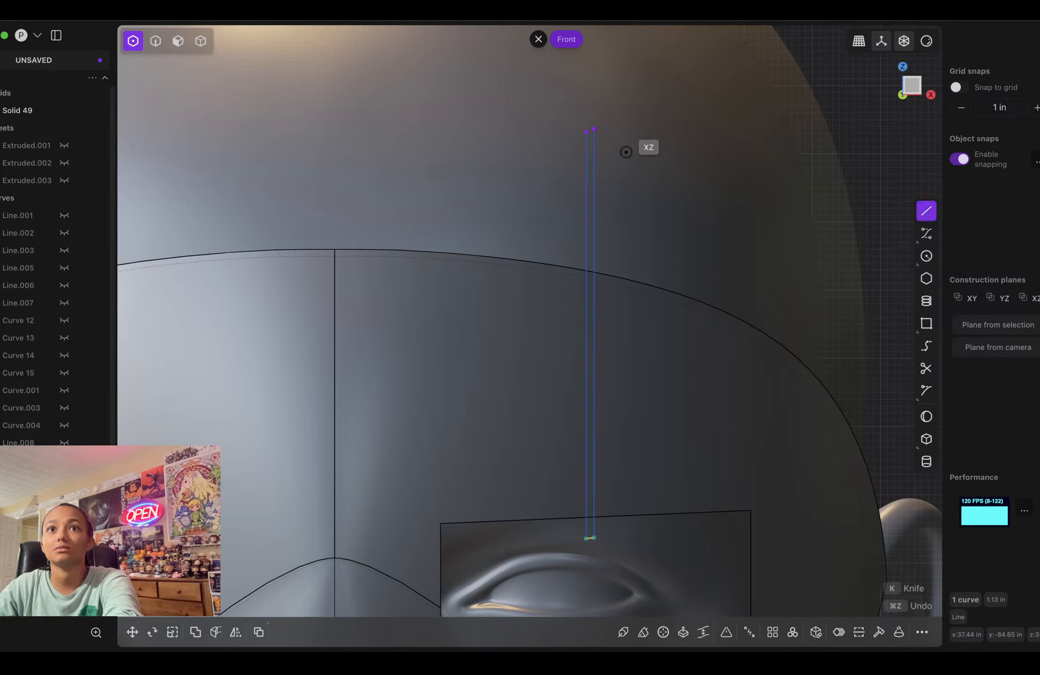
pyautogui.click(586, 132)
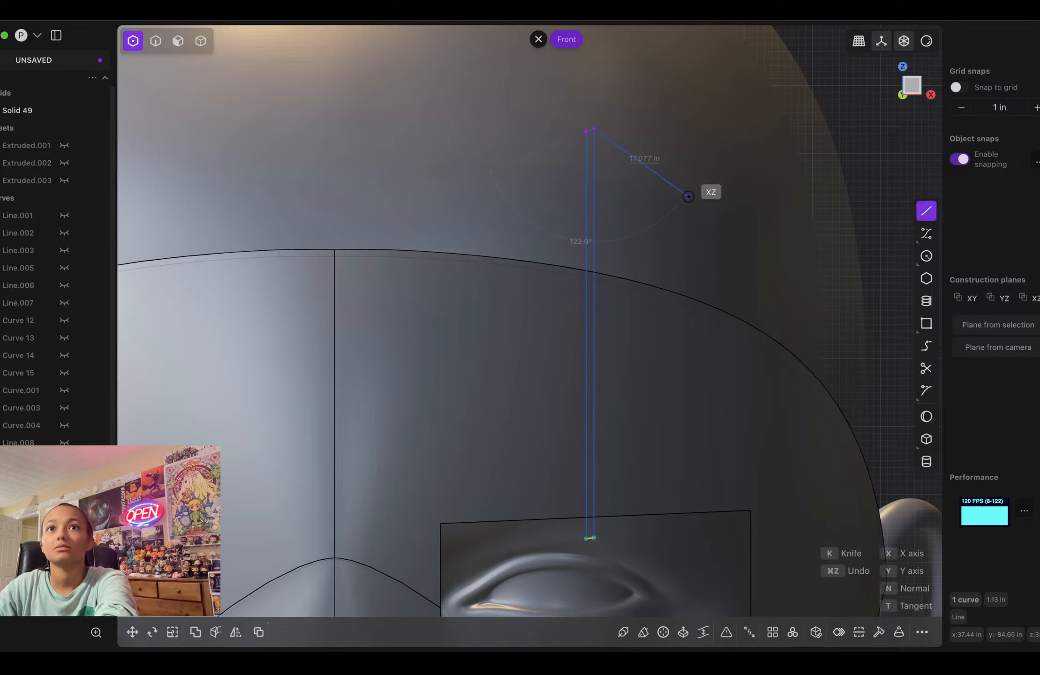
pyautogui.press('Escape')
pyautogui.moveTo(586, 328)
pyautogui.mouseDown(button='middle')
pyautogui.moveTo(462, 354)
pyautogui.moveTo(579, 341)
pyautogui.mouseUp(button='middle')
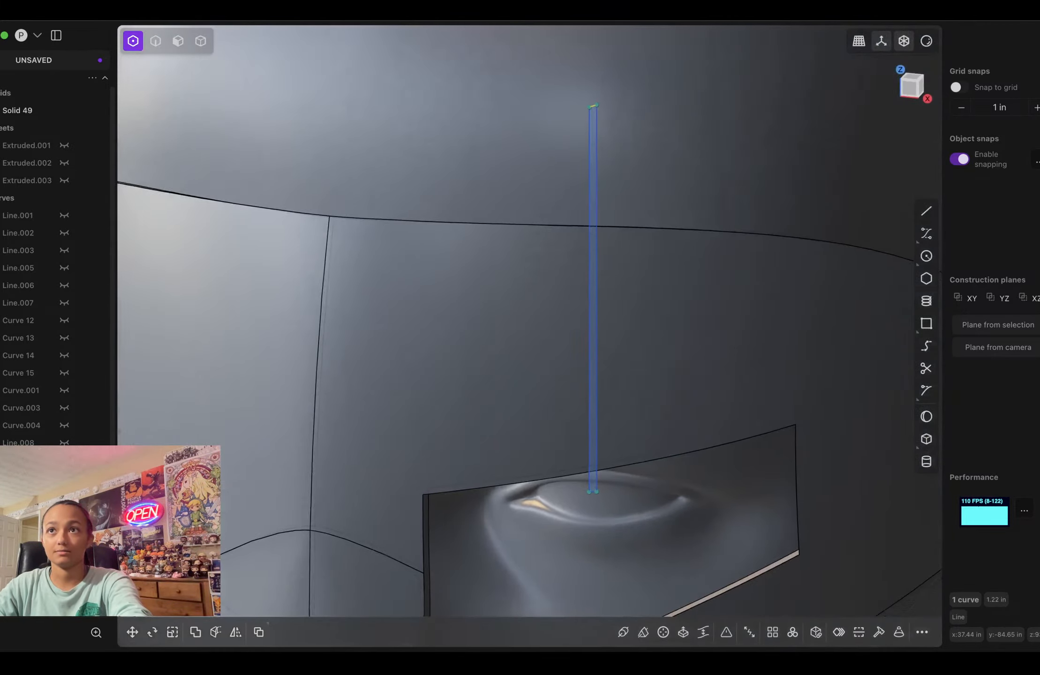
# Step: Unhide the two slanted lines that run from the eye opening down past the mask's lower edge
pyautogui.press('KP_1')
pyautogui.keyDown('shift'); pyautogui.moveTo(579, 469); pyautogui.dragTo(560, 167, button='middle'); pyautogui.keyUp('shift')
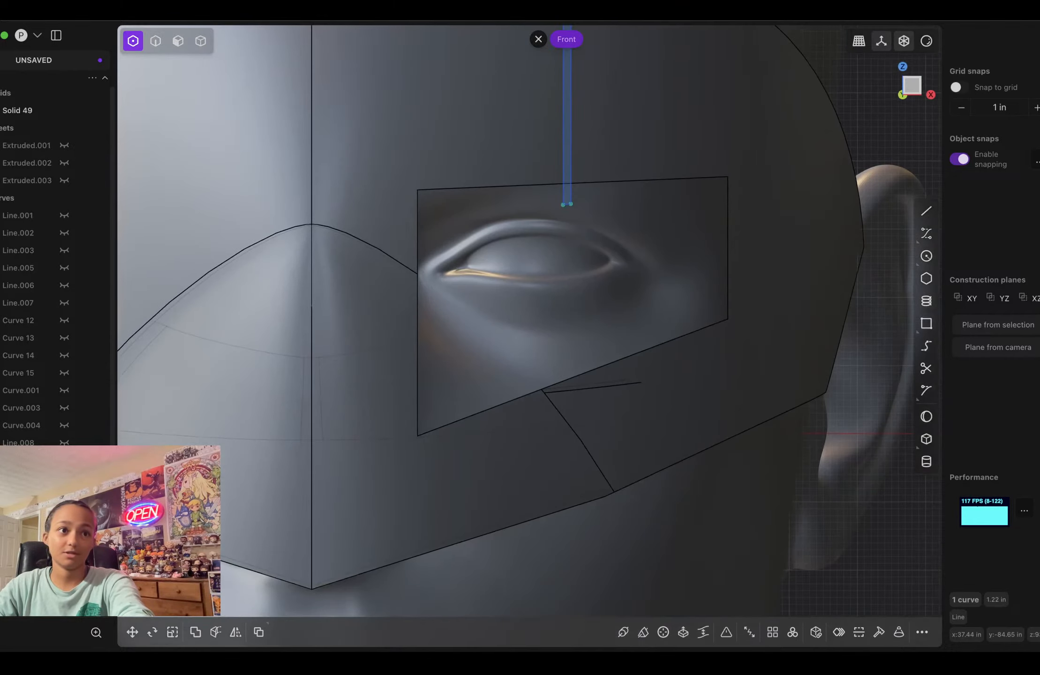
pyautogui.press('super+z')
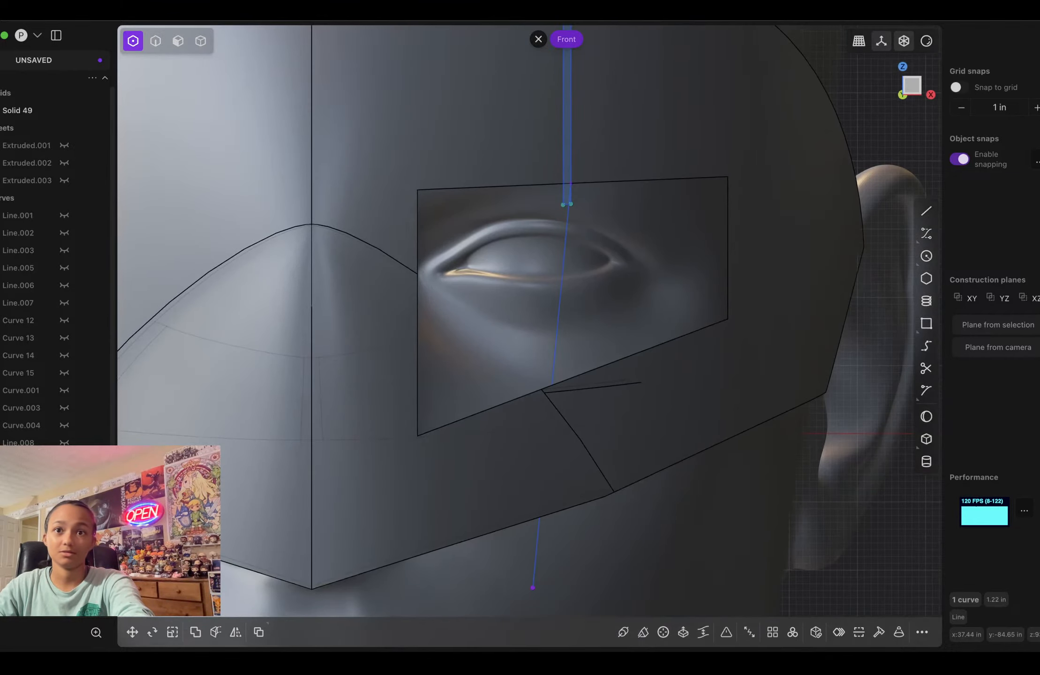
pyautogui.moveTo(559, 337); pyautogui.dragTo(489, 407, button='middle')
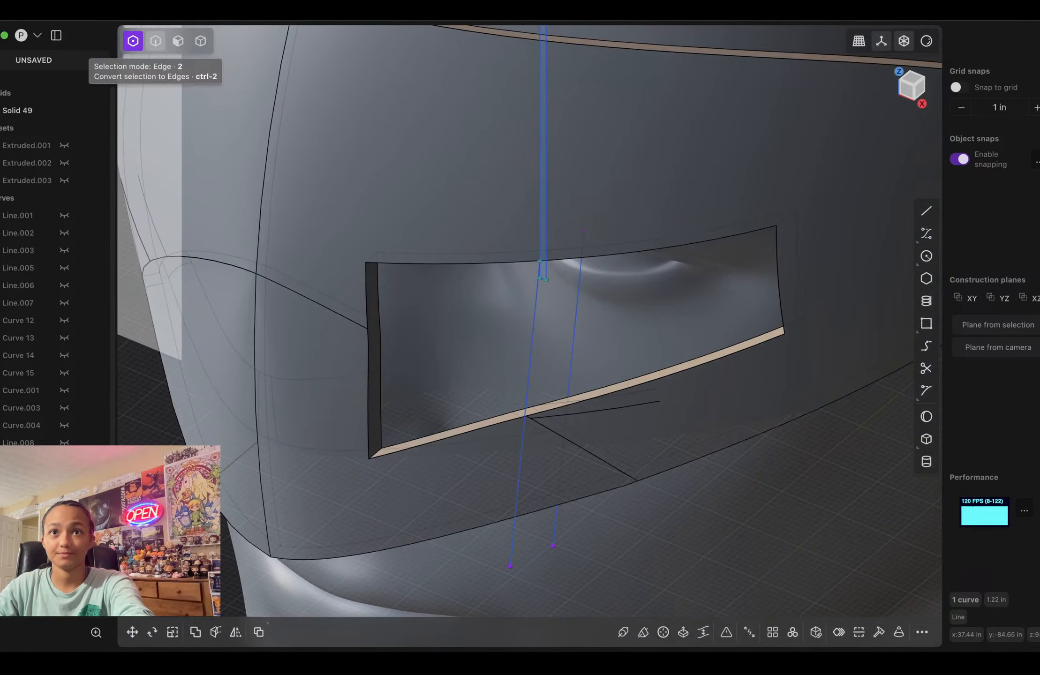
# Step: Move the rear slanted line -9.737 in along Y to the same depth as the other slanted line
pyautogui.click(156, 41)
pyautogui.click(568, 389)
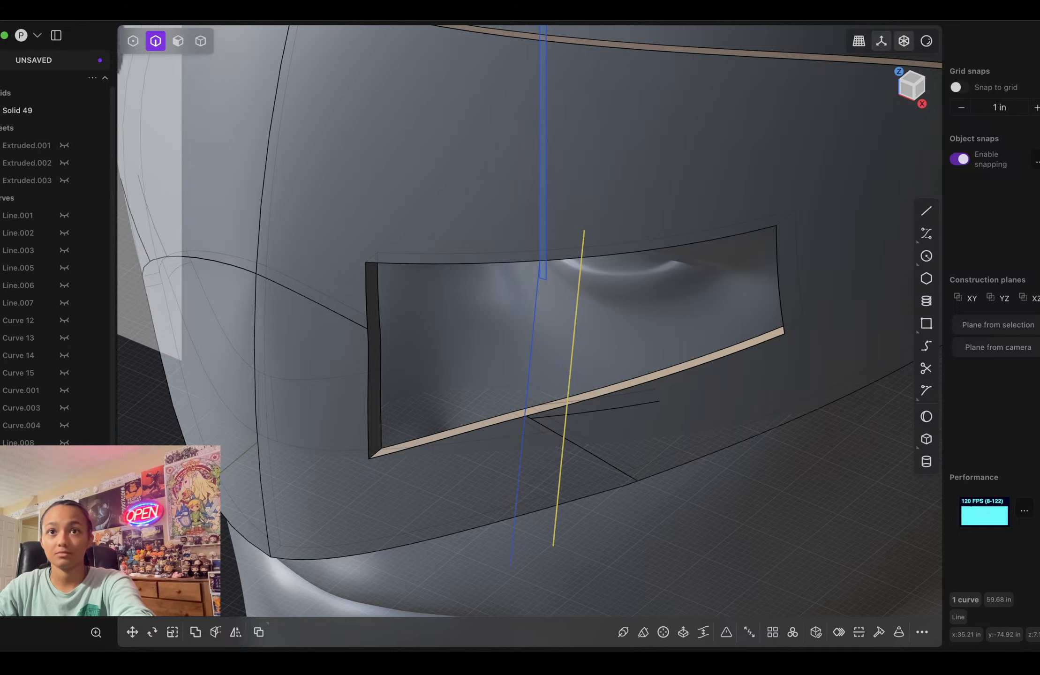
pyautogui.press('g')
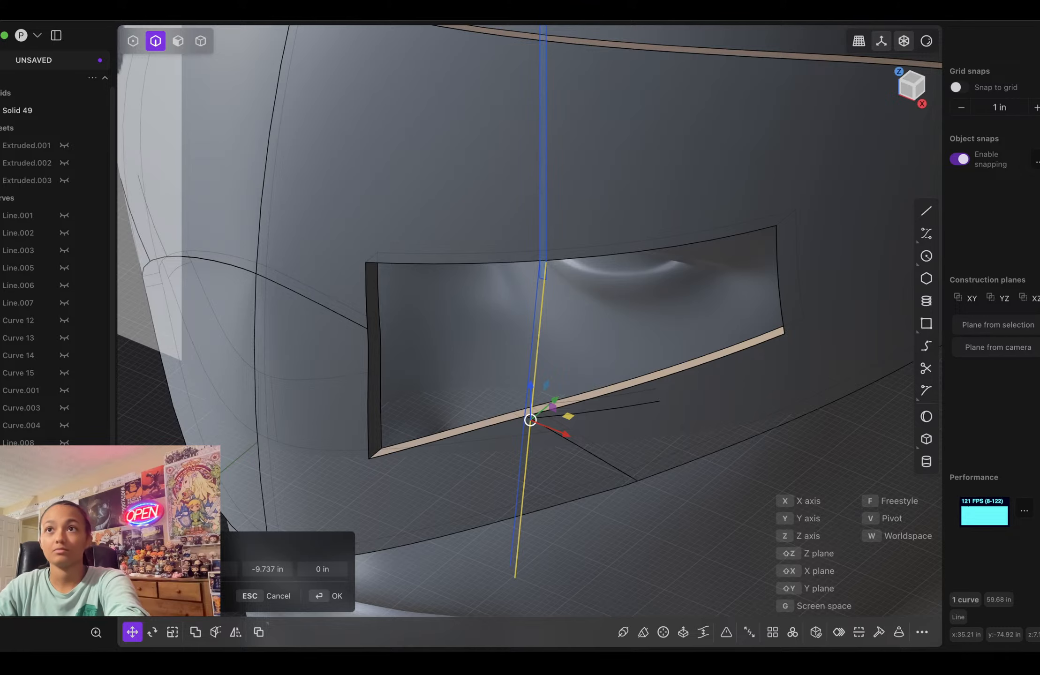
pyautogui.press('Return')
# Step: Close both ends of the slanted pair with short lines, about 1.12 in at the top and 1.92 in at the bottom
pyautogui.press('KP_1')
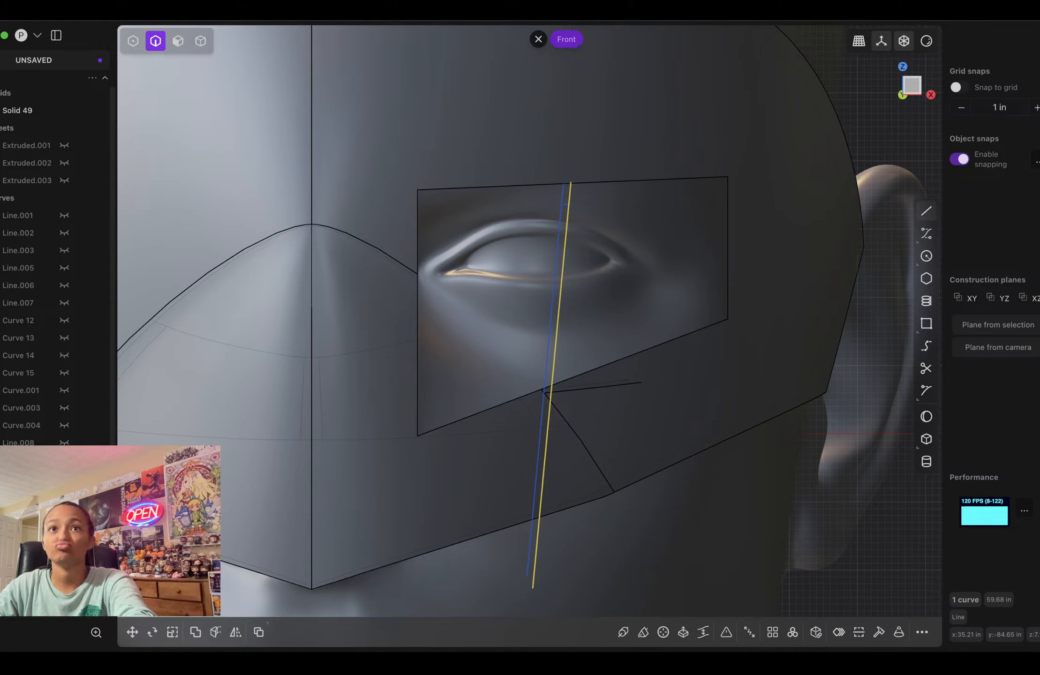
pyautogui.click(926, 211)
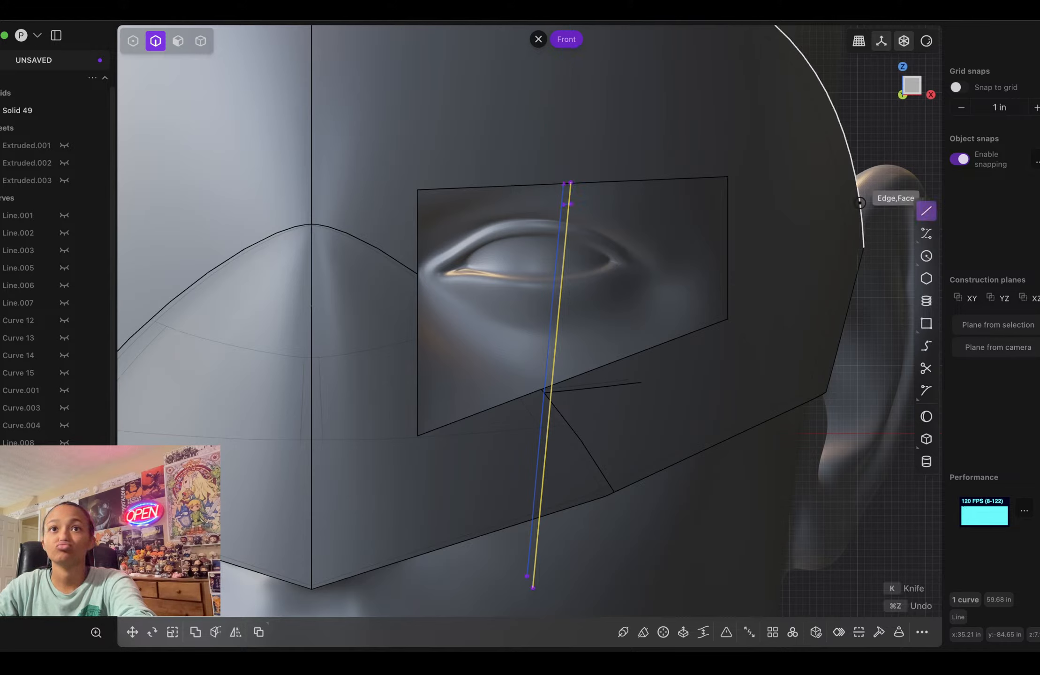
pyautogui.click(562, 184)
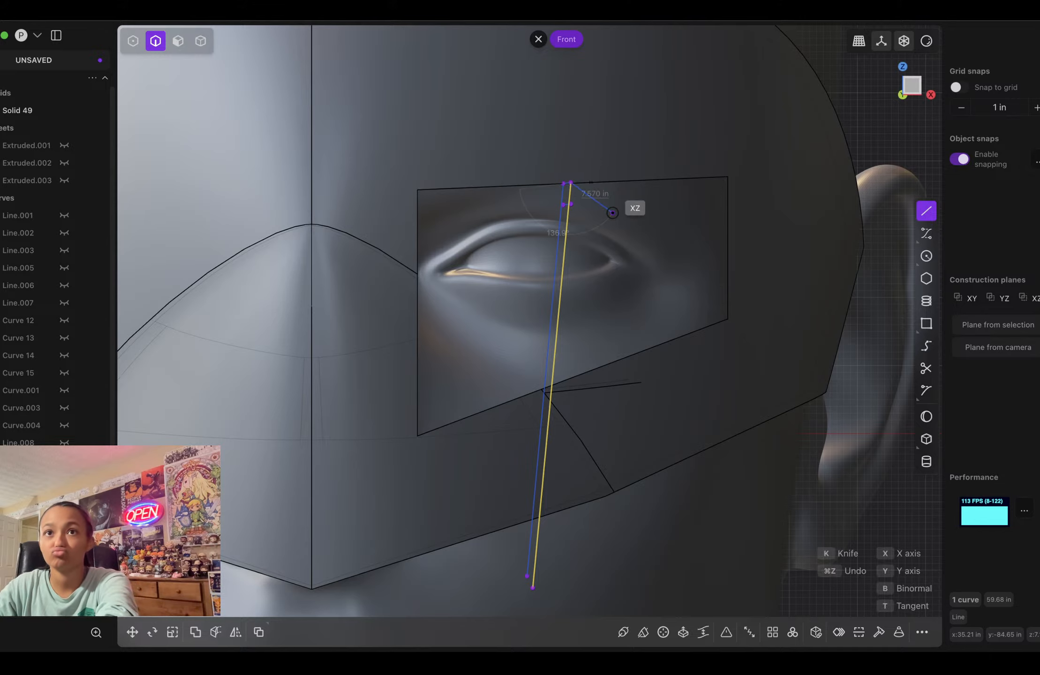
pyautogui.click(570, 183)
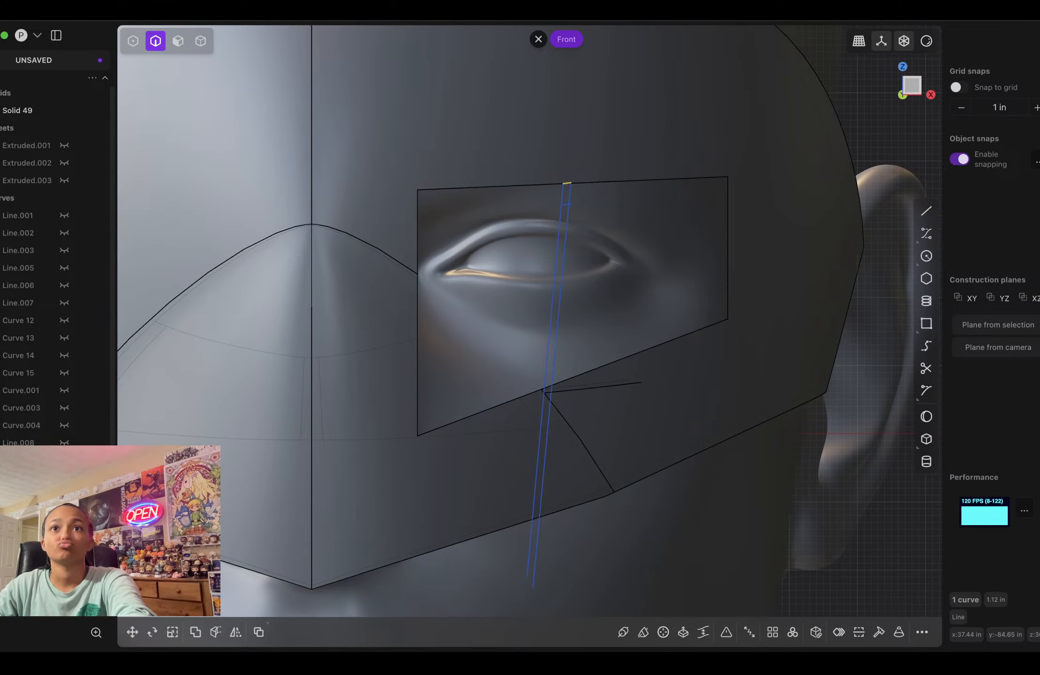
pyautogui.click(133, 41)
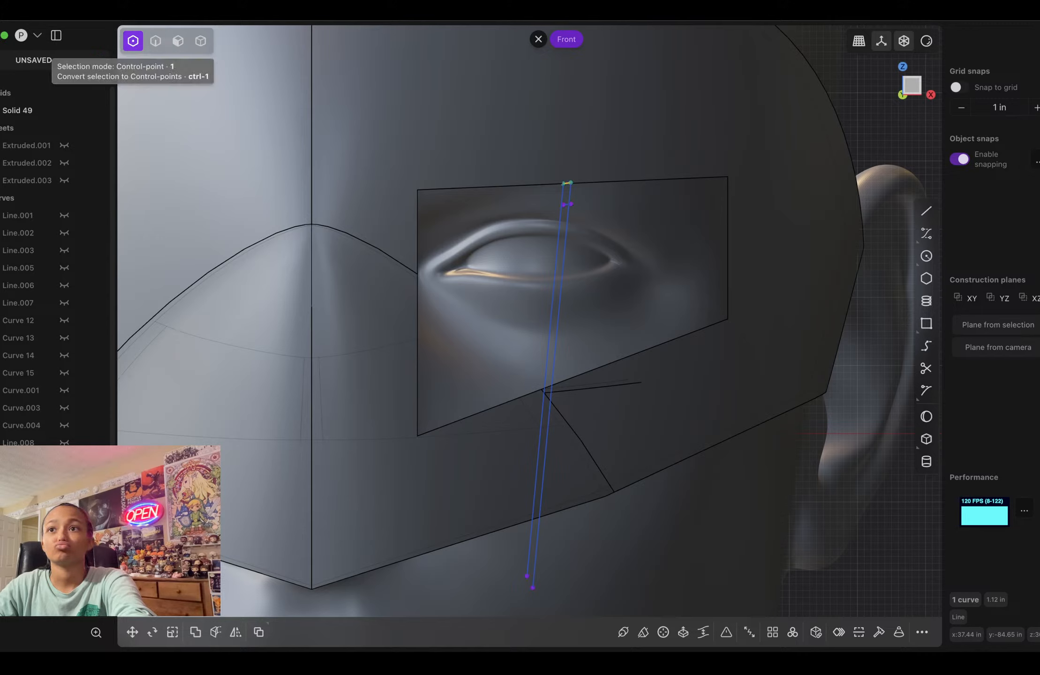
pyautogui.click(925, 211)
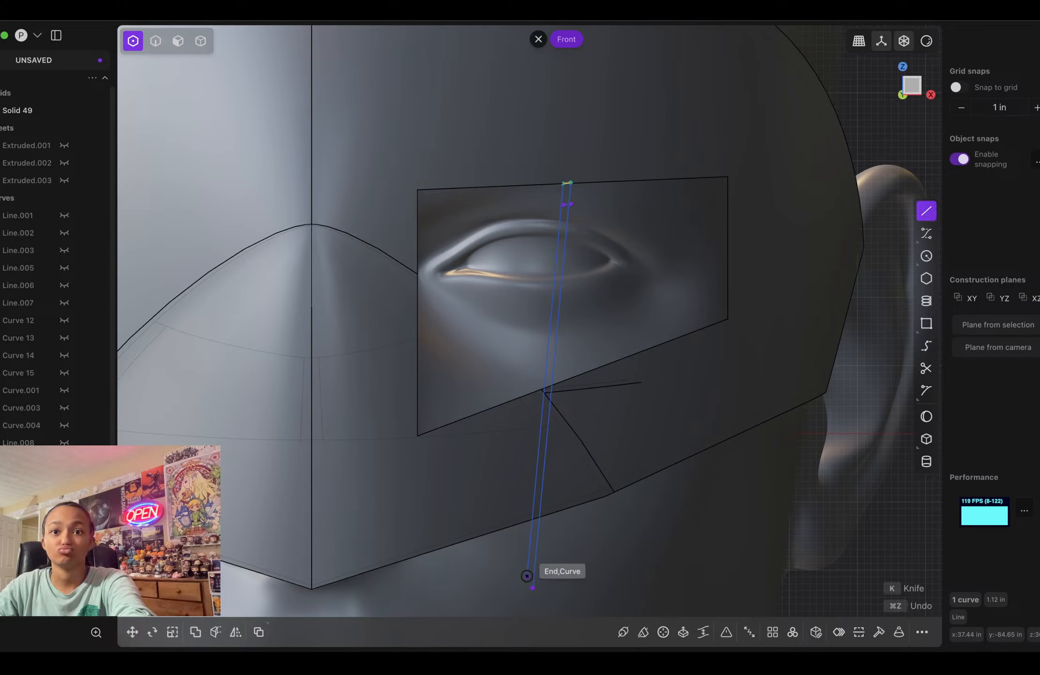
pyautogui.click(532, 587)
pyautogui.click(527, 576)
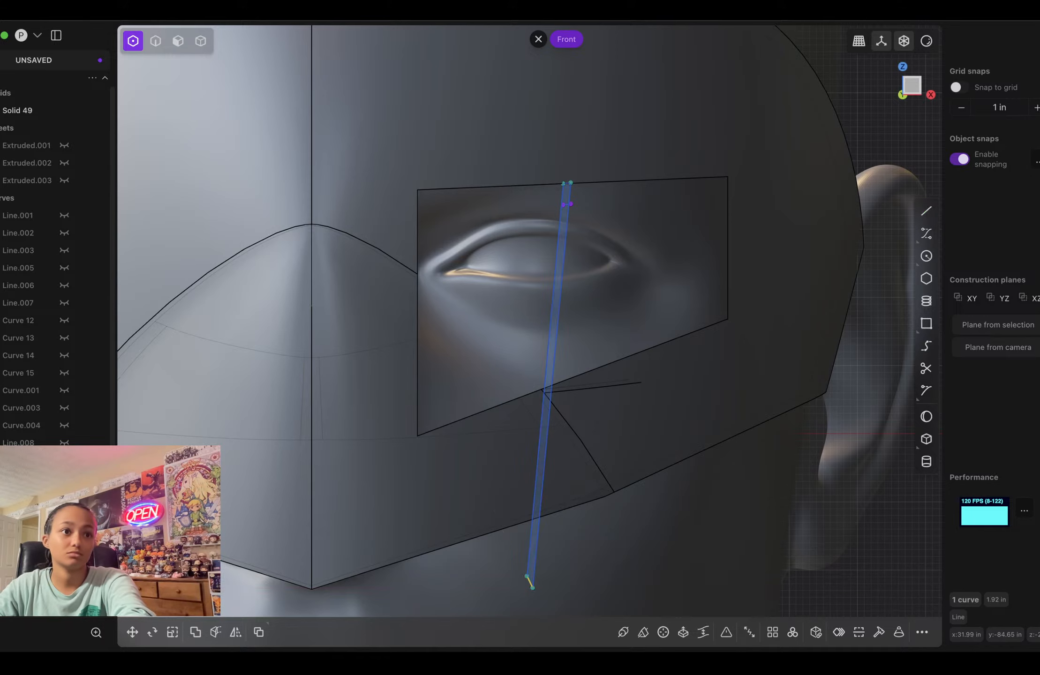
# Step: Unhide the two vertical lines and select the closed upper and lower strip regions for extrusion
pyautogui.click(64, 530)
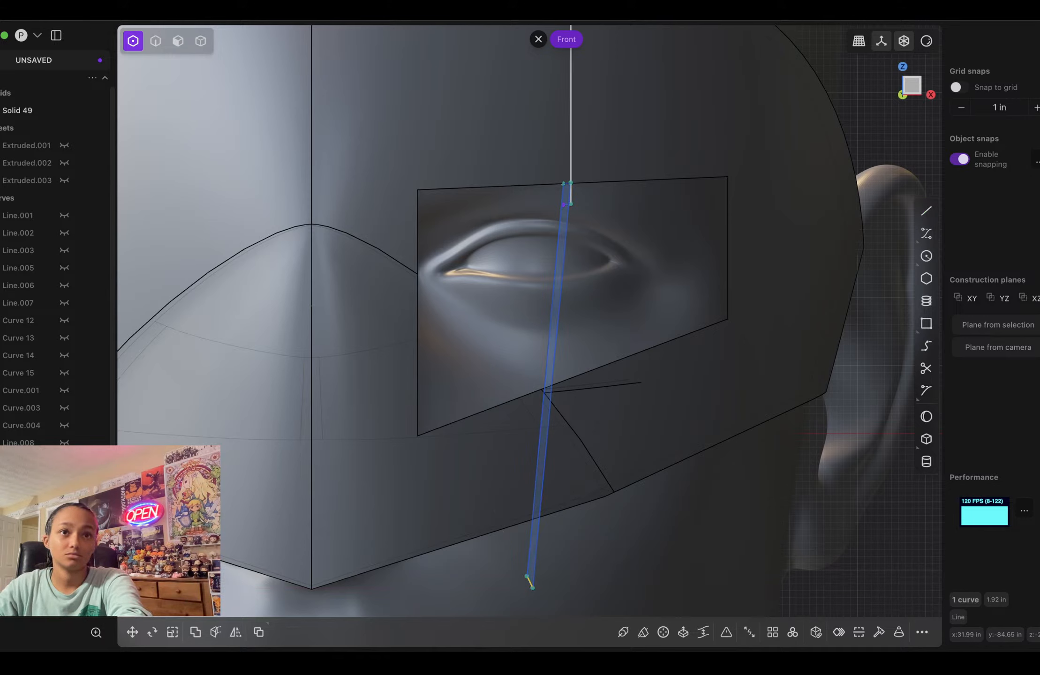
pyautogui.click(64, 548)
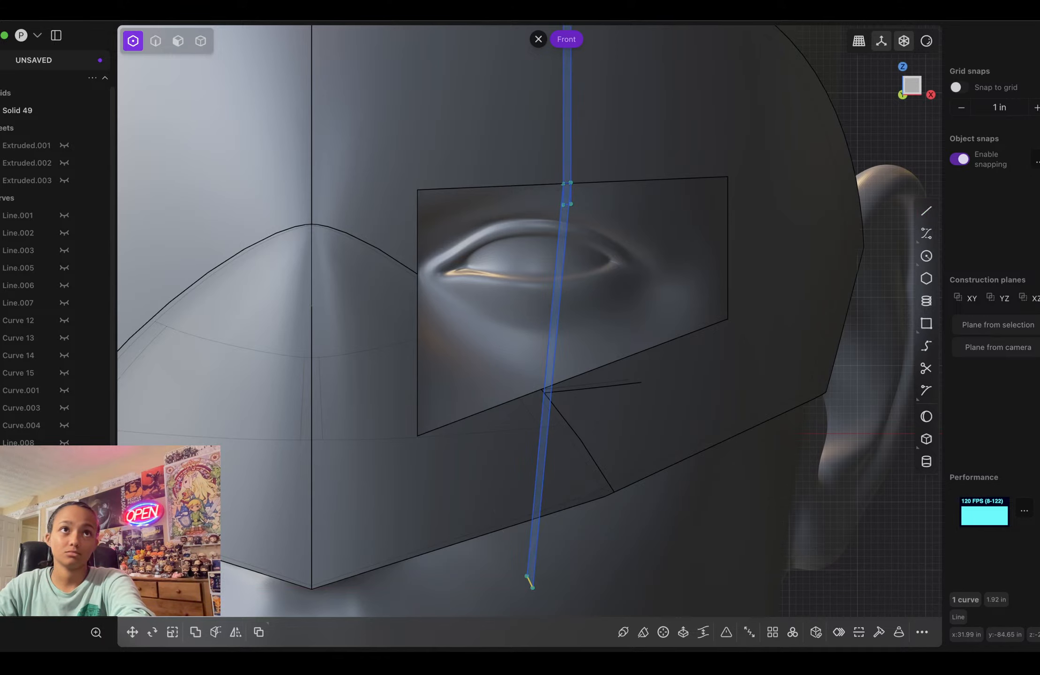
pyautogui.press('3')
pyautogui.press('x')
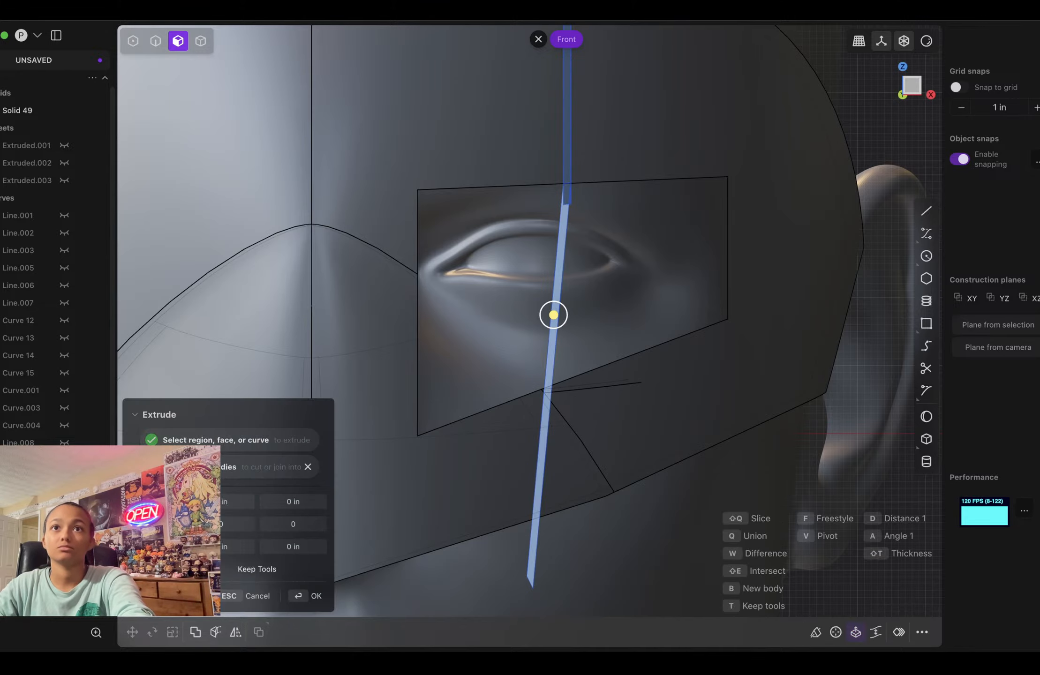
pyautogui.moveTo(567, 300); pyautogui.dragTo(478, 315, button='middle')
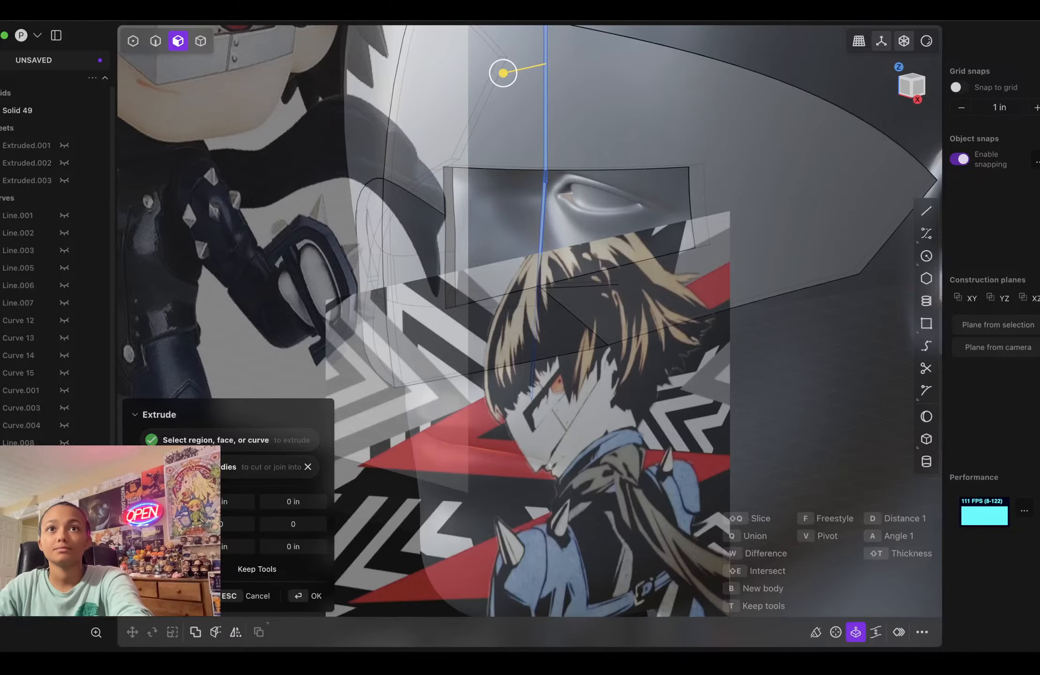
pyautogui.moveTo(609, 234); pyautogui.dragTo(609, 340, button='right')
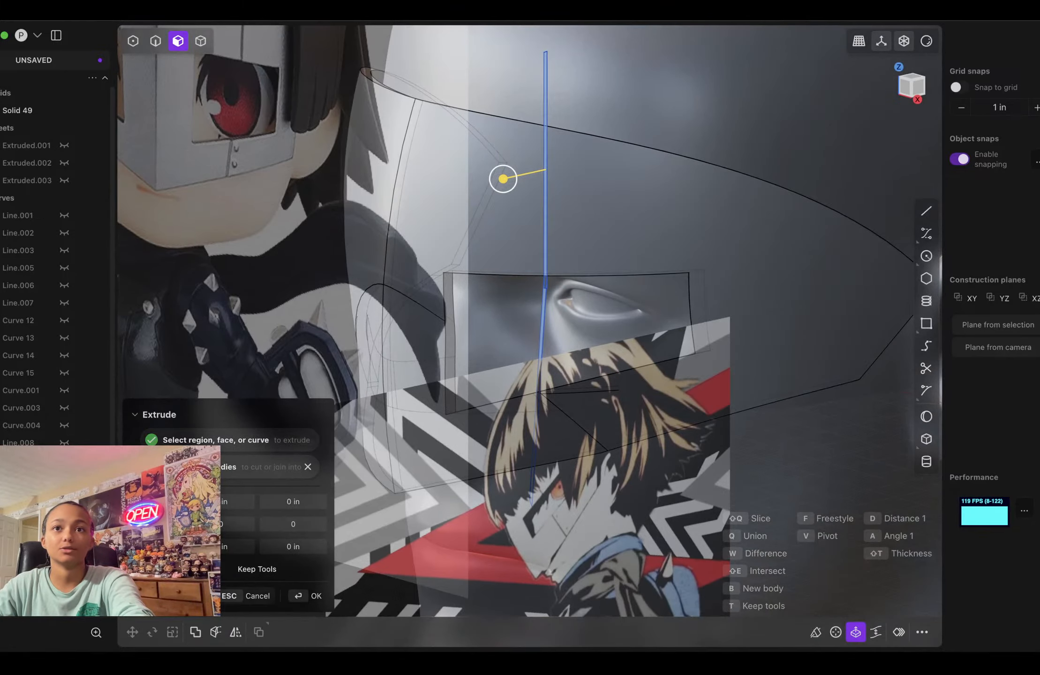
# Step: Hide the reference images covering the mask, keeping the strip regions selected
pyautogui.press('Escape')
pyautogui.scroll(-3, 51, 281)
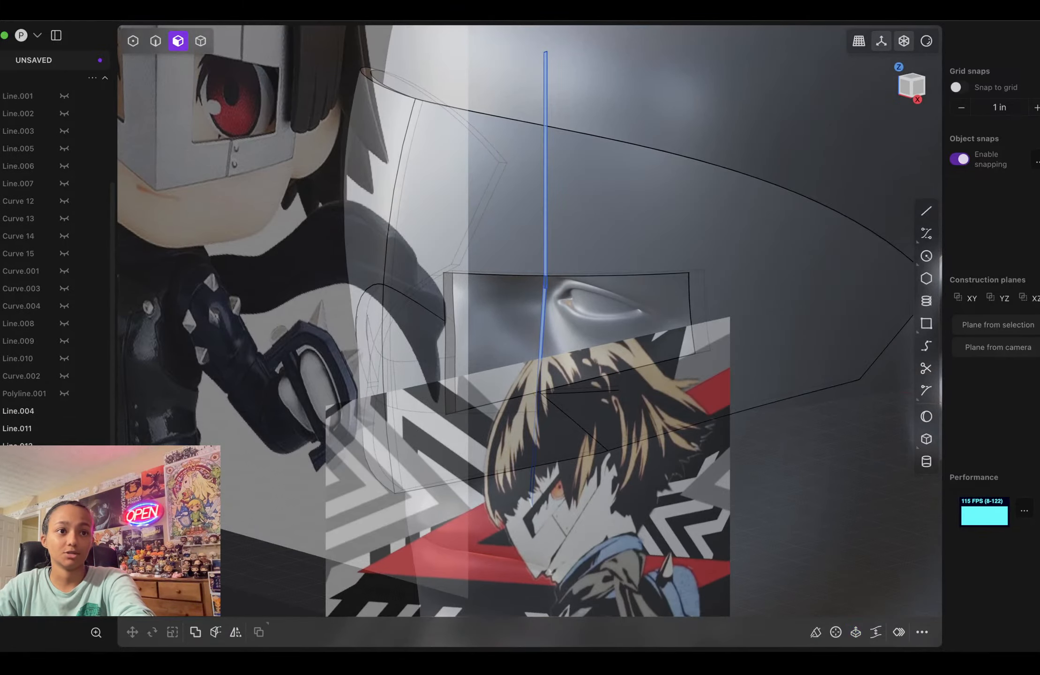
pyautogui.press('e')
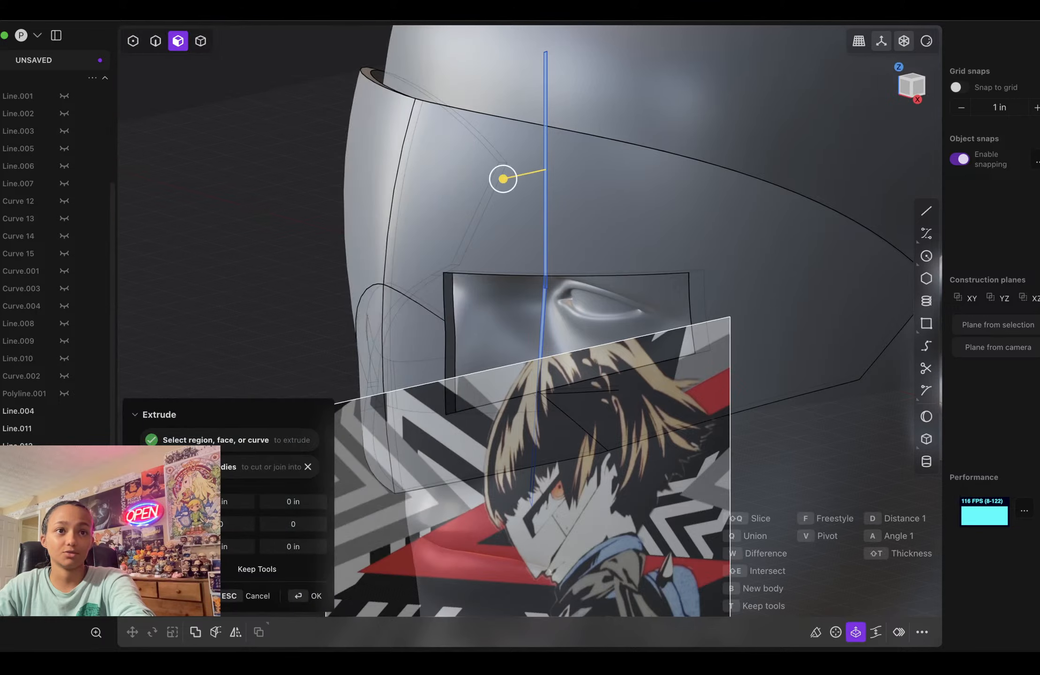
pyautogui.press('Escape')
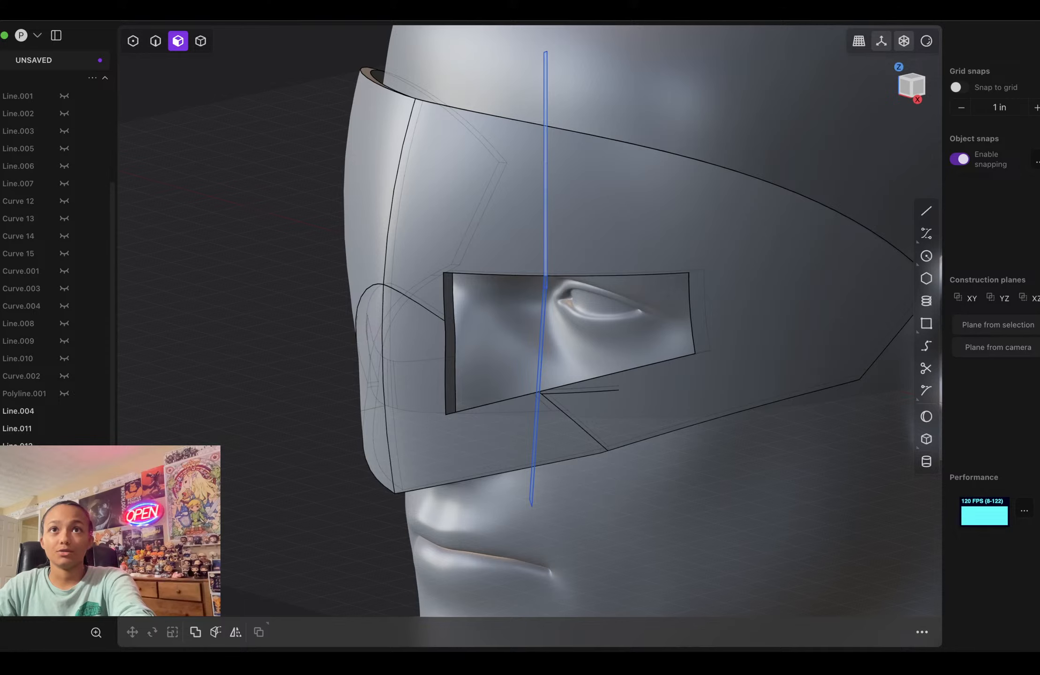
pyautogui.press('e')
pyautogui.moveTo(502, 83); pyautogui.dragTo(483, 87)
pyautogui.moveTo(483, 87); pyautogui.dragTo(554, 89, button='middle')
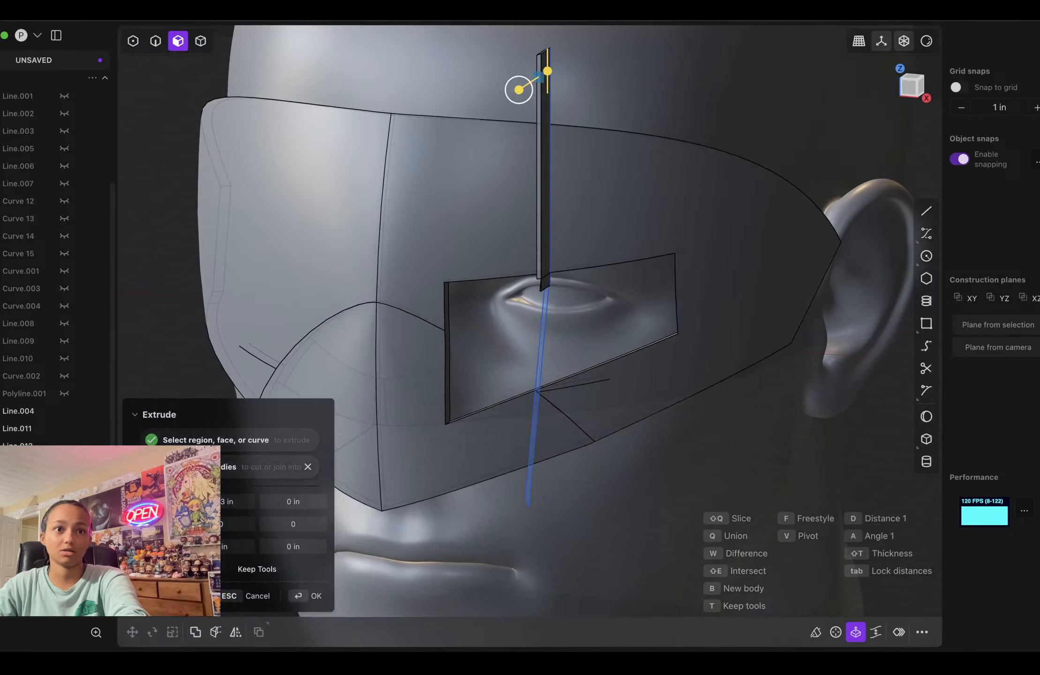
pyautogui.press('Escape')
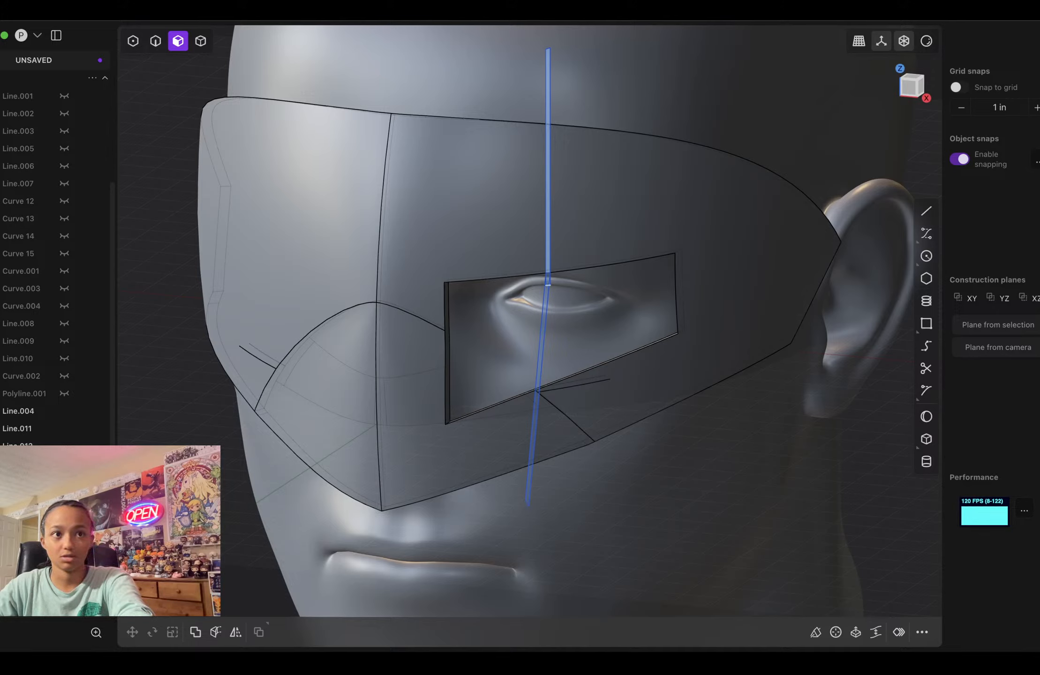
# Step: Hide the slanted line pair and its short closing lines, leaving only the upper strip region above the eye opening
pyautogui.click(548, 273)
pyautogui.press('Escape')
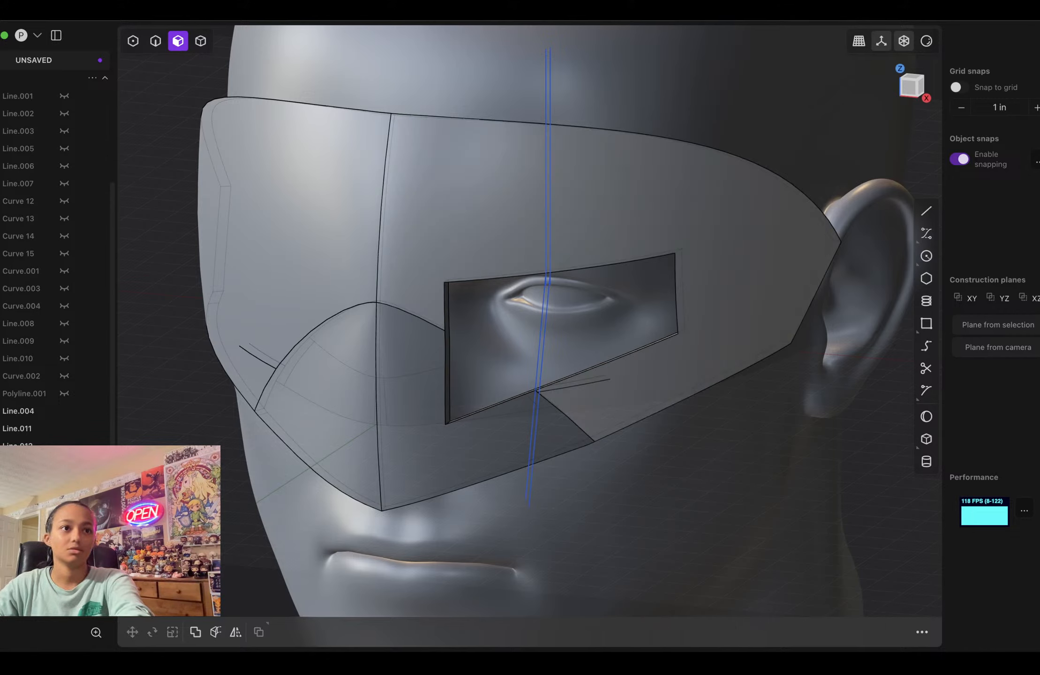
pyautogui.click(548, 279)
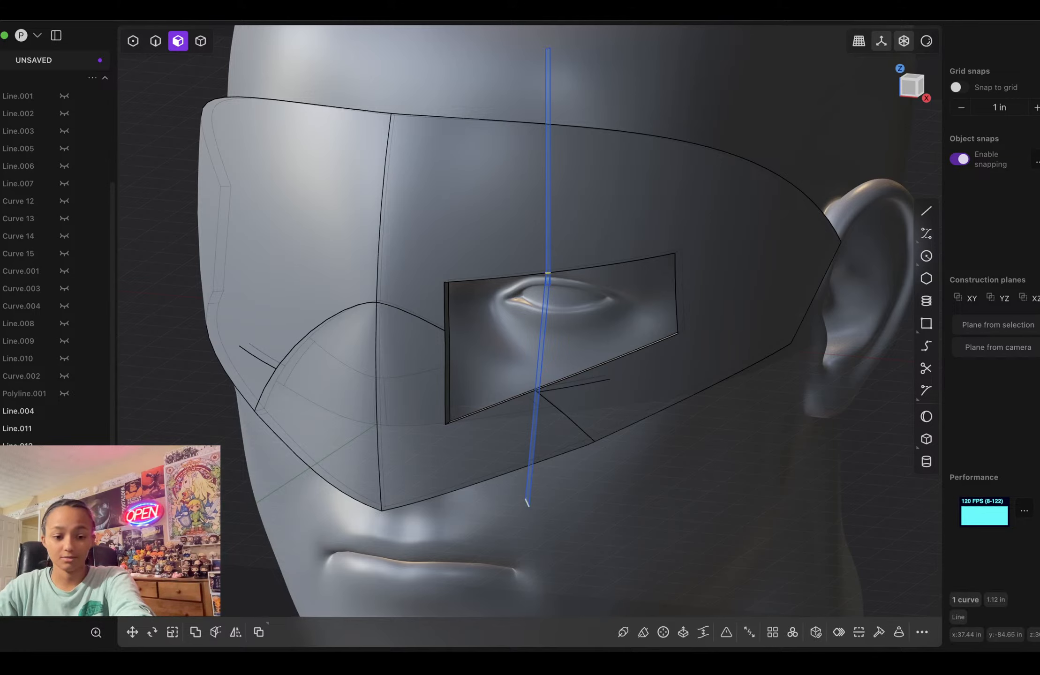
pyautogui.keyDown('shift'); pyautogui.click(527, 502); pyautogui.keyUp('shift')
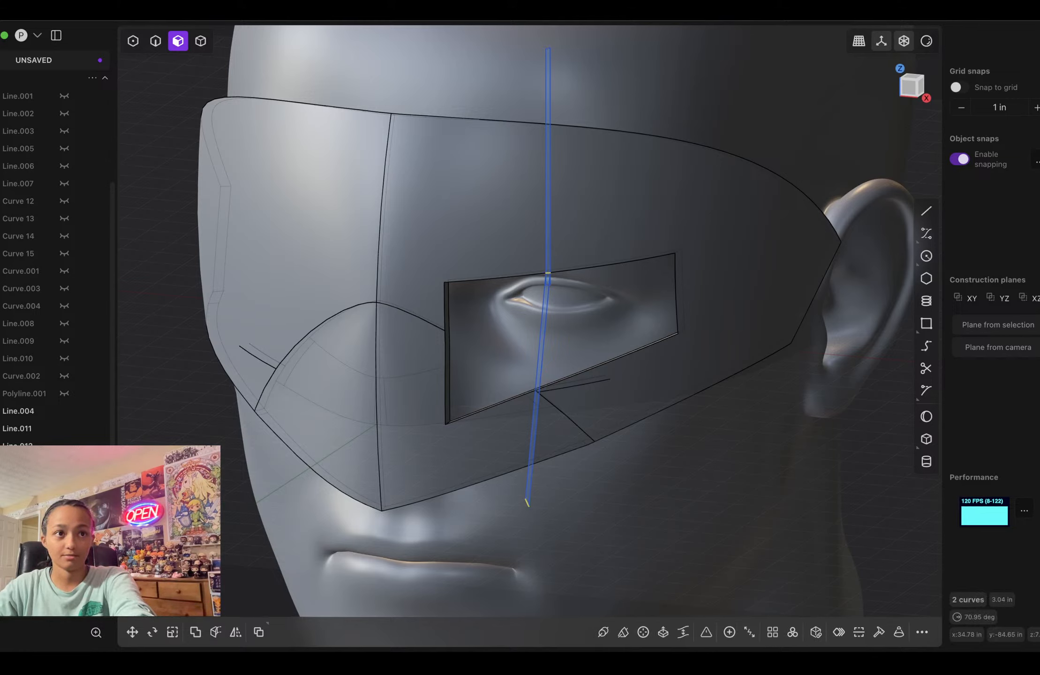
pyautogui.press('Escape')
pyautogui.click(536, 433)
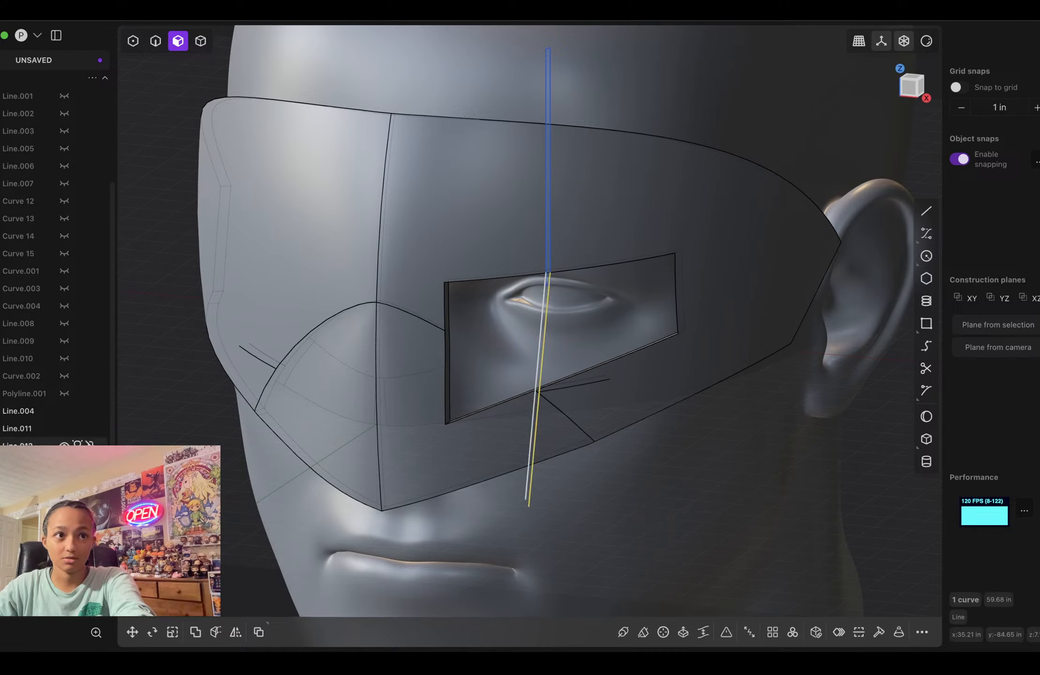
pyautogui.keyDown('shift'); pyautogui.click(532, 436); pyautogui.keyUp('shift')
pyautogui.press('Delete')
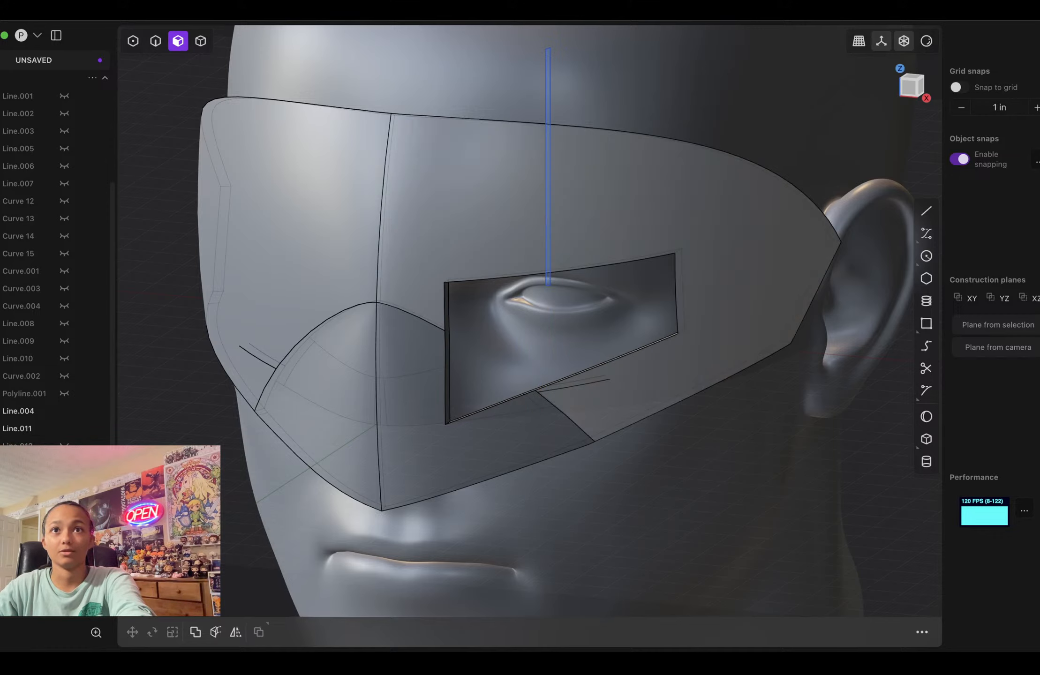
# Step: Extrude the upper strip region forward, away from the face, and unhide the slanted lines below it
pyautogui.press('e')
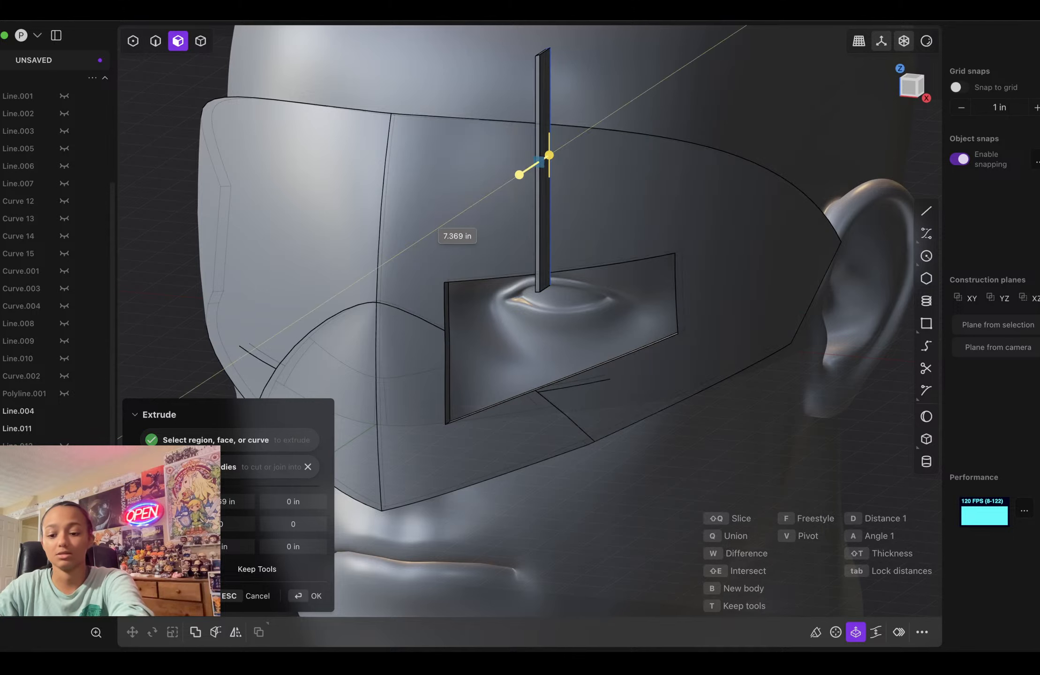
pyautogui.click(502, 185)
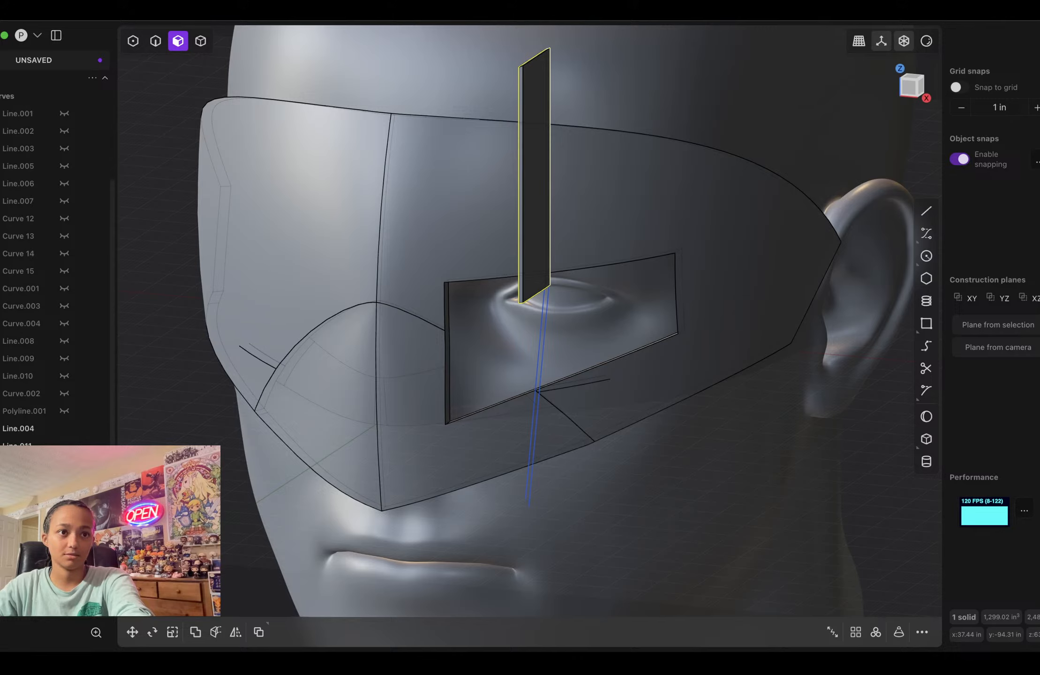
pyautogui.press('Escape')
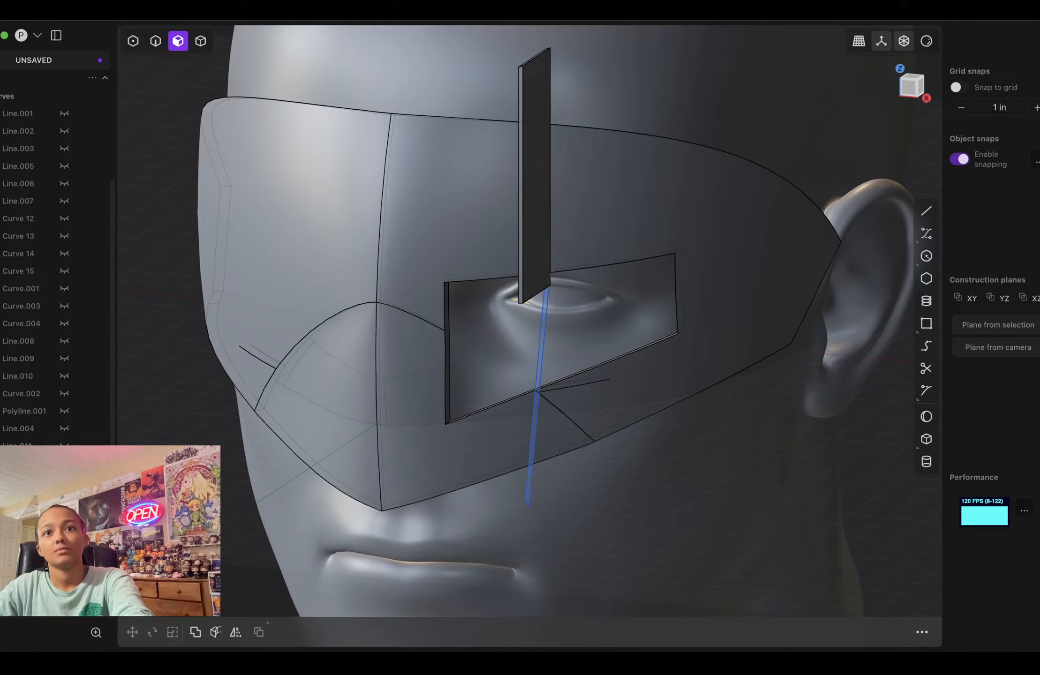
# Step: Extrude the slanted lower strip region forward, away from the face, and hide its two slanted sketch lines
pyautogui.press('e')
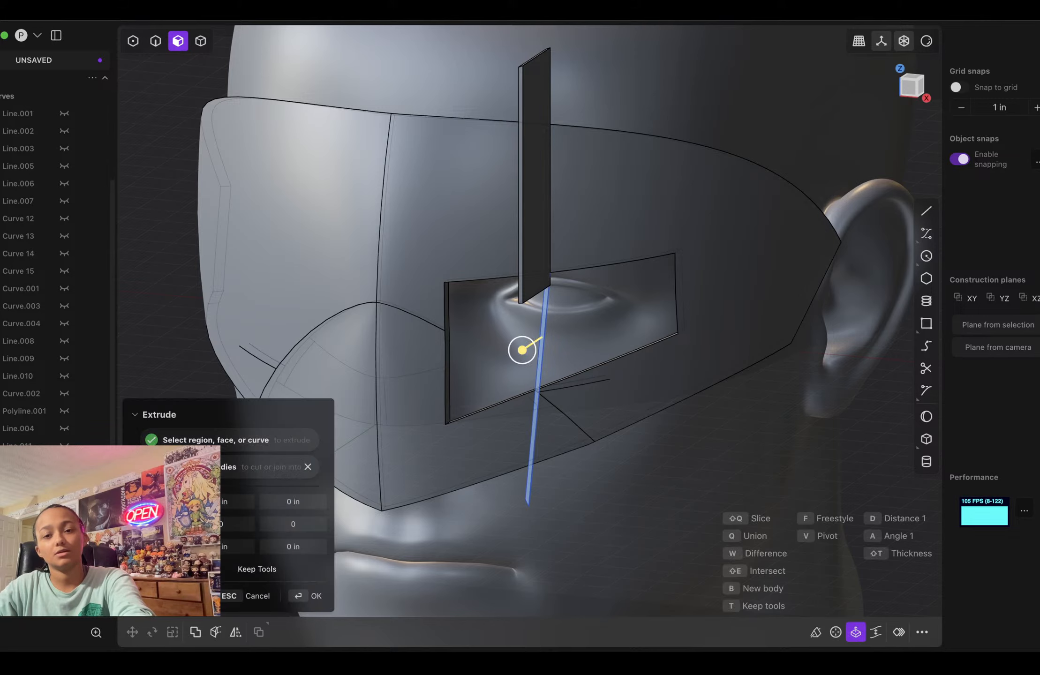
pyautogui.press('Return')
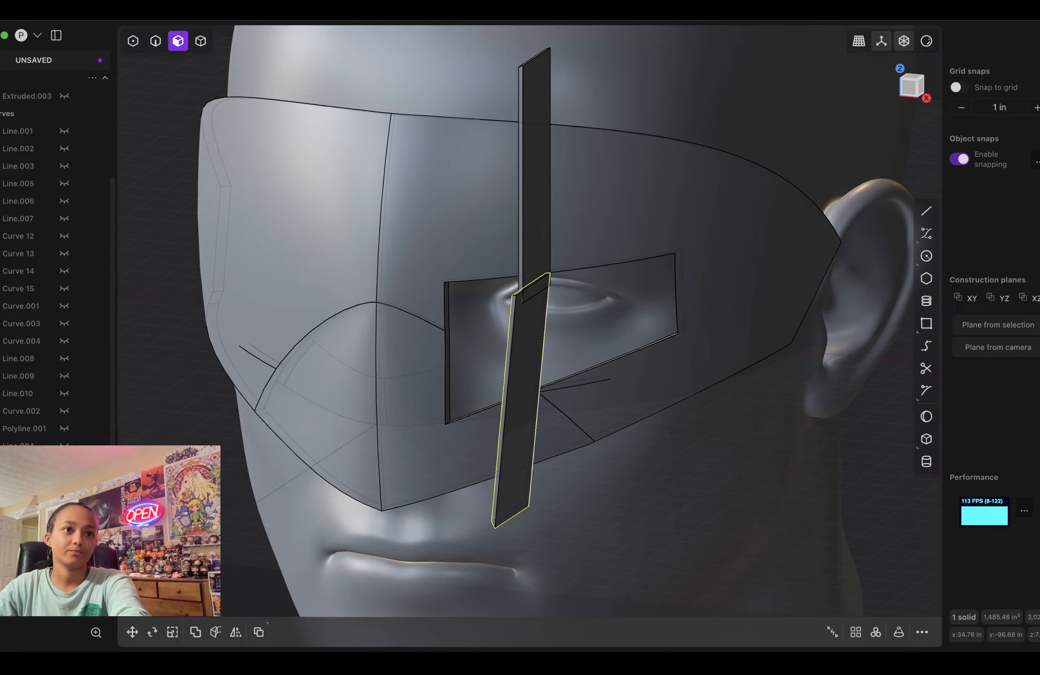
pyautogui.click(536, 388)
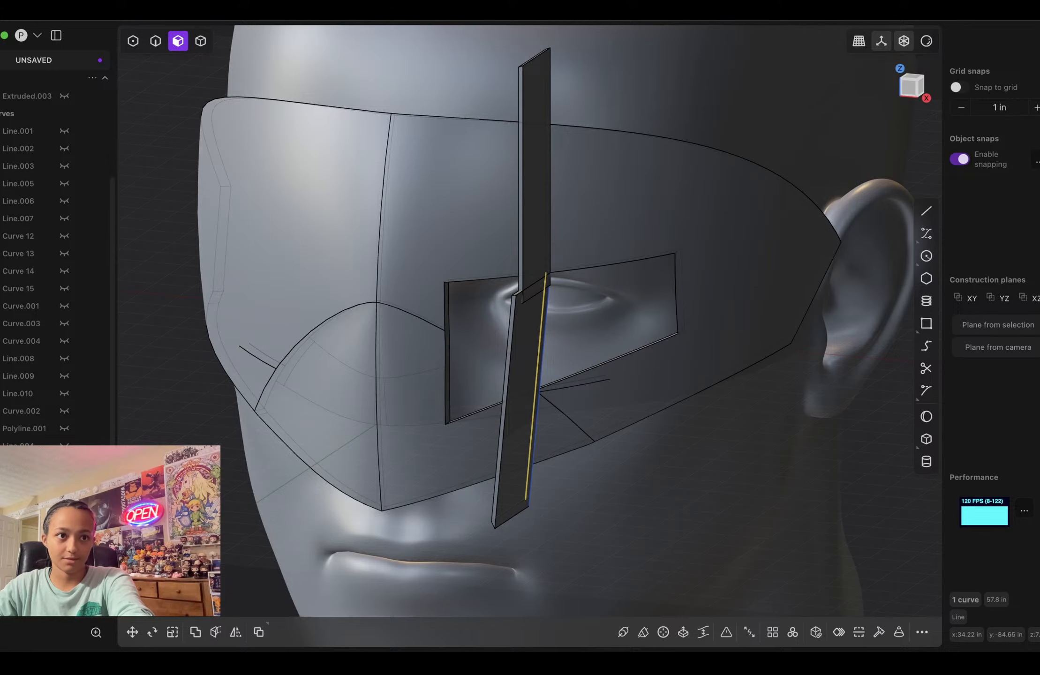
pyautogui.keyDown('shift'); pyautogui.click(540, 393); pyautogui.keyUp('shift')
pyautogui.press('h')
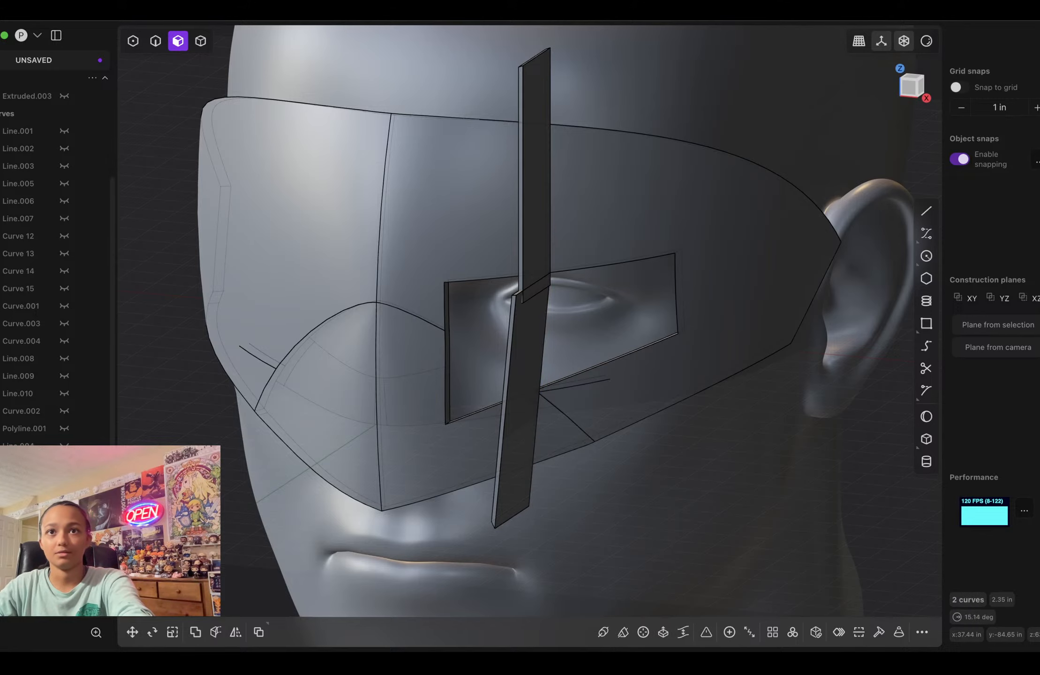
# Step: Replace the flat back face of the upper strip solid with the mask's curved surface
pyautogui.moveTo(521, 398); pyautogui.dragTo(300, 418, button='middle')
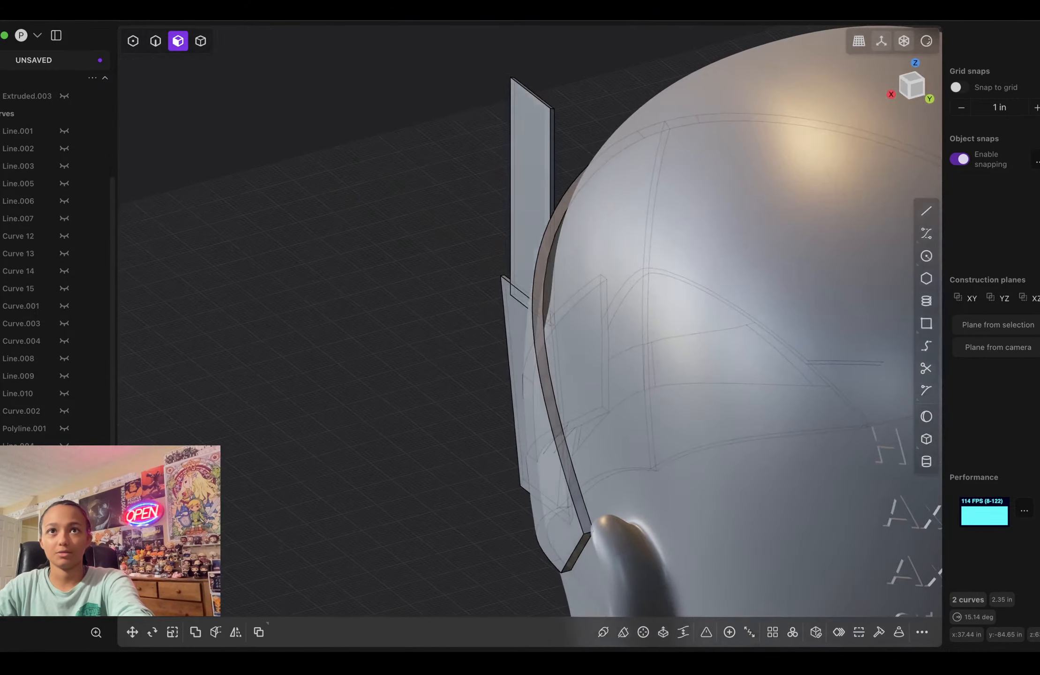
pyautogui.click(552, 147)
pyautogui.moveTo(552, 148); pyautogui.dragTo(703, 134, button='middle')
pyautogui.click(706, 632)
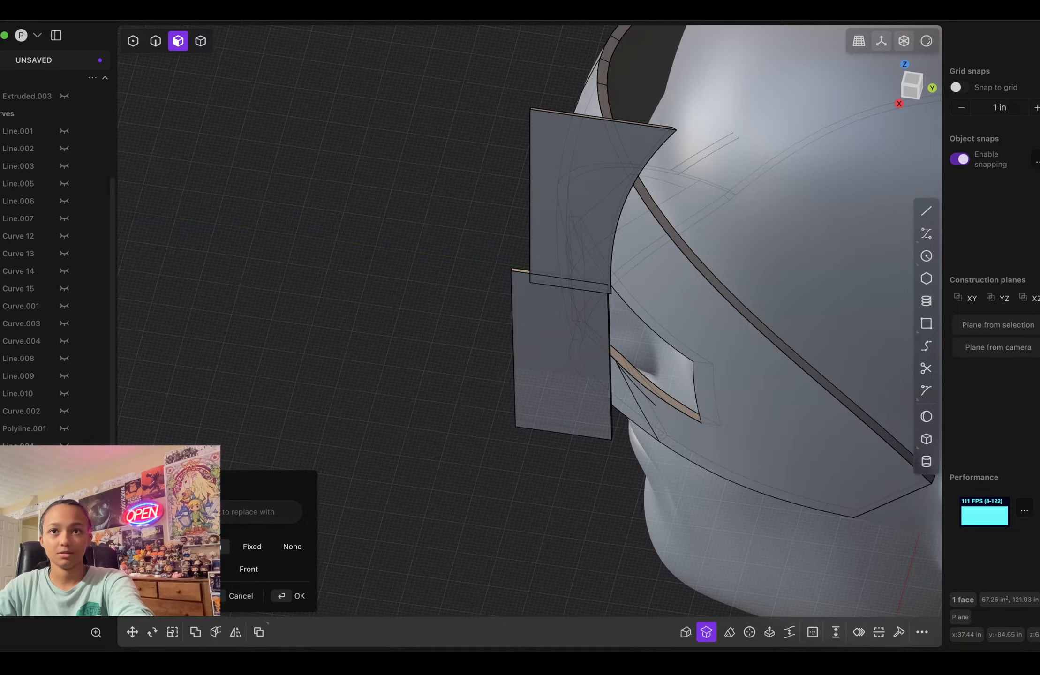
pyautogui.click(289, 596)
# Step: Replace the flat back face of the slanted lower strip solid with the mask's curved surface
pyautogui.moveTo(553, 366); pyautogui.dragTo(469, 354, button='middle')
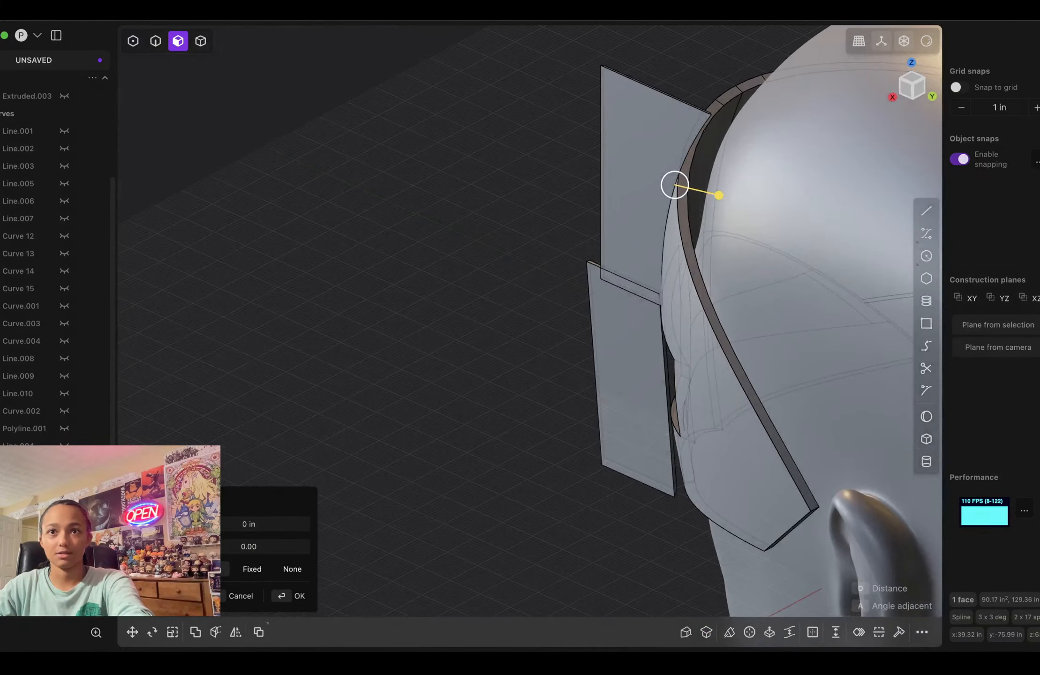
pyautogui.click(670, 394)
pyautogui.moveTo(670, 393); pyautogui.dragTo(769, 407, button='middle')
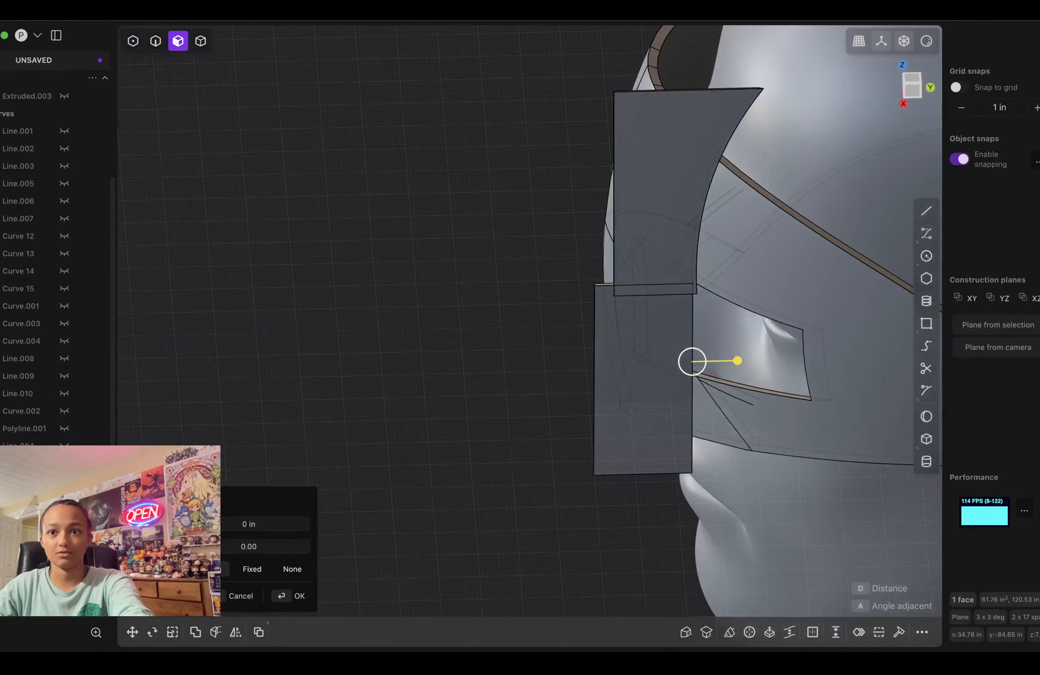
pyautogui.click(706, 632)
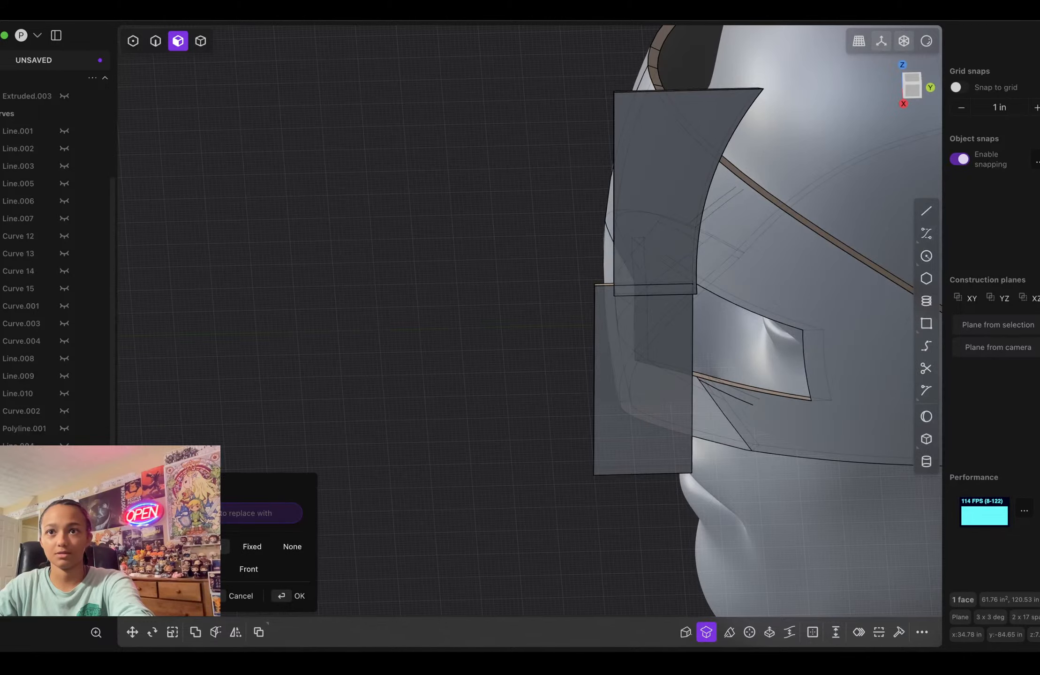
pyautogui.moveTo(609, 398)
pyautogui.mouseDown(button='middle')
pyautogui.moveTo(553, 373)
pyautogui.moveTo(617, 387)
pyautogui.moveTo(595, 382)
pyautogui.mouseUp(button='middle')
pyautogui.press('Return')
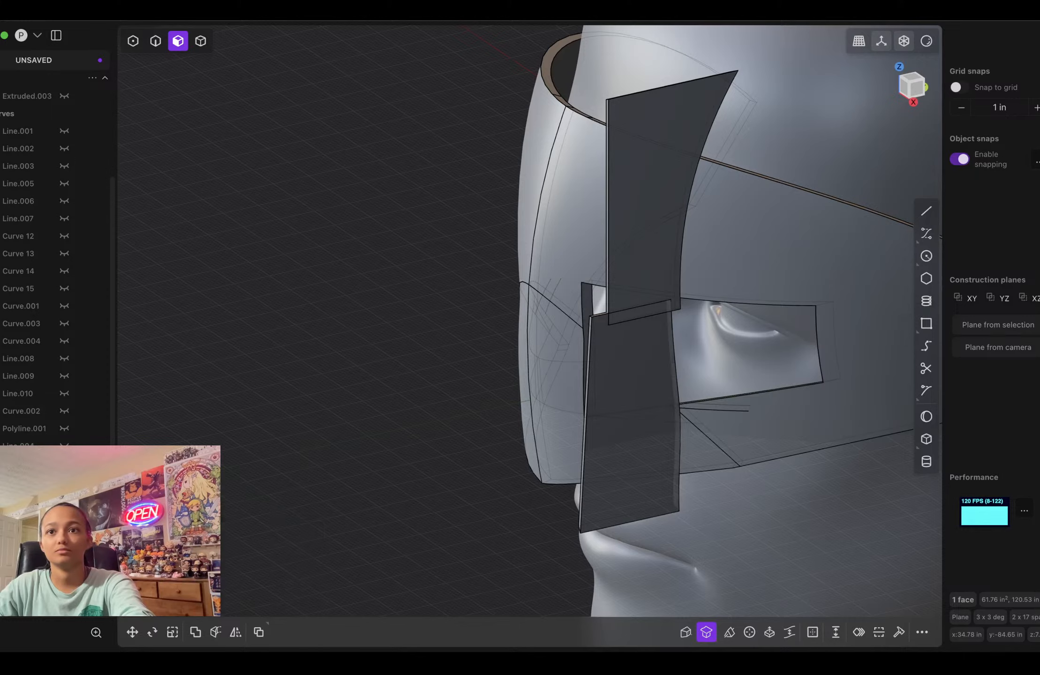
# Step: Offset the curved back face of the lower strip solid by 0.8 in, extending it into the mask
pyautogui.moveTo(657, 399); pyautogui.dragTo(621, 391, button='middle')
pyautogui.moveTo(719, 382); pyautogui.dragTo(719, 382)
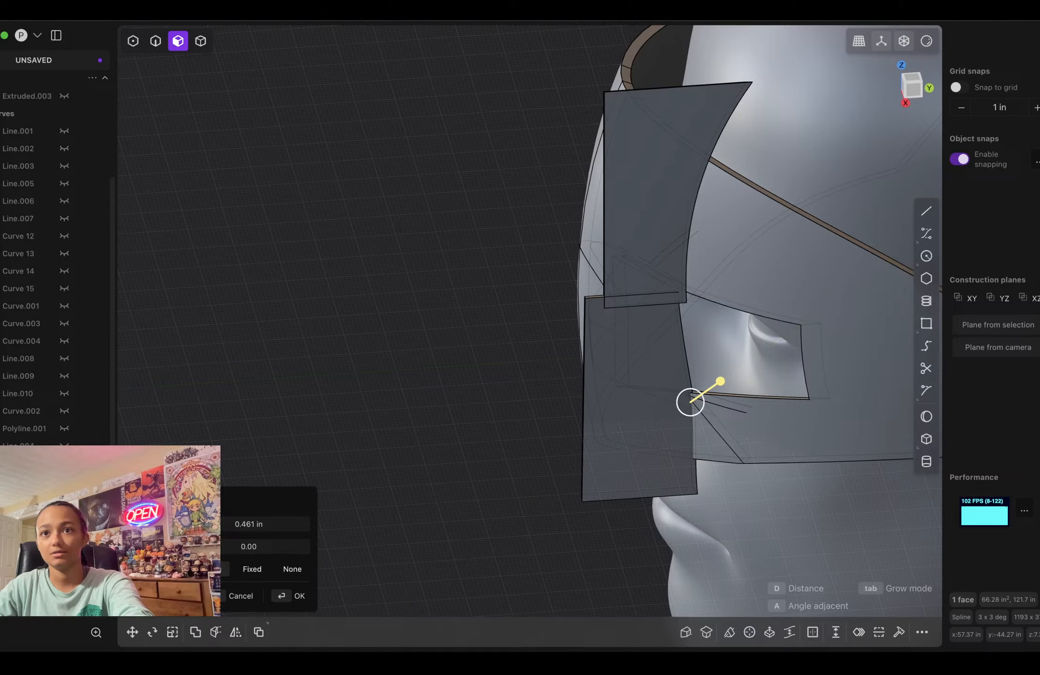
pyautogui.moveTo(689, 401)
pyautogui.mouseDown(button='middle')
pyautogui.moveTo(703, 371)
pyautogui.moveTo(699, 384)
pyautogui.mouseUp(button='middle')
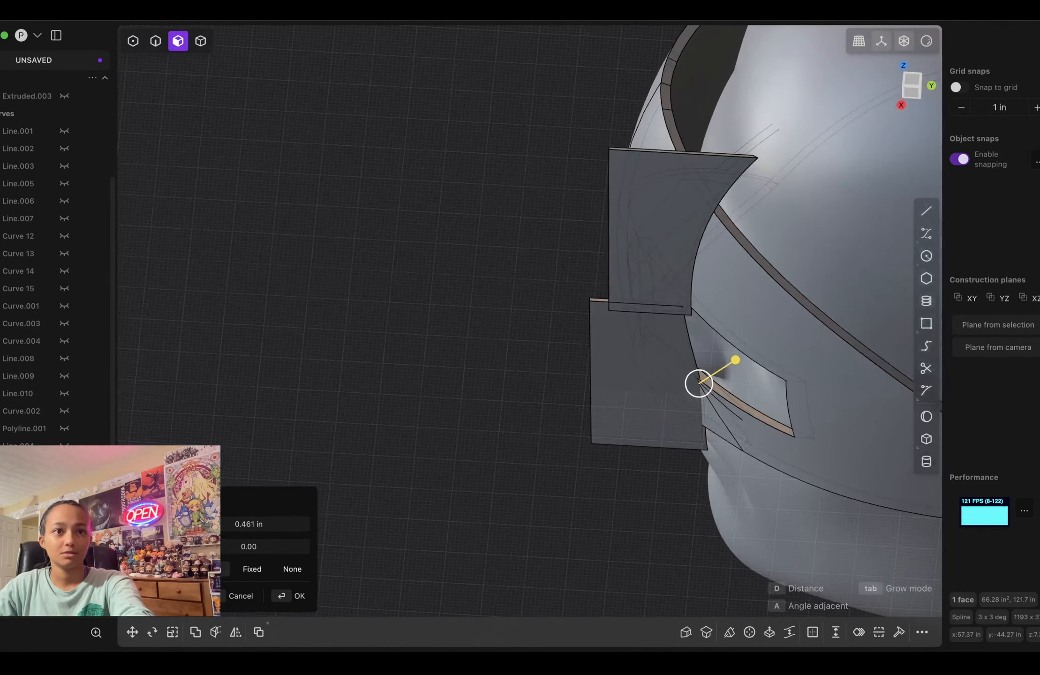
pyautogui.press('d')
pyautogui.press('BackSpace')
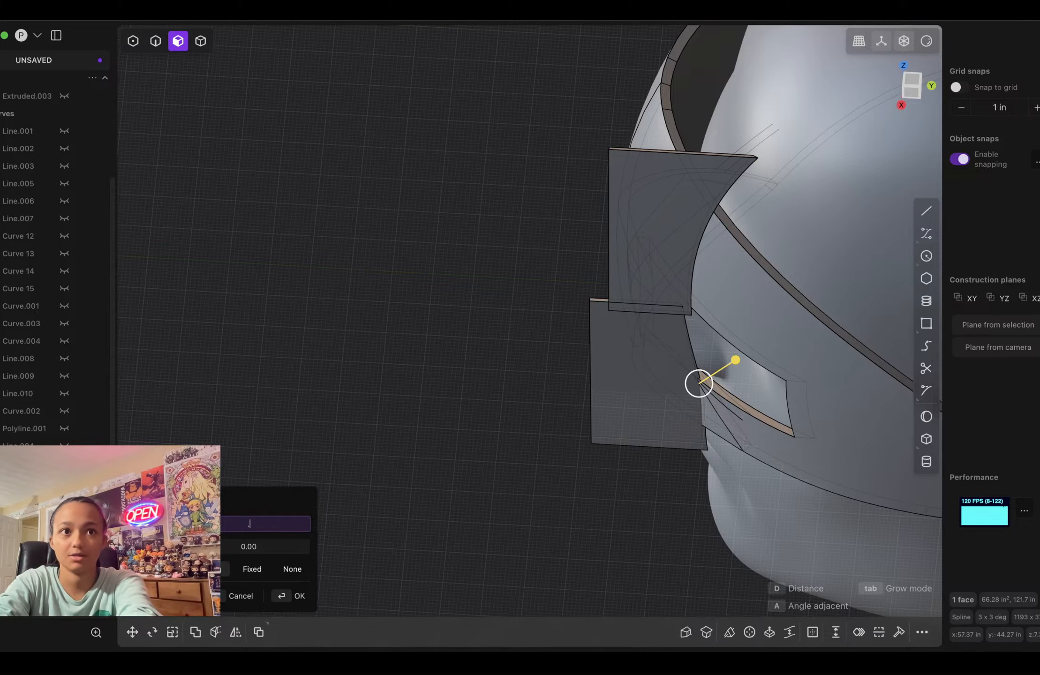
pyautogui.write('.8')
pyautogui.press('Return')
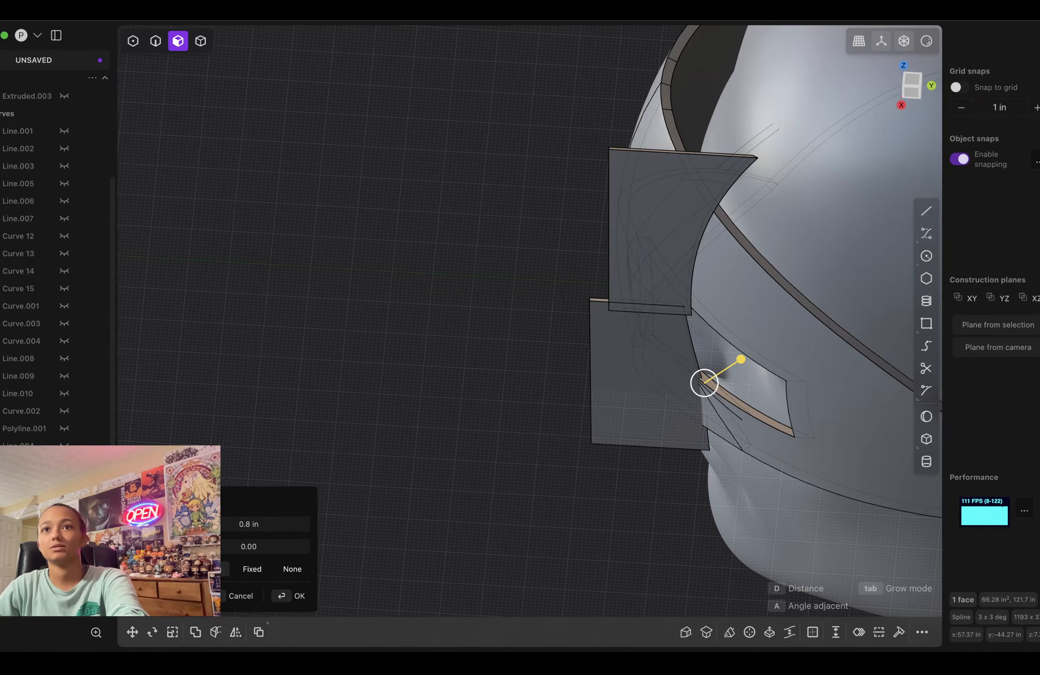
pyautogui.moveTo(703, 381); pyautogui.dragTo(752, 427, button='middle')
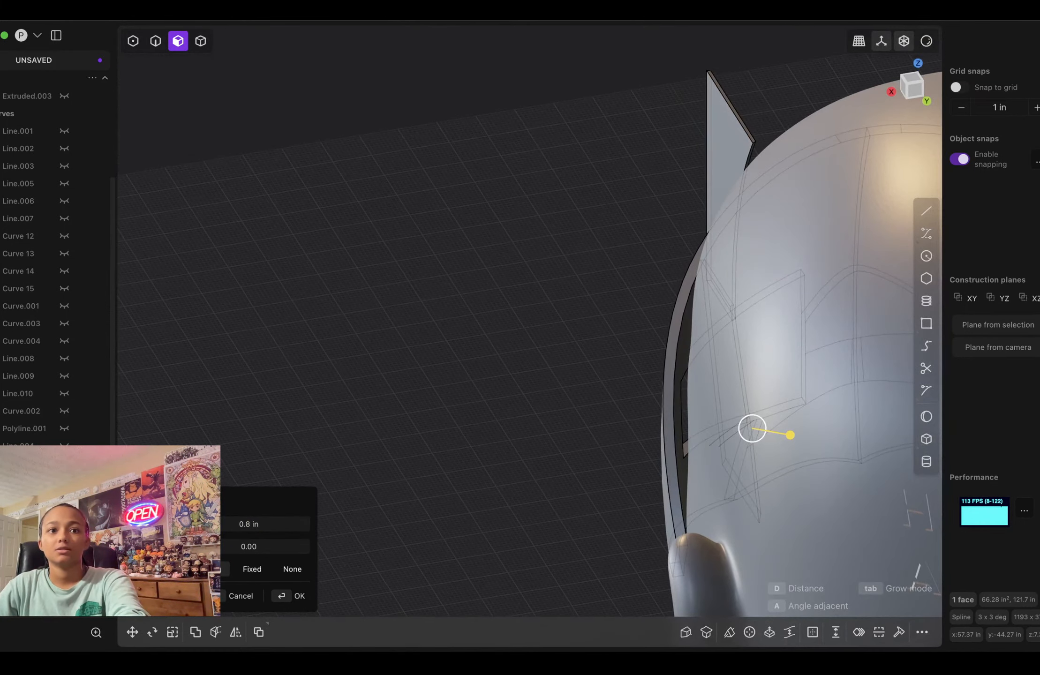
pyautogui.press('Return')
# Step: Offset the curved back face of the upper strip solid by 0.8 in, extending it into the mask
pyautogui.press('o')
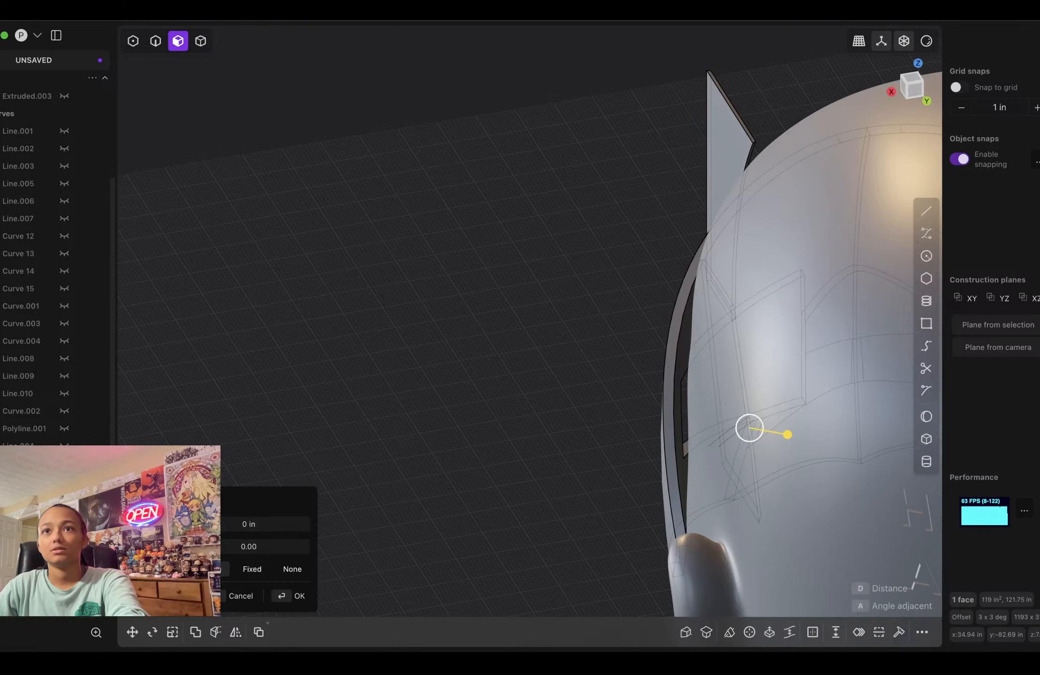
pyautogui.moveTo(749, 428); pyautogui.dragTo(707, 117, button='middle')
pyautogui.moveTo(707, 117)
pyautogui.mouseDown()
pyautogui.moveTo(140, 41)
pyautogui.moveTo(709, 118)
pyautogui.mouseUp()
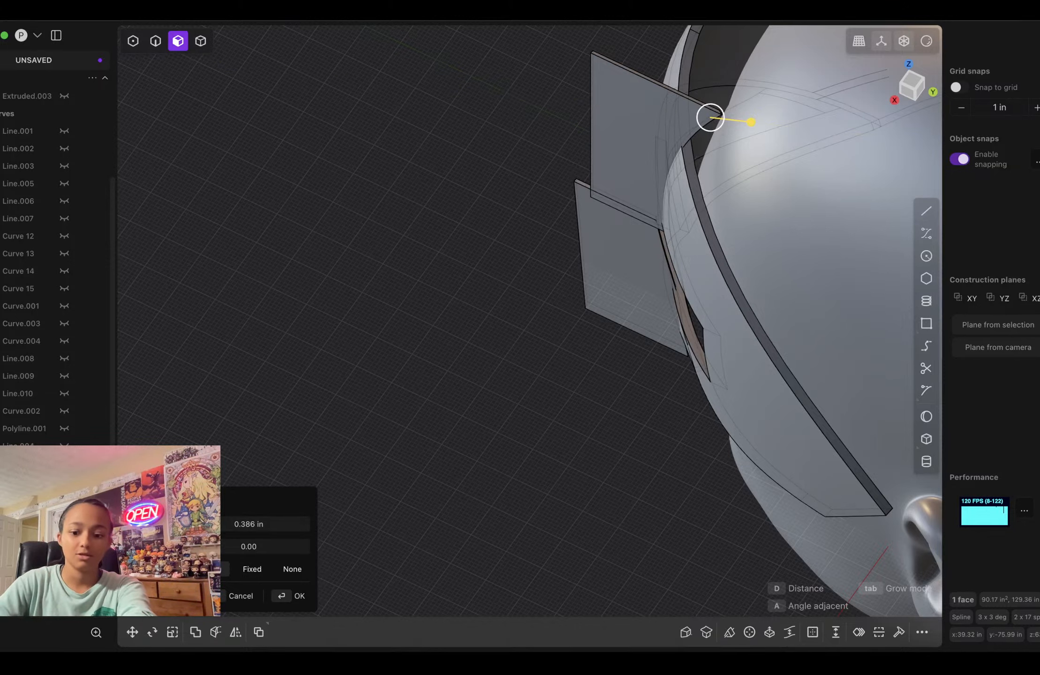
pyautogui.write('0.8')
pyautogui.press('Return')
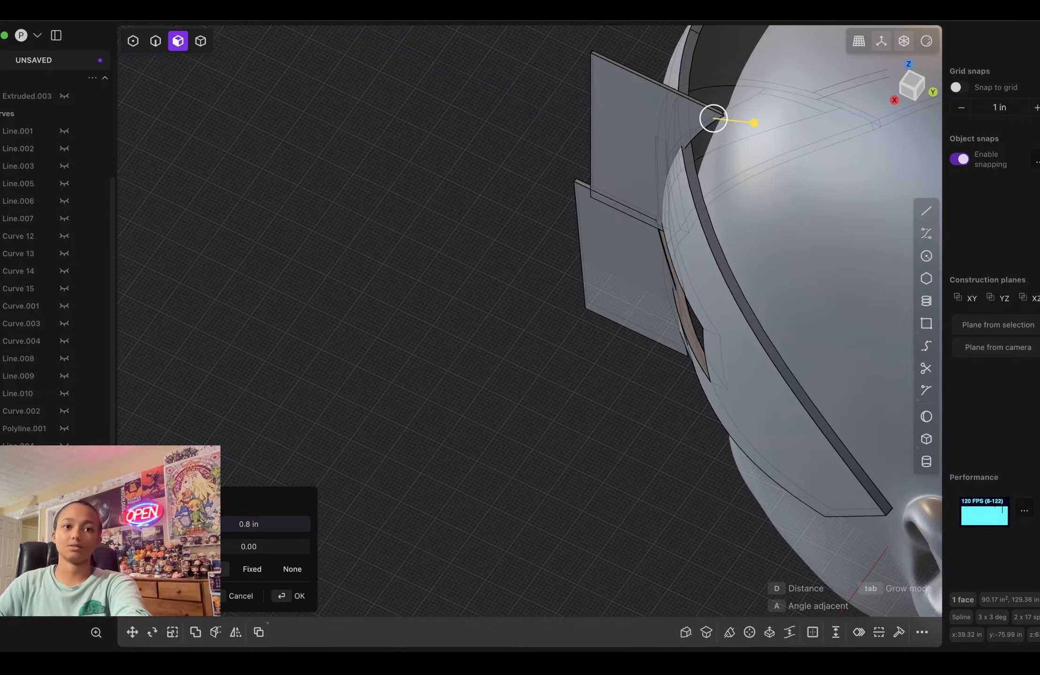
pyautogui.press('Return')
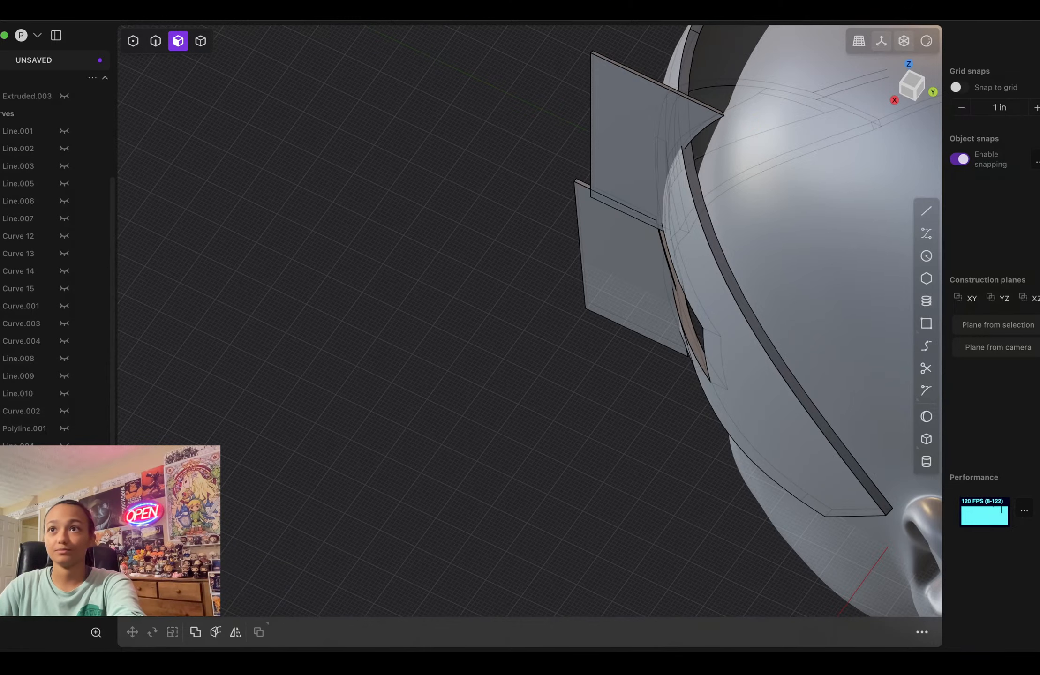
# Step: In the front view, draw a centre circle of about 0.78 in radius just below the eye opening, beside the slanted strip
pyautogui.moveTo(630, 277); pyautogui.dragTo(778, 155, button='middle')
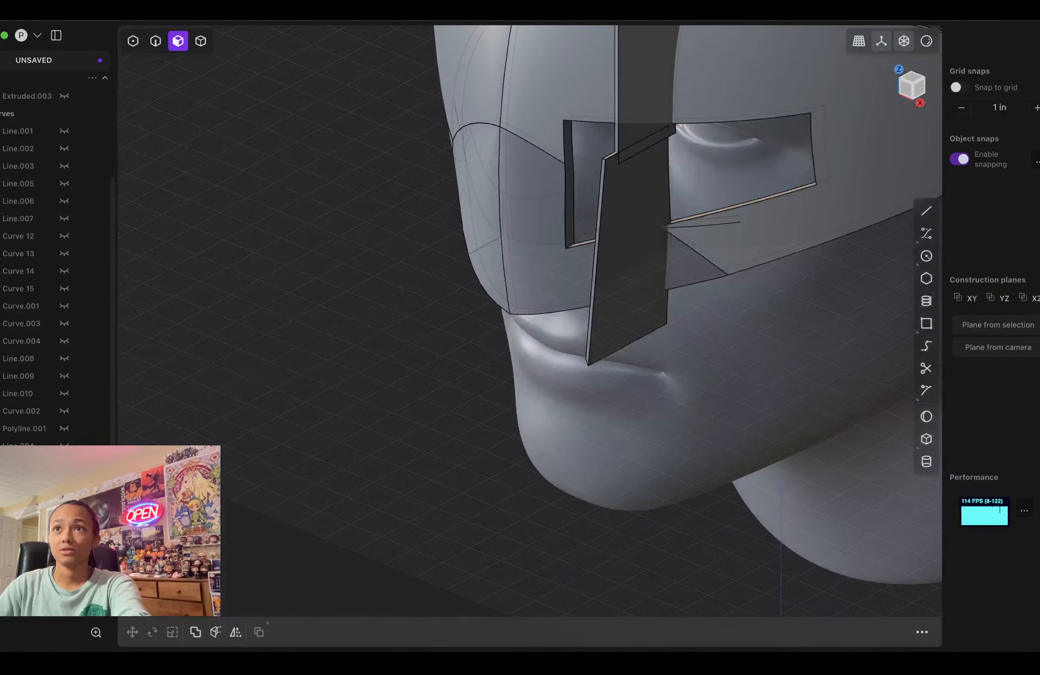
pyautogui.press('KP_1')
pyautogui.scroll(-1, 56, 263)
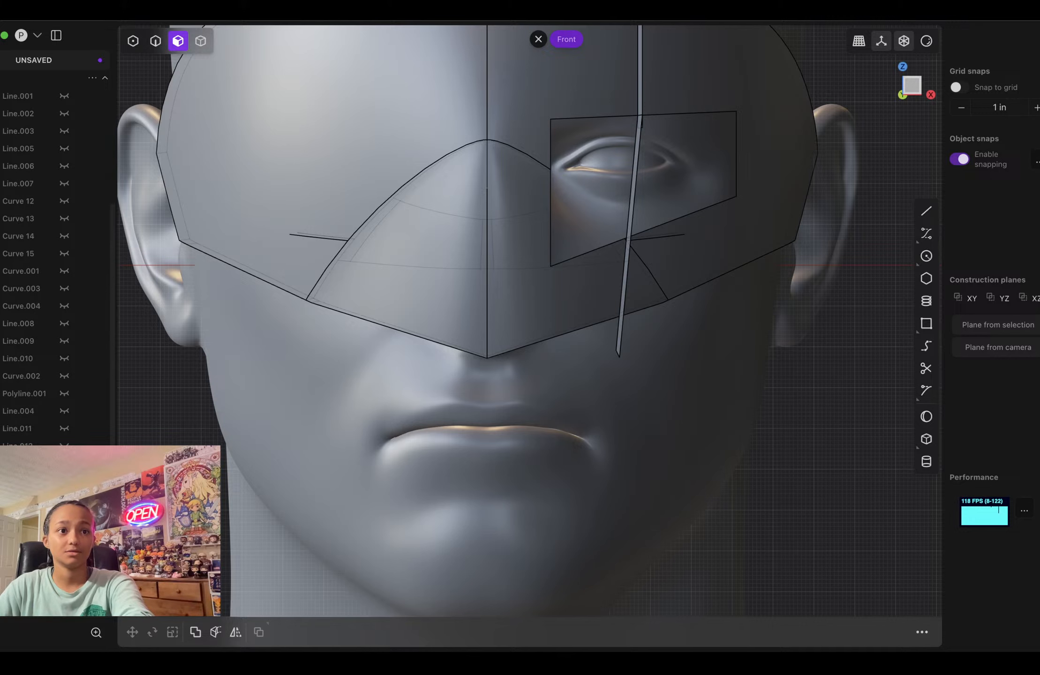
pyautogui.scroll(-6, 239, 394)
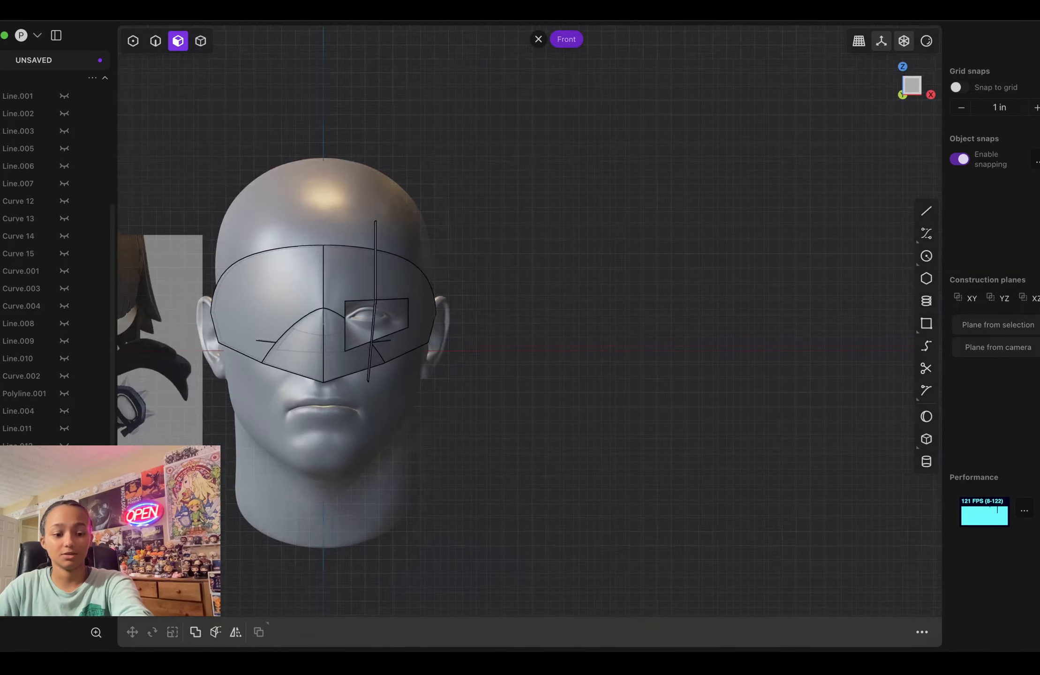
pyautogui.keyDown('shift'); pyautogui.moveTo(238, 394); pyautogui.dragTo(341, 396, button='middle'); pyautogui.keyUp('shift')
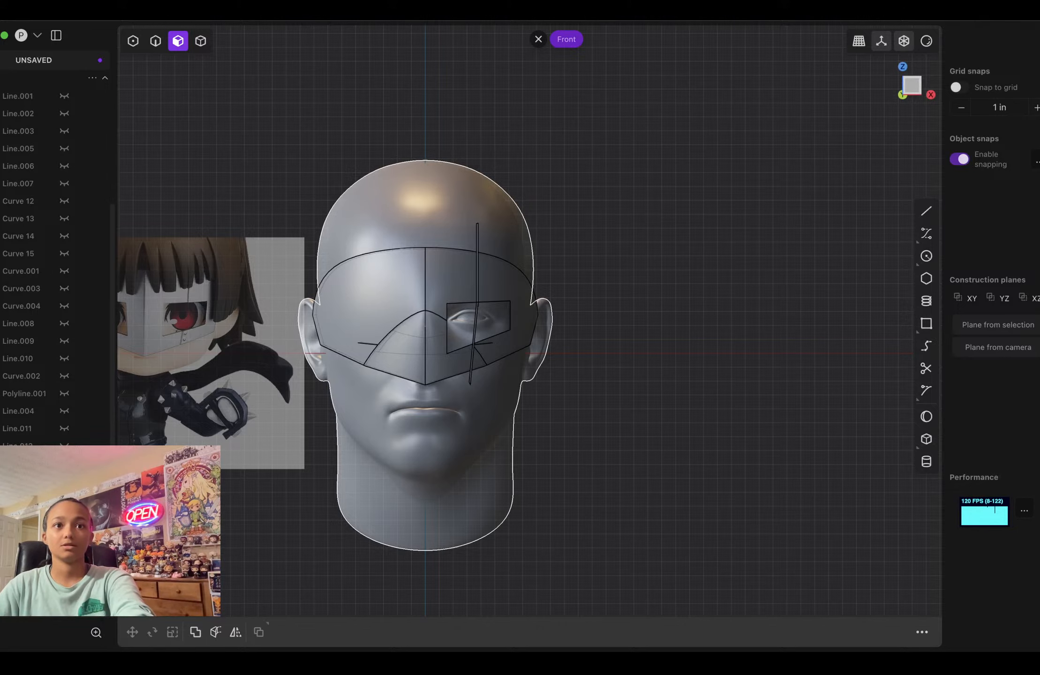
pyautogui.press('h')
pyautogui.click(65, 550)
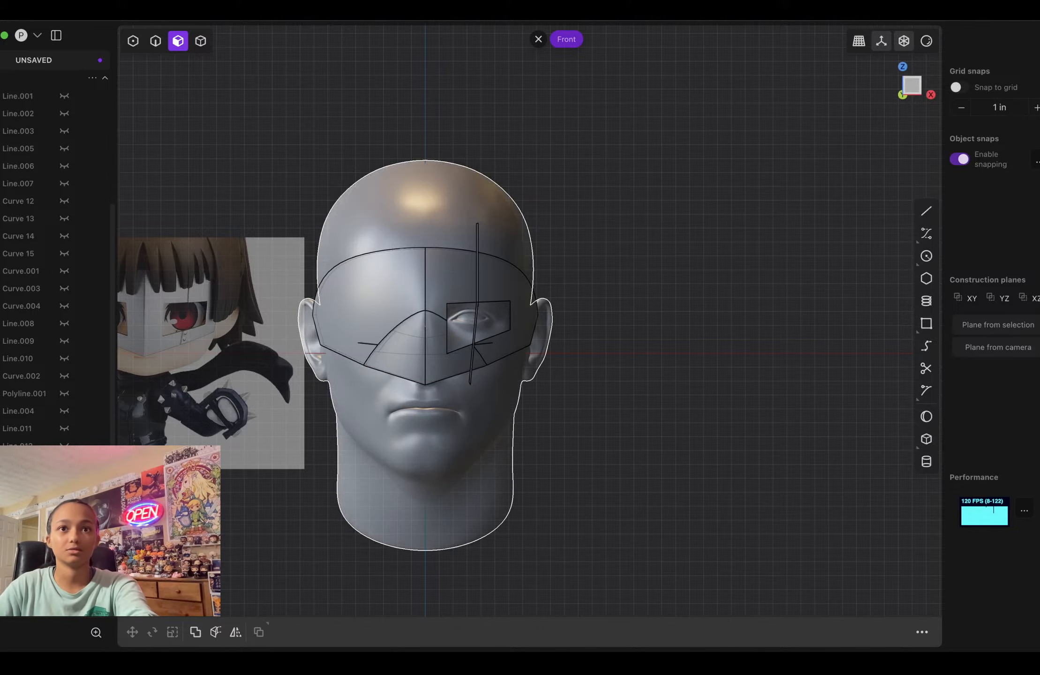
pyautogui.click(64, 586)
pyautogui.scroll(10, 479, 354)
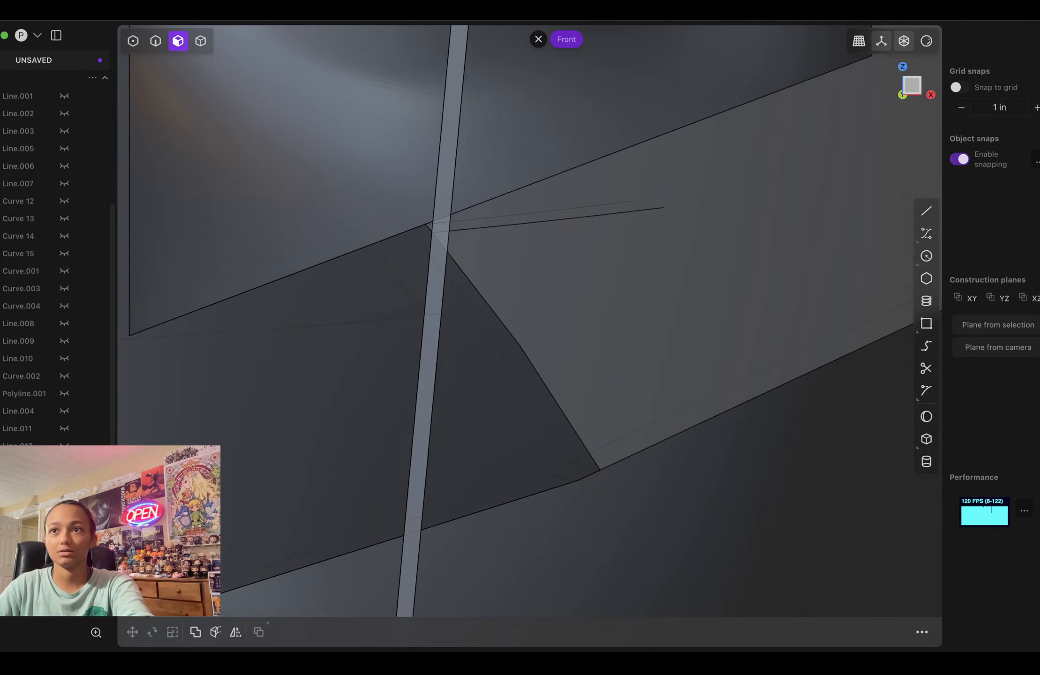
pyautogui.click(926, 256)
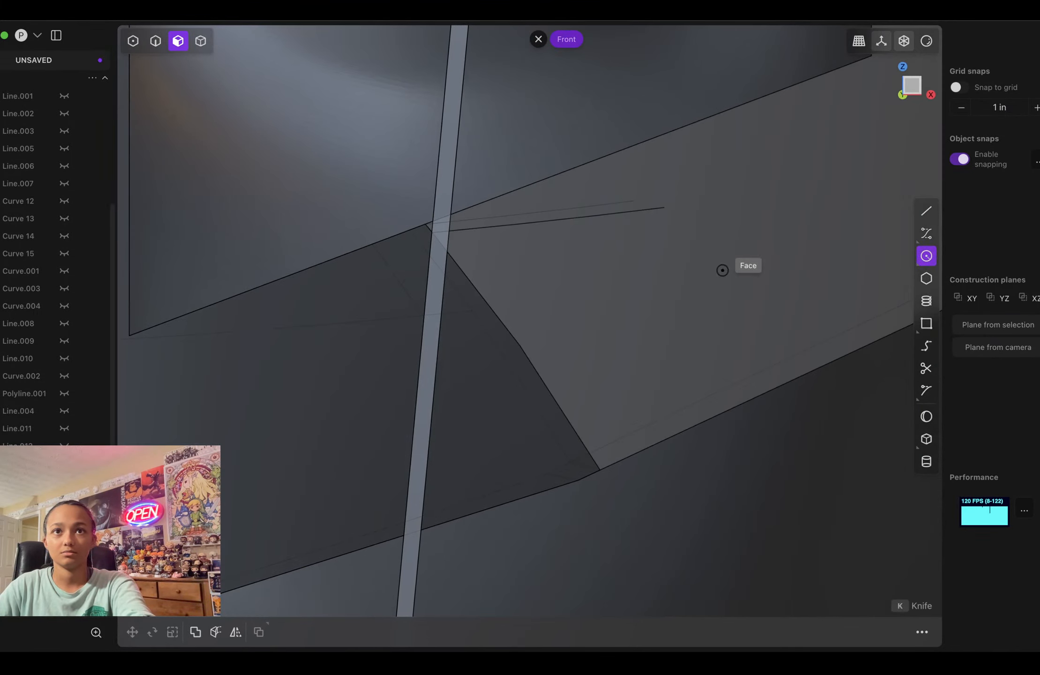
pyautogui.click(487, 260)
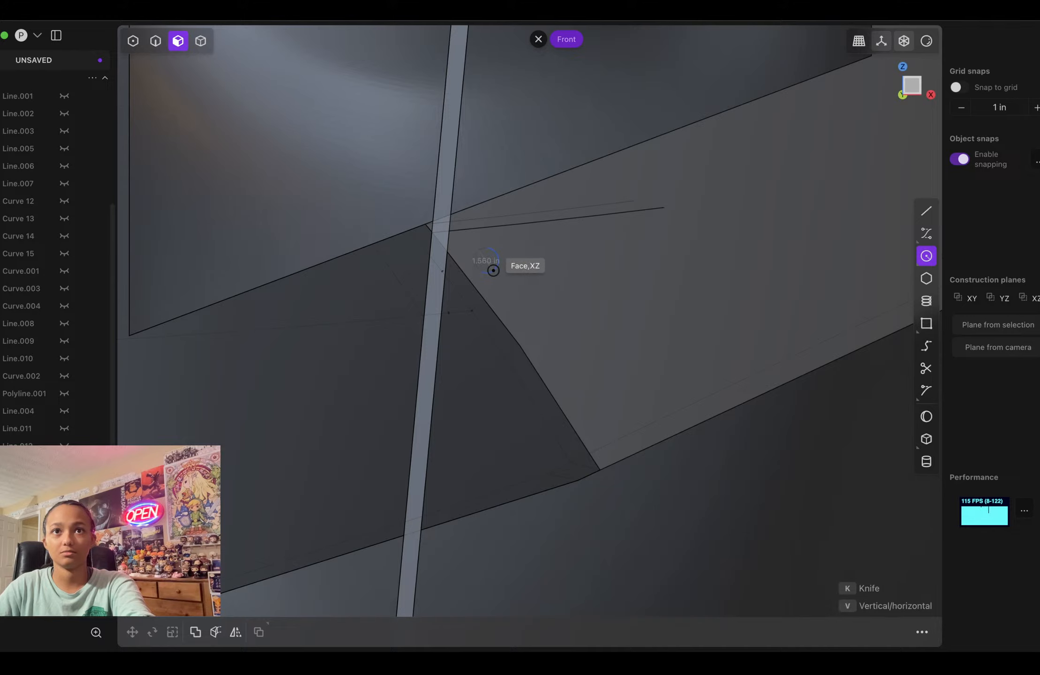
pyautogui.click(493, 271)
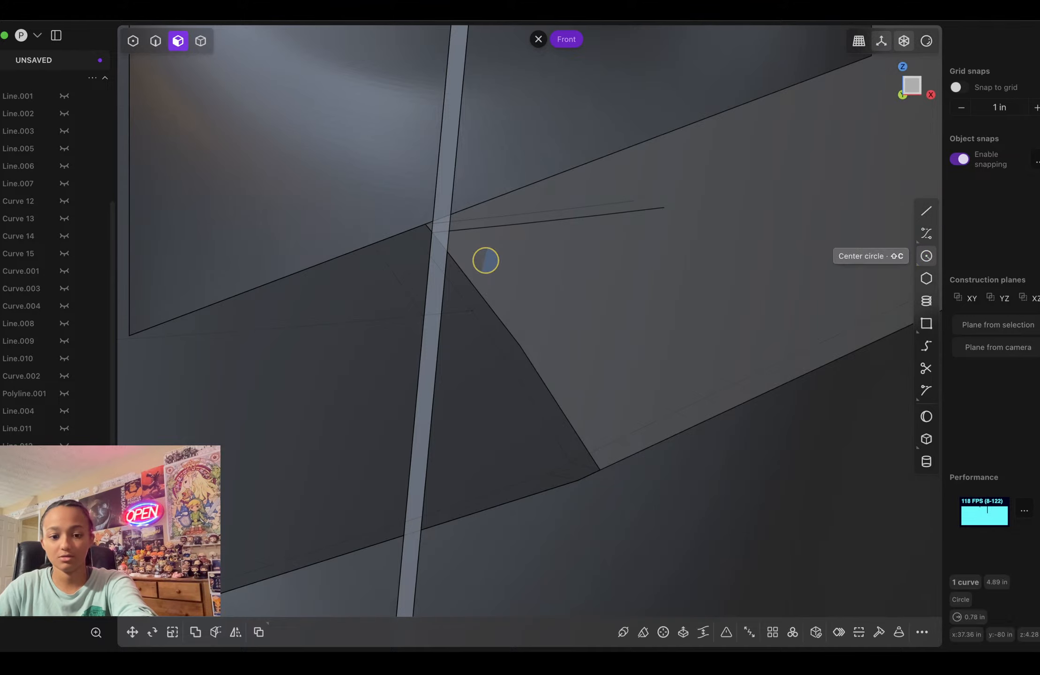
# Step: Move the circle down about 11.8 in along the Z axis, onto the lower mask panel near its bottom edge
pyautogui.press('g')
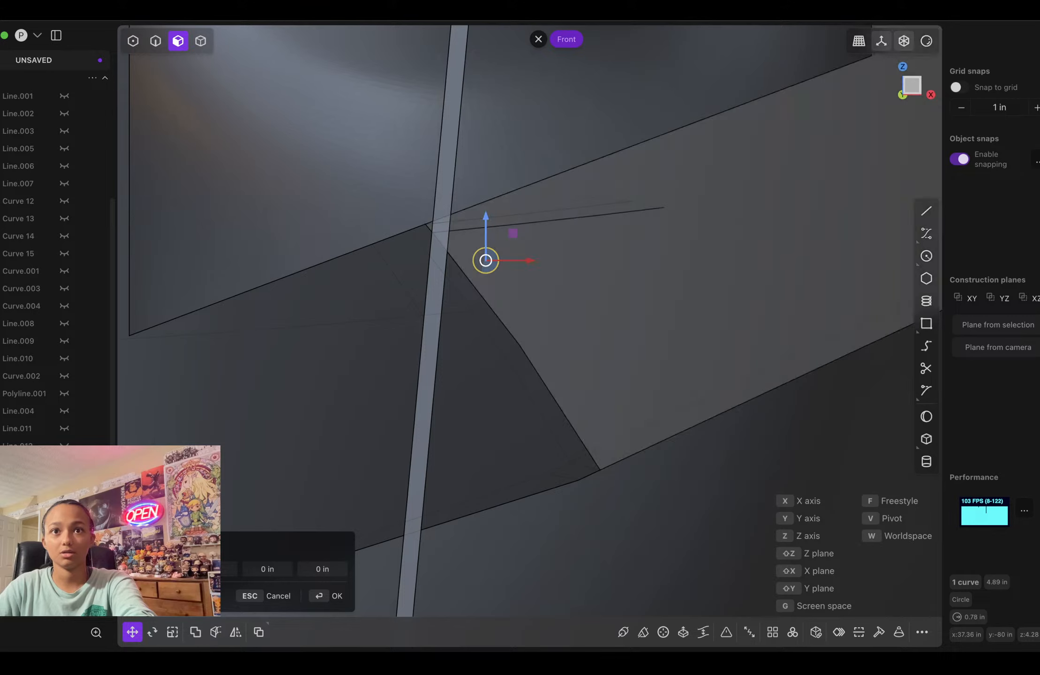
pyautogui.moveTo(485, 219); pyautogui.dragTo(486, 411)
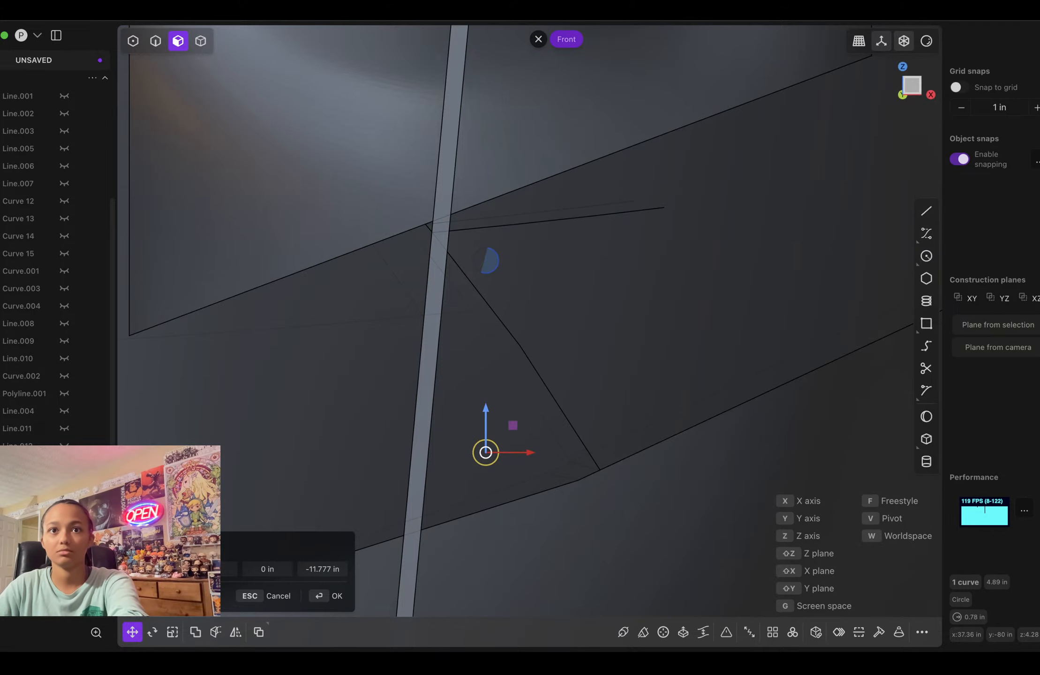
pyautogui.press('Return')
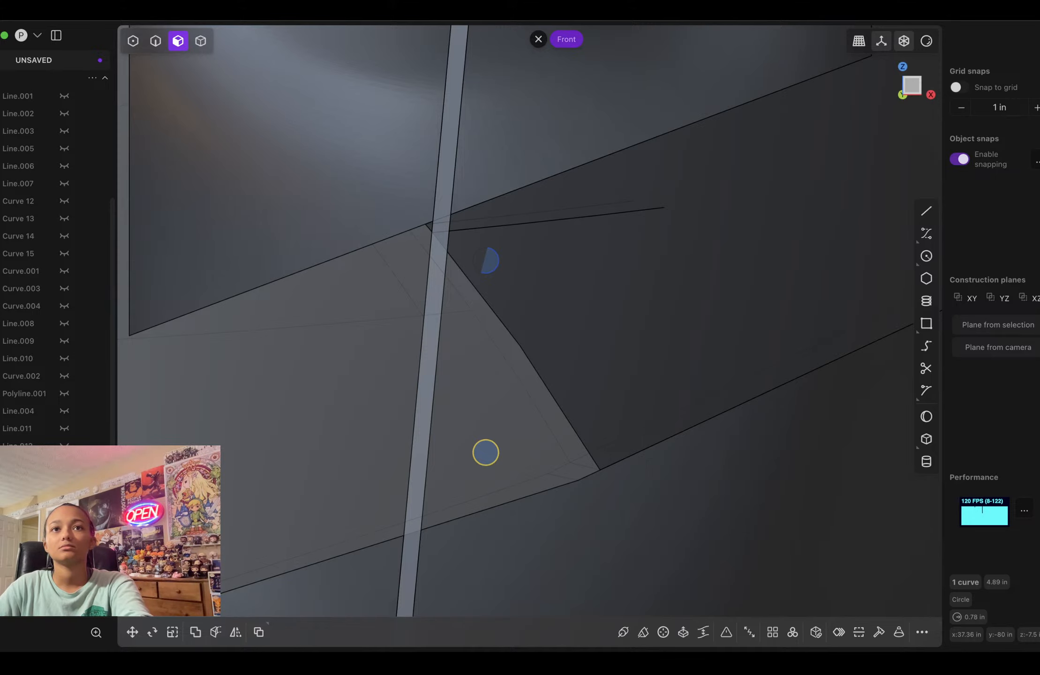
pyautogui.moveTo(529, 399); pyautogui.dragTo(528, 278, button='middle')
pyautogui.scroll(8, 478, 401)
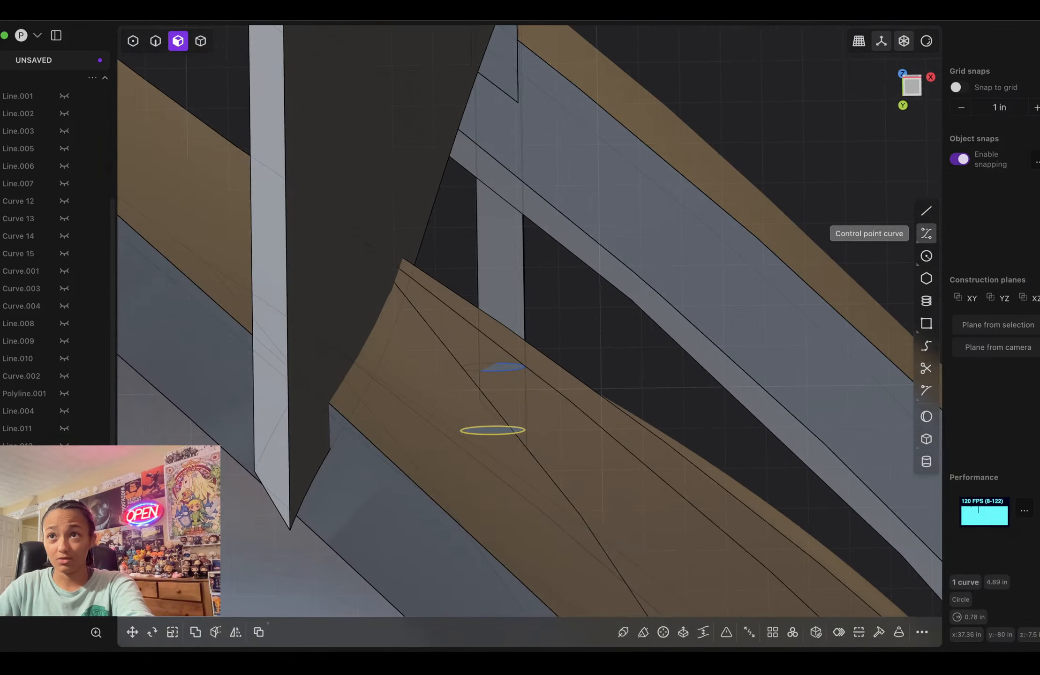
pyautogui.click(925, 233)
pyautogui.moveTo(926, 256); pyautogui.dragTo(899, 299)
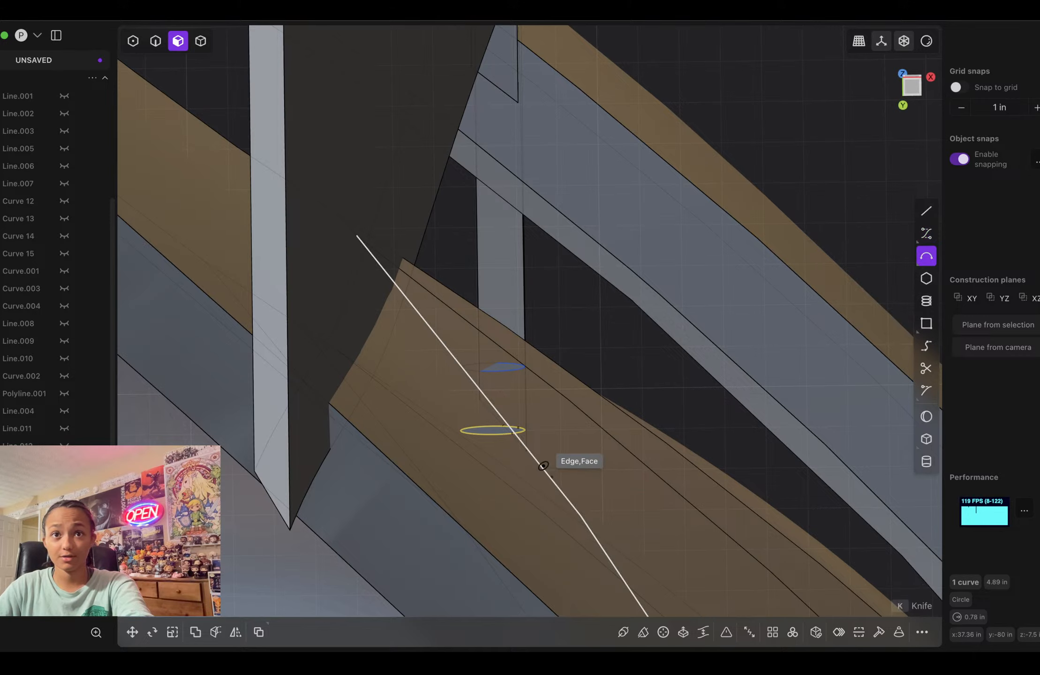
pyautogui.scroll(5, 497, 499)
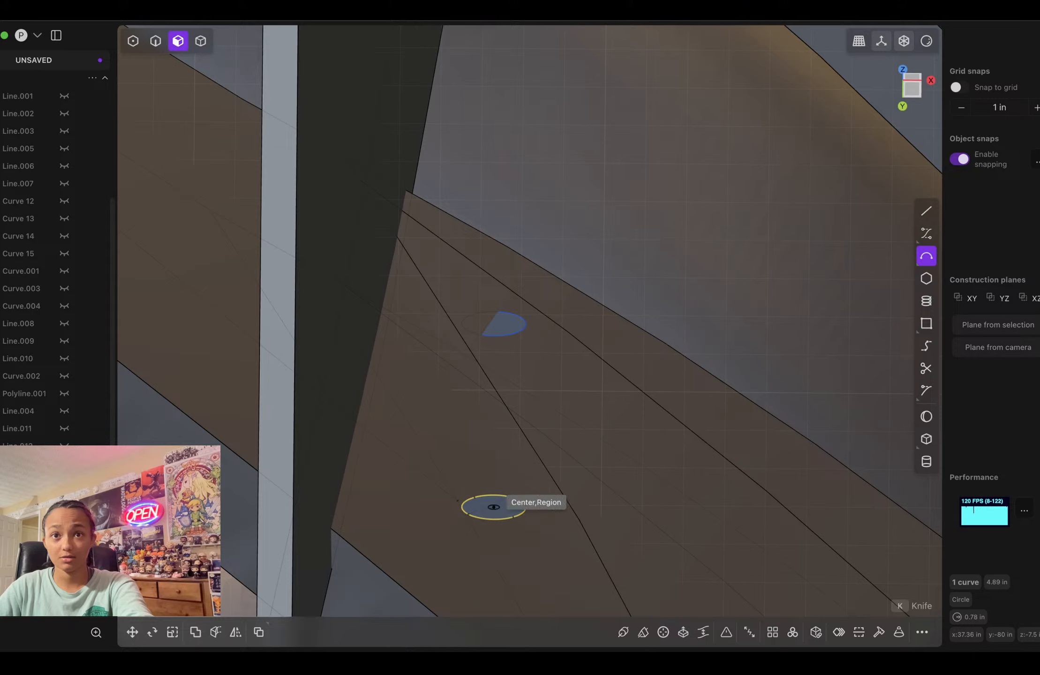
pyautogui.click(526, 507)
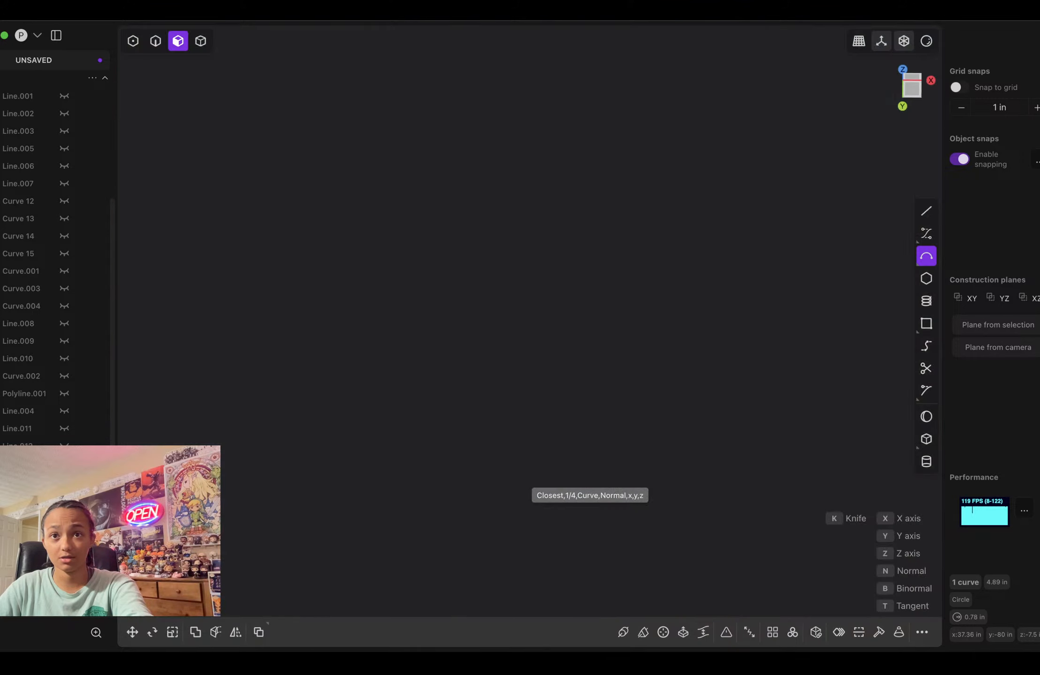
pyautogui.moveTo(518, 500); pyautogui.dragTo(506, 505, button='middle')
pyautogui.scroll(-10, 506, 505)
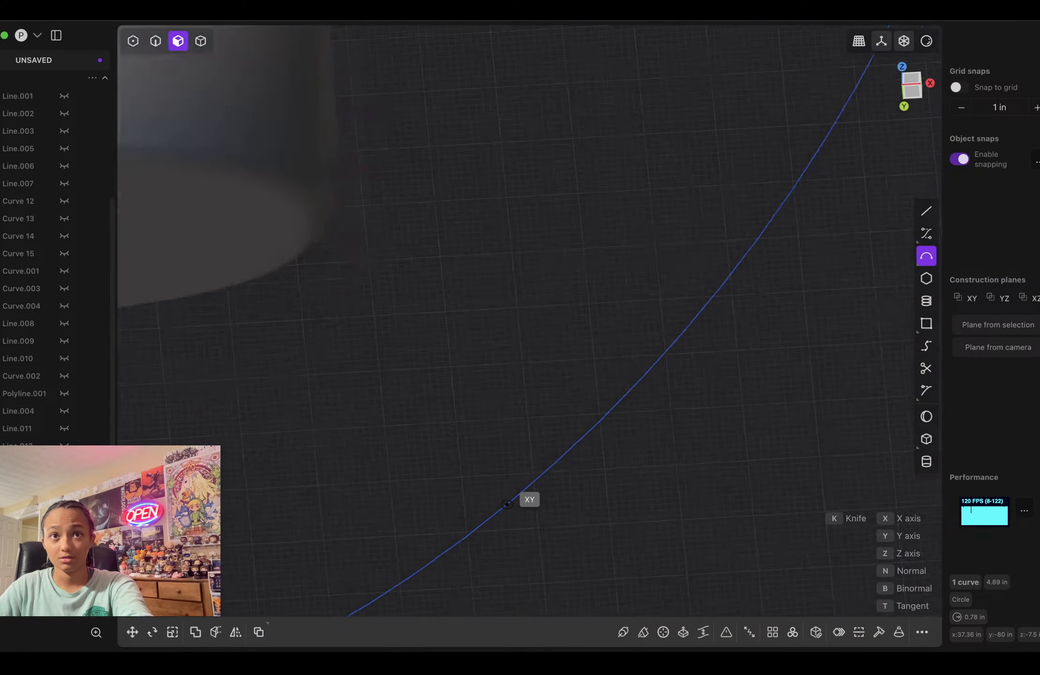
pyautogui.scroll(-5, 506, 504)
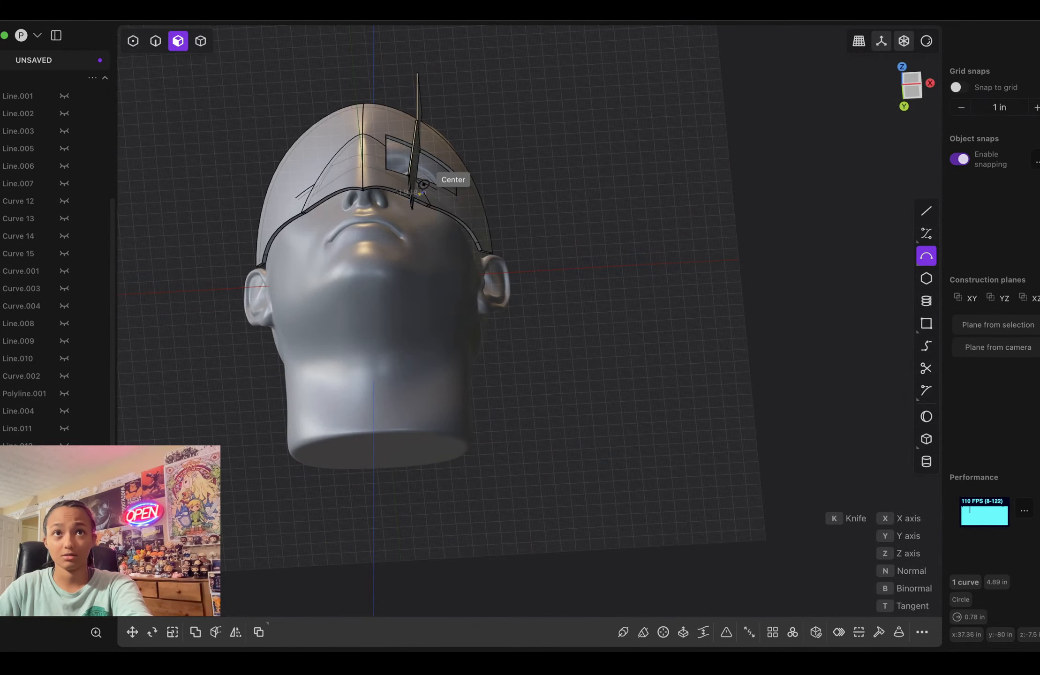
pyautogui.scroll(6, 426, 199)
pyautogui.scroll(5, 426, 198)
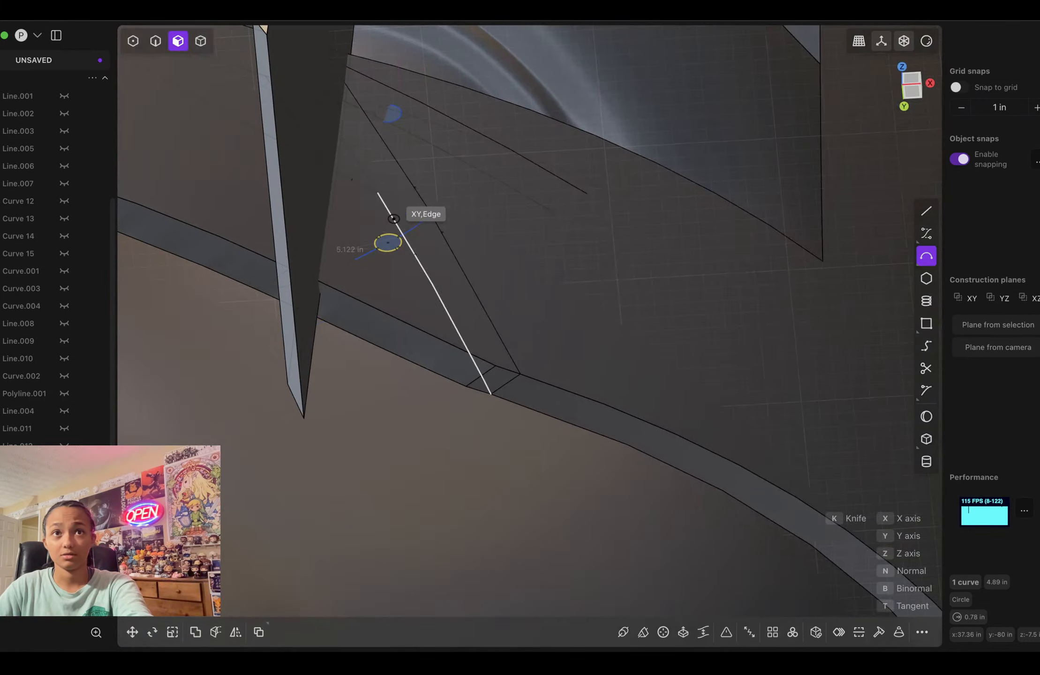
pyautogui.scroll(3, 394, 218)
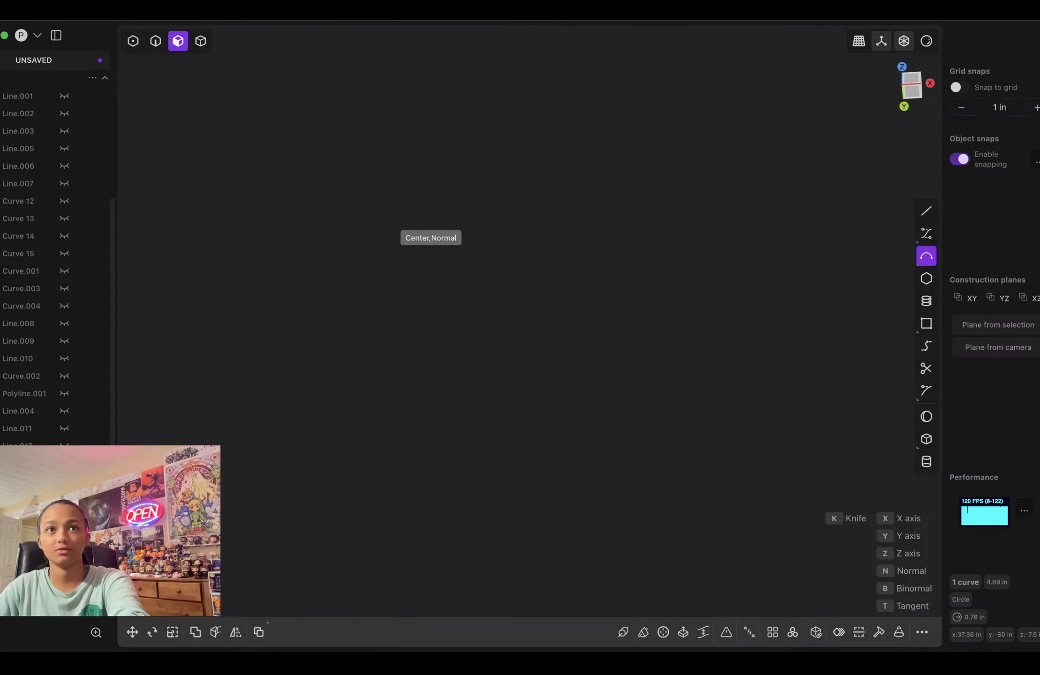
pyautogui.scroll(-2, 391, 230)
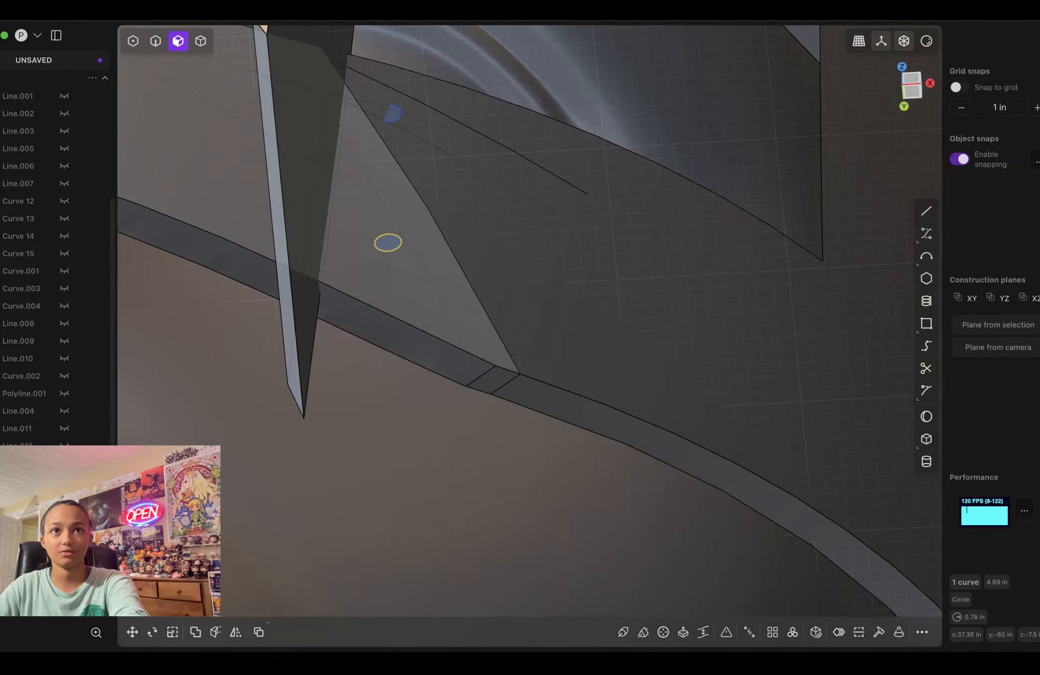
# Step: Draw a line about 13.2 in long from the circle's centre along the Z axis
pyautogui.moveTo(391, 230); pyautogui.dragTo(450, 174, button='middle')
pyautogui.click(926, 211)
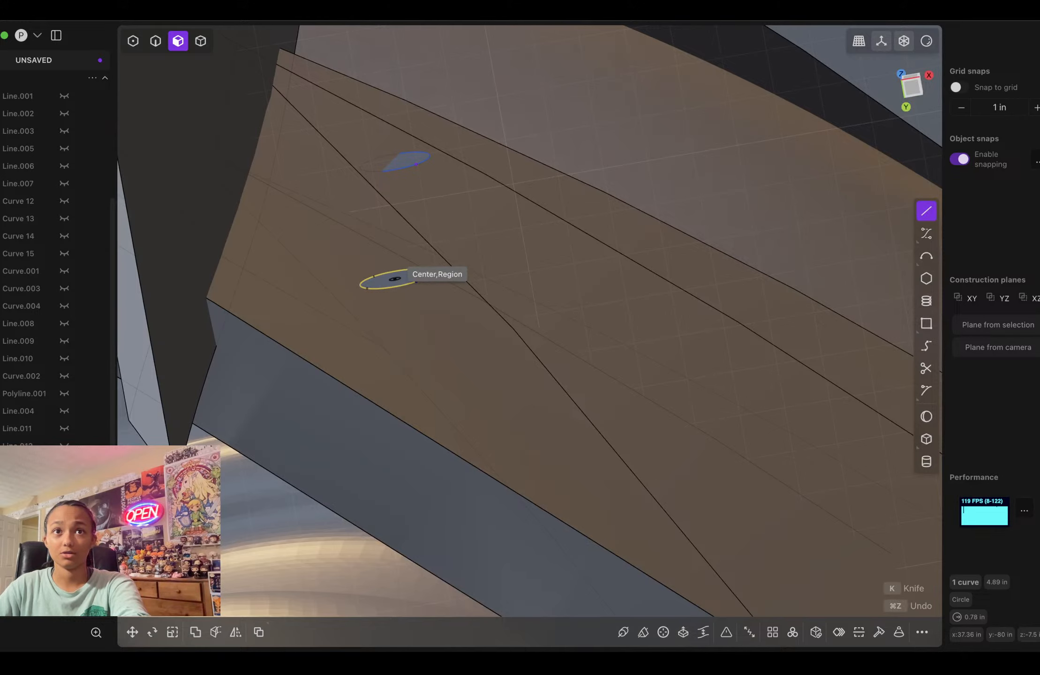
pyautogui.click(395, 278)
pyautogui.moveTo(408, 255); pyautogui.dragTo(413, 255, button='middle')
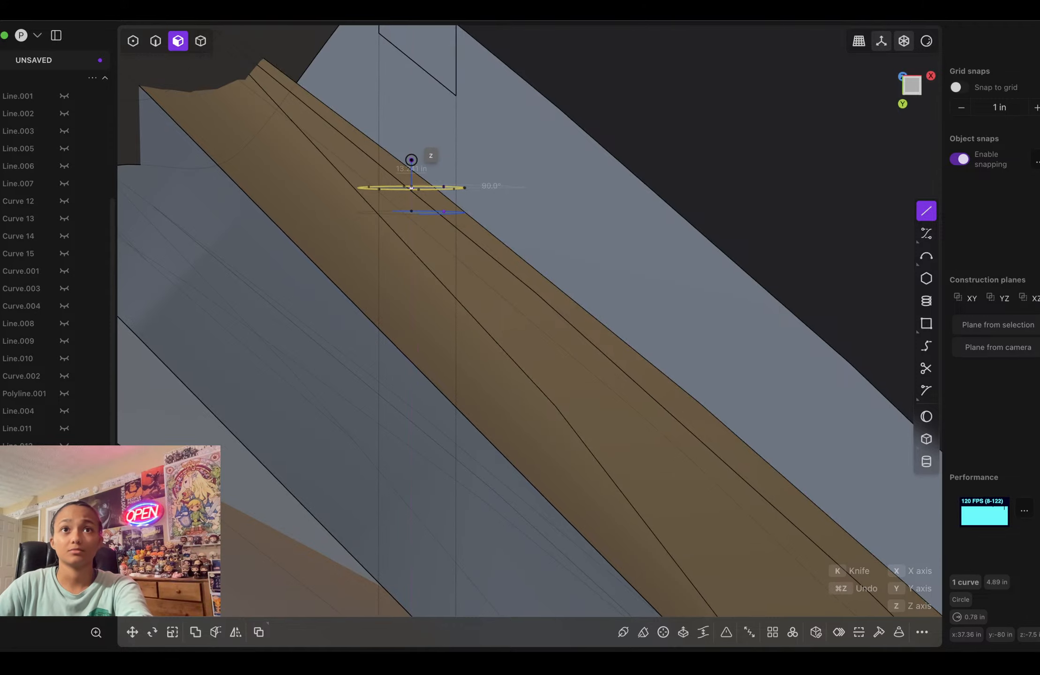
pyautogui.click(411, 159)
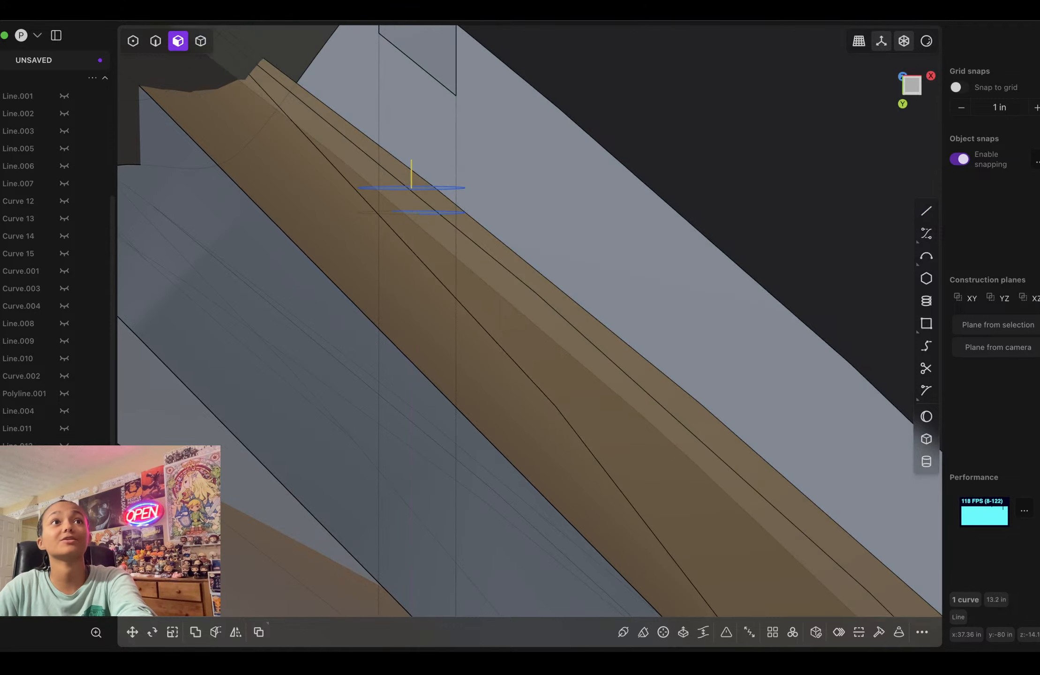
# Step: Delete the vertical line that starts at the circle's centre
pyautogui.press('1')
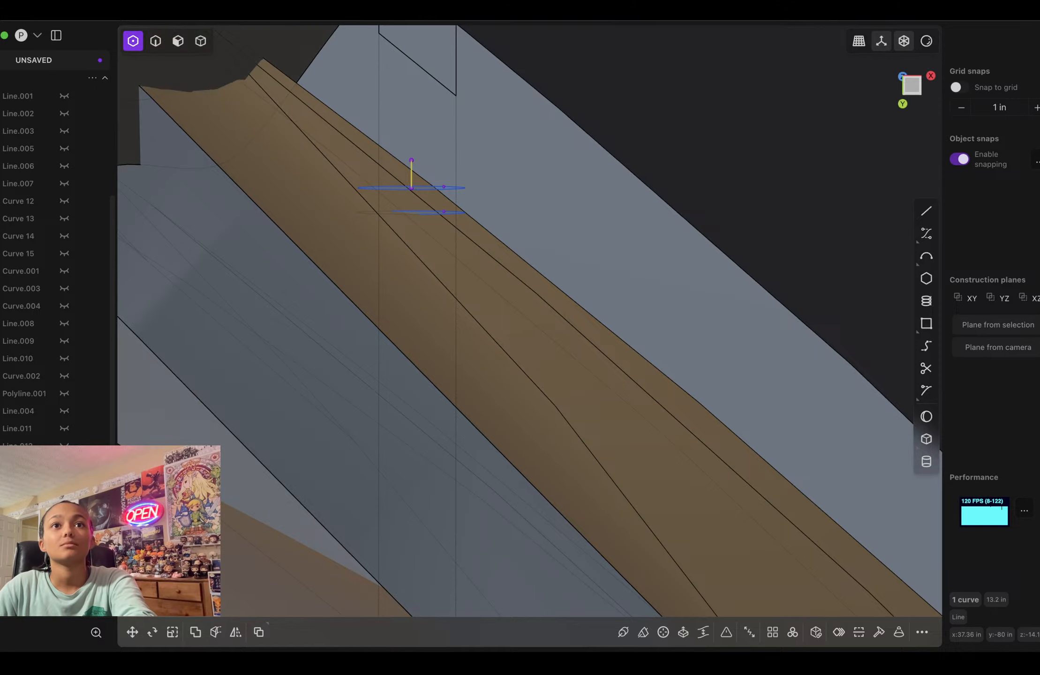
pyautogui.click(411, 160)
pyautogui.moveTo(409, 163); pyautogui.dragTo(410, 487, button='middle')
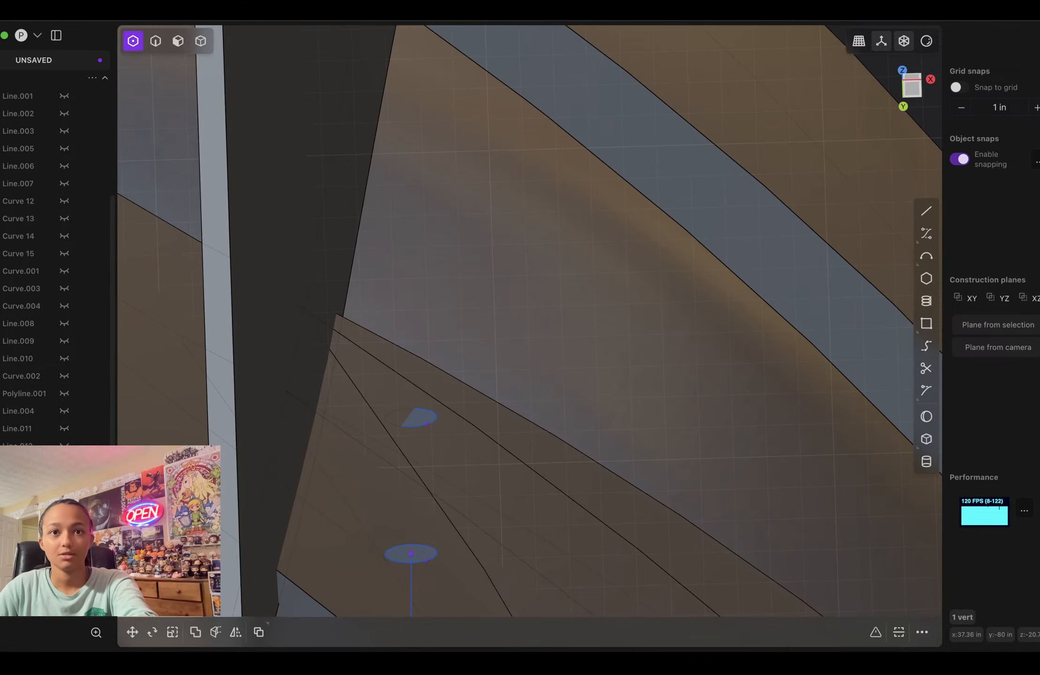
pyautogui.press('Delete')
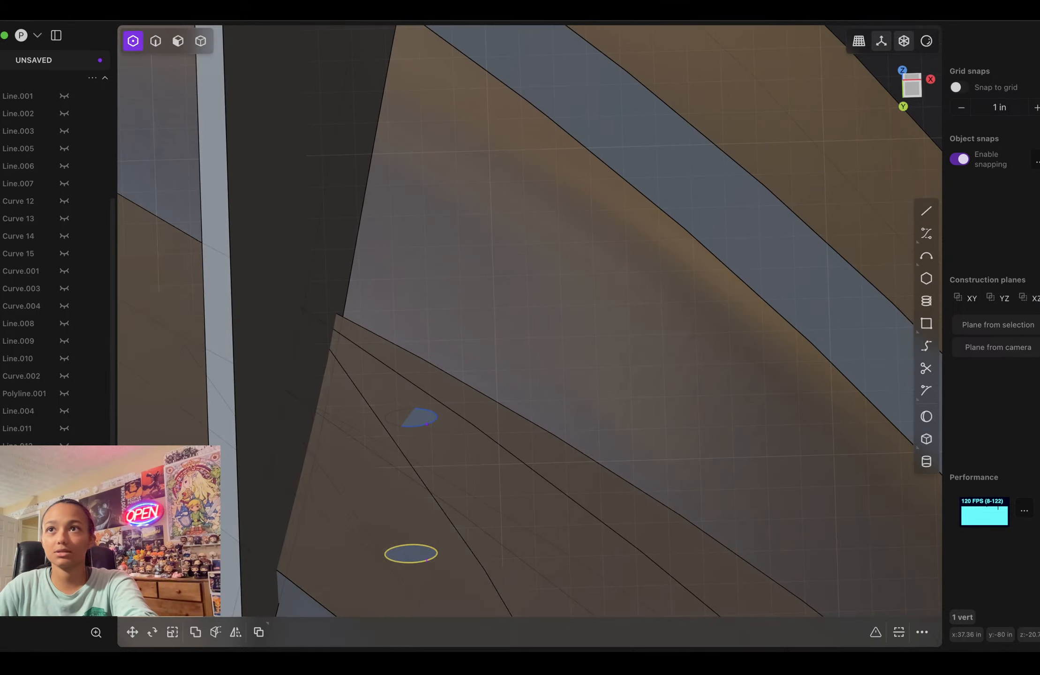
# Step: From the bottom view, draw a line about 1.4 in long from the circle's centre straight outward along the Y axis
pyautogui.click(411, 553)
pyautogui.press('ctrl+KP_7')
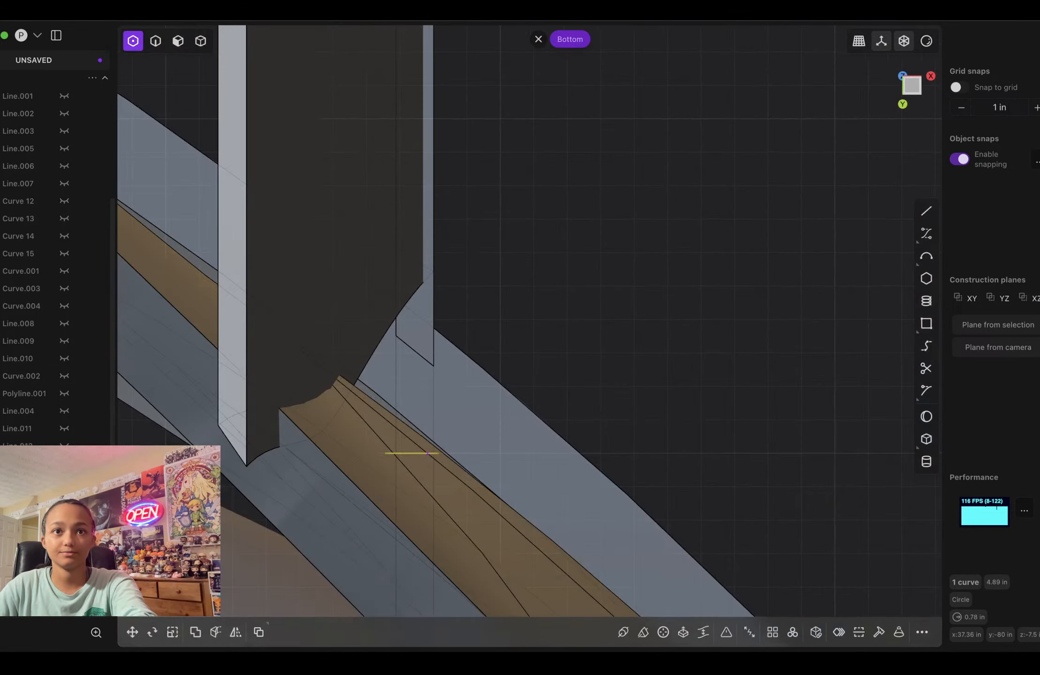
pyautogui.moveTo(411, 553); pyautogui.dragTo(414, 571, button='middle')
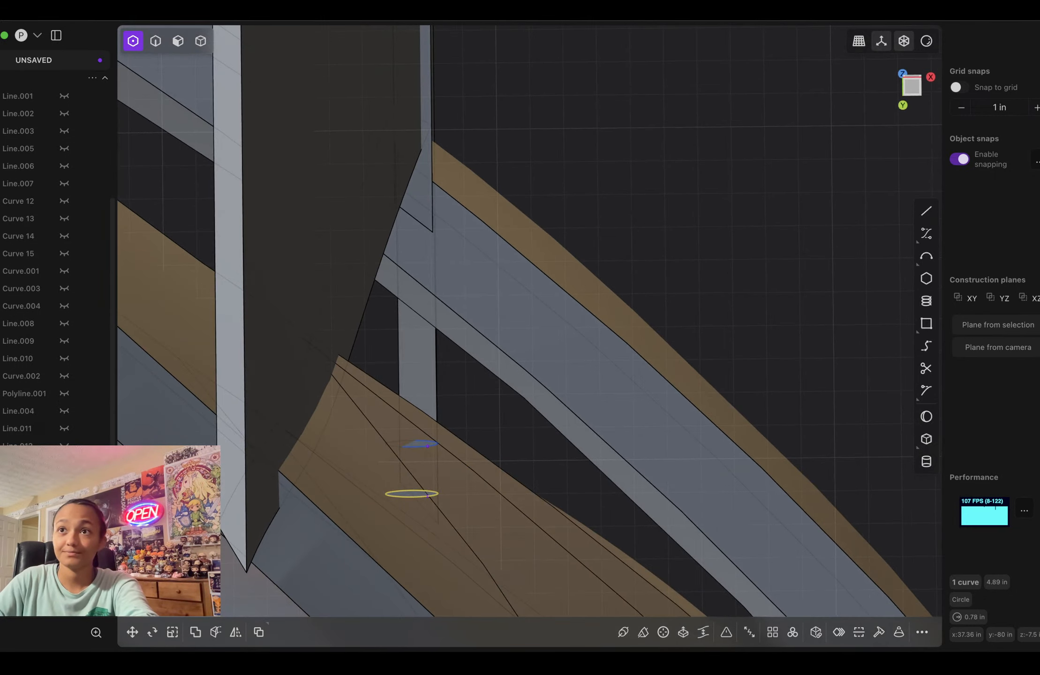
pyautogui.press('l')
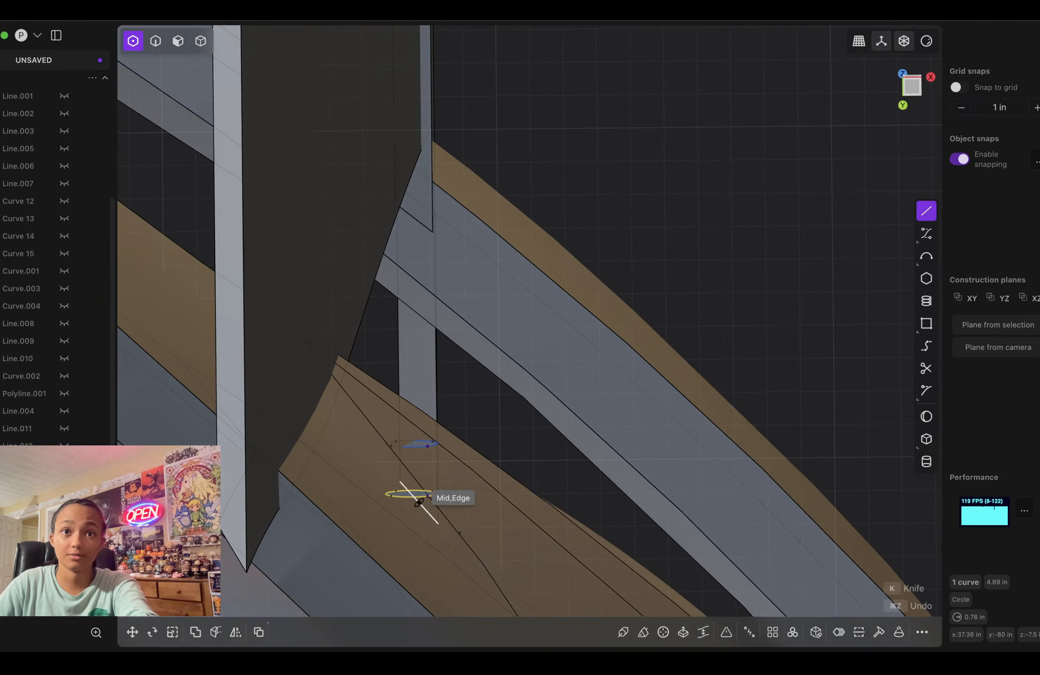
pyautogui.moveTo(411, 493); pyautogui.dragTo(420, 547, button='middle')
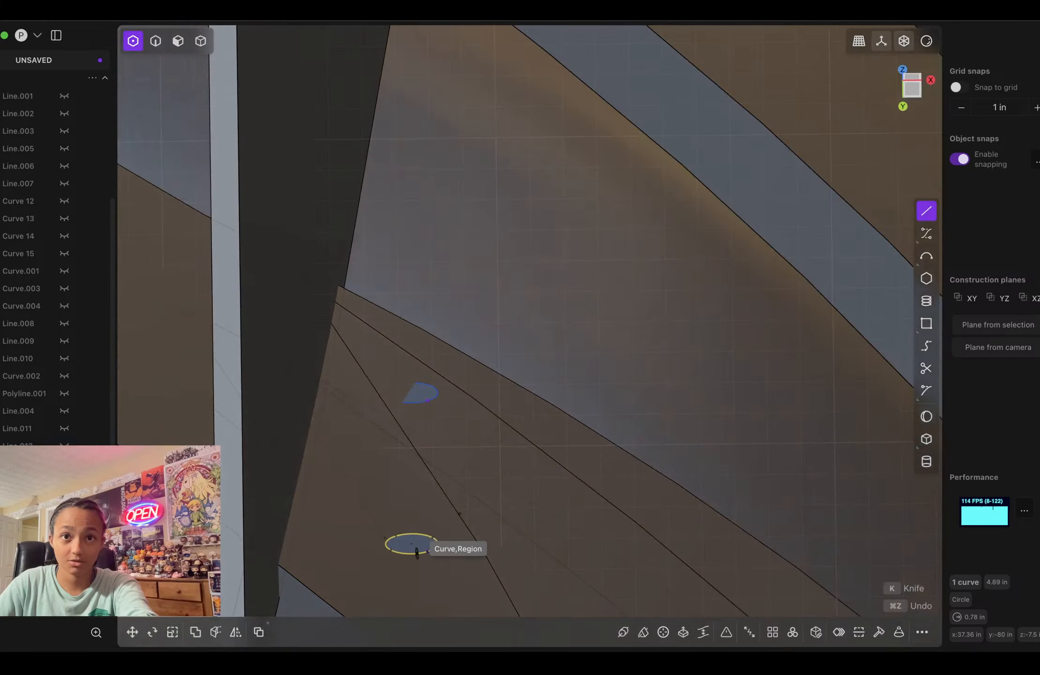
pyautogui.click(411, 544)
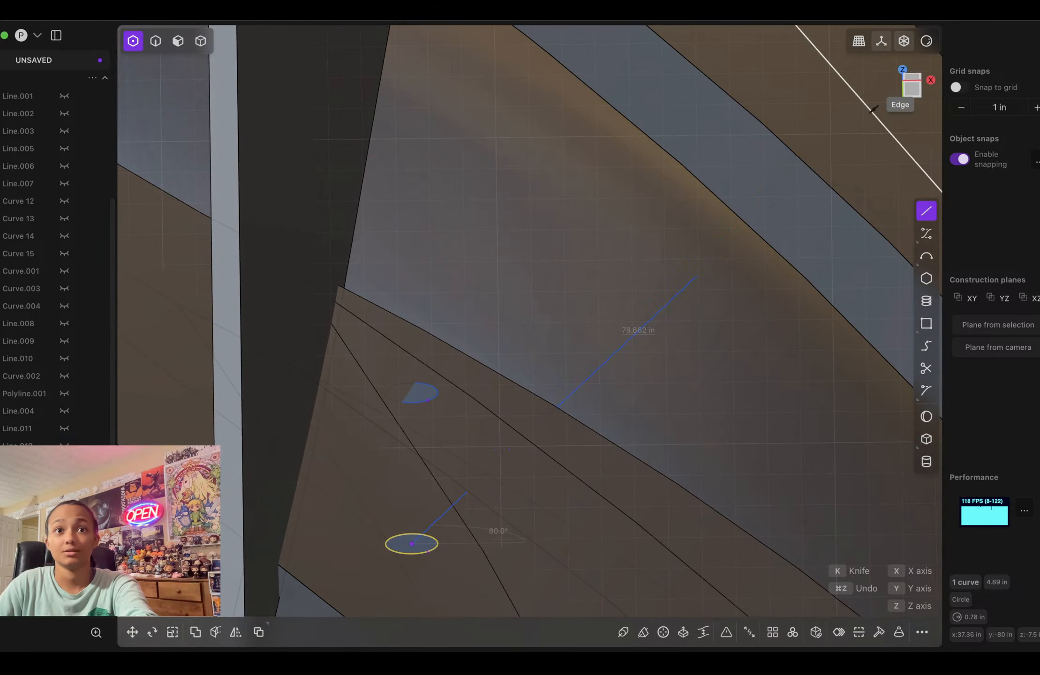
pyautogui.click(912, 88)
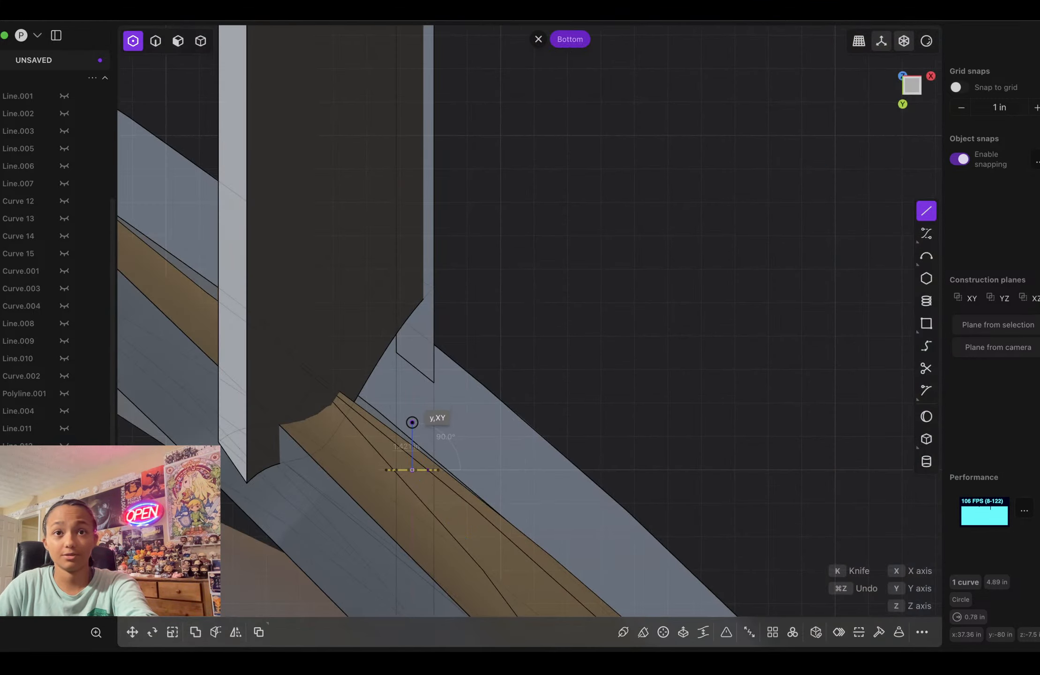
pyautogui.click(412, 423)
pyautogui.rightClick(434, 417)
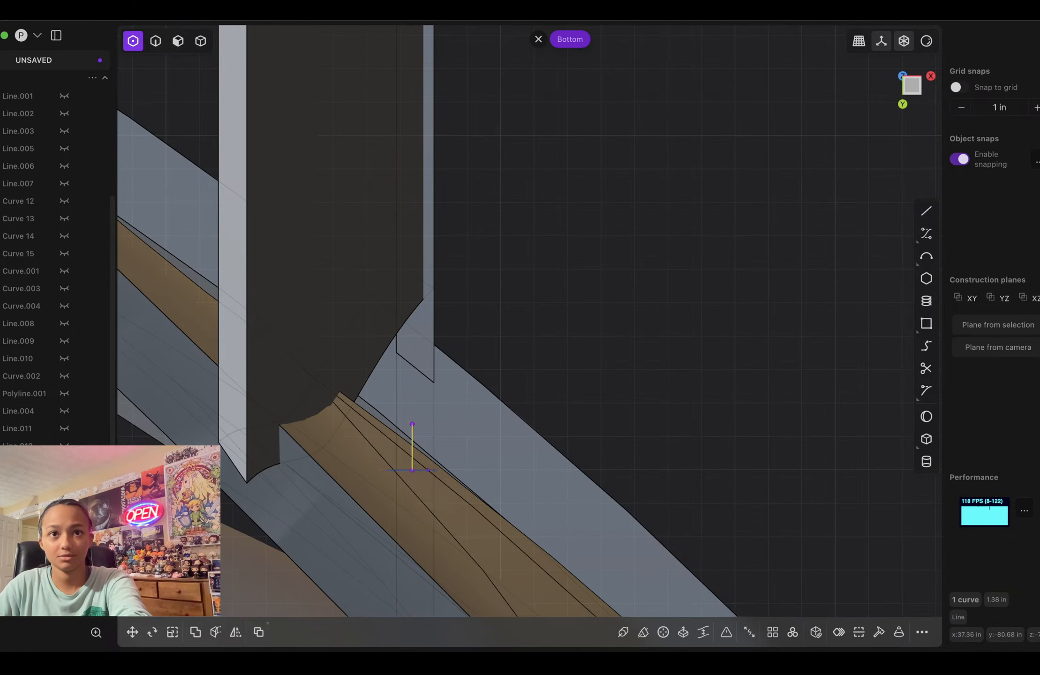
pyautogui.moveTo(434, 417); pyautogui.dragTo(432, 434, button='middle')
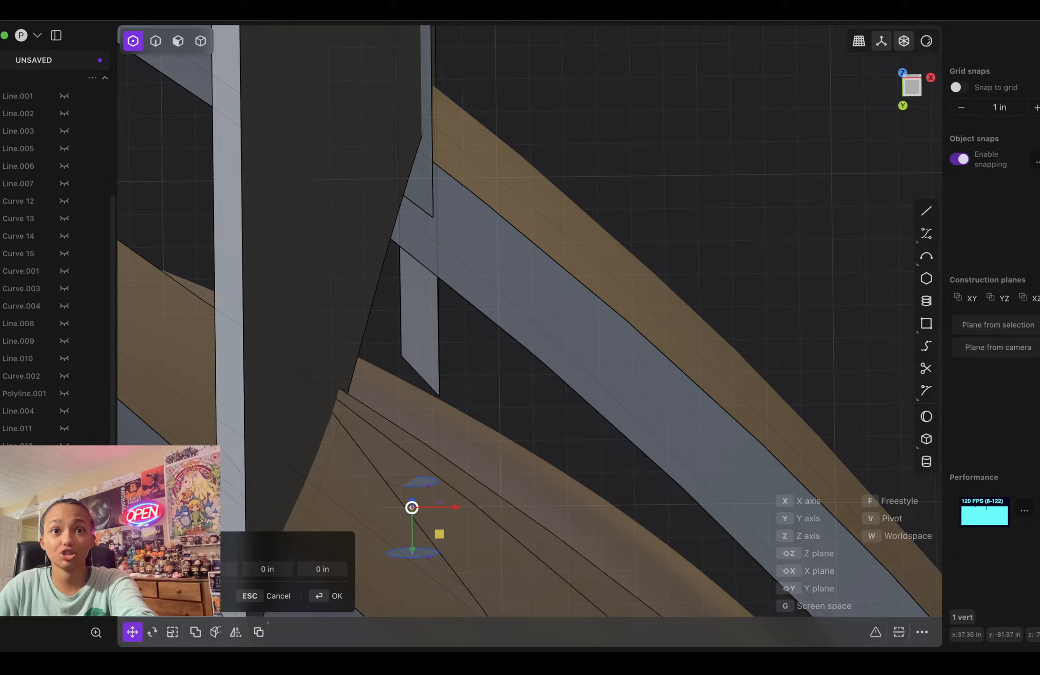
# Step: Move the outer endpoint of the line from the circle's centre about 0.815 in along the Y axis, shortening the line
pyautogui.press('y')
pyautogui.moveTo(412, 554); pyautogui.dragTo(413, 578)
pyautogui.moveTo(413, 578); pyautogui.dragTo(288, 623, button='middle')
pyautogui.scroll(-4, 415, 544)
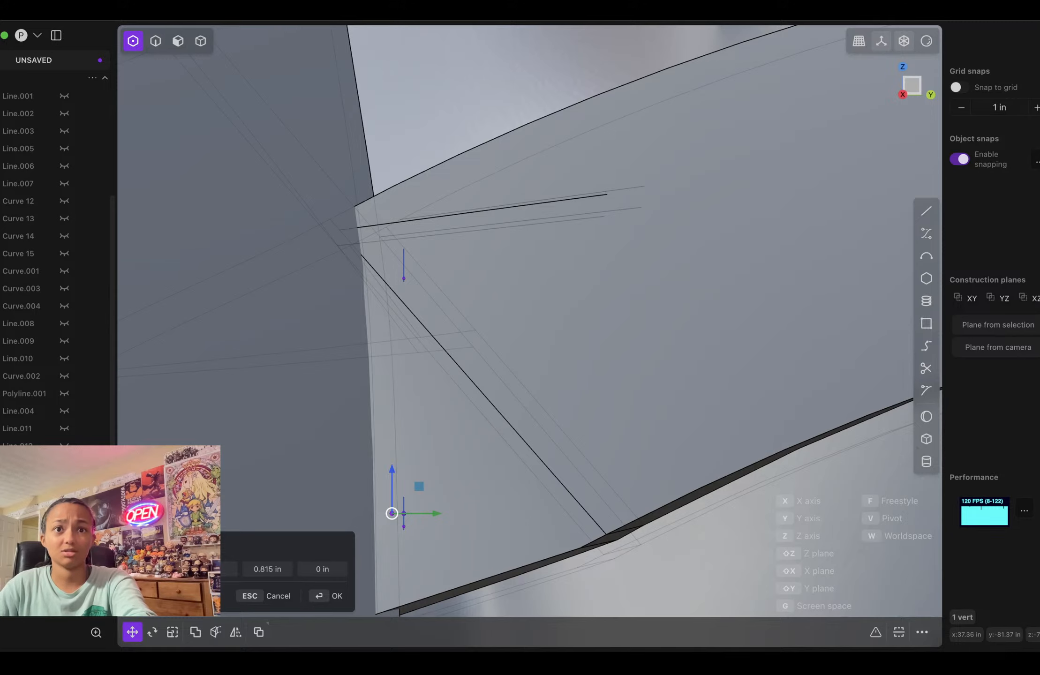
pyautogui.press('Return')
pyautogui.moveTo(392, 513); pyautogui.dragTo(473, 512, button='middle')
pyautogui.click(926, 257)
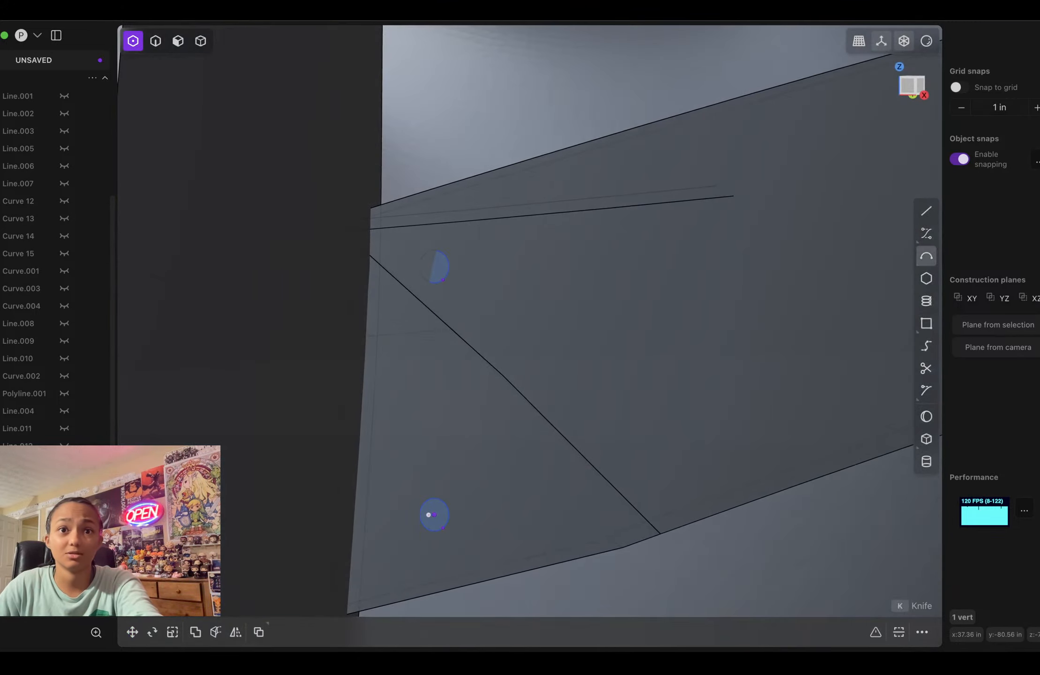
pyautogui.click(422, 524)
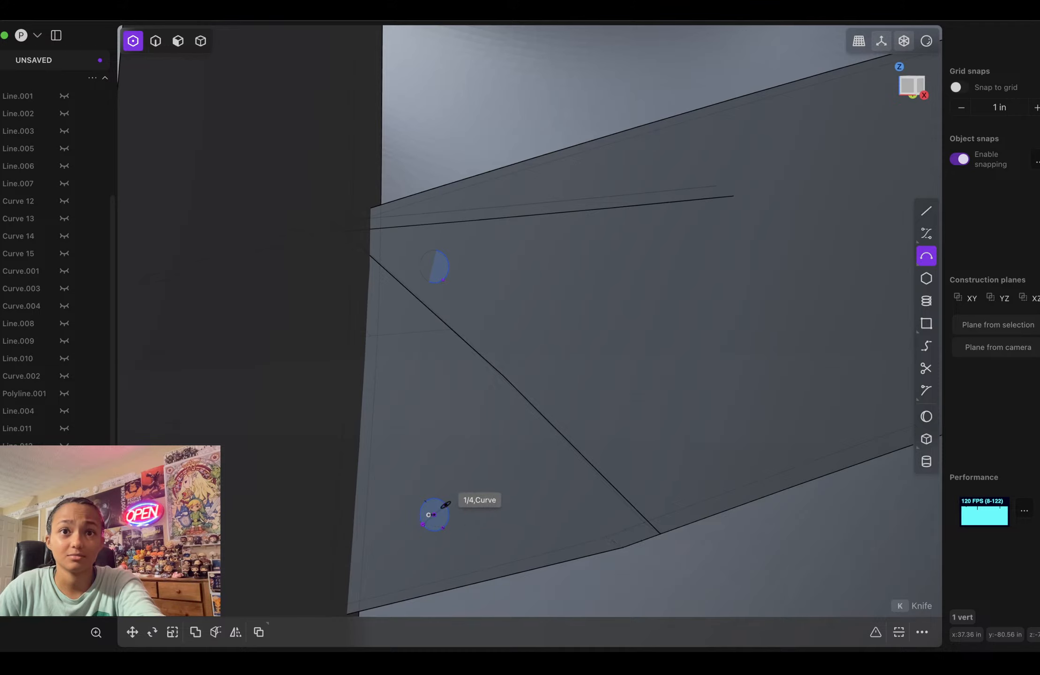
pyautogui.click(445, 504)
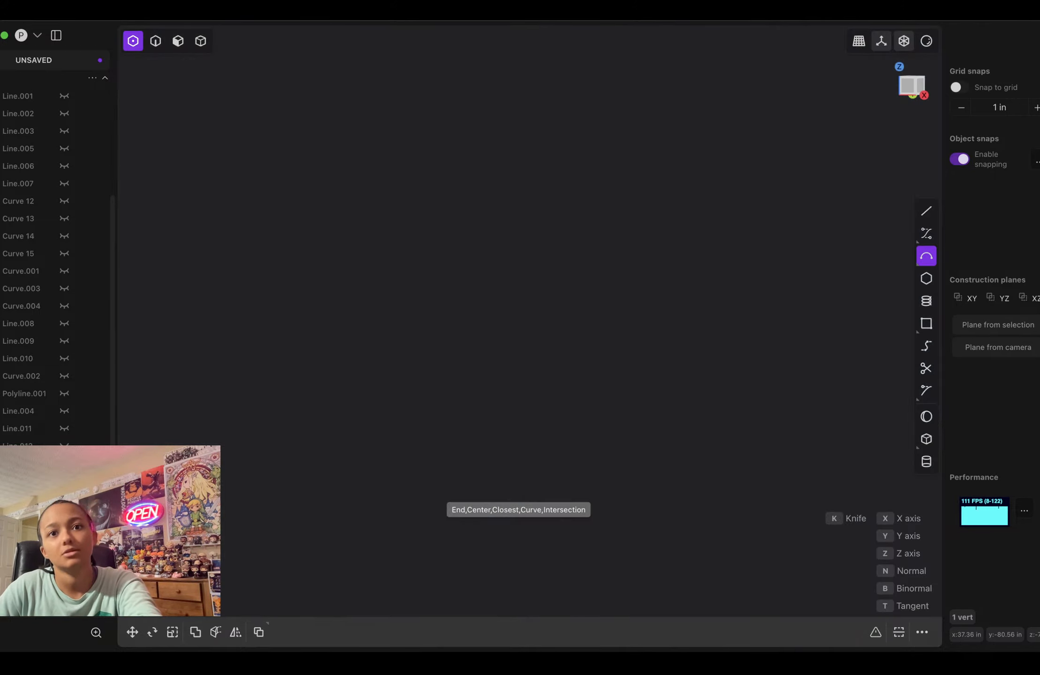
pyautogui.moveTo(445, 504); pyautogui.dragTo(476, 544, button='middle')
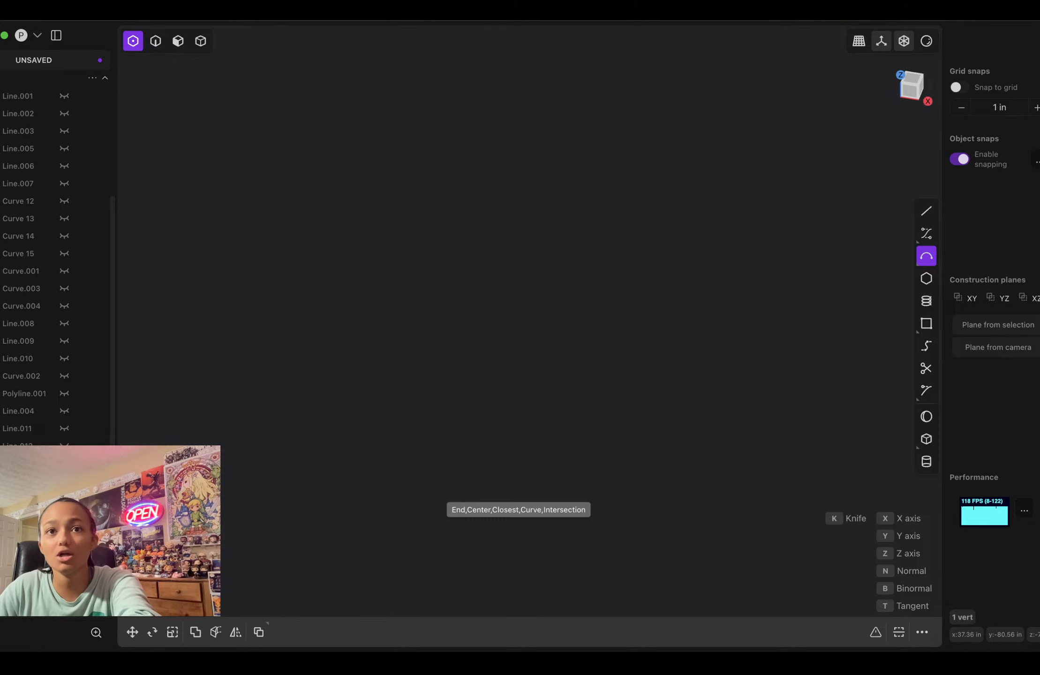
pyautogui.press('Escape')
pyautogui.moveTo(476, 516); pyautogui.dragTo(507, 497, button='middle')
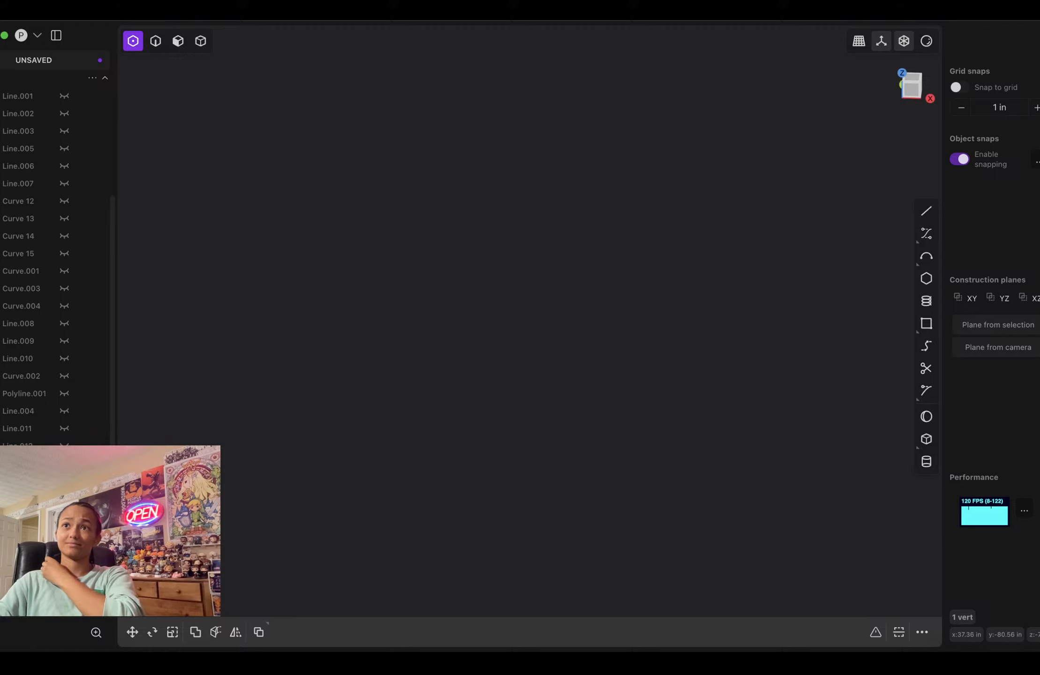
# Step: Draw a three-point arc about 2.05 in long between opposite points of the lower circle, passing through the short line's outer end
pyautogui.press('KP_7')
pyautogui.scroll(-1, 57, 263)
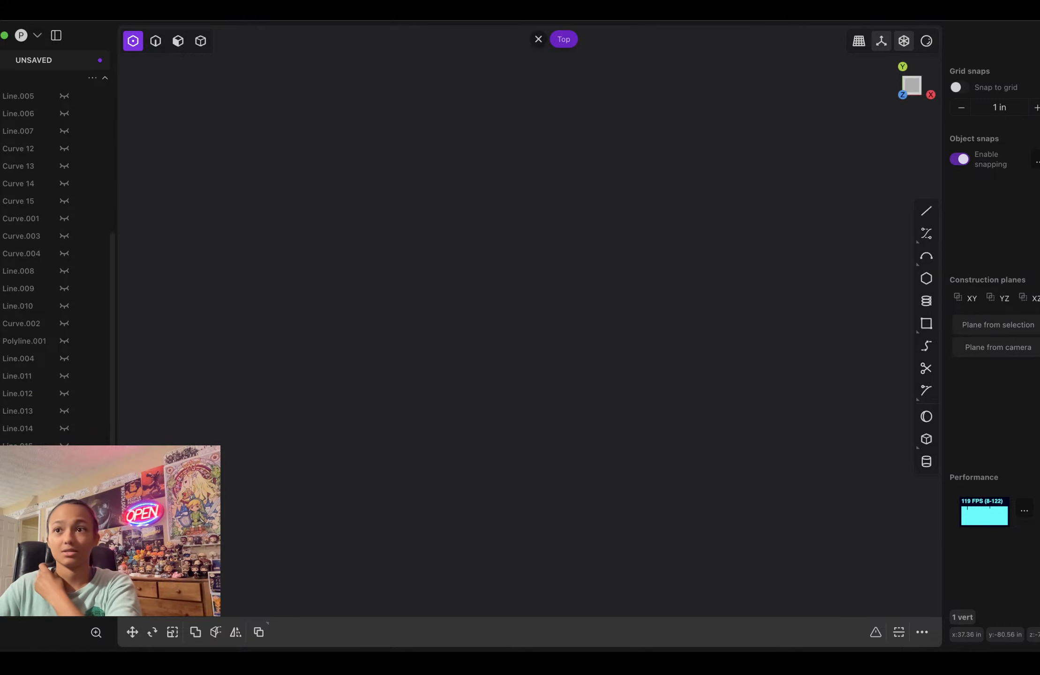
pyautogui.click(998, 324)
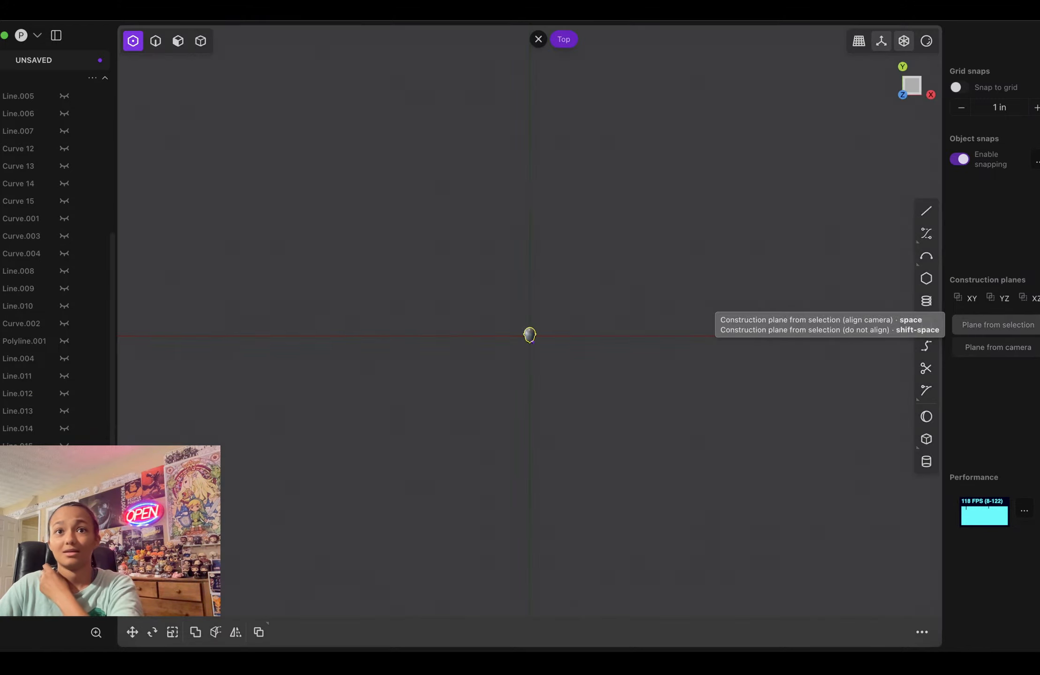
pyautogui.scroll(10, 533, 333)
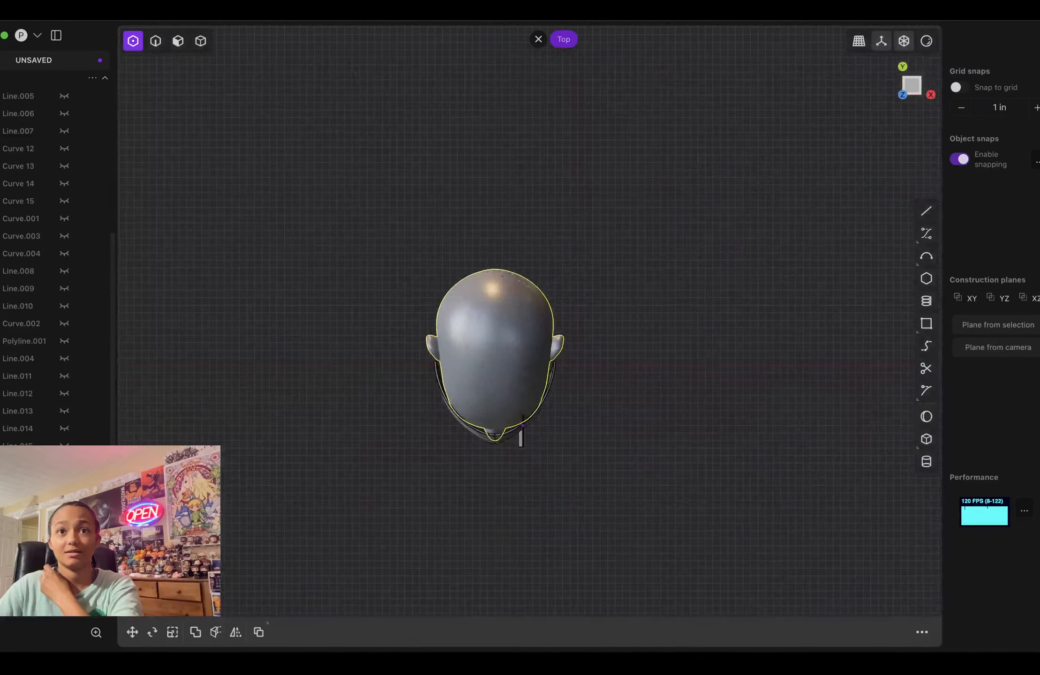
pyautogui.moveTo(516, 600); pyautogui.dragTo(500, 516, button='middle')
pyautogui.scroll(10, 500, 515)
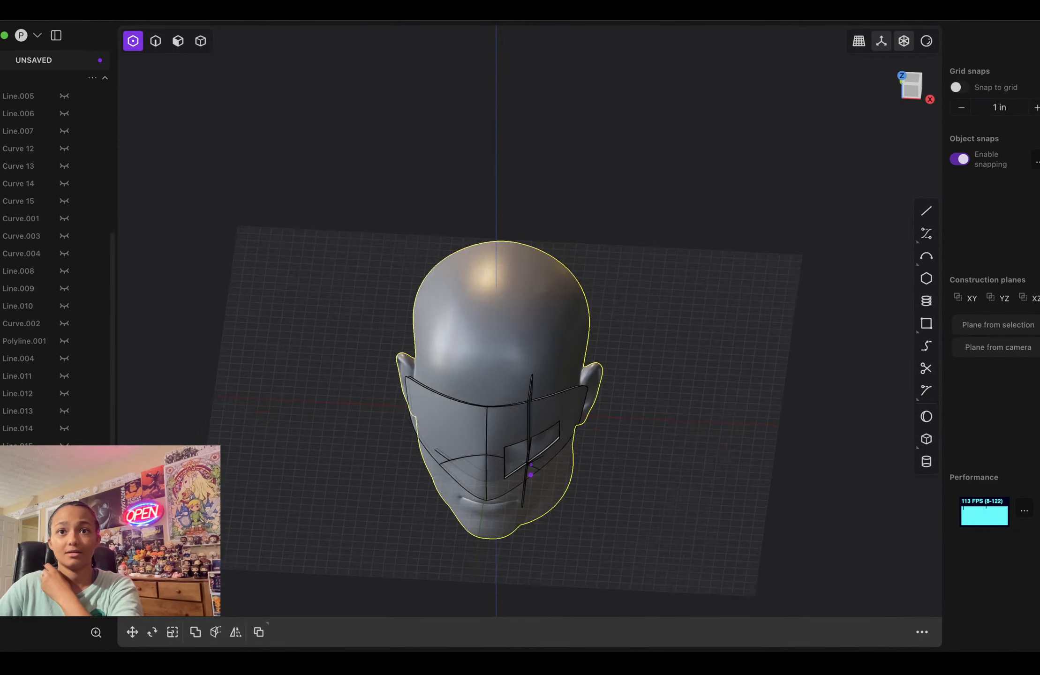
pyautogui.scroll(10, 581, 417)
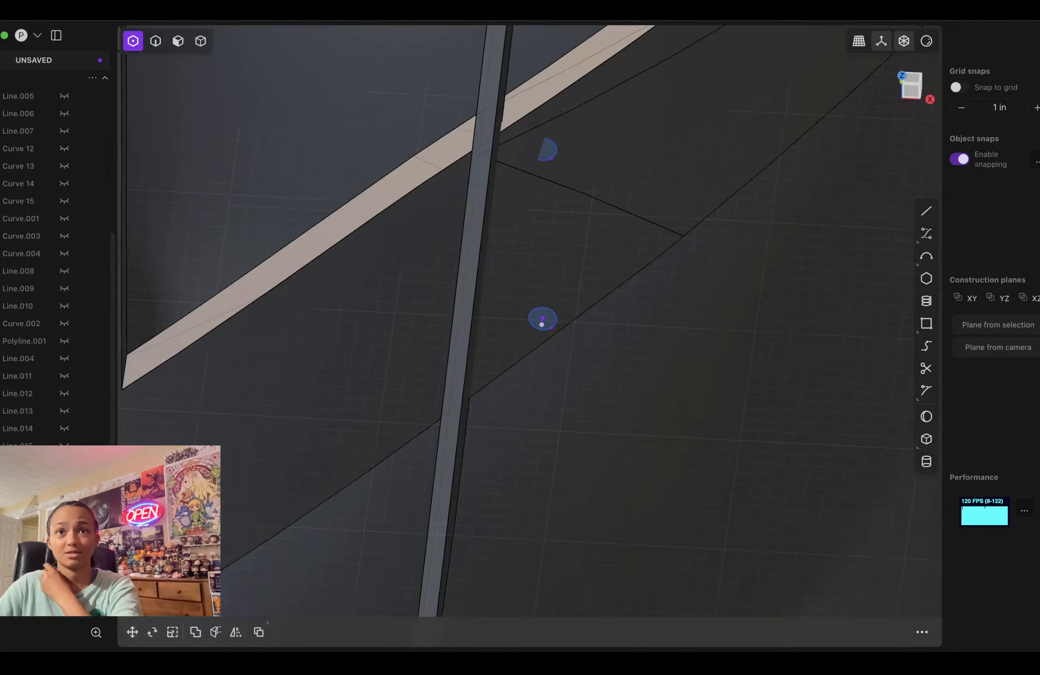
pyautogui.moveTo(541, 324); pyautogui.dragTo(541, 357, button='middle')
pyautogui.scroll(8, 541, 320)
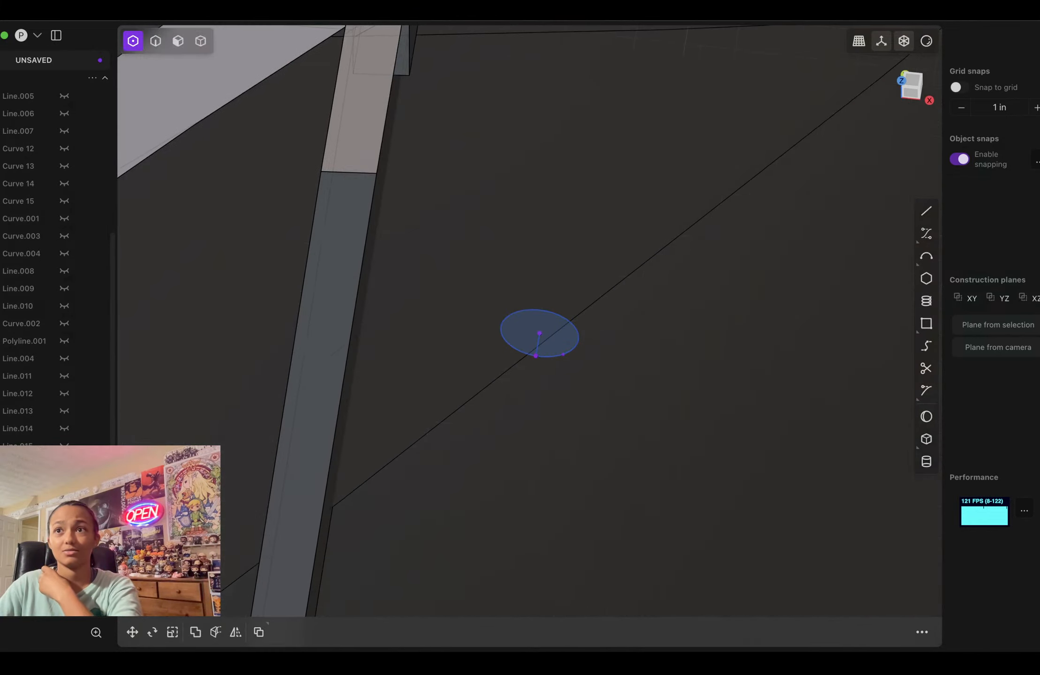
pyautogui.click(925, 256)
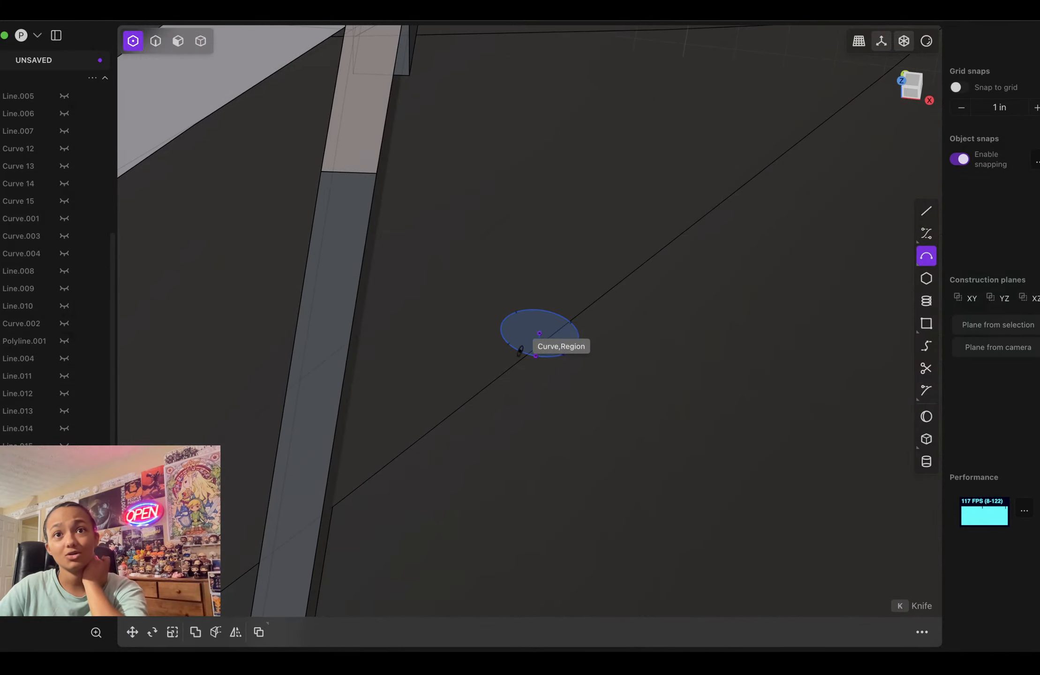
pyautogui.click(508, 344)
pyautogui.click(570, 322)
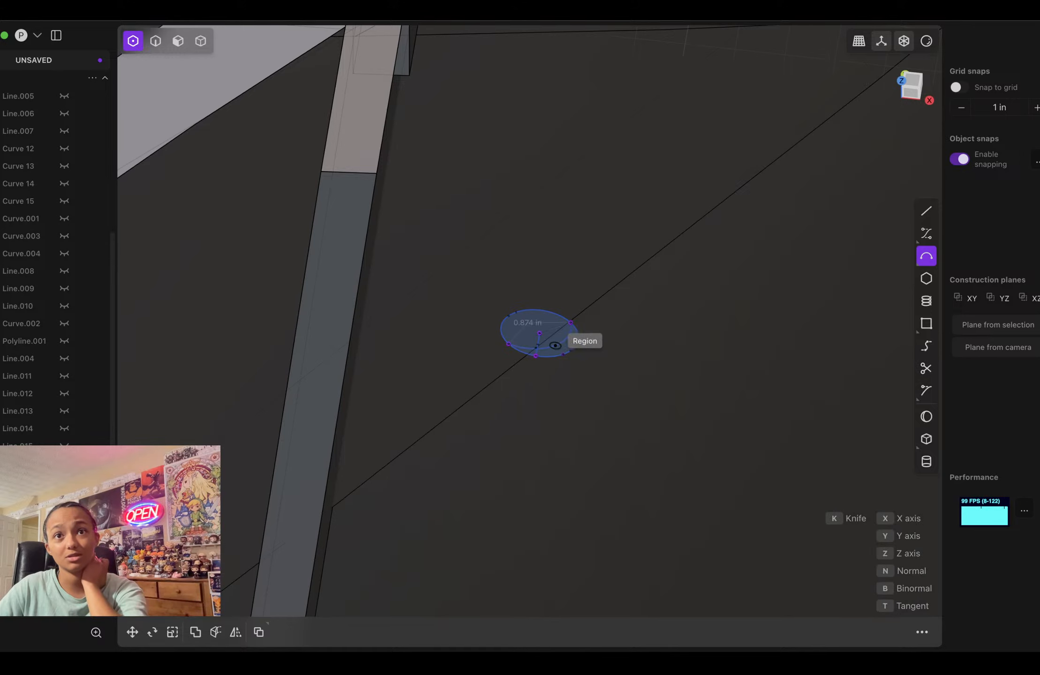
pyautogui.click(535, 355)
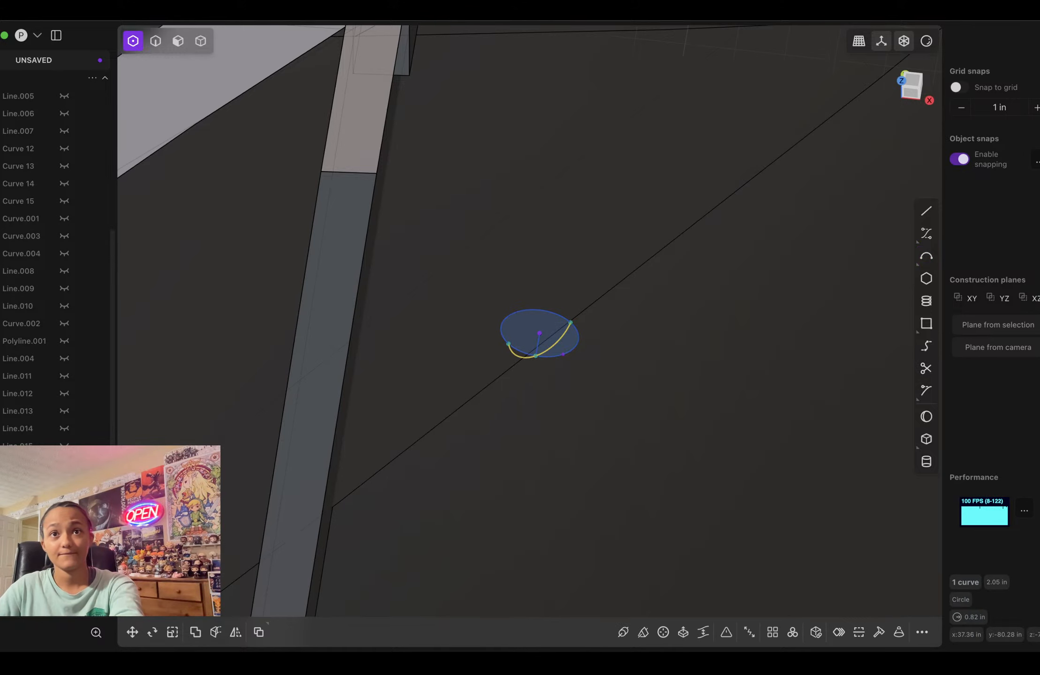
# Step: Try to loft between the lower circle's edge and the arc spanning it
pyautogui.scroll(-5, 571, 355)
pyautogui.moveTo(552, 399); pyautogui.dragTo(544, 344, button='middle')
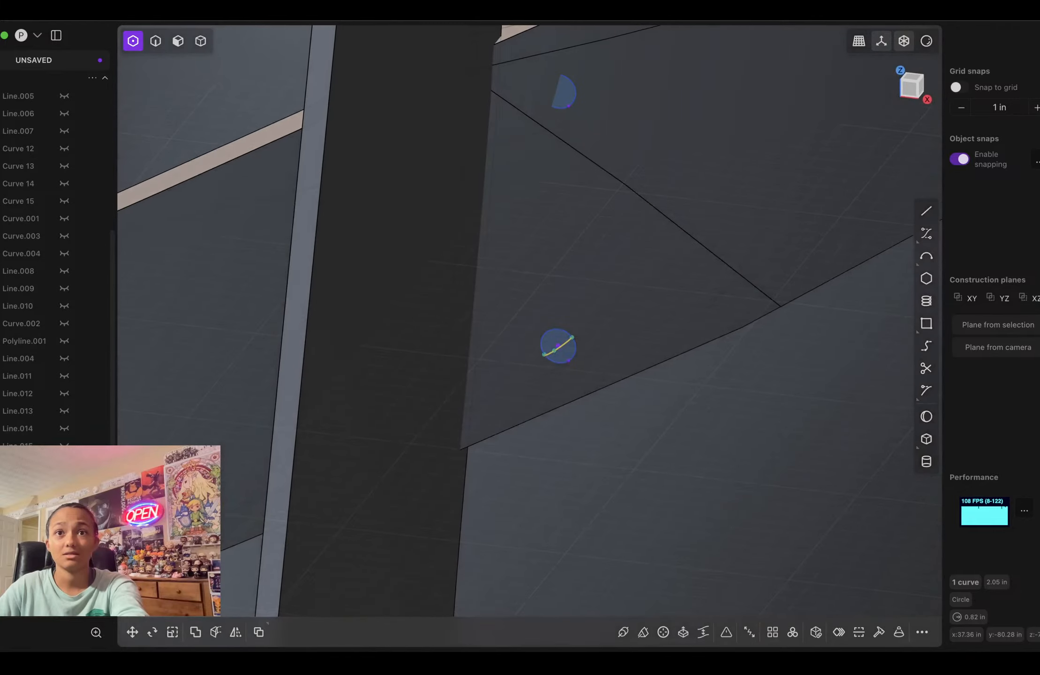
pyautogui.scroll(5, 544, 344)
pyautogui.scroll(3, 545, 341)
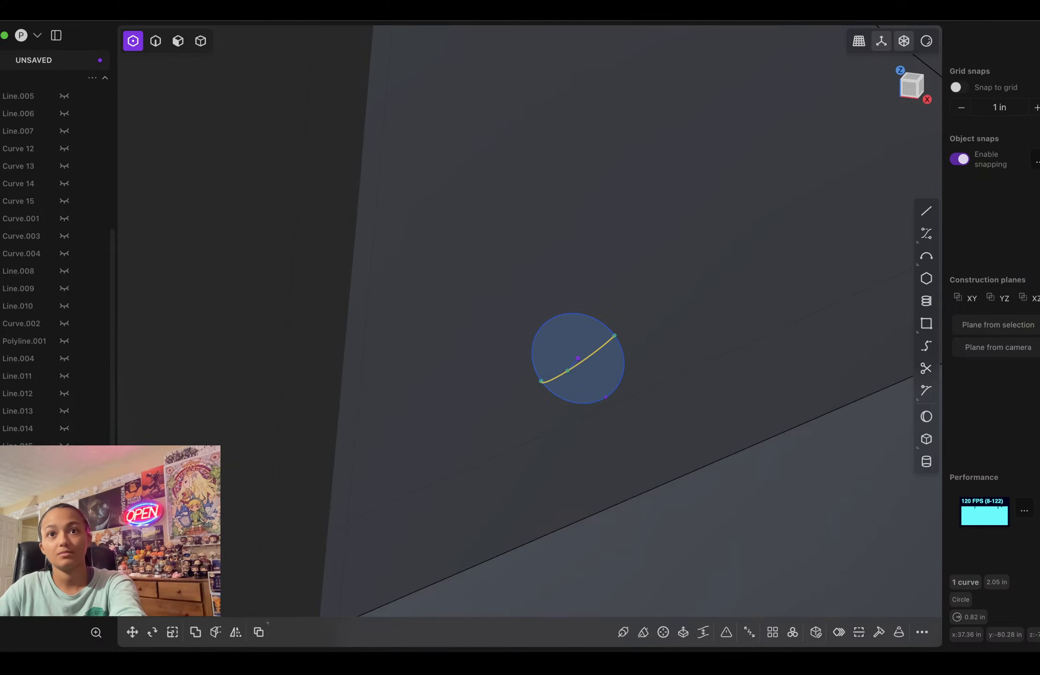
pyautogui.press('Escape')
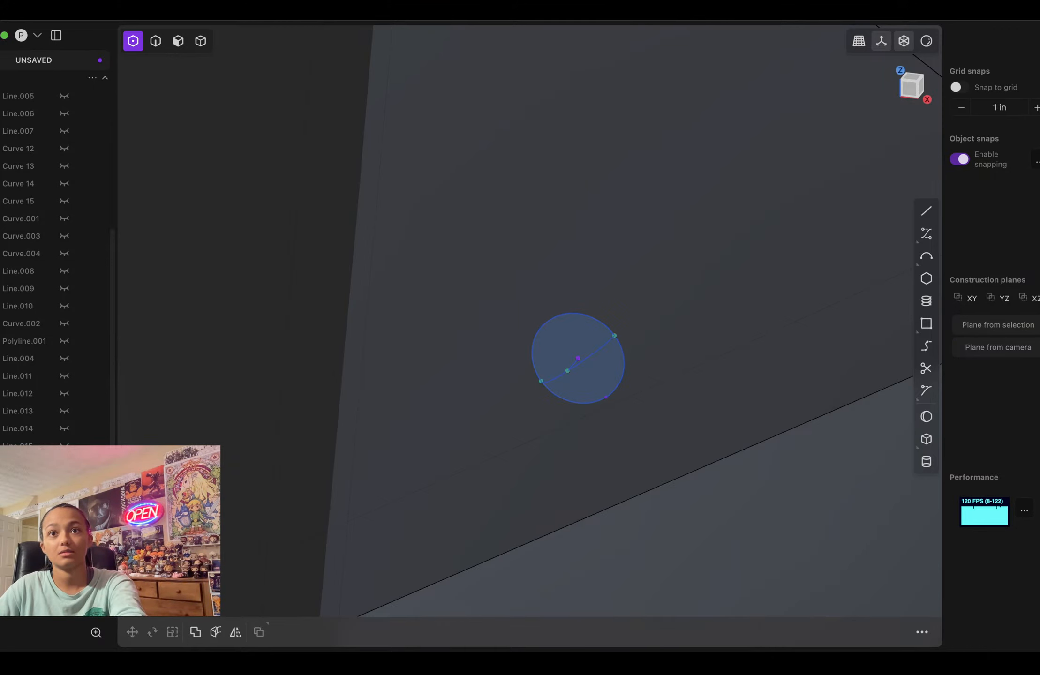
pyautogui.click(155, 40)
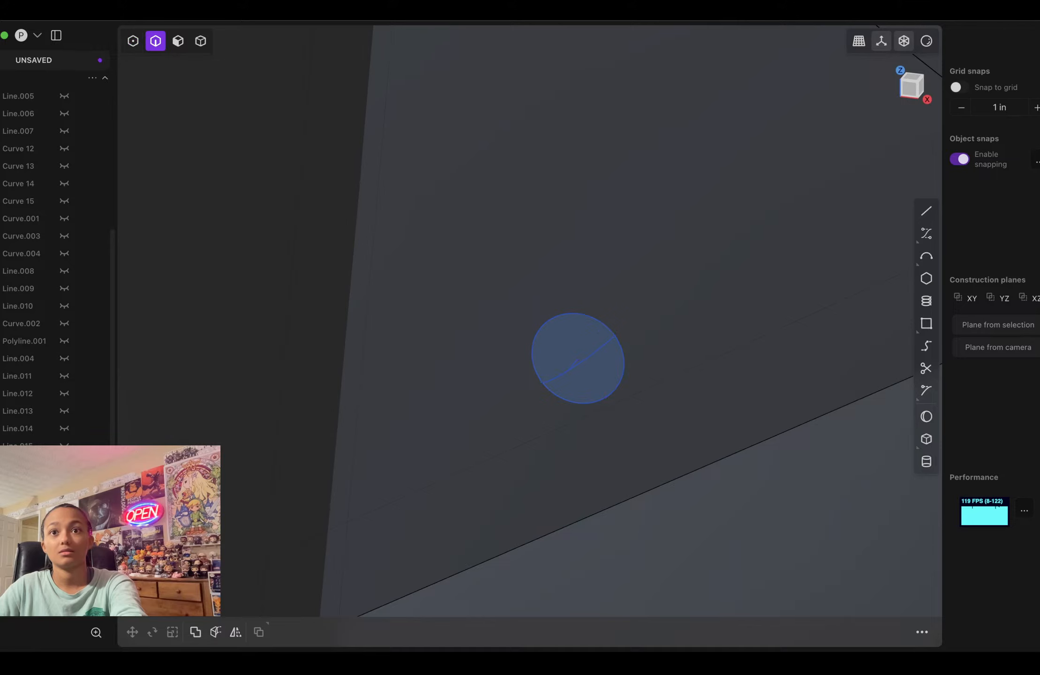
pyautogui.click(604, 397)
pyautogui.keyDown('shift'); pyautogui.click(582, 361); pyautogui.keyUp('shift')
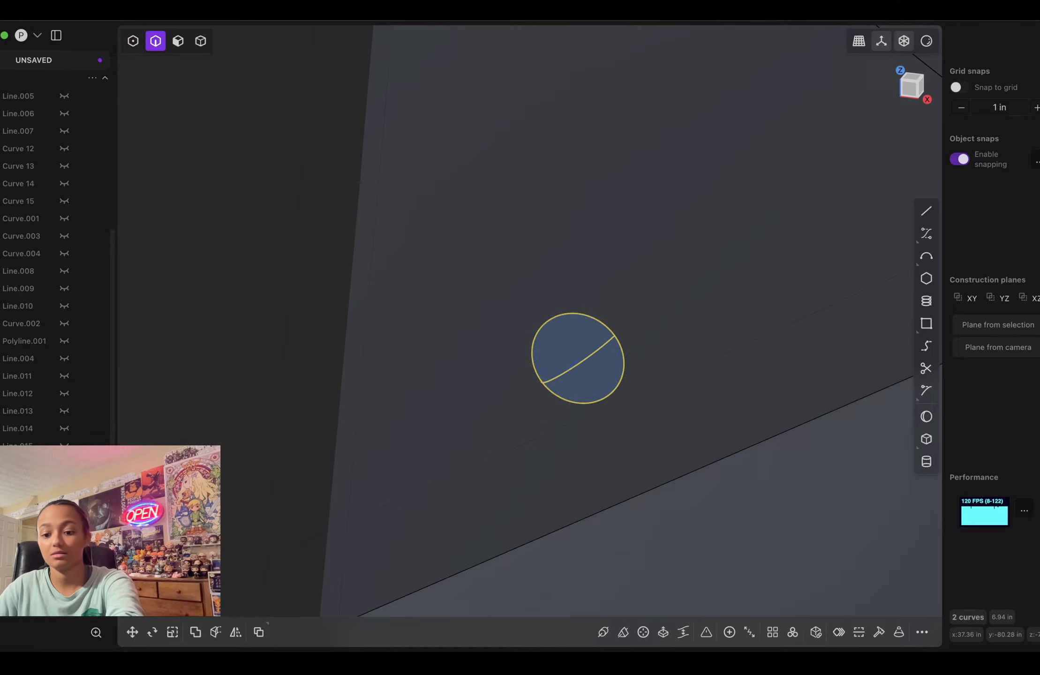
pyautogui.press('l')
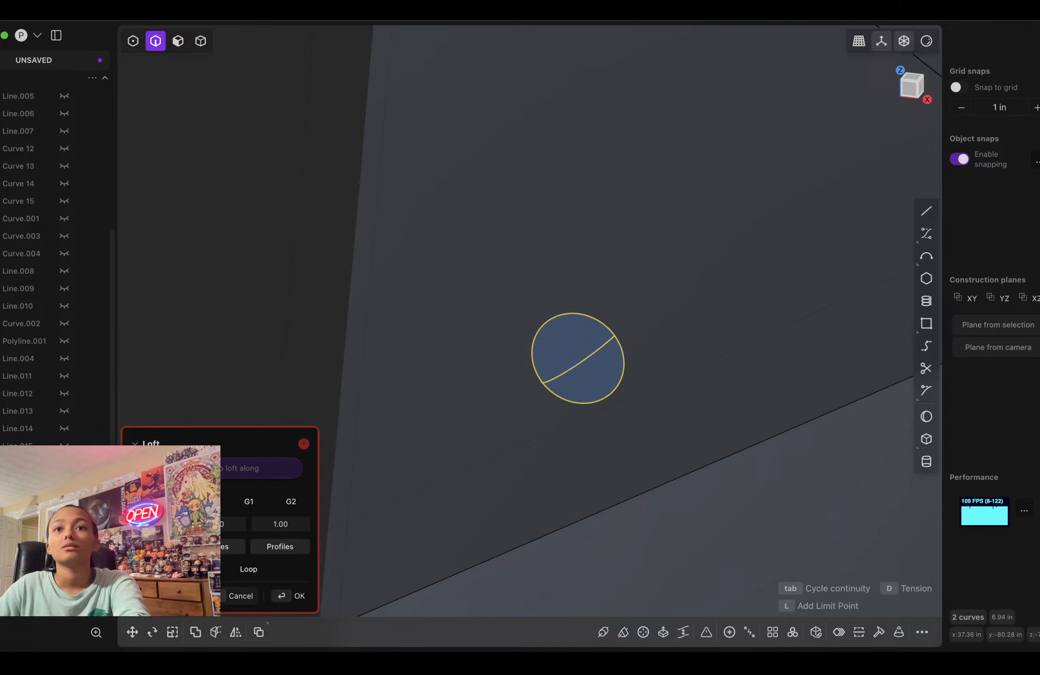
pyautogui.press('Escape')
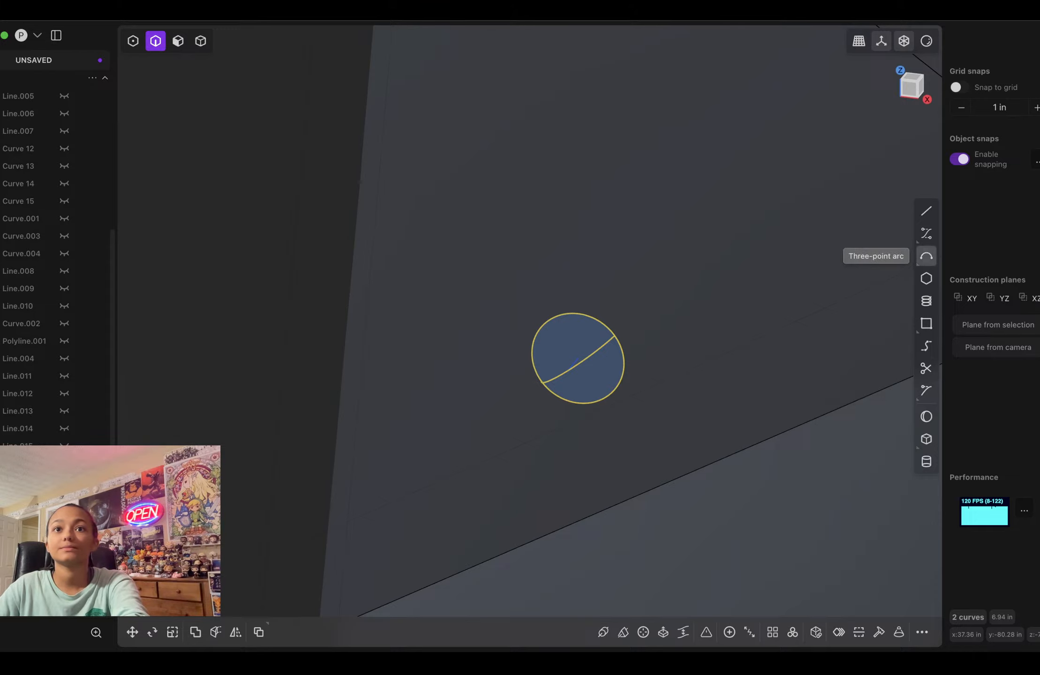
# Step: Draw a second three-point arc about 2.05 in long across the circle, crossing the first arc at the short line's outer end
pyautogui.click(925, 256)
pyautogui.click(549, 320)
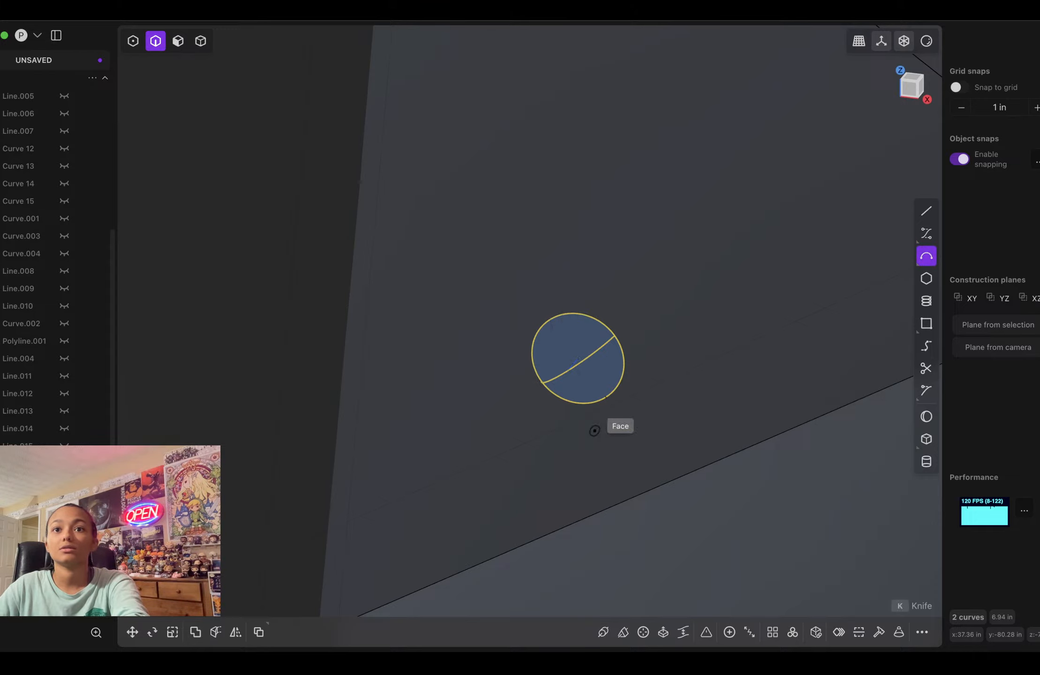
pyautogui.click(607, 397)
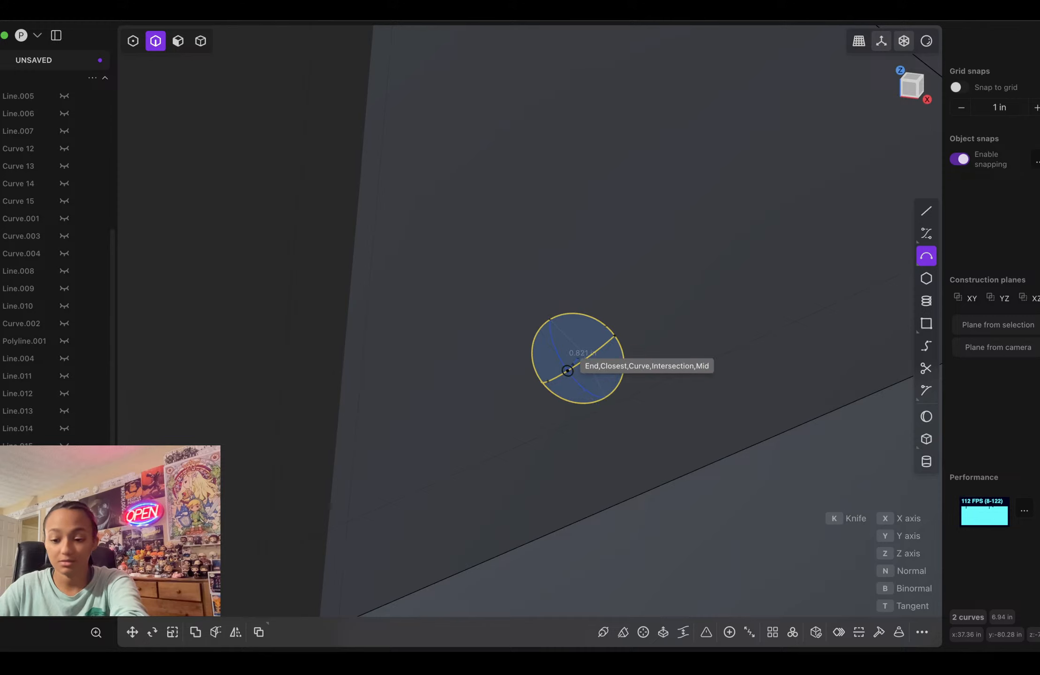
pyautogui.click(569, 369)
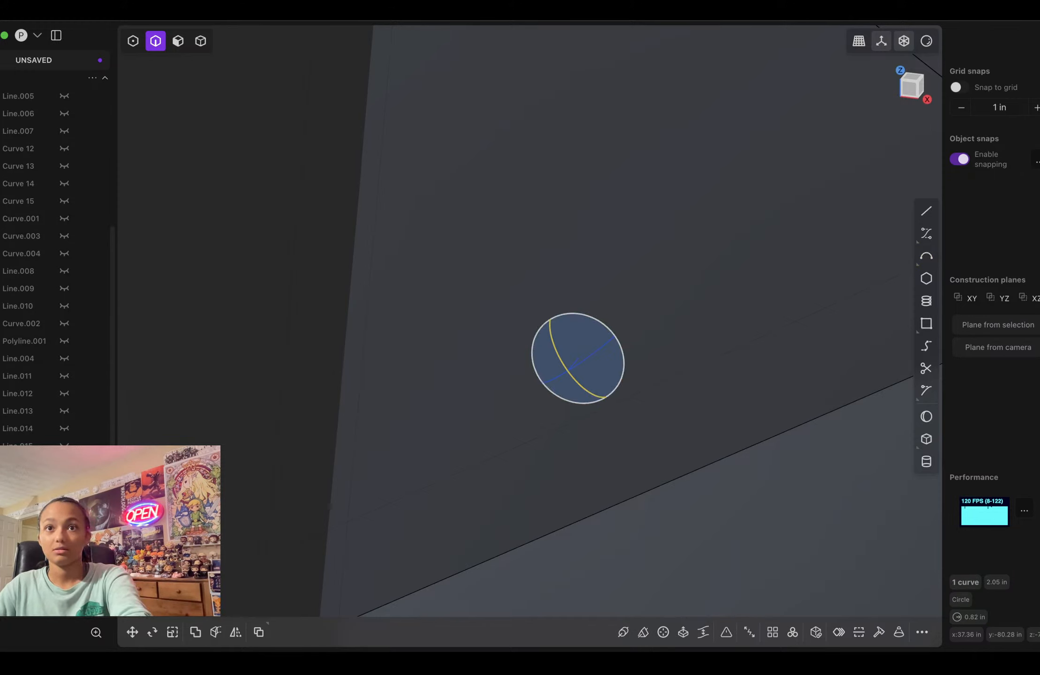
# Step: Try to loft between the two crossing arcs, including with the Loop option
pyautogui.keyDown('shift'); pyautogui.click(586, 359); pyautogui.keyUp('shift')
pyautogui.press('l')
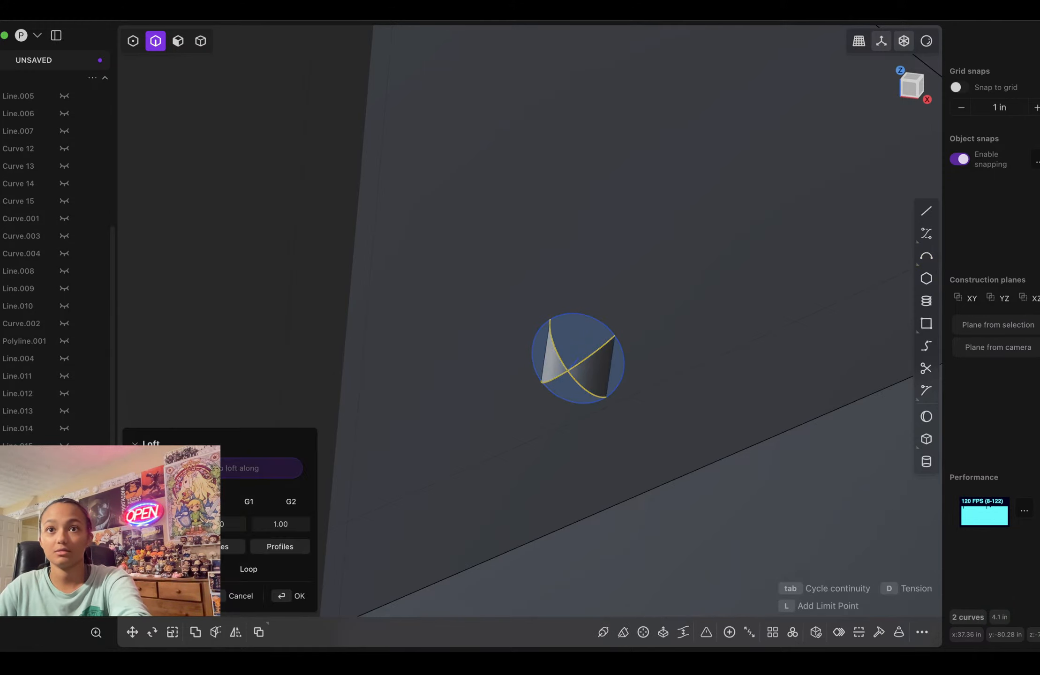
pyautogui.click(553, 395)
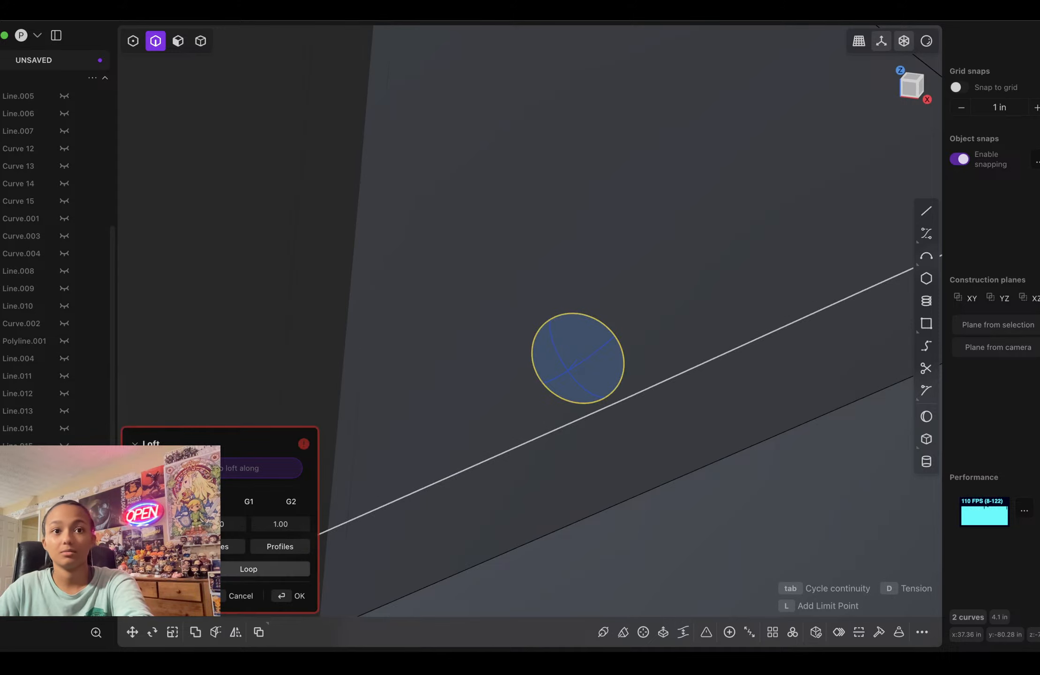
pyautogui.click(240, 596)
pyautogui.press('l')
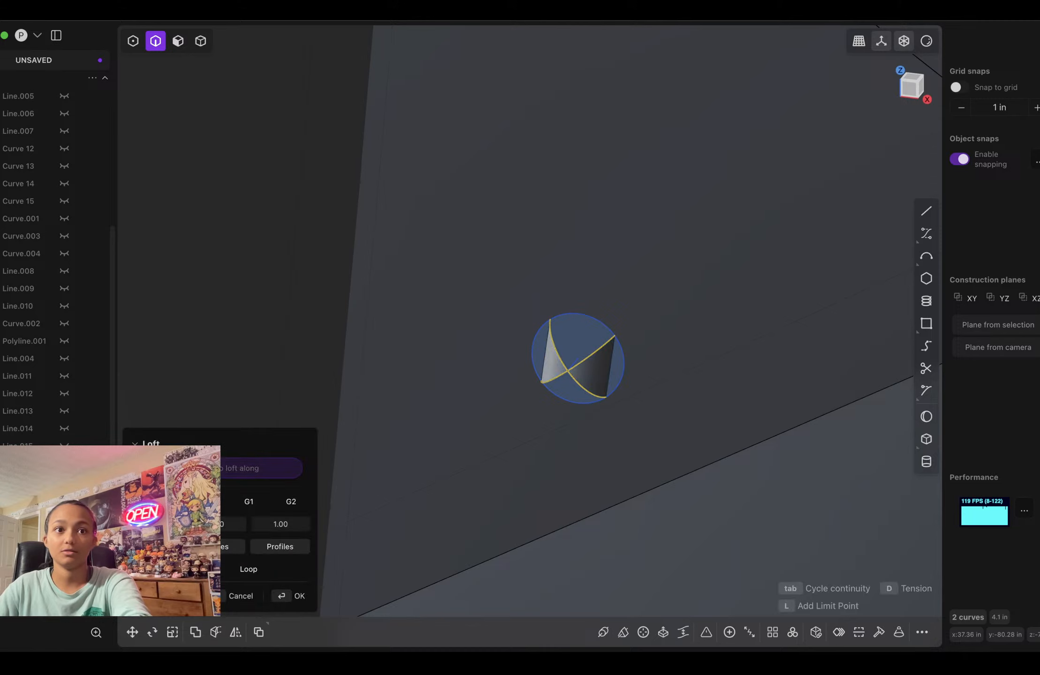
pyautogui.click(240, 596)
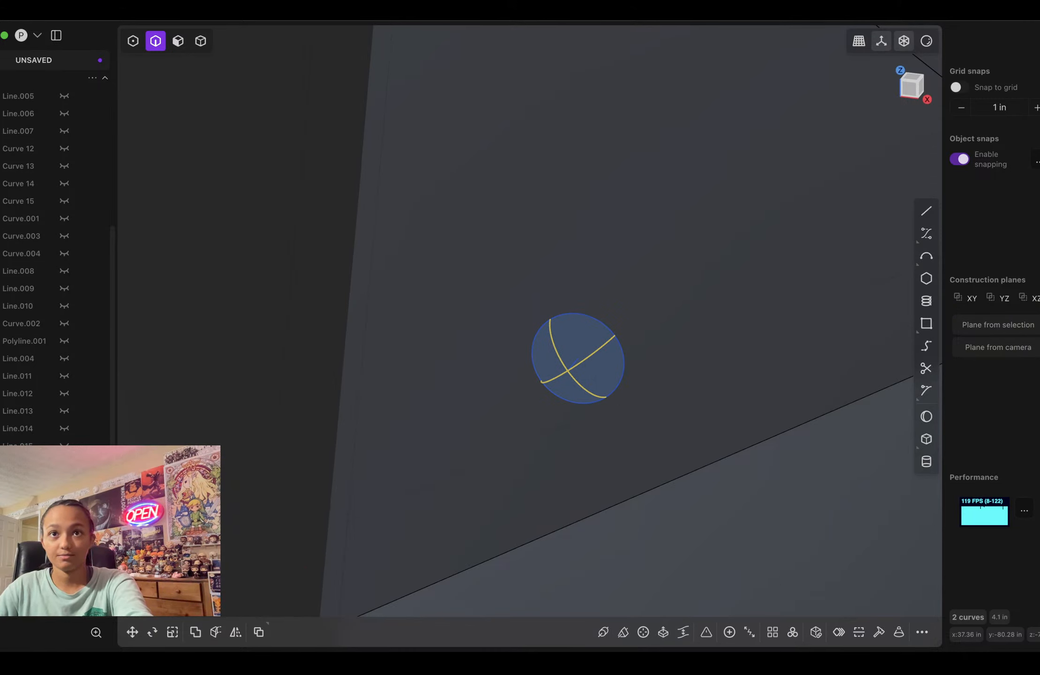
# Step: Cut the second arc with the short centre line and select its lower half, from the line's outer end to the circle's edge
pyautogui.click(573, 364)
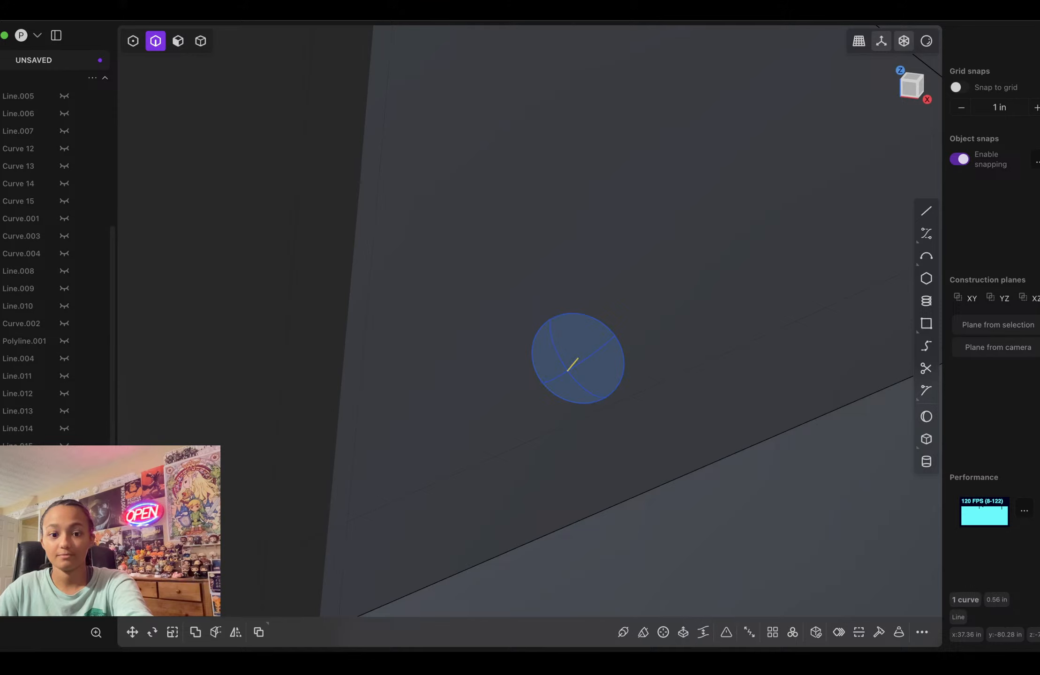
pyautogui.click(573, 378)
pyautogui.press('c')
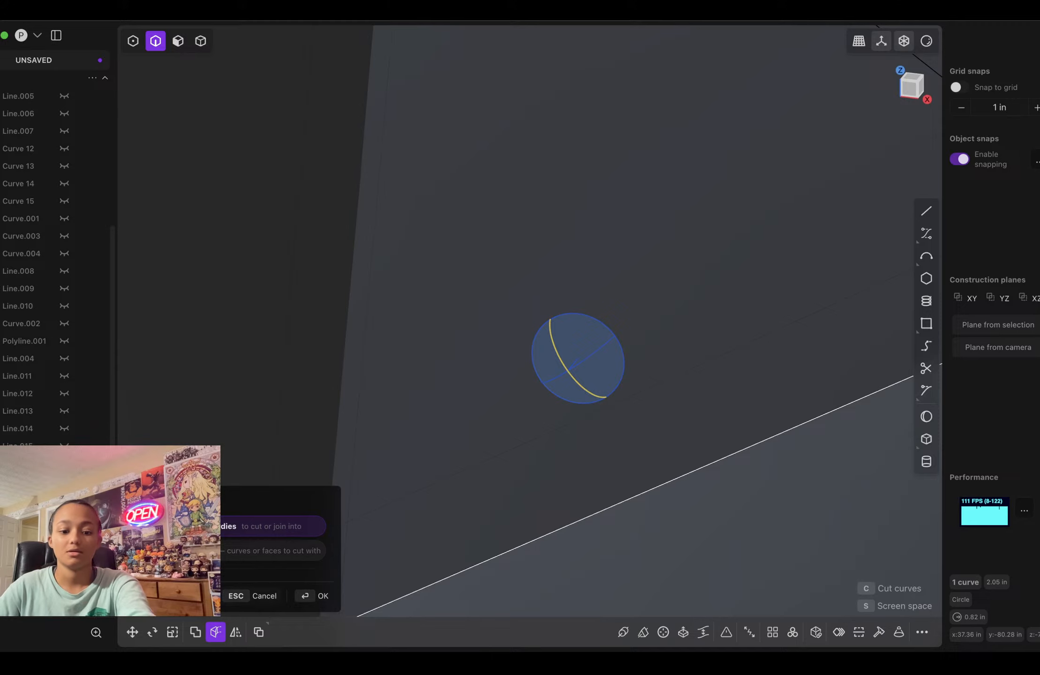
pyautogui.press('Escape')
pyautogui.write('fcut')
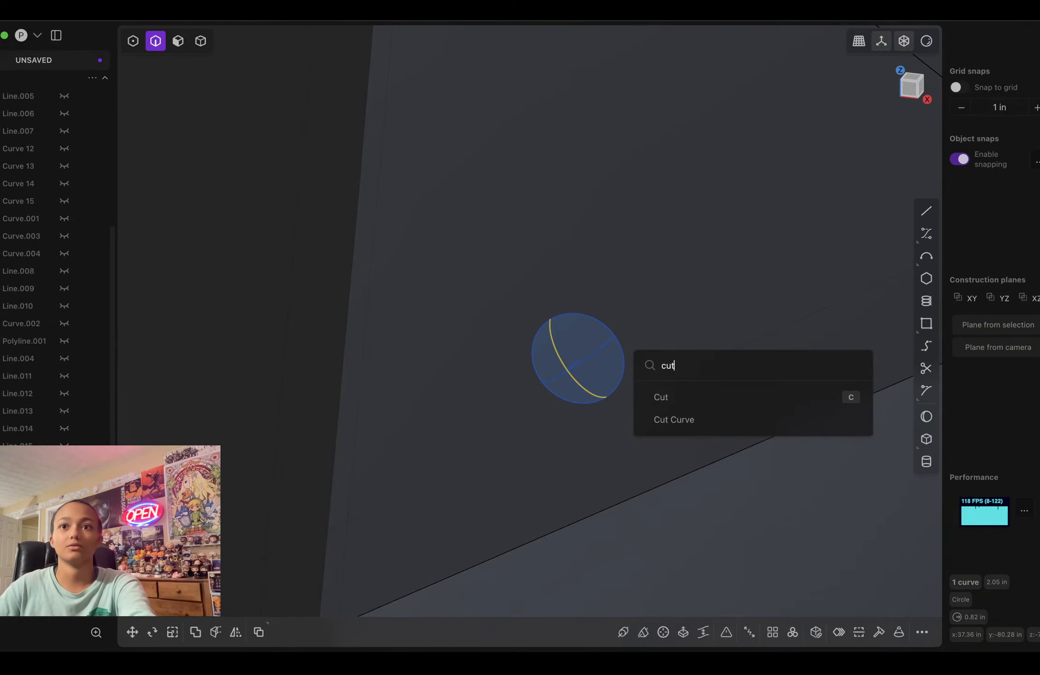
pyautogui.press('Down')
pyautogui.press('Return')
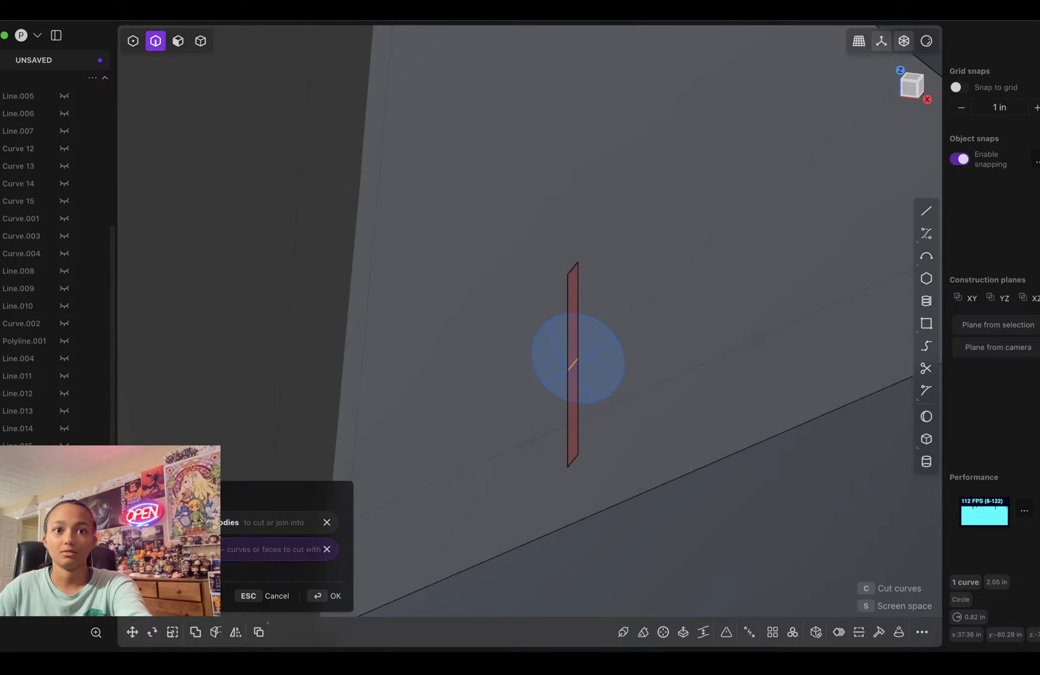
pyautogui.press('Return')
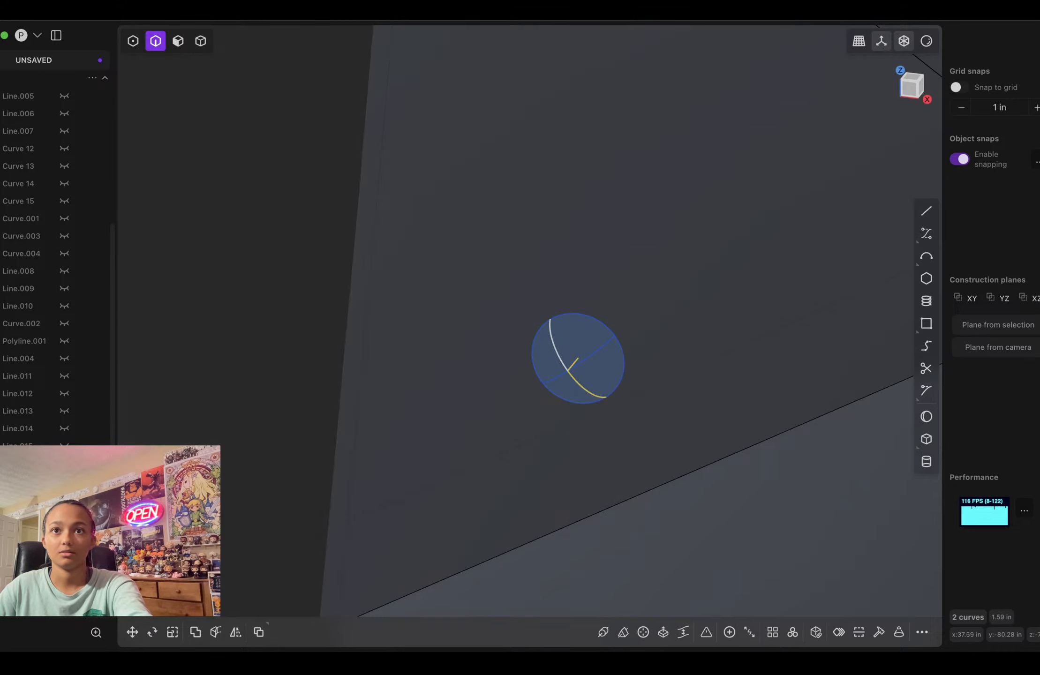
pyautogui.click(555, 348)
pyautogui.click(582, 387)
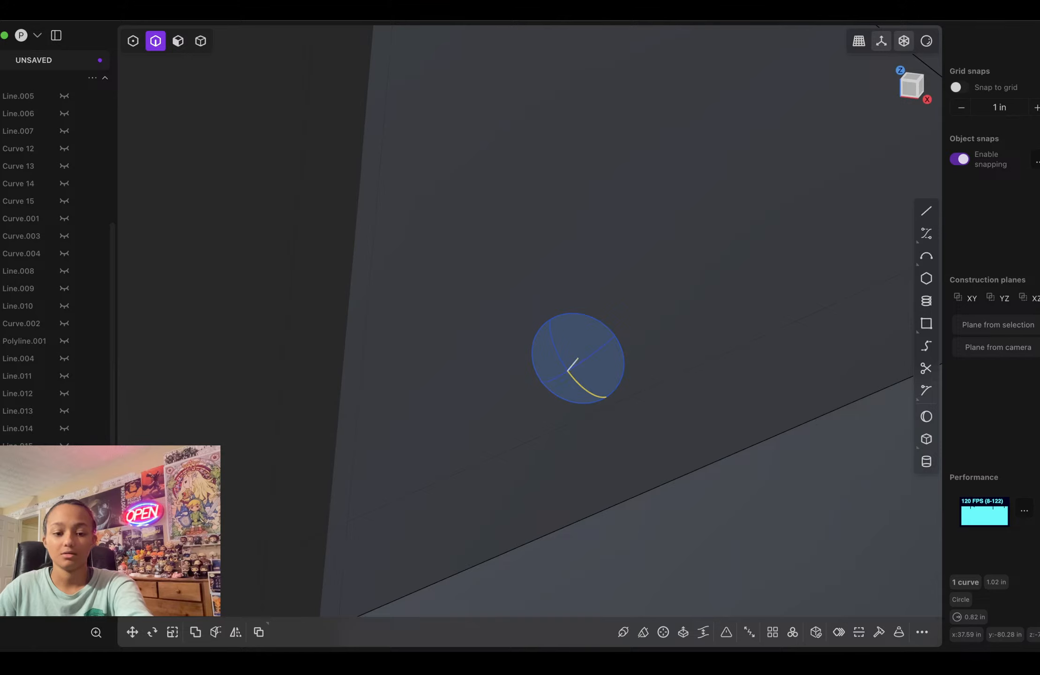
# Step: Cut the remaining full arc across the lower circle with the short centre line
pyautogui.click(573, 365)
pyautogui.click(586, 359)
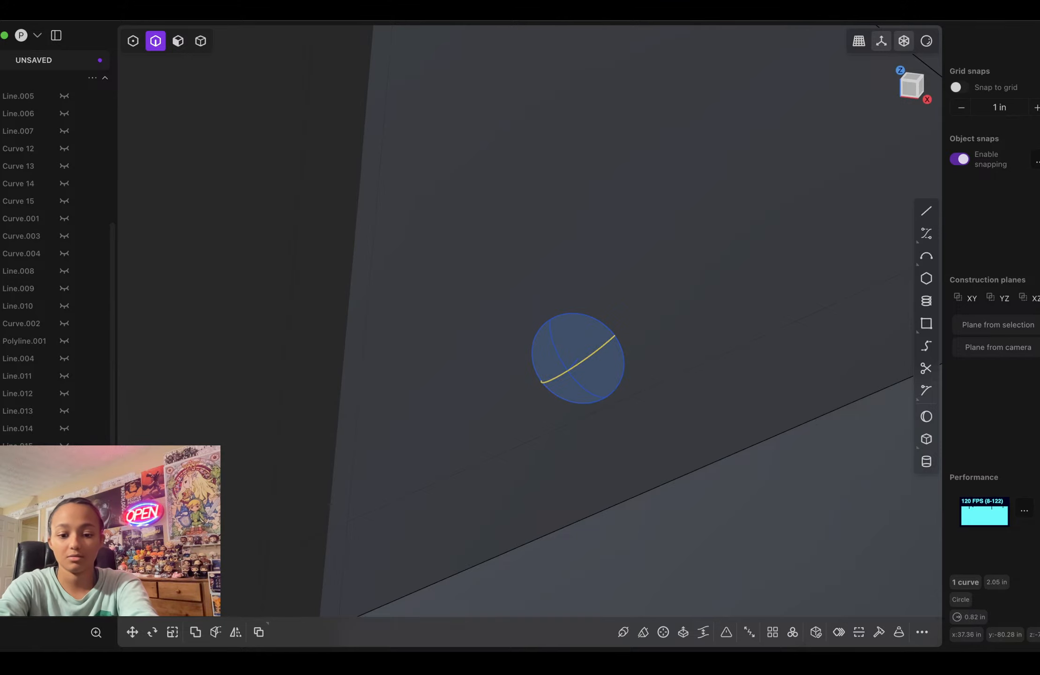
pyautogui.write('fcut')
pyautogui.press('Down')
pyautogui.press('Down')
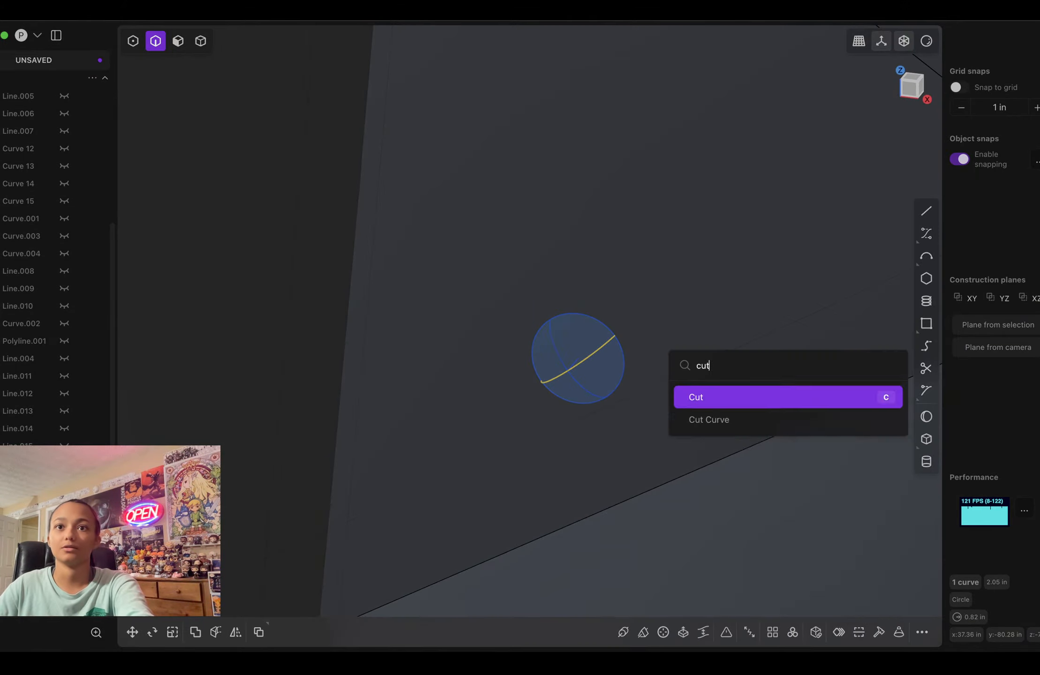
pyautogui.press('Return')
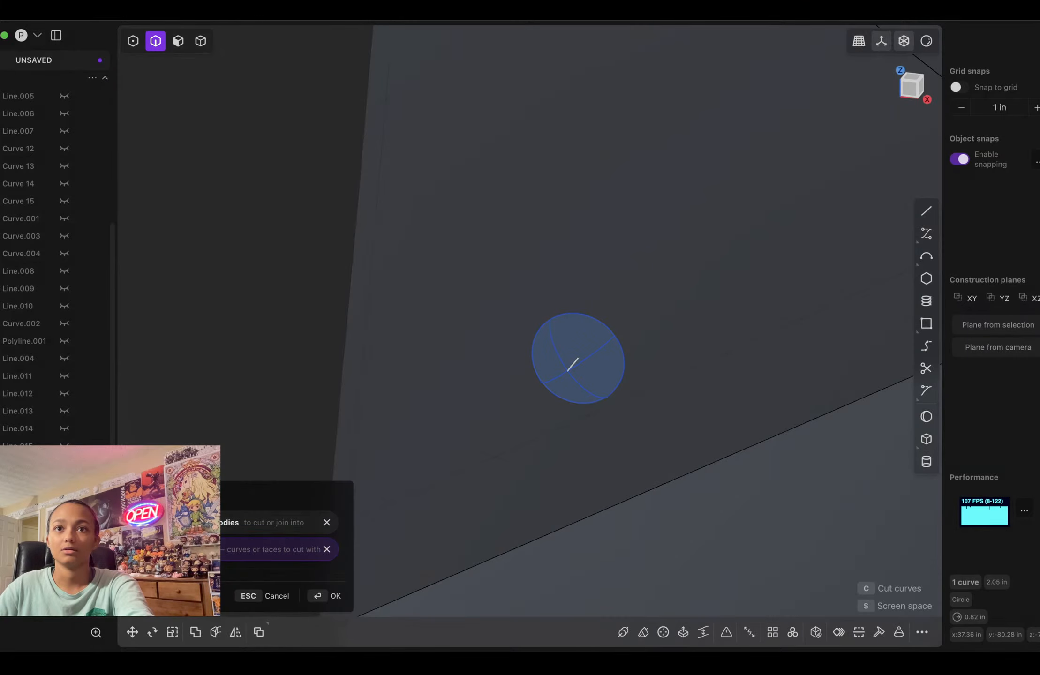
pyautogui.click(572, 365)
pyautogui.press('Return')
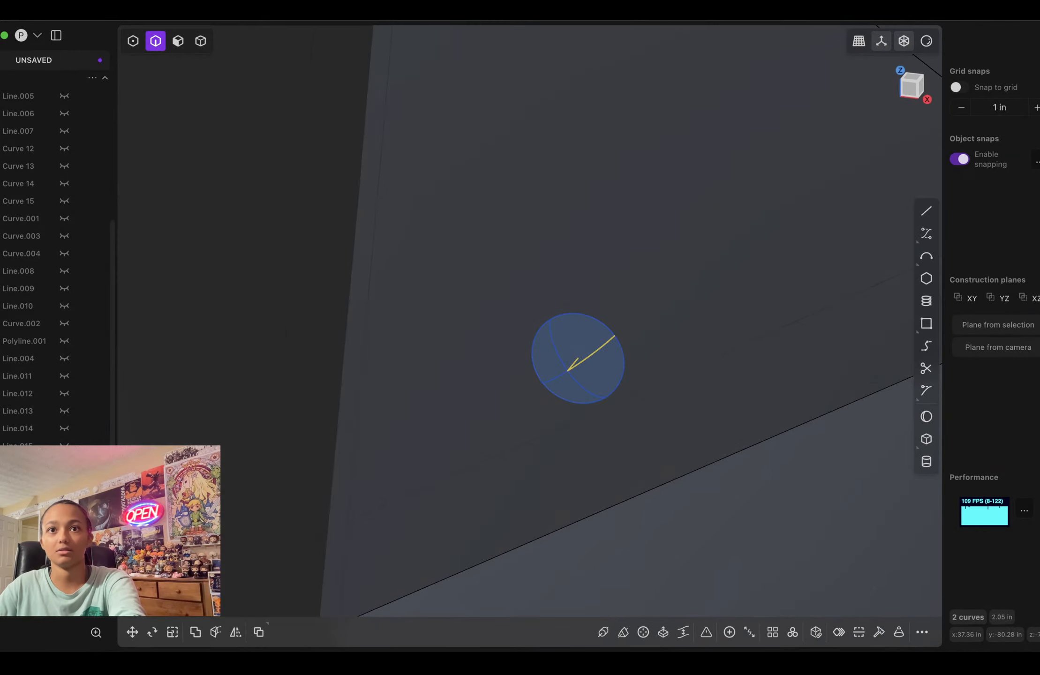
# Step: Loft through the four arc halves meeting at the lower circle's centre line, with the Loop option on, to form a dome
pyautogui.click(554, 378)
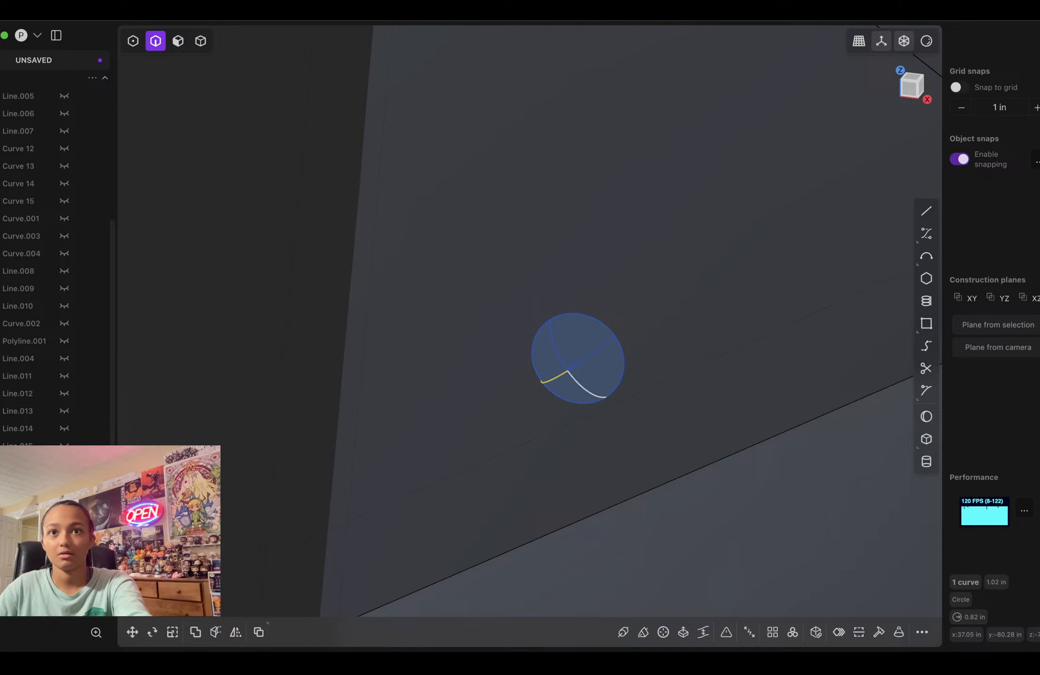
pyautogui.keyDown('shift'); pyautogui.click(586, 386); pyautogui.keyUp('shift')
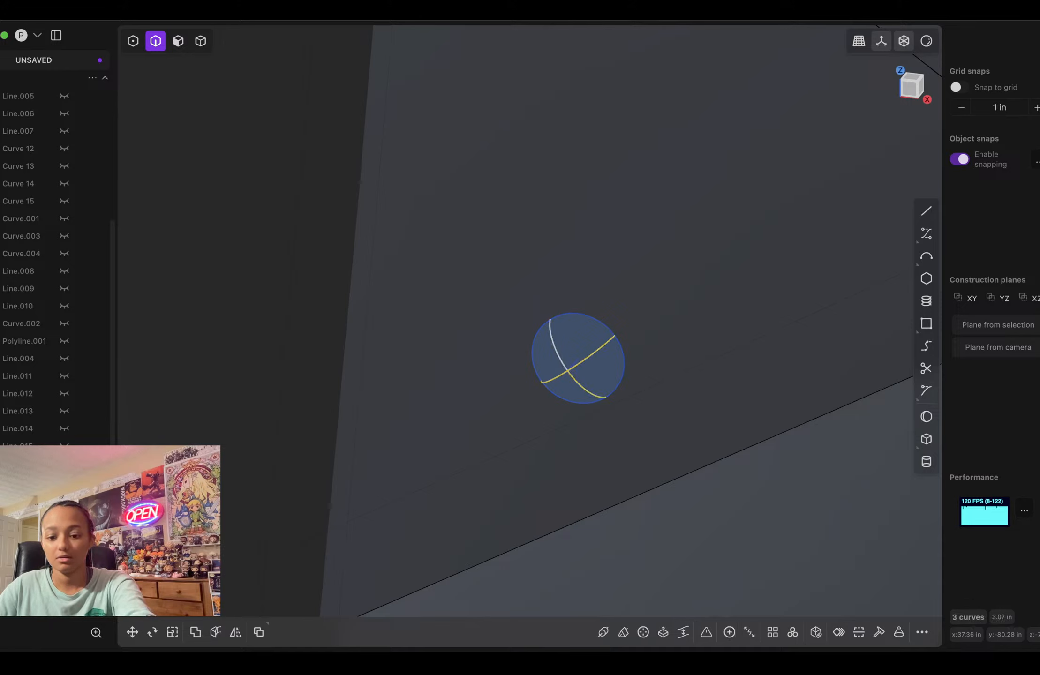
pyautogui.keyDown('shift'); pyautogui.click(555, 342); pyautogui.keyUp('shift')
pyautogui.press('l')
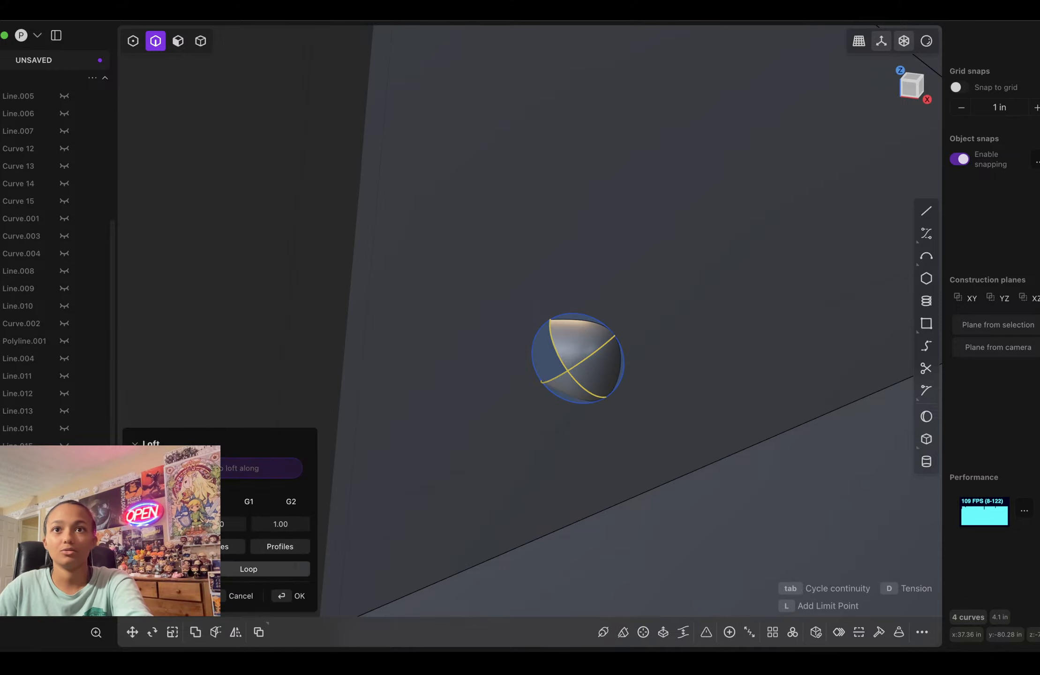
pyautogui.click(249, 569)
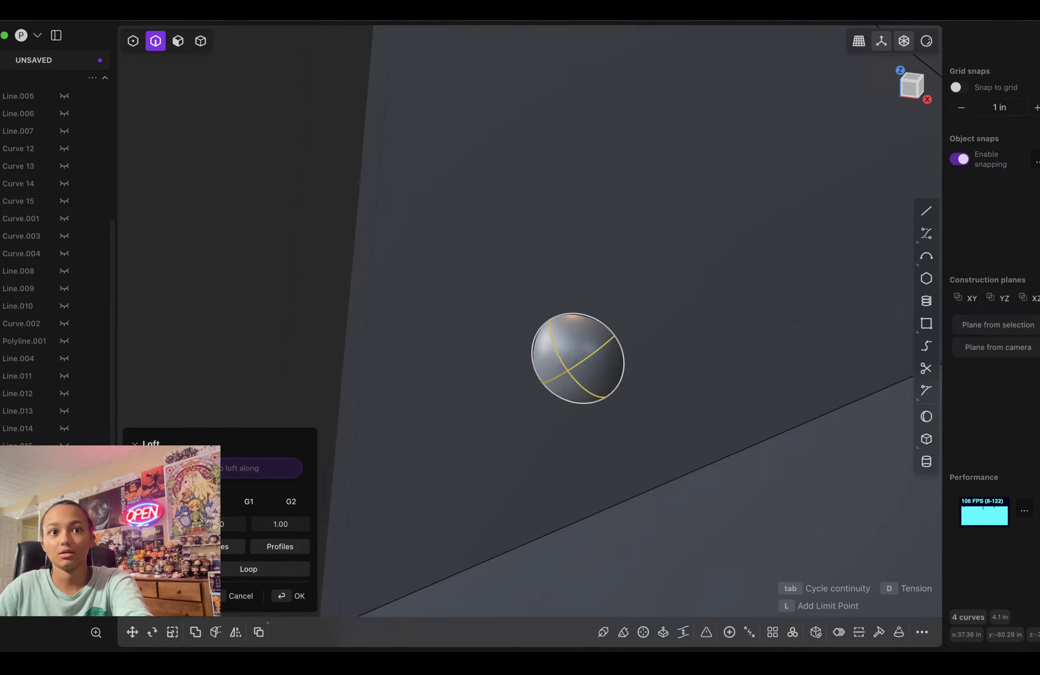
pyautogui.press('Return')
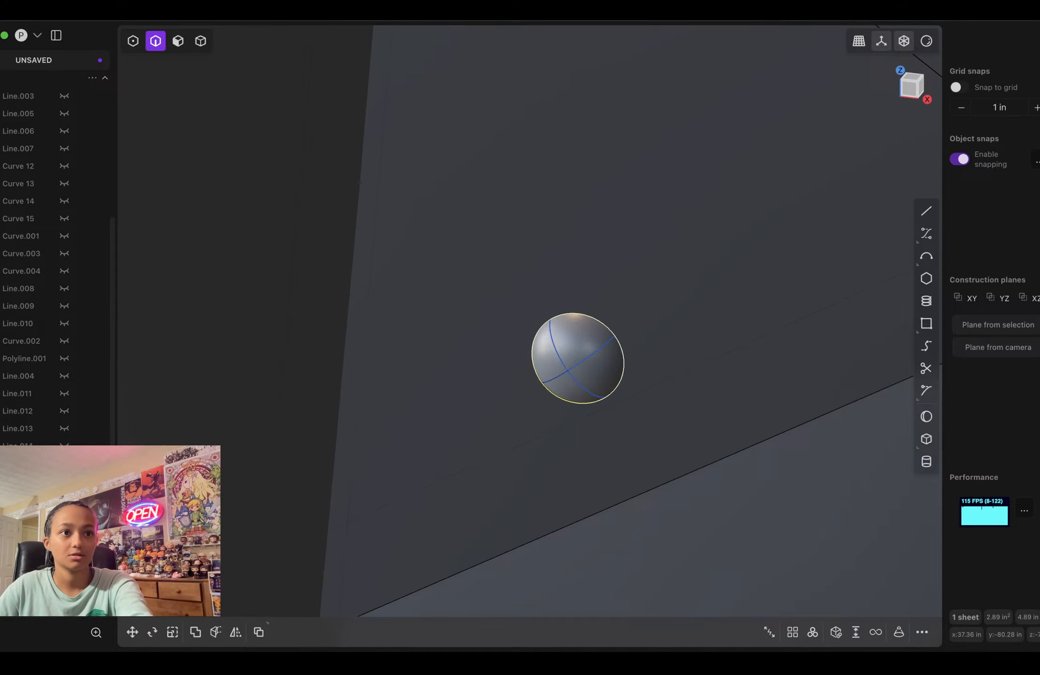
# Step: Select and delete the dome's construction curves: the arc pieces, the short centre line and the lower circle
pyautogui.click(592, 355)
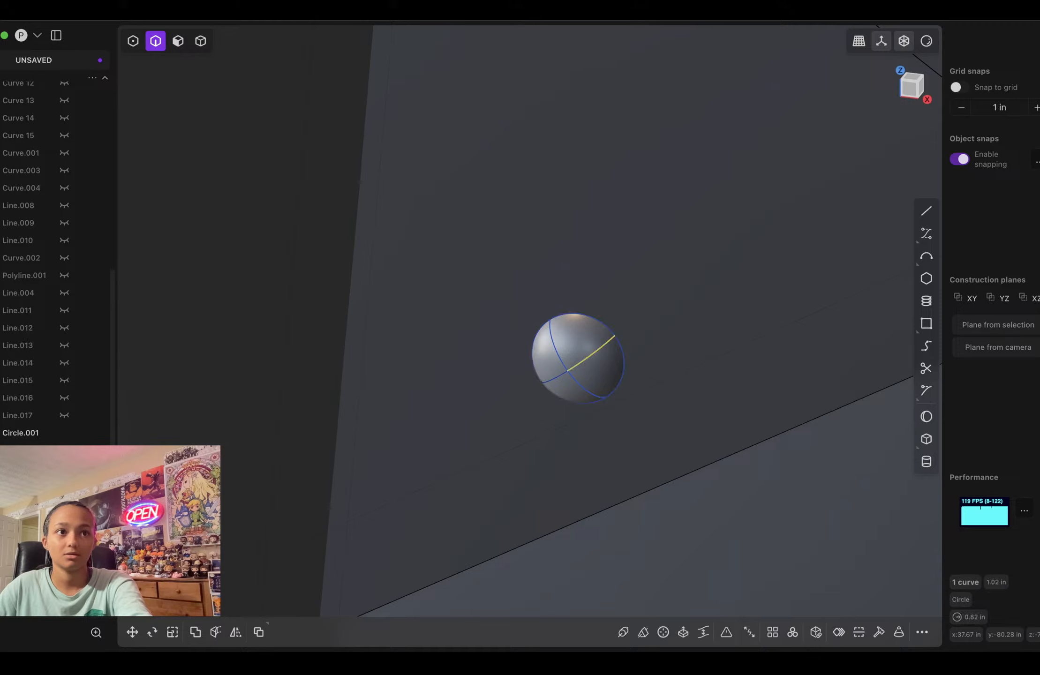
pyautogui.doubleClick(543, 383)
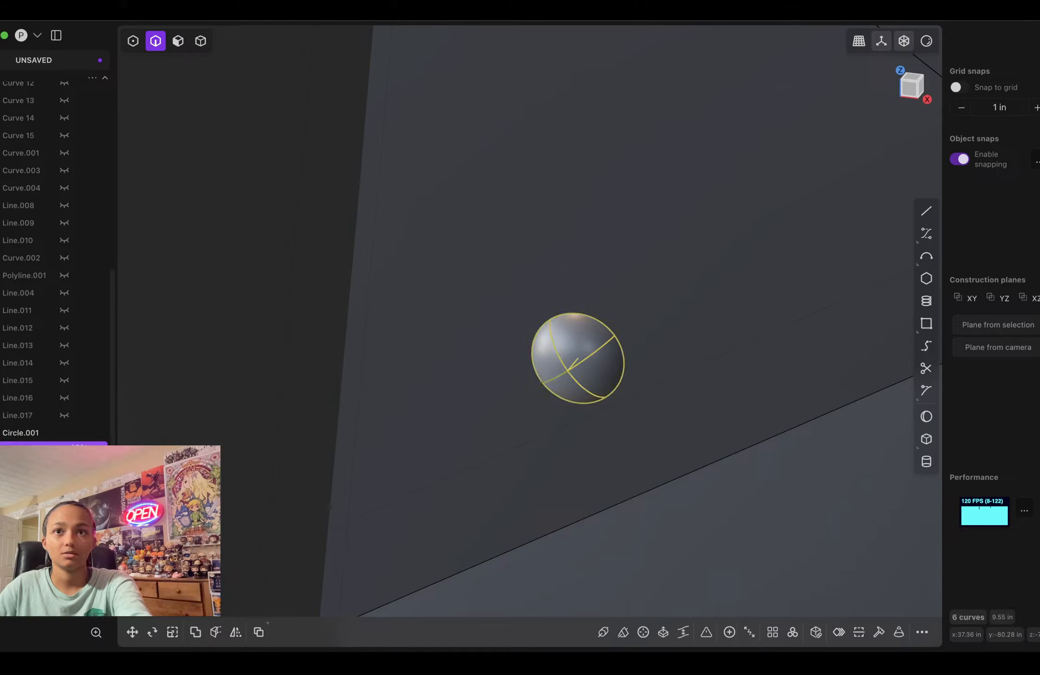
pyautogui.press('Delete')
# Step: Close the open base of the lofted dome sheet to turn it into a solid
pyautogui.scroll(10, 47, 234)
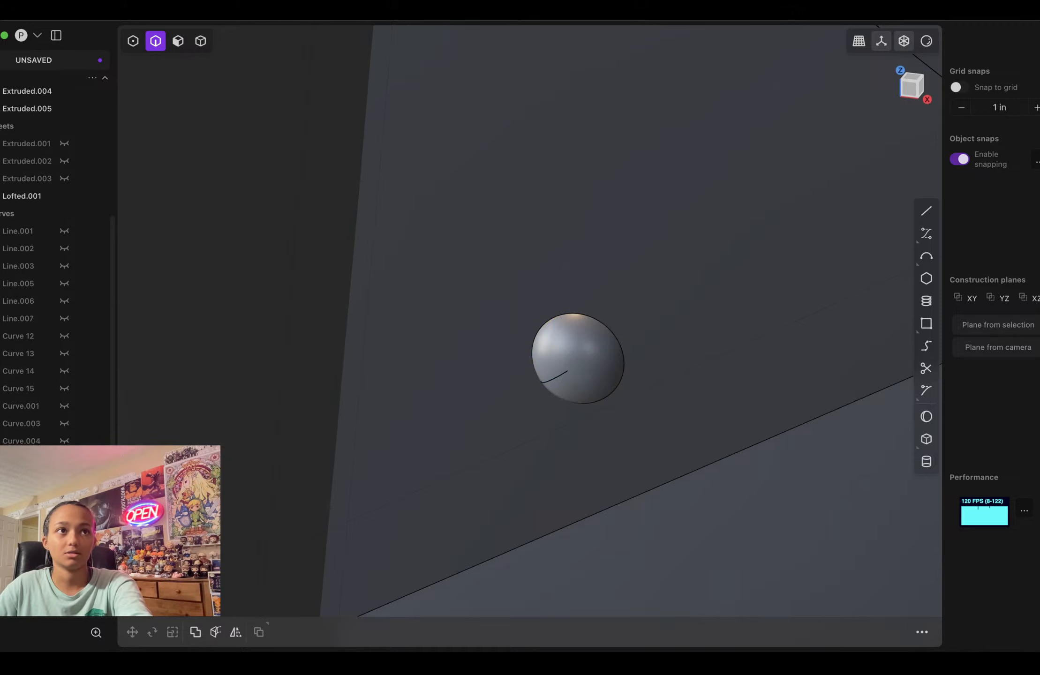
pyautogui.click(28, 233)
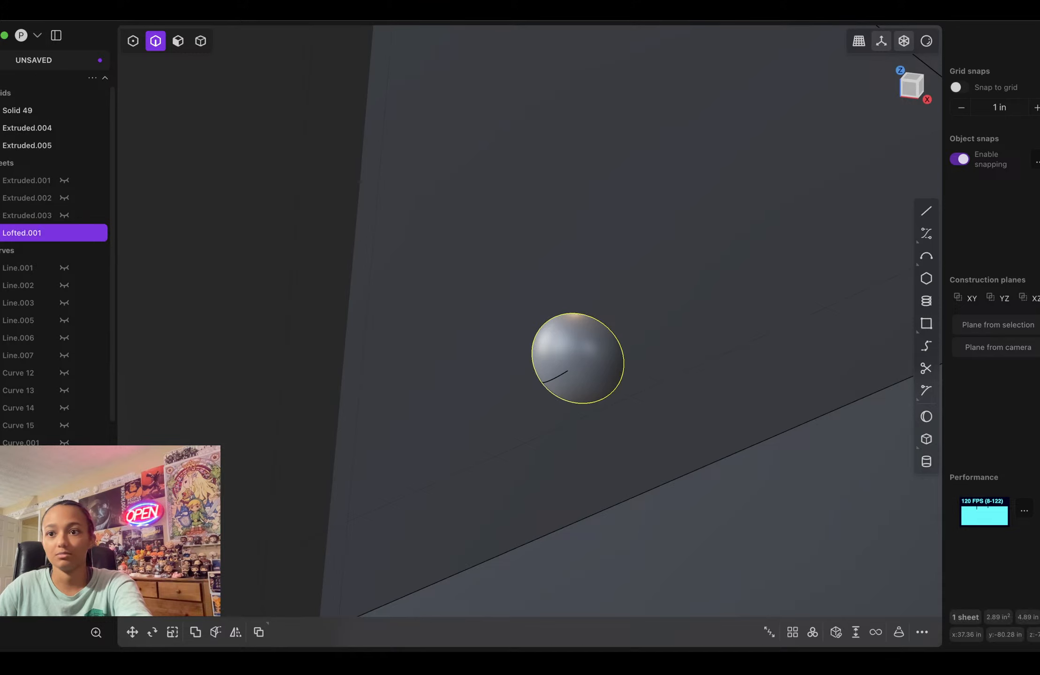
pyautogui.click(836, 633)
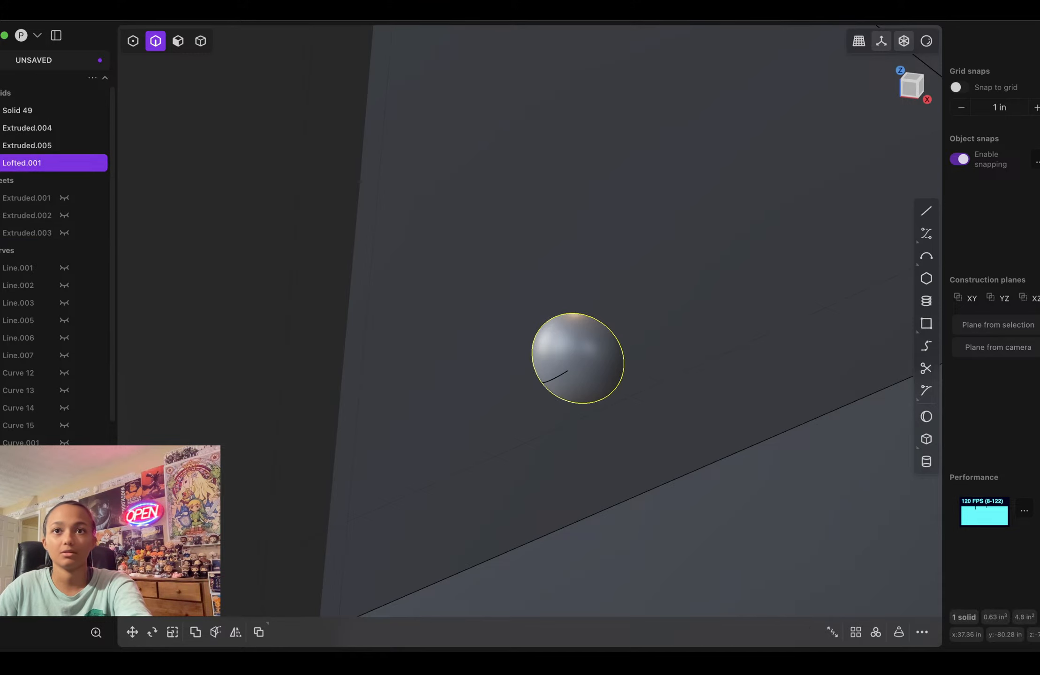
# Step: Duplicate the dome and move the copy up 11.783 in along Z in the front view, over the upper circle
pyautogui.scroll(-10, 572, 433)
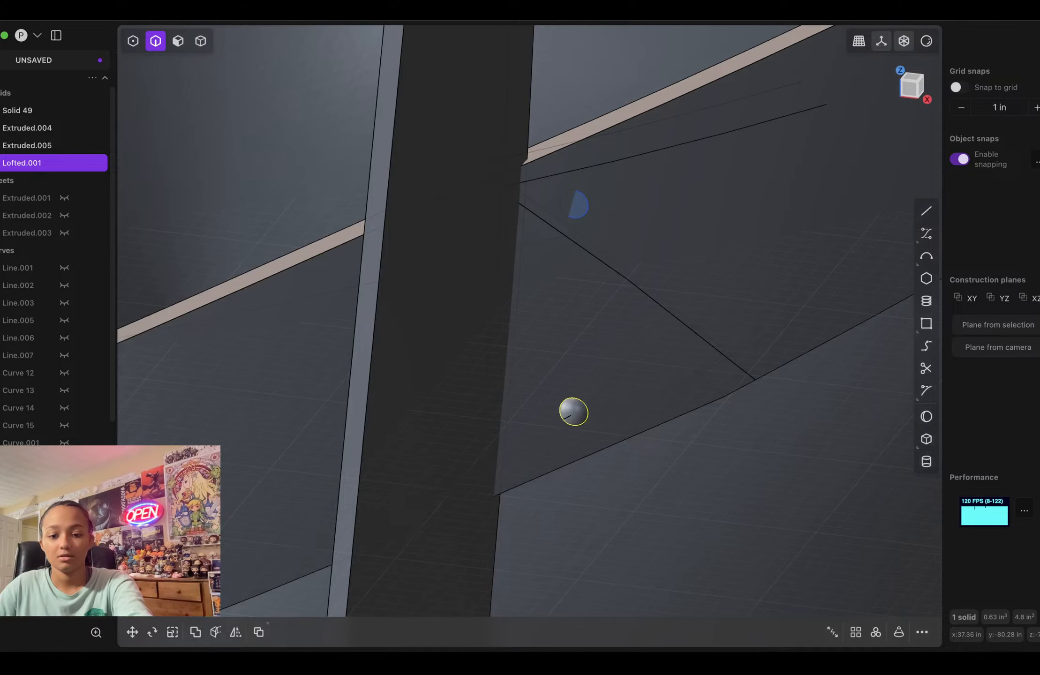
pyautogui.press('KP_1')
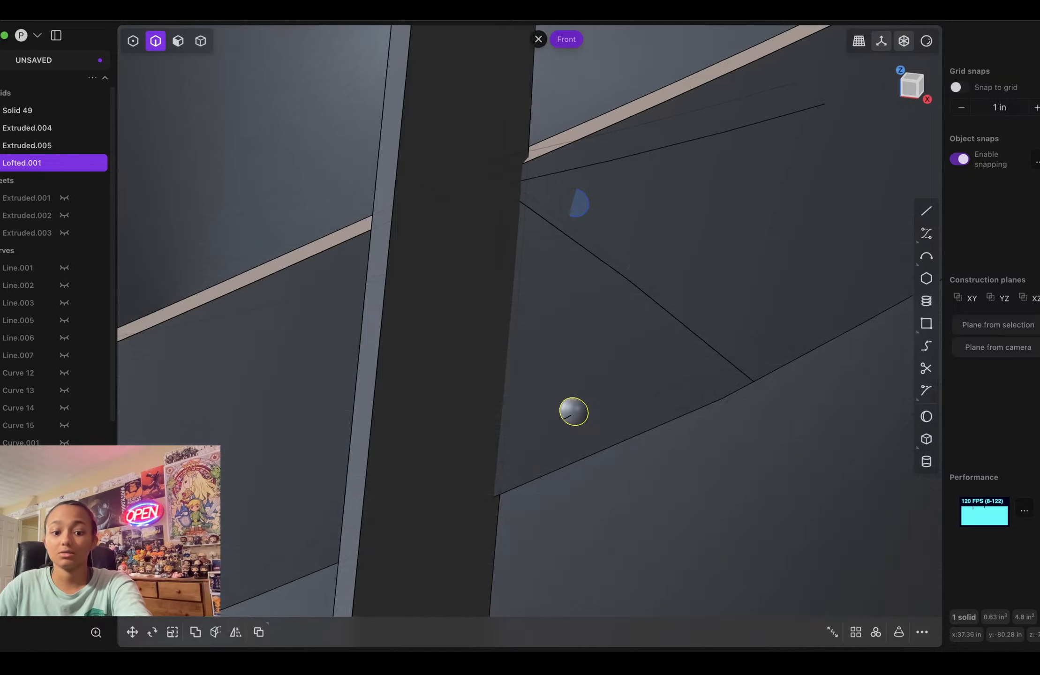
pyautogui.hotkey('ctrl', 'd')
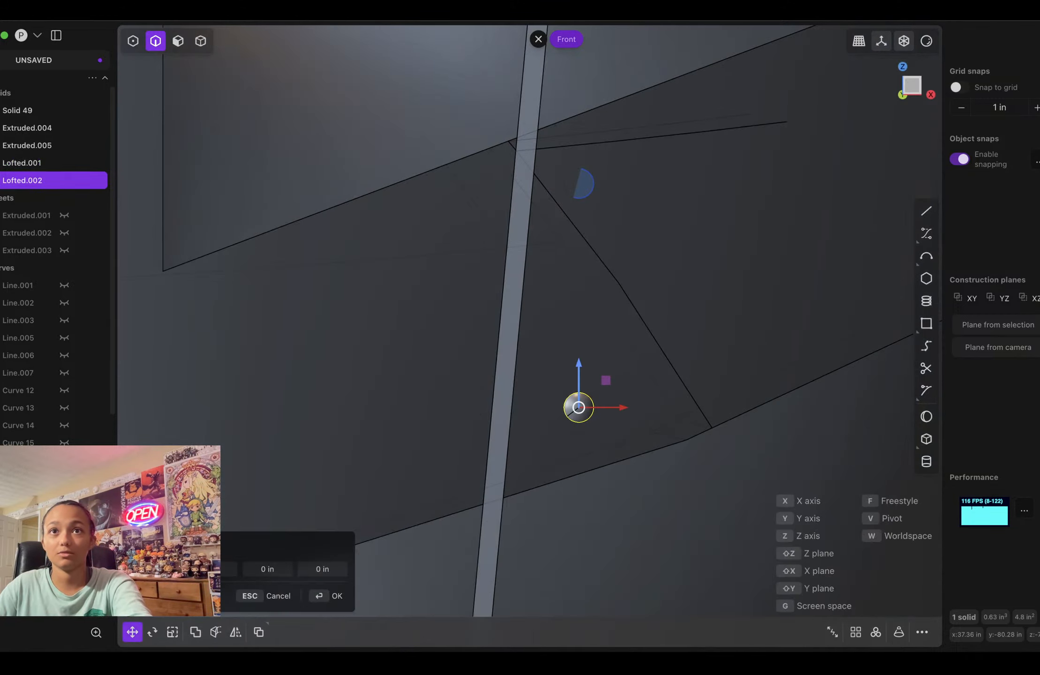
pyautogui.press('z')
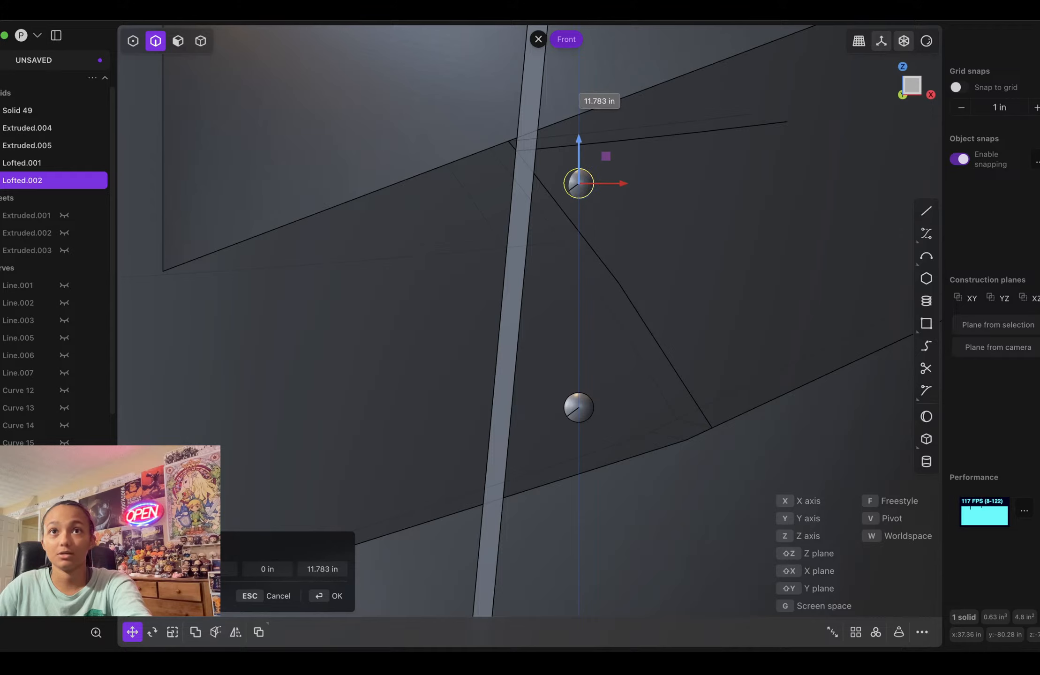
pyautogui.press('Return')
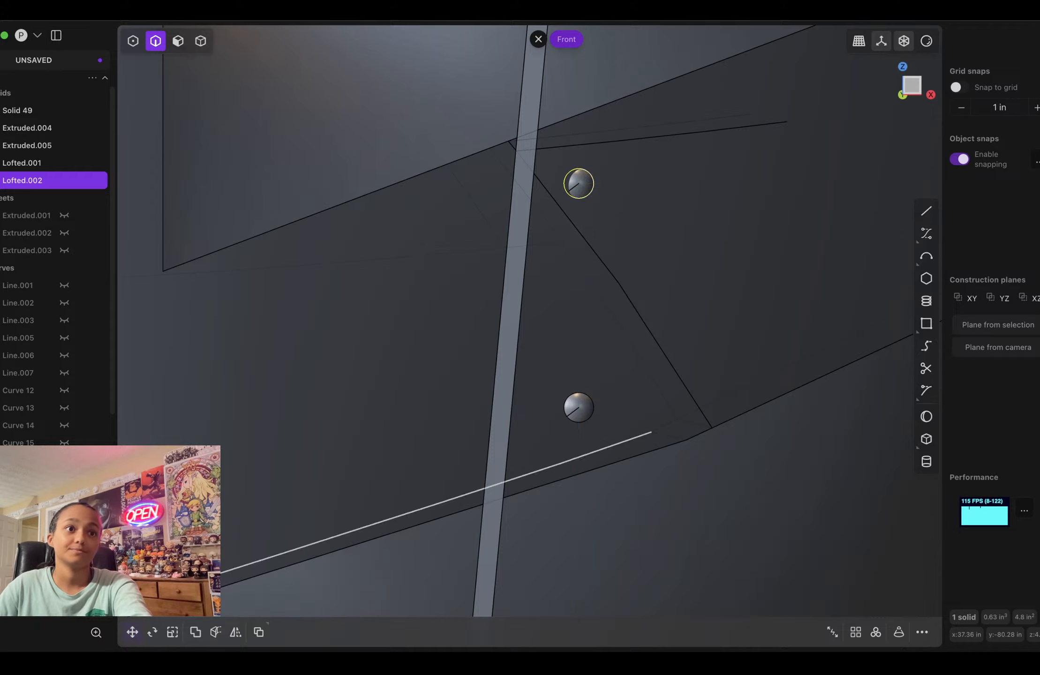
# Step: Rotate the upper dome about 39° around Z and tilt it slightly around X to follow the panel surface
pyautogui.scroll(-6, 47, 357)
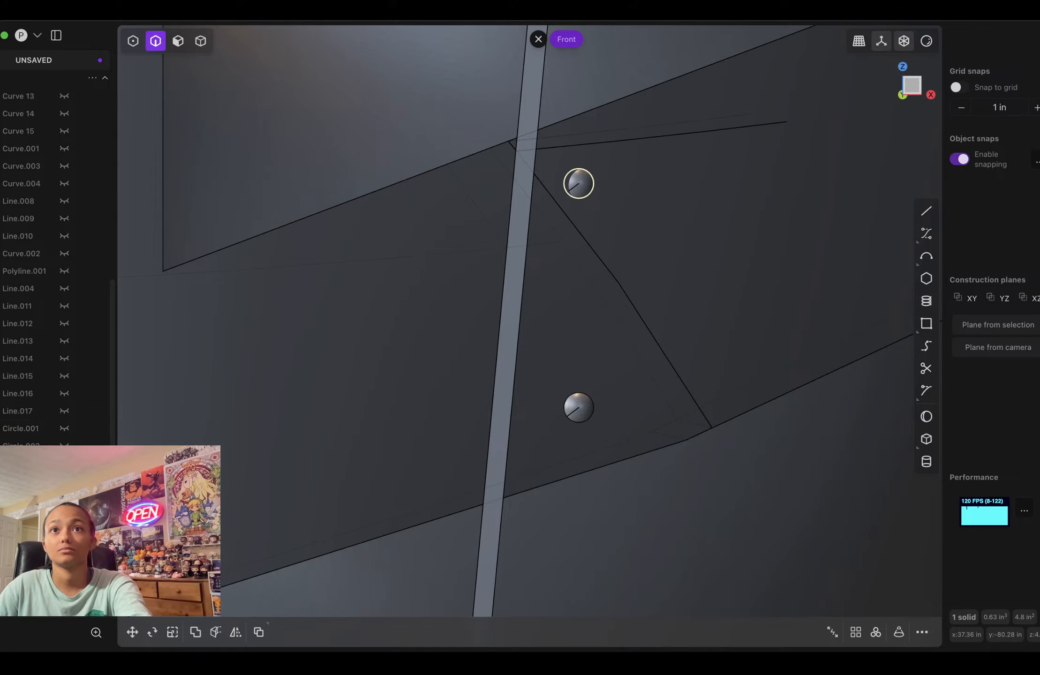
pyautogui.moveTo(586, 141); pyautogui.dragTo(506, 211, button='middle')
pyautogui.scroll(4, 563, 225)
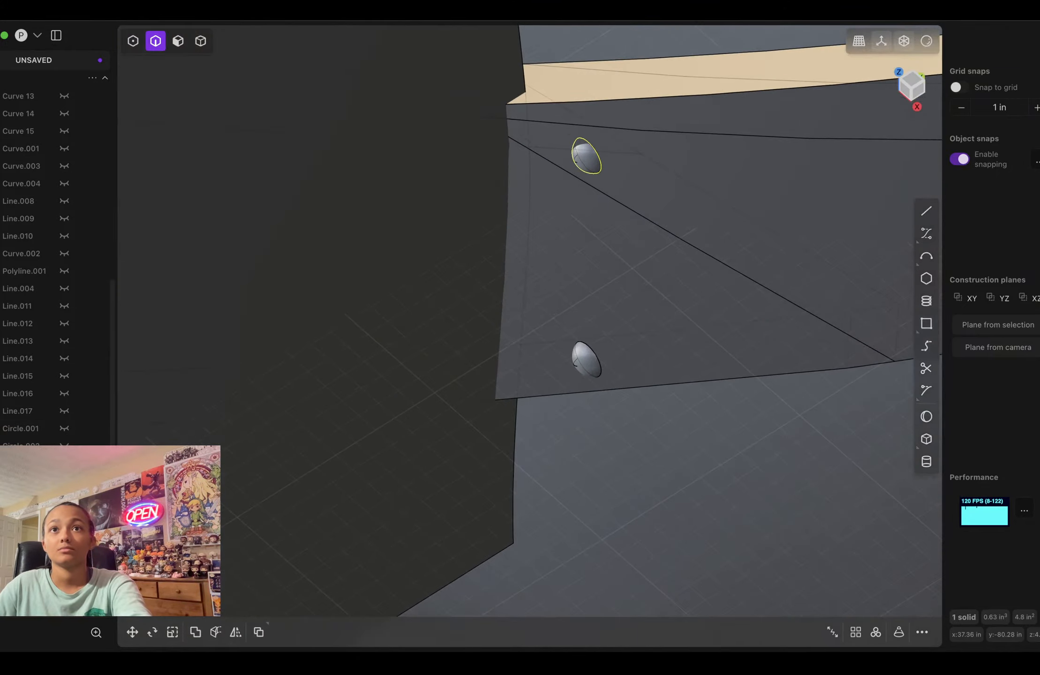
pyautogui.press('r')
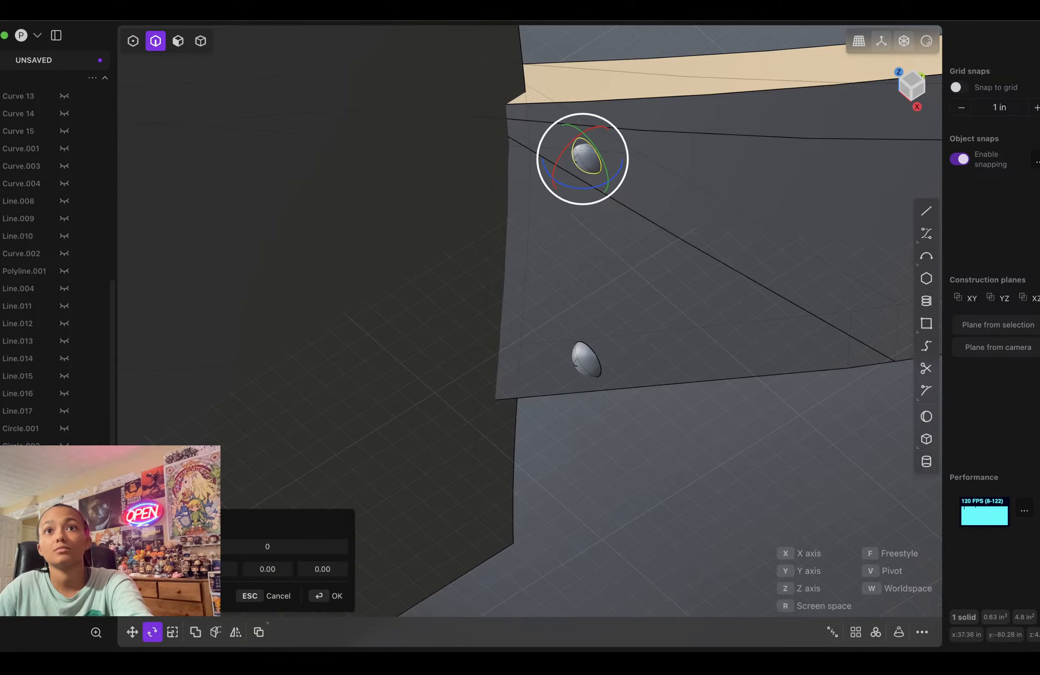
pyautogui.moveTo(590, 188); pyautogui.dragTo(613, 178)
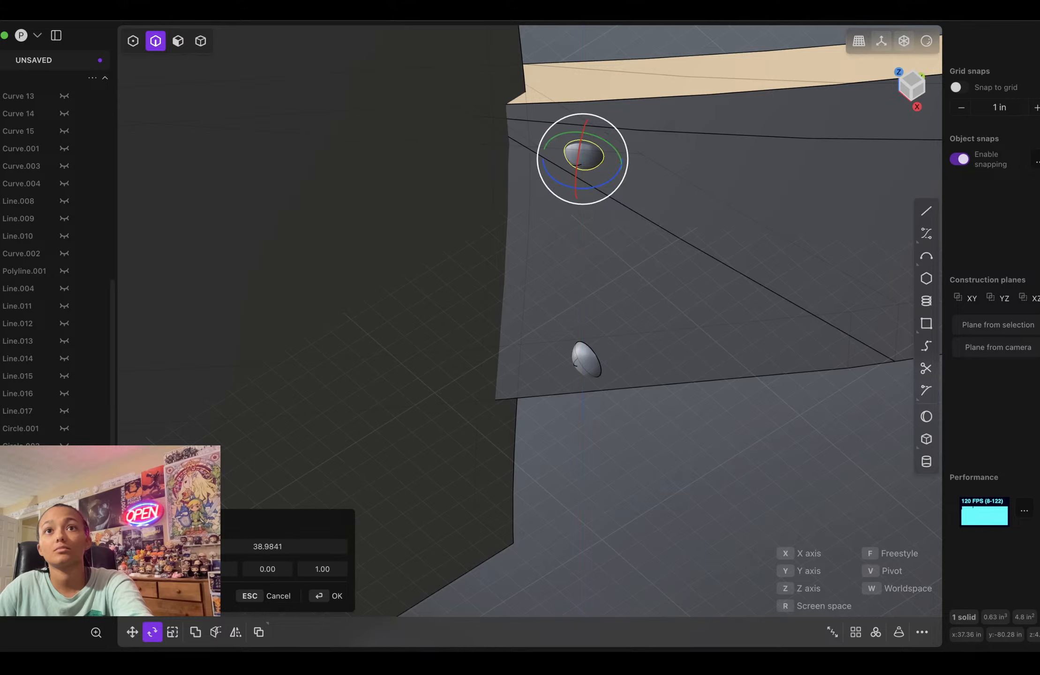
pyautogui.moveTo(585, 125); pyautogui.dragTo(590, 126)
pyautogui.moveTo(609, 225); pyautogui.dragTo(587, 207, button='middle')
pyautogui.press('Return')
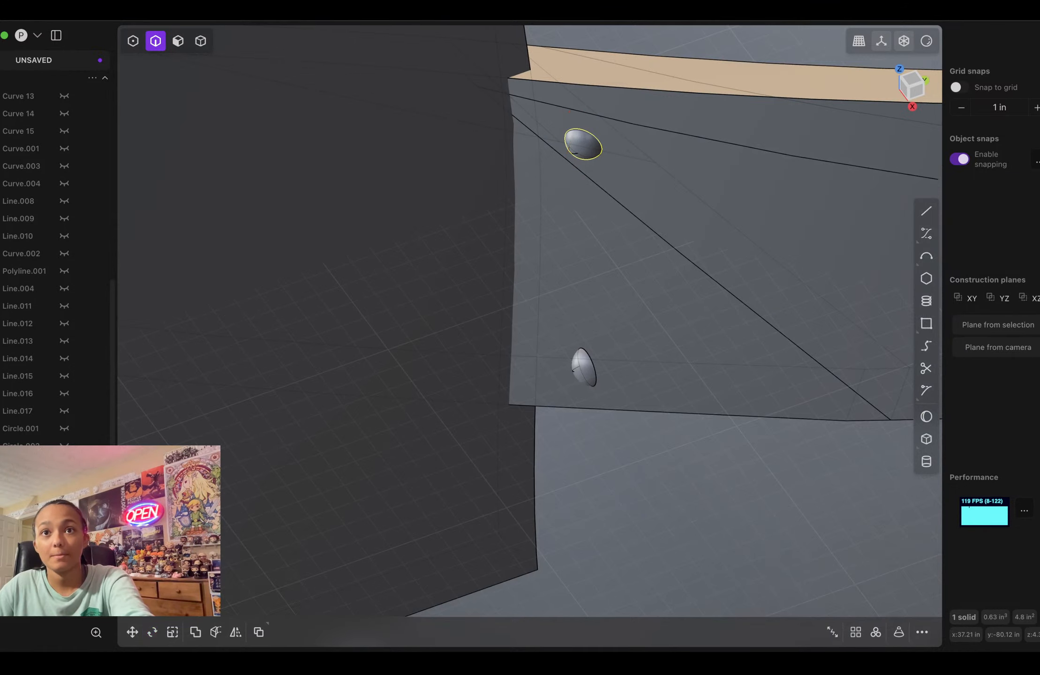
# Step: Select the lower dome as a body and rotate it about 41° around Z and about 4.5° around X
pyautogui.press('Escape')
pyautogui.click(201, 40)
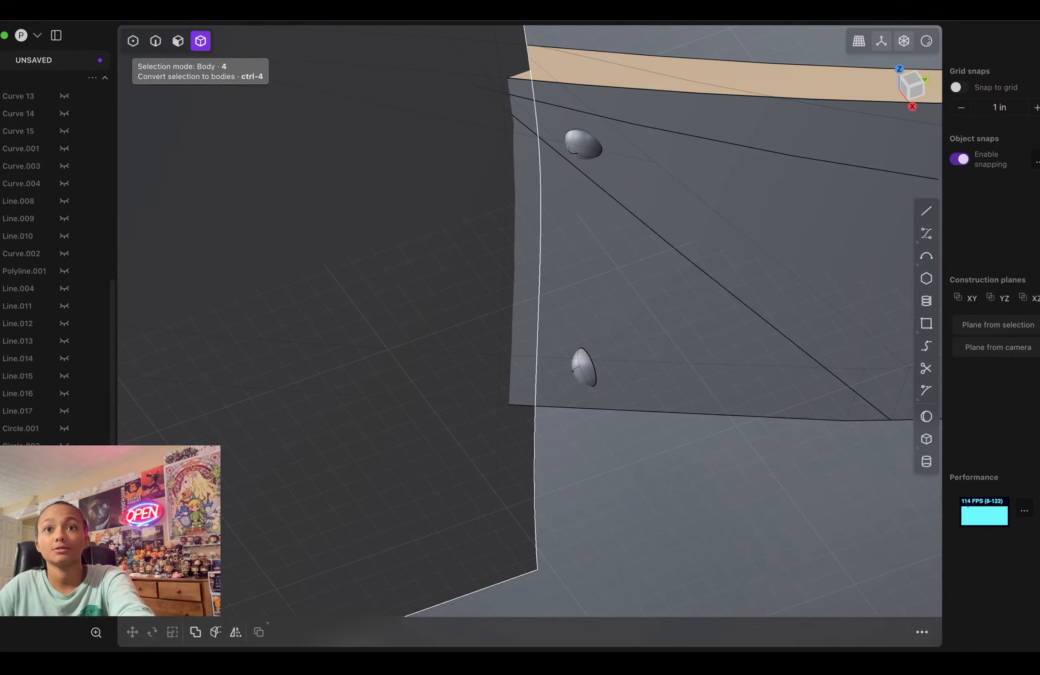
pyautogui.click(583, 367)
pyautogui.press('r')
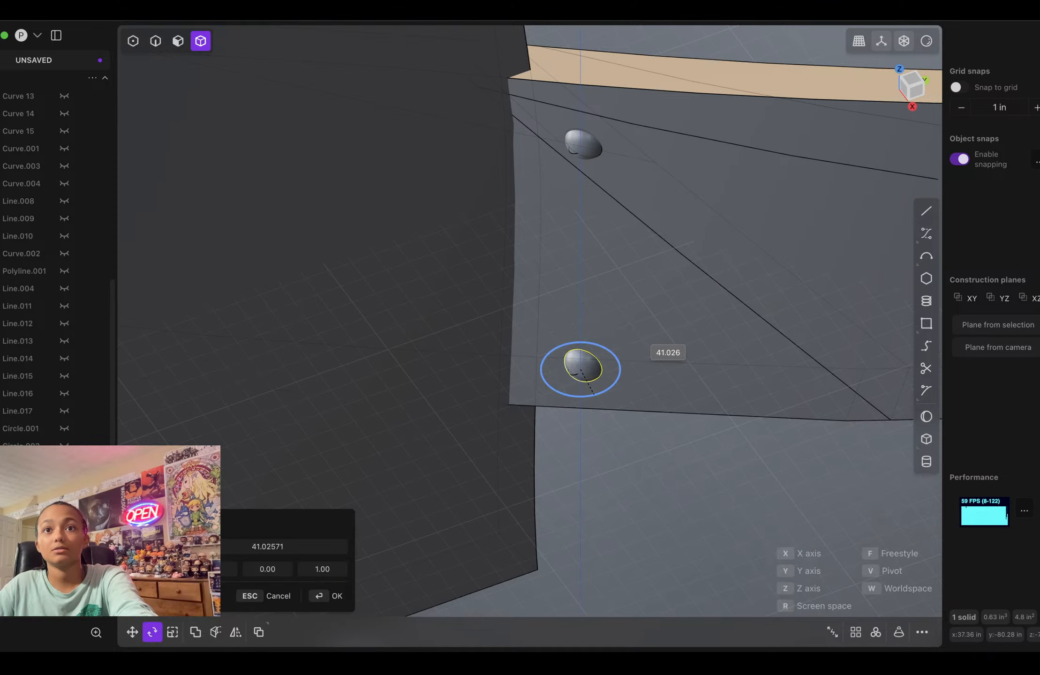
pyautogui.press('x')
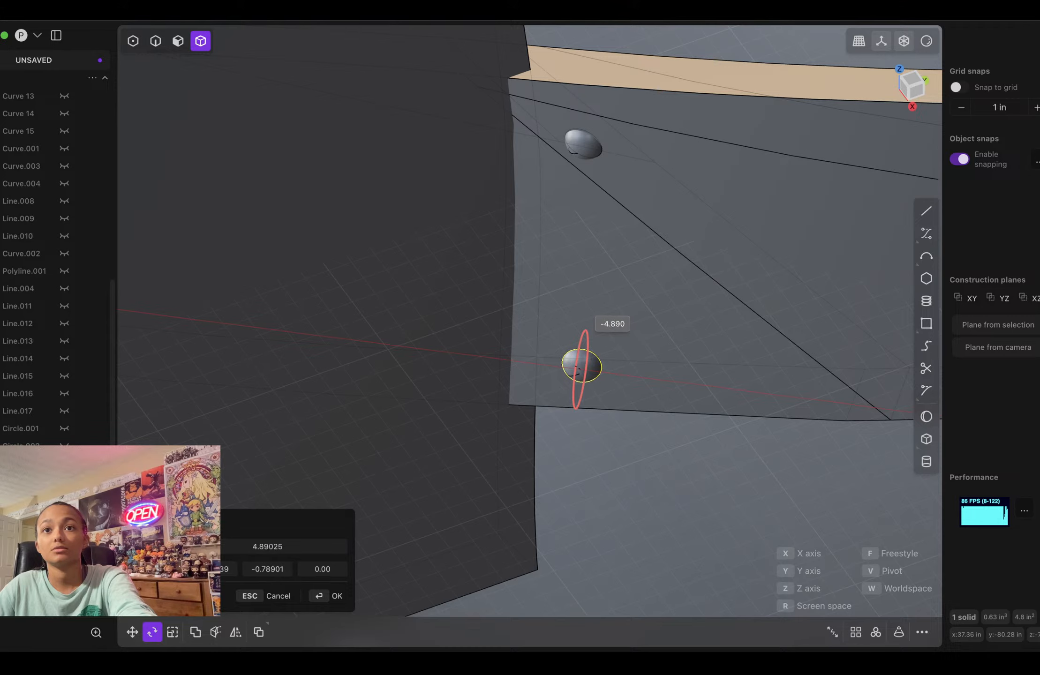
pyautogui.press('f')
pyautogui.moveTo(581, 365); pyautogui.dragTo(656, 281, button='middle')
pyautogui.press('7')
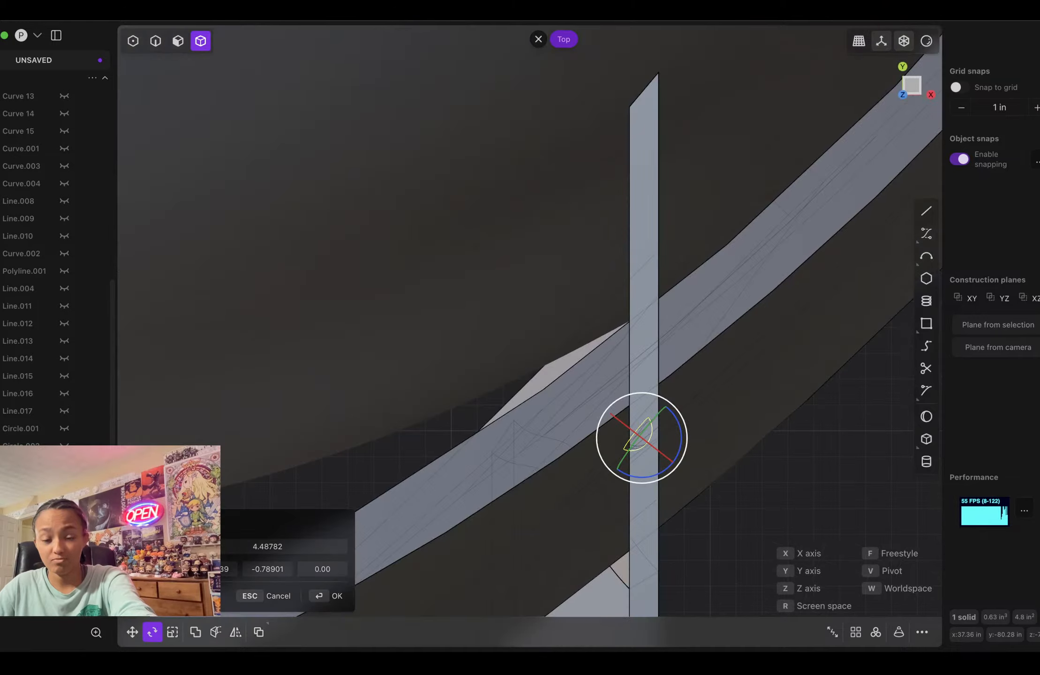
pyautogui.moveTo(656, 281); pyautogui.dragTo(718, 232, button='middle')
pyautogui.keyDown('shift'); pyautogui.moveTo(656, 449); pyautogui.dragTo(518, 135, button='middle'); pyautogui.keyUp('shift')
pyautogui.scroll(-4, 610, 371)
pyautogui.keyDown('shift'); pyautogui.moveTo(519, 375); pyautogui.dragTo(533, 205, button='middle'); pyautogui.keyUp('shift')
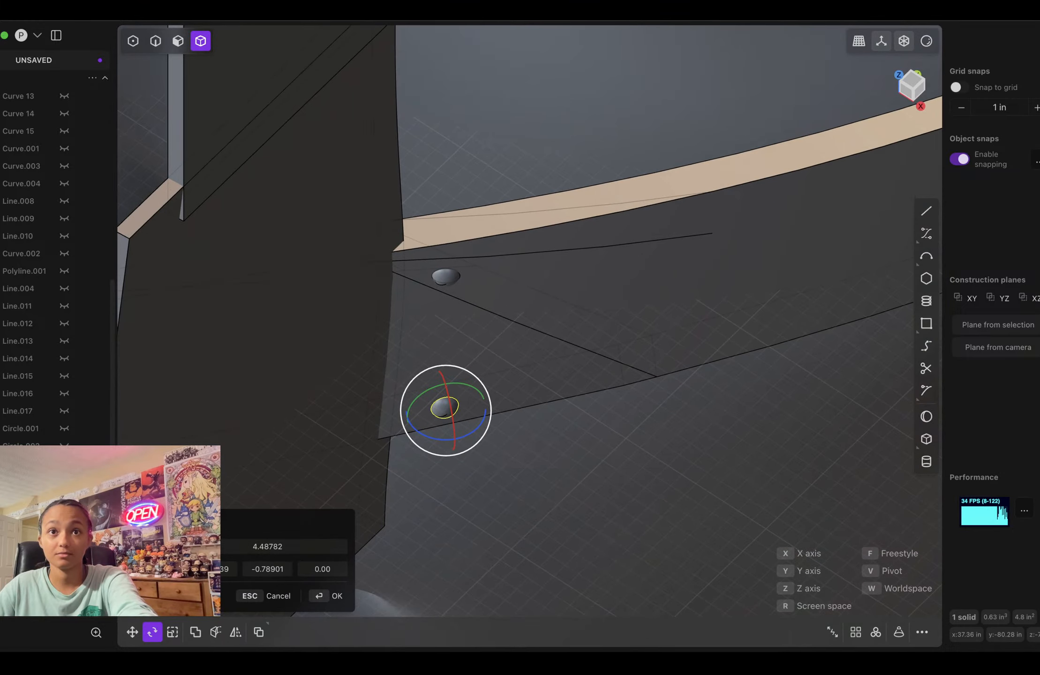
pyautogui.press('Return')
# Step: Move the lower dome about 1.25 in along Y toward the panel, and rotate it about -8.8° around Z
pyautogui.press('g')
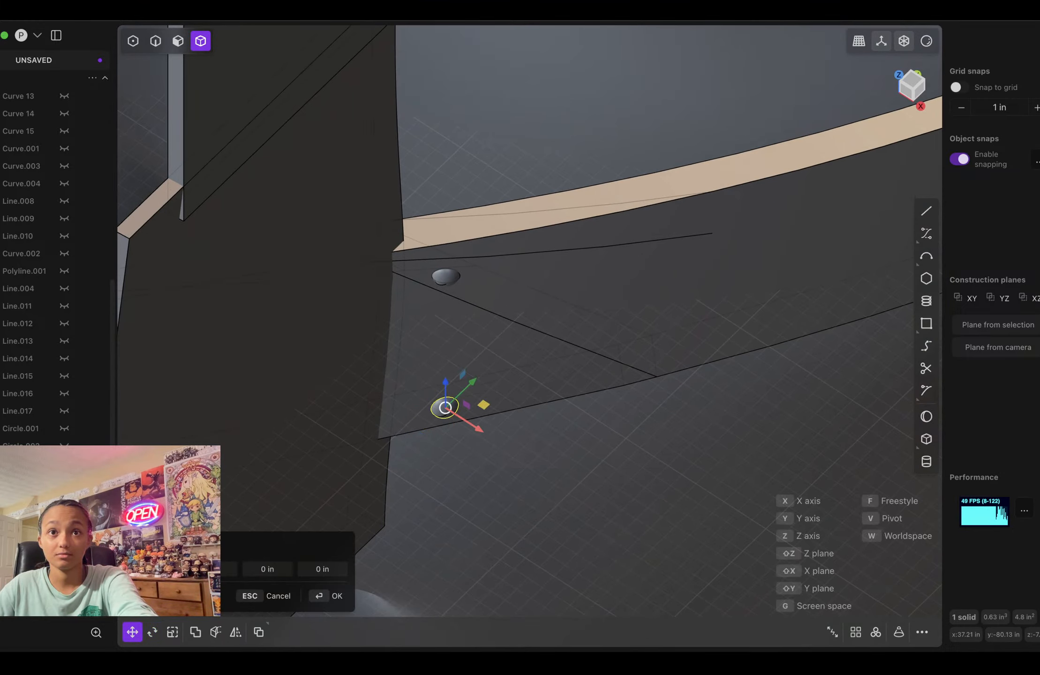
pyautogui.moveTo(445, 407)
pyautogui.mouseDown()
pyautogui.moveTo(432, 398)
pyautogui.moveTo(446, 386)
pyautogui.mouseUp()
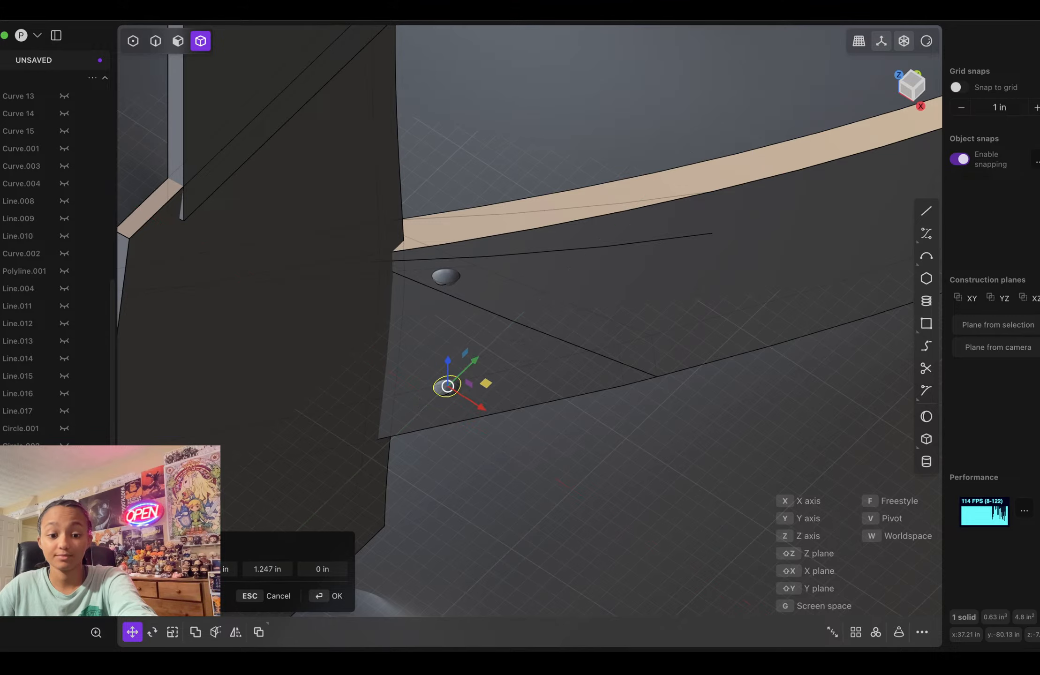
pyautogui.scroll(5, 448, 385)
pyautogui.press('r')
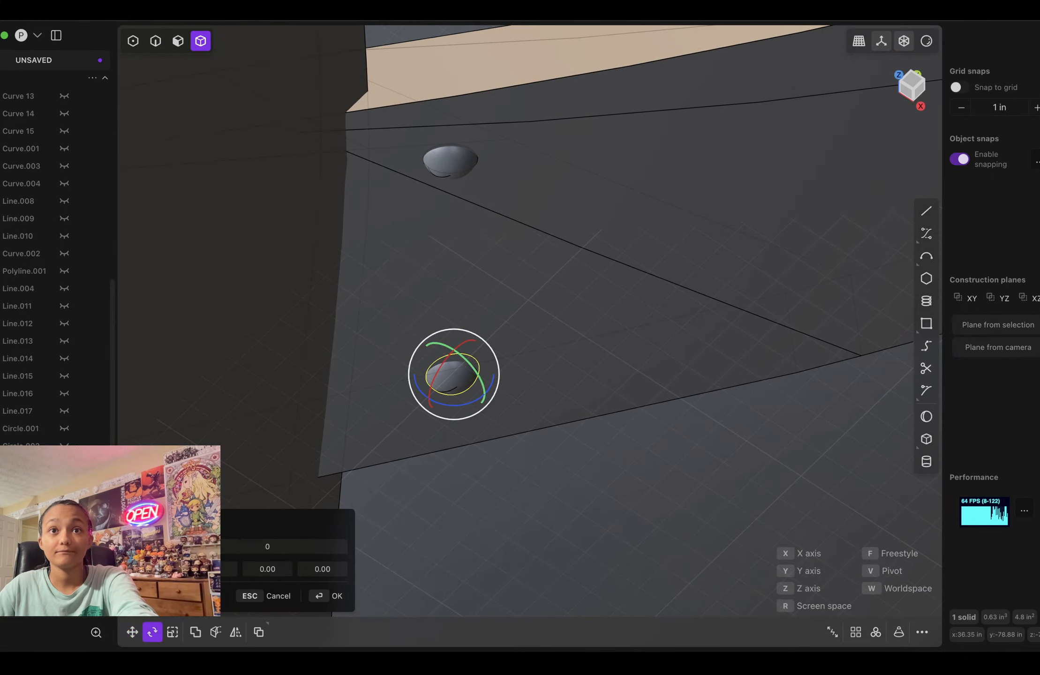
pyautogui.press('z')
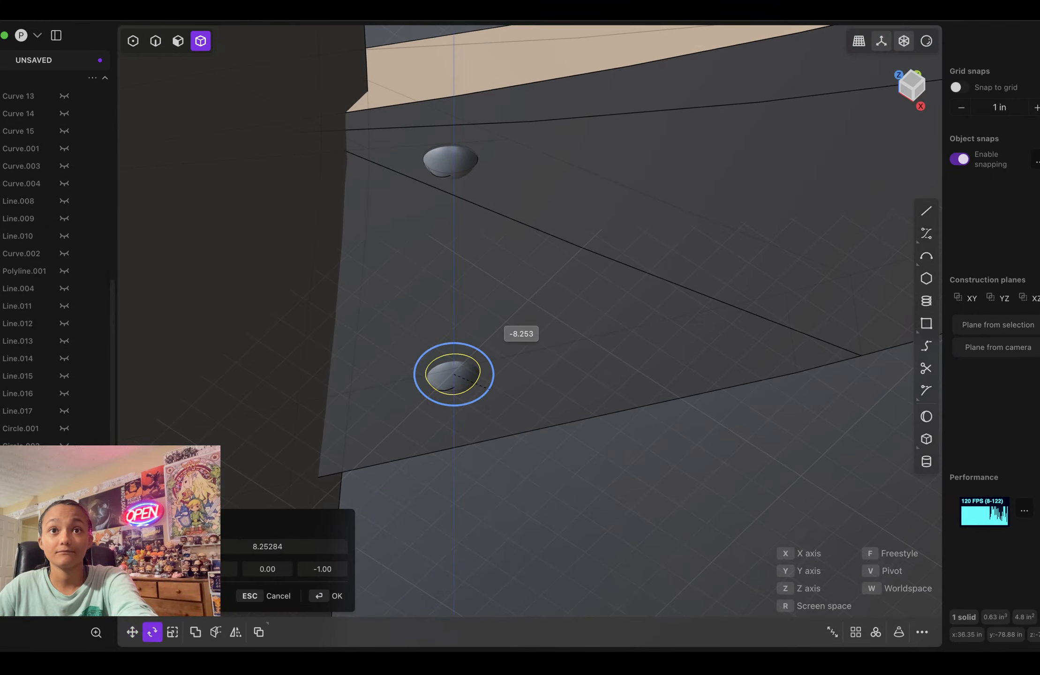
pyautogui.moveTo(490, 390); pyautogui.dragTo(489, 391)
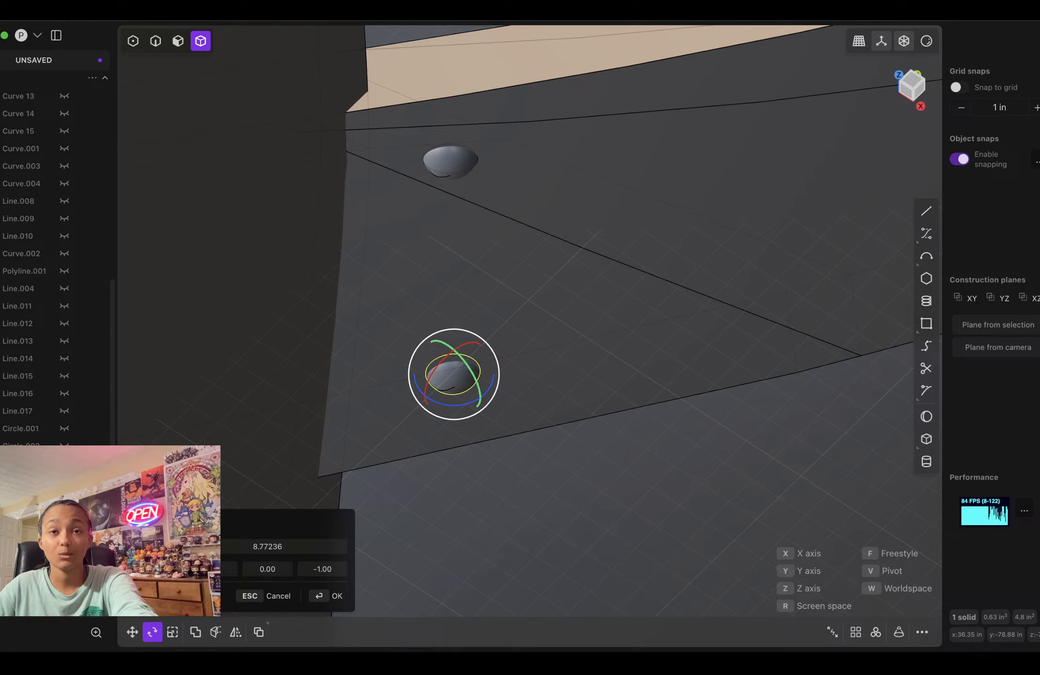
pyautogui.press('Return')
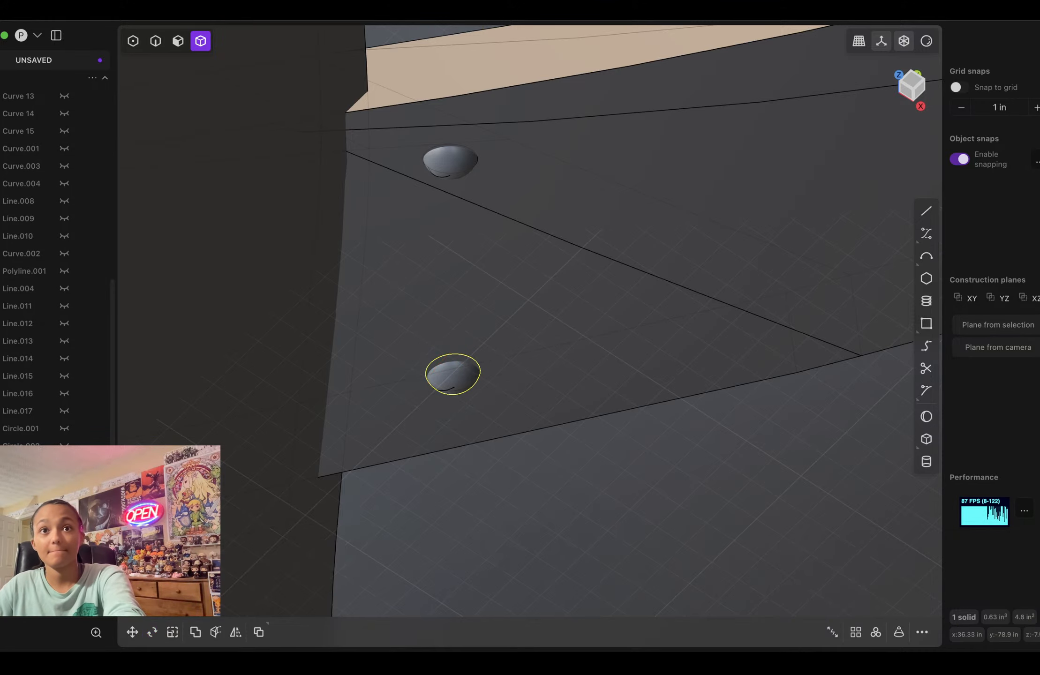
# Step: Rotate the lower dome about 11.2° around X and about 1.09° around Y so it follows the panel surface
pyautogui.press('r')
pyautogui.moveTo(489, 390); pyautogui.dragTo(444, 360, button='middle')
pyautogui.moveTo(433, 338); pyautogui.dragTo(432, 339)
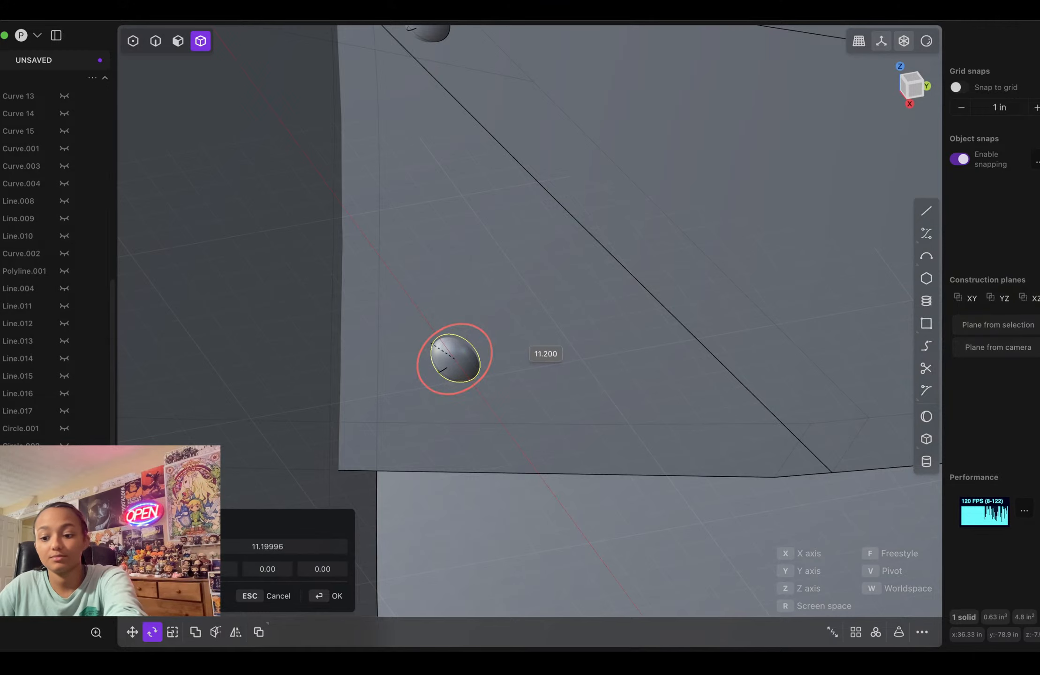
pyautogui.press('Return')
pyautogui.moveTo(450, 371); pyautogui.dragTo(412, 349, button='middle')
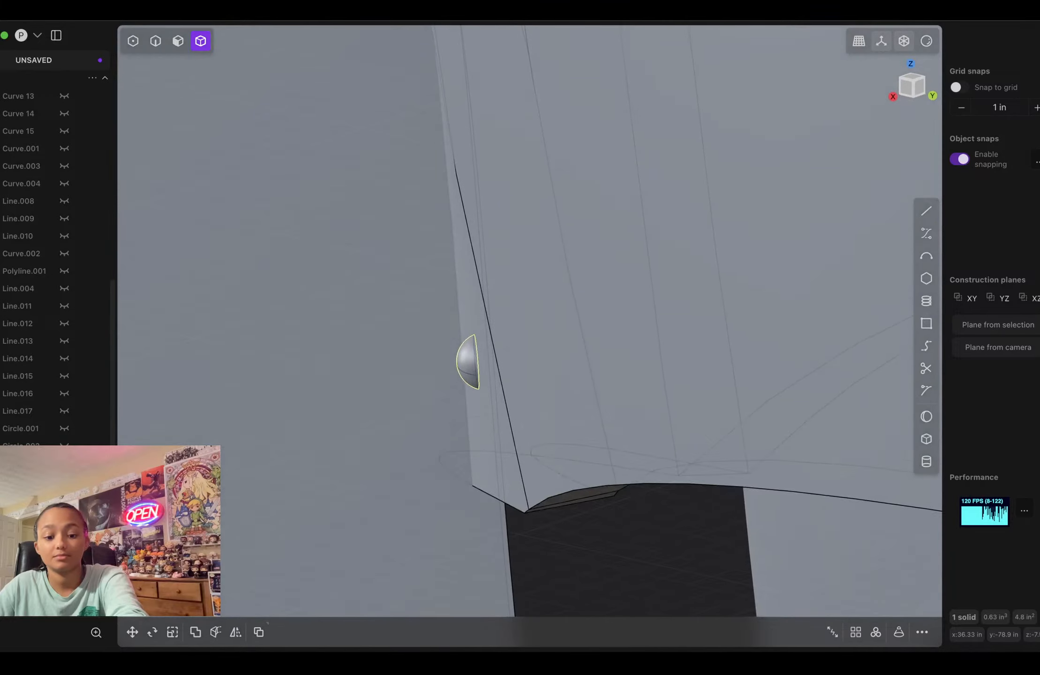
pyautogui.press('r')
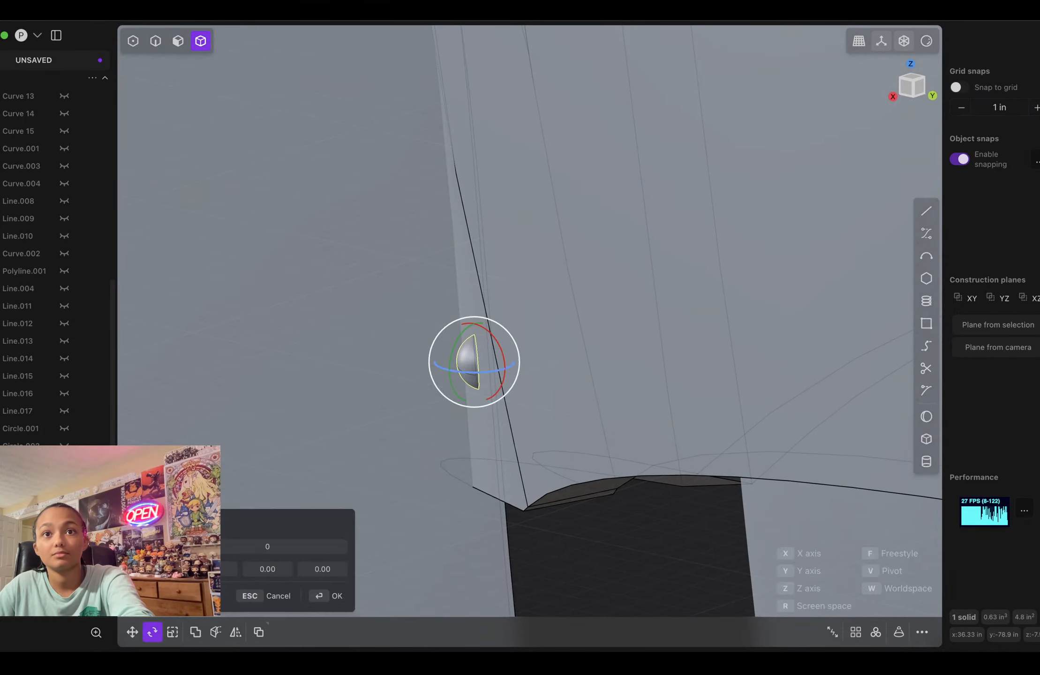
pyautogui.press('y')
pyautogui.click(477, 436)
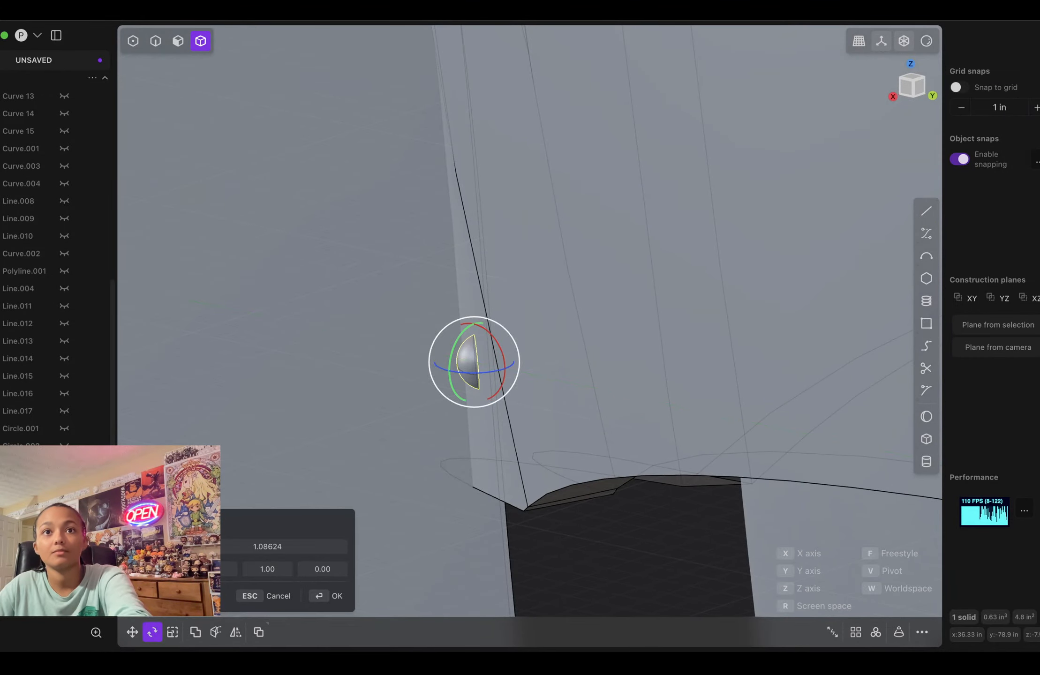
pyautogui.press('Return')
pyautogui.moveTo(479, 436); pyautogui.dragTo(356, 412, button='middle')
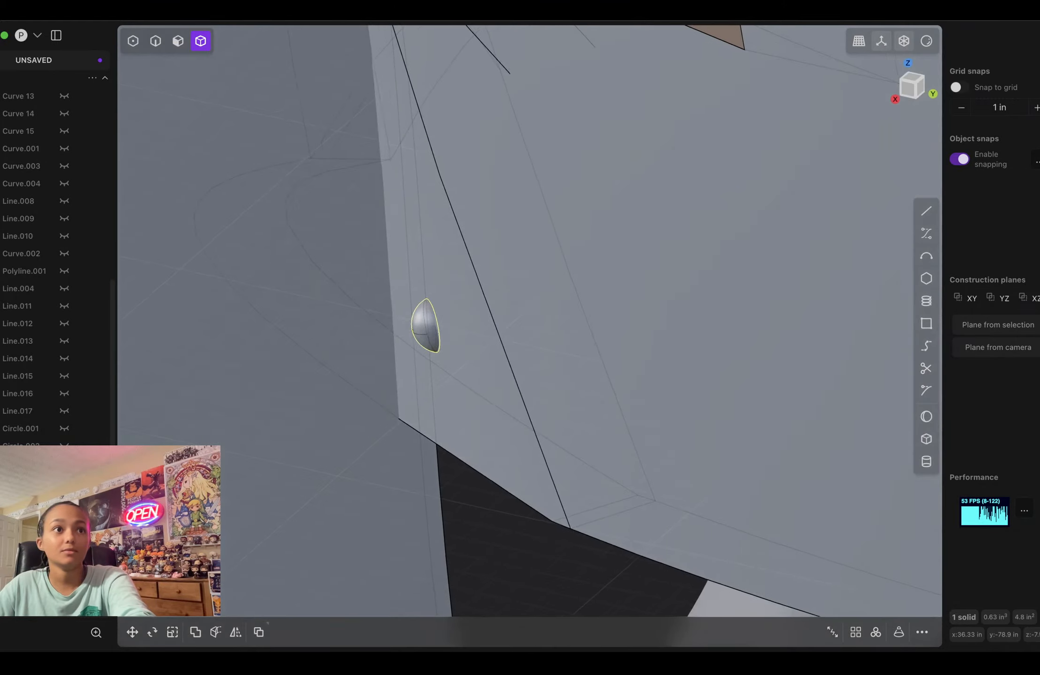
# Step: Replace the lower dome's flat back face with the mask panel's surface, hiding the mask solid temporarily to select that face
pyautogui.scroll(7, 56, 370)
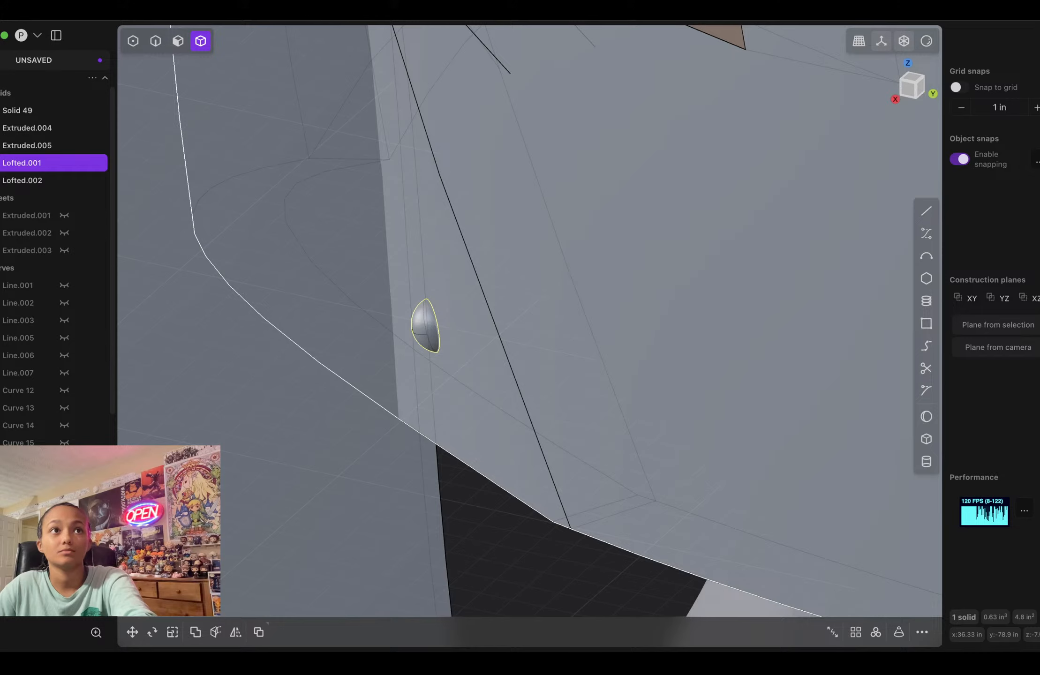
pyautogui.click(262, 202)
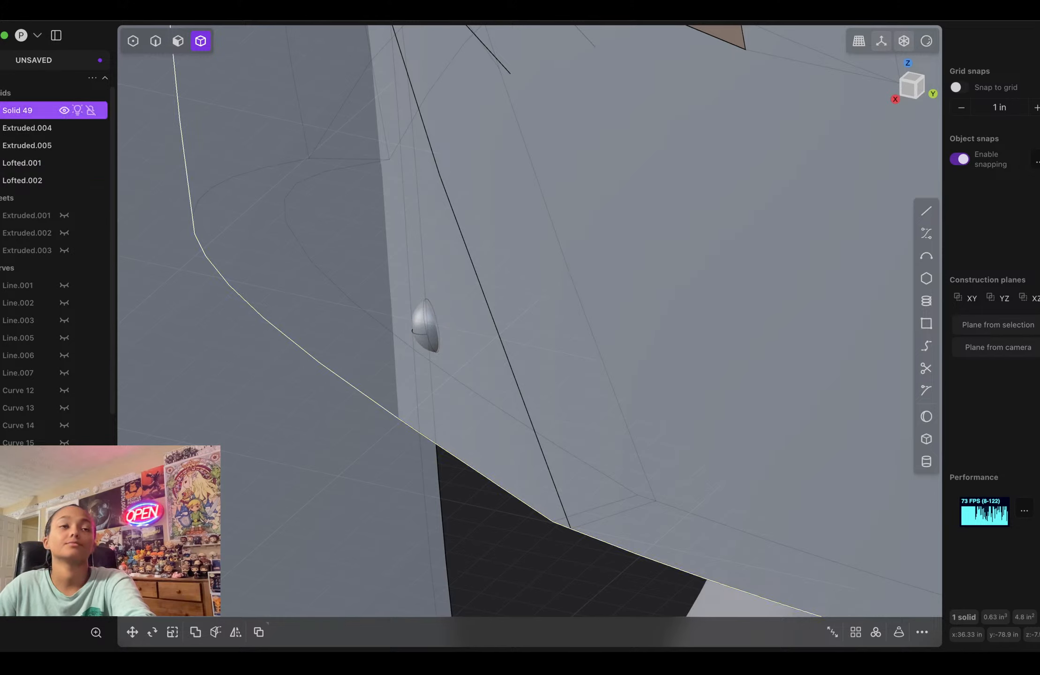
pyautogui.click(64, 110)
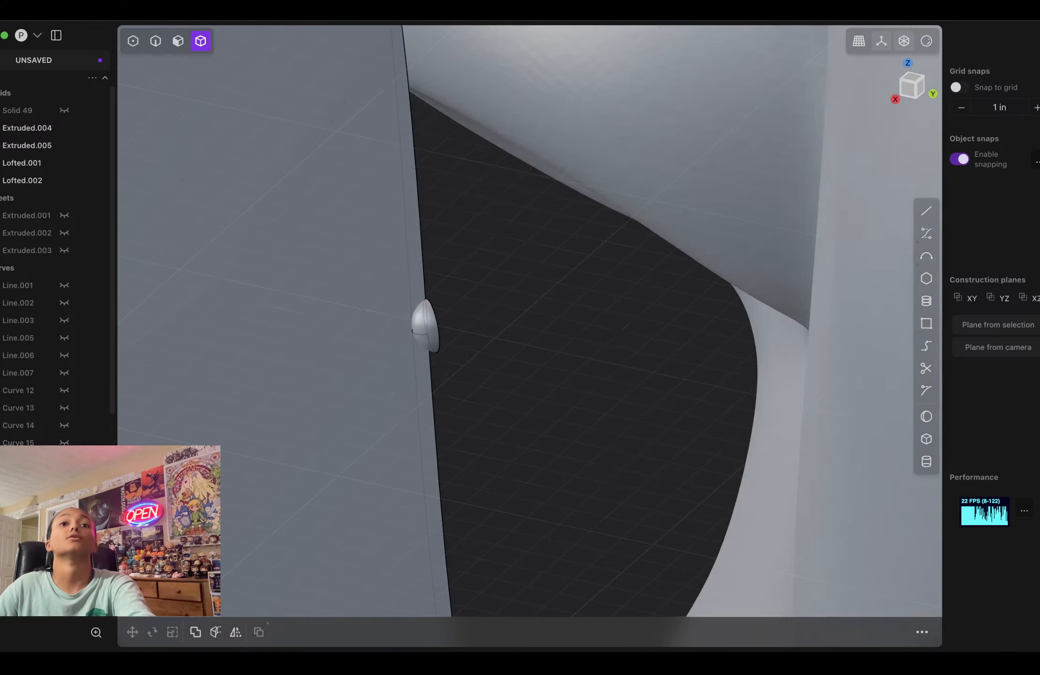
pyautogui.moveTo(441, 375); pyautogui.dragTo(375, 371, button='middle')
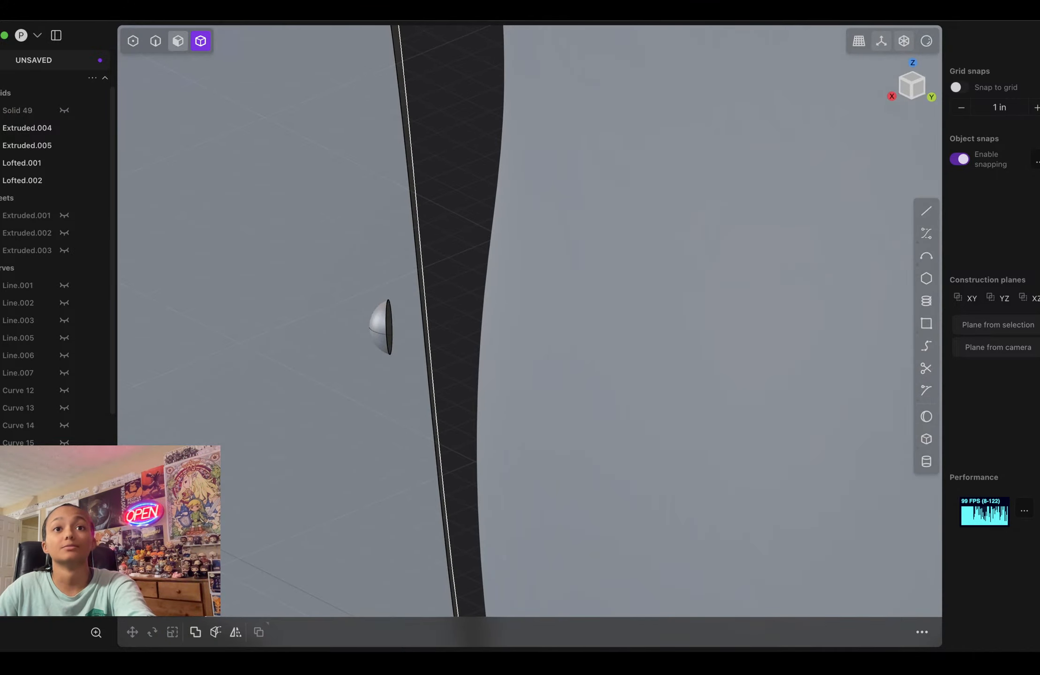
pyautogui.click(178, 40)
pyautogui.click(388, 319)
pyautogui.scroll(-4, 389, 318)
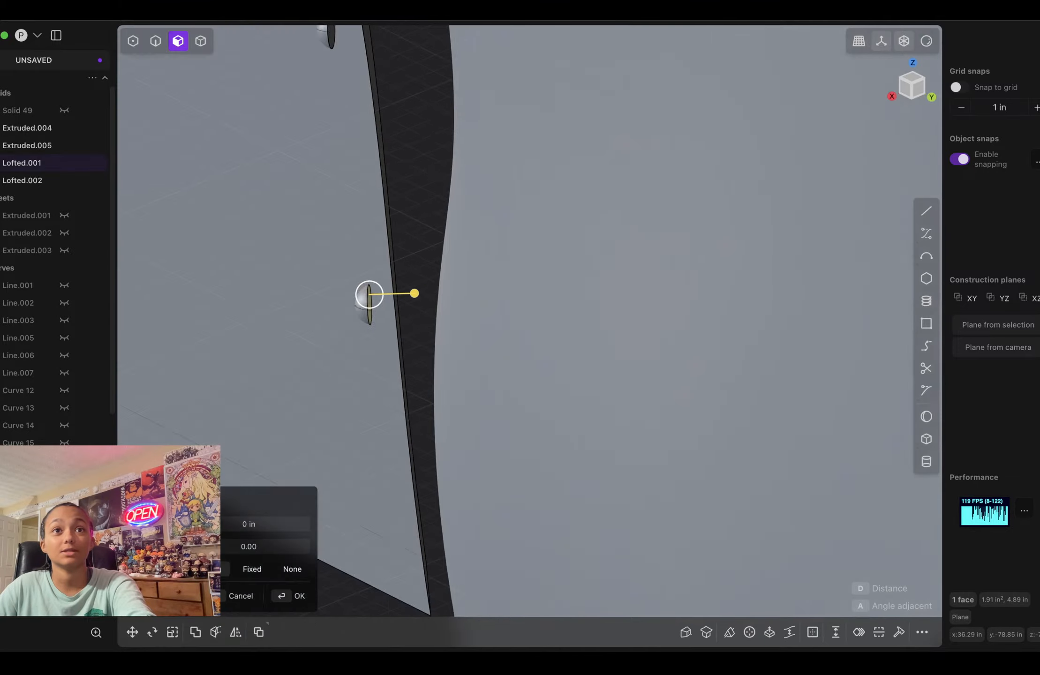
pyautogui.moveTo(389, 319); pyautogui.dragTo(487, 293, button='middle')
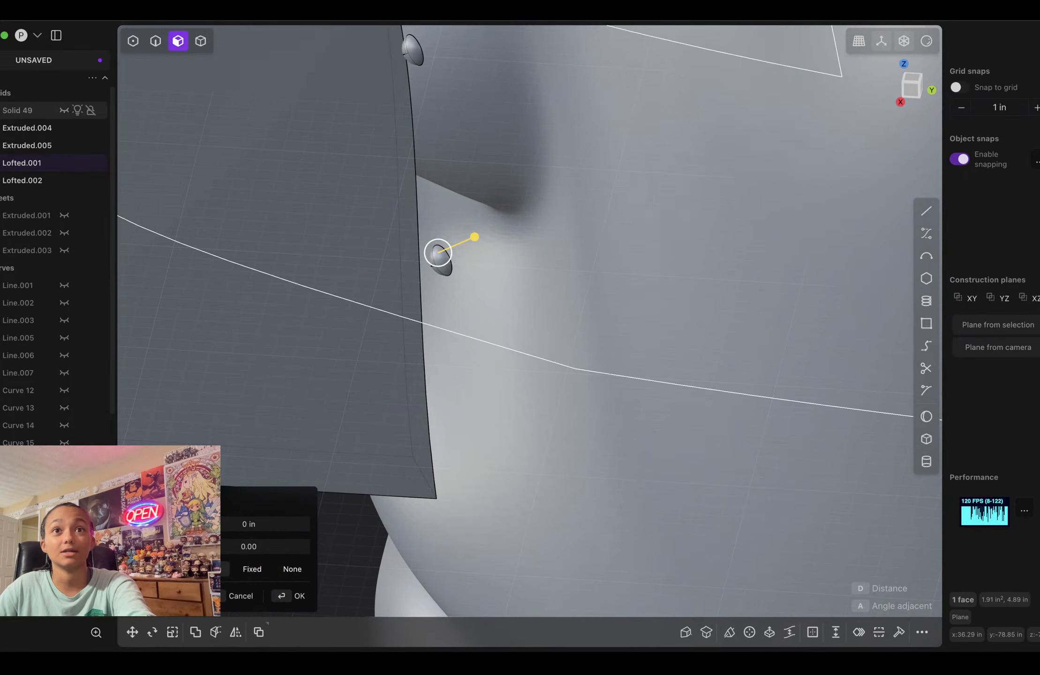
pyautogui.click(65, 111)
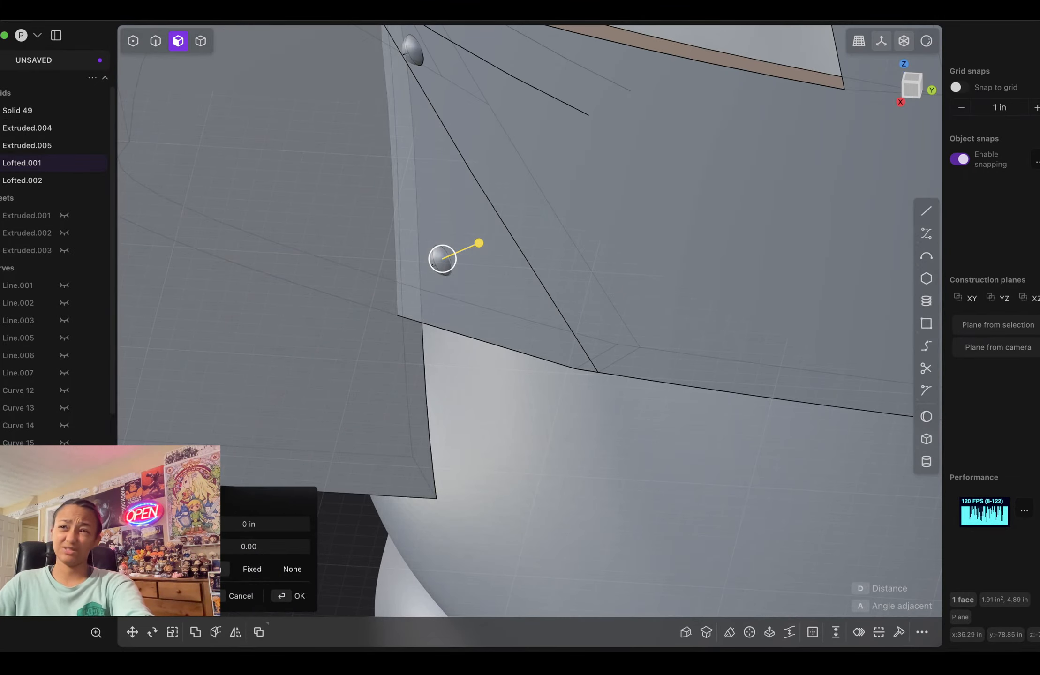
pyautogui.click(705, 632)
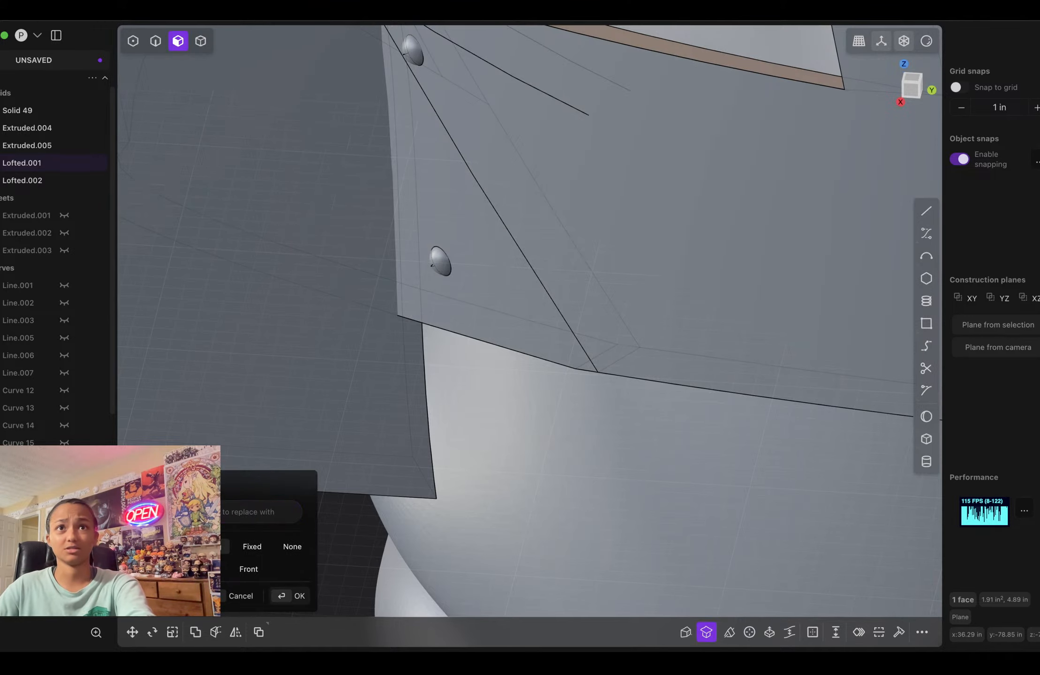
pyautogui.click(290, 596)
pyautogui.scroll(5, 431, 56)
pyautogui.moveTo(539, 300); pyautogui.dragTo(503, 323, button='middle')
pyautogui.press('Escape')
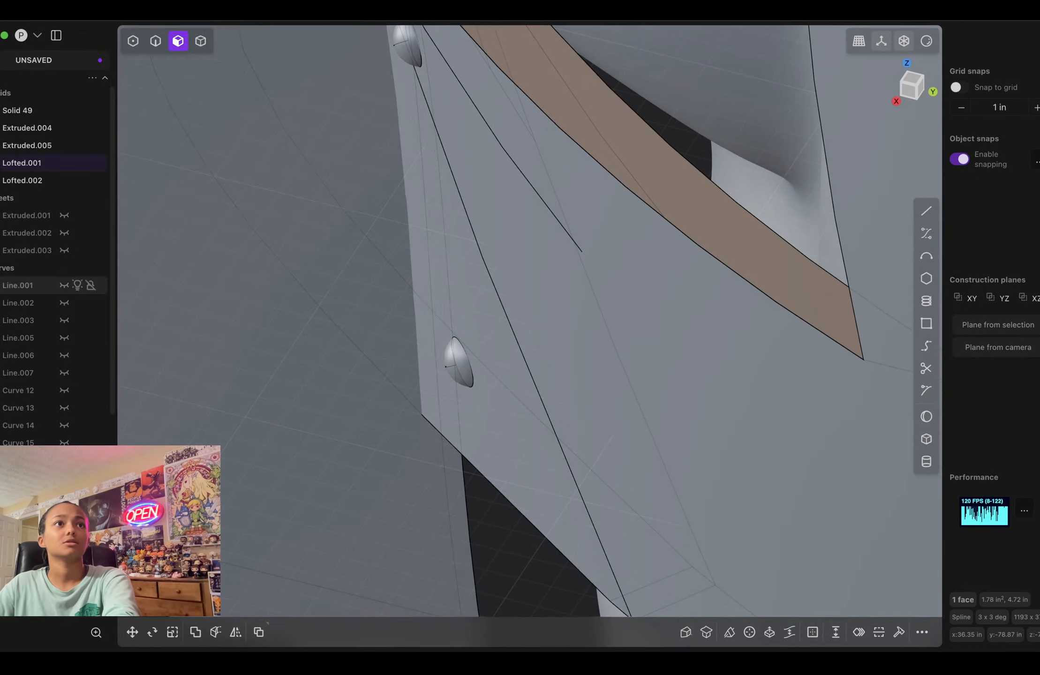
# Step: Replace the upper dome's flat back face with the mask panel's surface, hiding the mask solid only while selecting that face
pyautogui.click(64, 110)
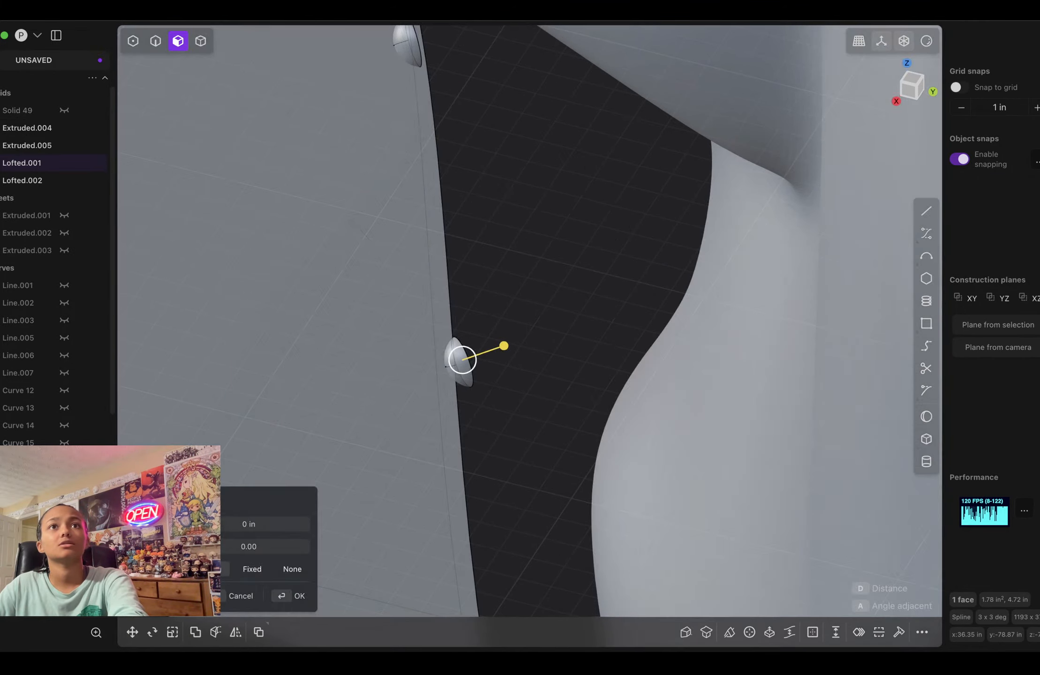
pyautogui.moveTo(516, 324); pyautogui.dragTo(475, 323, button='middle')
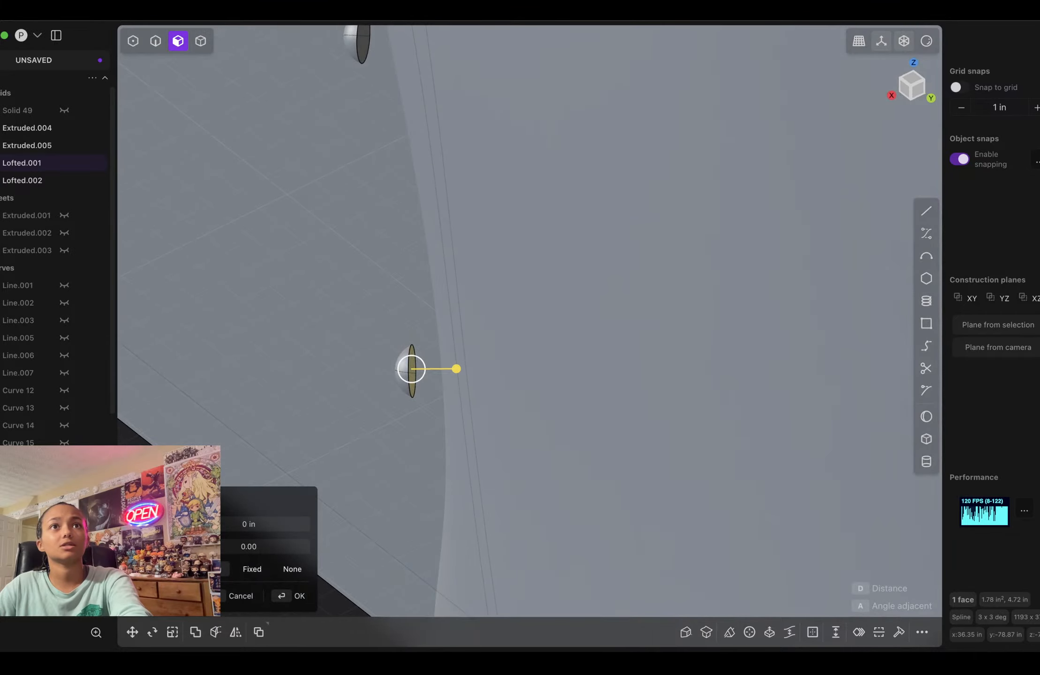
pyautogui.click(364, 46)
pyautogui.moveTo(370, 57); pyautogui.dragTo(488, 71, button='middle')
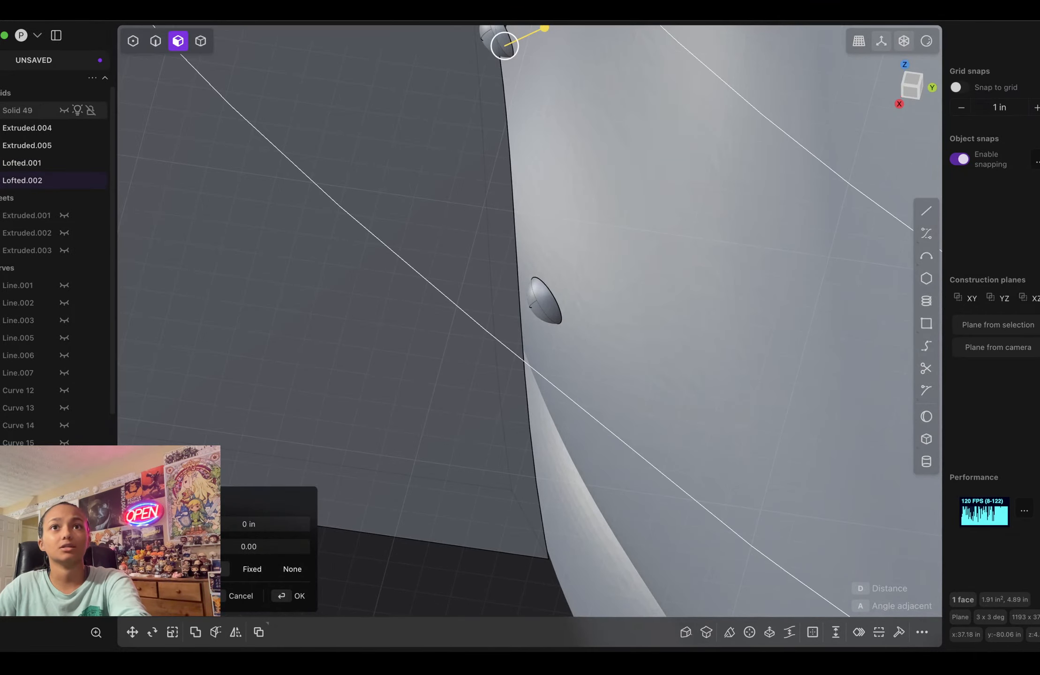
pyautogui.click(64, 110)
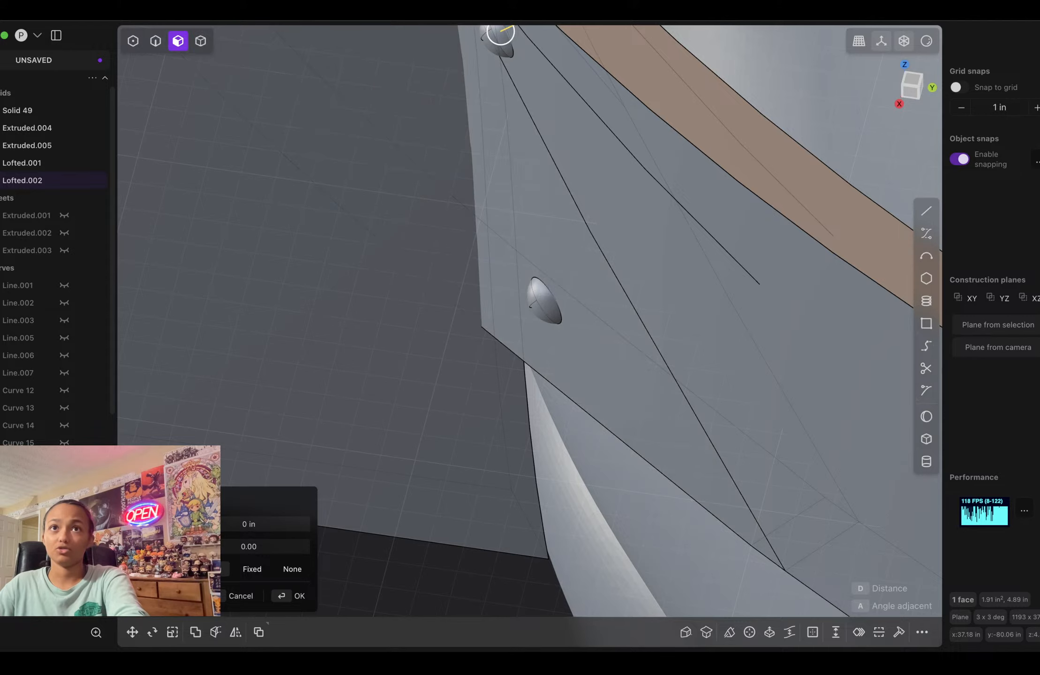
pyautogui.scroll(-2, 600, 291)
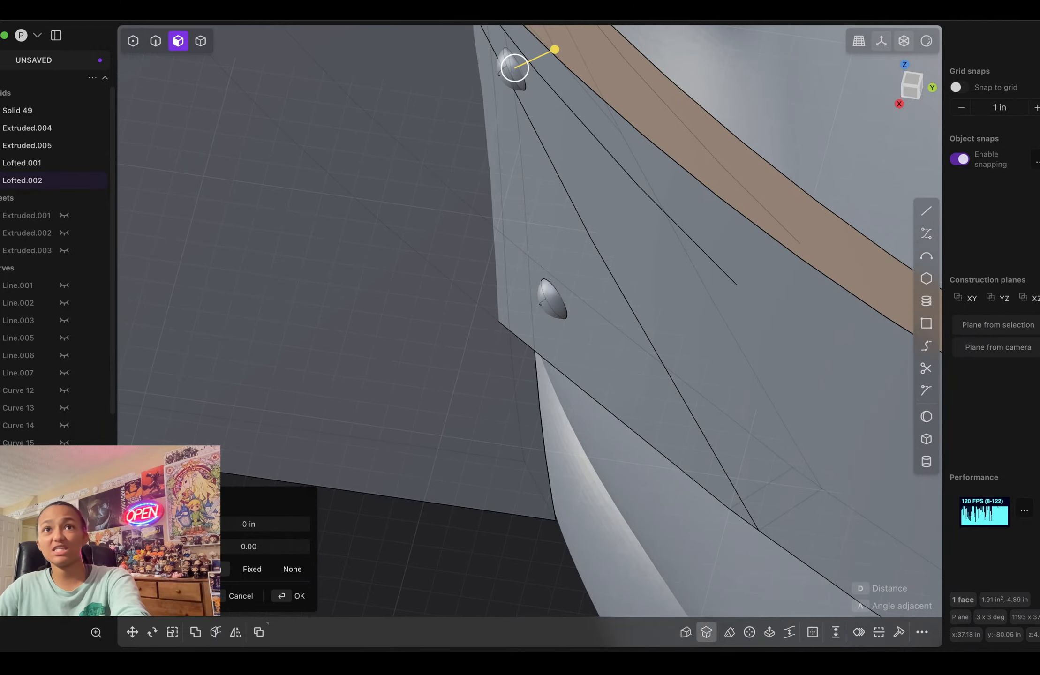
pyautogui.click(706, 632)
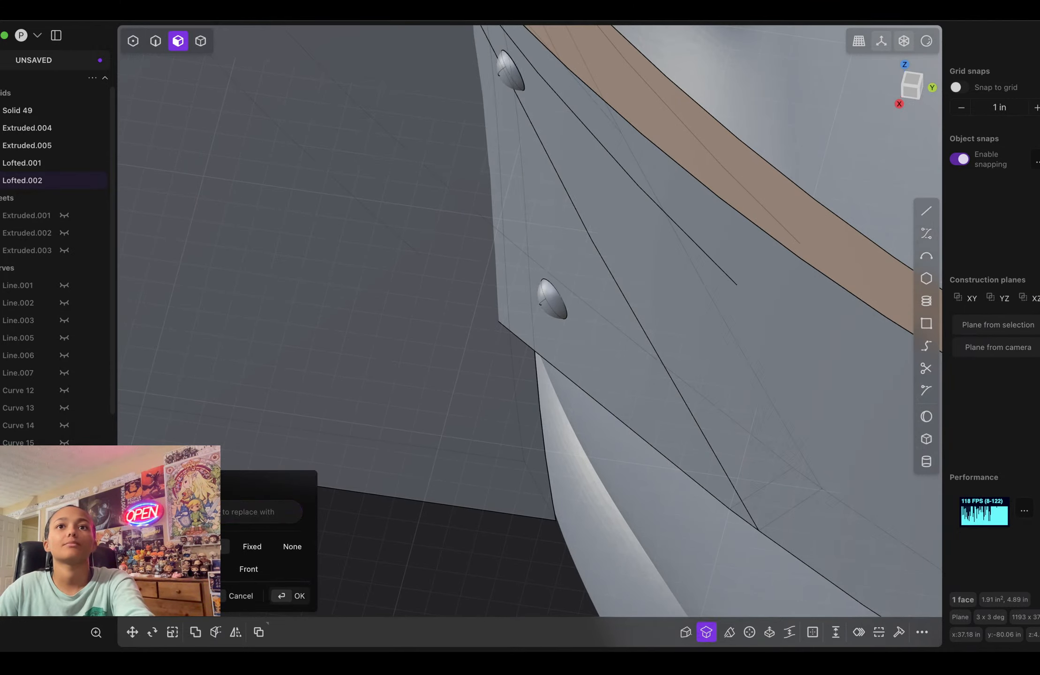
pyautogui.click(289, 595)
pyautogui.scroll(-8, 487, 308)
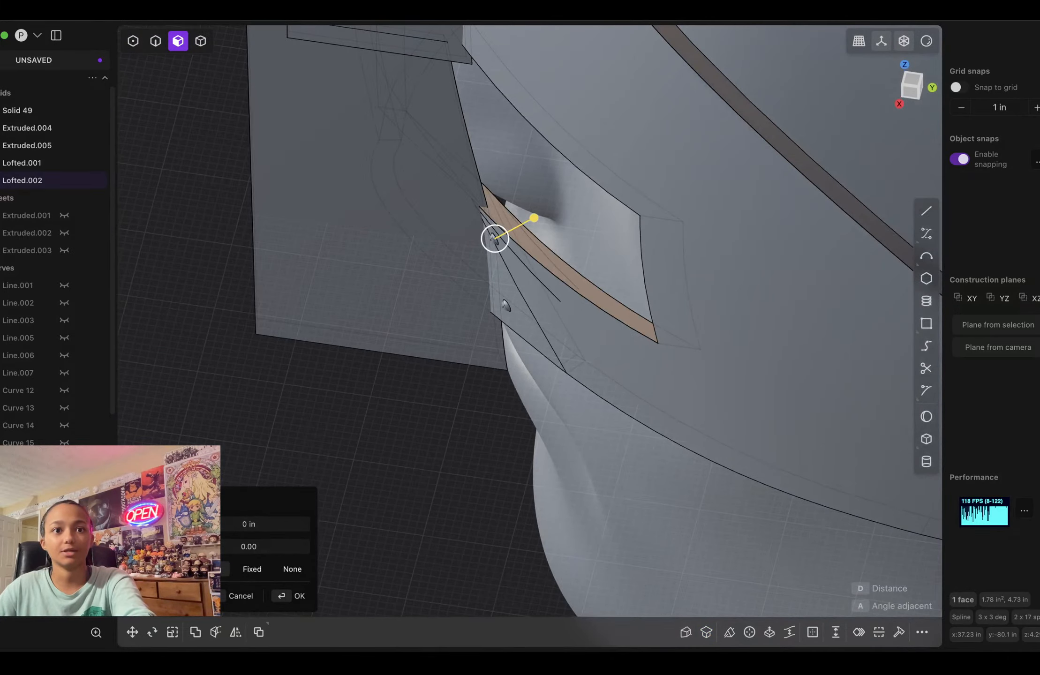
pyautogui.press('Return')
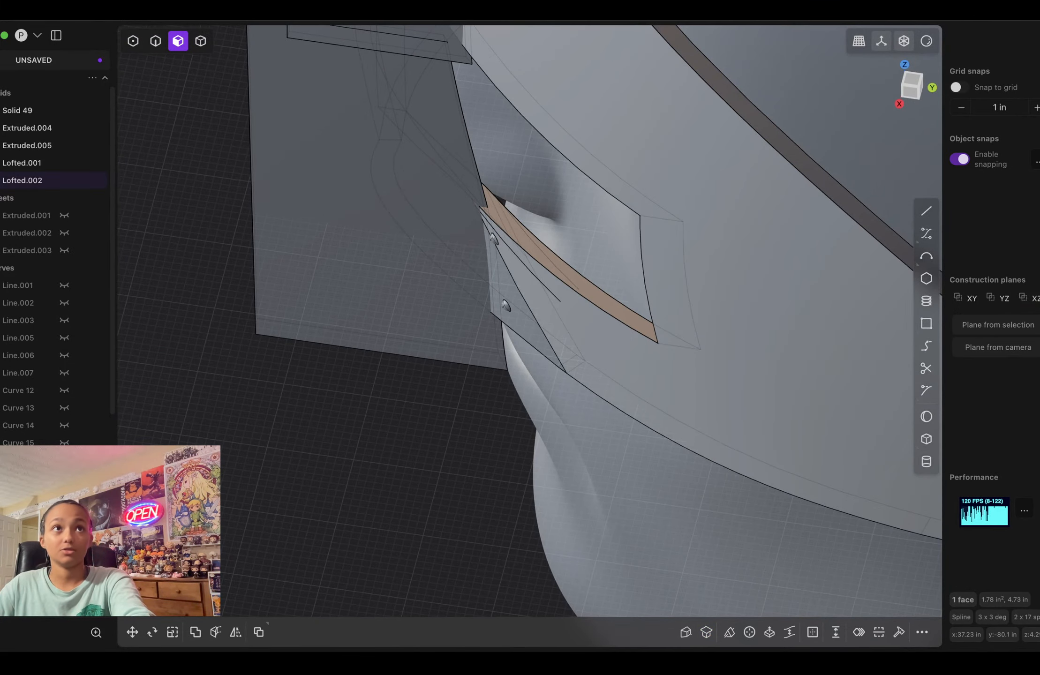
# Step: Select the mask solid and both domes as bodies and join them with a Boolean union
pyautogui.click(200, 40)
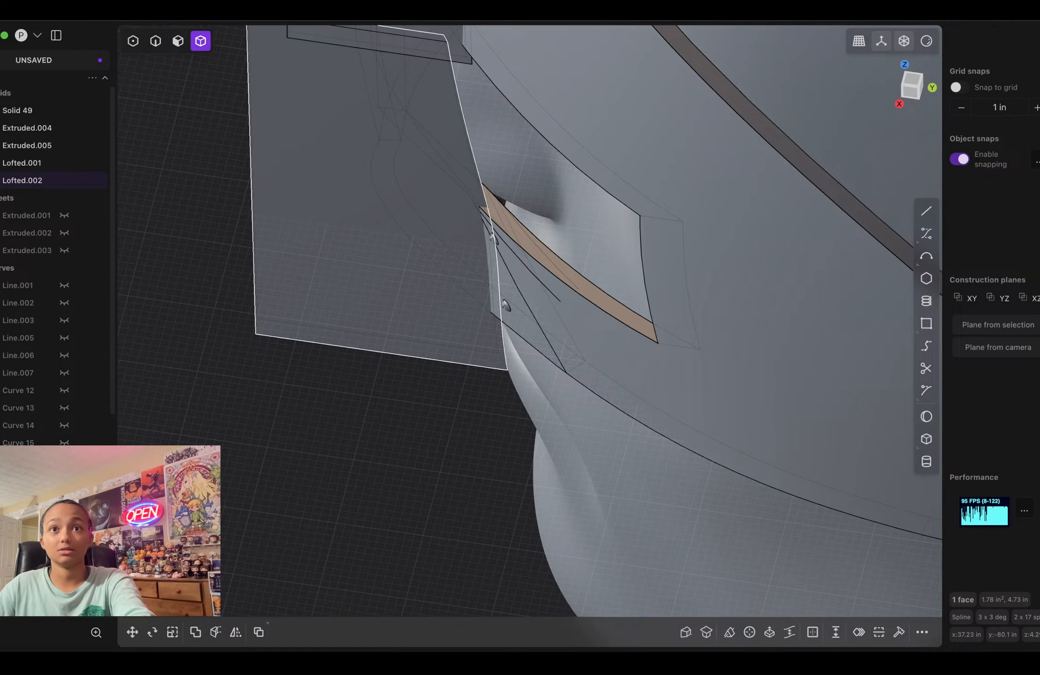
pyautogui.click(506, 306)
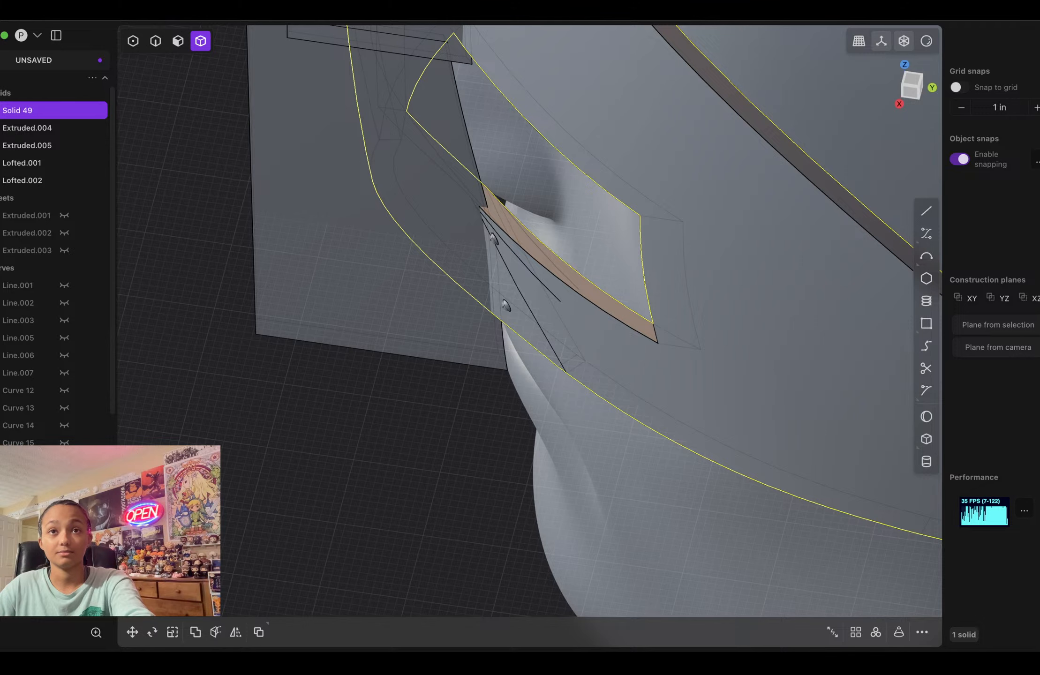
pyautogui.moveTo(507, 305); pyautogui.dragTo(532, 308, button='middle')
pyautogui.keyDown('shift'); pyautogui.click(494, 315); pyautogui.keyUp('shift')
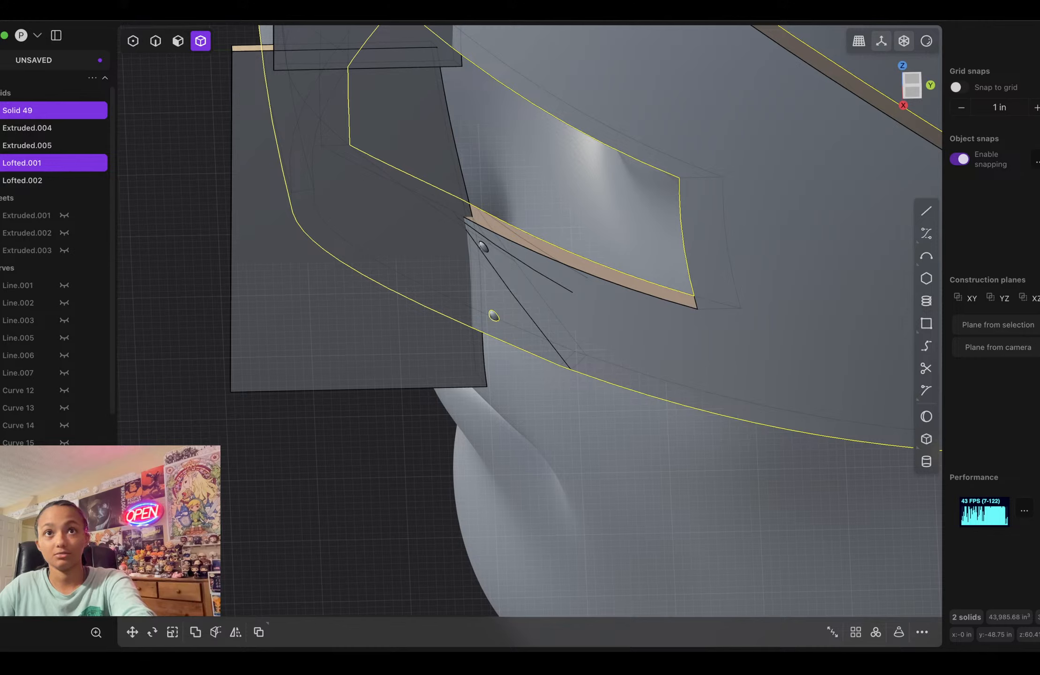
pyautogui.keyDown('shift'); pyautogui.click(482, 247); pyautogui.keyUp('shift')
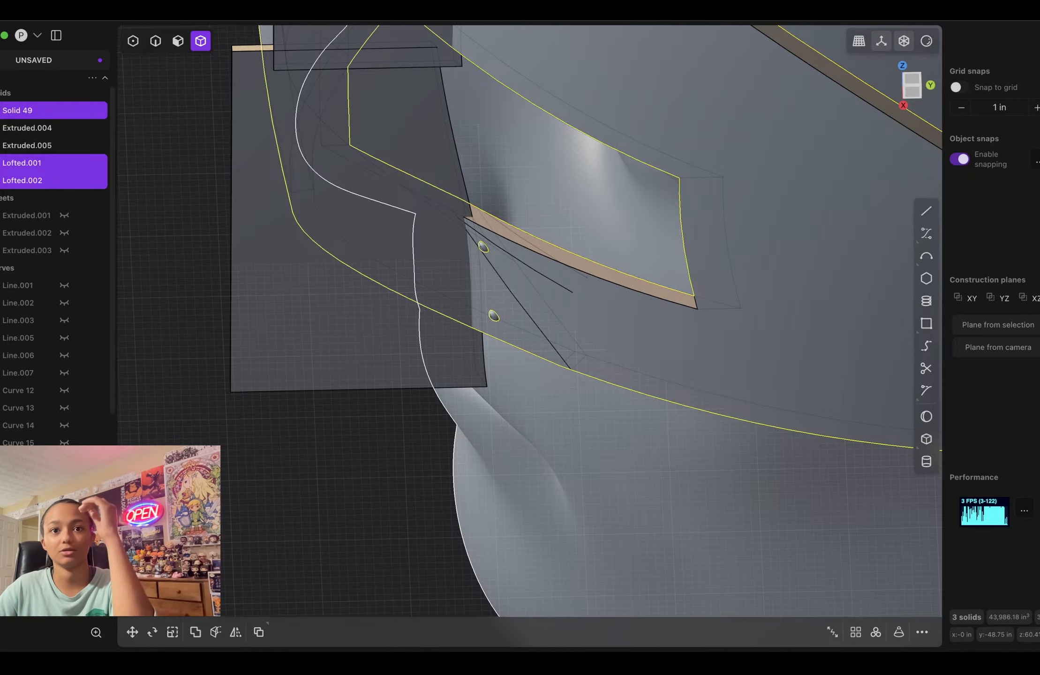
pyautogui.press('q')
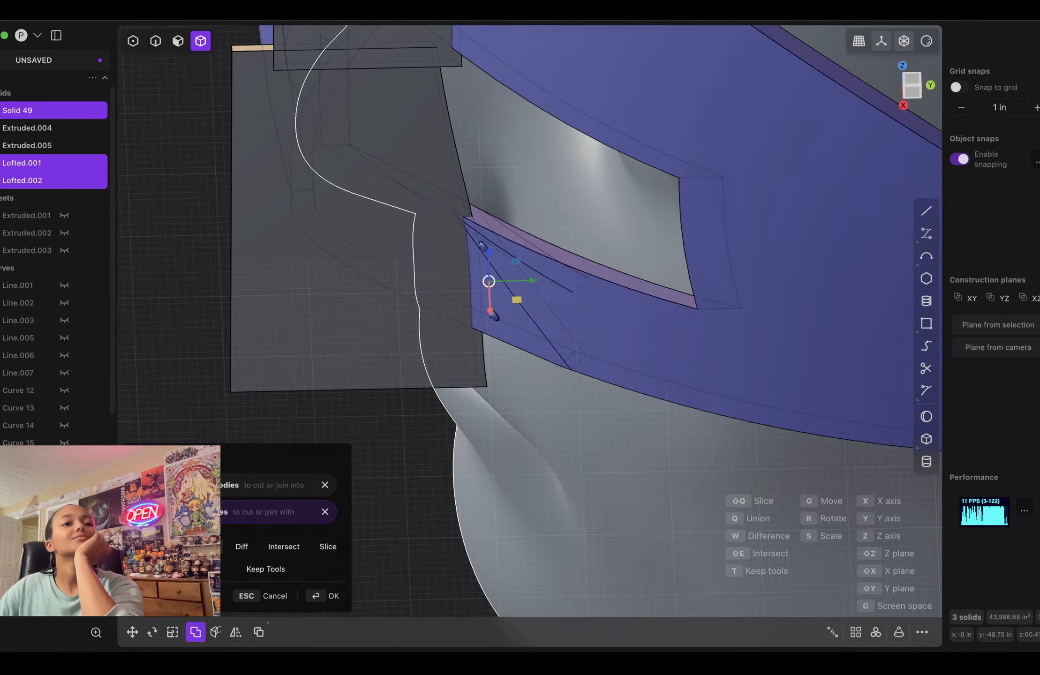
pyautogui.press('Return')
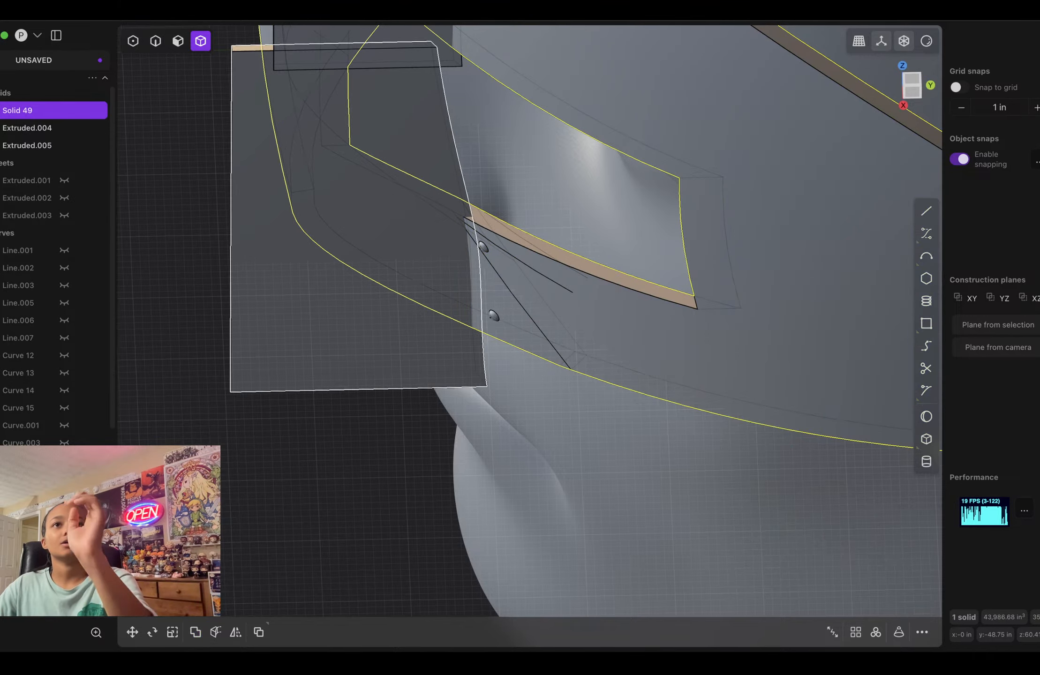
# Step: Subtract the upper and lower extruded strip bodies from the mask with a Boolean difference to cut the panel seams
pyautogui.scroll(-5, 465, 291)
pyautogui.keyDown('shift'); pyautogui.moveTo(465, 291); pyautogui.dragTo(459, 444, button='middle'); pyautogui.keyUp('shift')
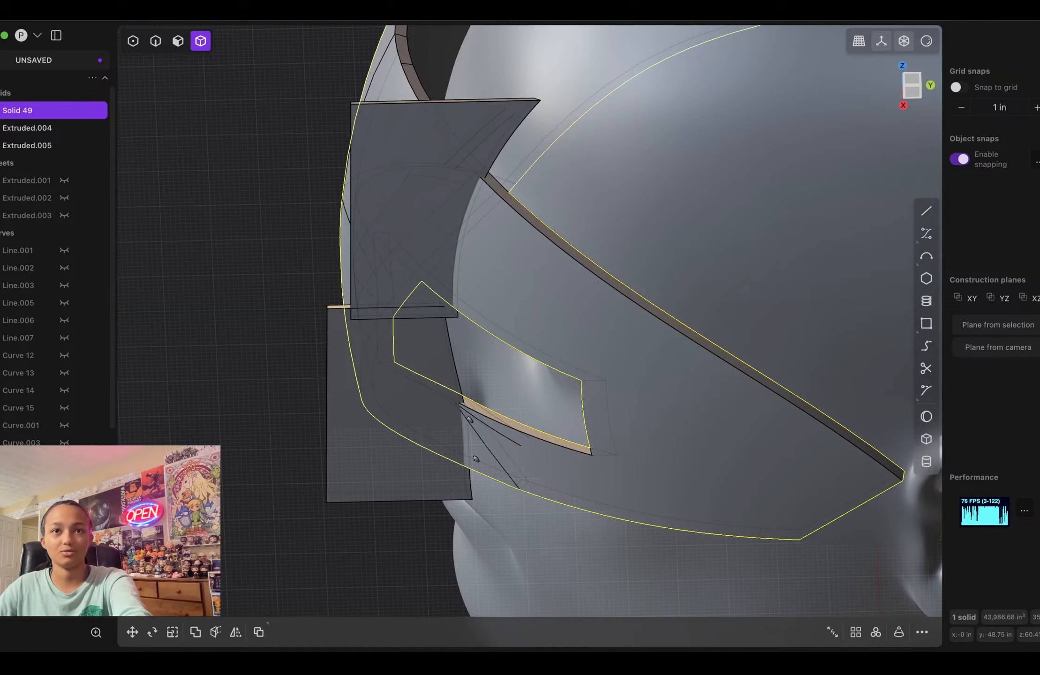
pyautogui.press('q')
pyautogui.click(400, 398)
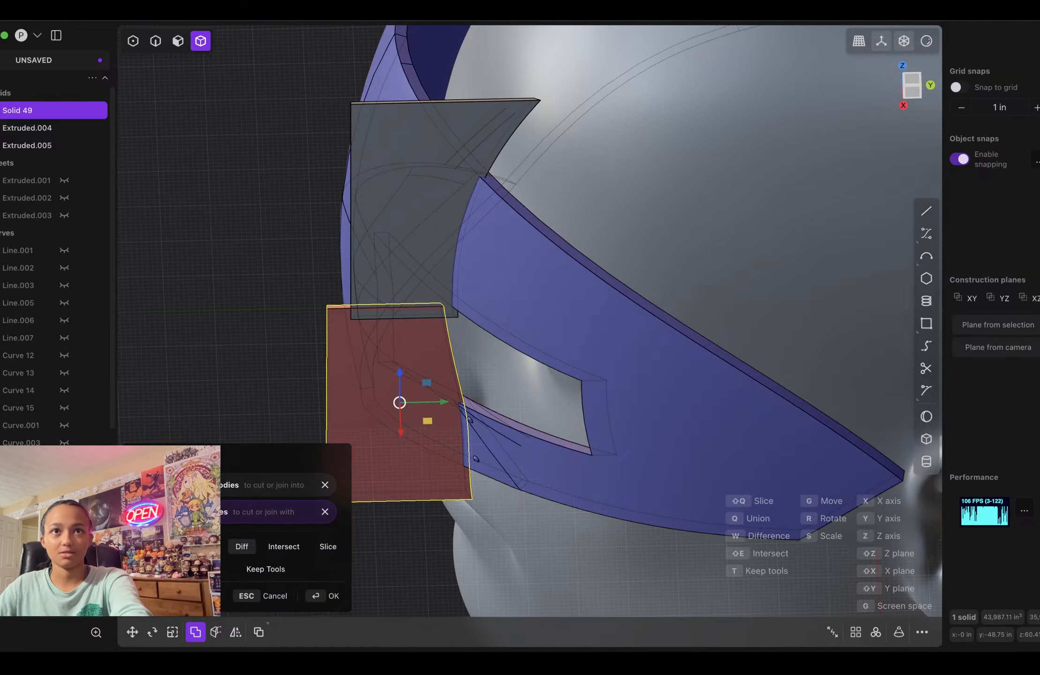
pyautogui.click(407, 225)
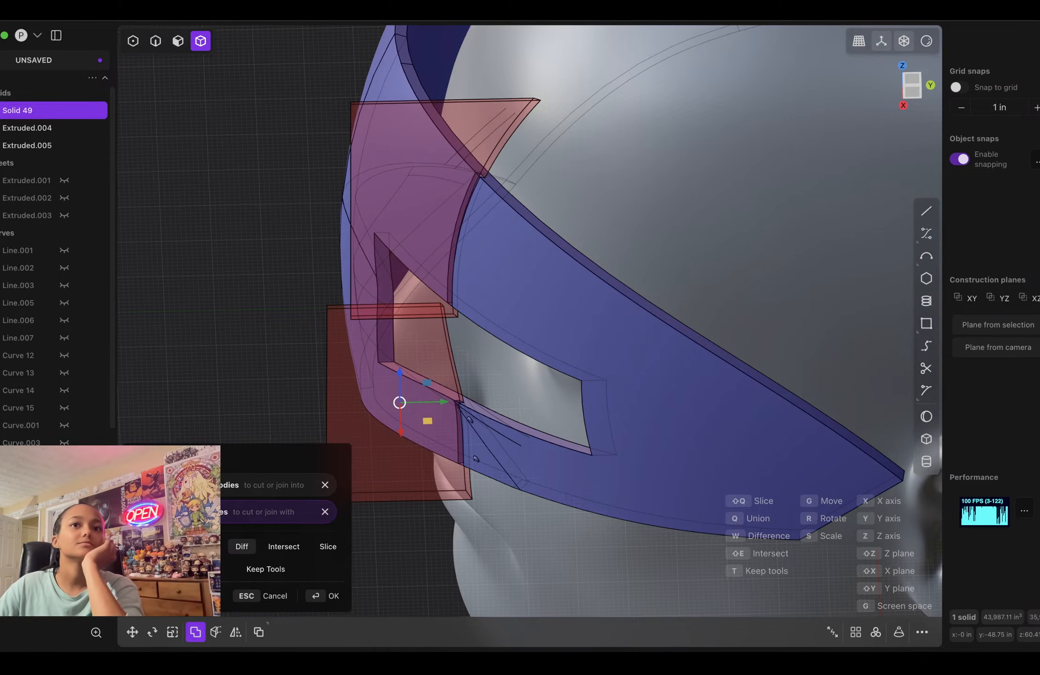
pyautogui.click(328, 596)
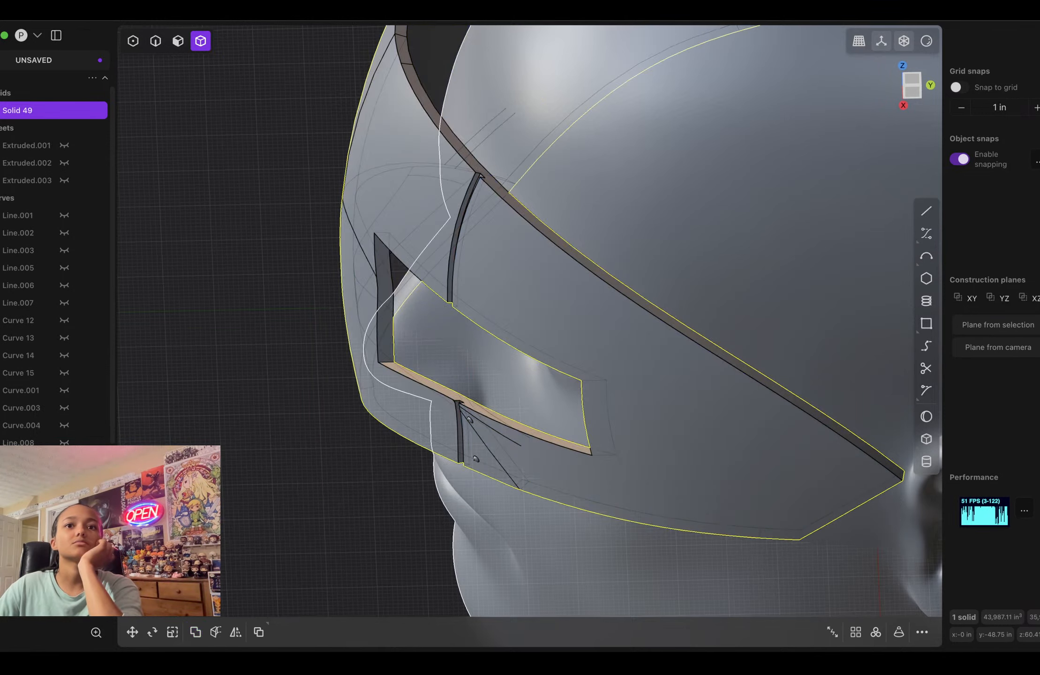
# Step: Switch to the front view and bring the character reference image into view beside the head
pyautogui.moveTo(450, 375); pyautogui.dragTo(604, 363, button='middle')
pyautogui.scroll(-10, 558, 353)
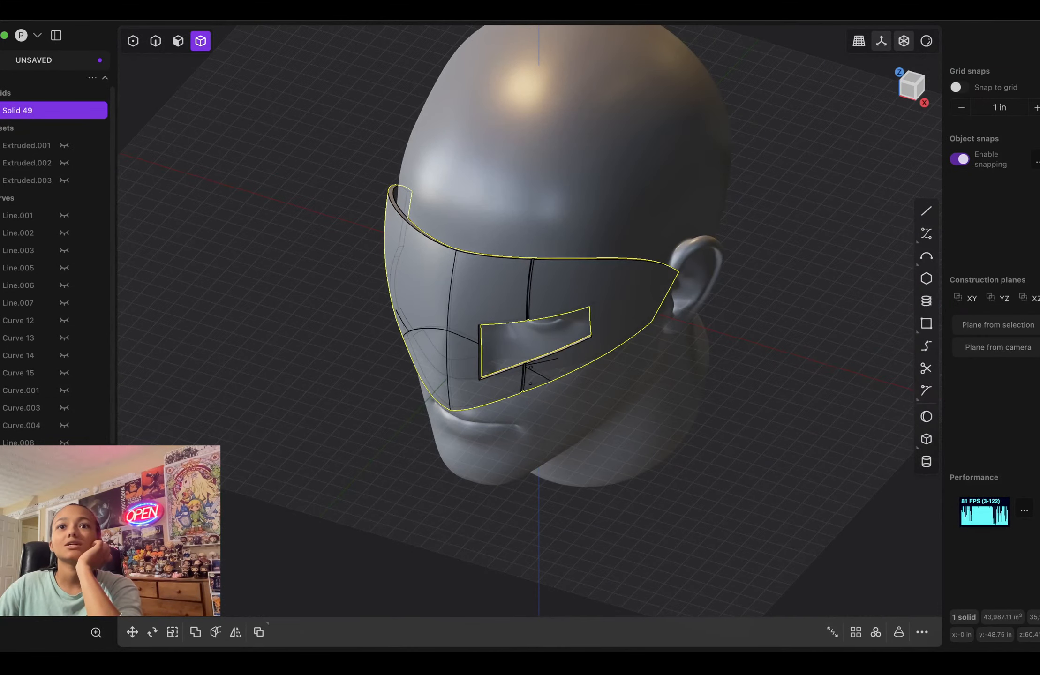
pyautogui.press('KP_1')
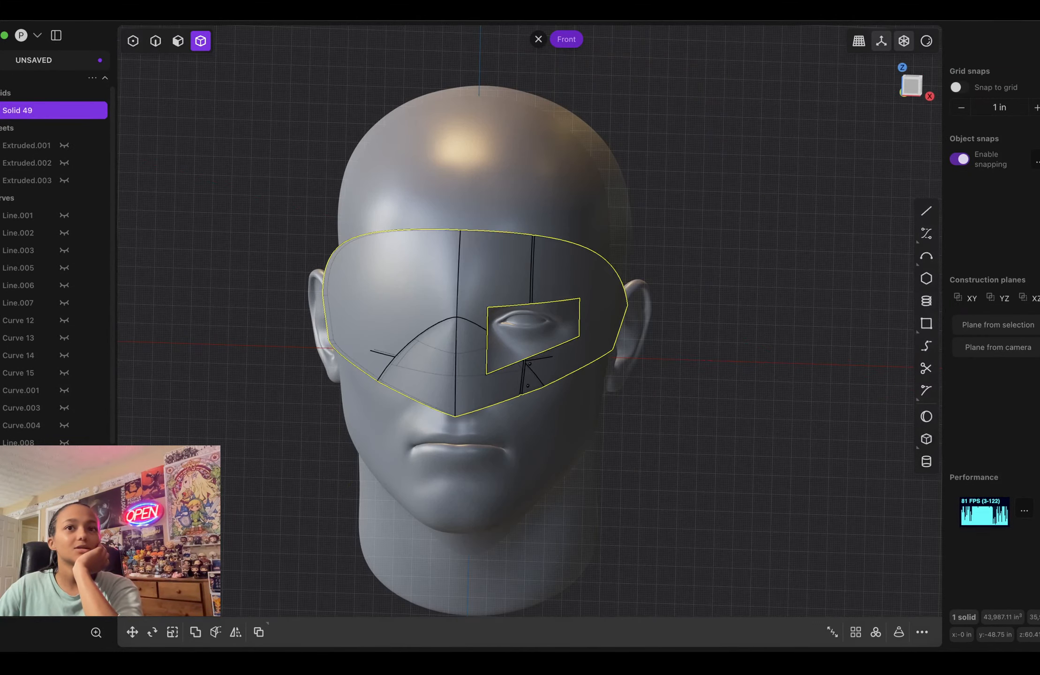
pyautogui.press('super+z')
pyautogui.moveTo(294, 214); pyautogui.dragTo(115, 530)
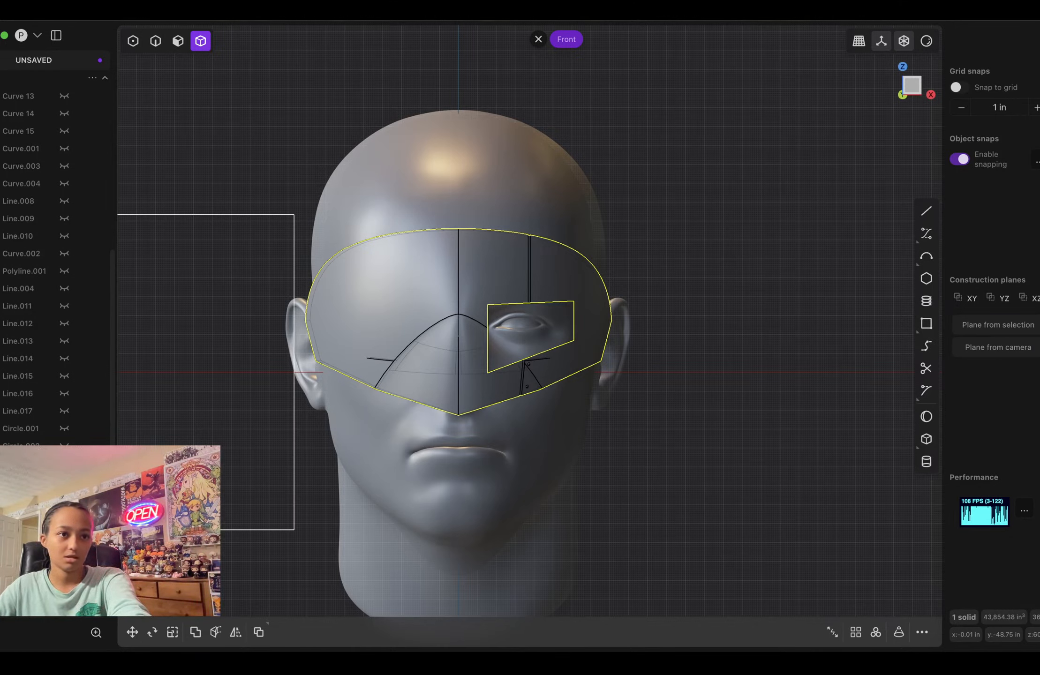
pyautogui.hscroll(-10, 530, 366)
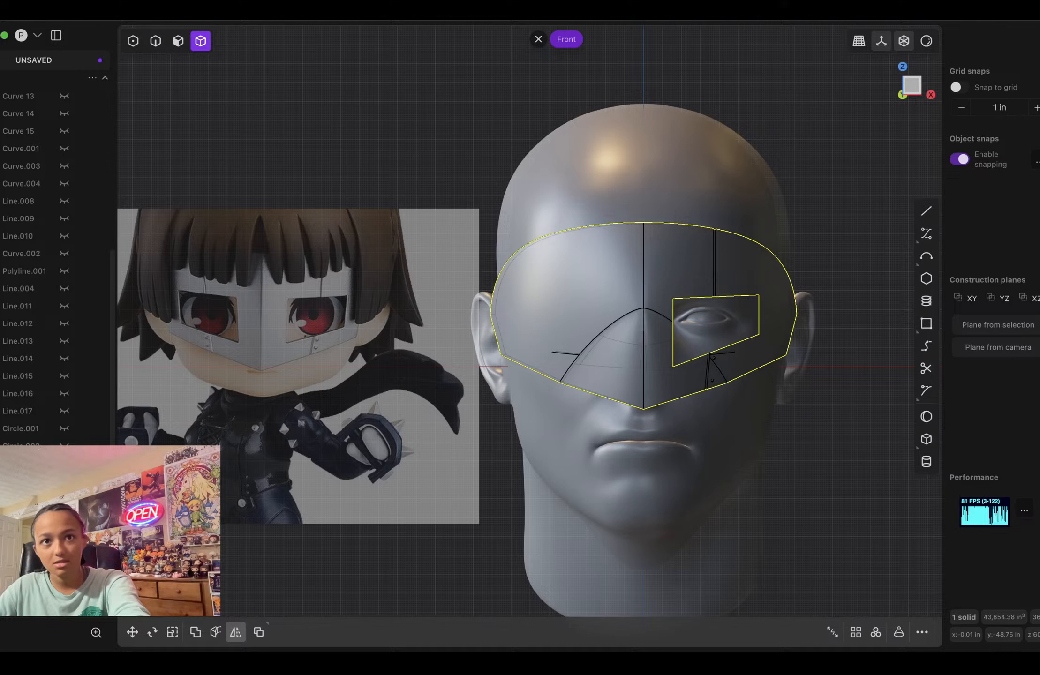
# Step: Mirror the mask solid along positive X, cutting it down the mirror plane and merging the halves together
pyautogui.click(235, 632)
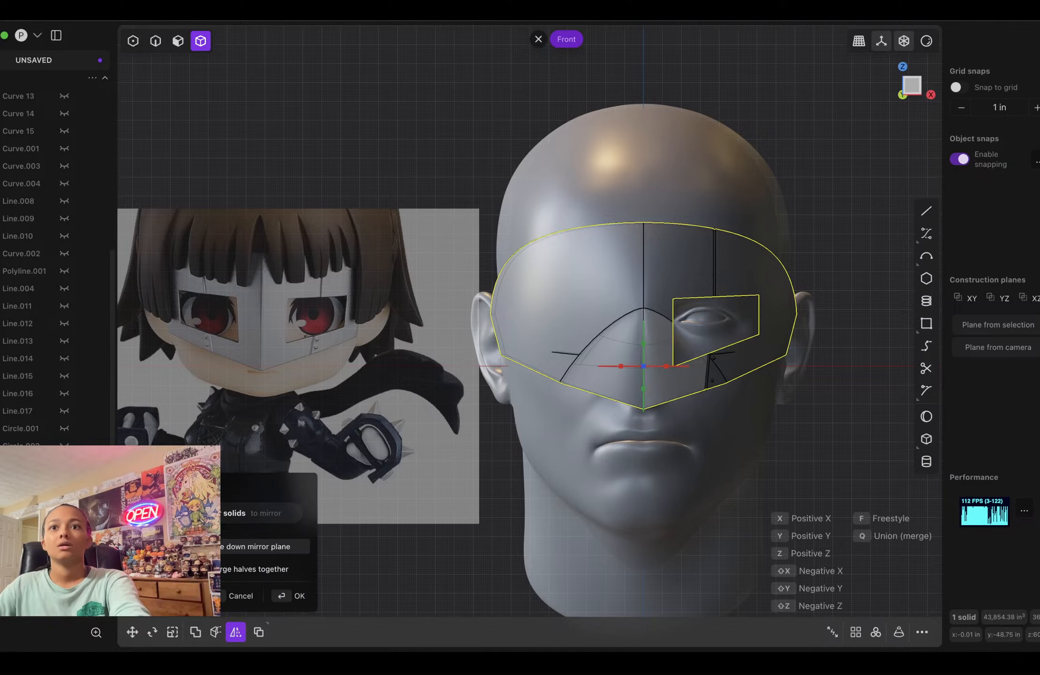
pyautogui.press('x')
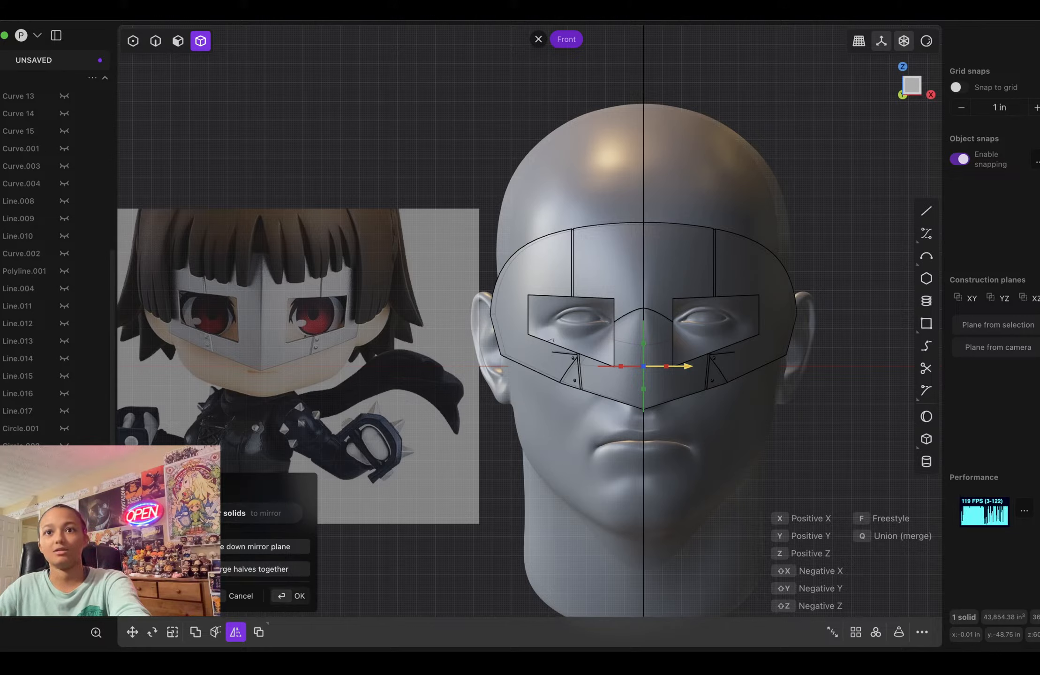
pyautogui.press('Return')
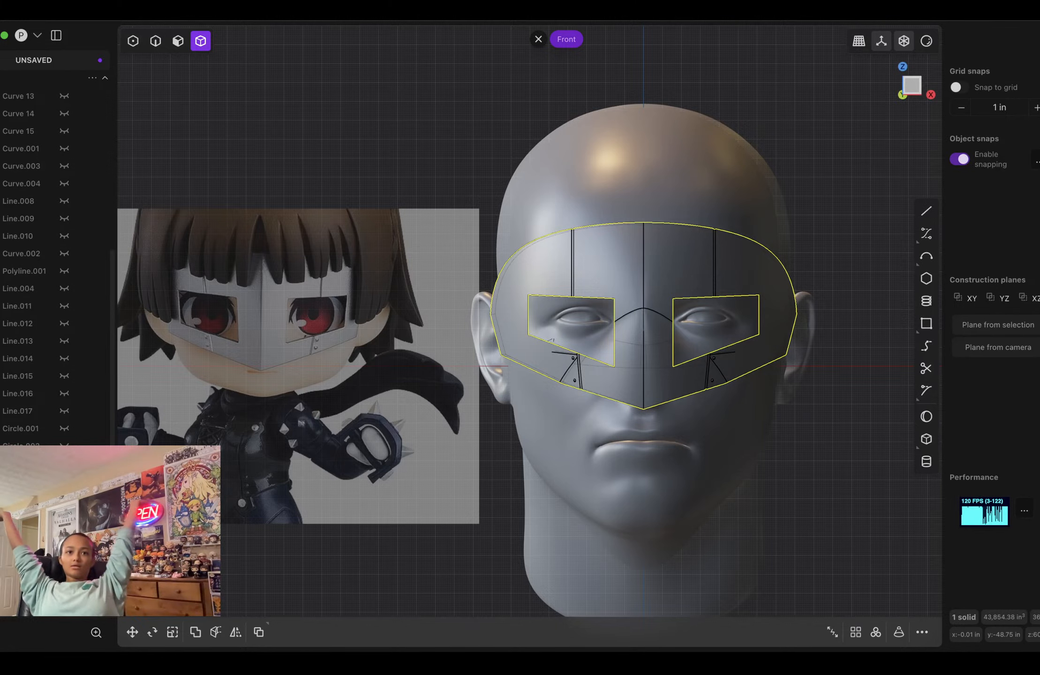